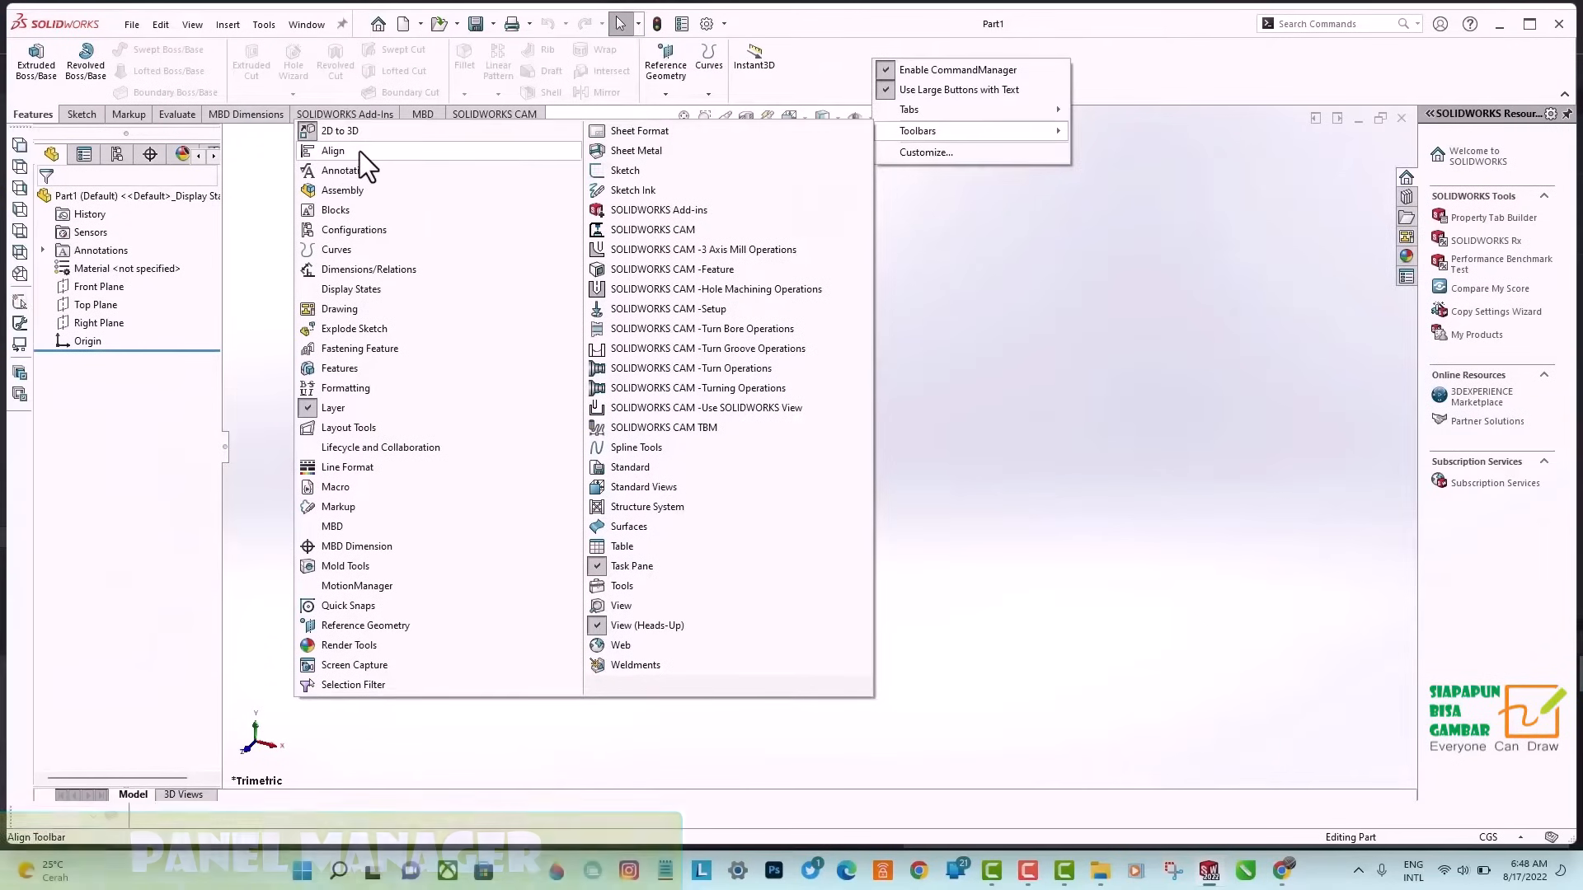
Turn on the Align, Annotation and Assembly toolbars.
left_click(359, 151)
left_click(368, 171)
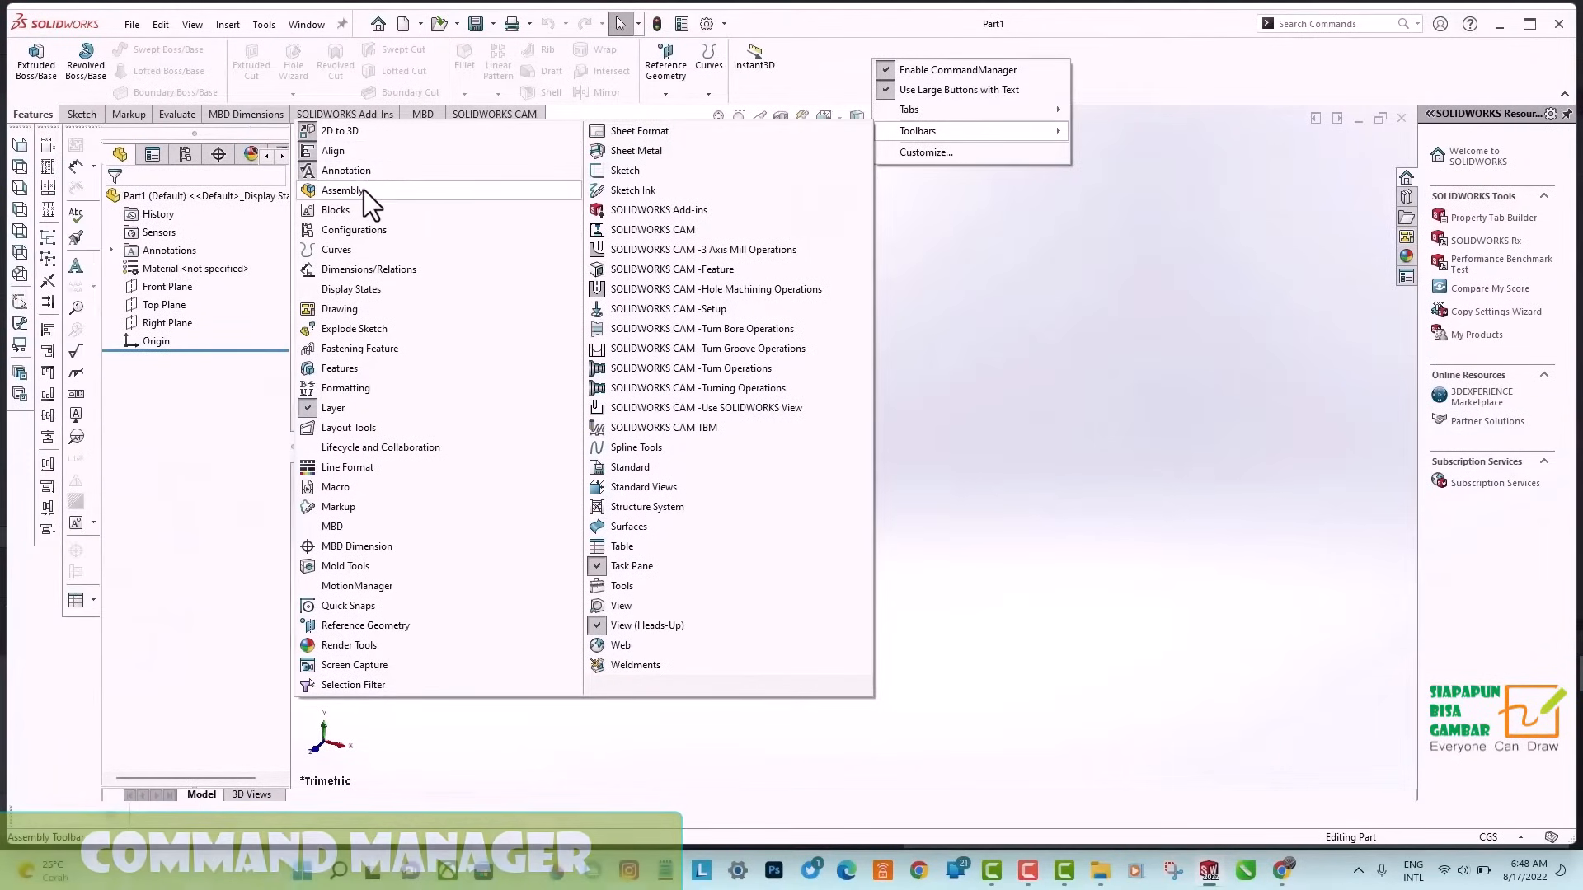
left_click(364, 189)
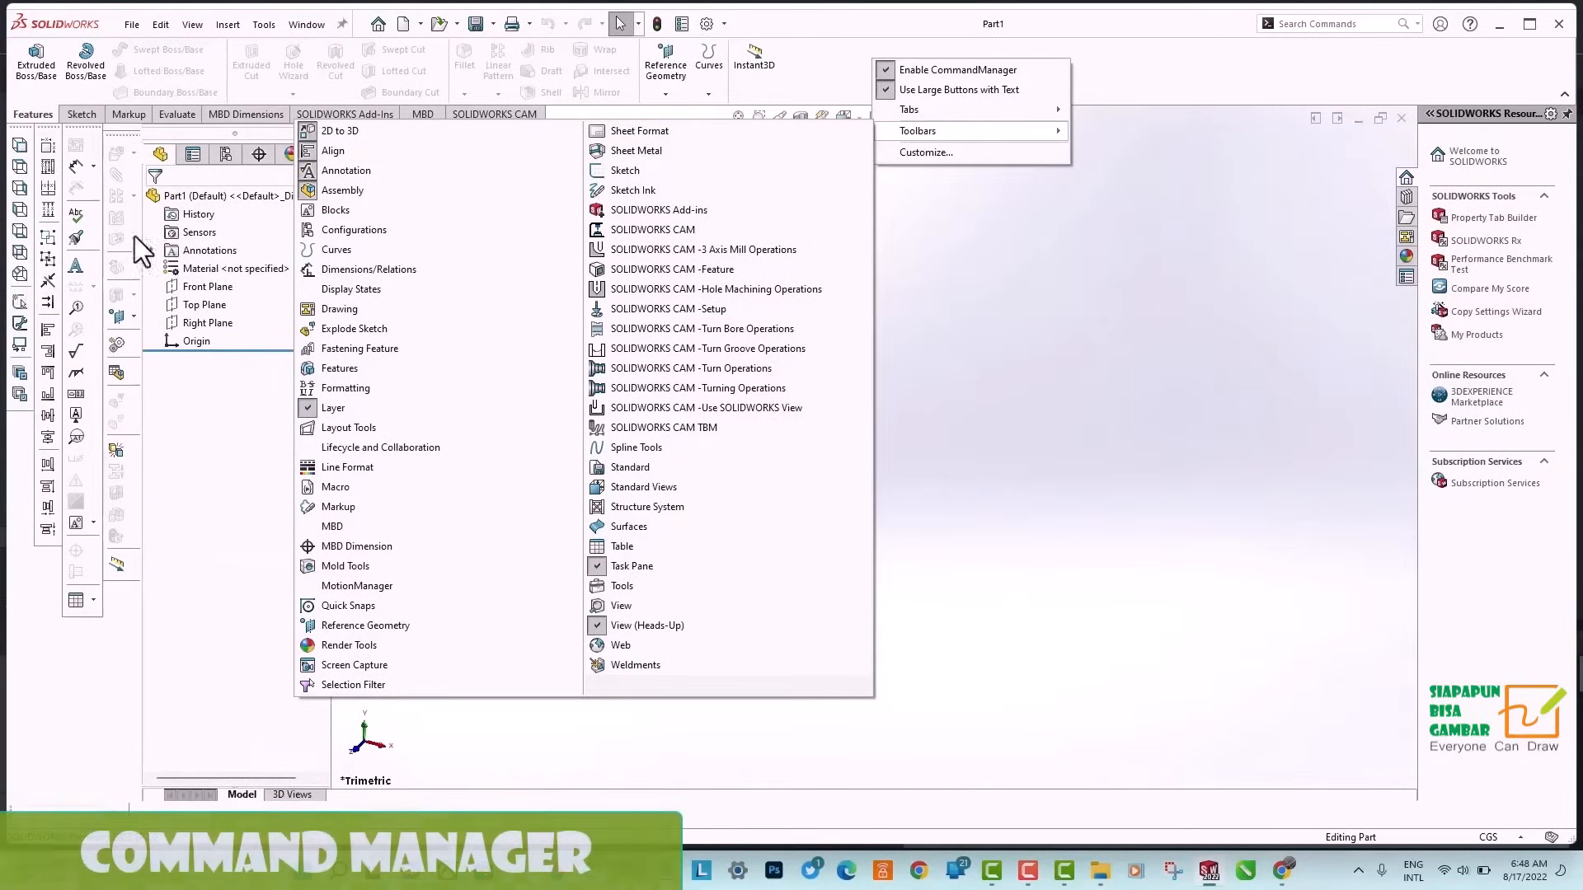
Turn off the 2D to 3D, Align, Annotation and Assembly toolbars.
left_click(376, 133)
left_click(368, 150)
left_click(369, 170)
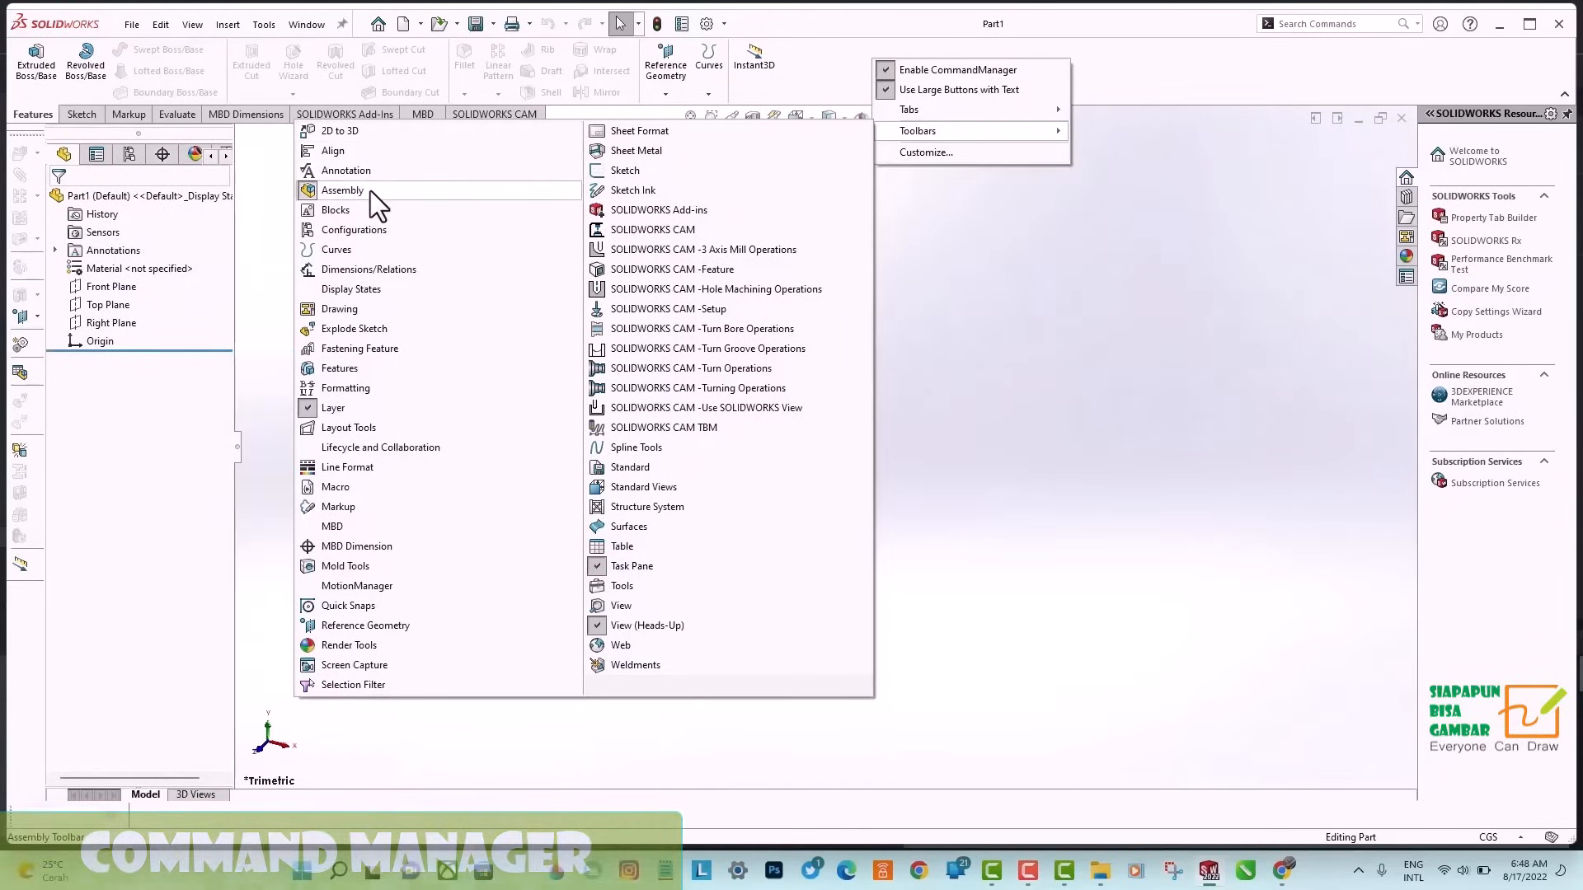
left_click(369, 190)
Toggle the Layer toolbar from the list of available toolbars.
left_click(192, 24)
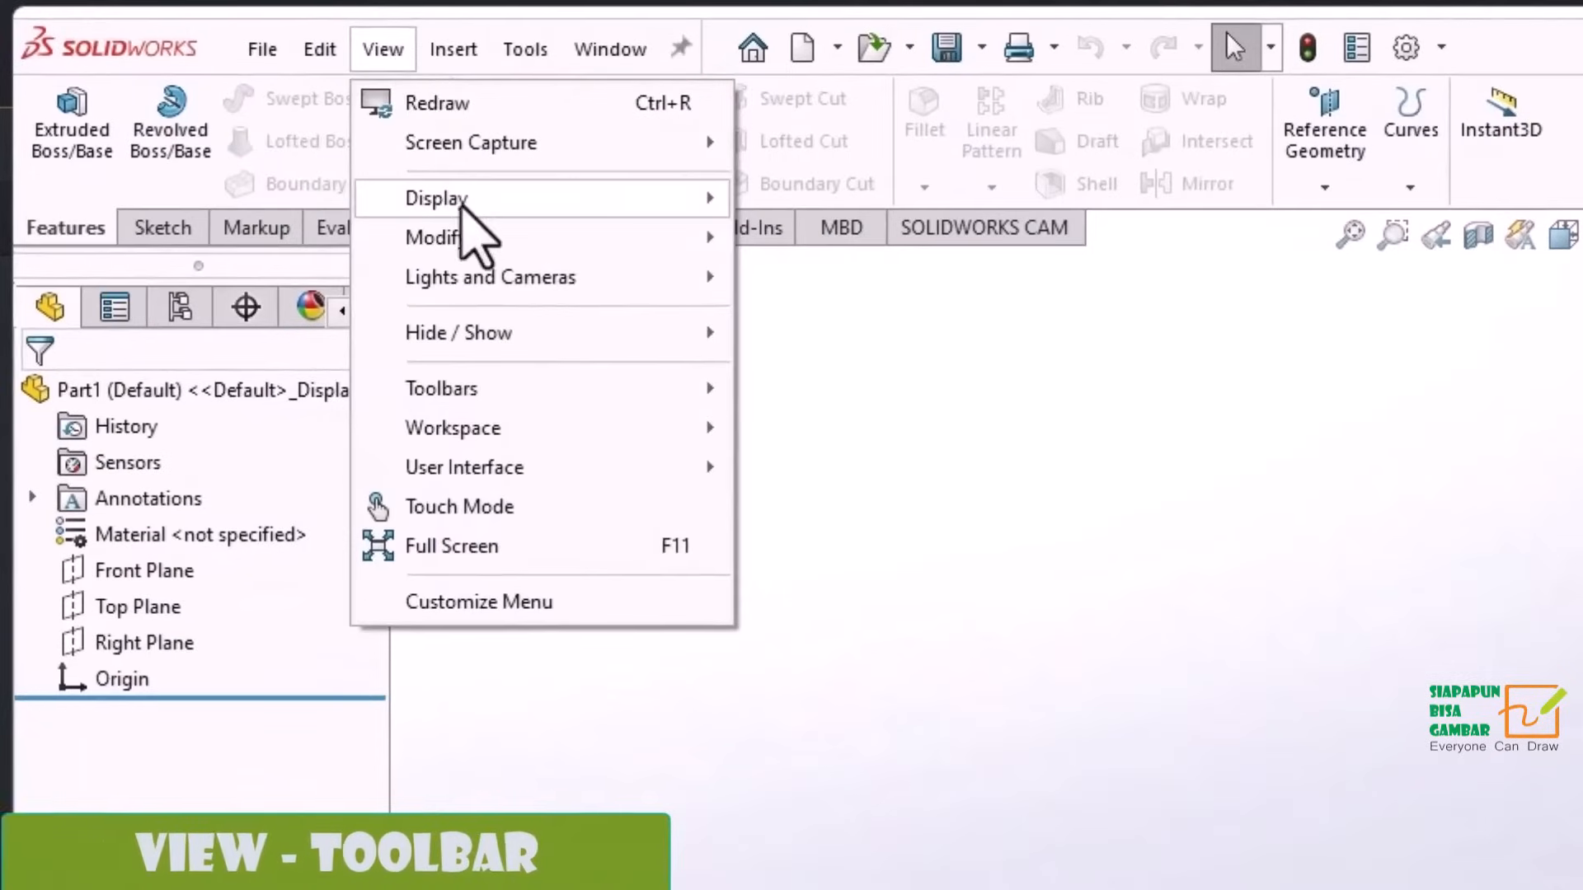
mouse_move(636, 391)
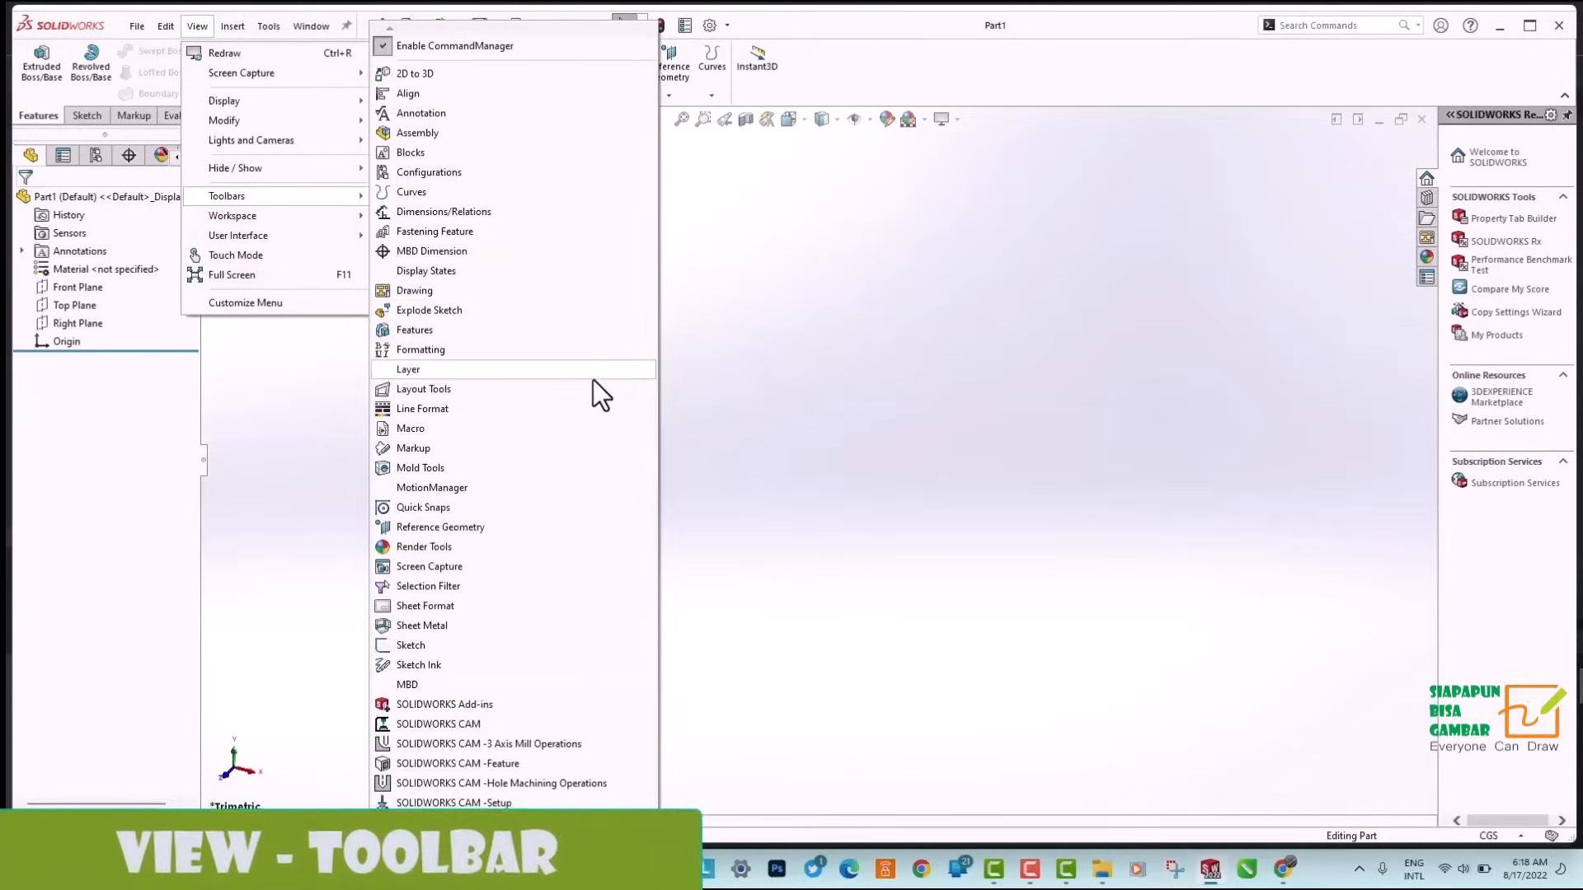
left_click(592, 371)
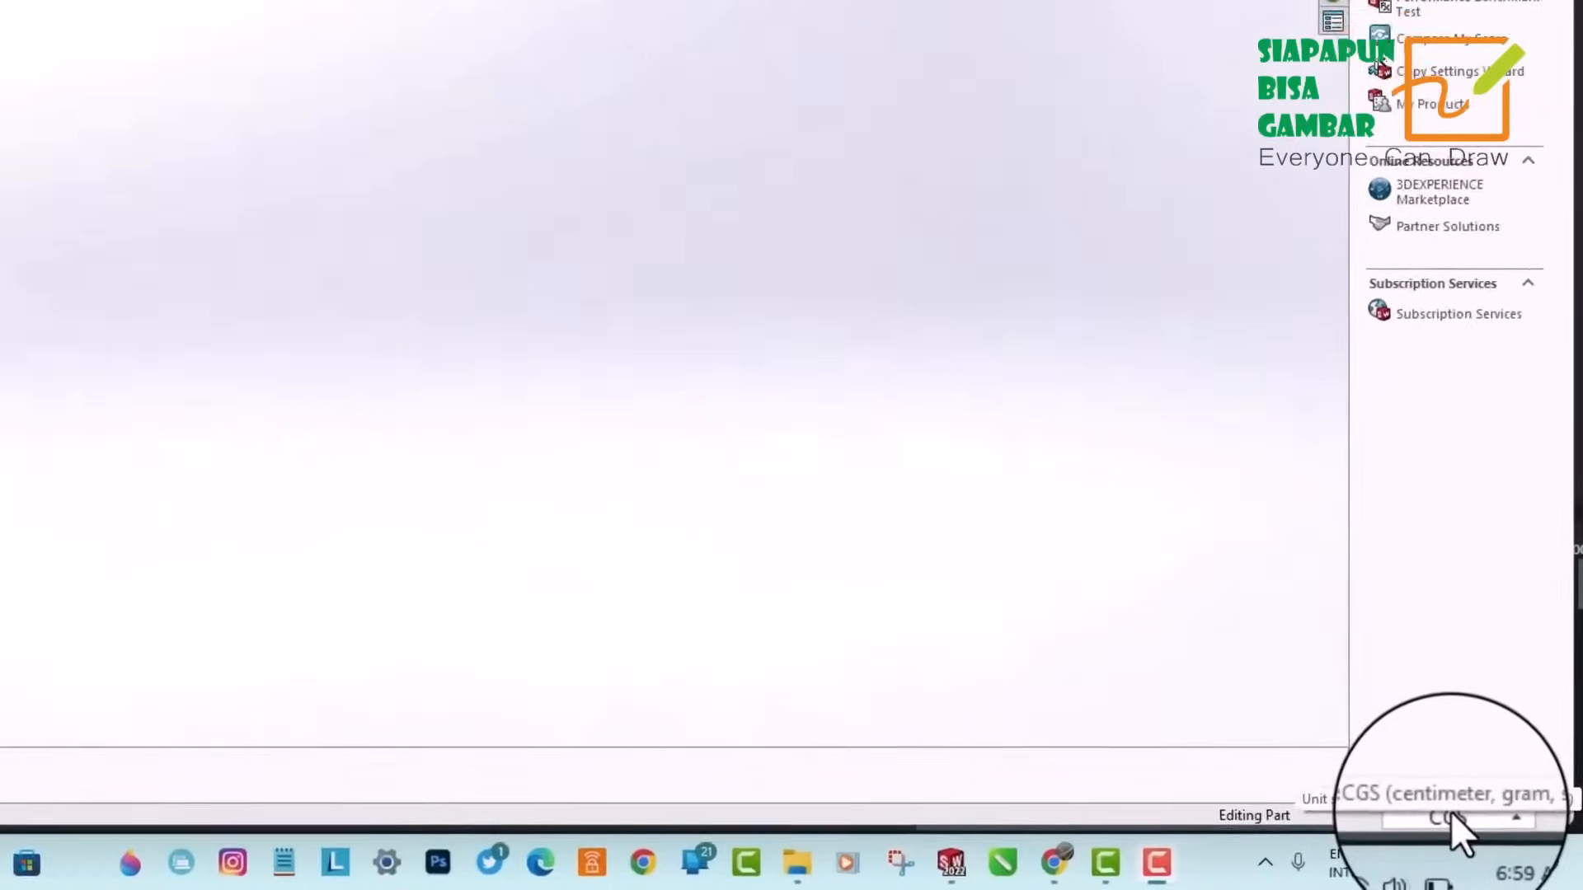
Set the part's unit system to CGS (centimeter, gram, second) in the document properties.
left_click(1515, 817)
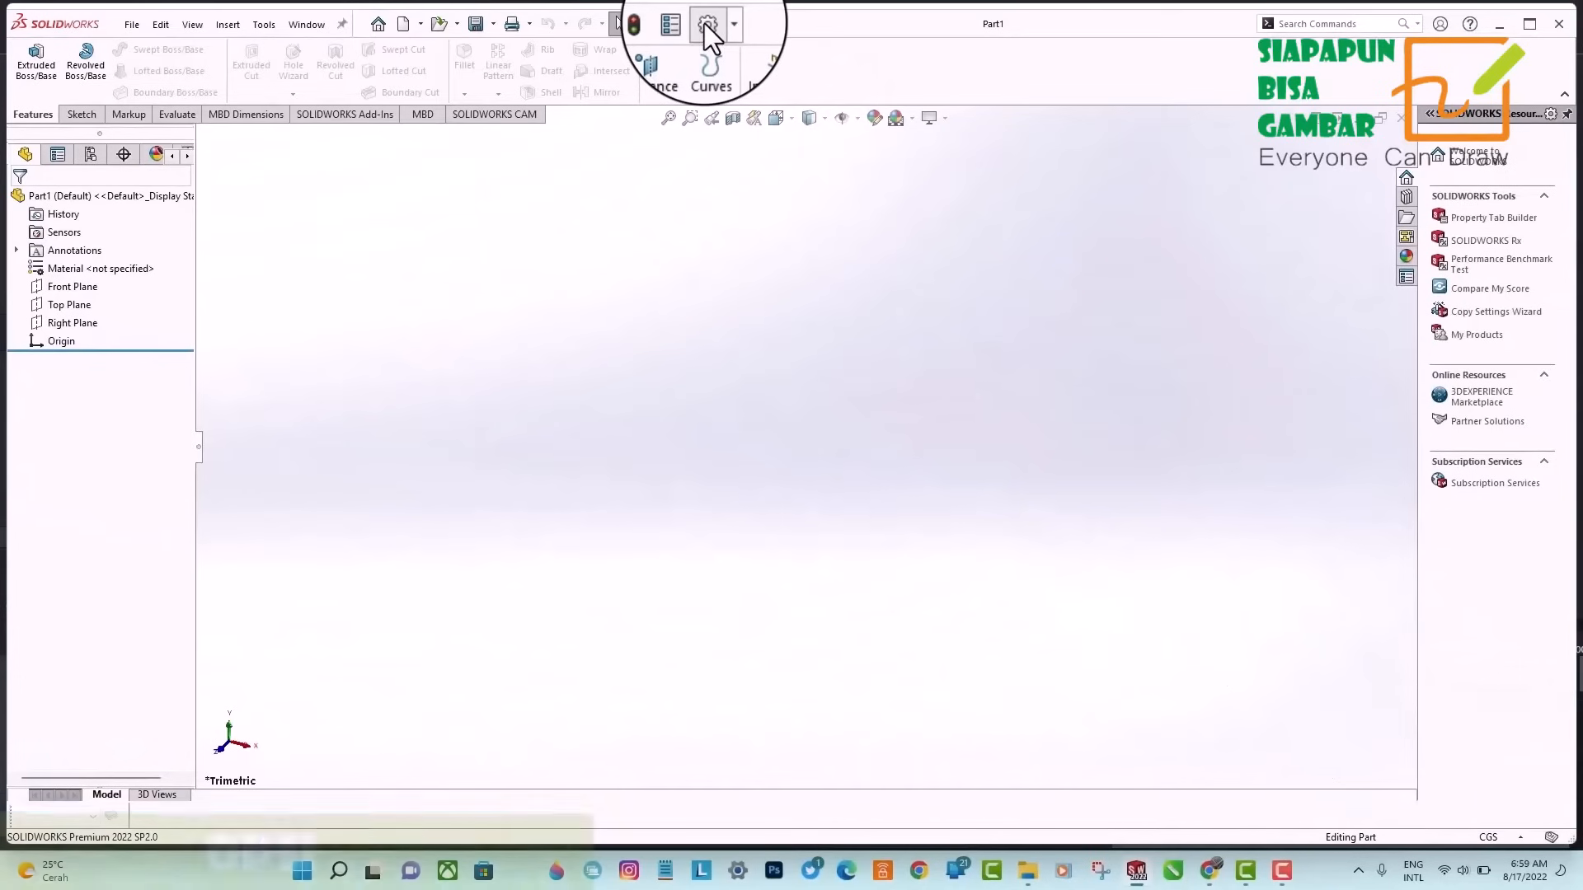
left_click(705, 23)
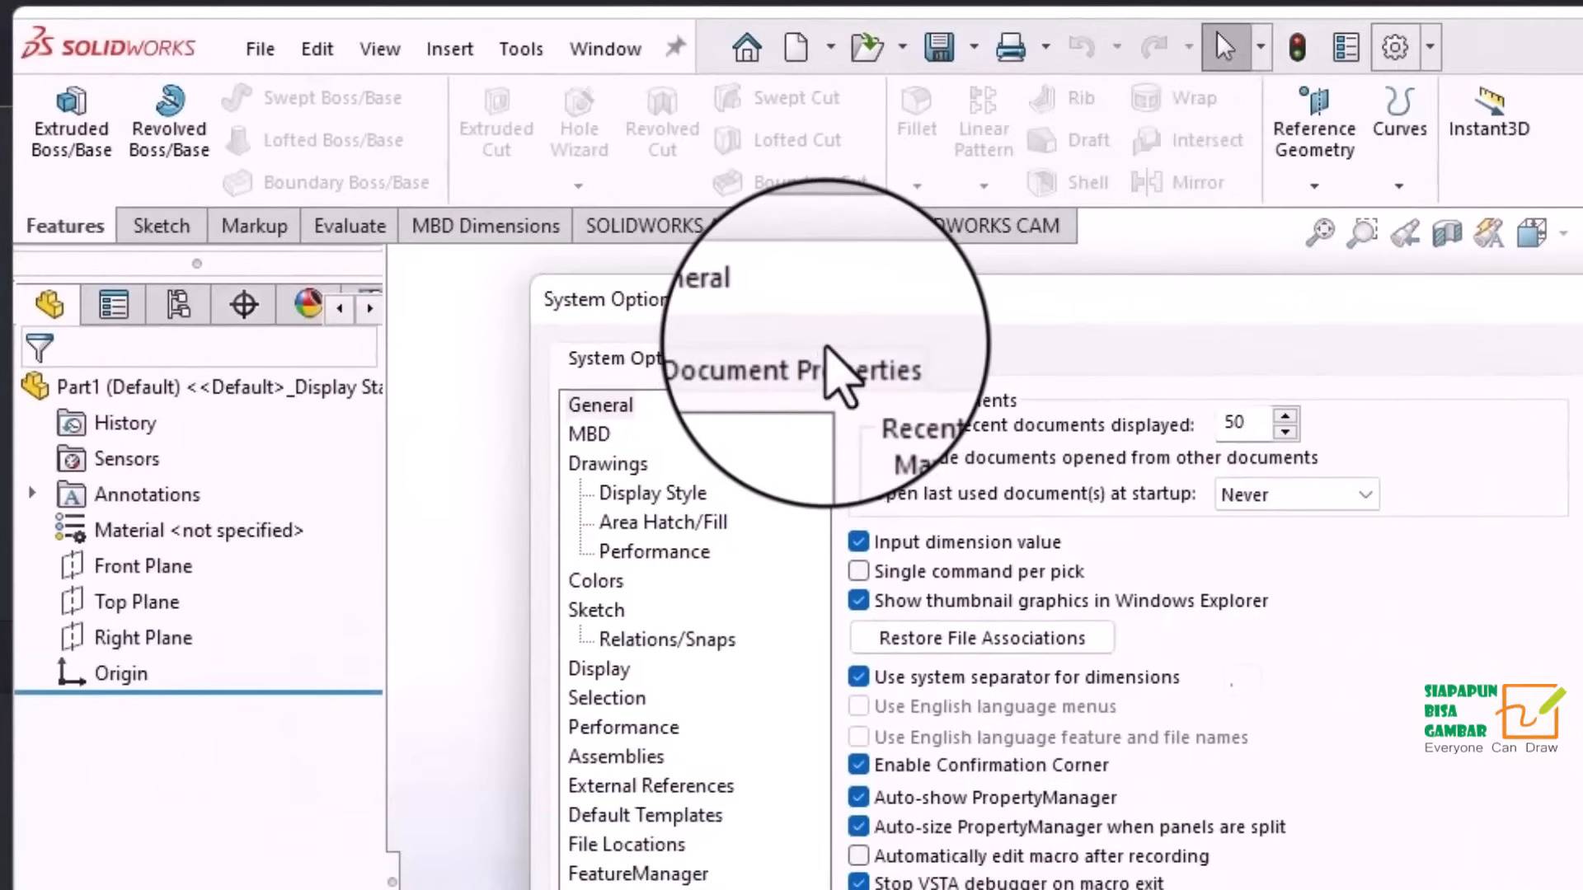
left_click(810, 361)
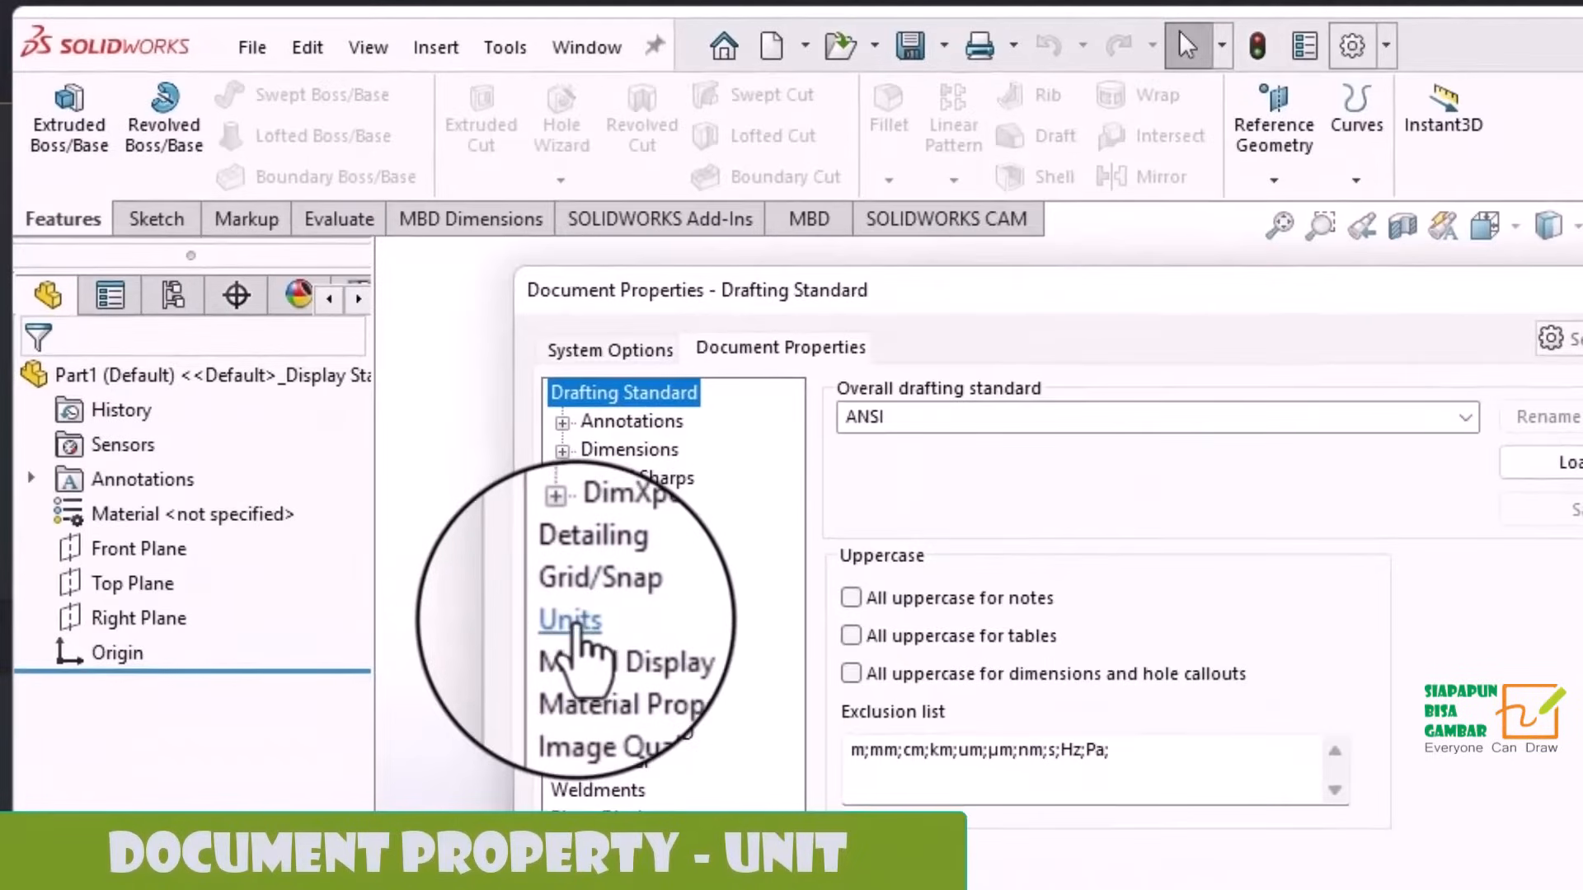
left_click(571, 620)
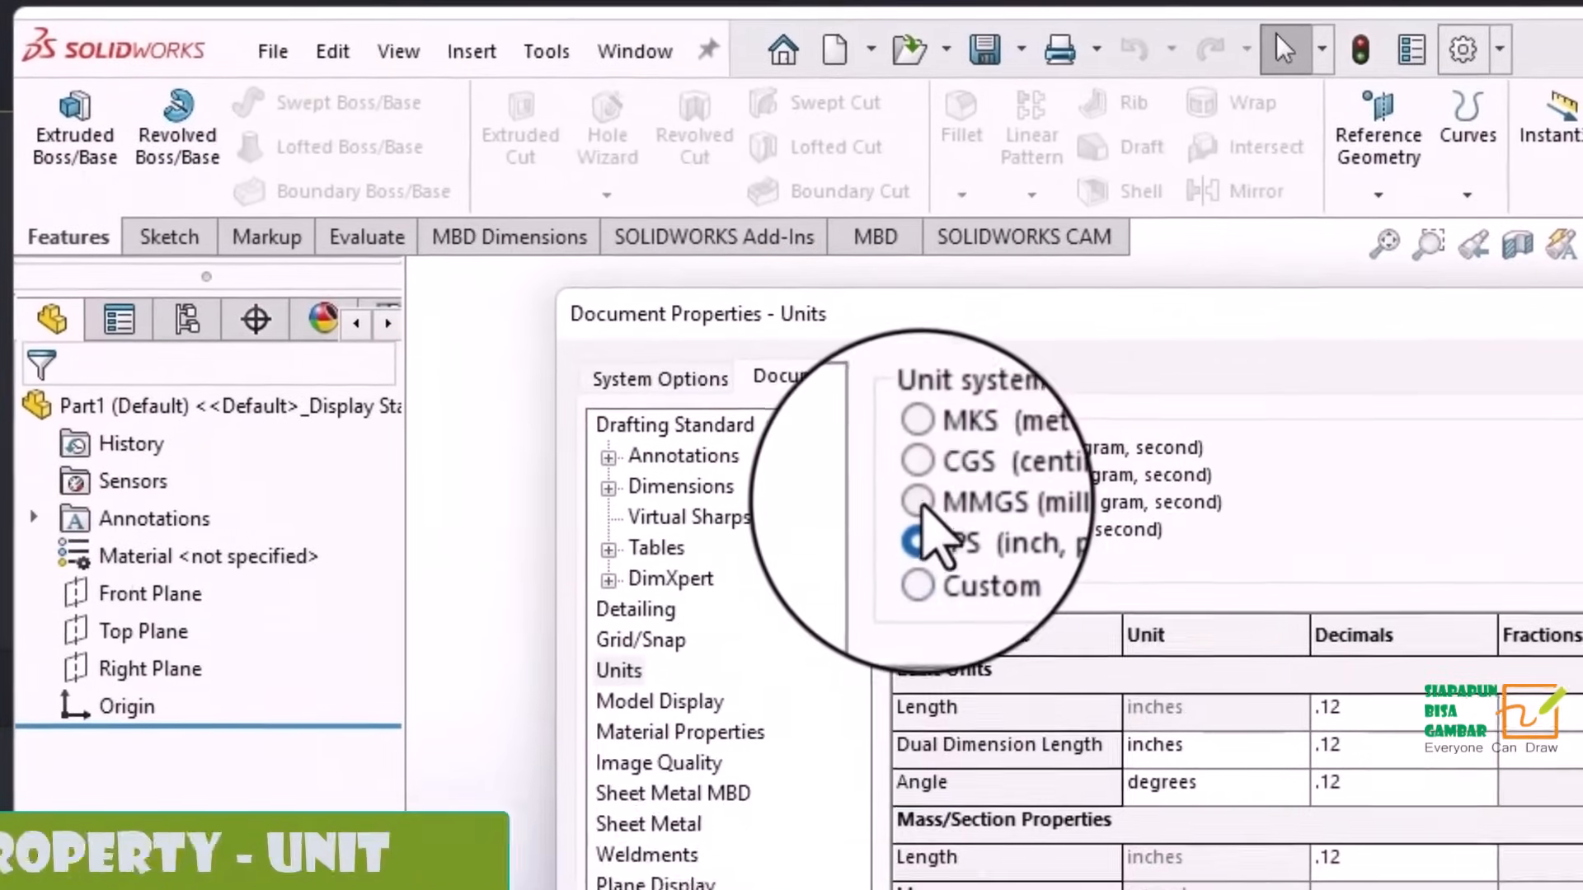
left_click(852, 462)
left_click(919, 477)
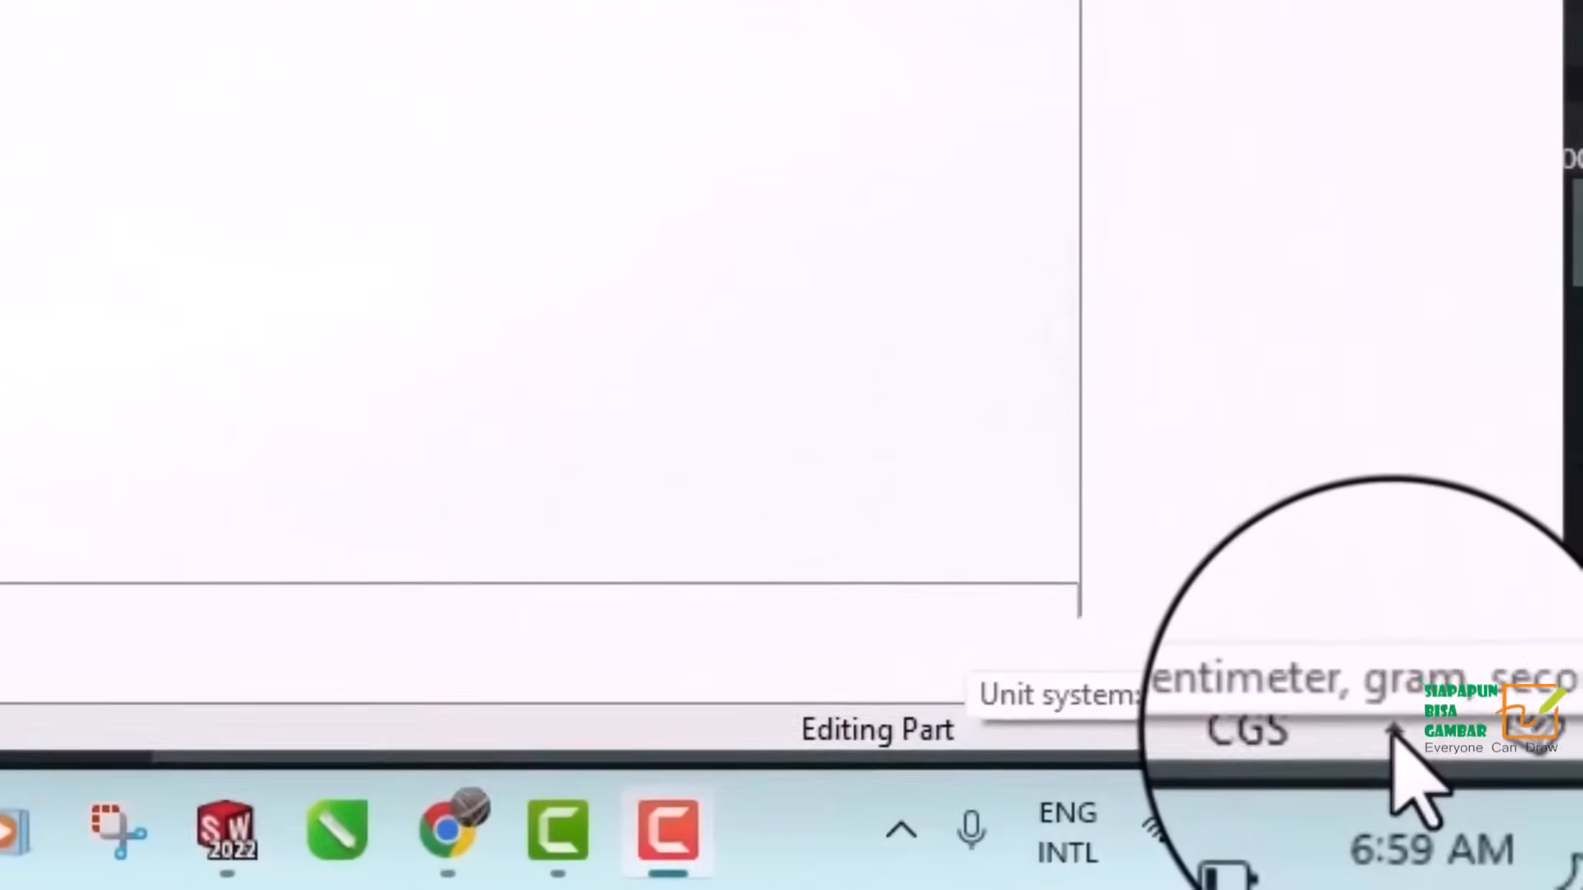
left_click(1393, 732)
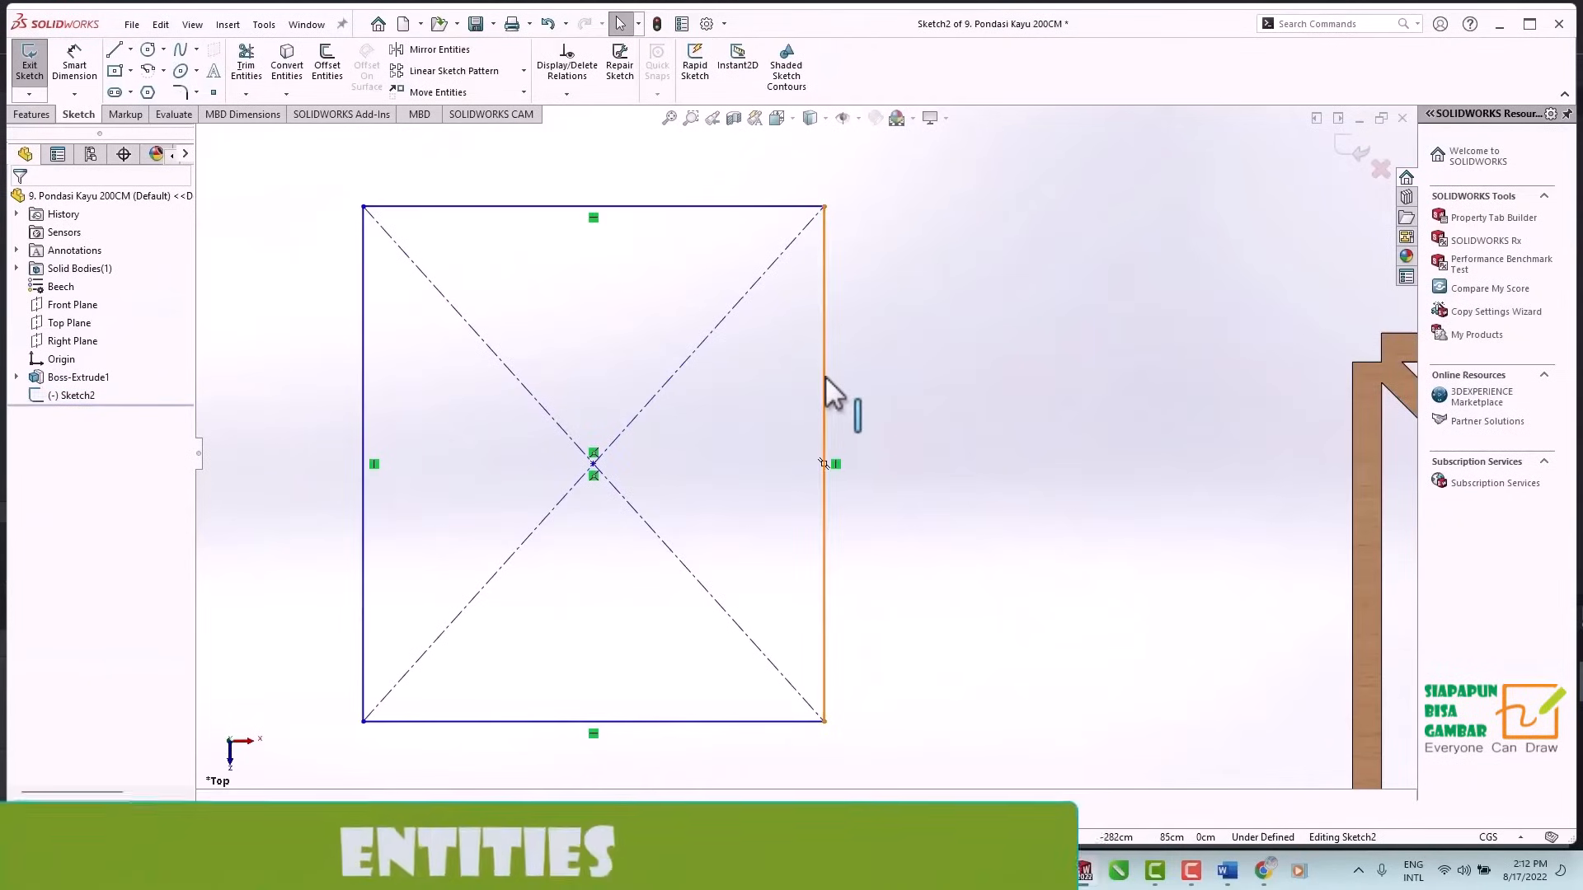
left_click(826, 388)
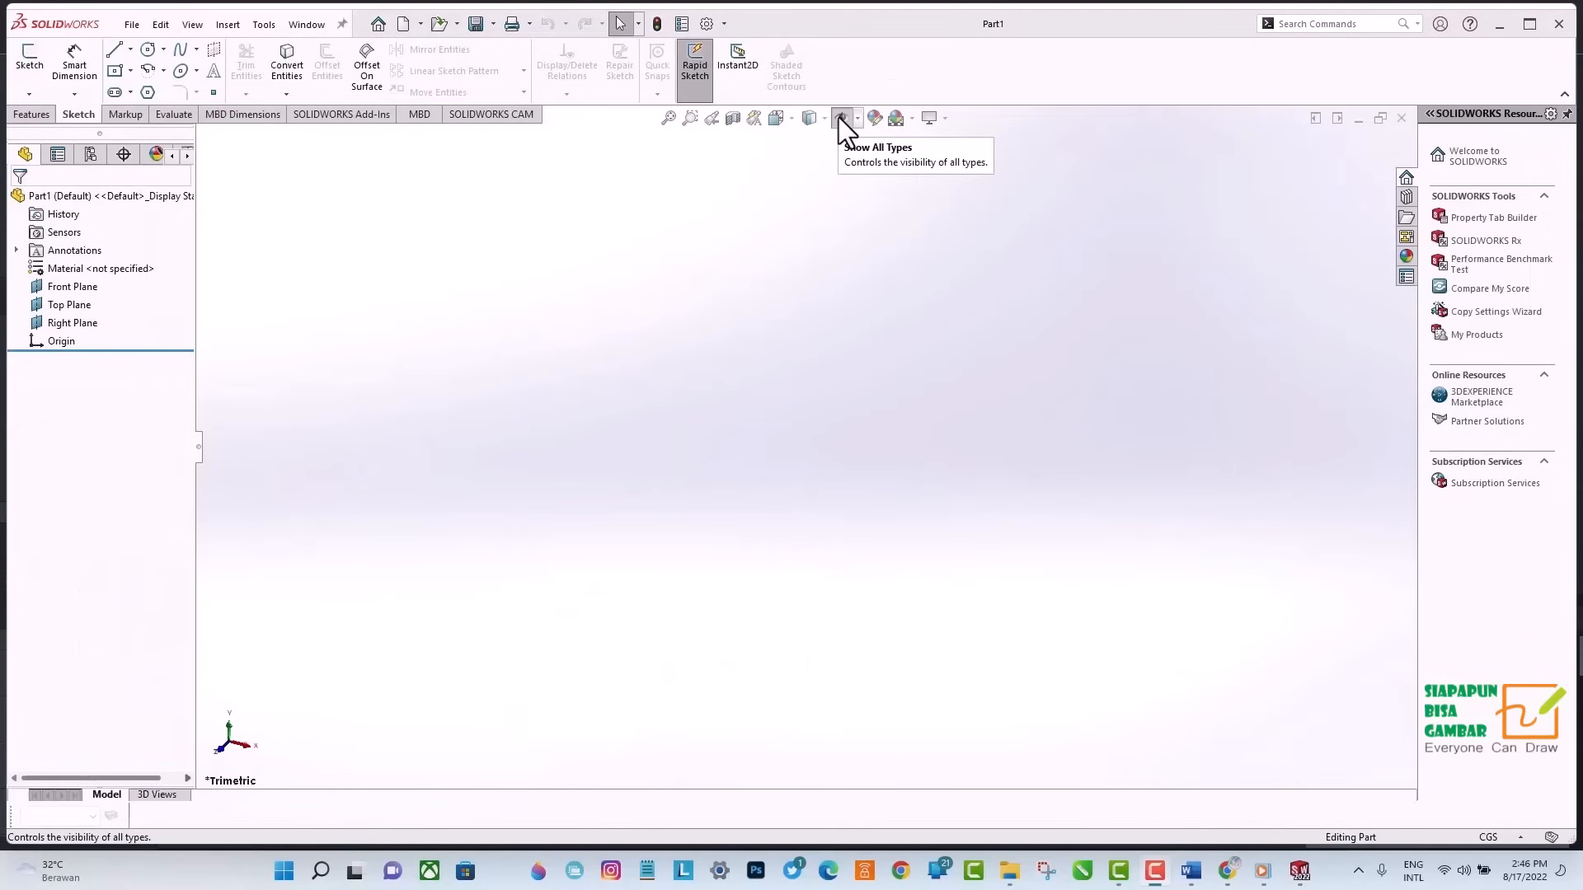
left_click(840, 117)
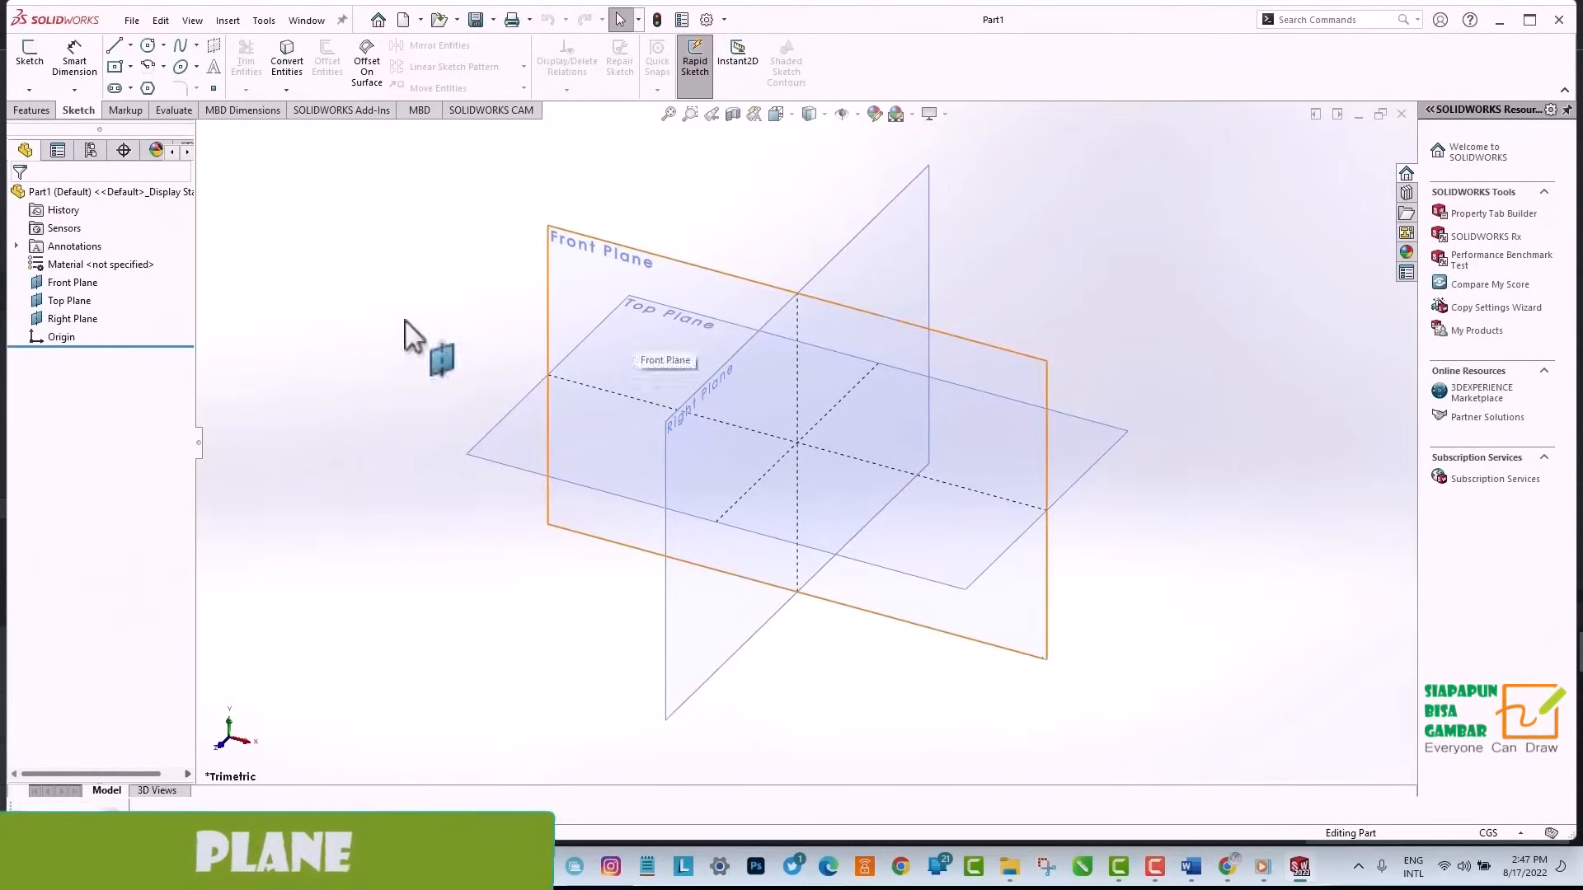
Start a sketch on the Top Plane and draw an open chain of six connected lines starting at the origin.
left_click(69, 301)
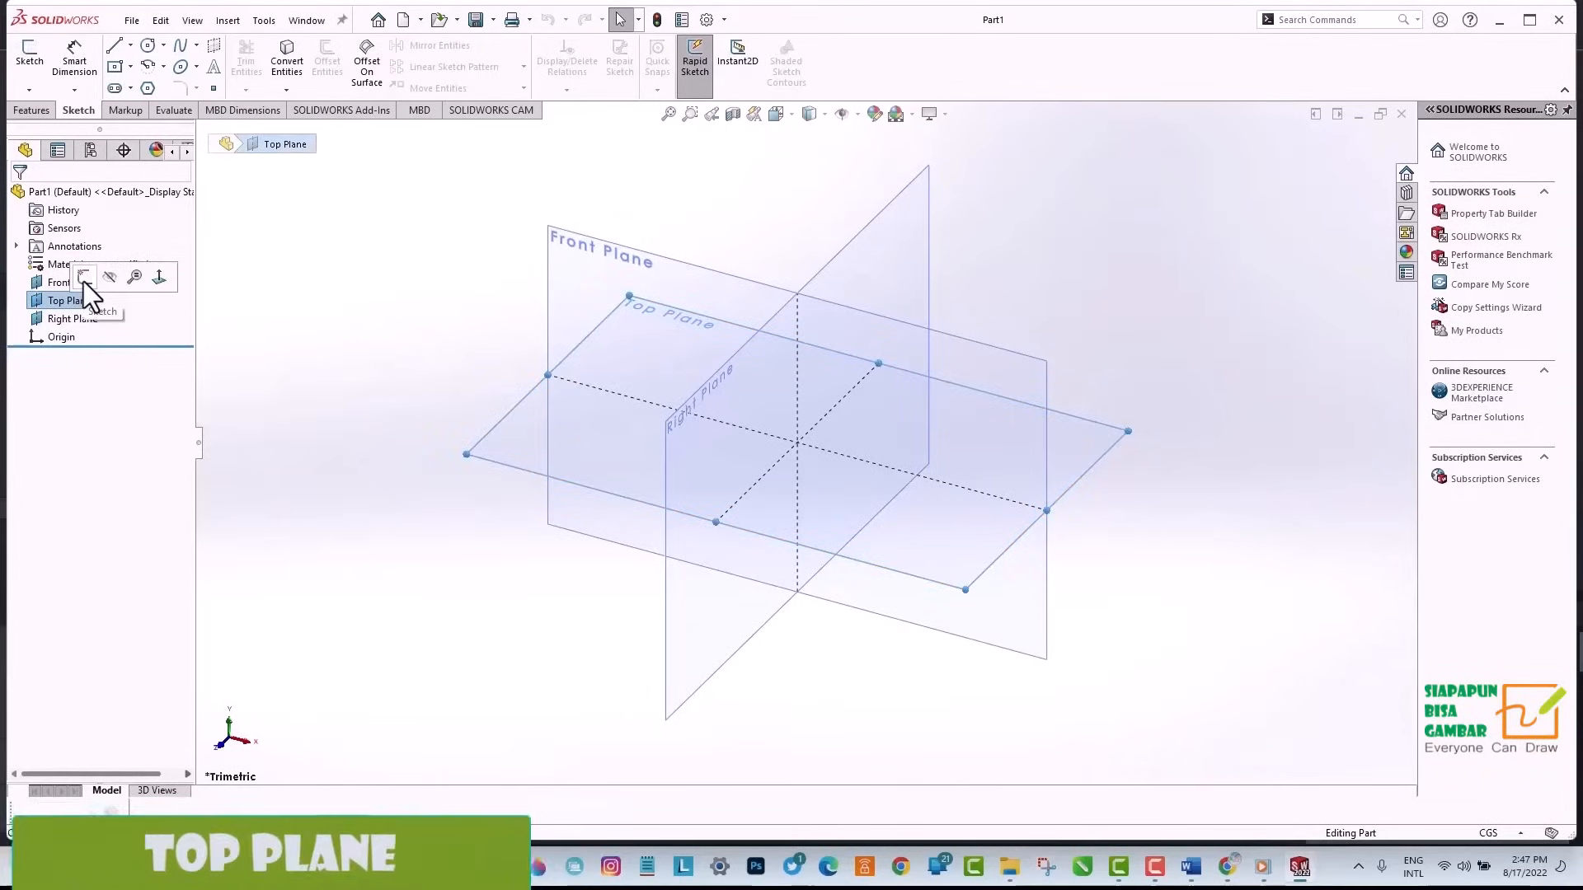
left_click(84, 281)
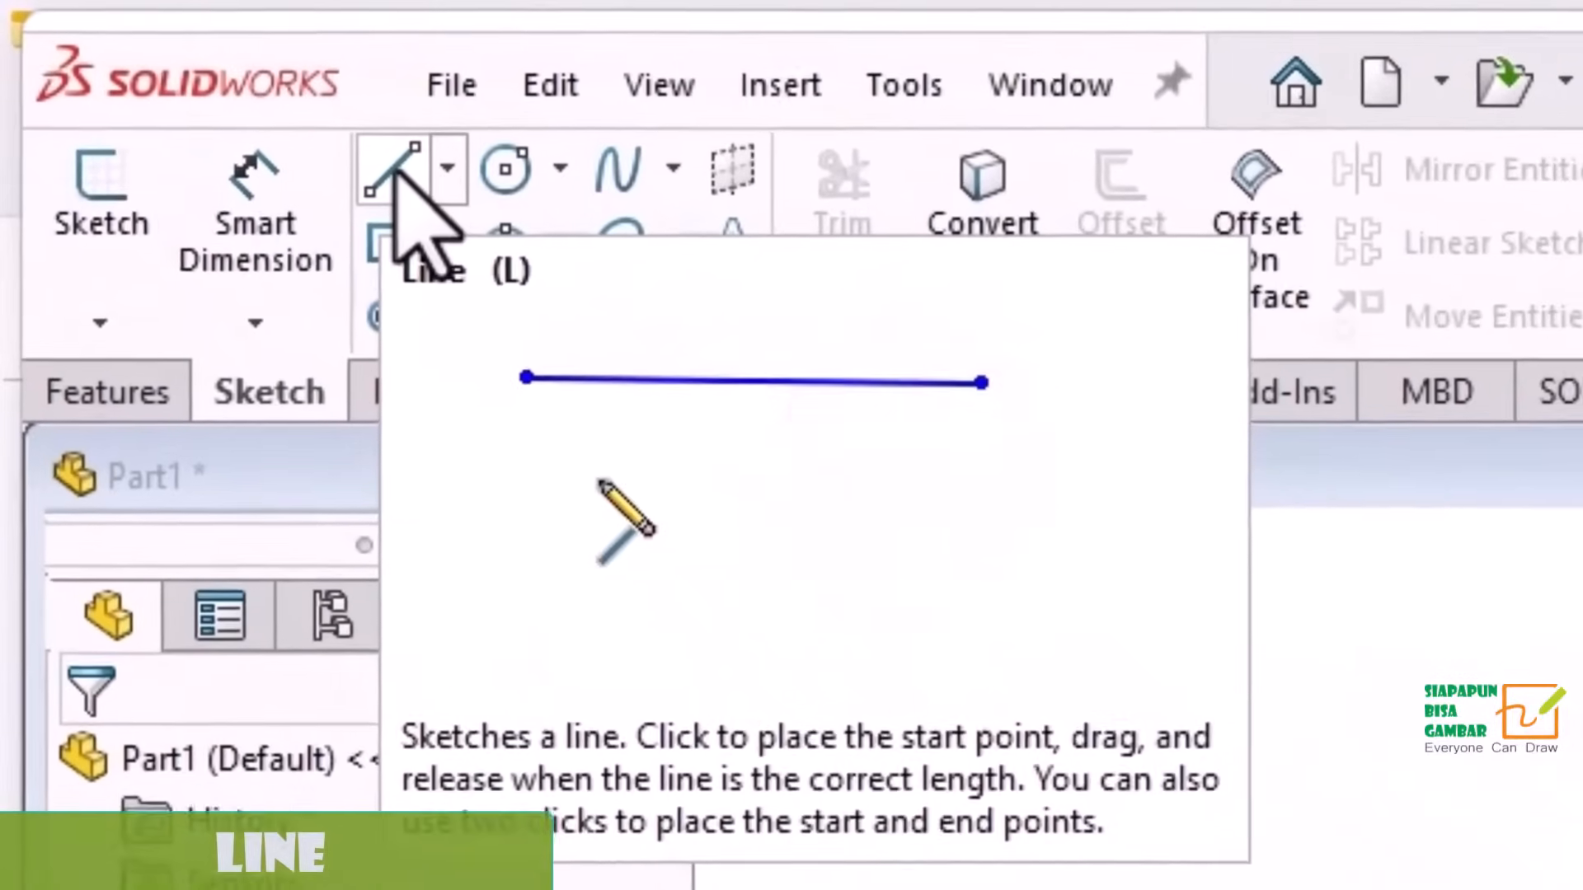
left_click(200, 88)
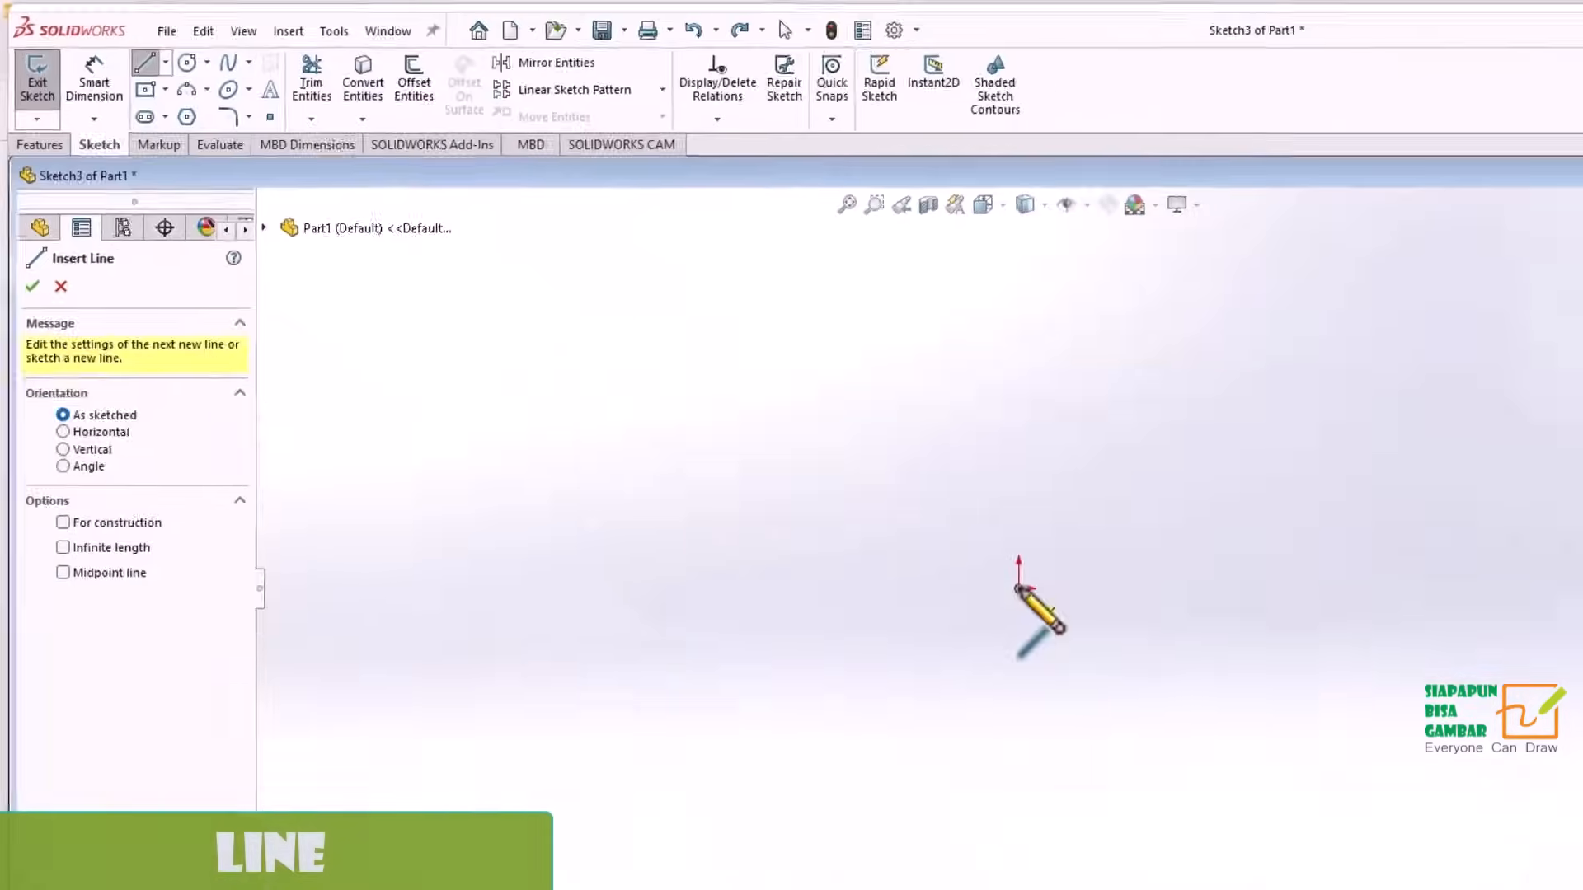
left_click(810, 464)
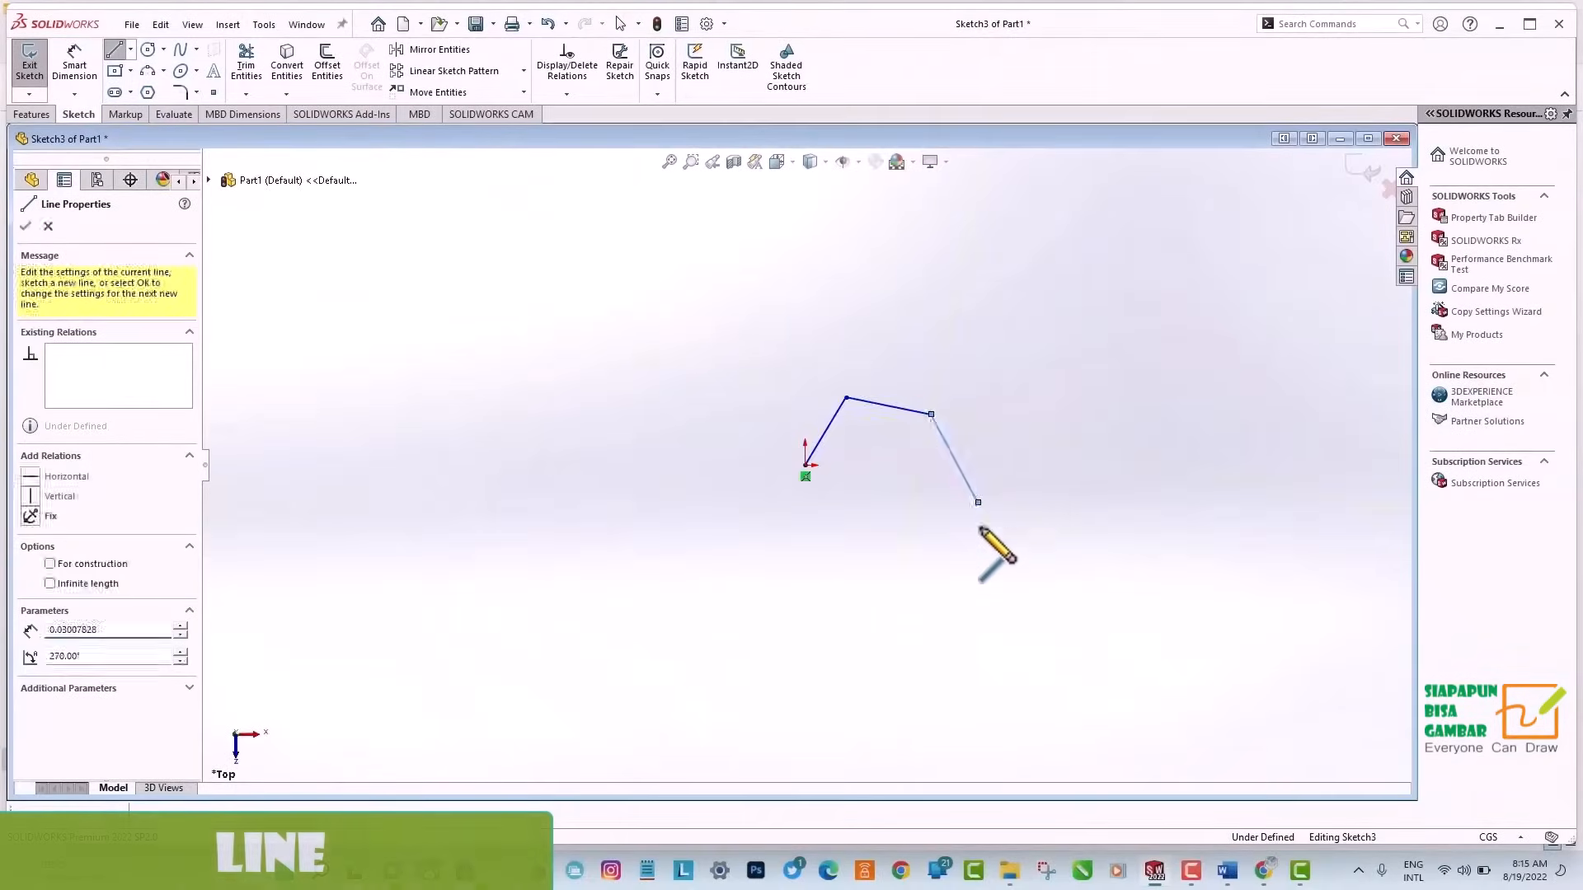
left_click(931, 605)
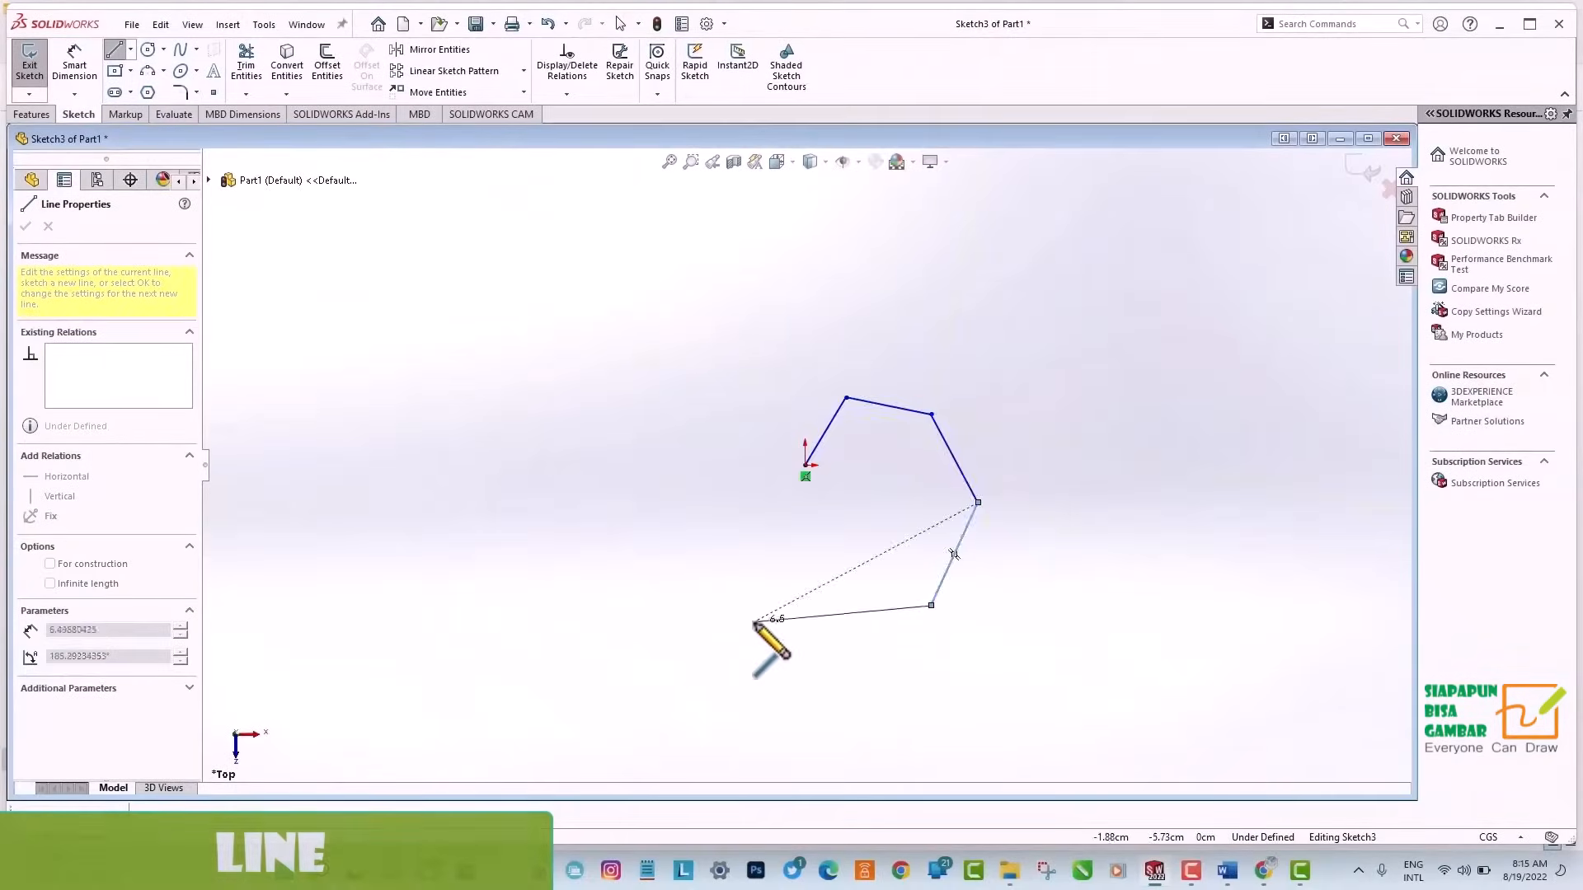
left_click(608, 547)
key("Escape")
key("Escape")
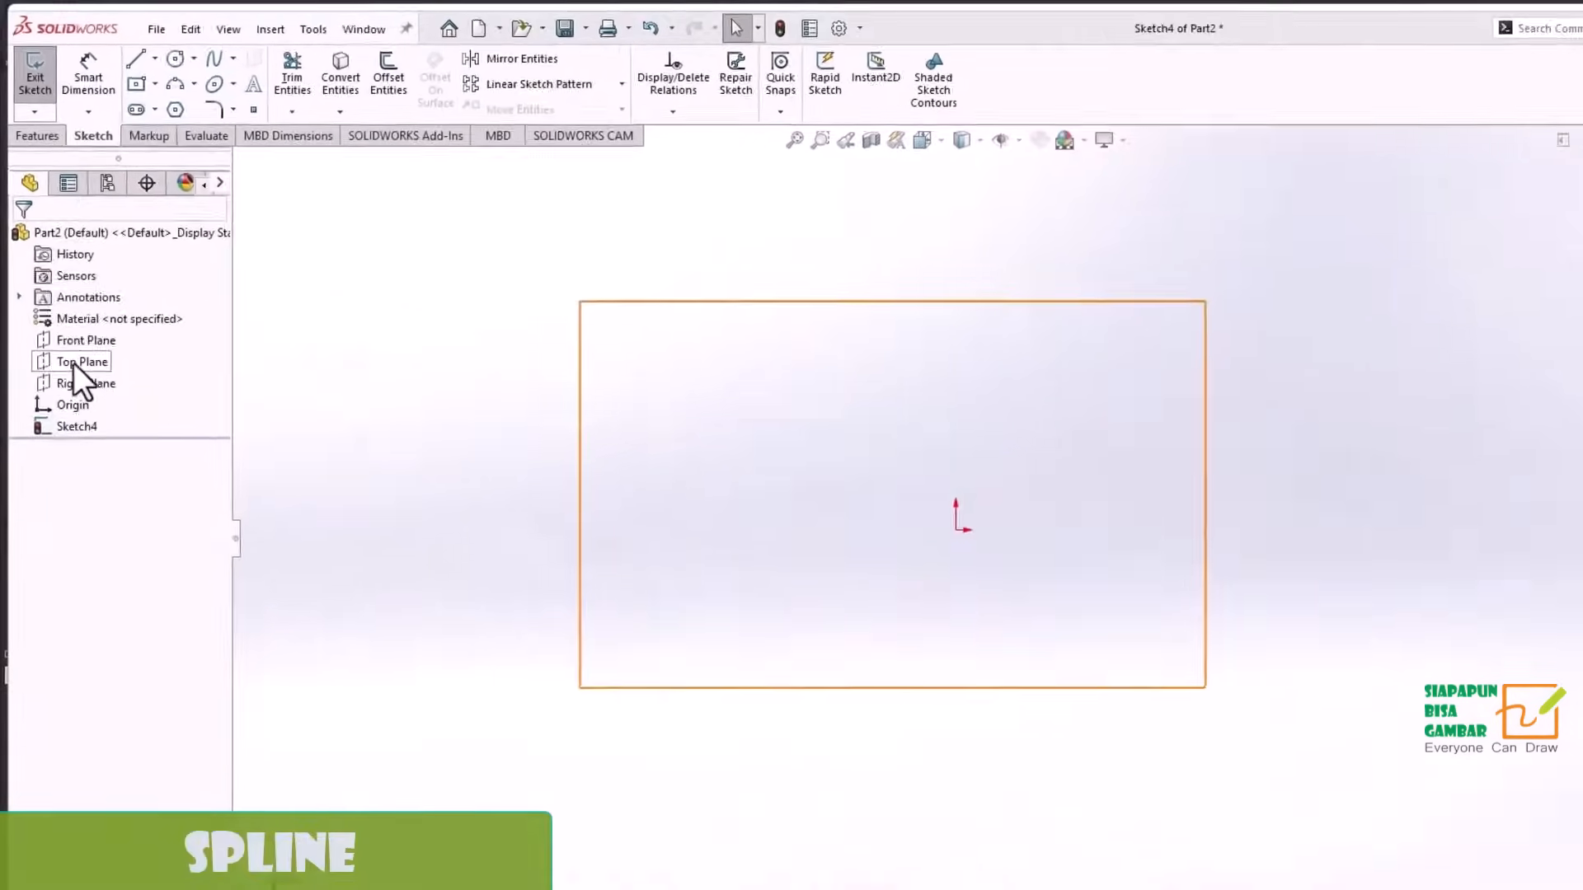
Sketch a wave-shaped spline about 11.8 cm long through five points on the Top Plane of Part2.
left_click(76, 360)
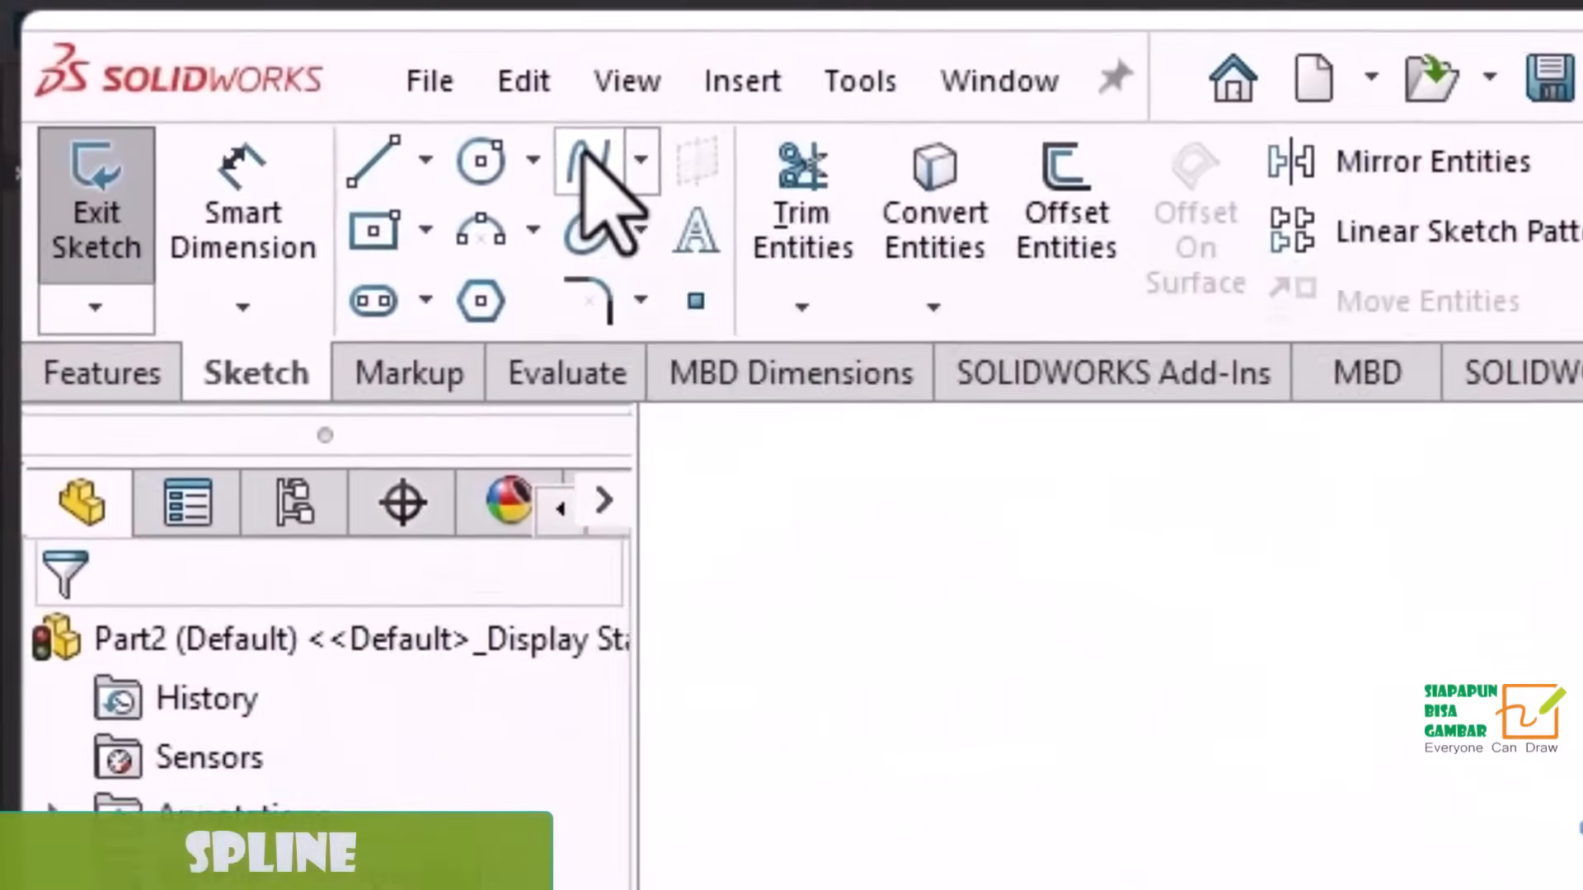
left_click(587, 161)
left_click(549, 411)
left_click(591, 375)
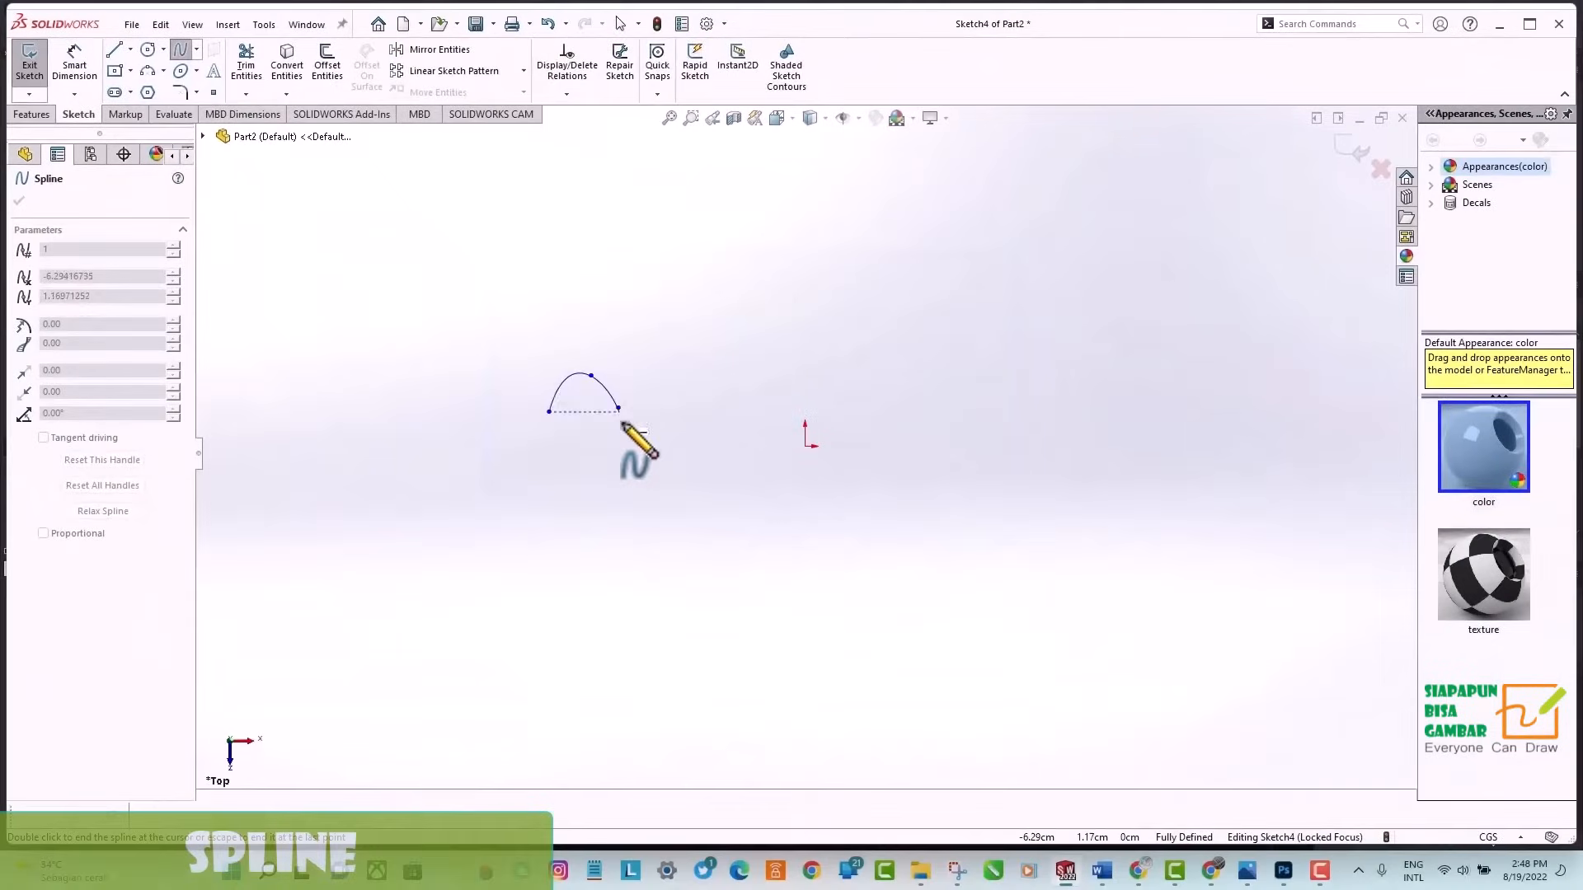
double_click(767, 407)
key("Escape")
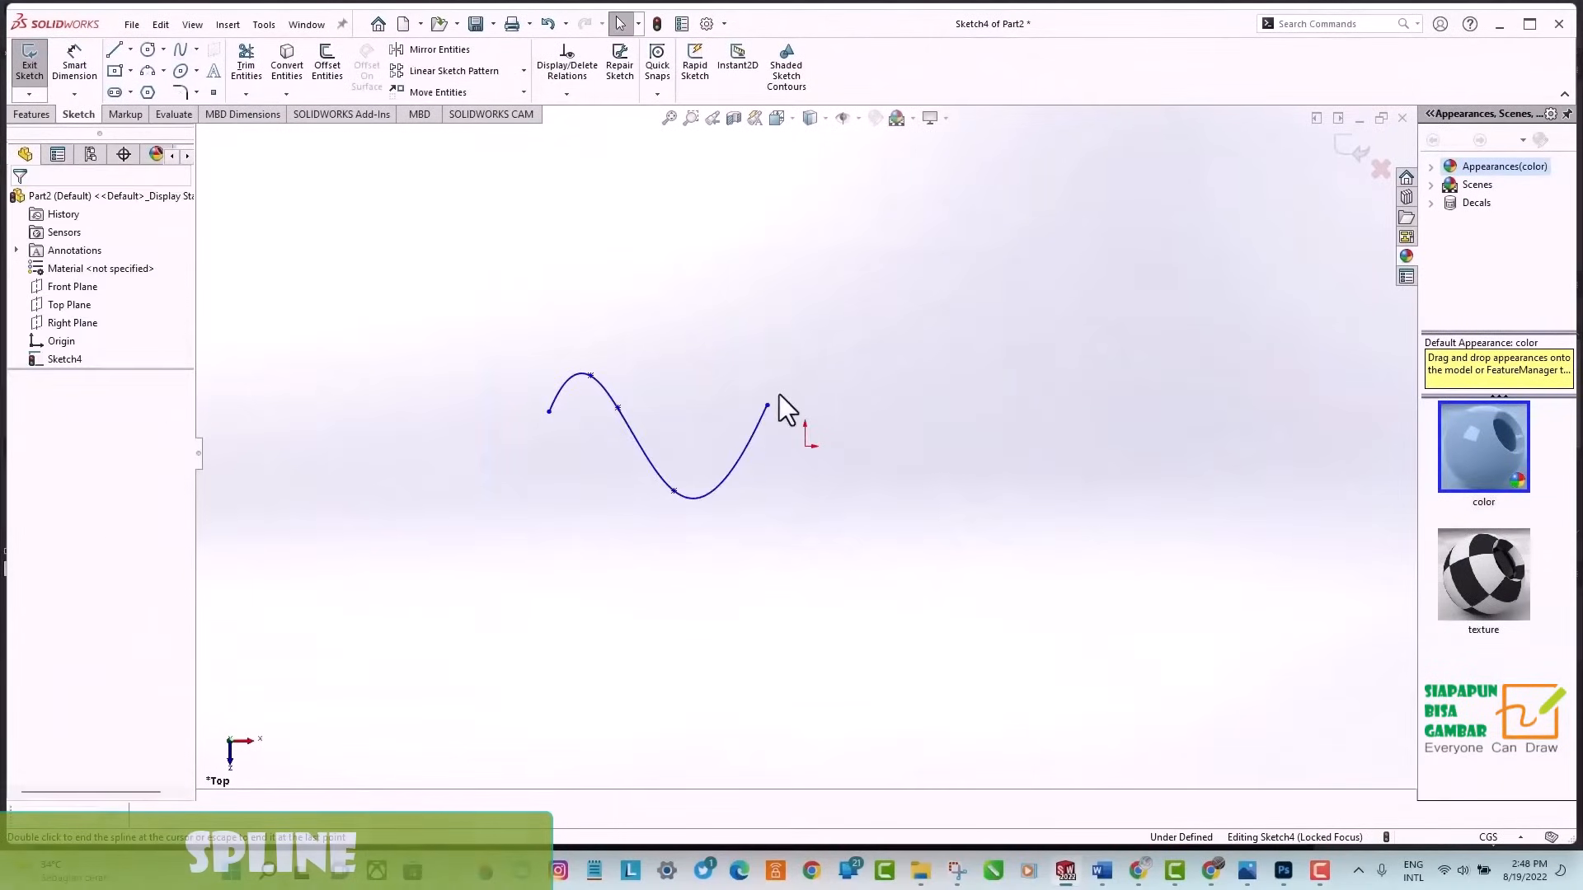
key("Escape")
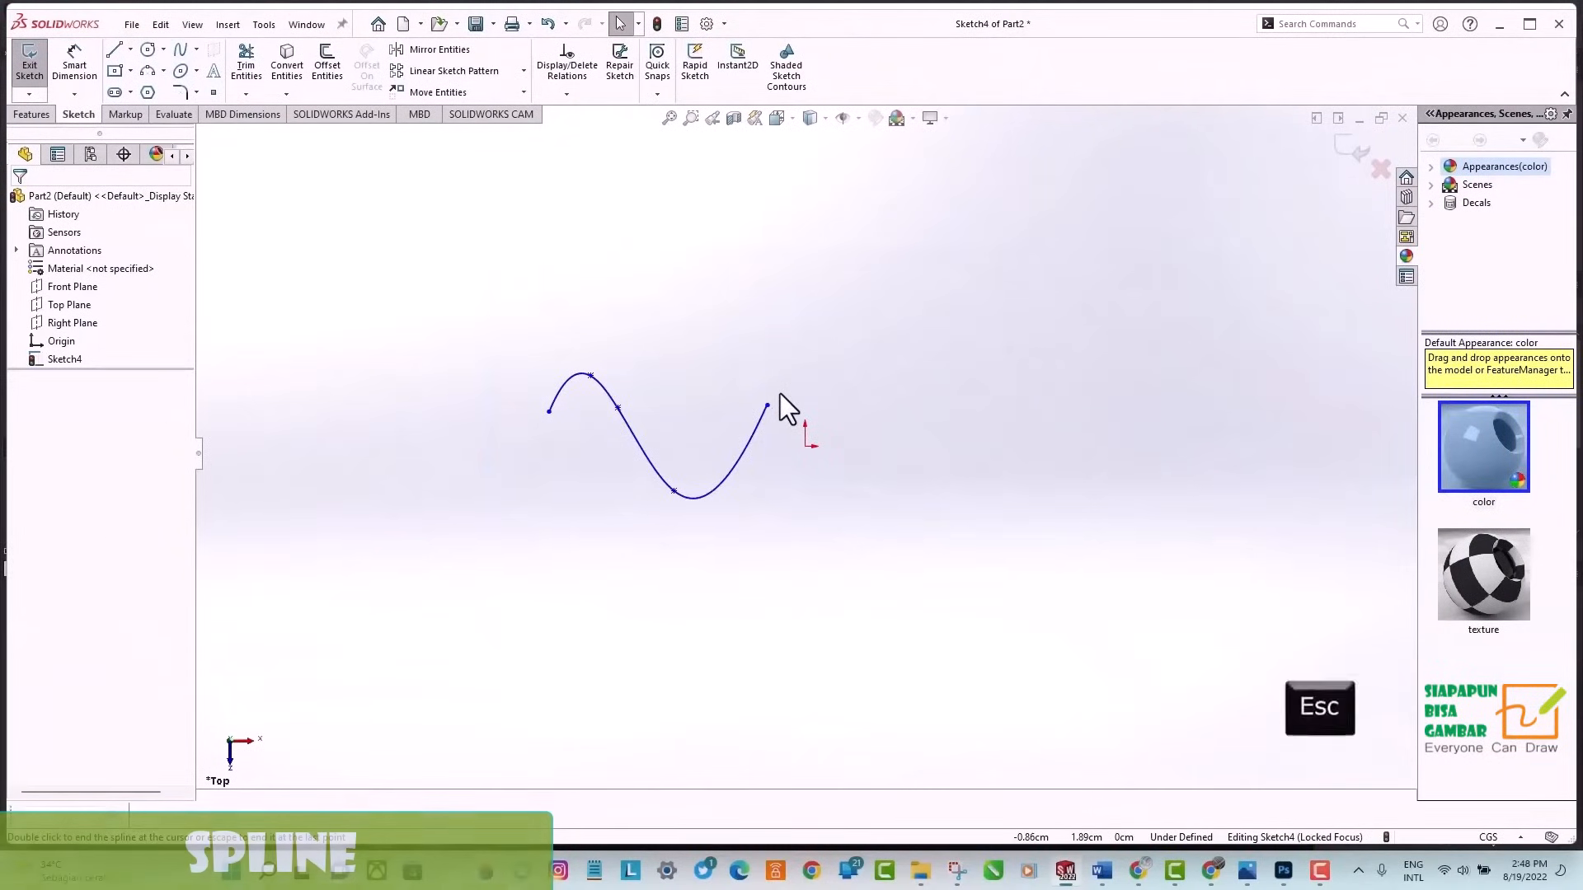
Stretch the spline by moving its first point to about X -14.5, Y 1.4 and its last point to about X 5.8, Y 1.3.
left_click(749, 437)
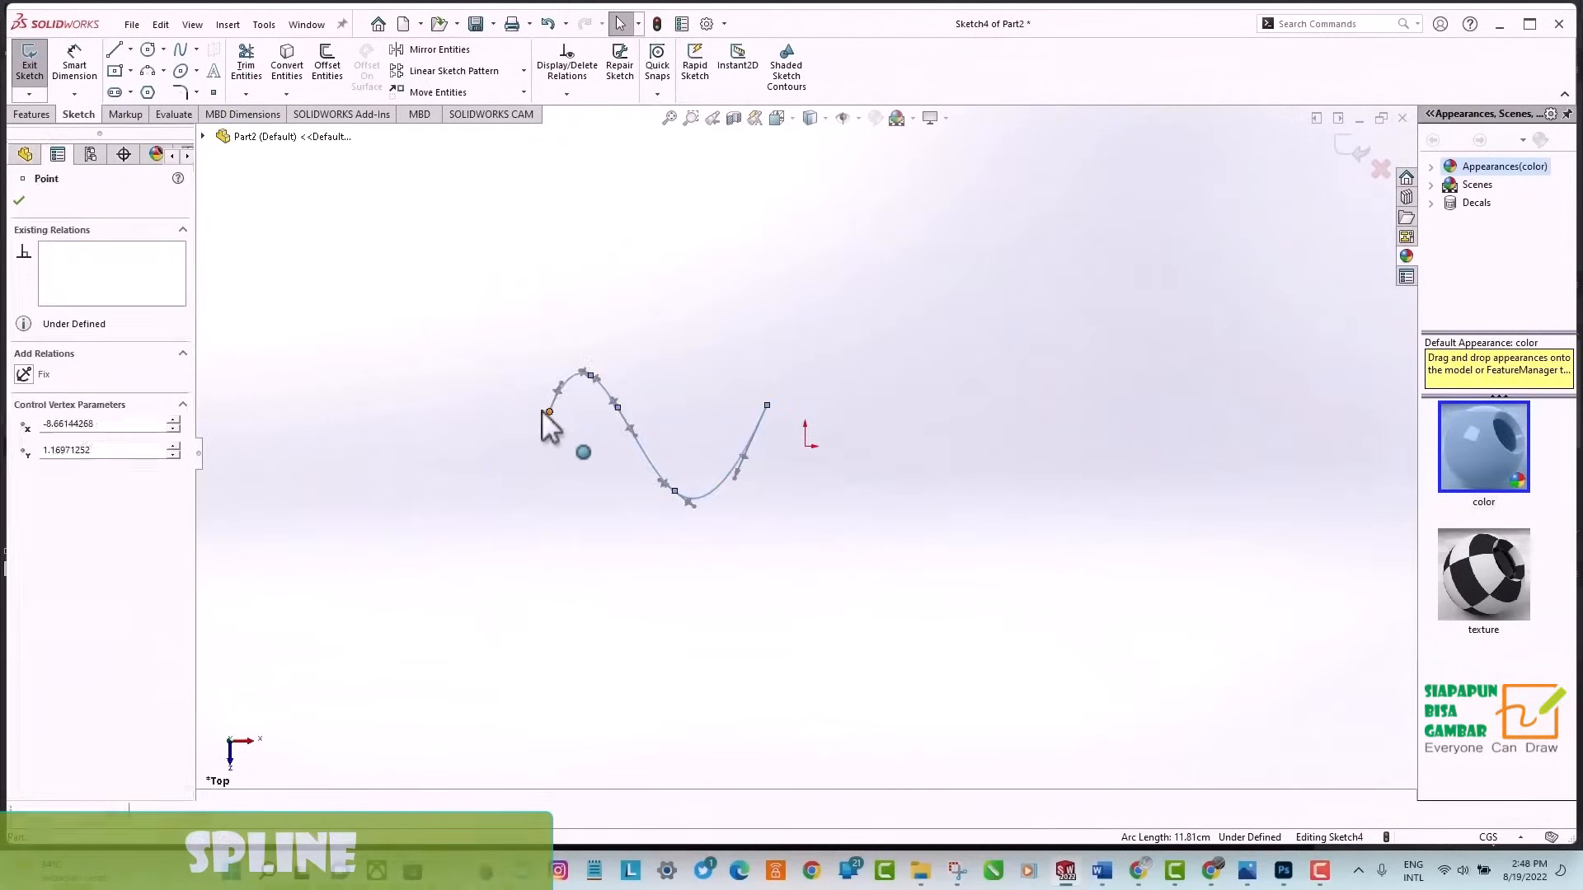
left_click_drag(549, 410, 376, 405)
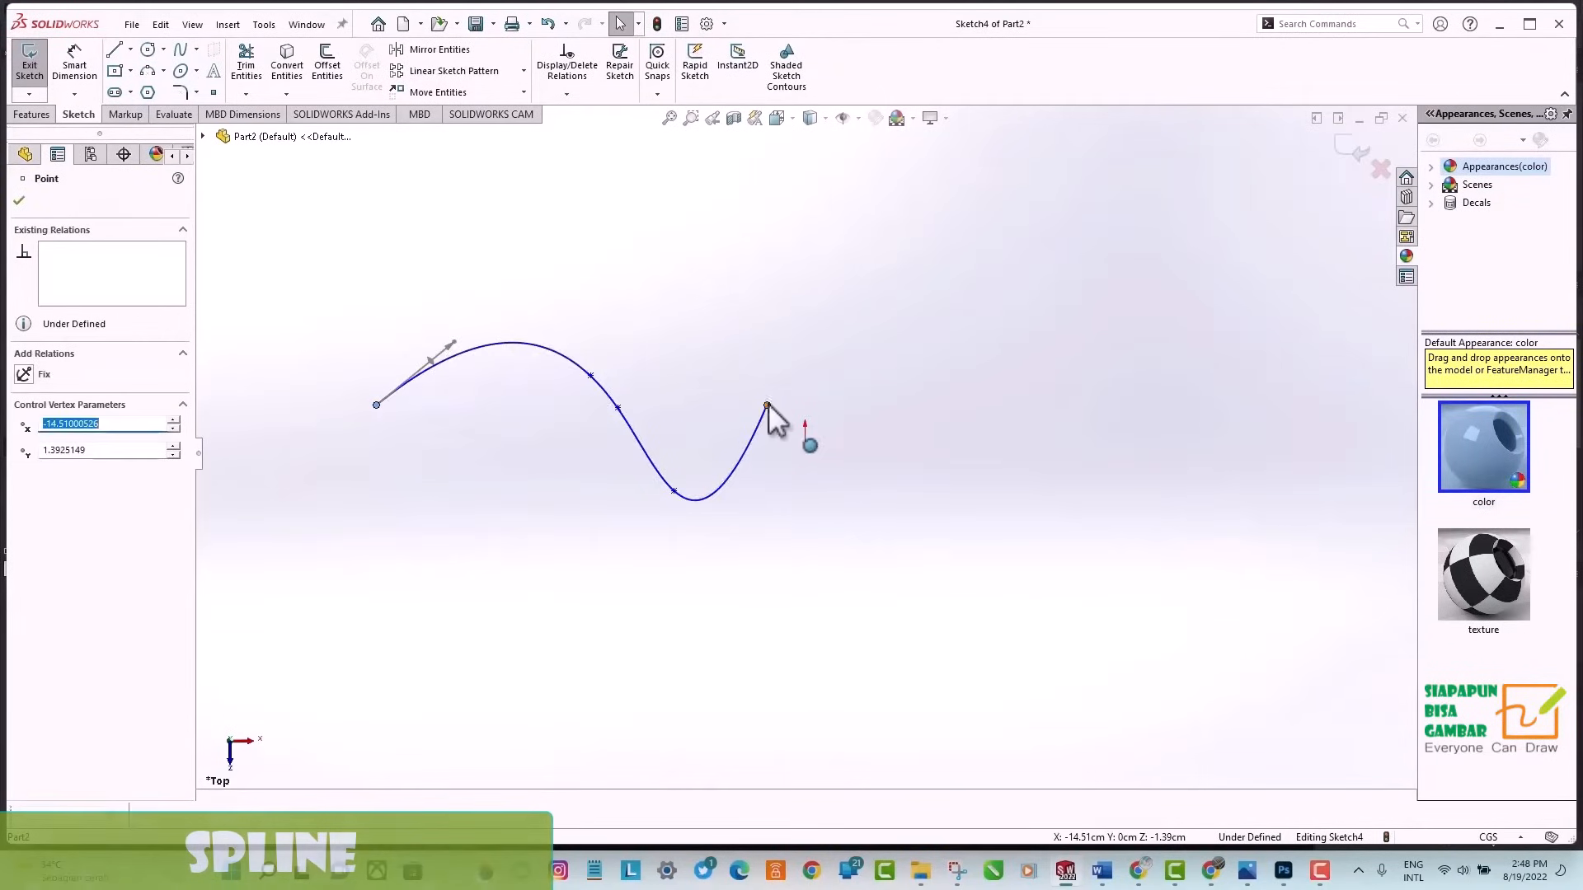
left_click_drag(767, 405, 979, 408)
Rotate the spline's start tangent handle by about 24° and its end tangent handle by about 9° to deepen both curves.
left_click(451, 346)
left_click(448, 343)
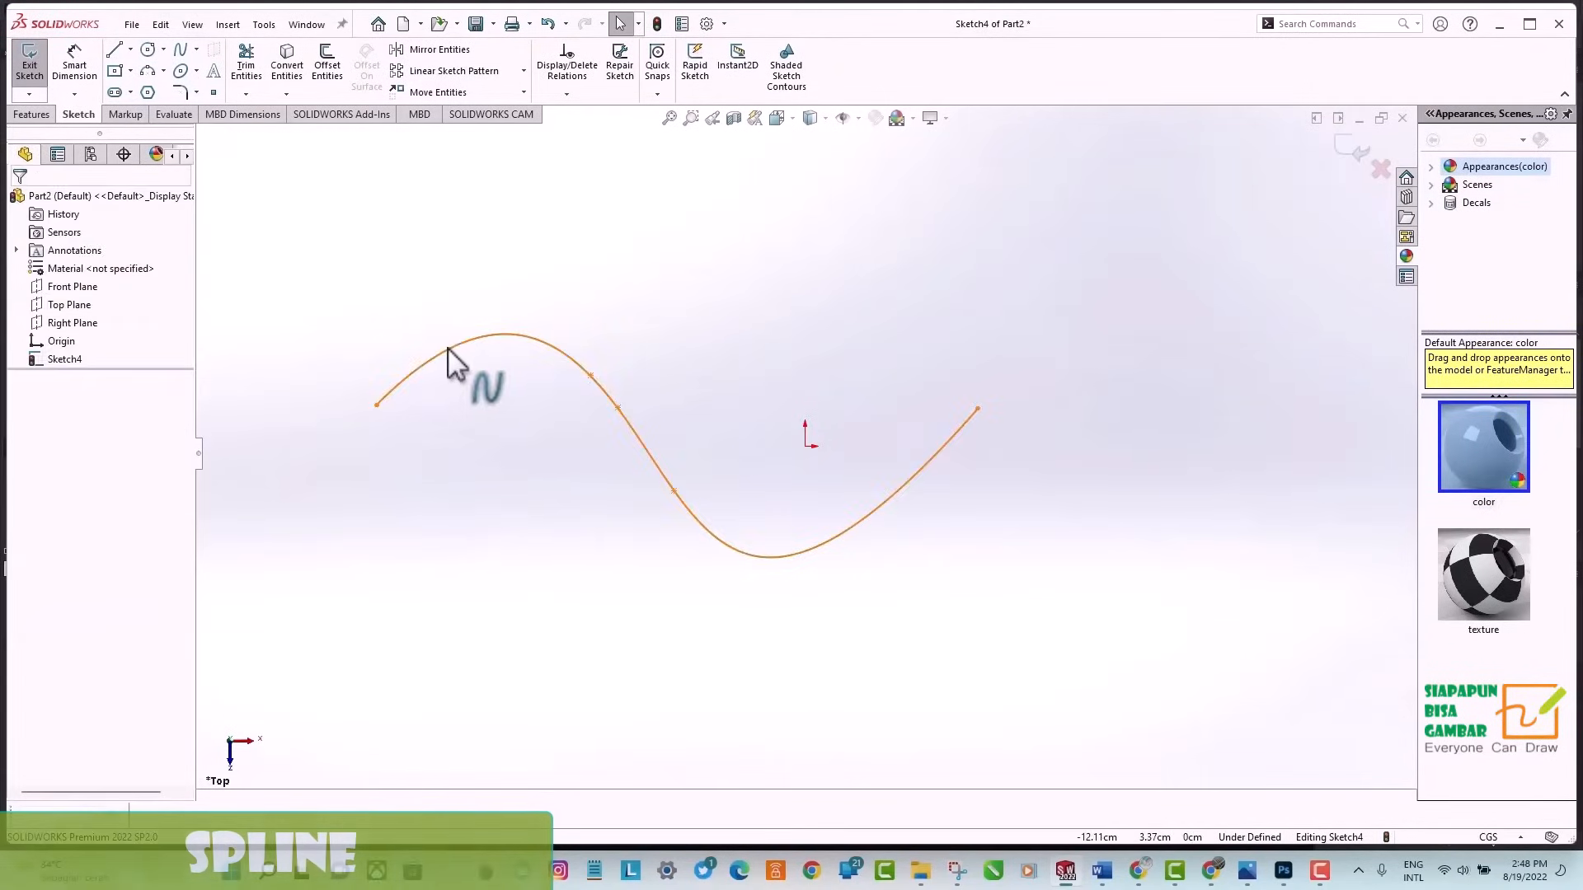
left_click(447, 346)
left_click_drag(432, 346, 423, 279)
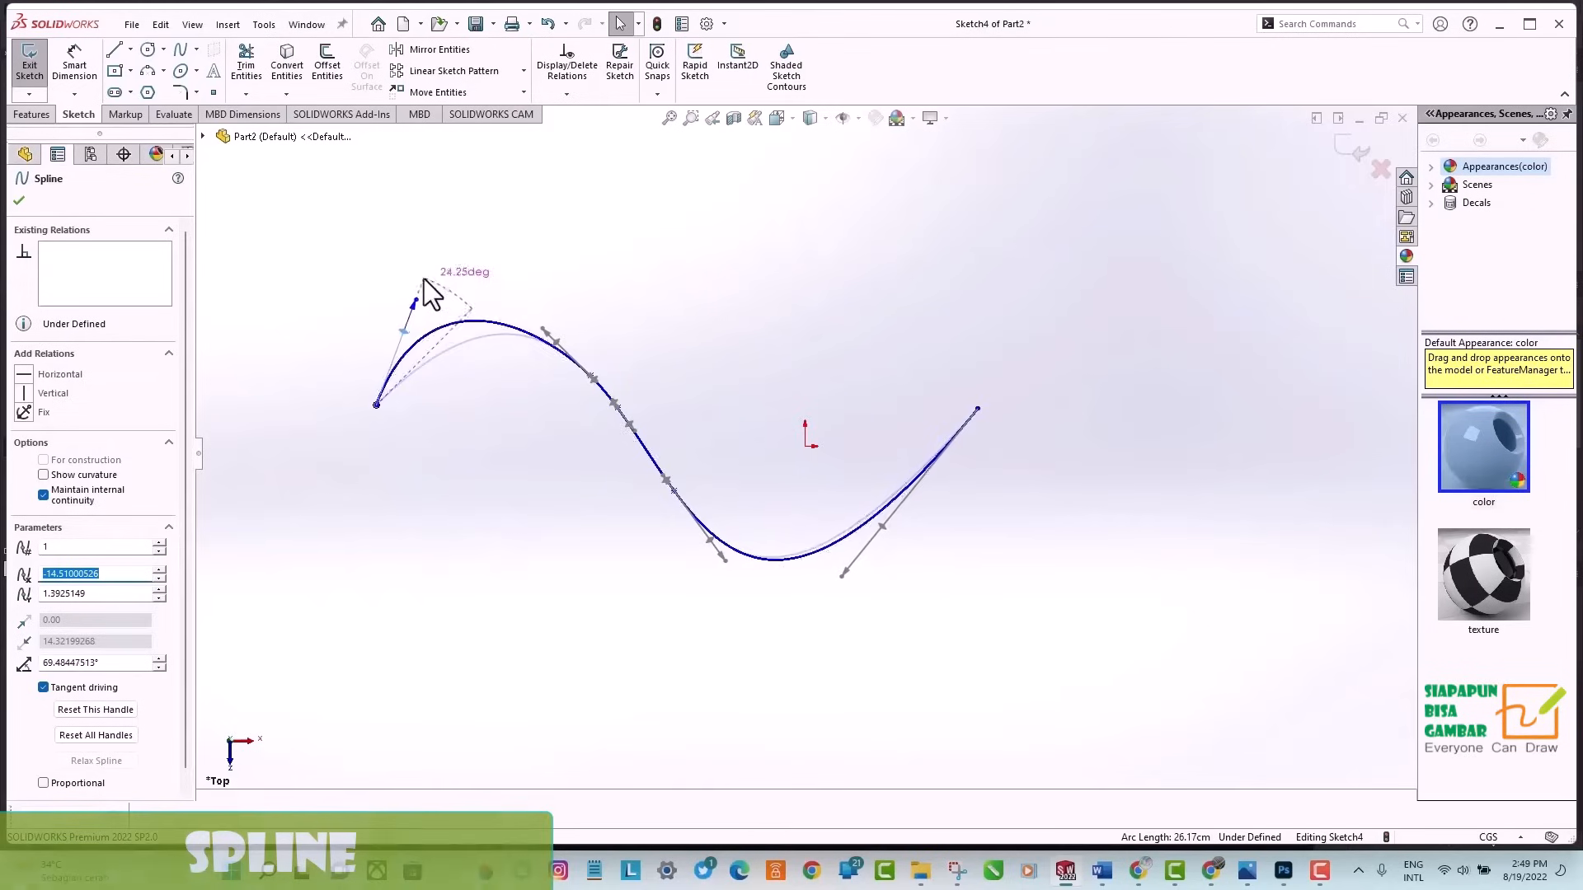
left_click(879, 518)
left_click(879, 518)
left_click_drag(883, 526, 902, 551)
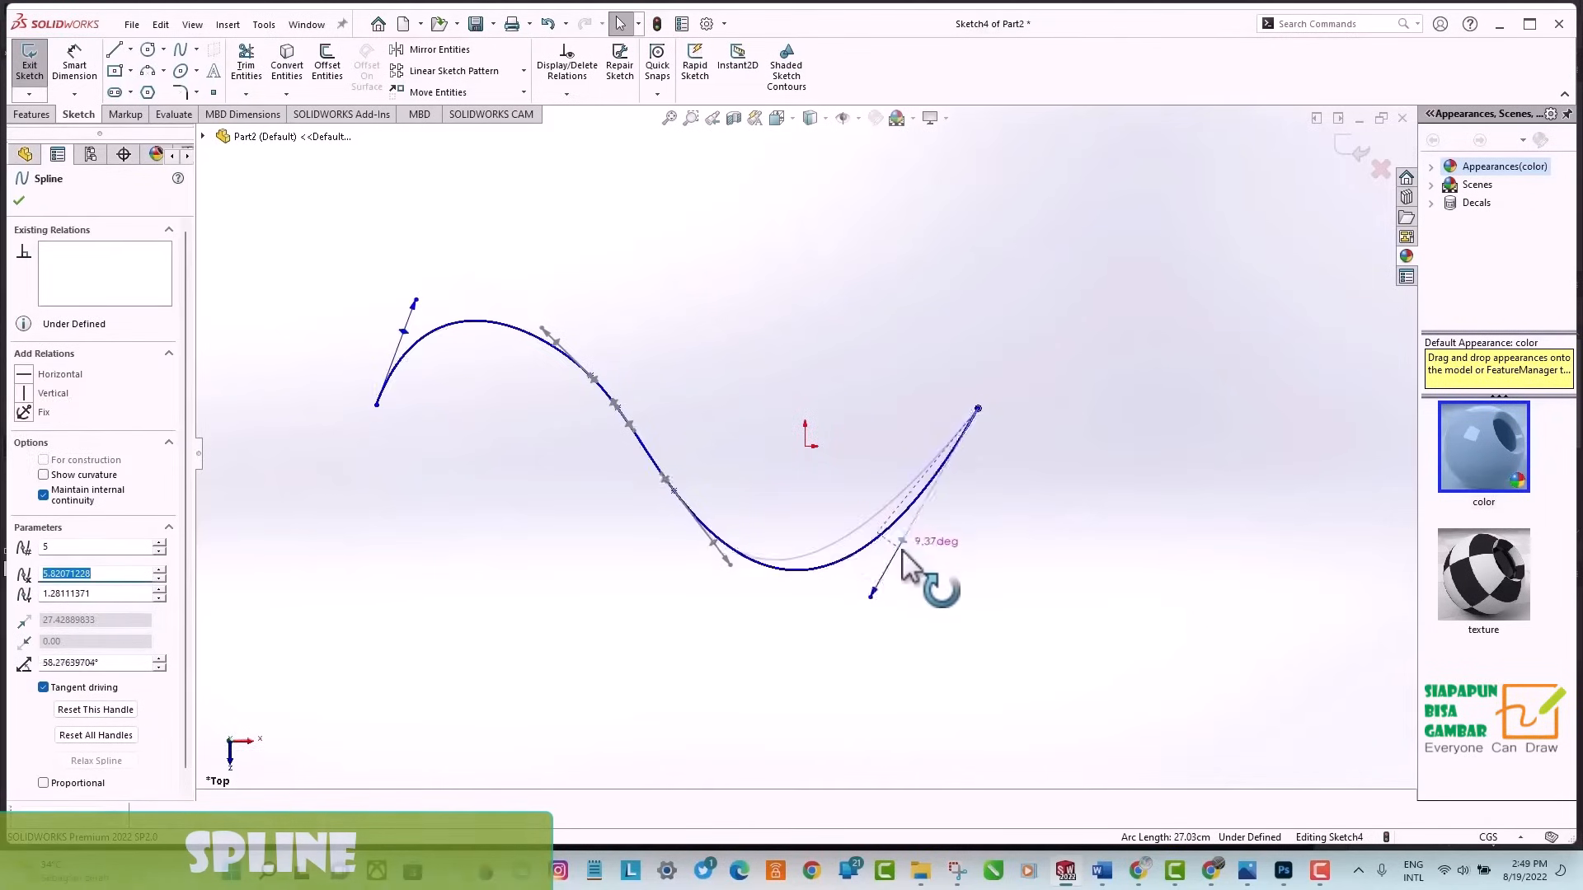
left_click(18, 201)
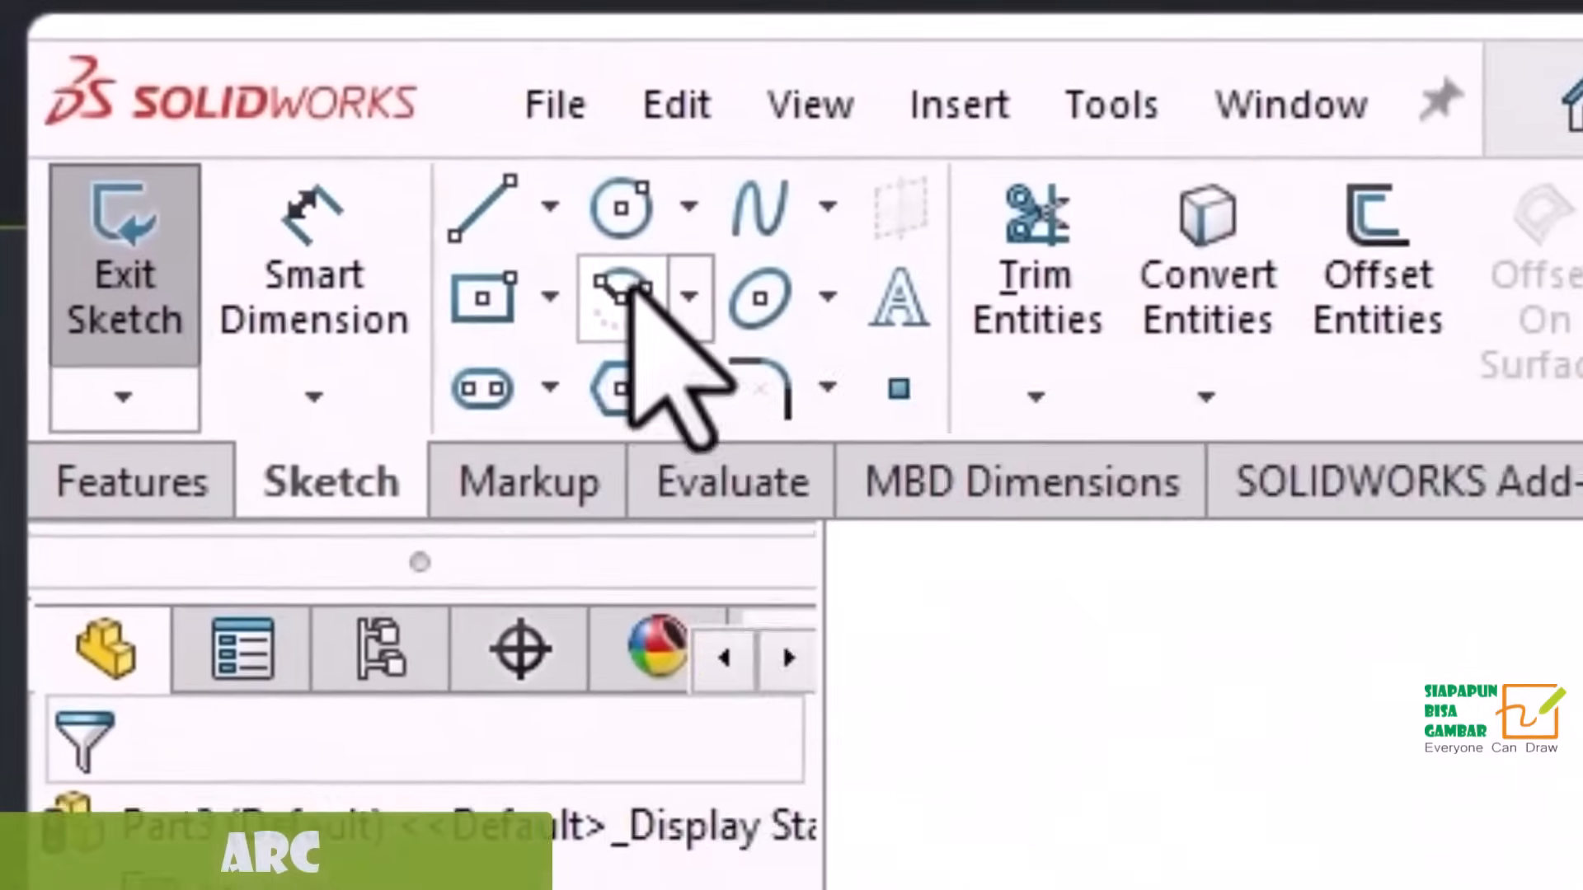
Sketch a centerpoint arc in Part3 that bulges upward, sweeping counterclockwise above its center point.
left_click(626, 292)
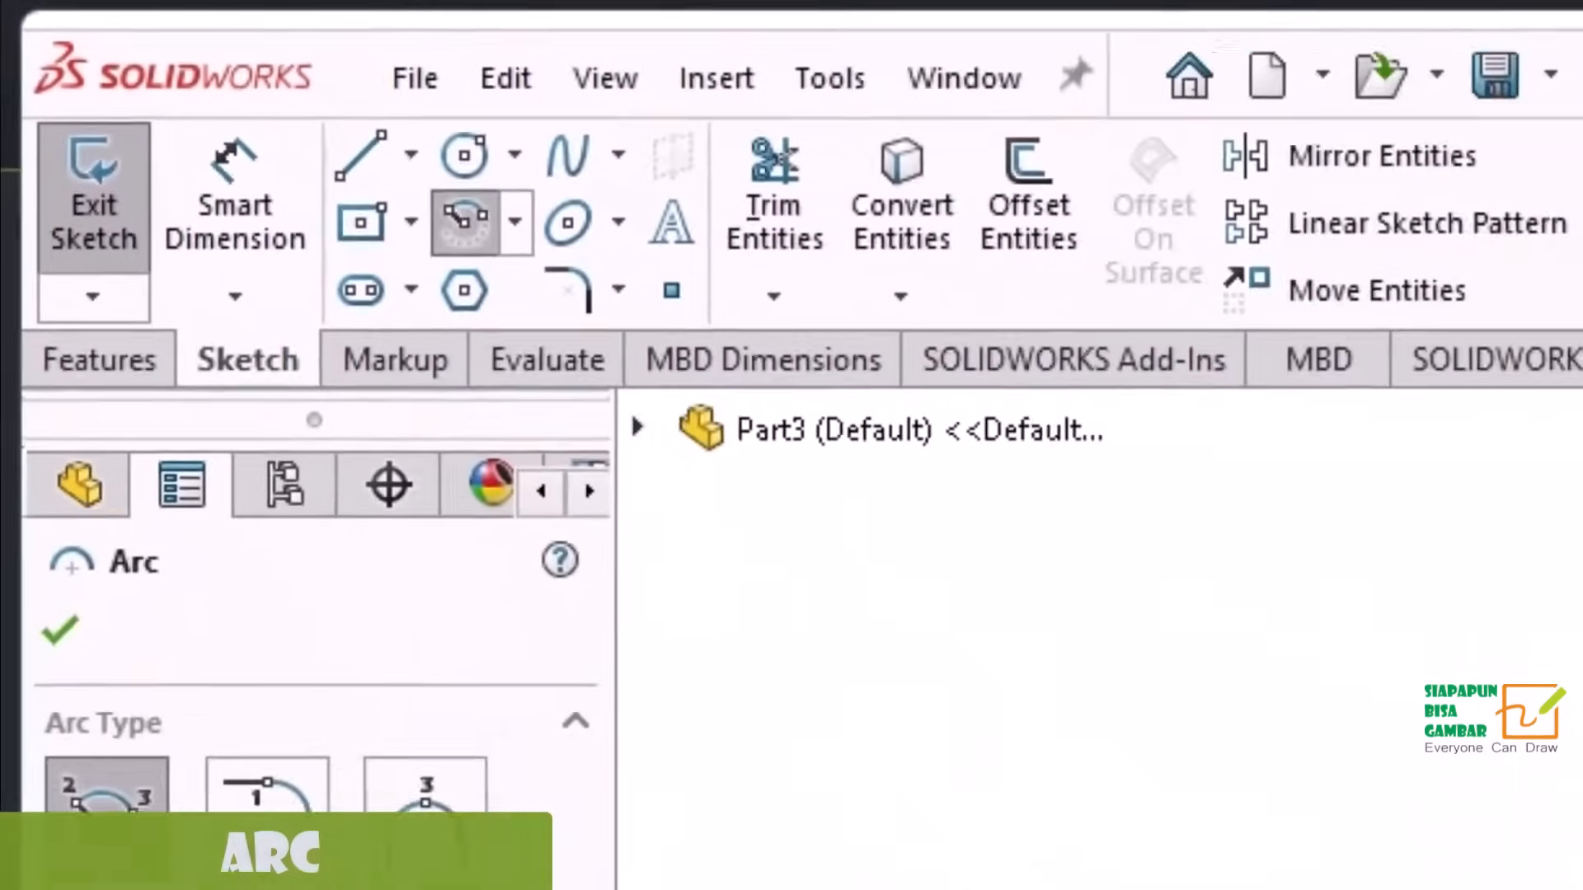
left_click(784, 485)
left_click(1000, 355)
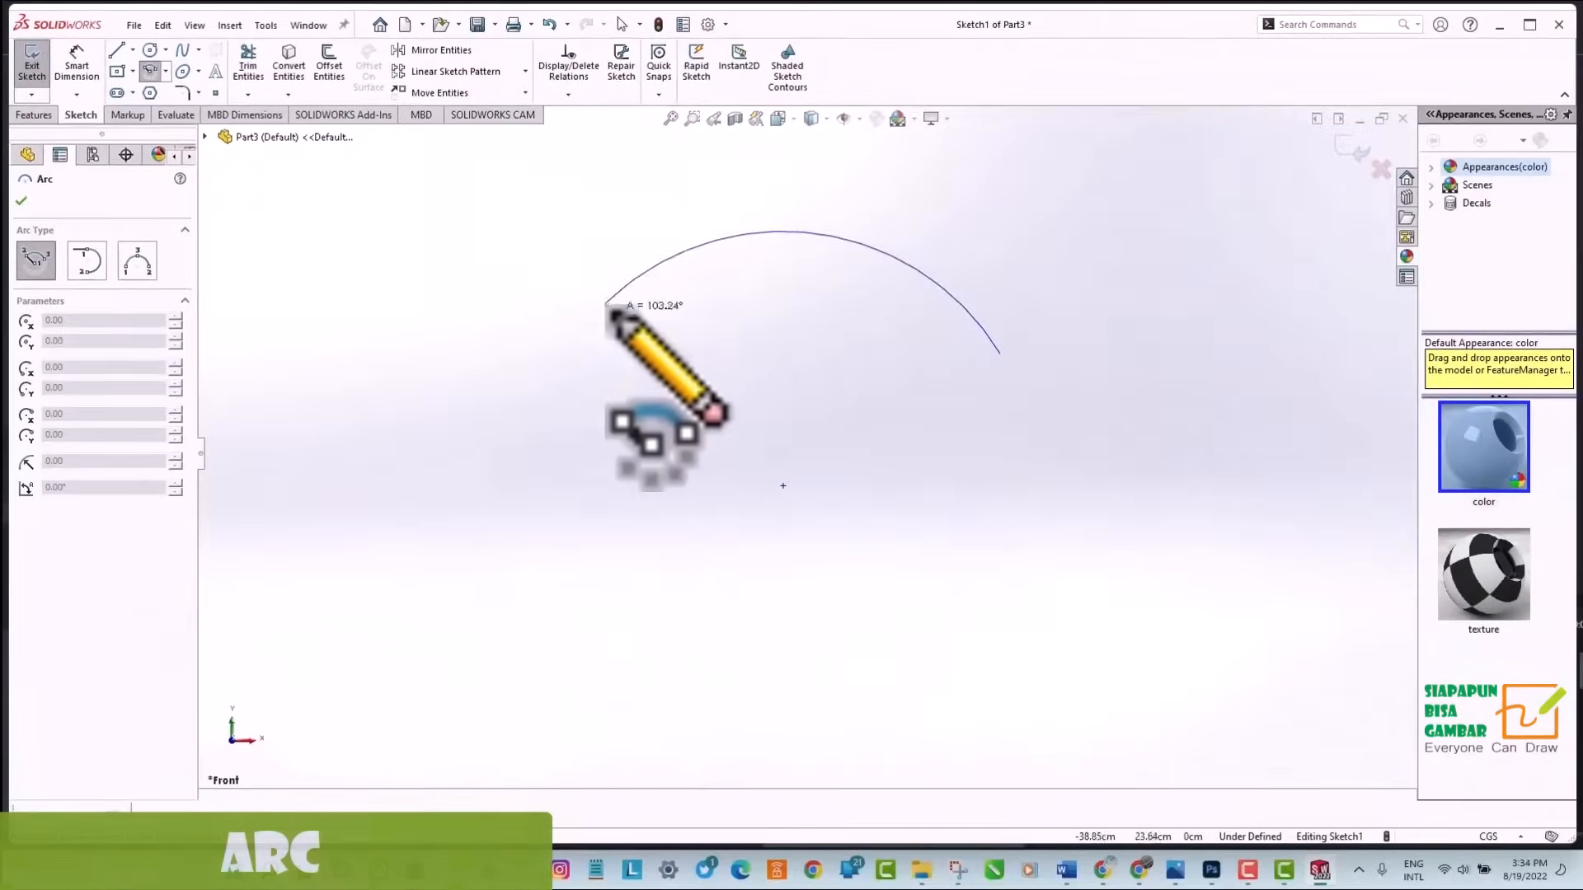
left_click(578, 335)
key("Escape")
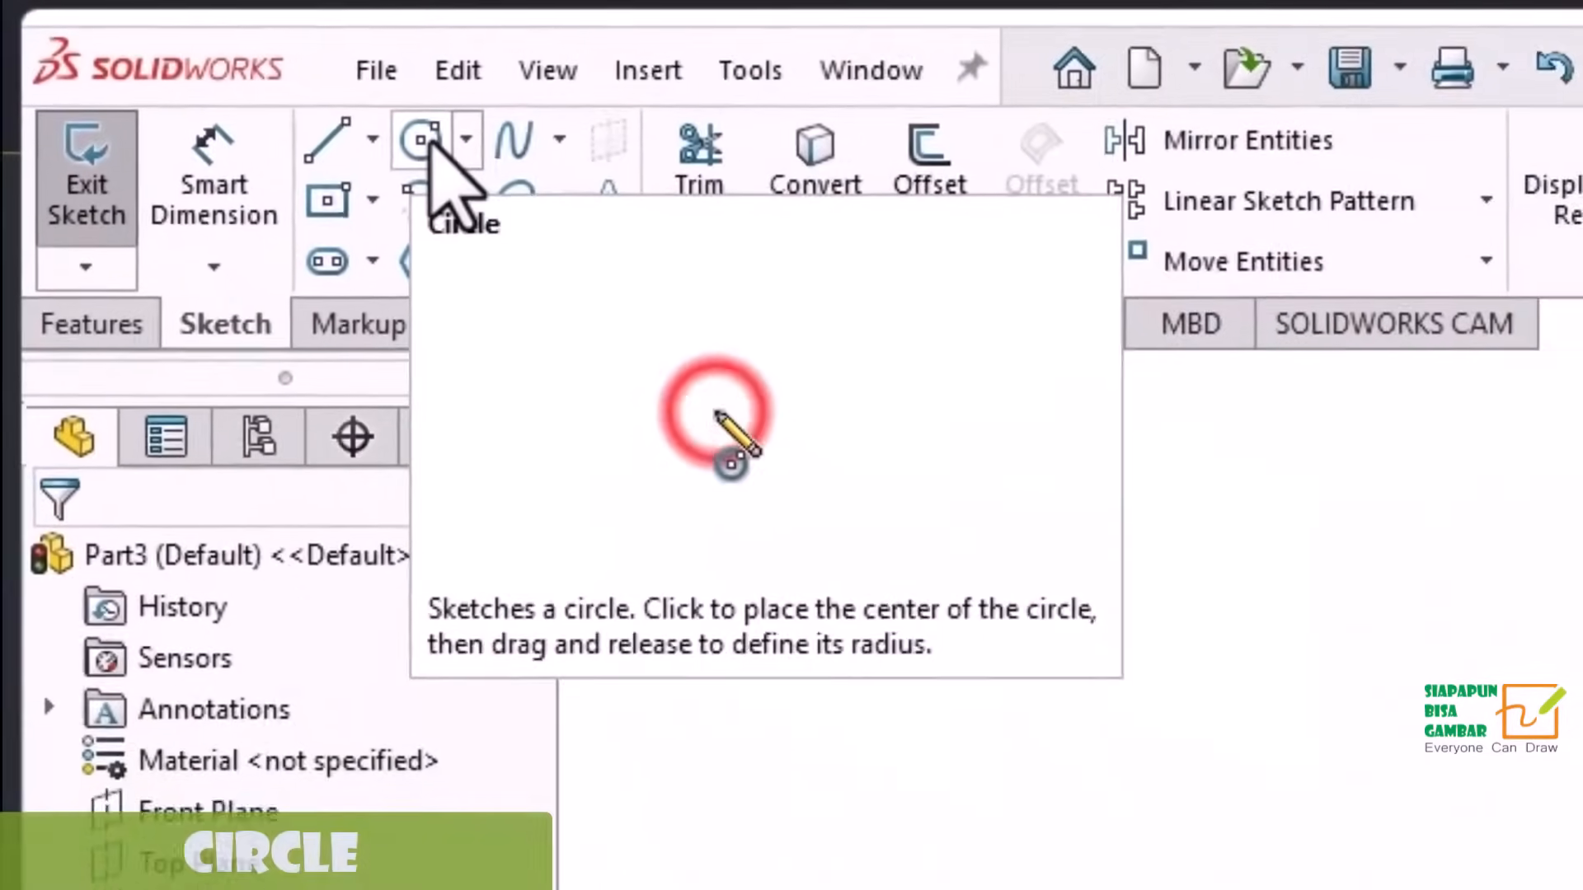
Sketch a center-based circle in the middle of the Part3 sketch.
left_click(231, 77)
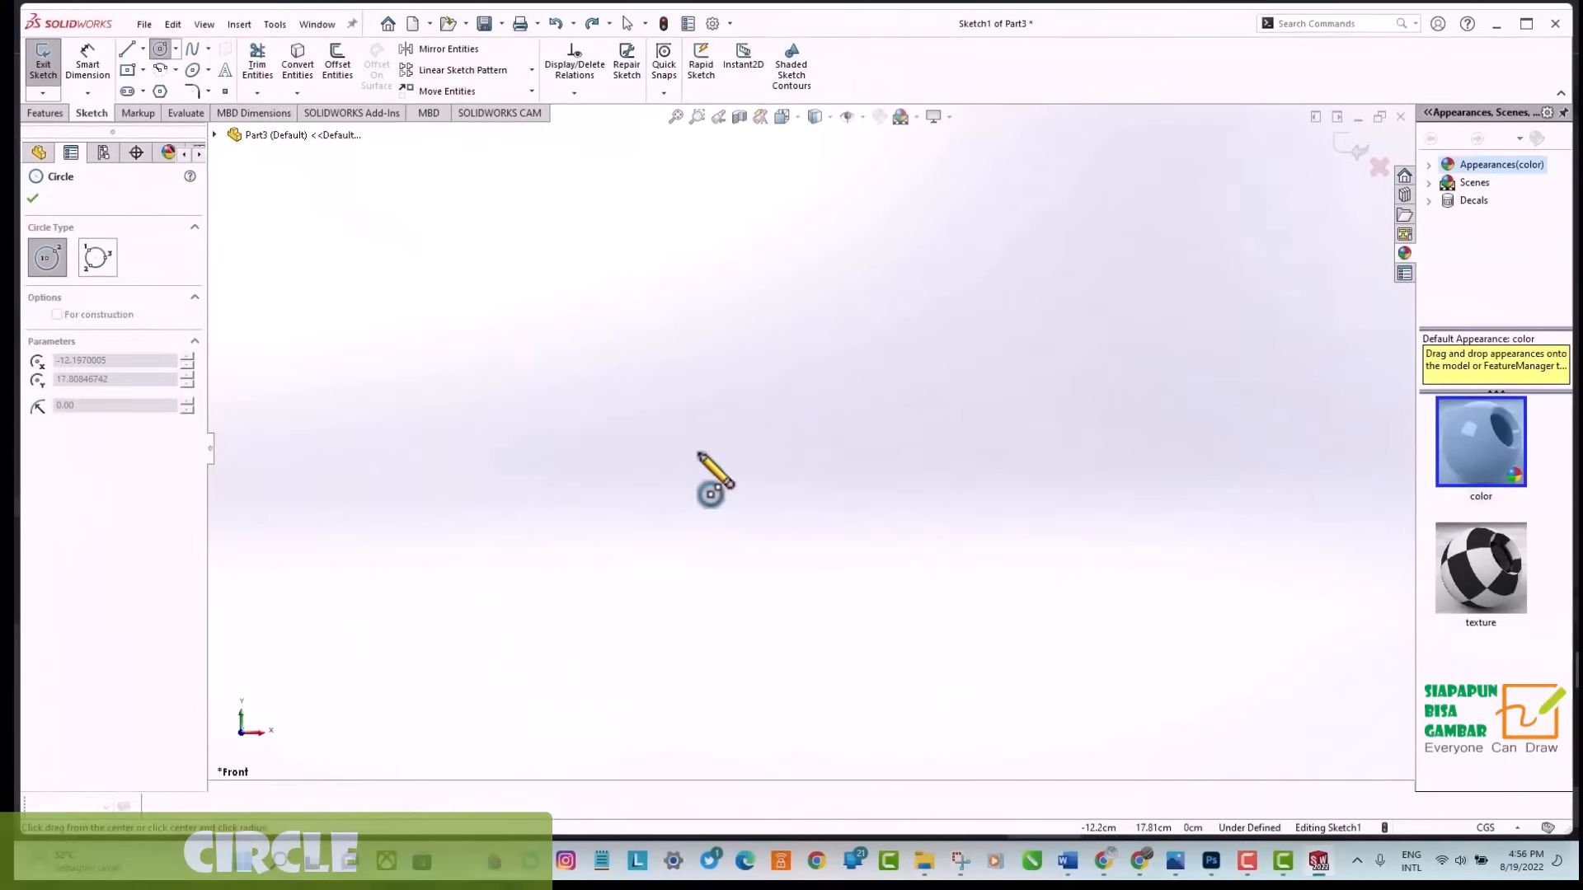
left_click(941, 519)
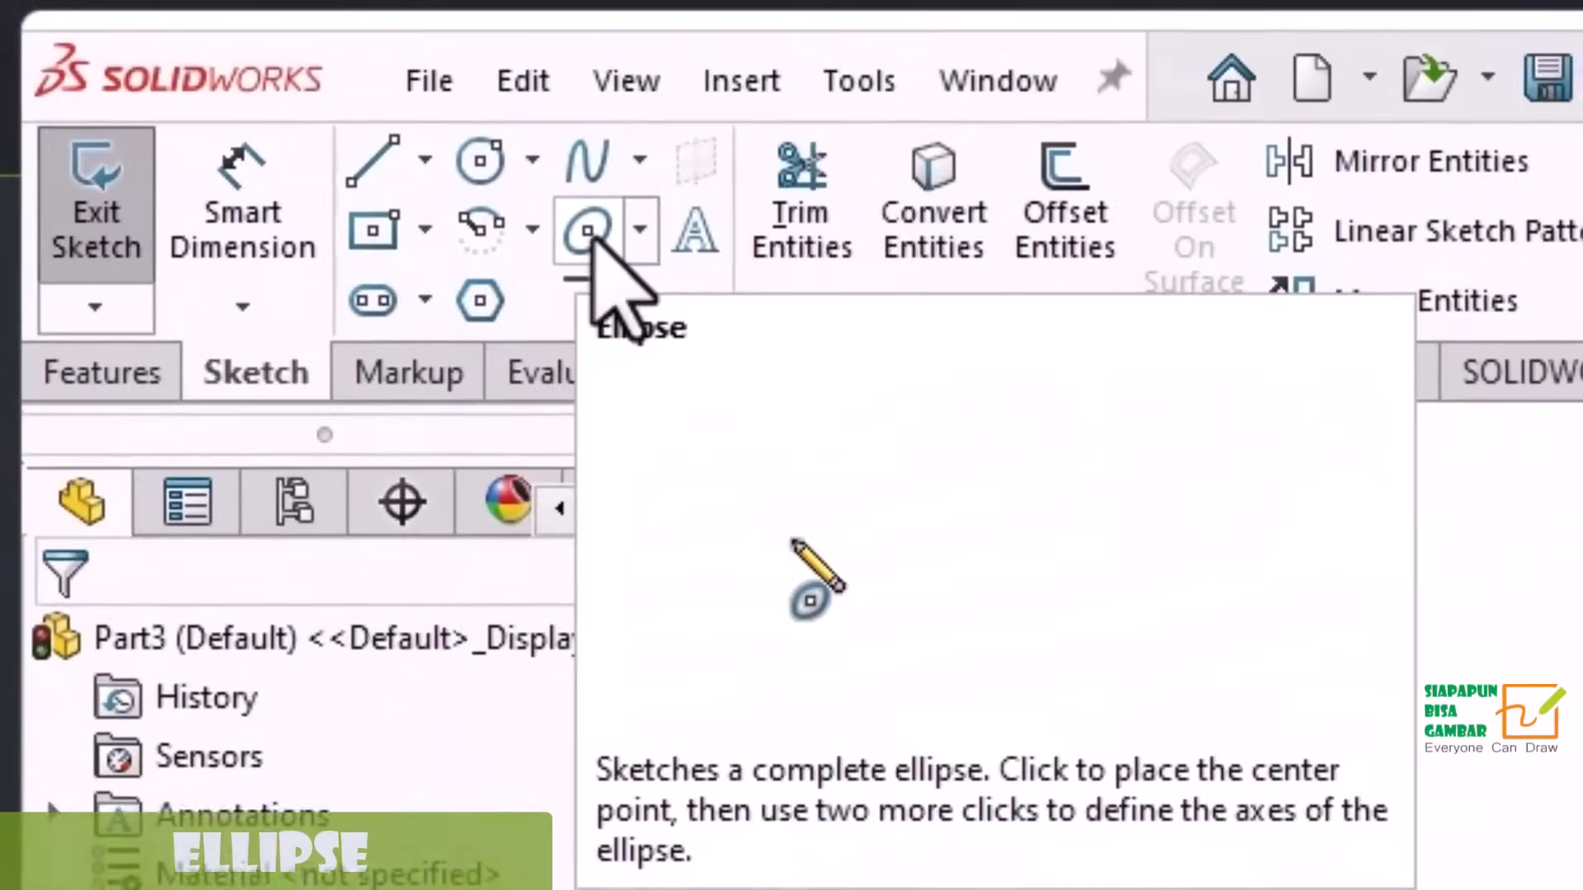
Sketch an ellipse with a horizontal major radius of about 4.98 cm and a minor radius of about 1.75 cm.
left_click(588, 232)
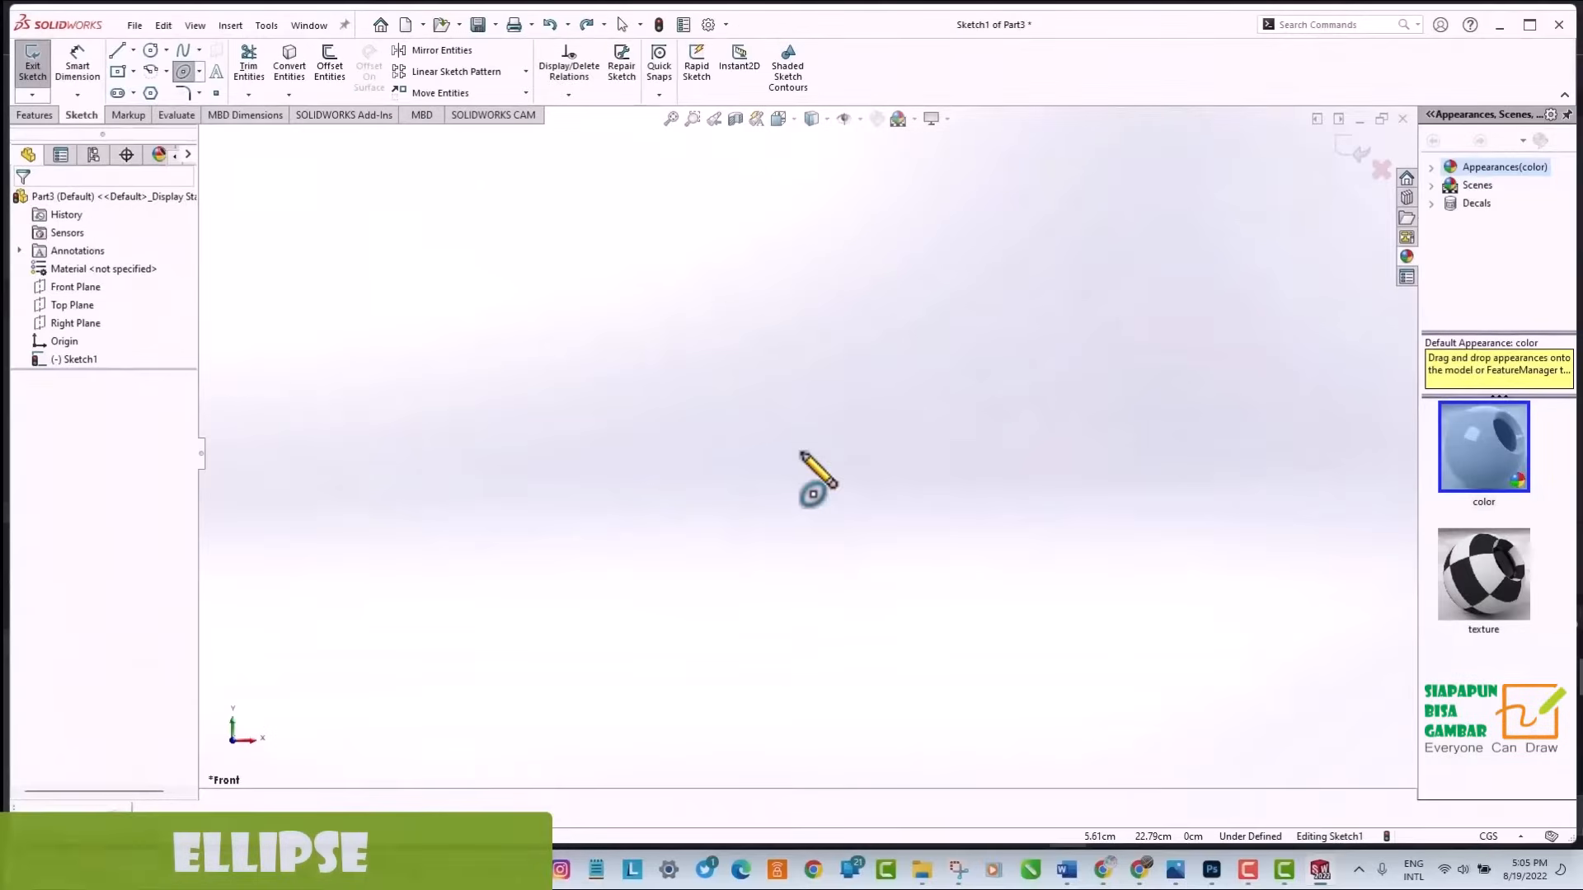
left_click(799, 452)
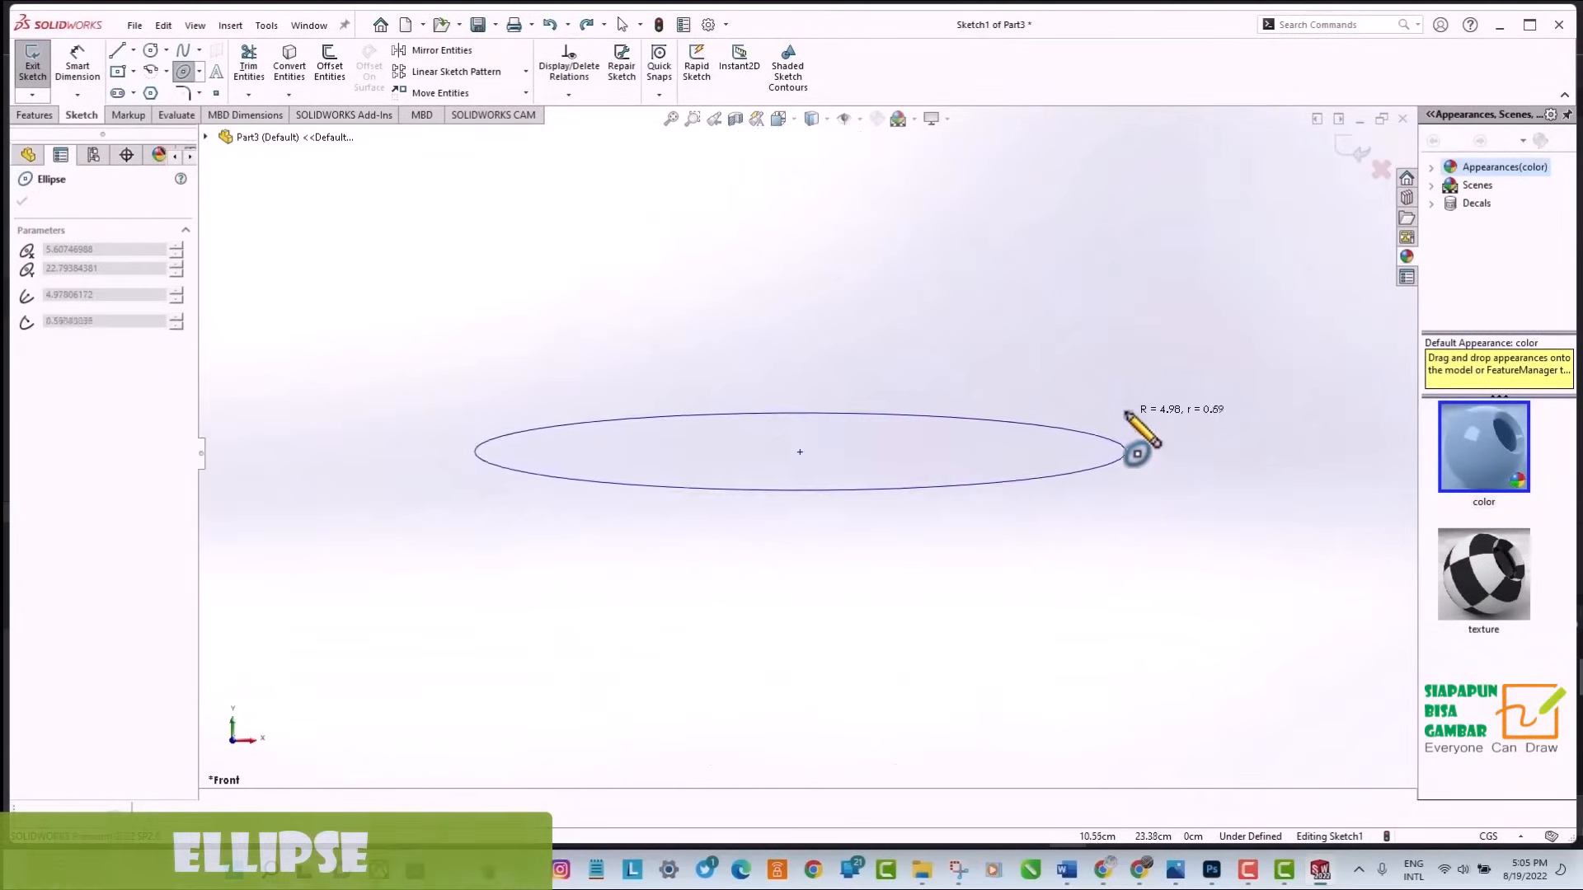
left_click(1121, 337)
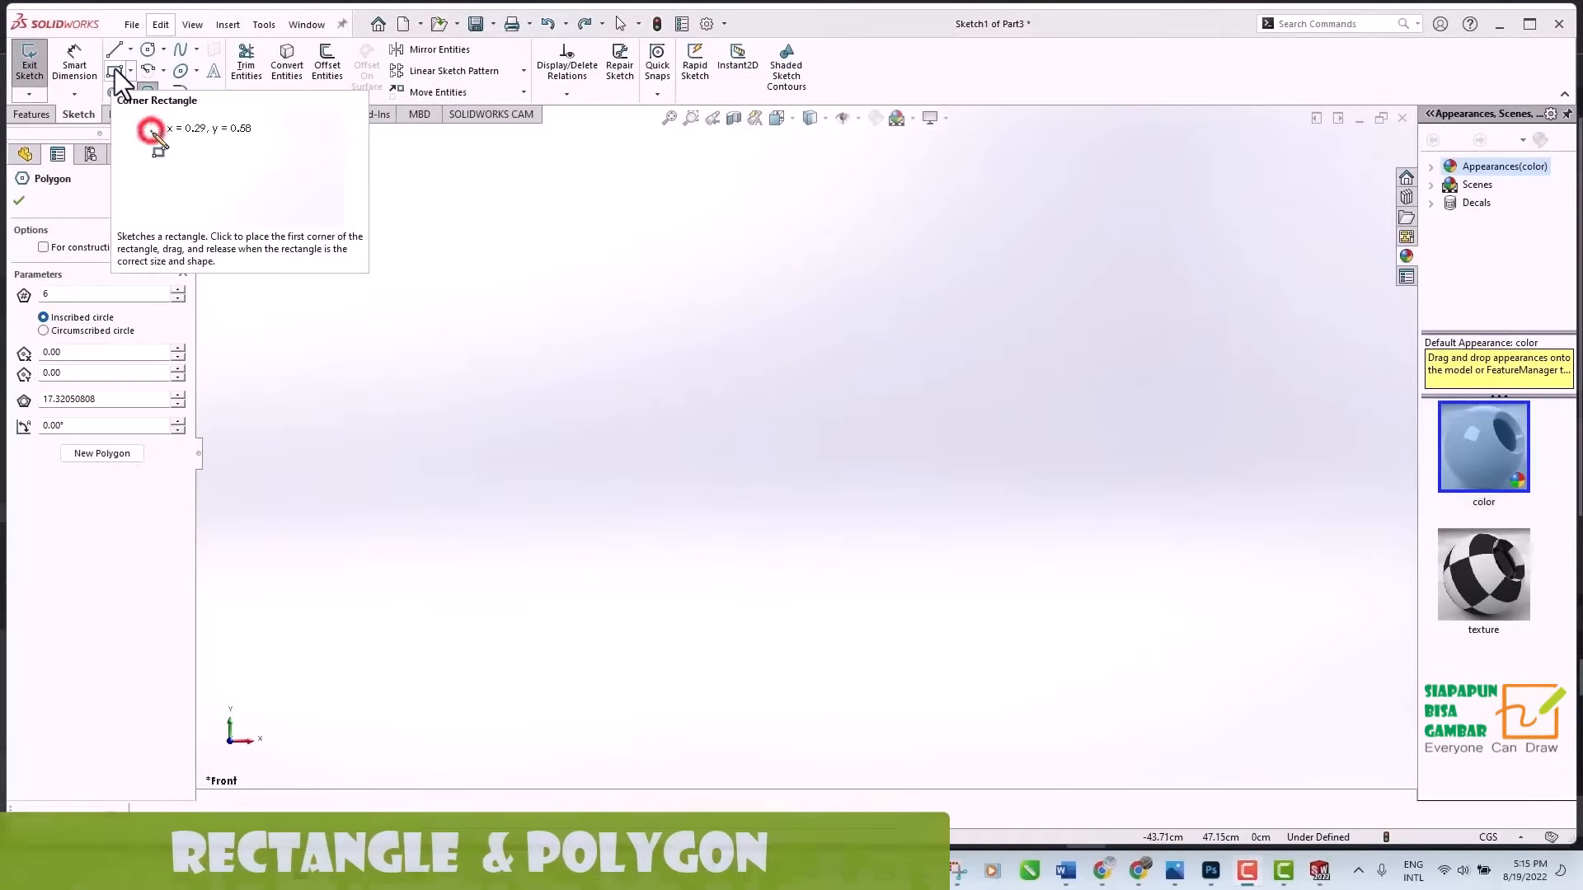
Sketch a corner rectangle in an empty area of the Part3 sketch.
left_click(115, 71)
left_click(258, 219)
left_click(789, 706)
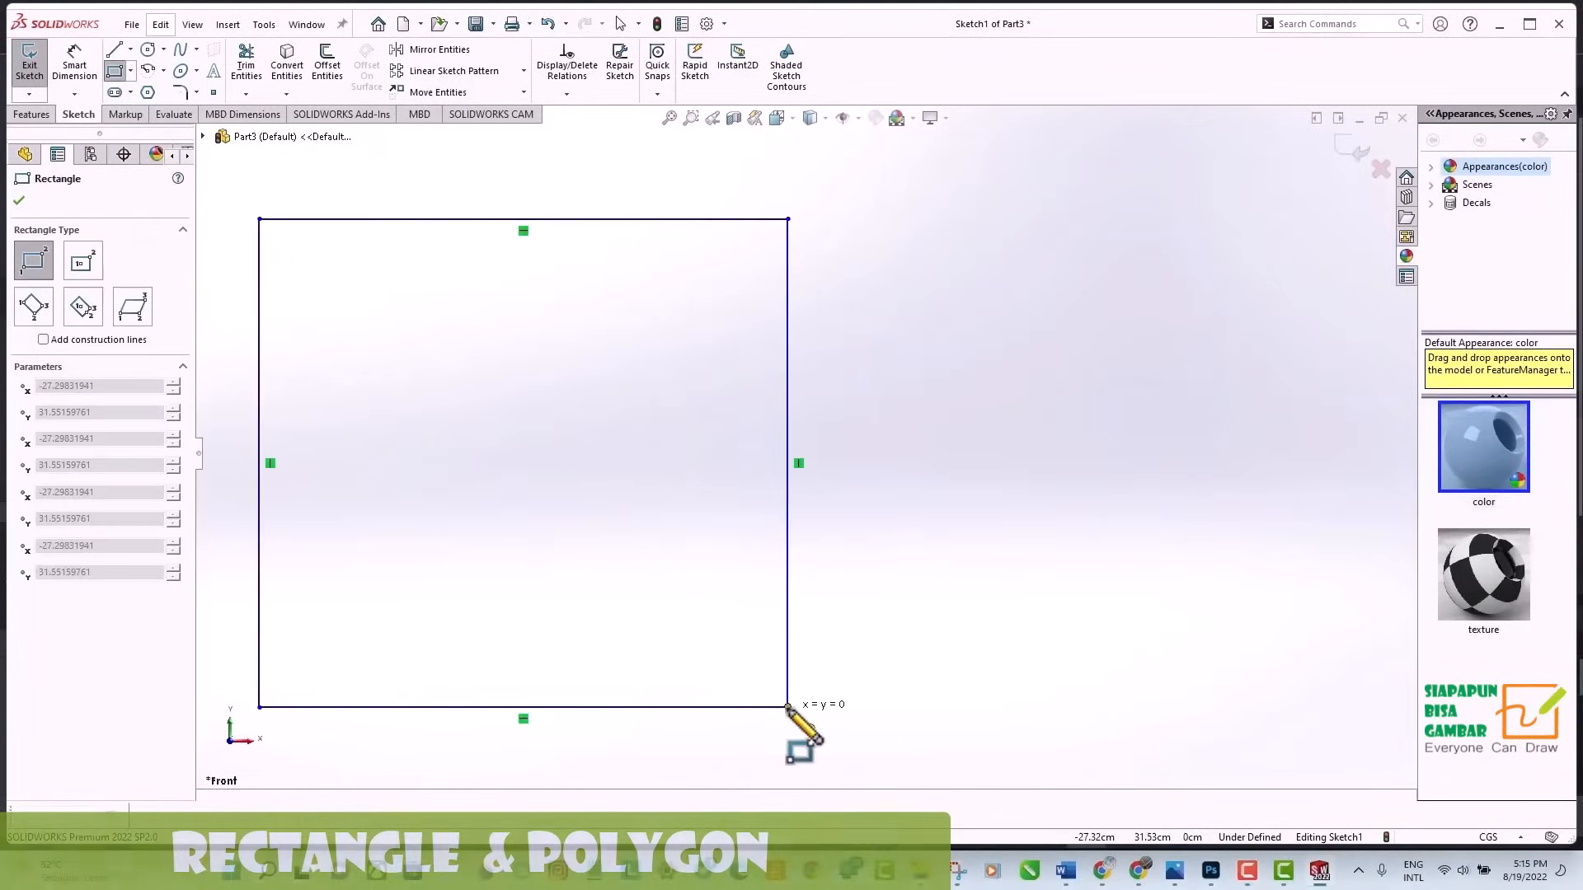
Sketch a 6-sided polygon beside the rectangle, with an inscribed circle about 13.5 cm in diameter.
left_click(148, 92)
left_click(1158, 481)
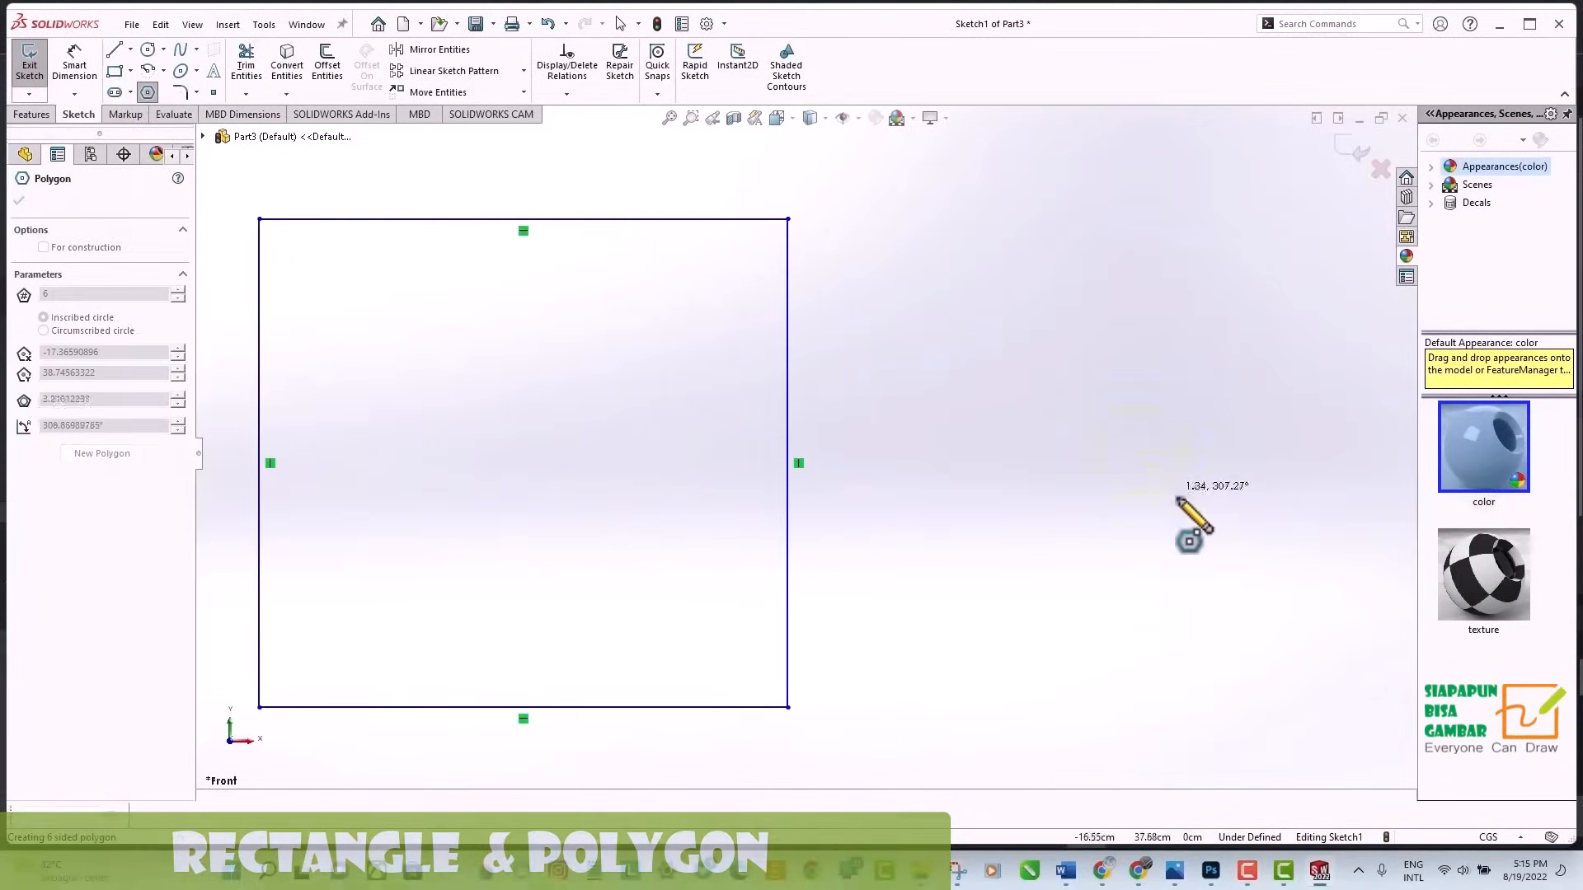
left_click(1284, 689)
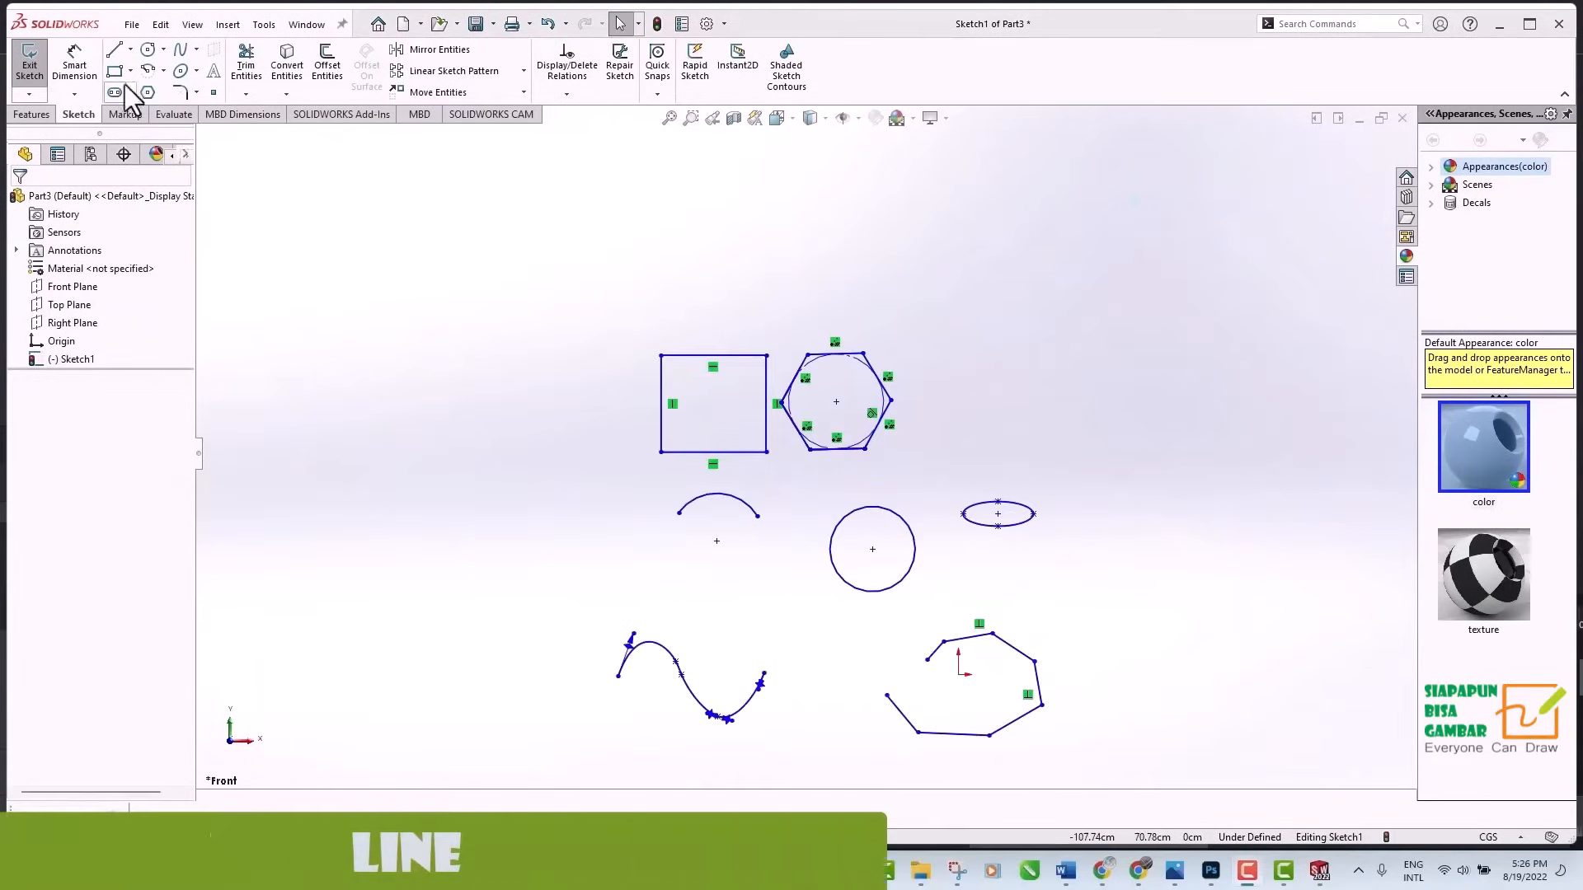
Sketch a vertical line in the empty space to the left of the existing sketch entities.
left_click(113, 51)
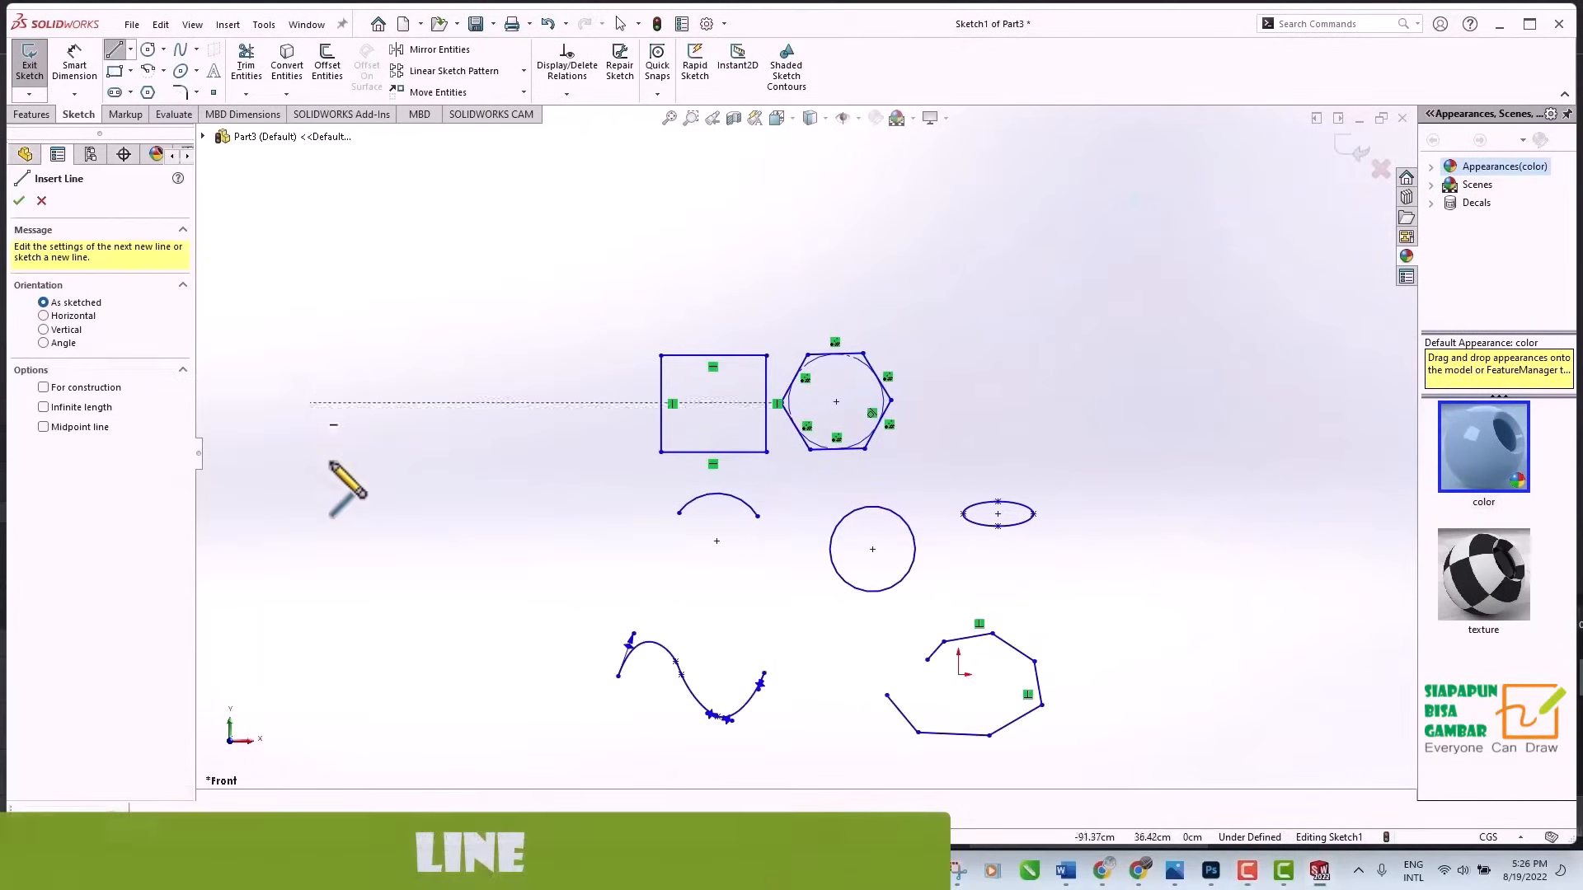
left_click(287, 614)
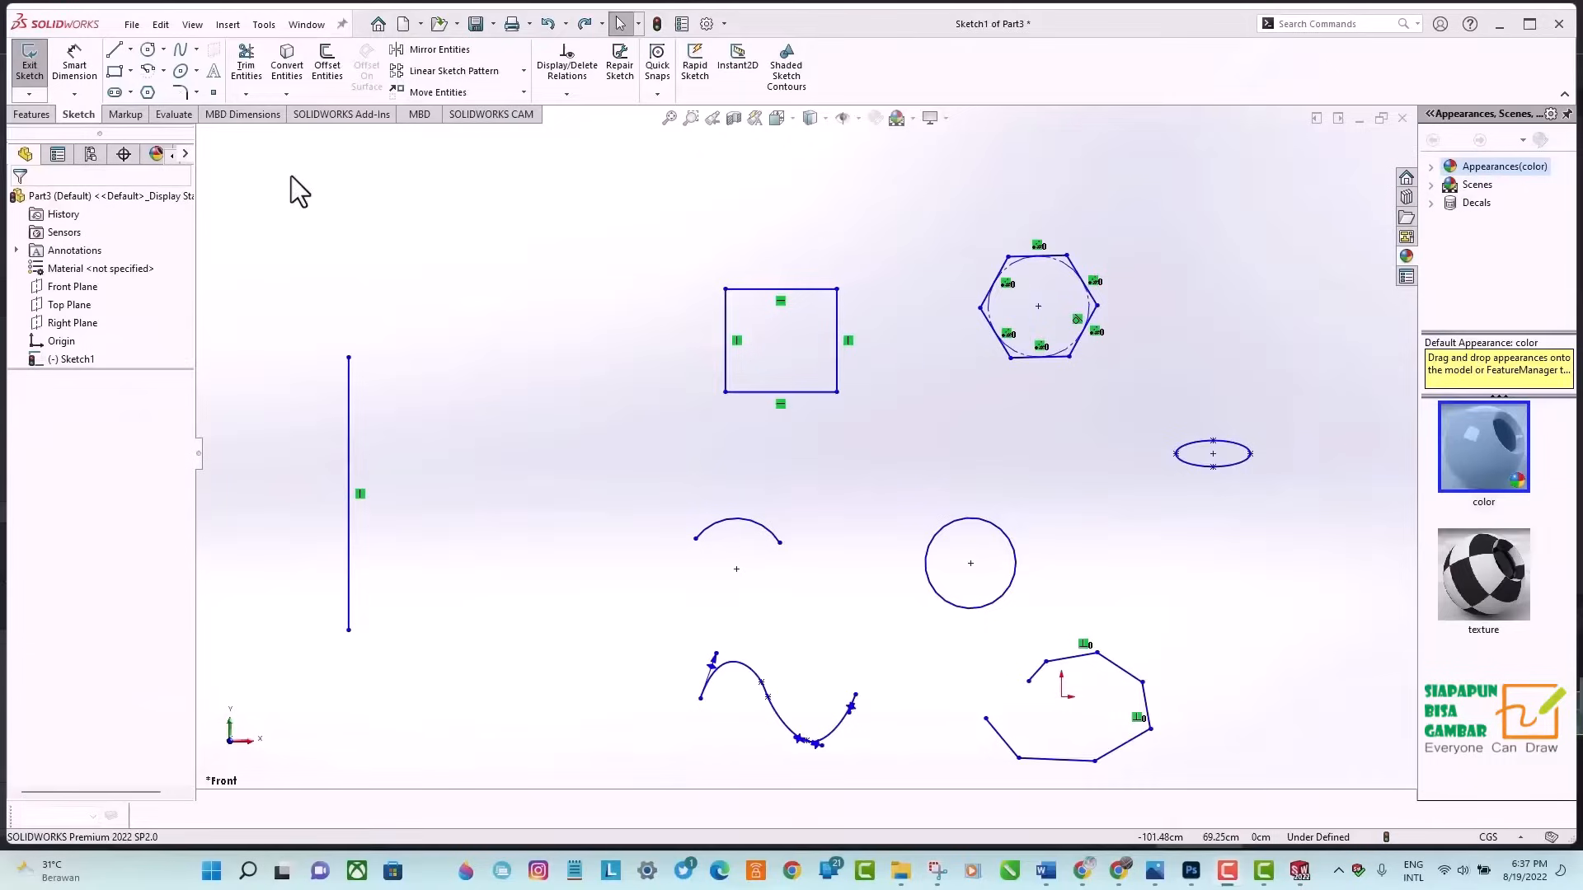
Sketch connected lines from left of the spline to the circle's center, the midpoint of the rectangle's bottom edge and the vertical line's lower end.
left_click(115, 54)
left_click(527, 653)
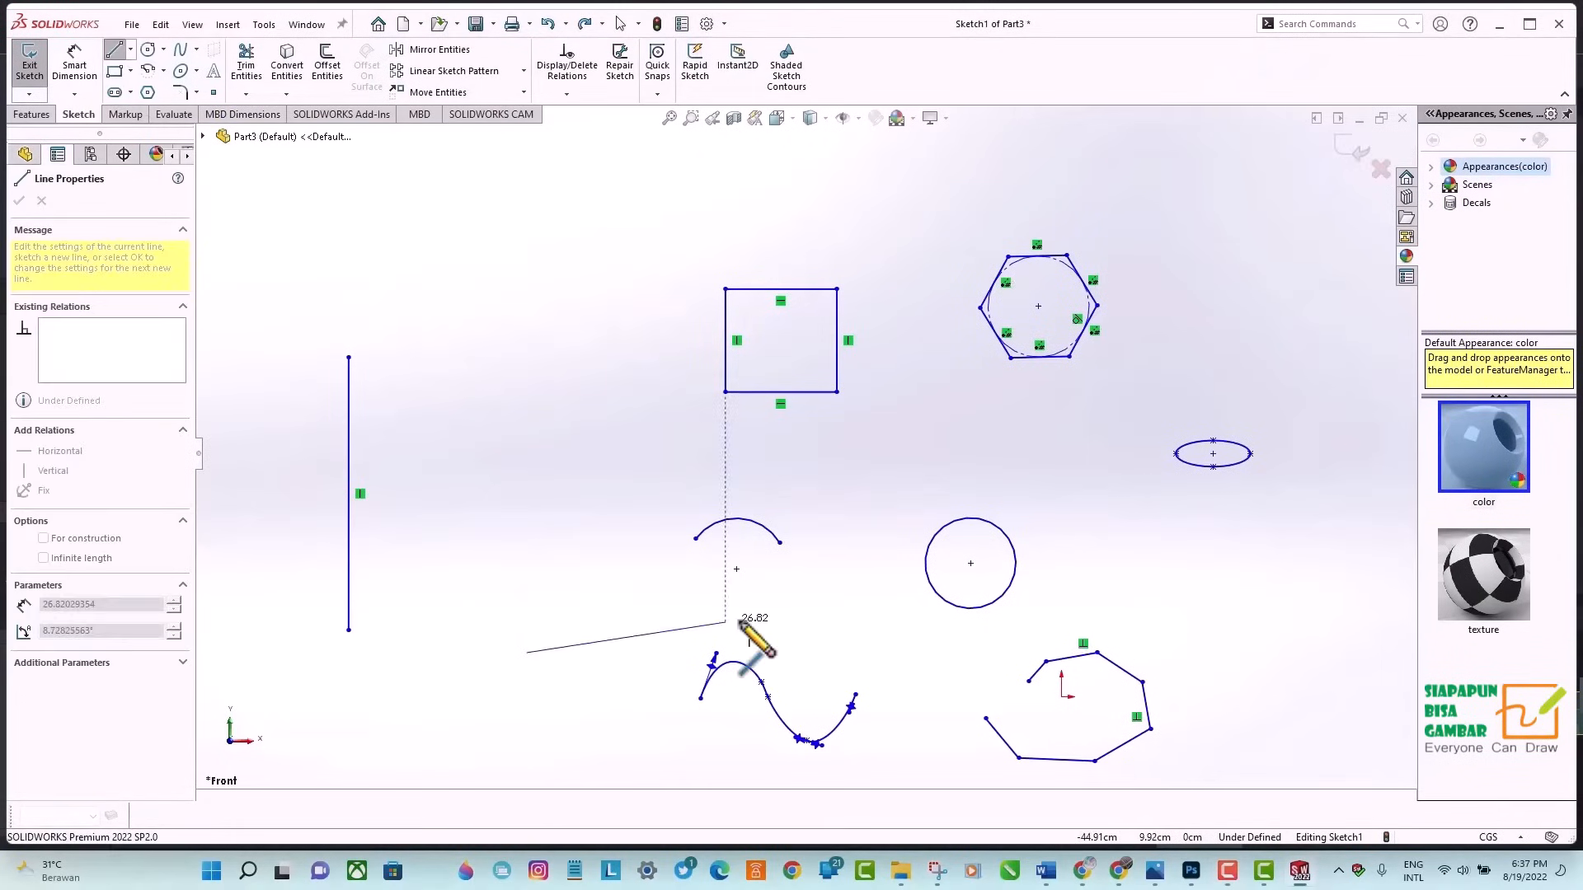
left_click(971, 564)
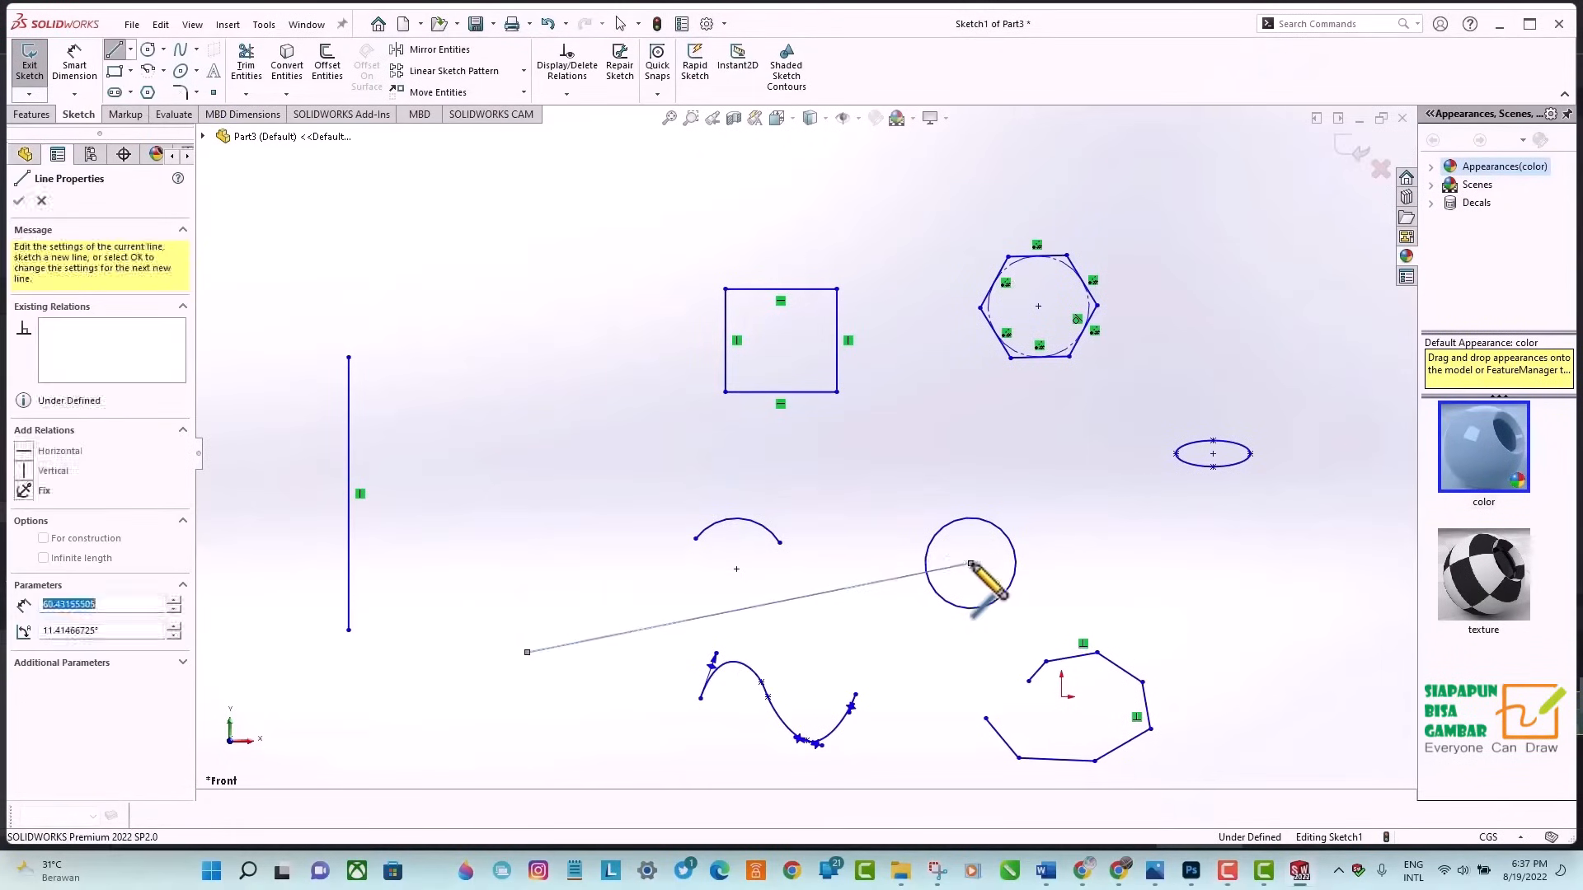
left_click(780, 392)
left_click(348, 631)
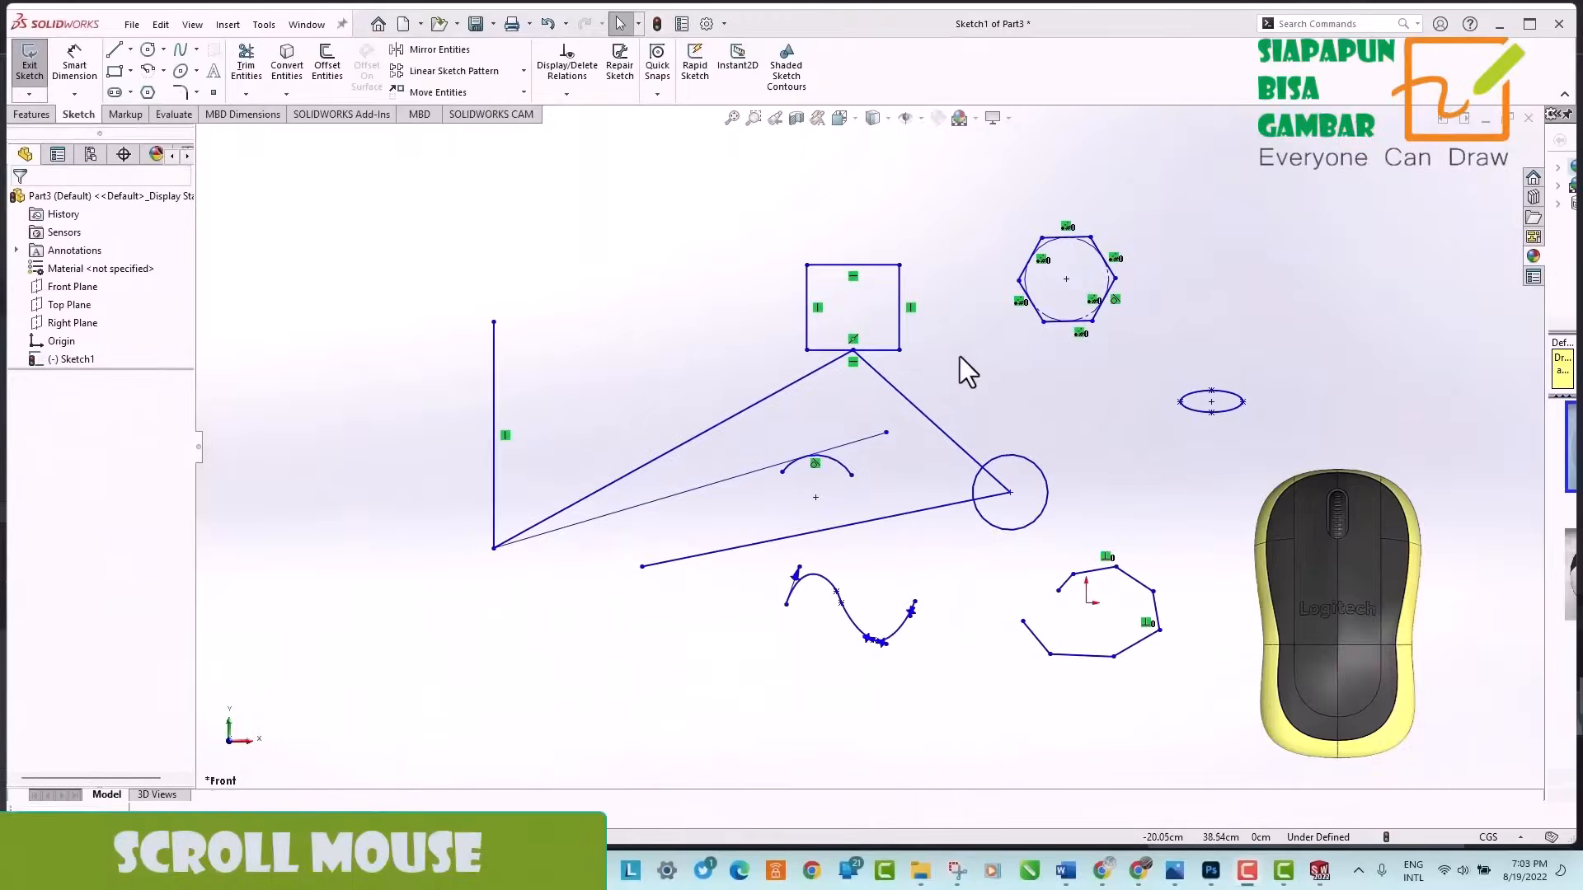
Examine the whole sketch by zooming in and out and panning the view to both sides.
scroll(959, 354, "down", 2)
scroll(958, 351, "up", 10)
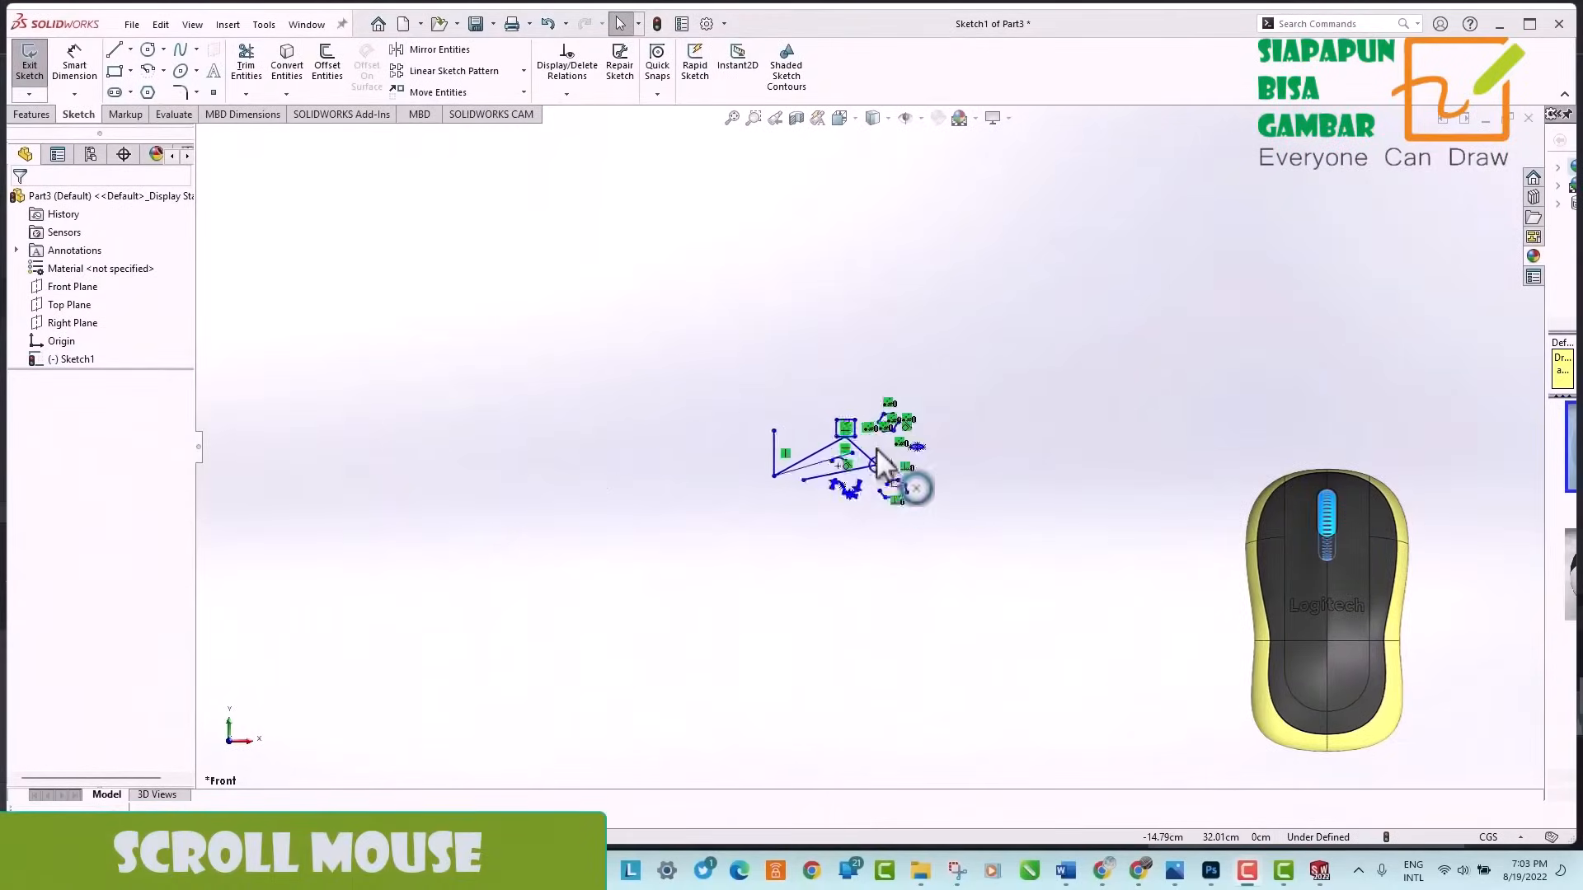
scroll(876, 447, "down", 5)
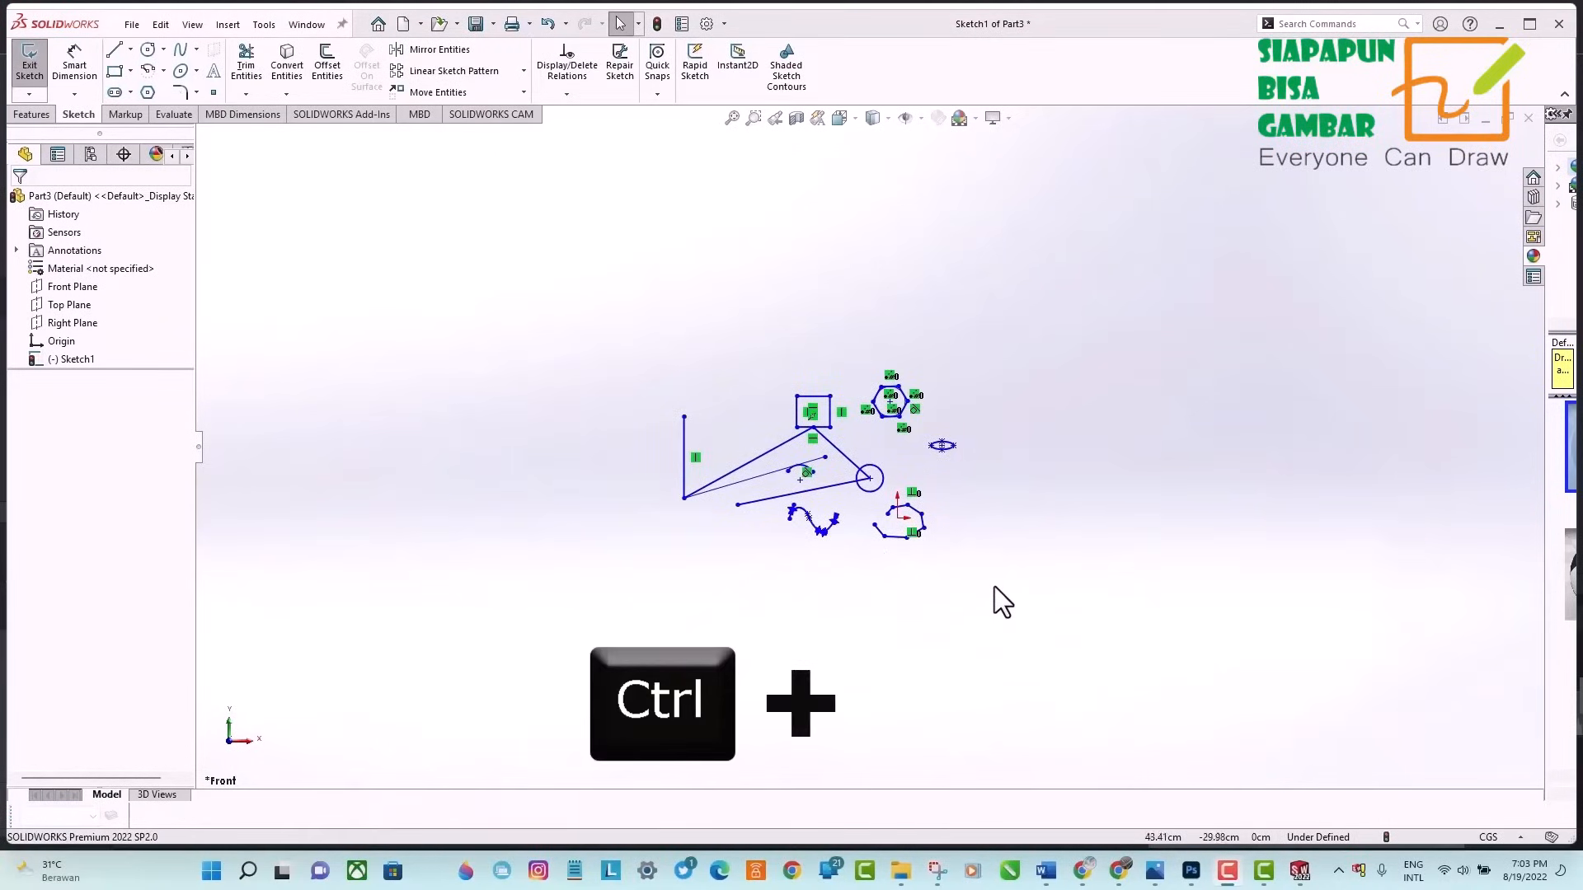
key("ctrl+Right")
key("ctrl+Right")
key("ctrl+Left")
key("ctrl+Left")
key("ctrl+Left")
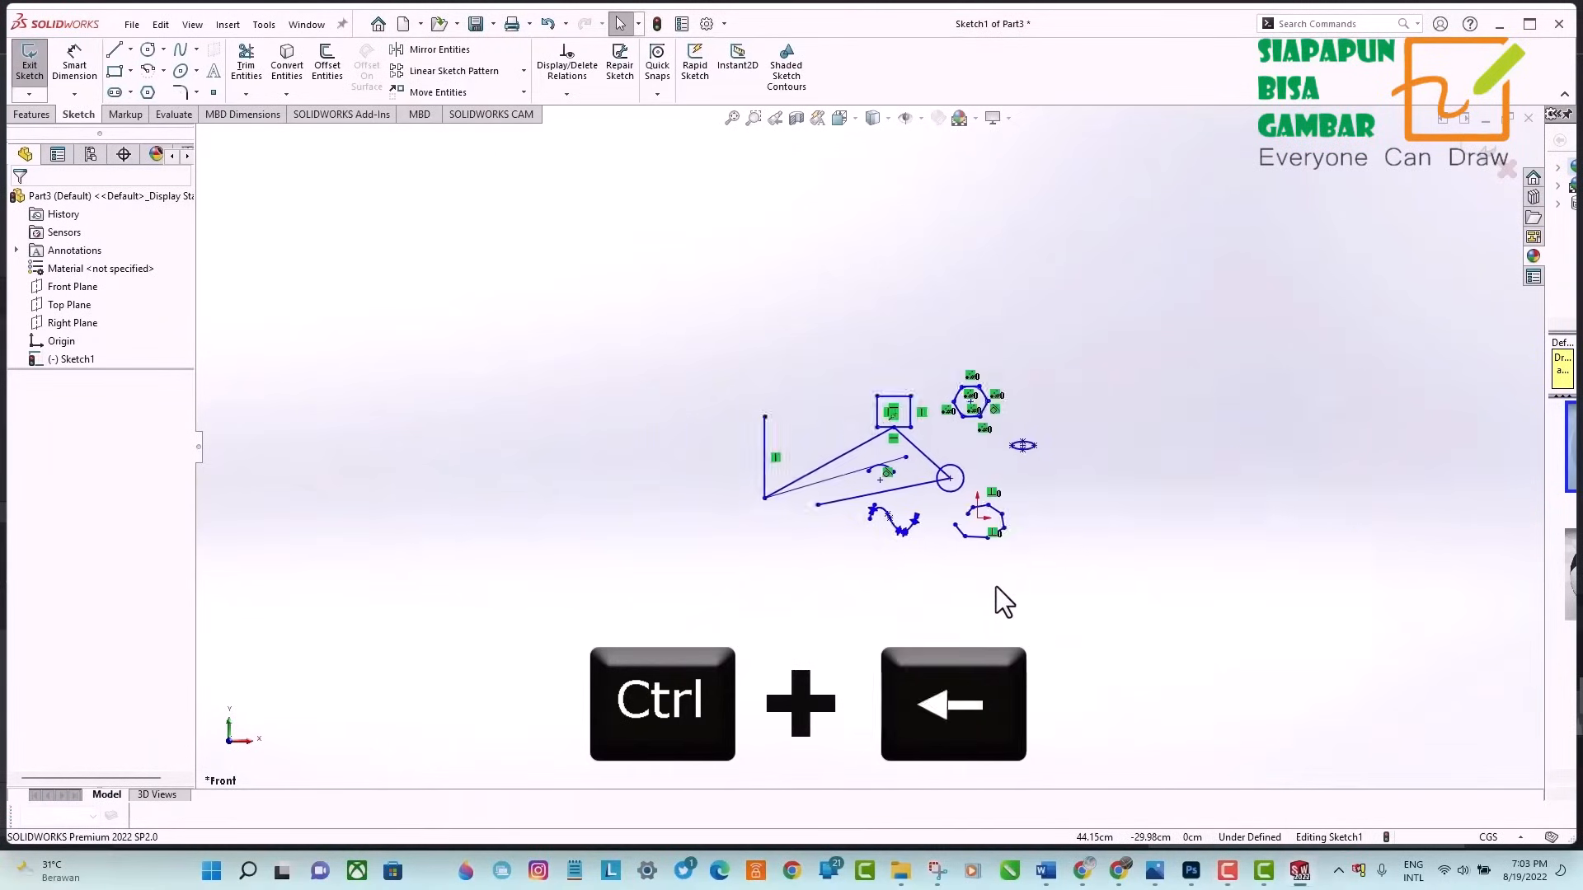
key("ctrl+Left")
key("ctrl+Right")
key("ctrl+Right")
key("ctrl+Right")
key("ctrl+Right")
key("ctrl+Right")
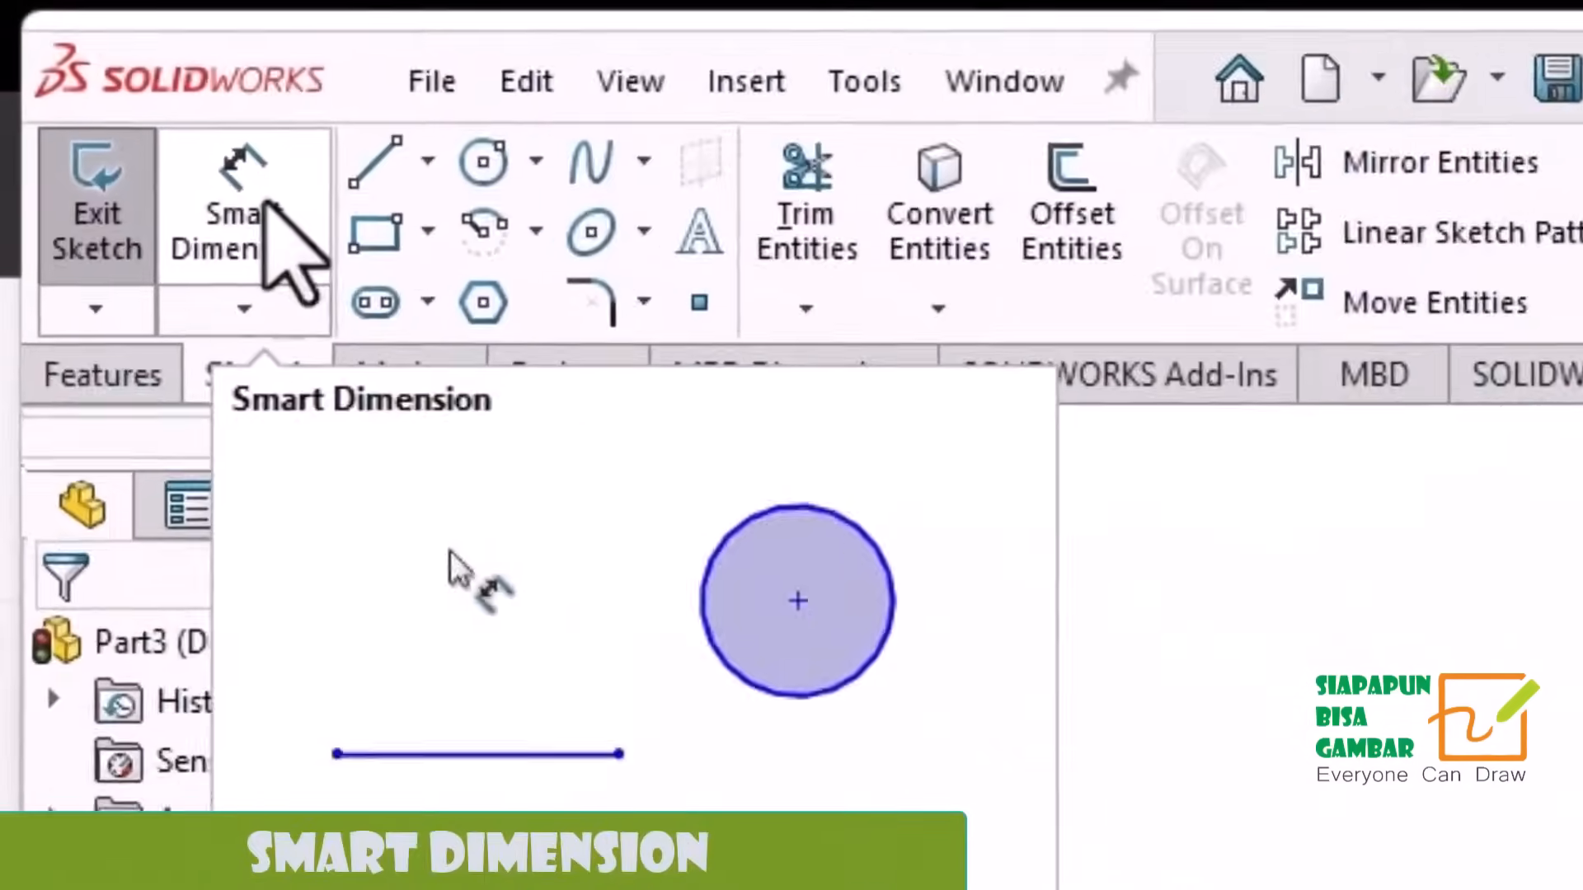
Add a Smart Dimension to the circle above its top edge and set its diameter to 40 cm.
left_click(272, 210)
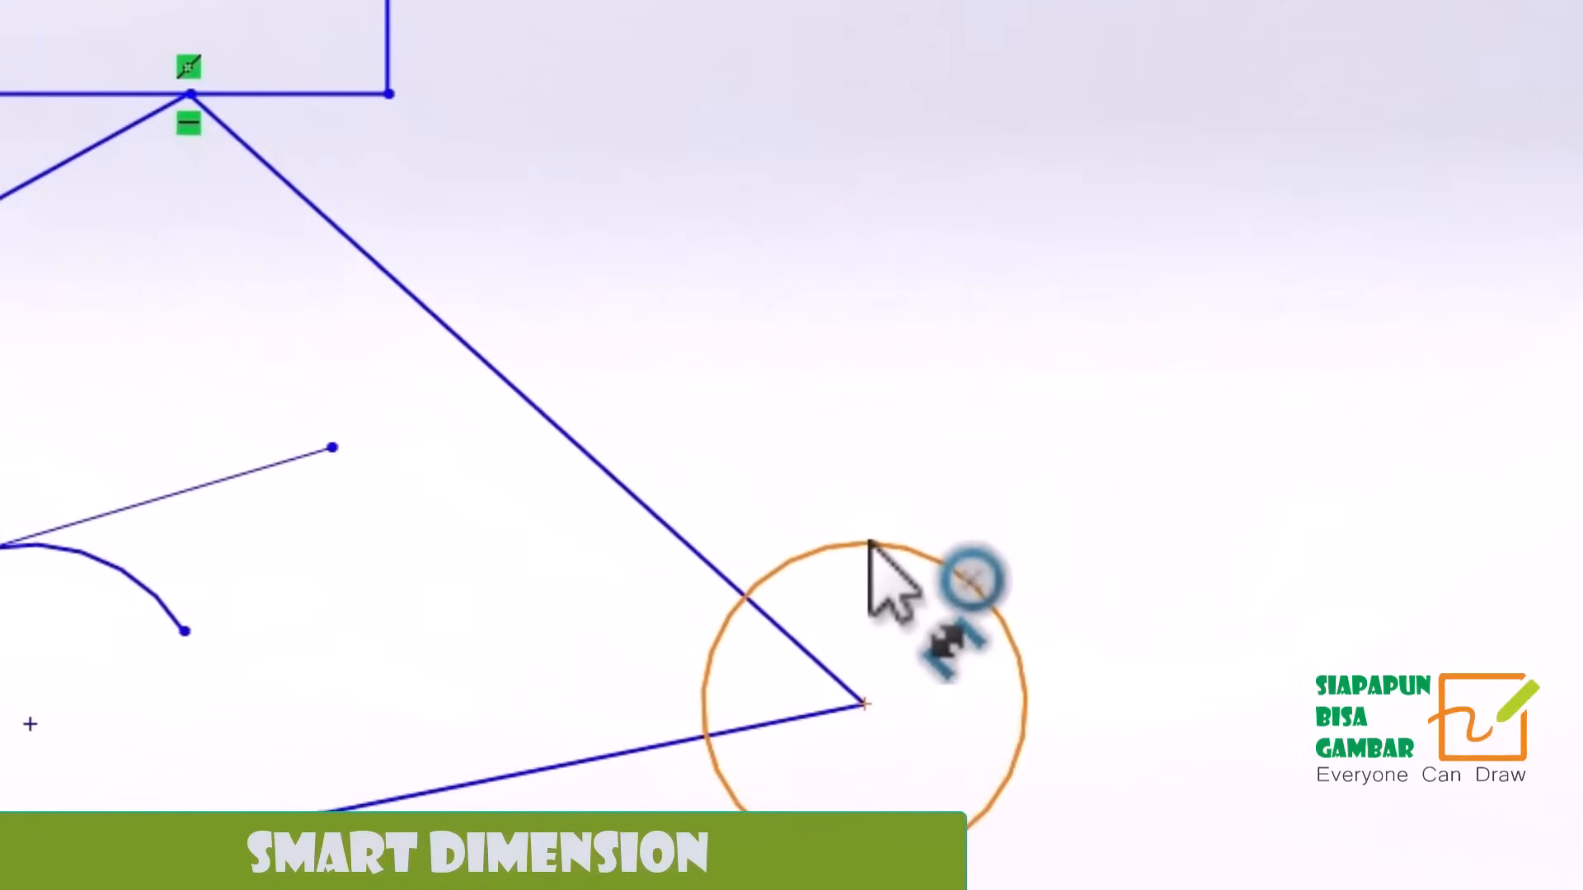
left_click(870, 544)
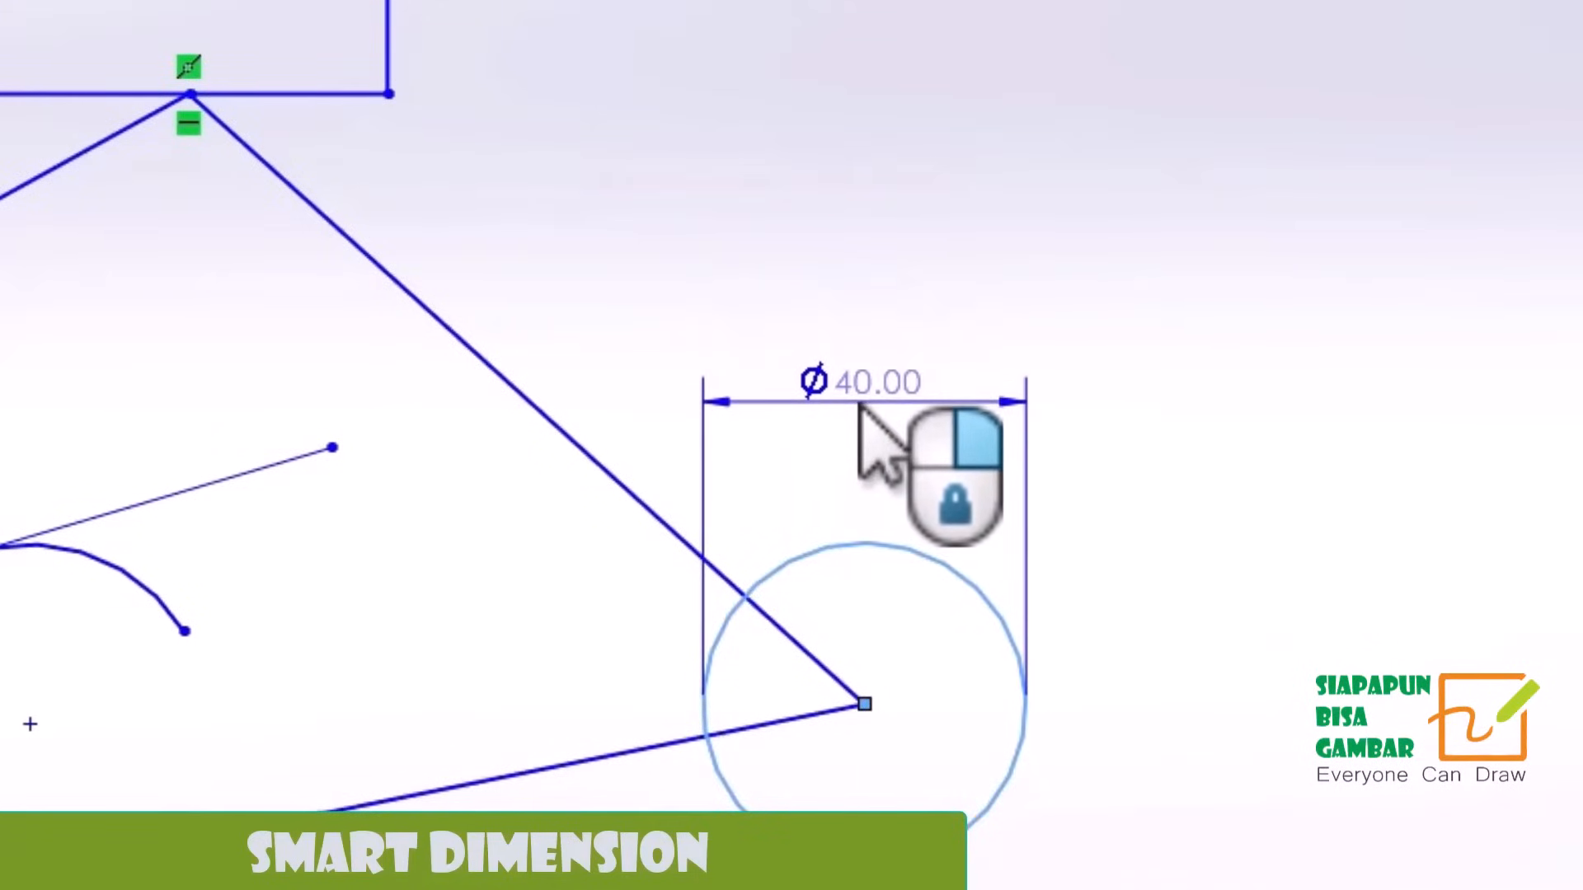
left_click(862, 407)
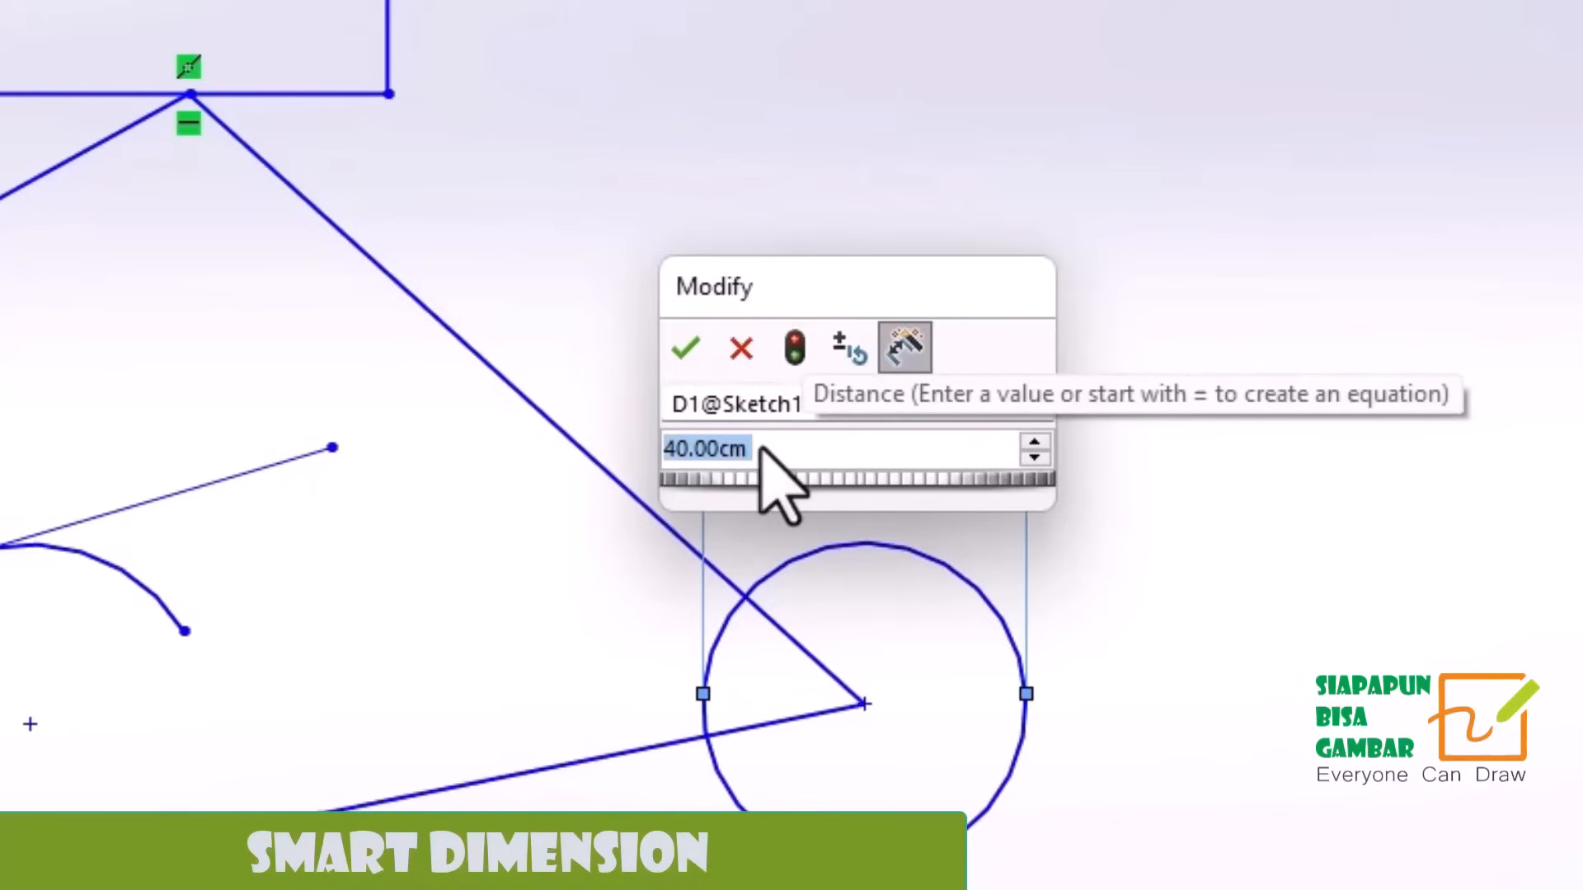
type("40")
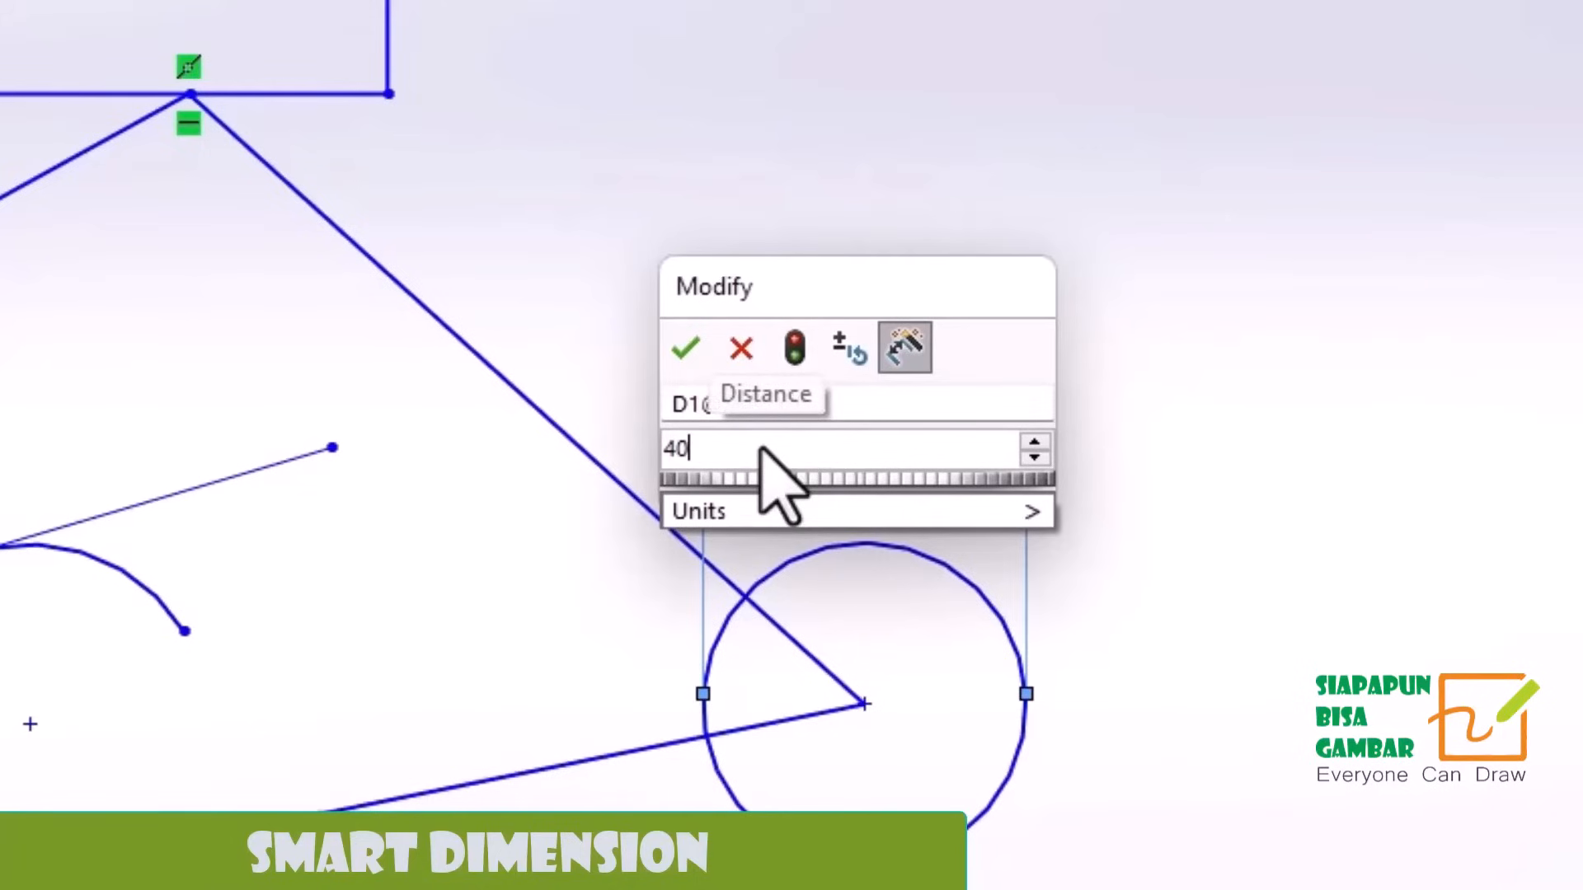
left_click(686, 349)
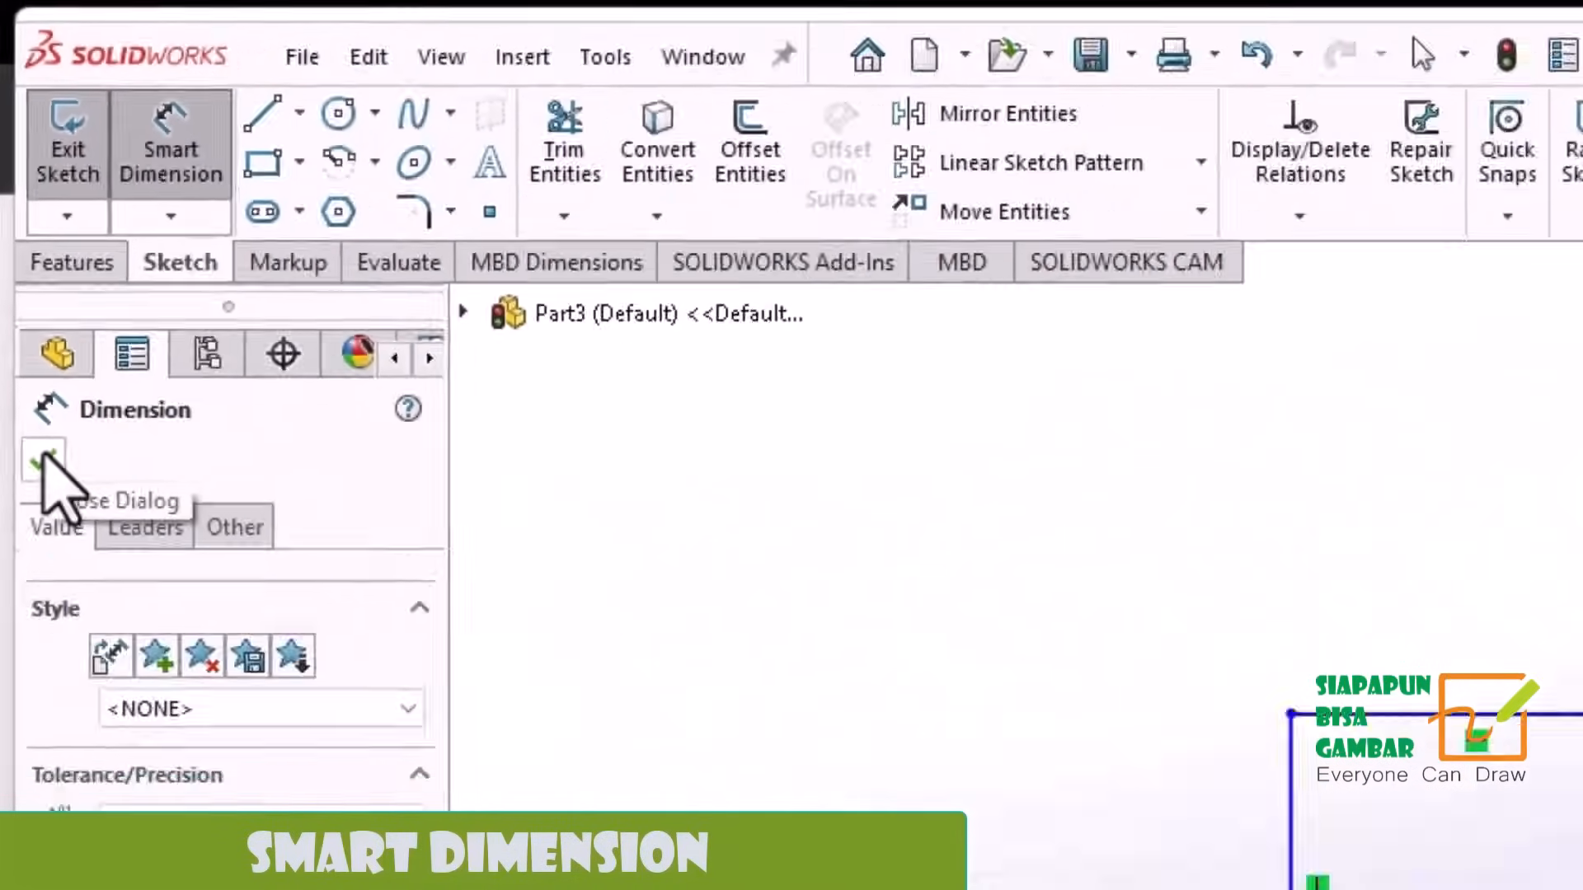
left_click(50, 582)
Dimension the rectangle's top edge, placing the dimension above it, and set the width to 20 cm.
left_click(654, 312)
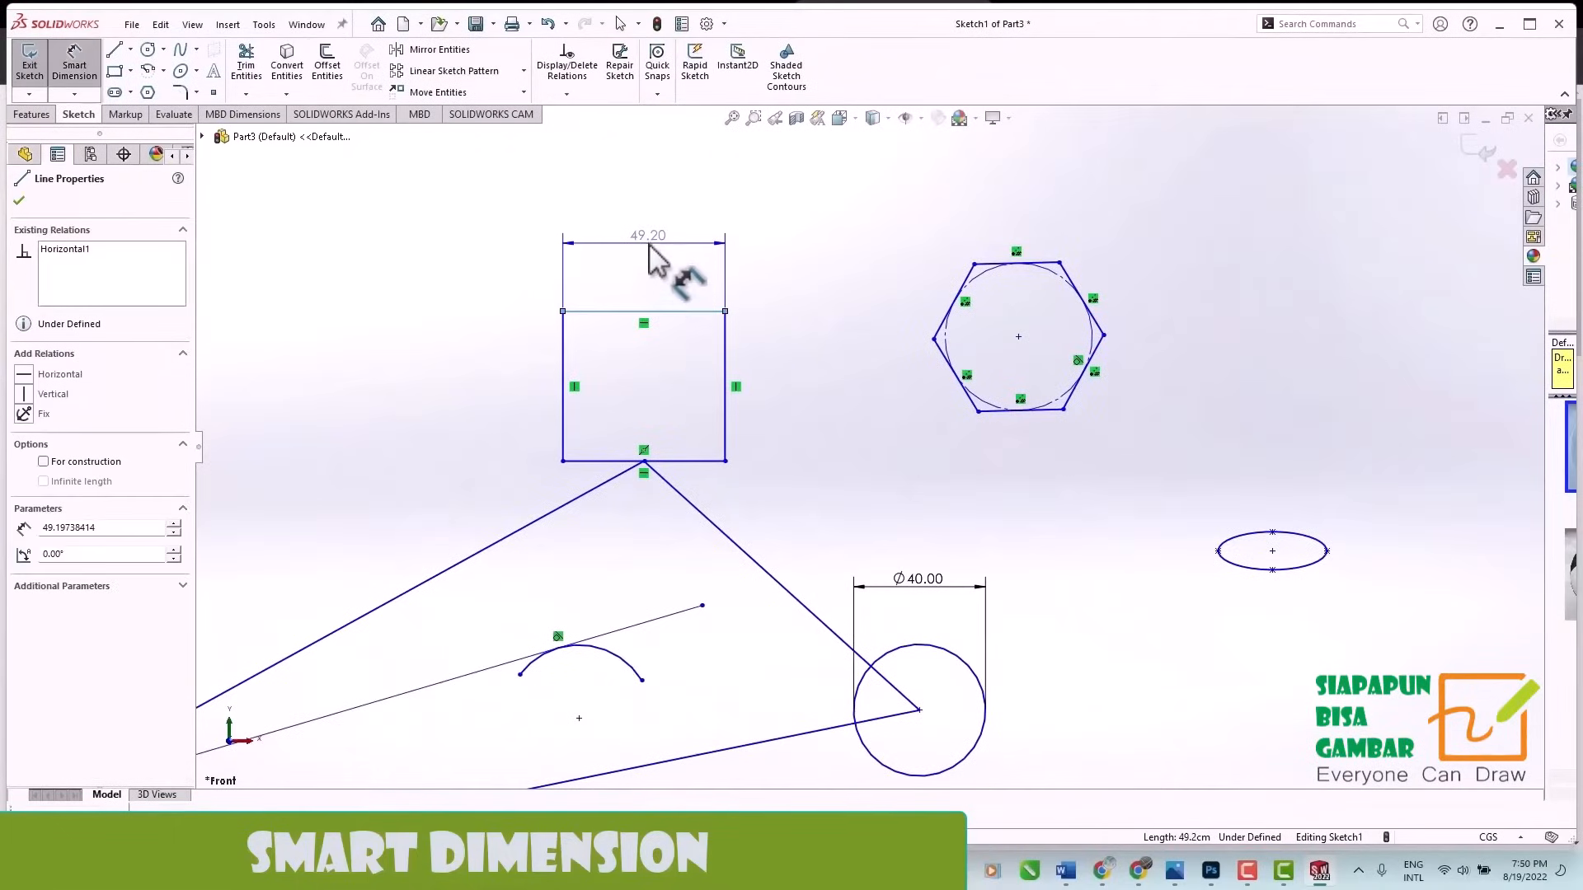
left_click(653, 256)
type("20")
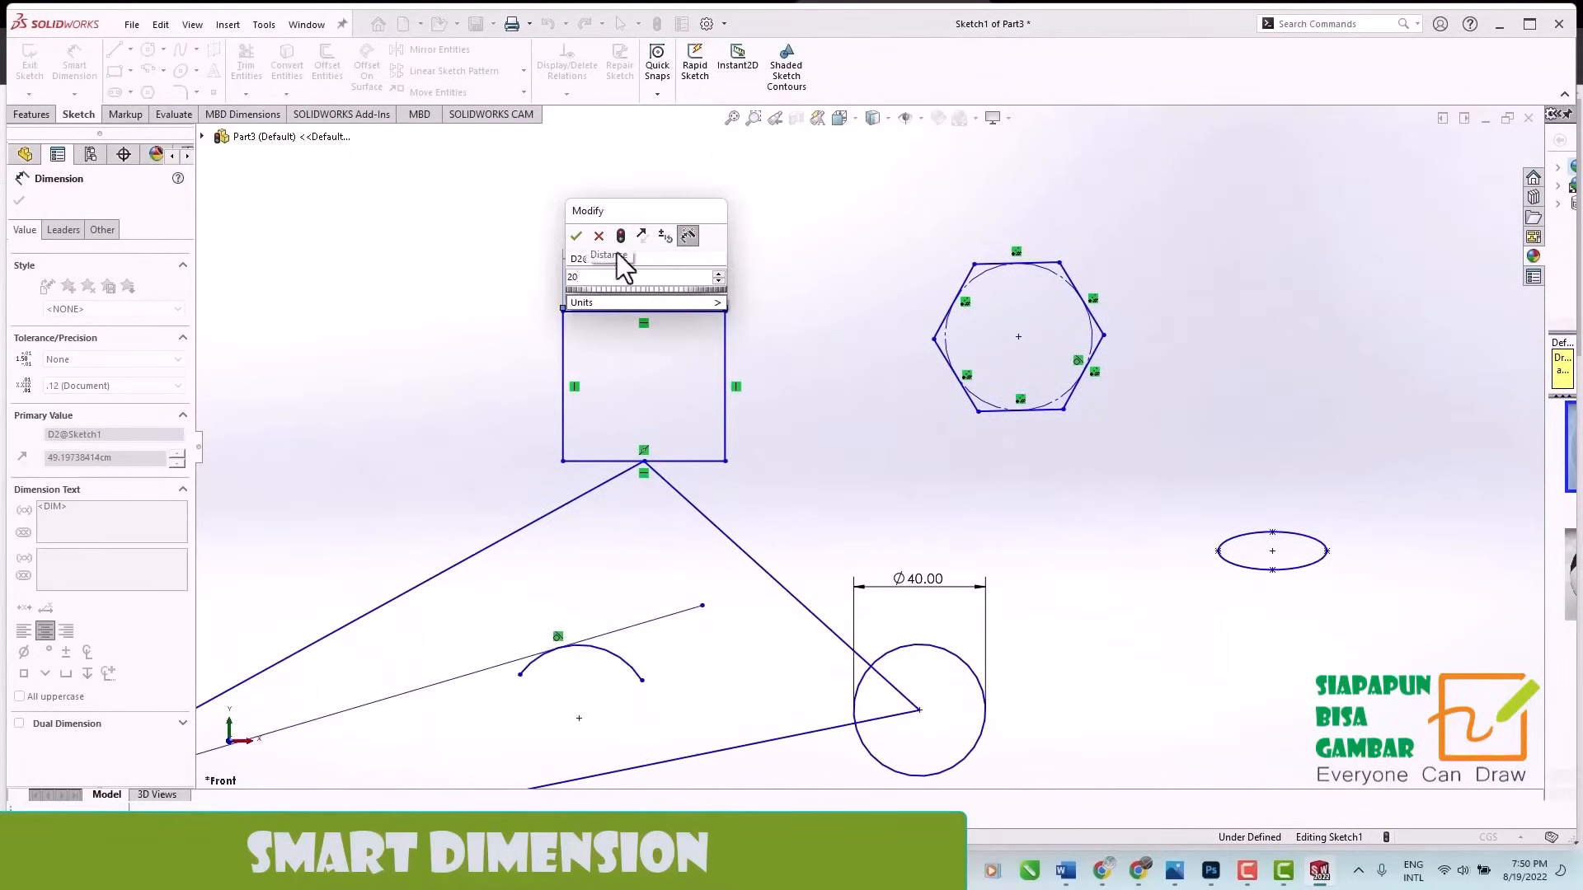
left_click(576, 236)
Dimension the hexagon's bottom side, placing the dimension below it, and set the length to 100 cm.
left_click(1016, 412)
left_click(1031, 521)
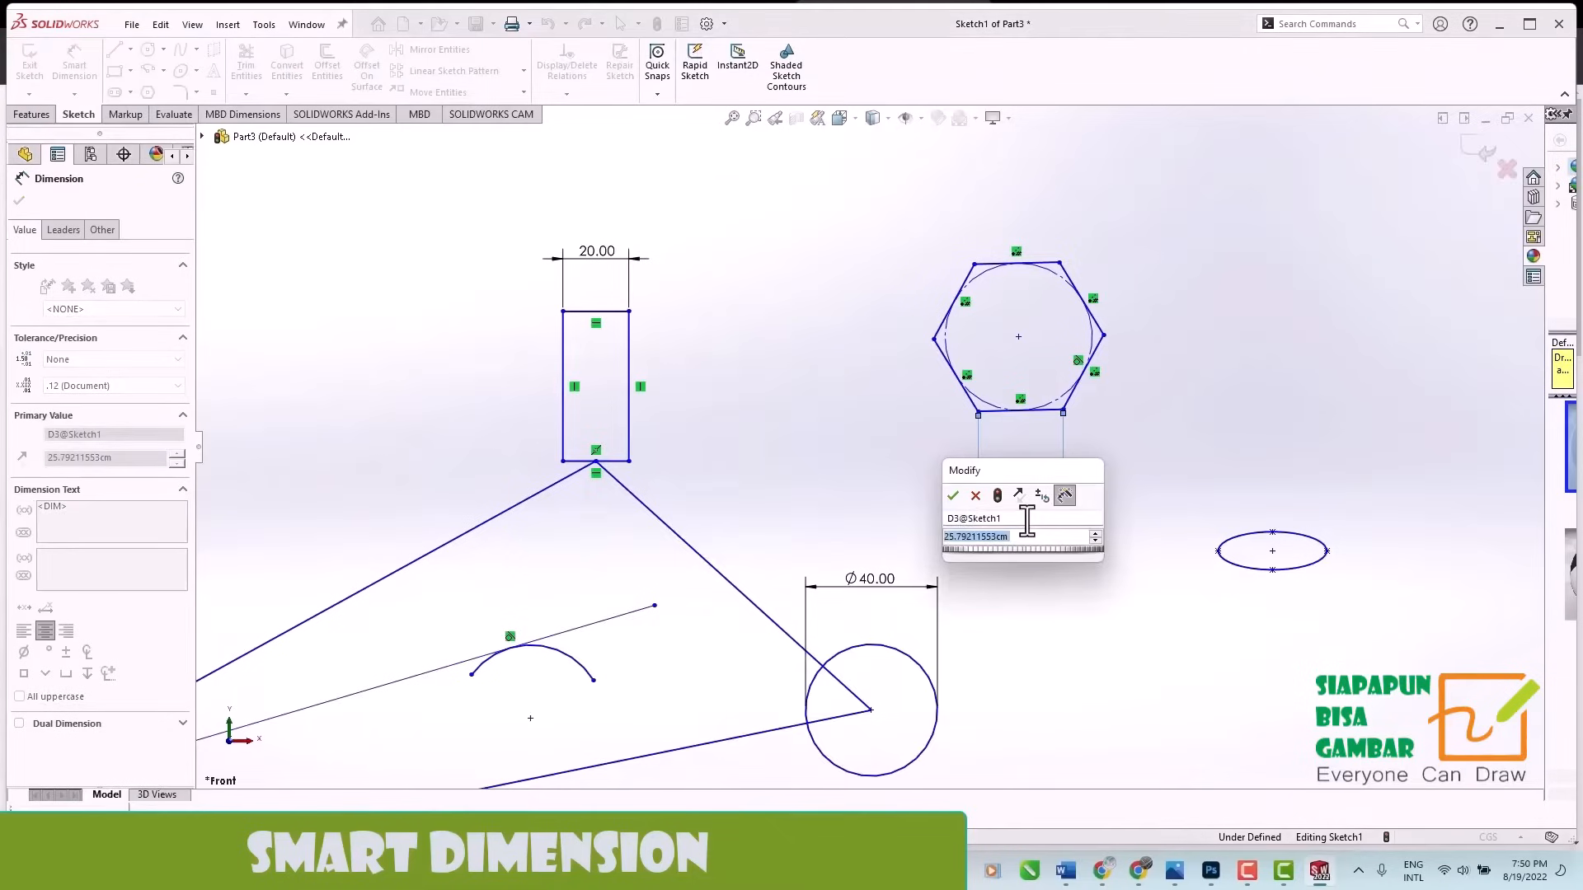
left_click(957, 497)
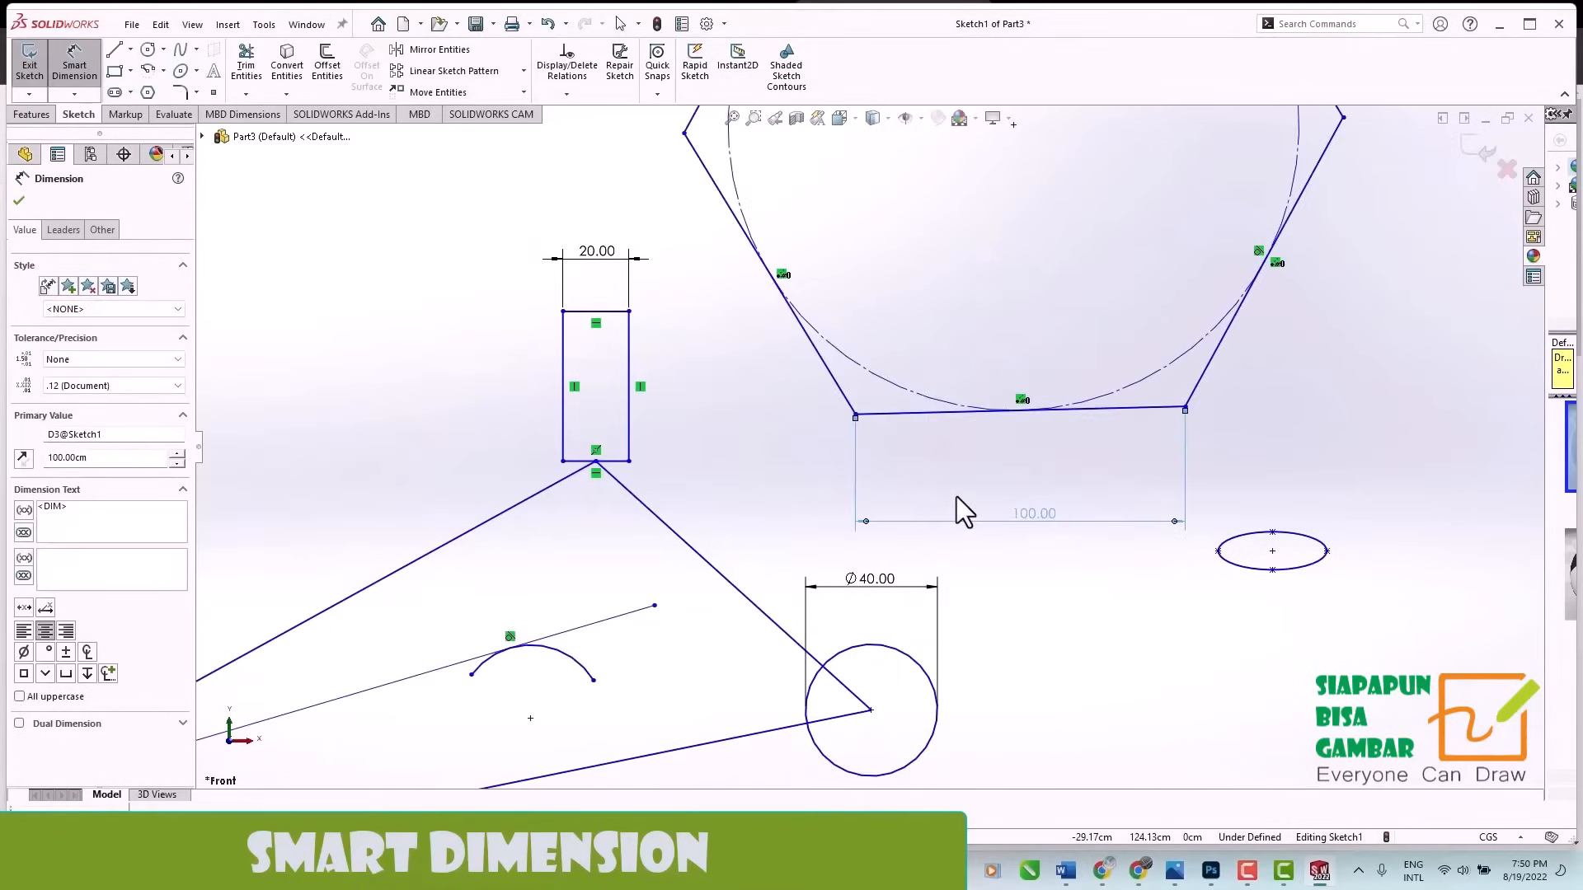
key("f")
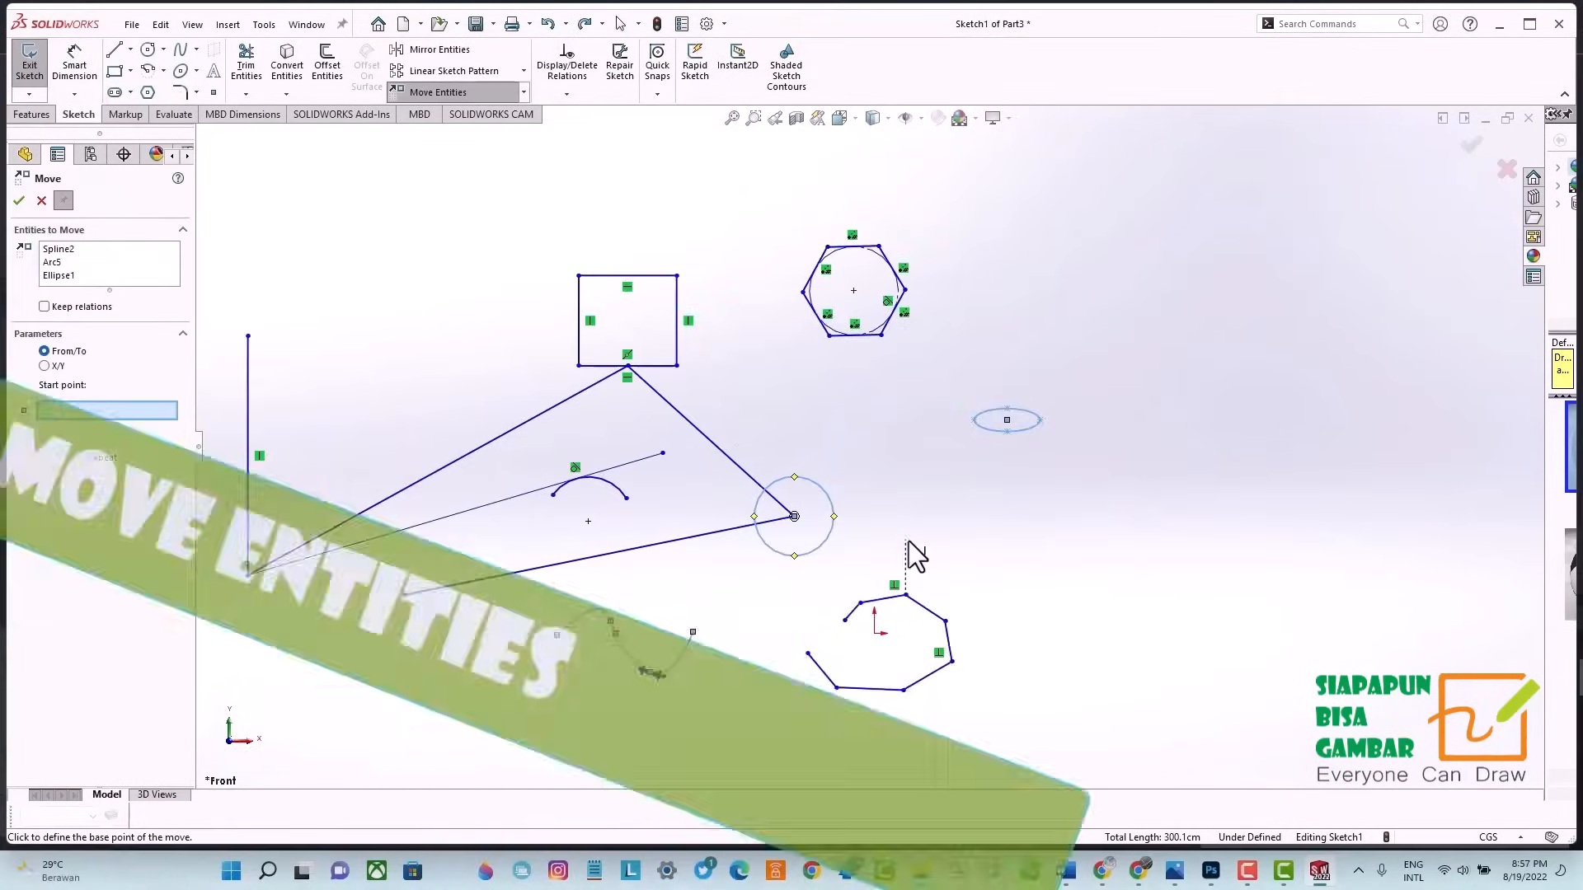
Move the spline, circle and ellipse together up and to the right, into the free space beyond the hexagon, using Move Entities.
left_click(905, 540)
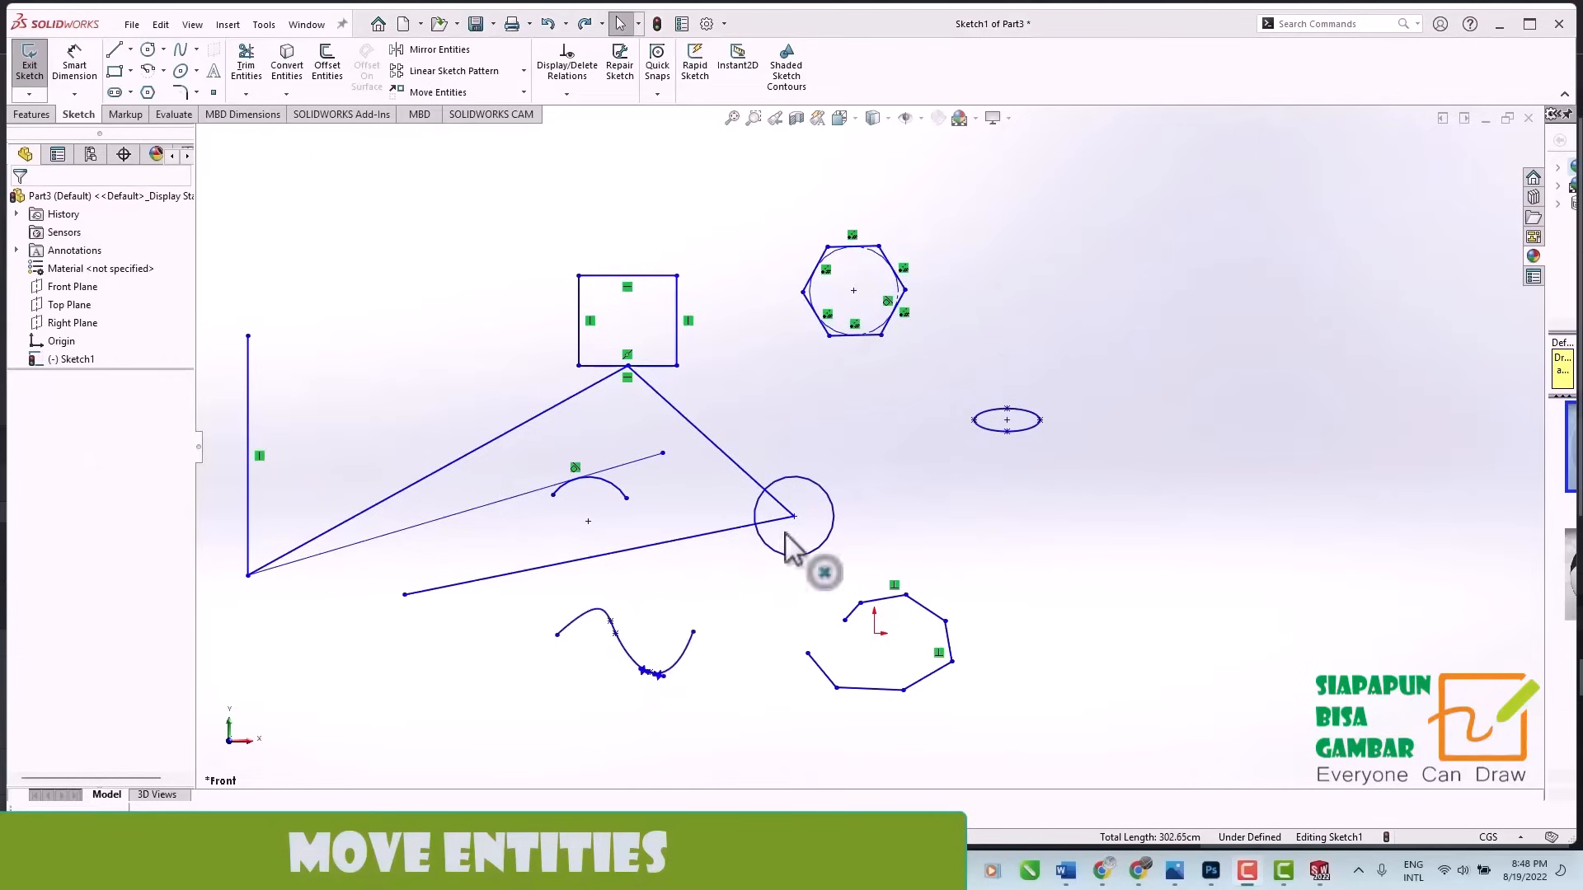
left_click(684, 653)
left_click(825, 537, "ctrl")
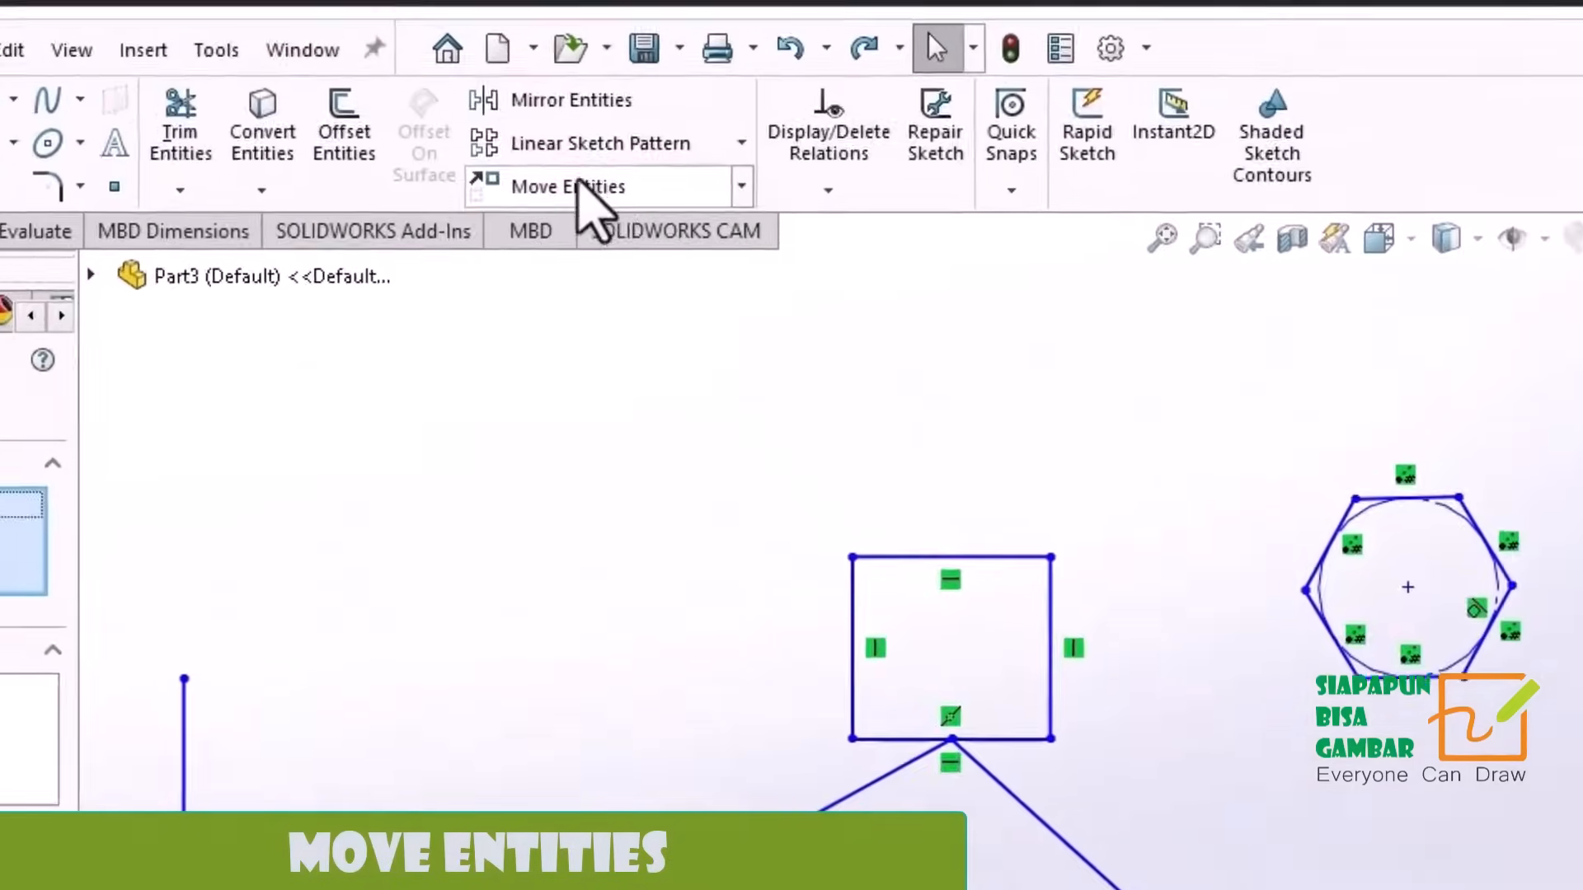
left_click(660, 221)
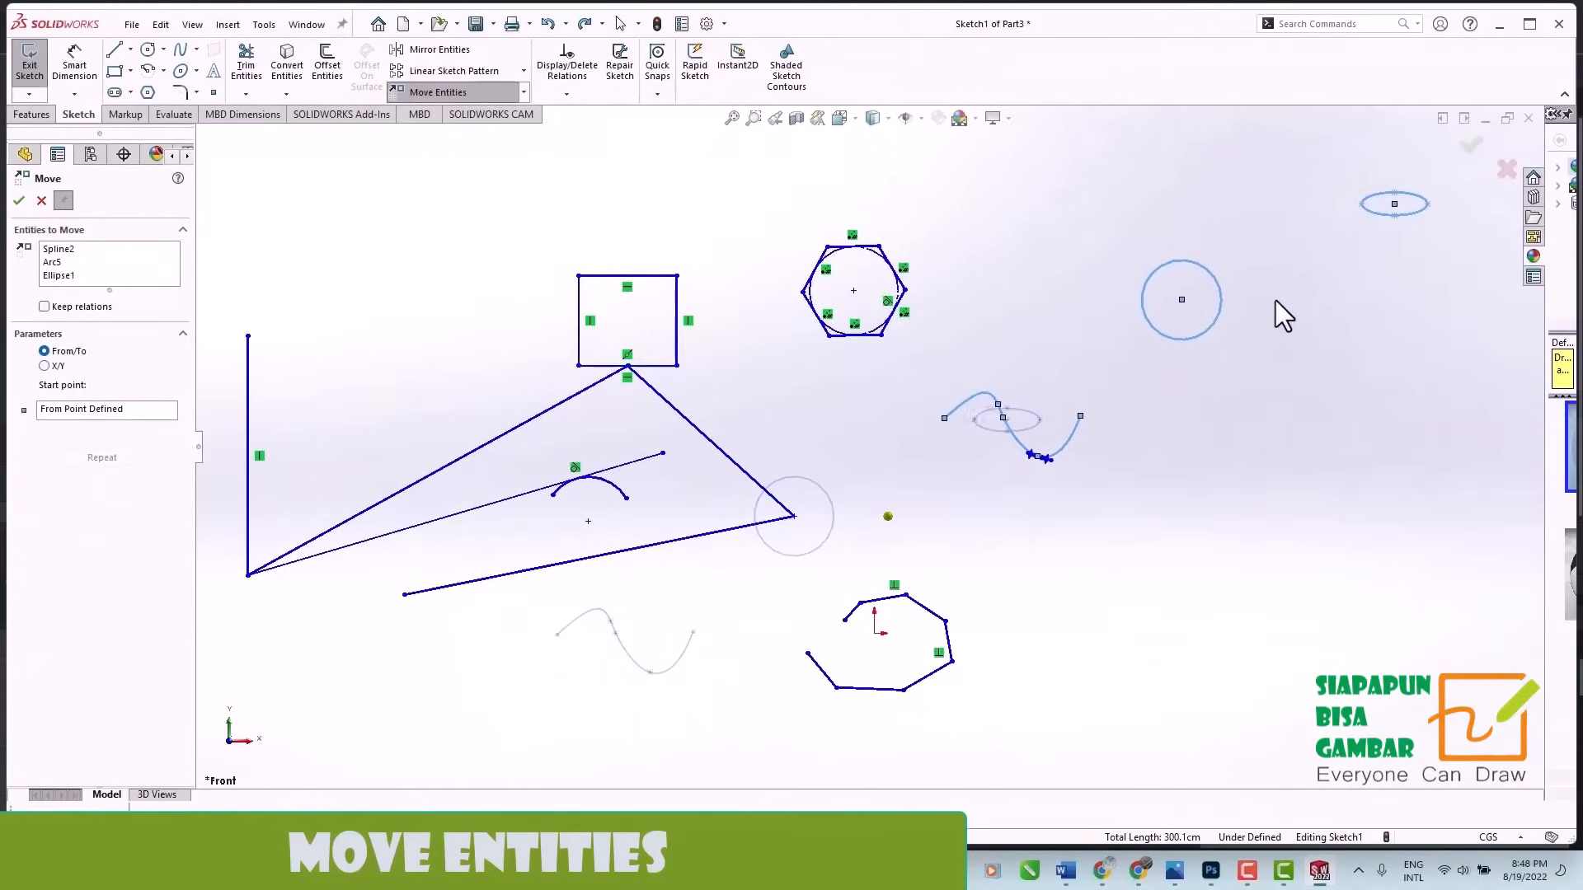
right_click(1308, 279)
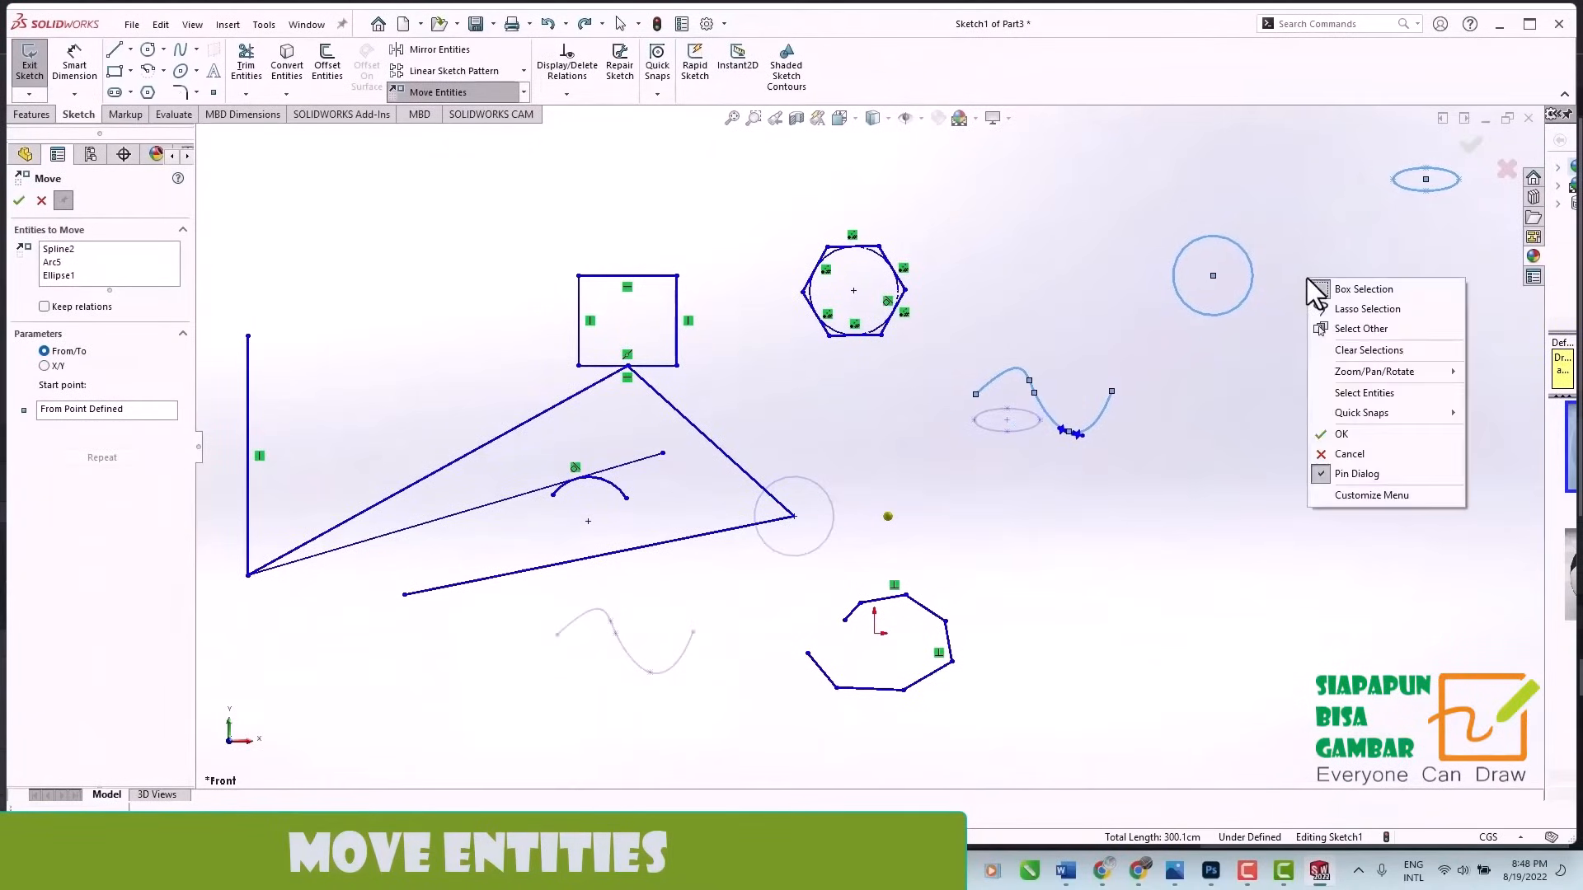
left_click(1341, 433)
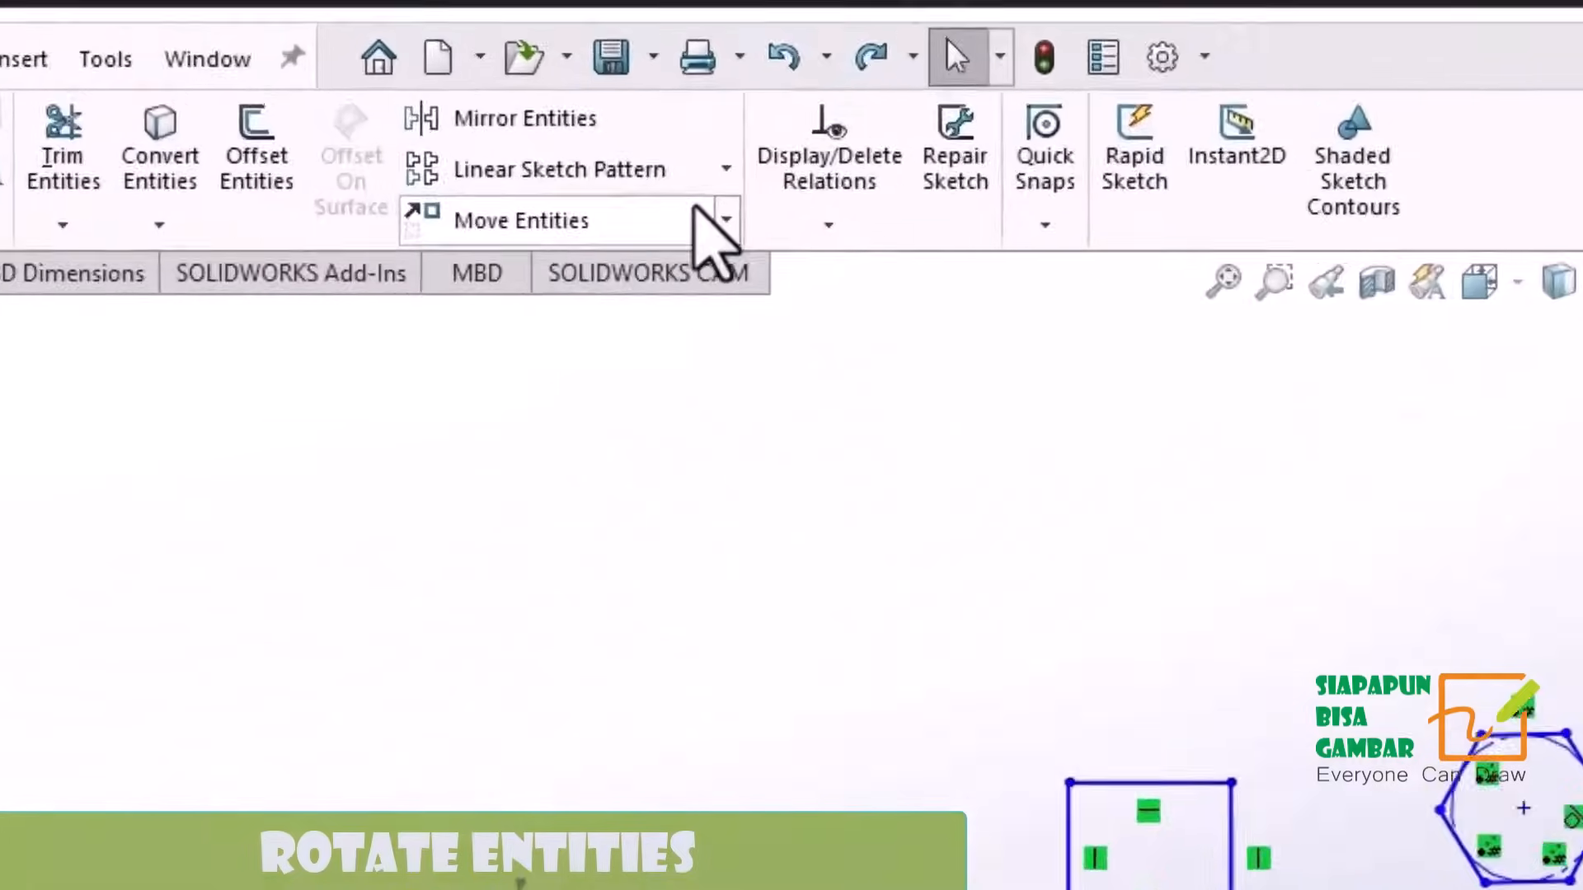
Rotate the circle, ellipse and spline together by about 180° around a center point just below the circle.
left_click(529, 96)
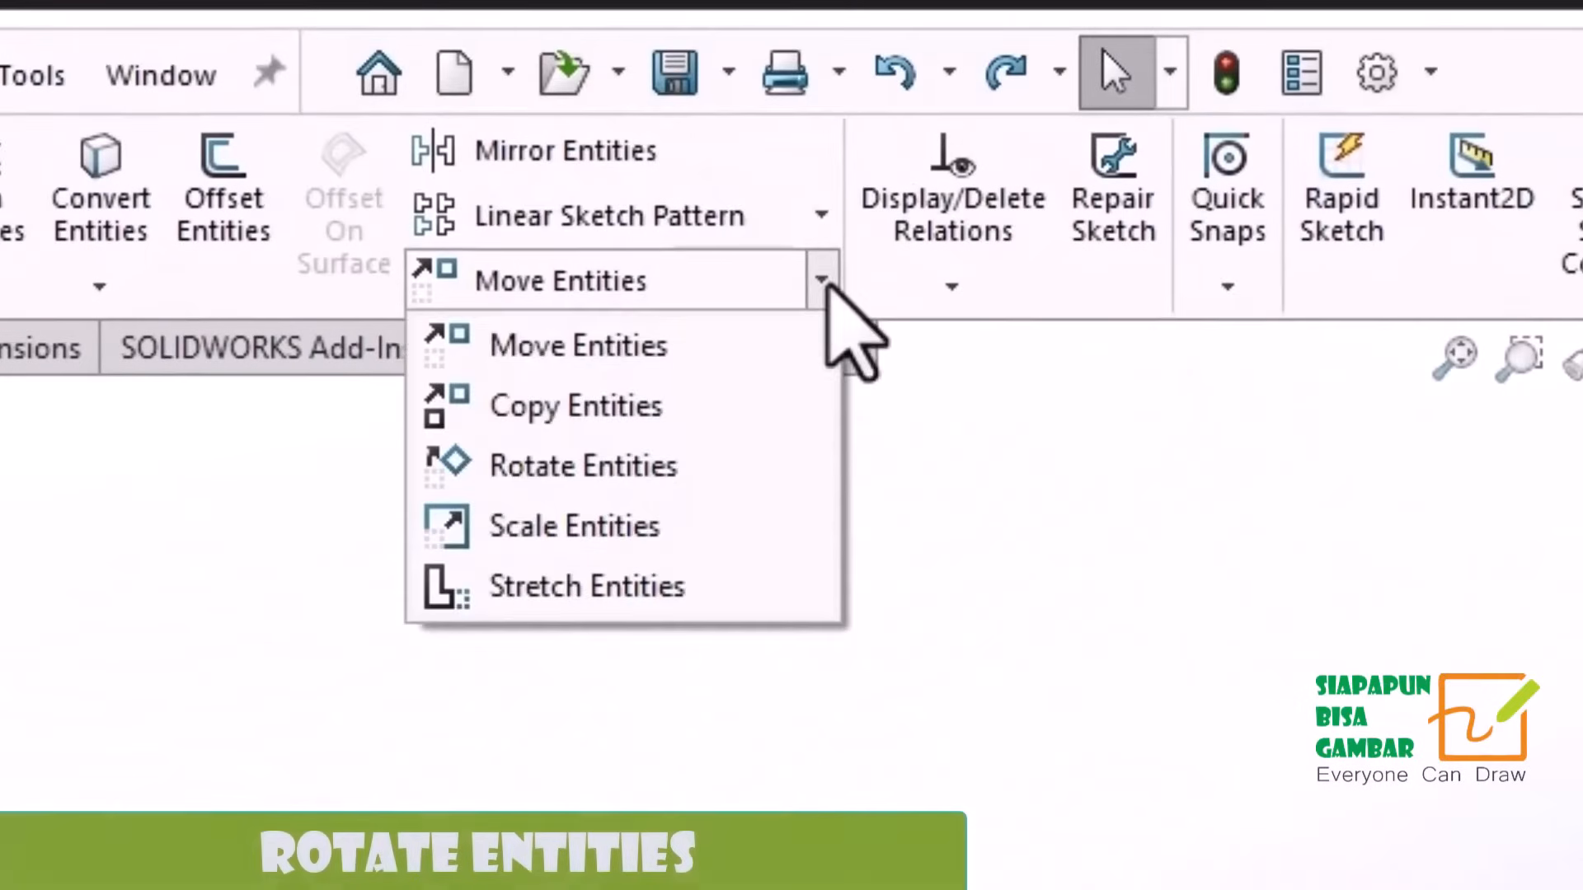
left_click(734, 468)
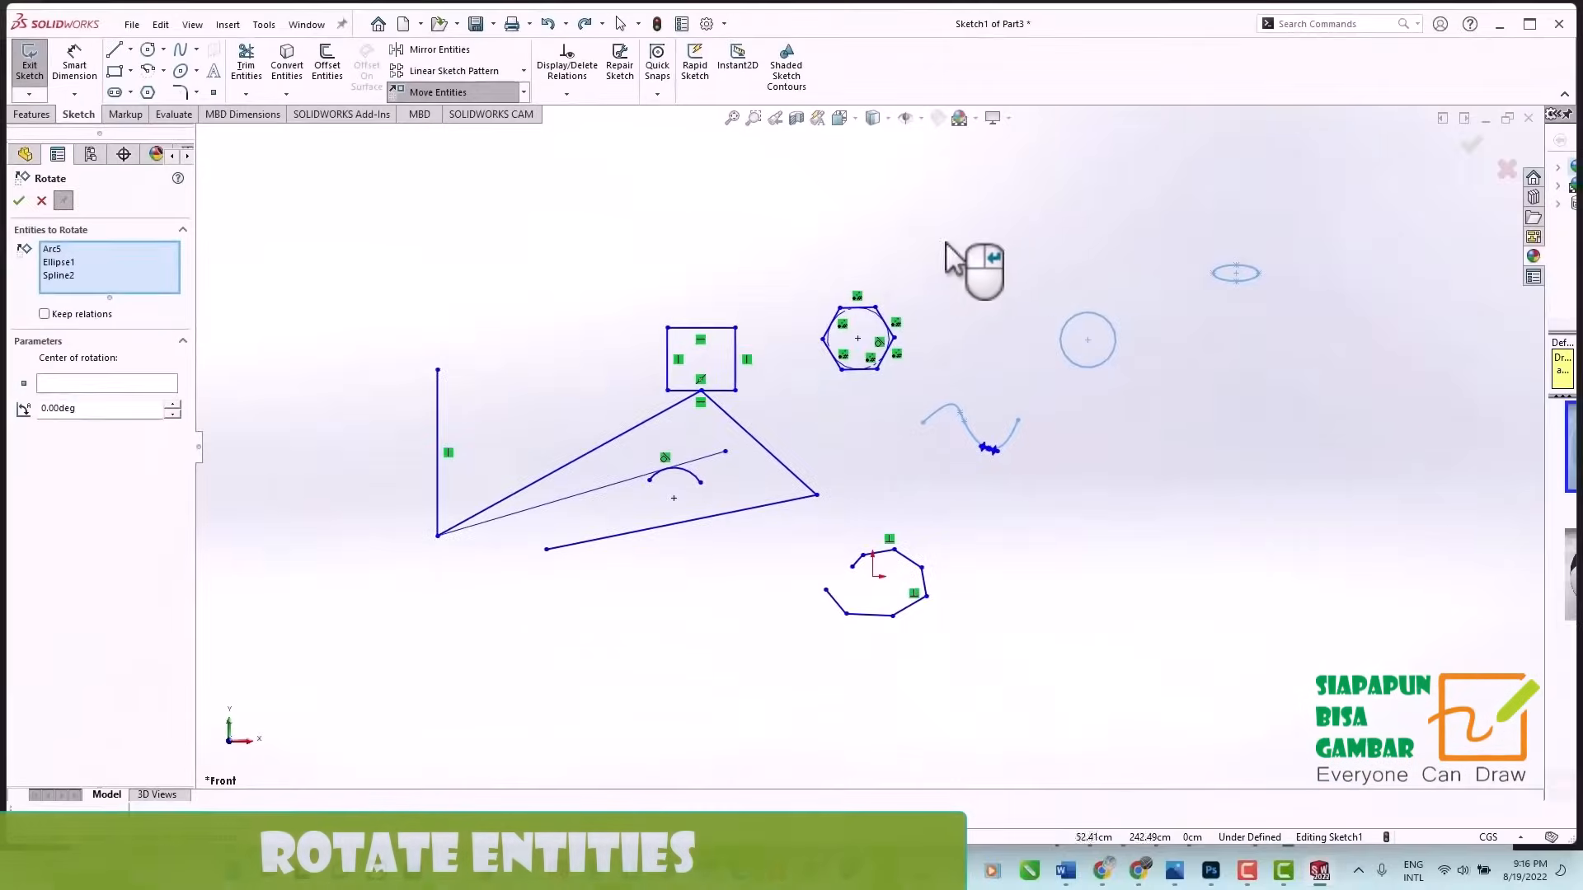
left_click(1078, 451)
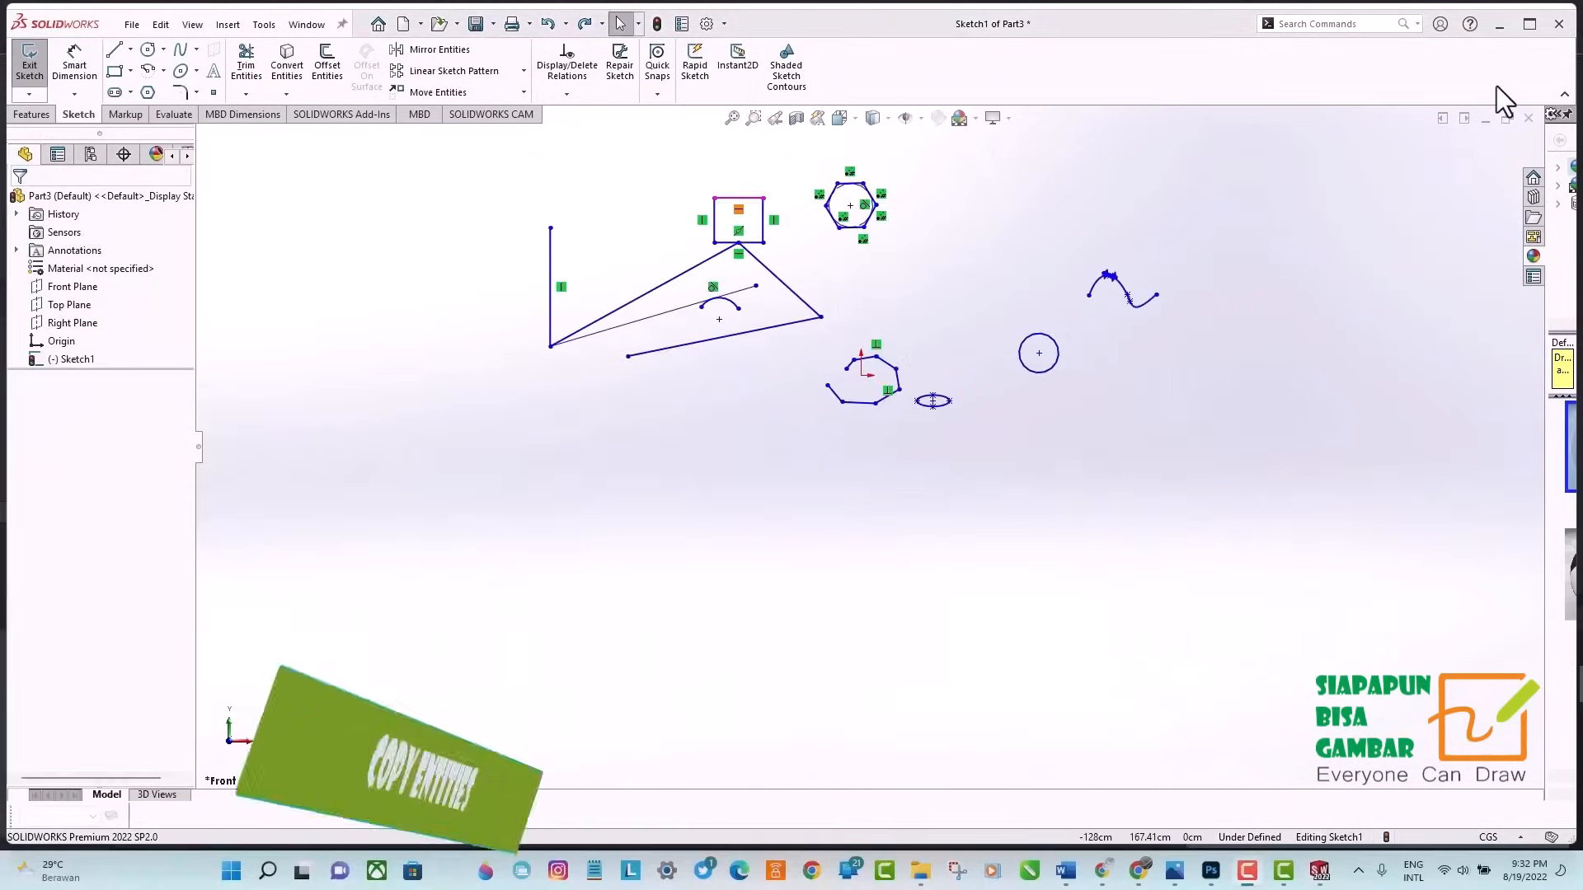
Copy all sketch entities with Copy Entities from a start point near the circle, placing the copy directly below the originals.
left_click(523, 92)
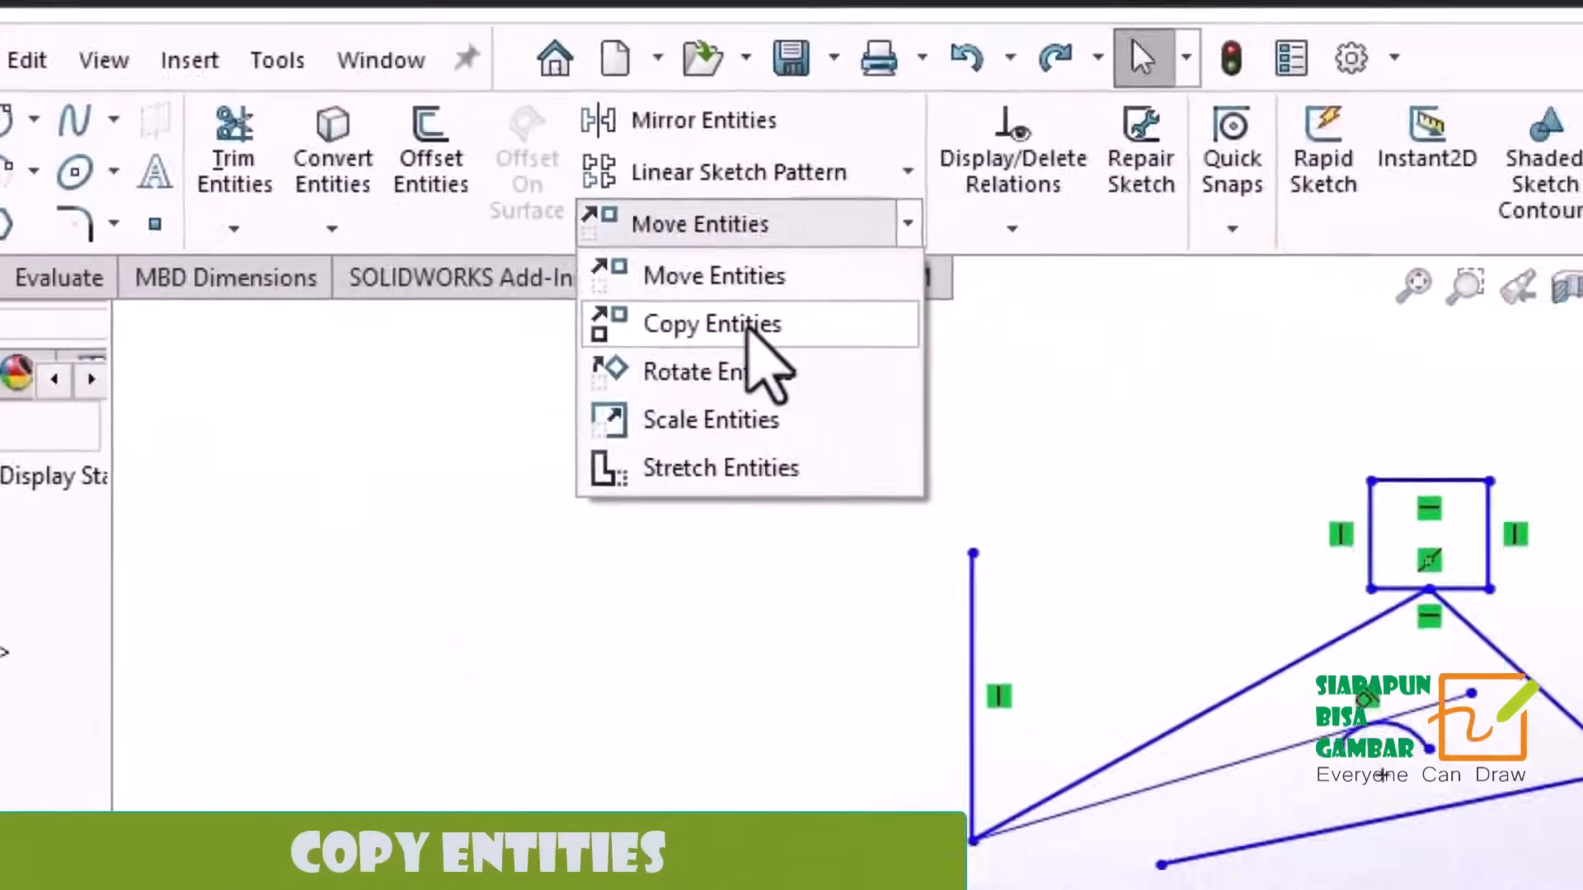
left_click(746, 328)
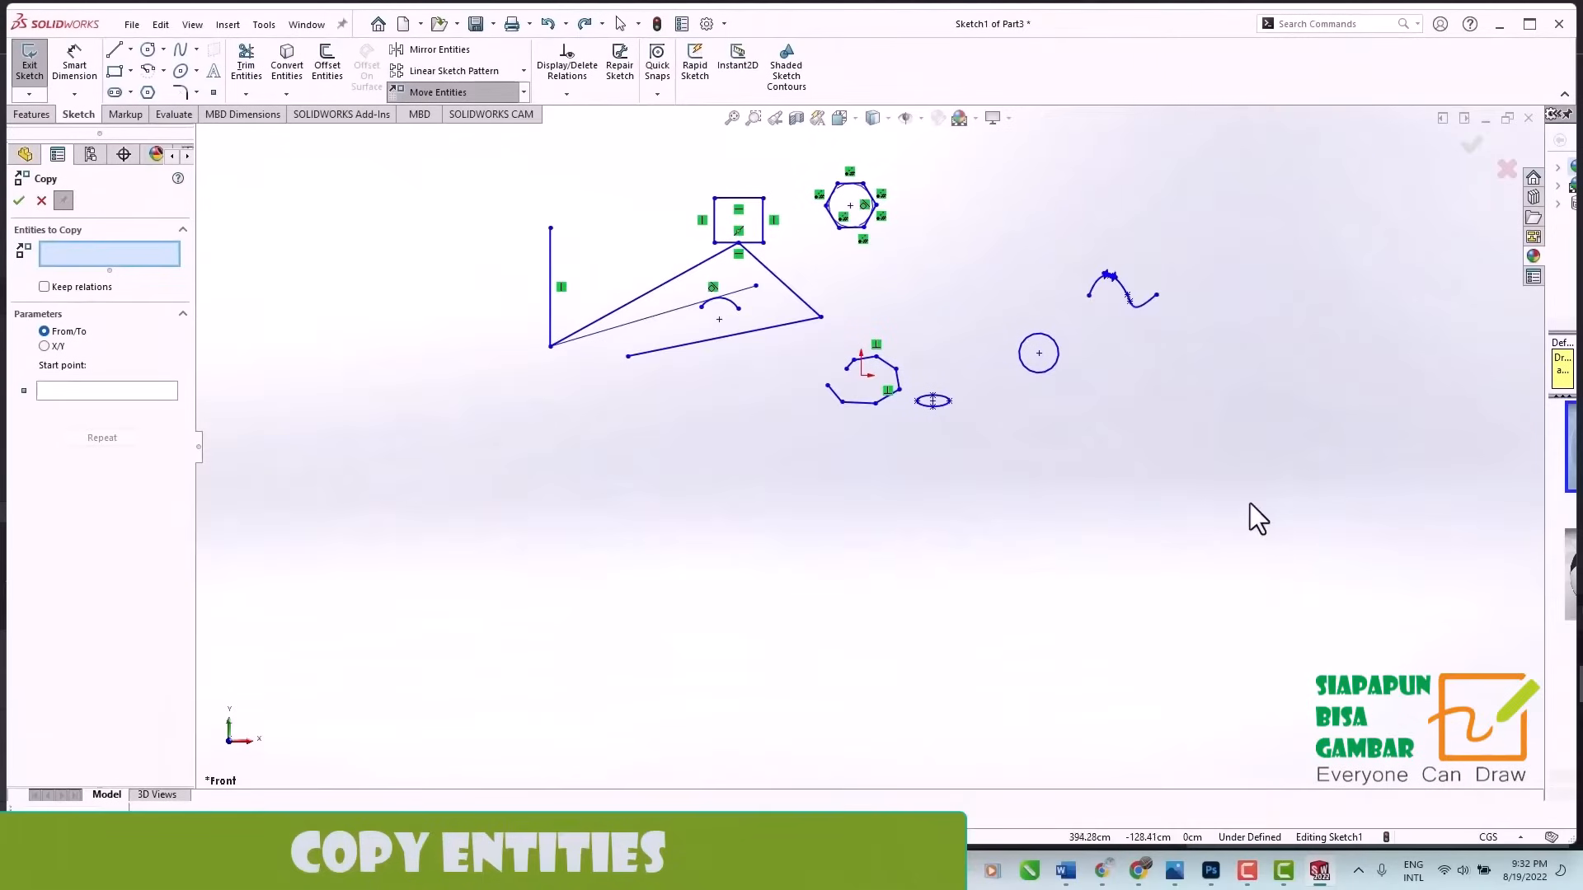
left_click_drag(1250, 502, 473, 163)
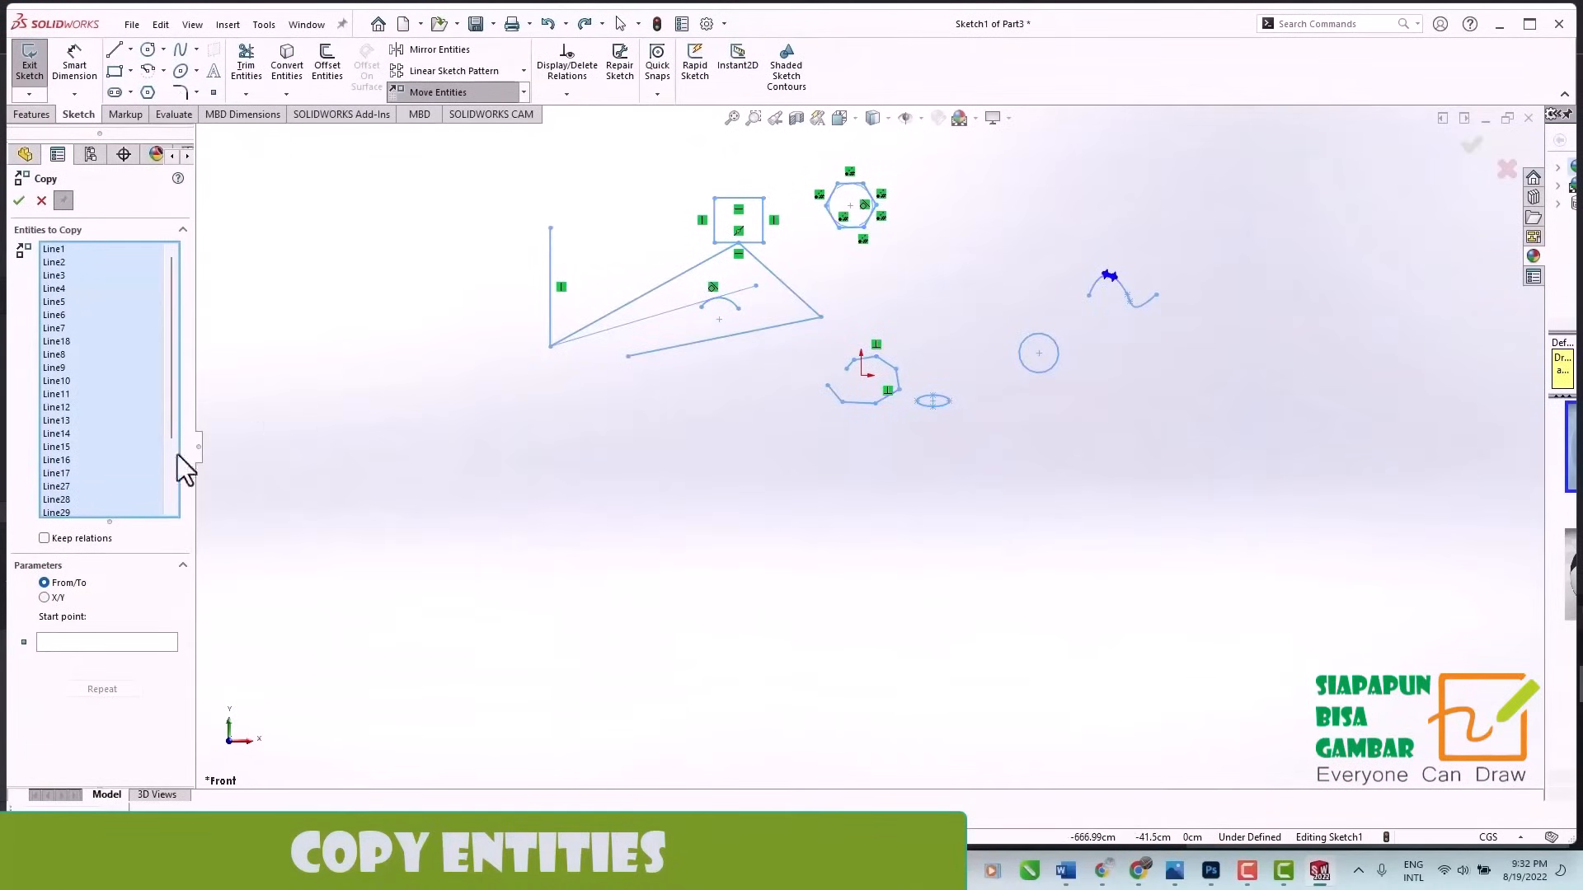
left_click(131, 643)
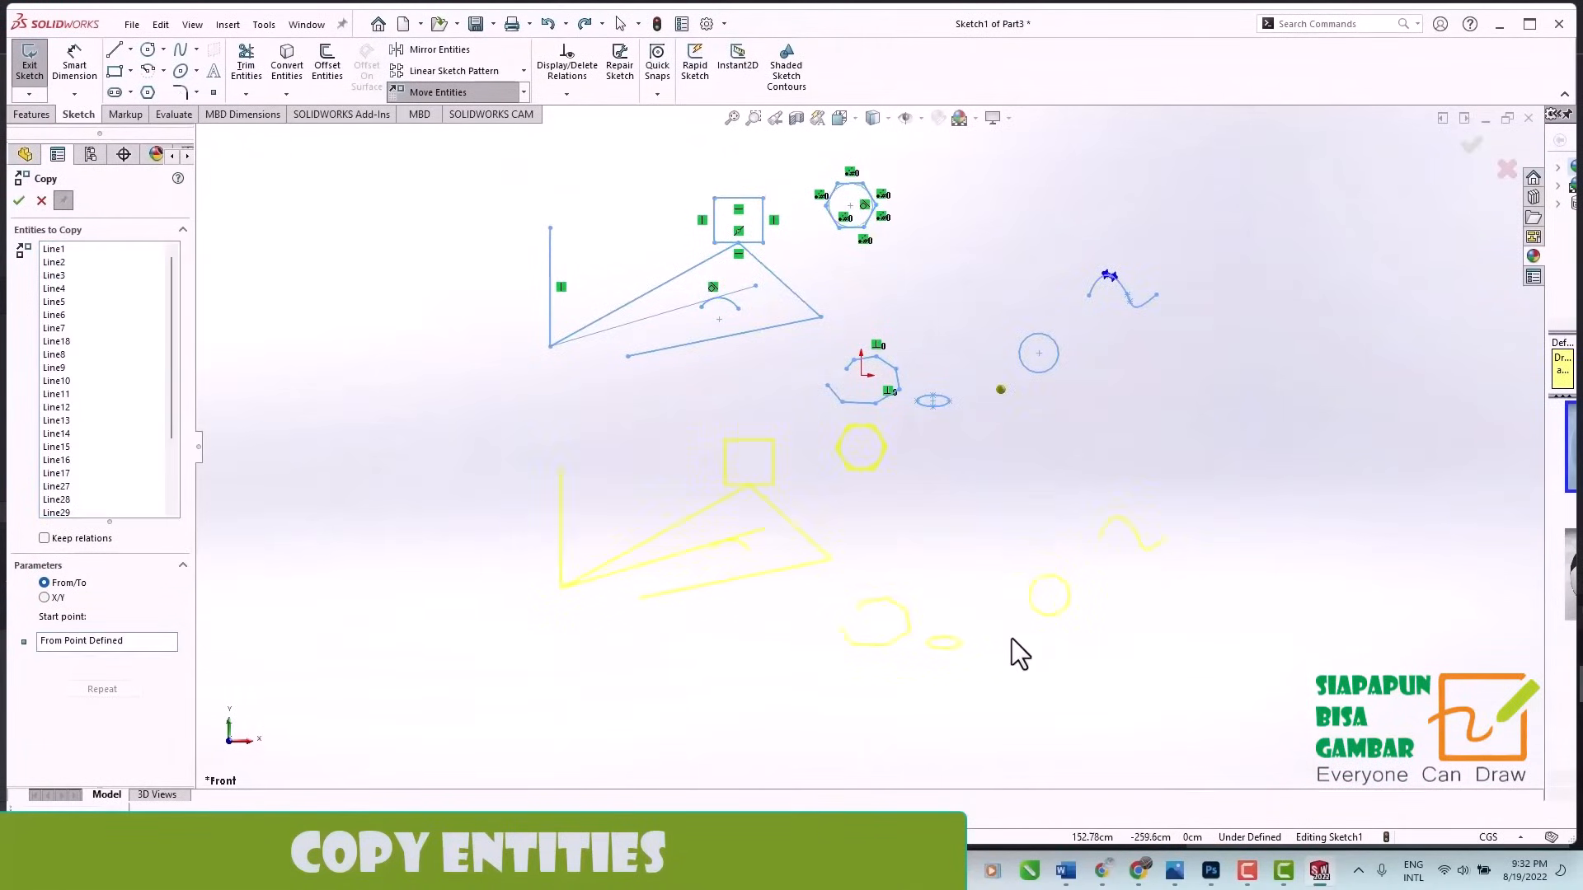
left_click(1011, 695)
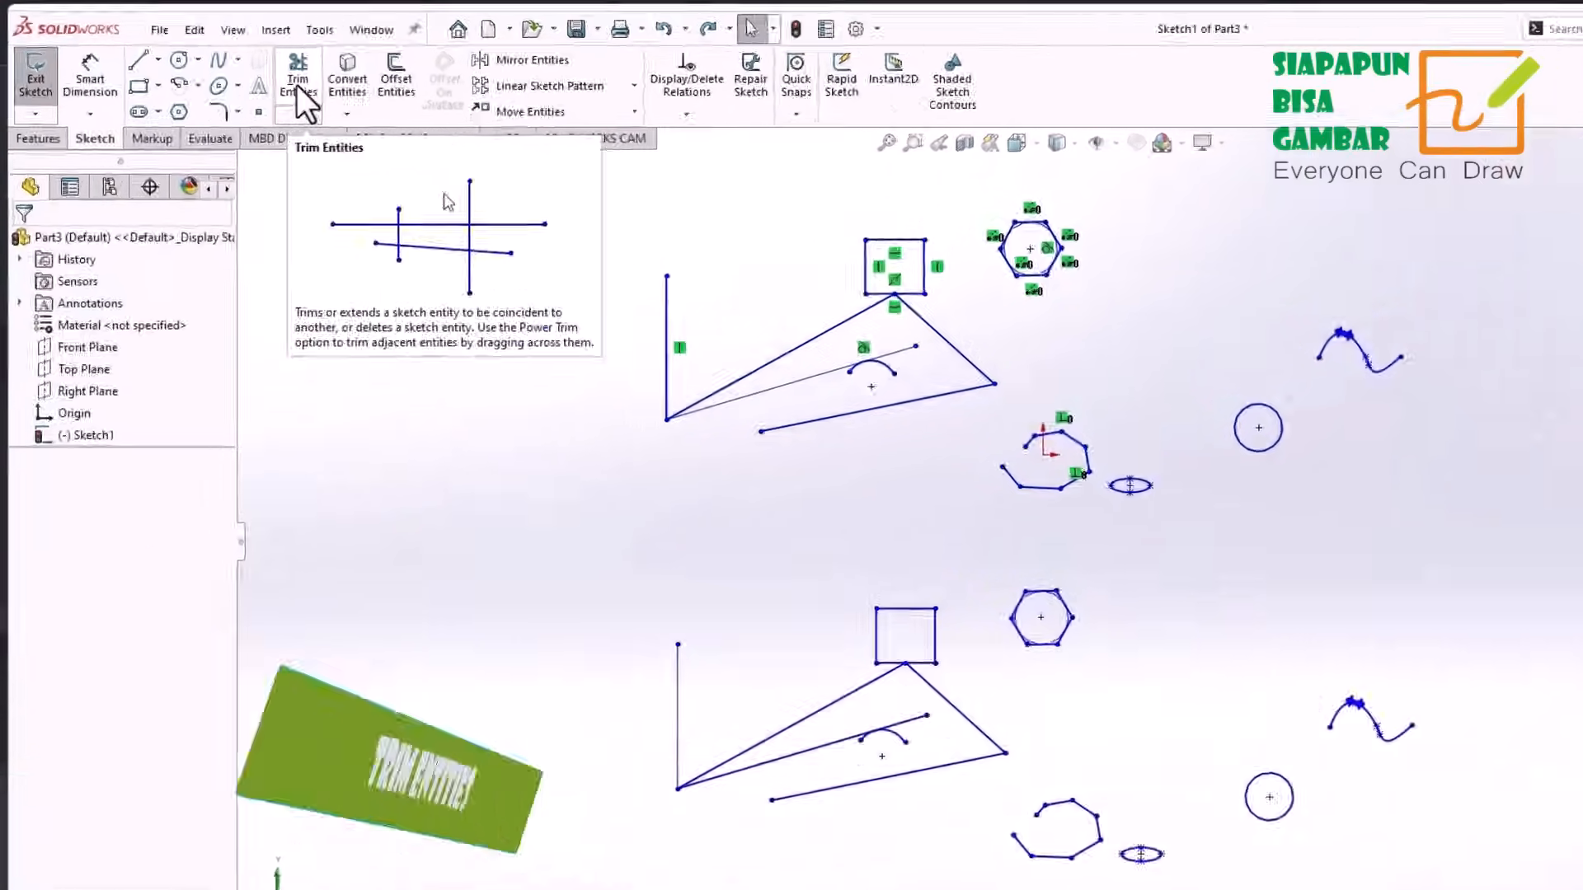
Power-trim the vertical lines and the inner slanted lines up to the arcs in both sets, and trim across the lower spline, circle and ellipse.
left_click(299, 91)
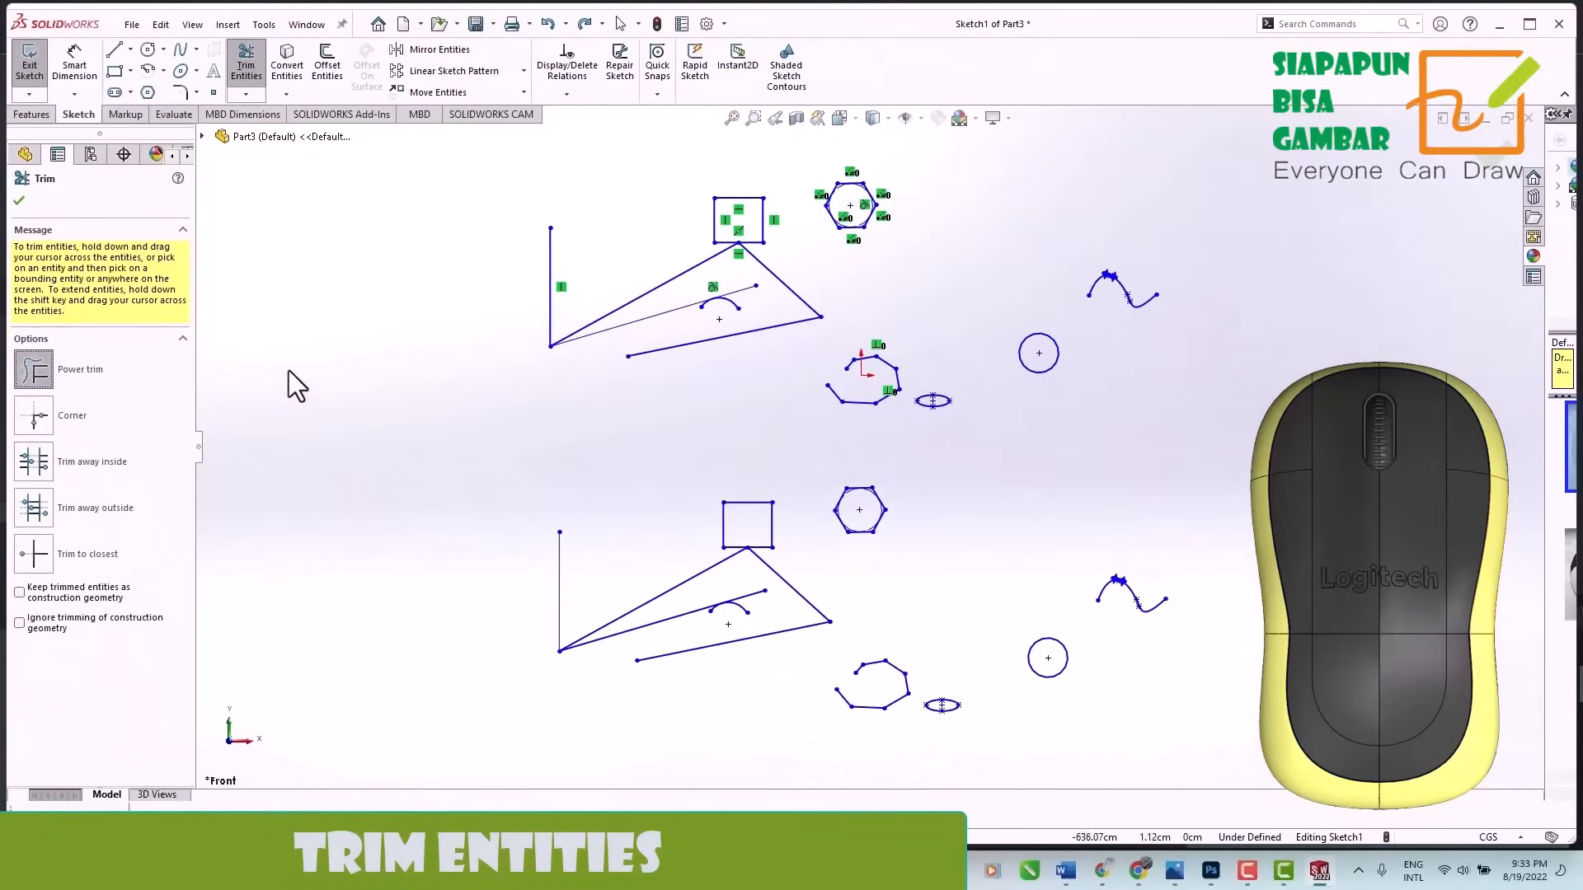
left_click_drag(581, 562, 521, 561)
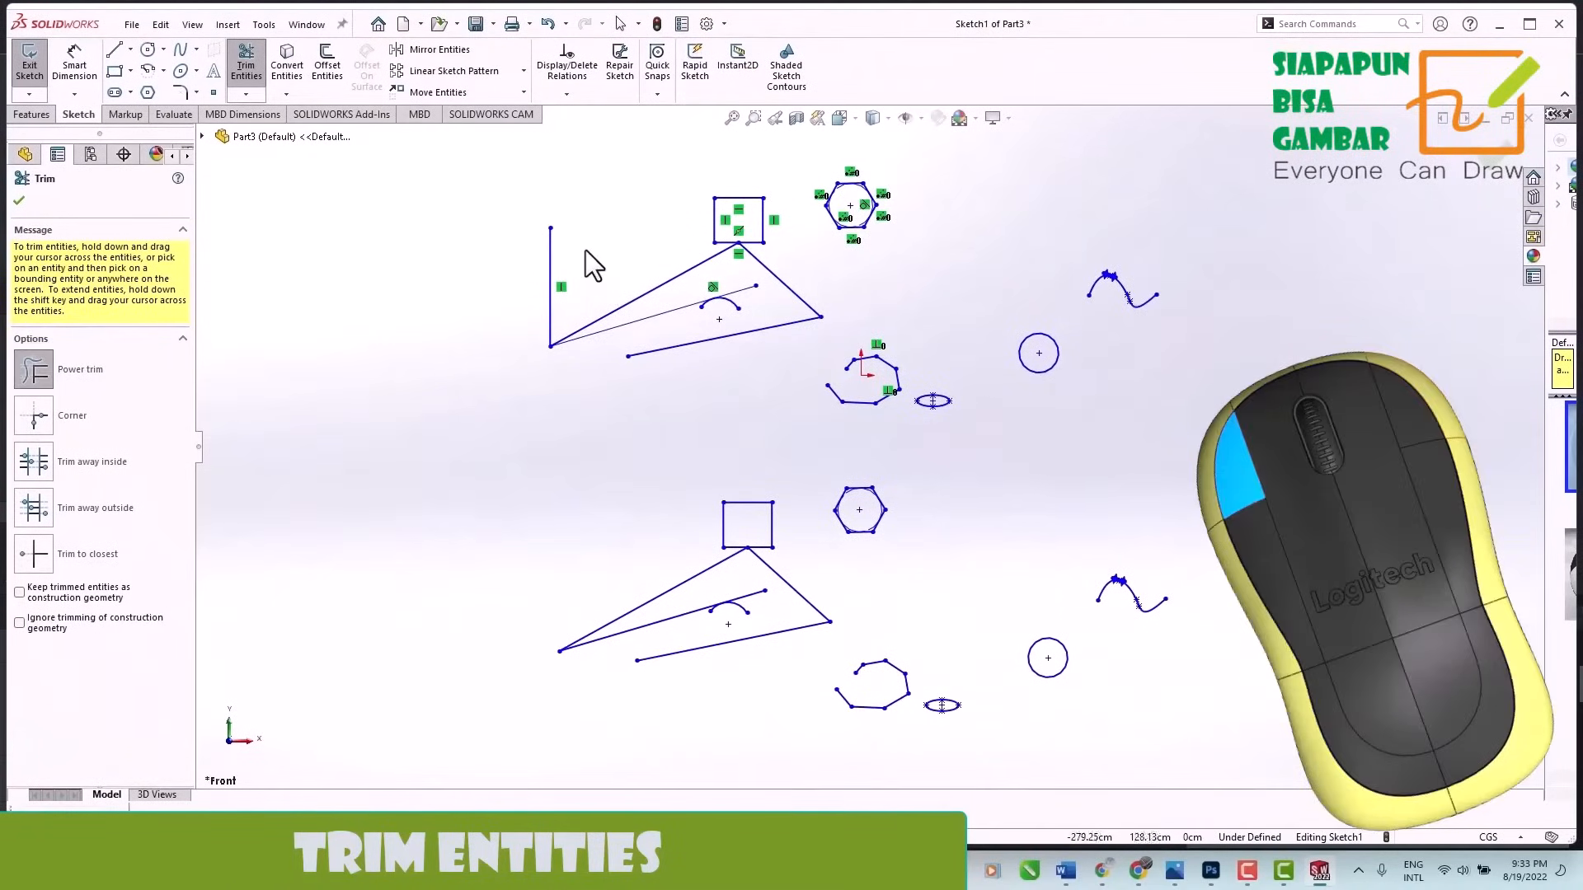
left_click_drag(585, 252, 496, 272)
left_click_drag(676, 613, 677, 630)
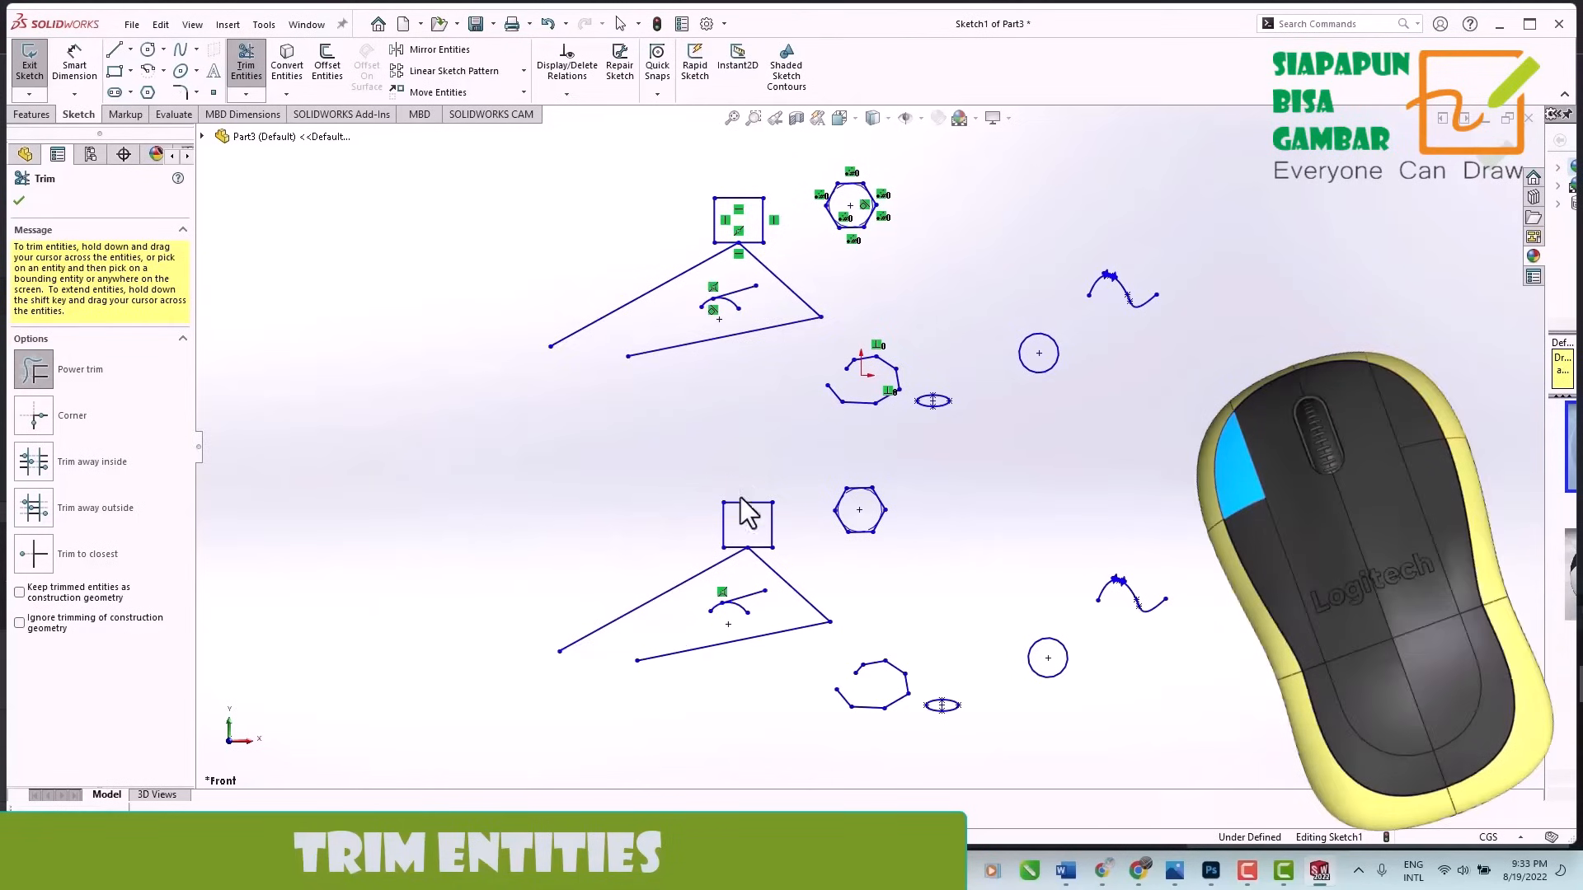
mouse_move(1143, 554)
left_mouse_down()
mouse_move(1123, 635)
mouse_move(1088, 612)
mouse_move(1021, 686)
mouse_move(927, 735)
left_mouse_up()
left_click_drag(865, 631, 869, 678)
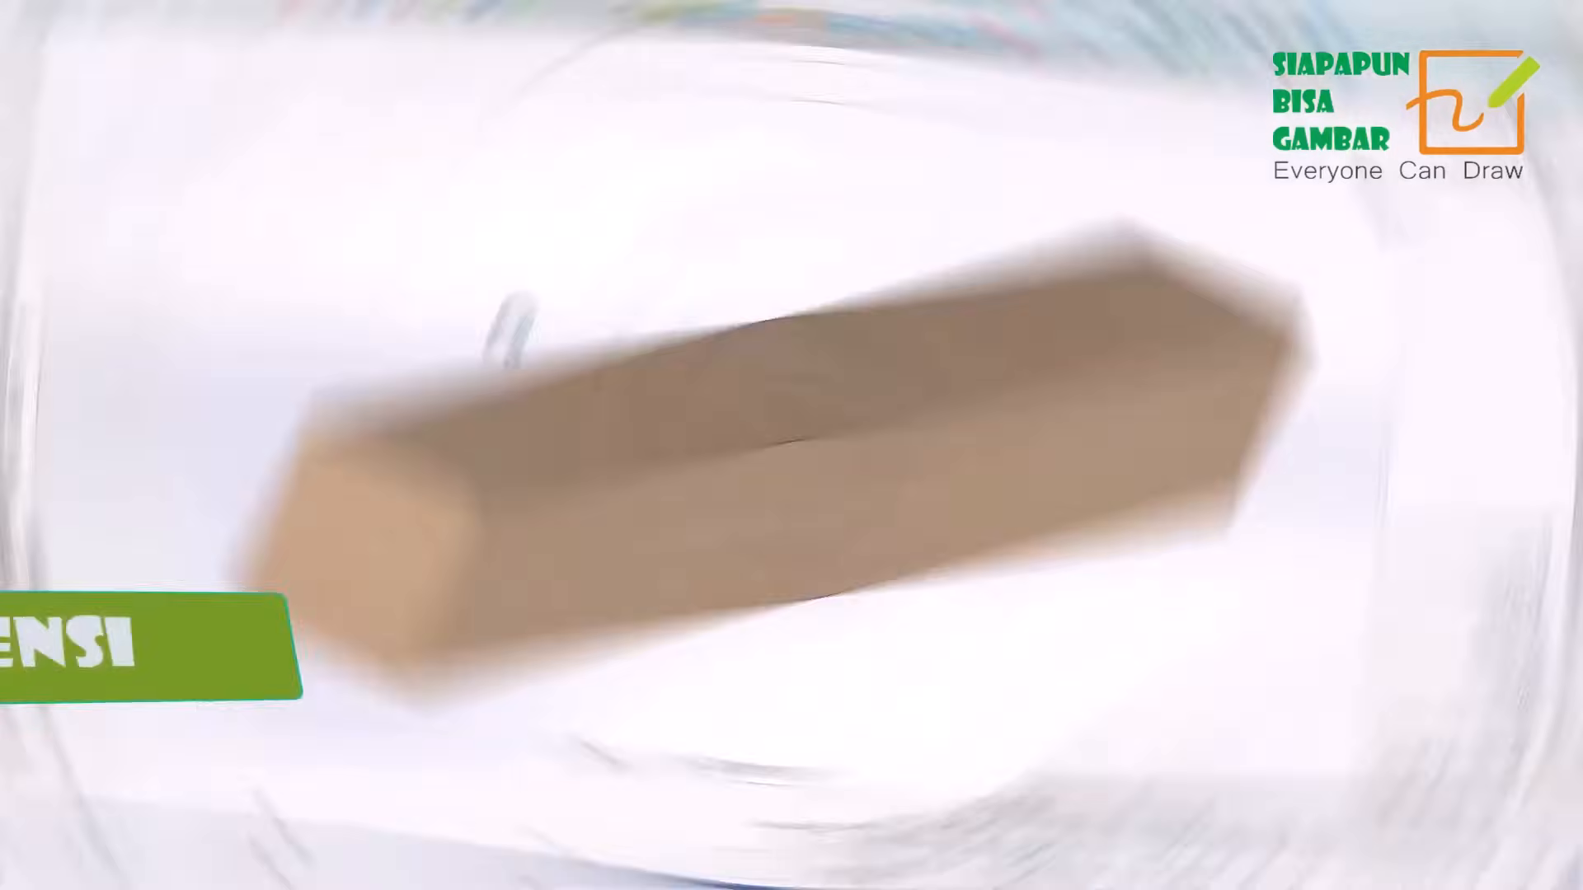
middle_click_drag(1083, 493, 1500, 359)
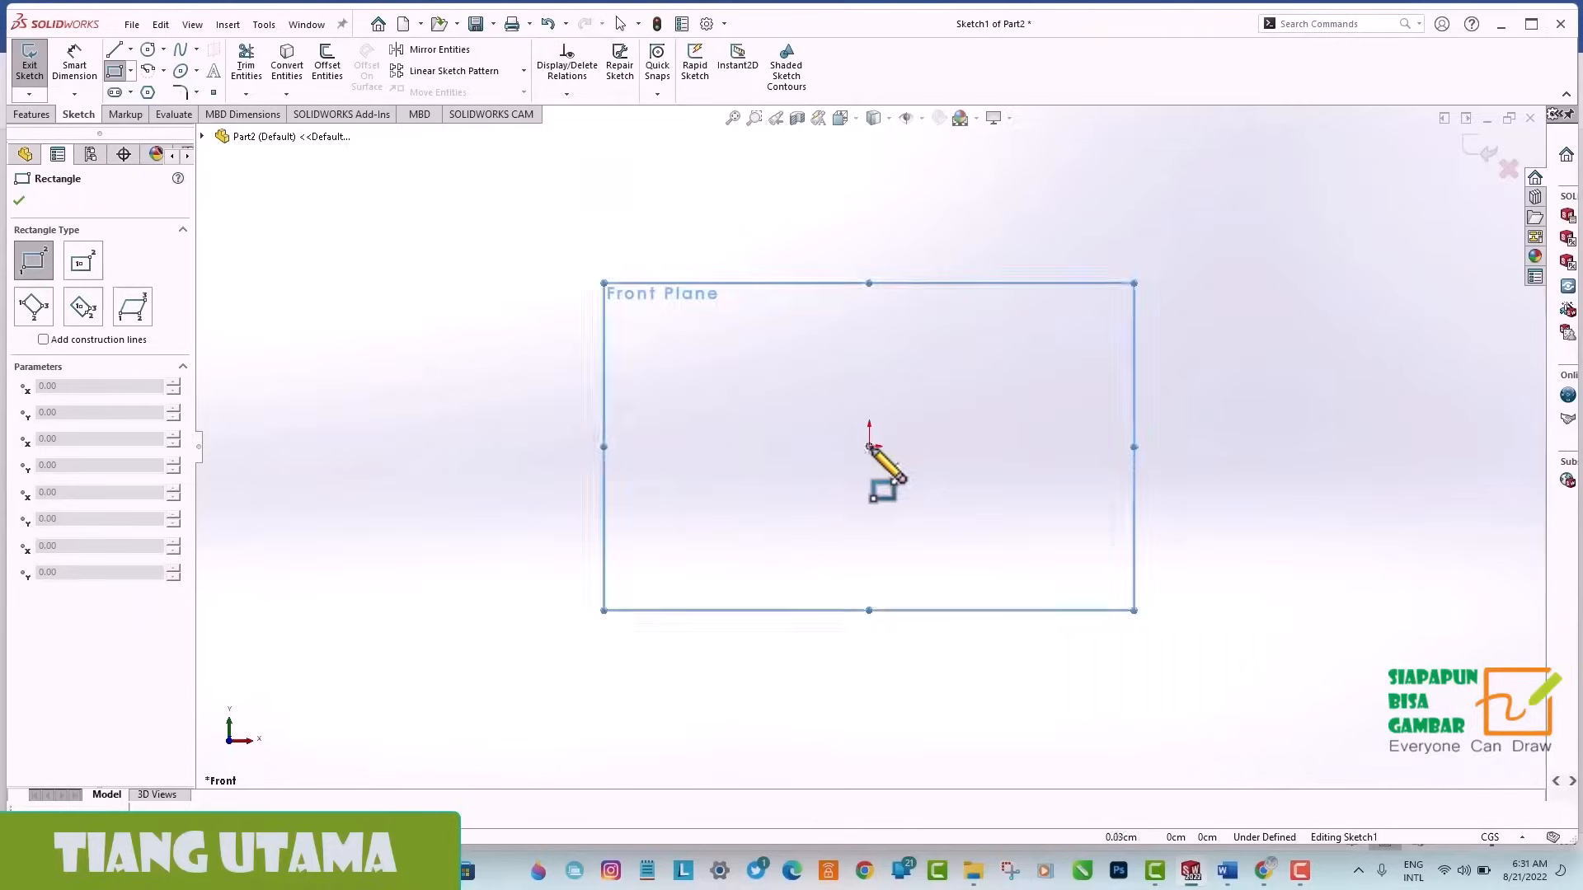
Draw a tall corner rectangle downward from the origin on the Front Plane and dimension its top edge to 10 cm.
left_click(906, 654)
left_click(76, 64)
left_click(891, 447)
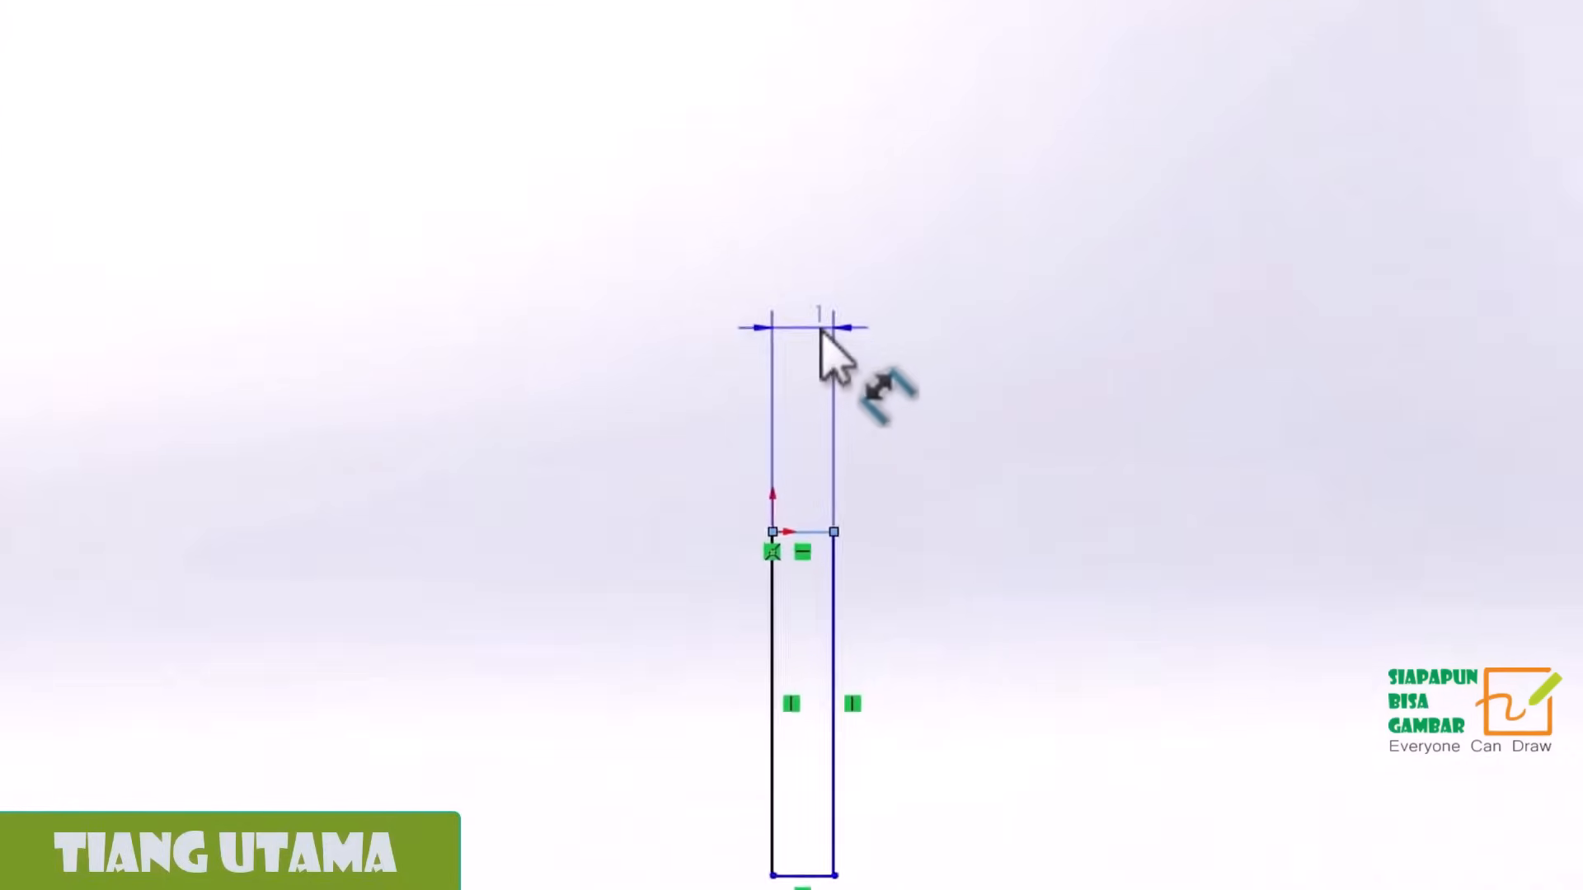
left_click(898, 329)
type("10")
left_click(641, 284)
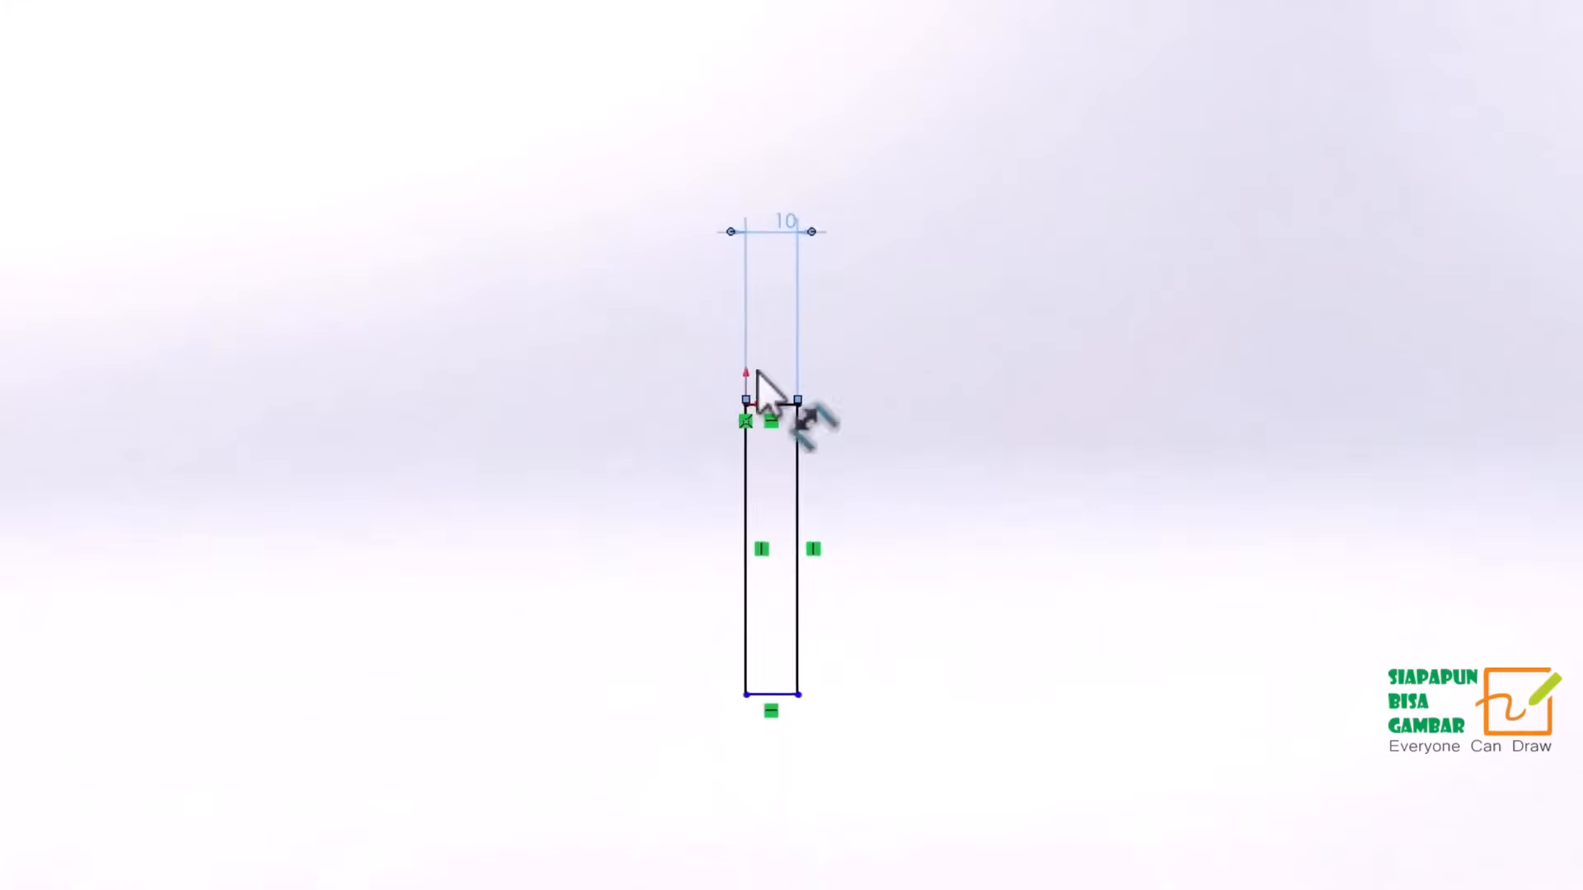
Dimension the rectangle's long vertical side, placing the dimension beside it, and set the height to 250 cm.
left_click(800, 462)
left_click(925, 497)
type("250")
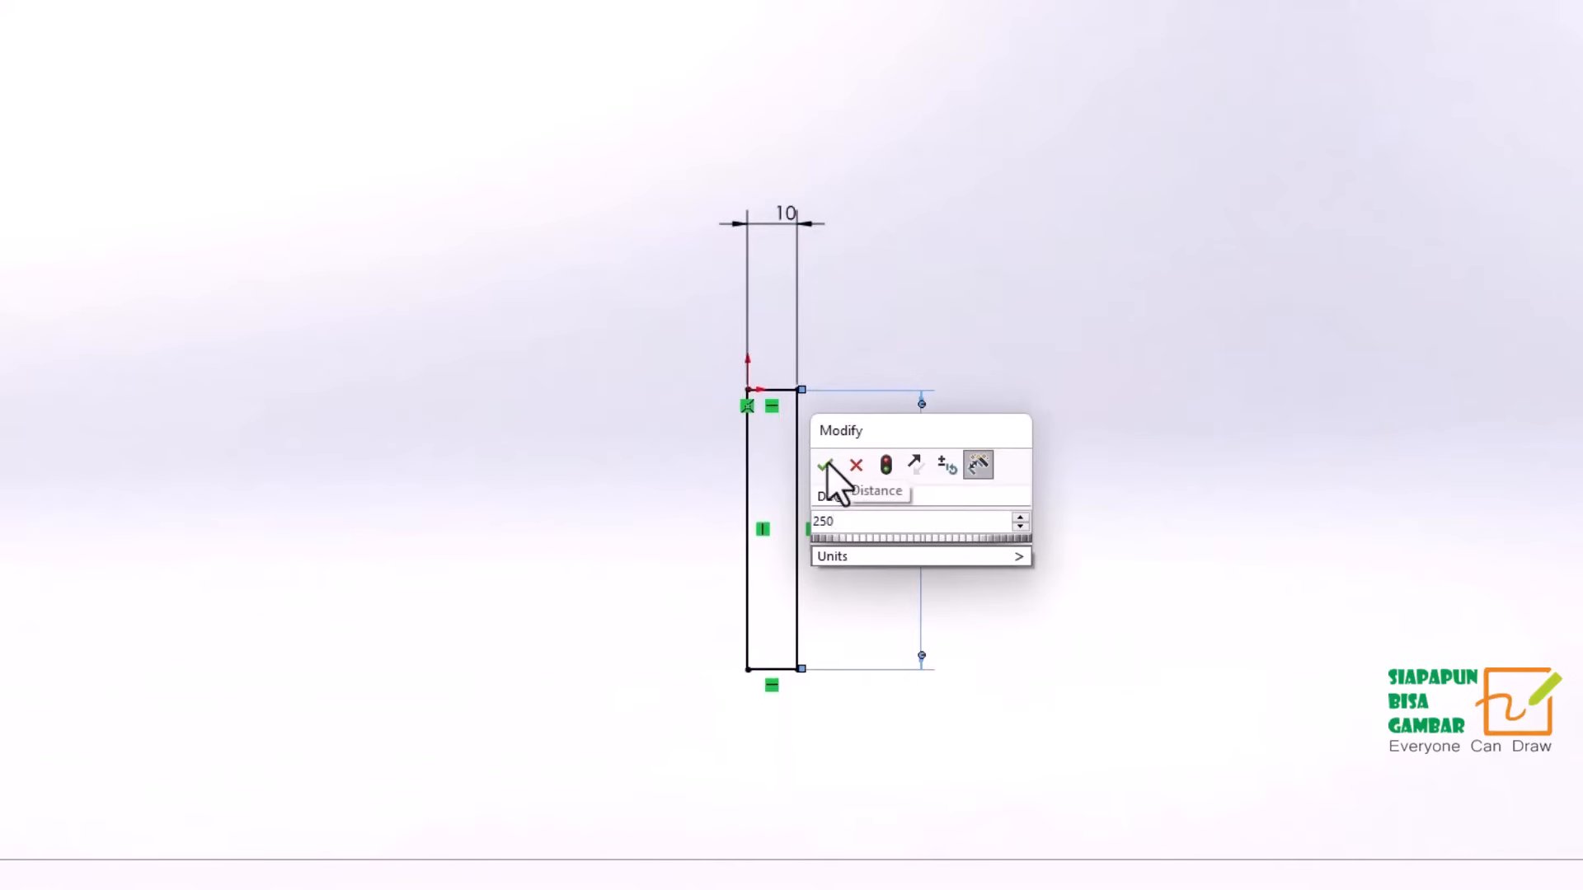
left_click(824, 464)
key("Escape")
Extrude the rectangle as a blind boss 10 cm deep from the sketch plane and show the post in dimetric view.
left_click(33, 299)
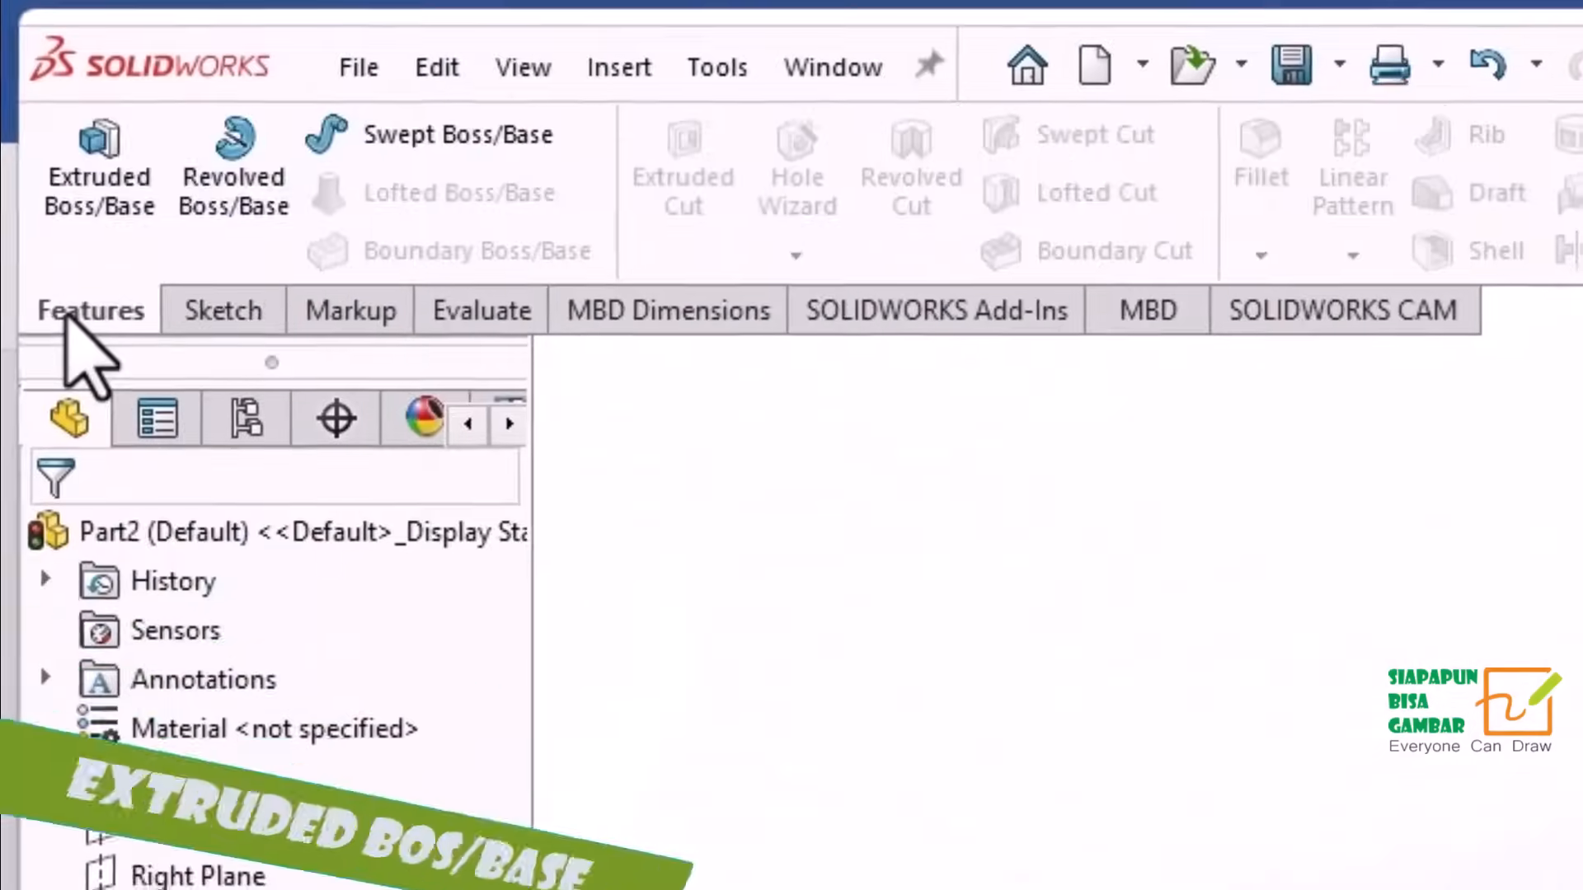
left_click(97, 206)
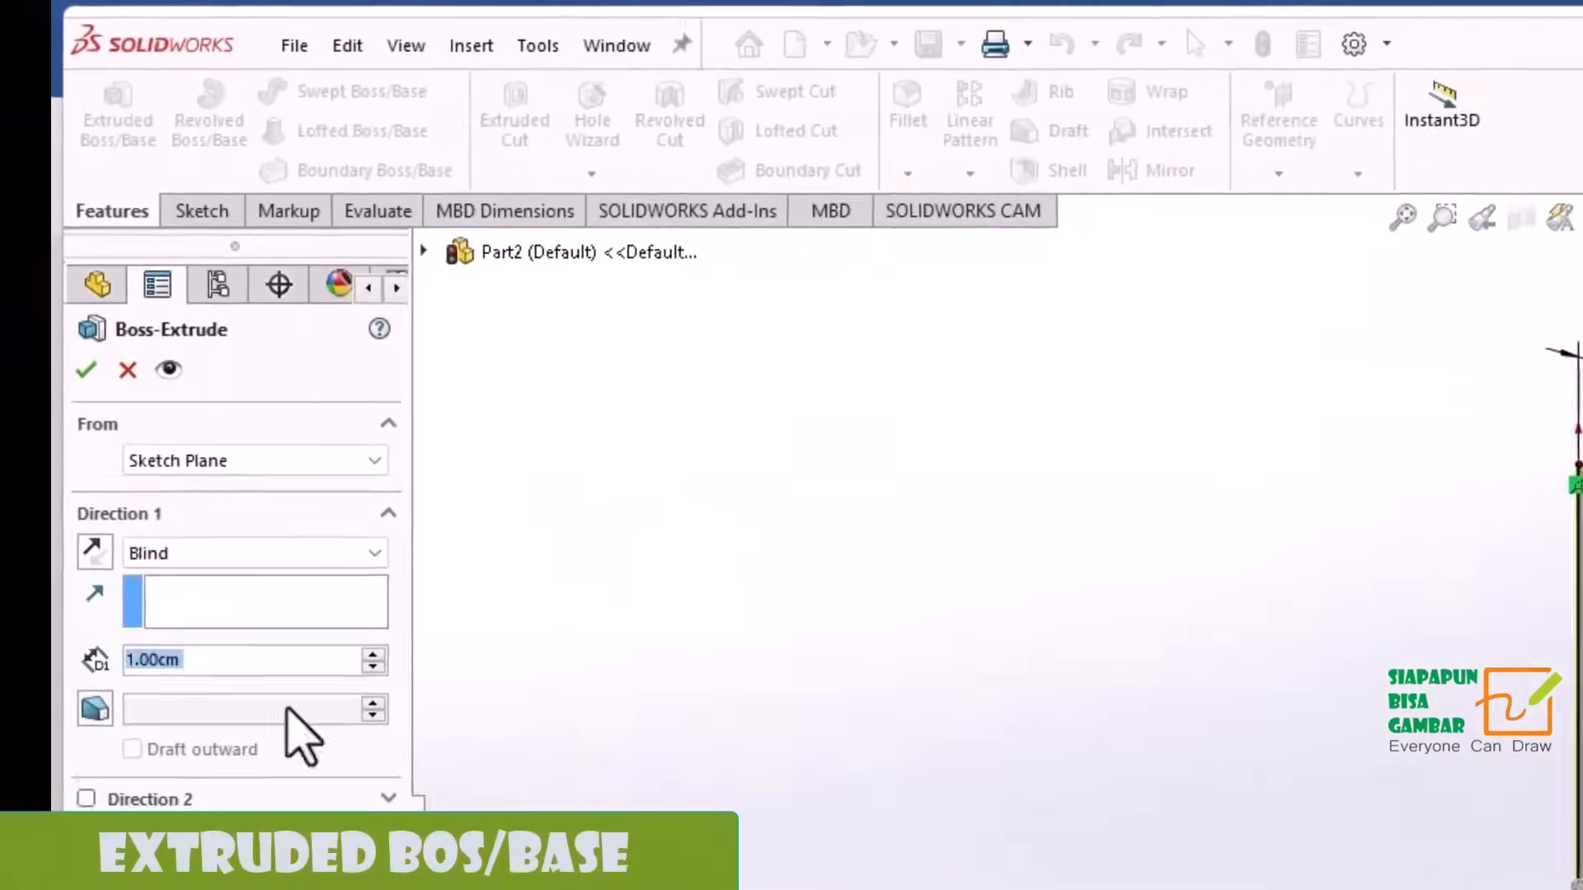
type("10")
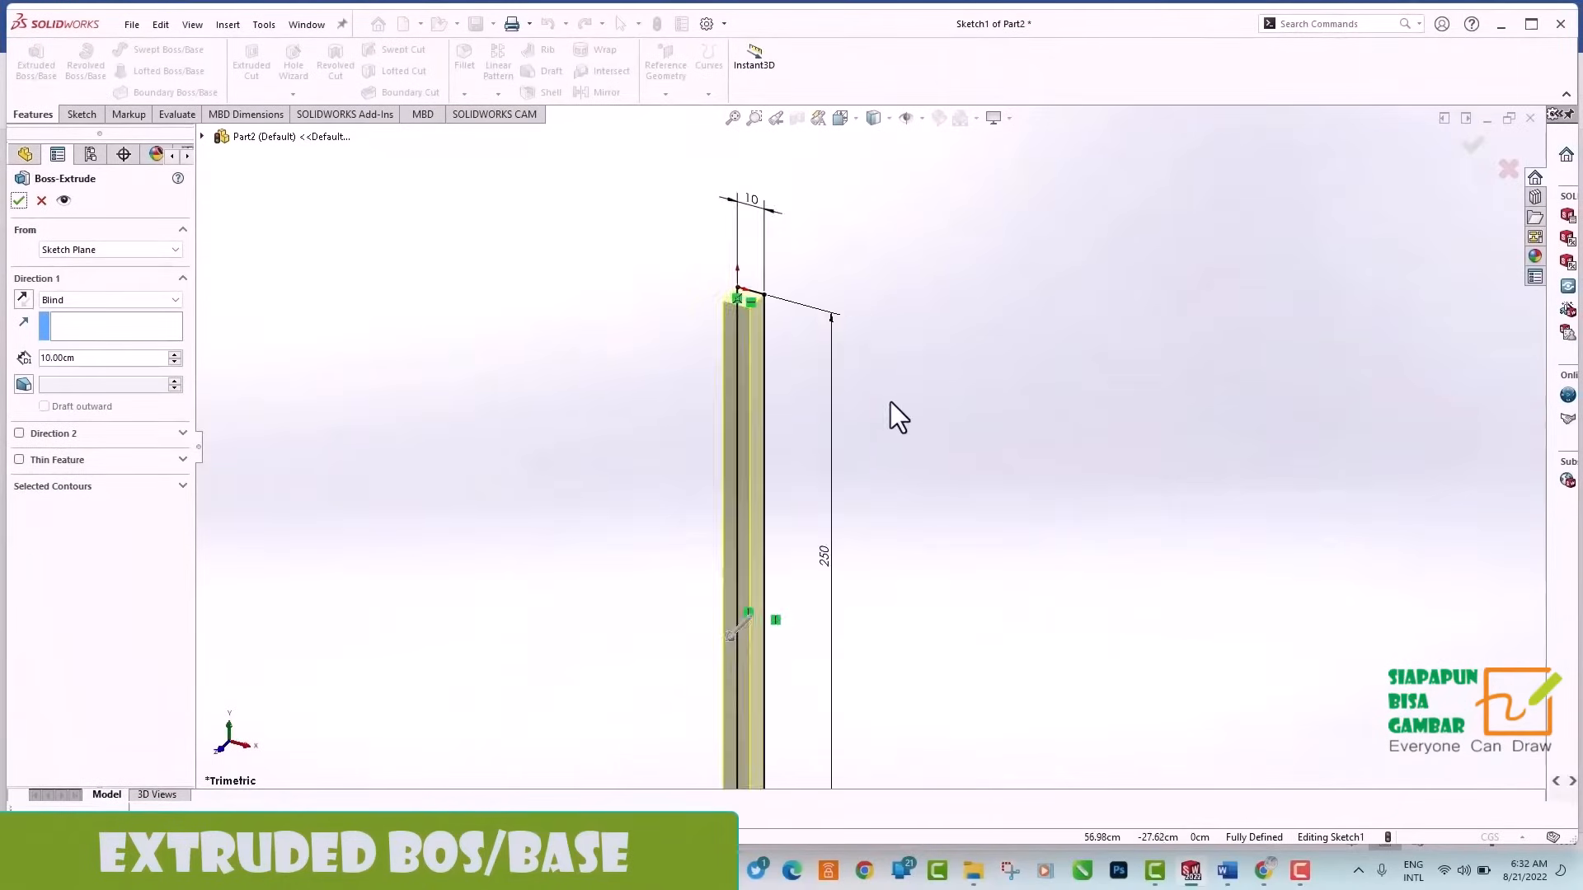
middle_click_drag(890, 413, 620, 445)
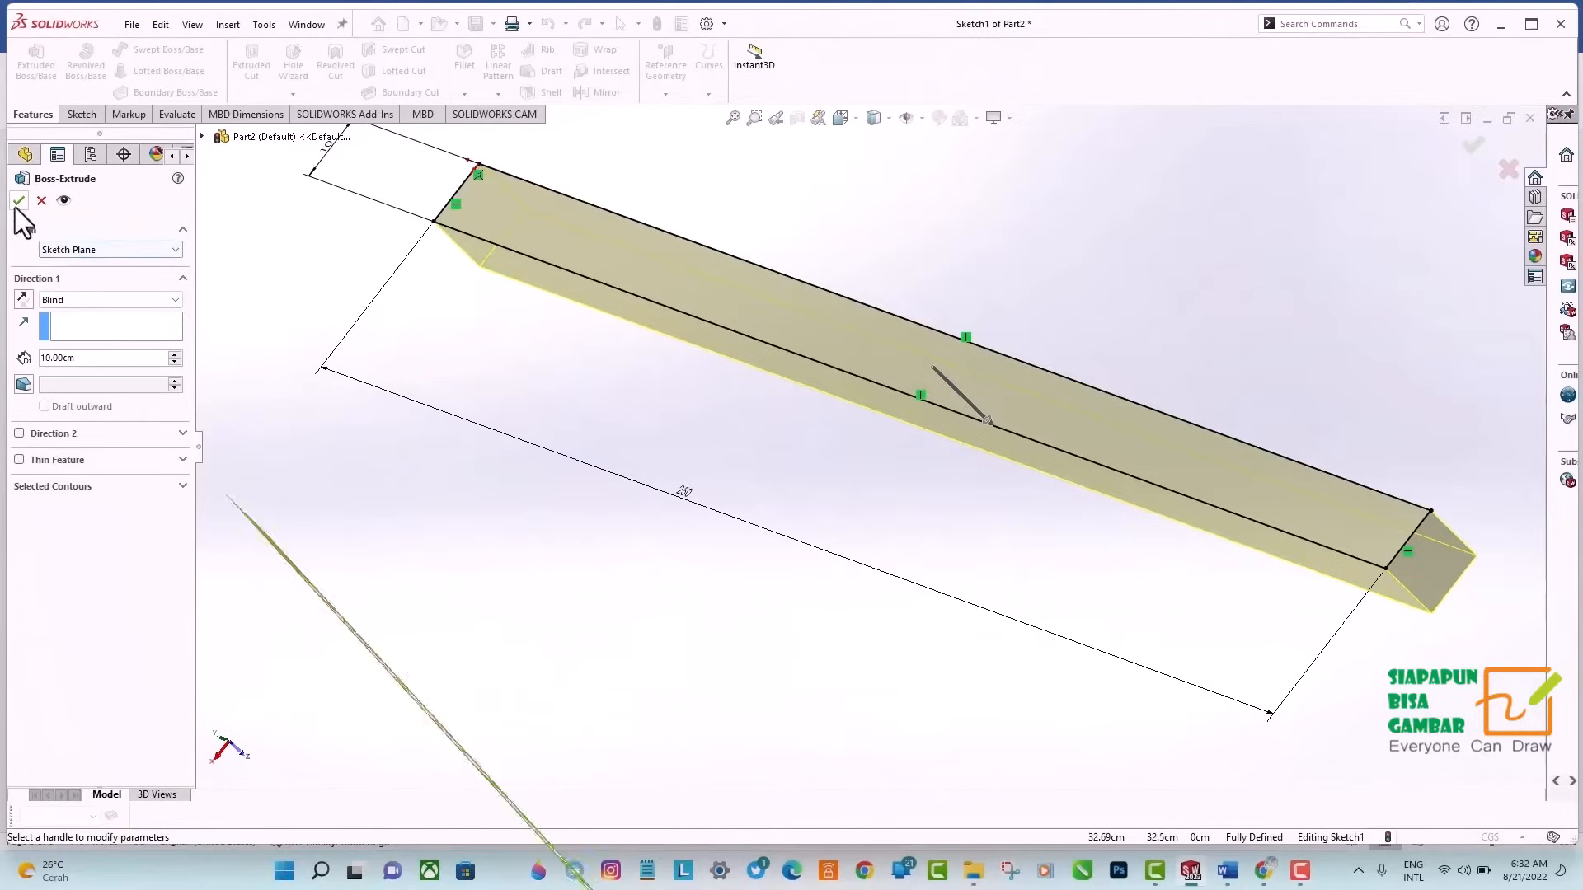
left_click(19, 201)
left_click(919, 163)
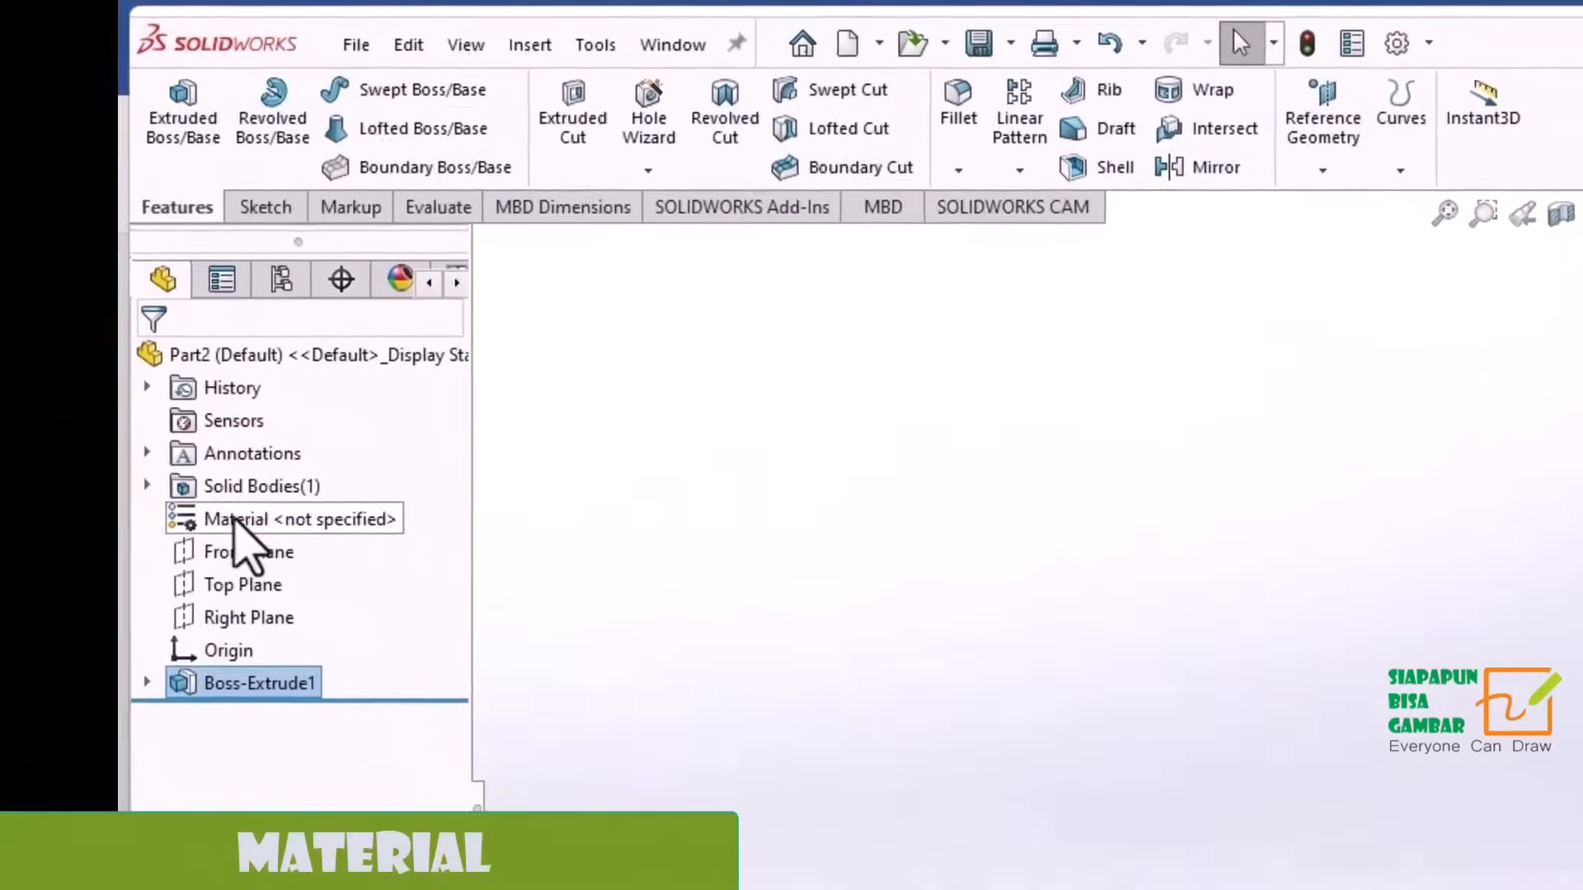
Assign the Balsa material from the Woods category of SOLIDWORKS Materials to the part.
left_click(92, 326)
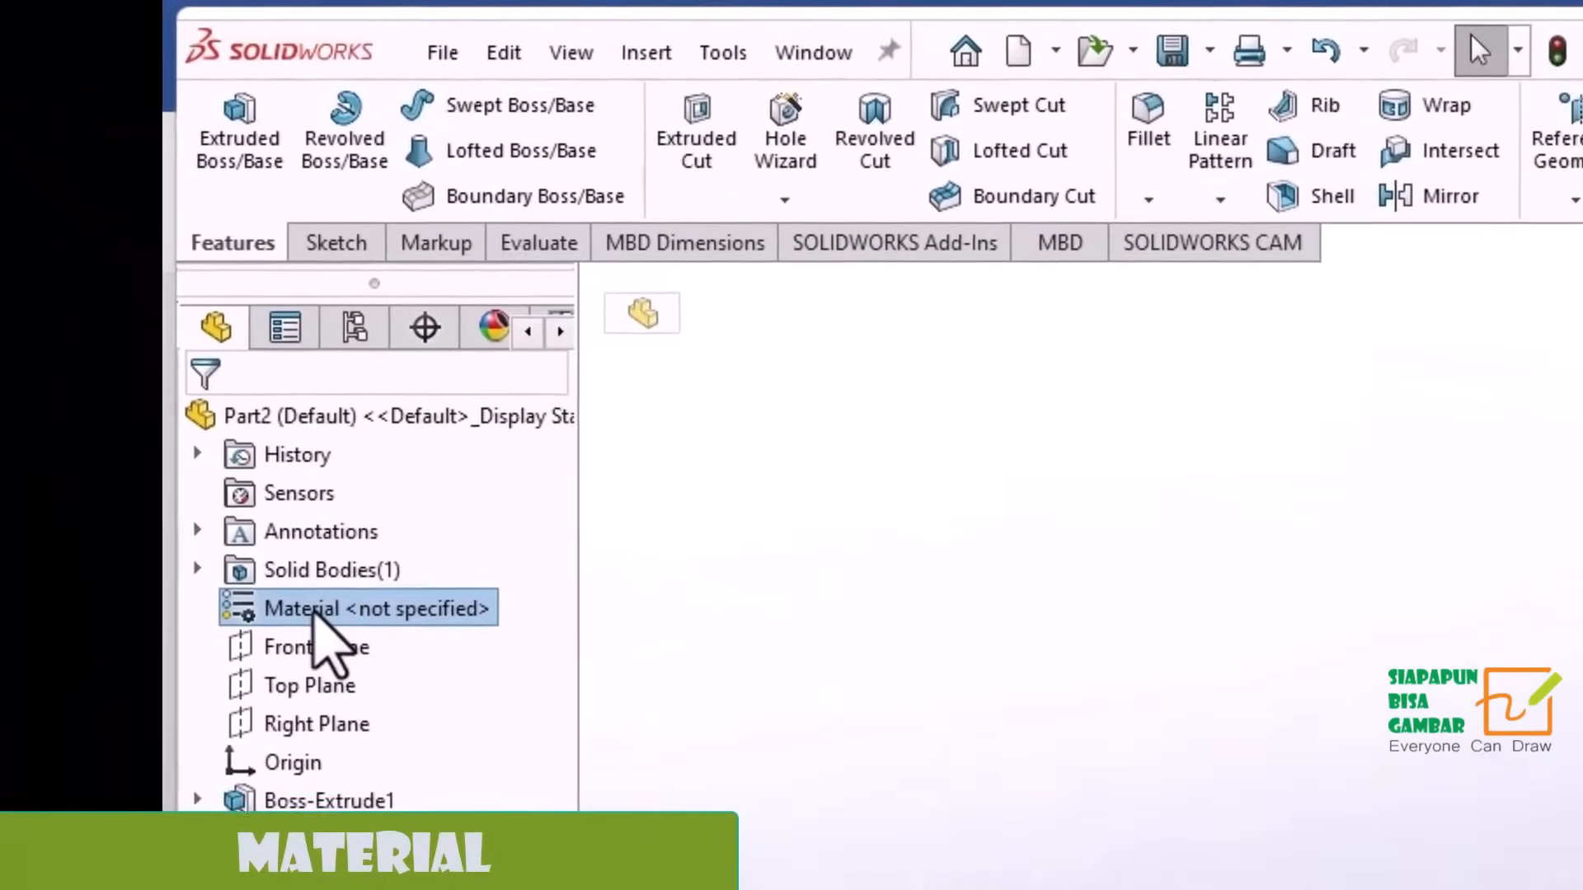
right_click(302, 573)
left_click(465, 644)
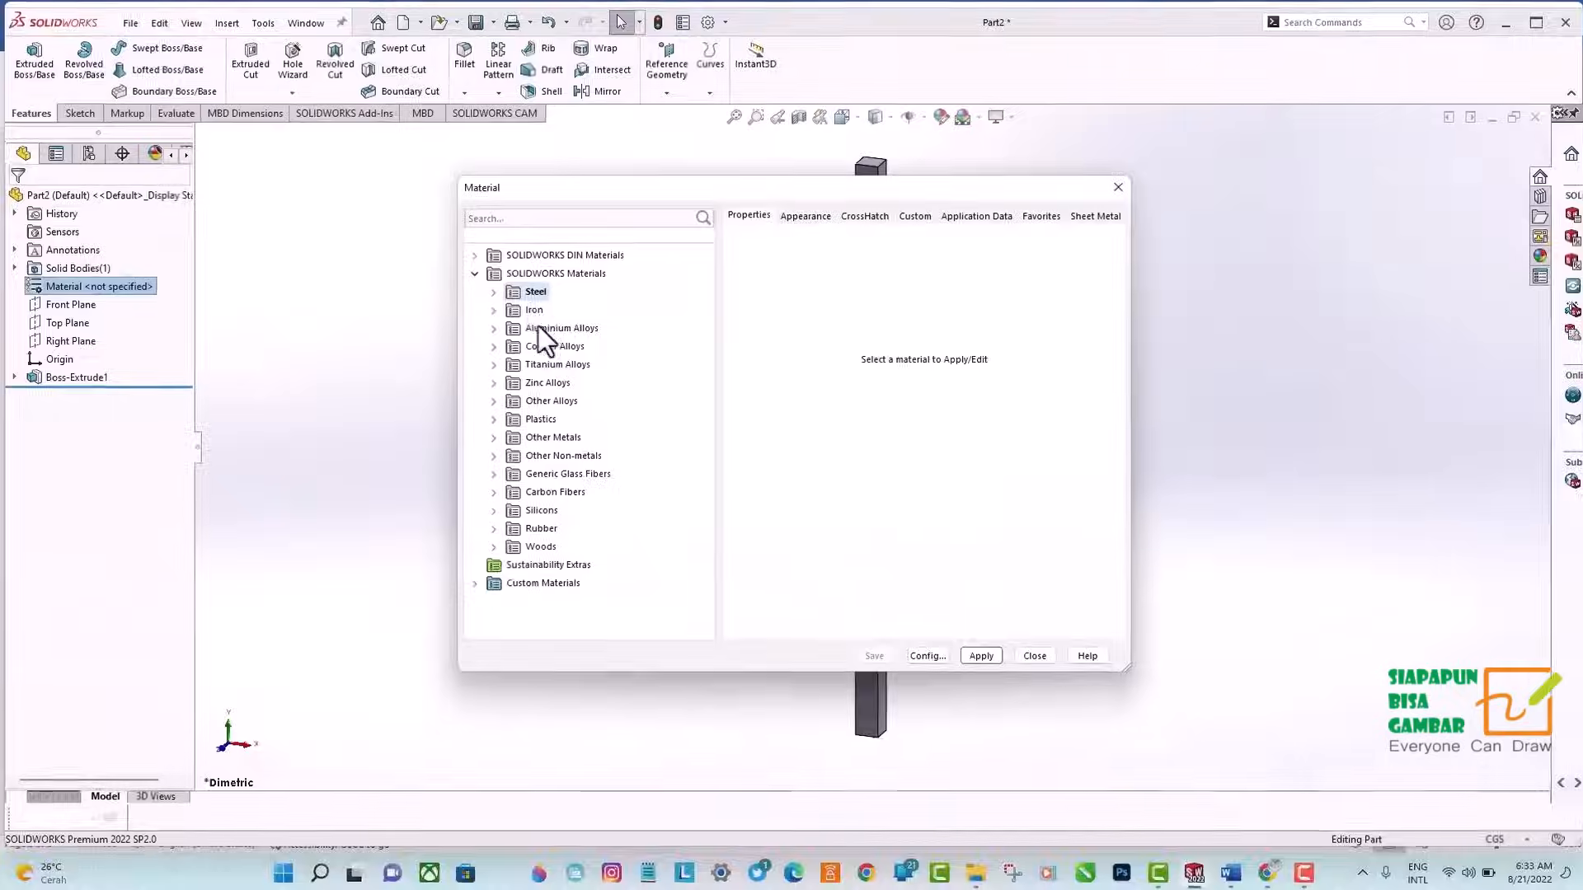
left_click(544, 706)
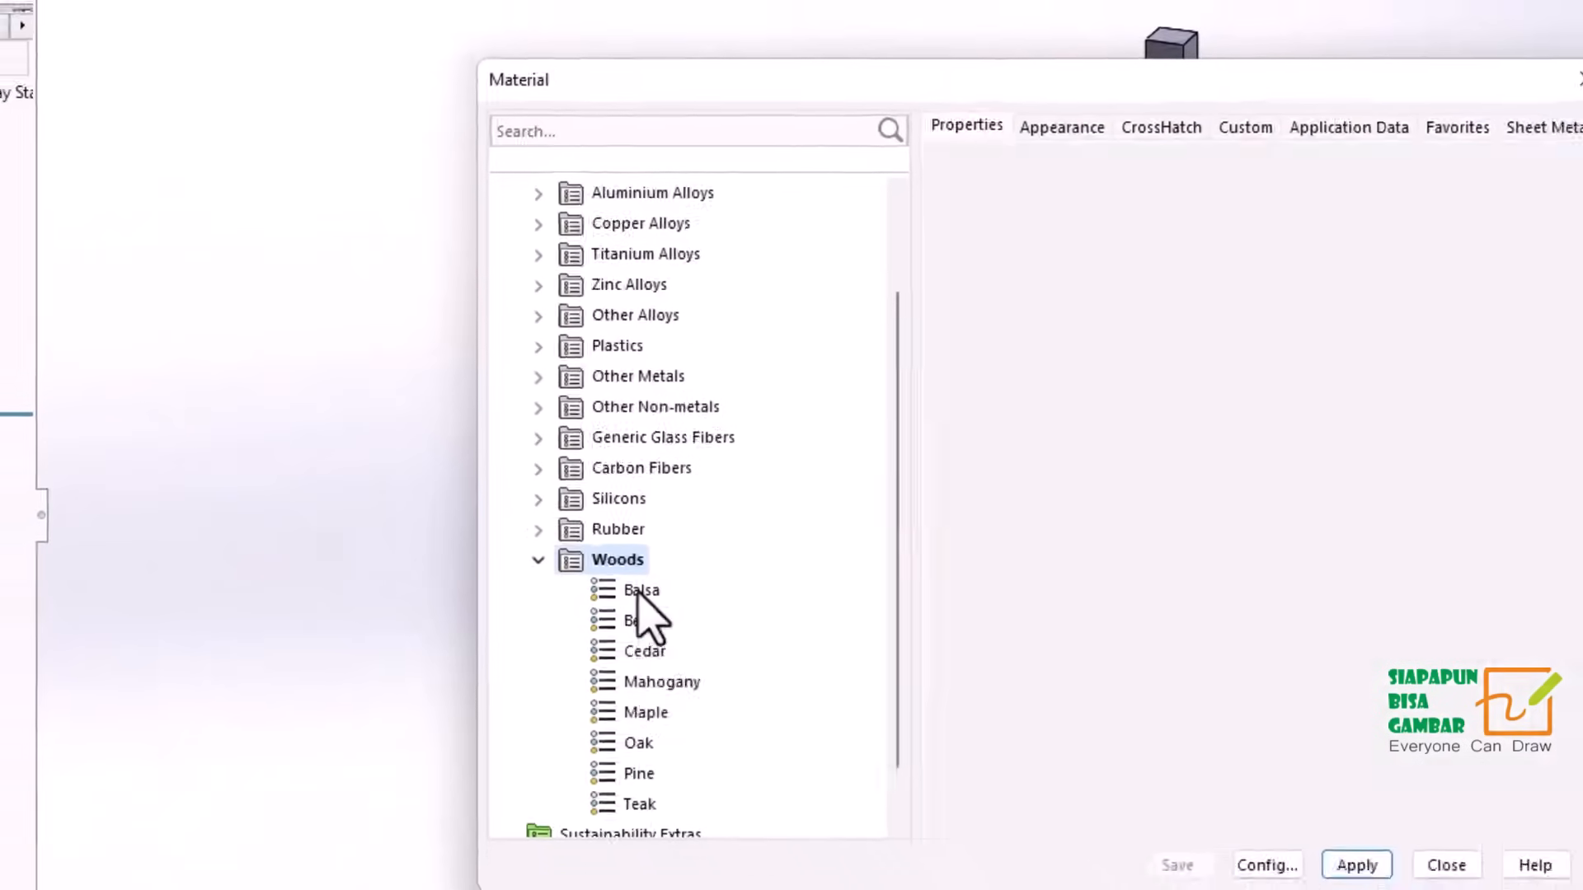
left_click(651, 608)
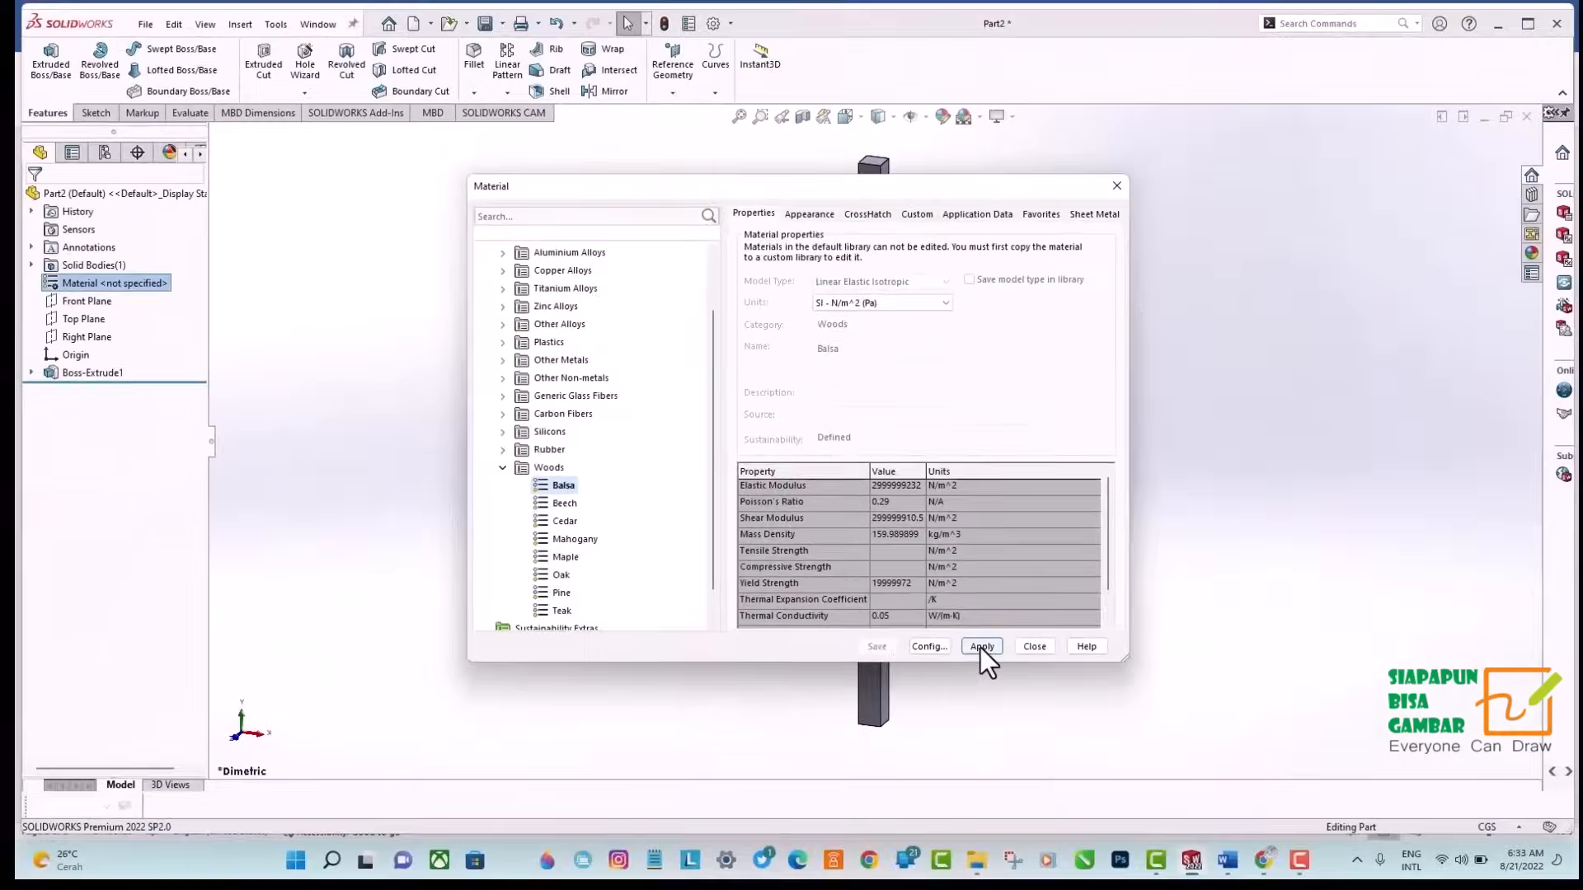
left_click(1035, 646)
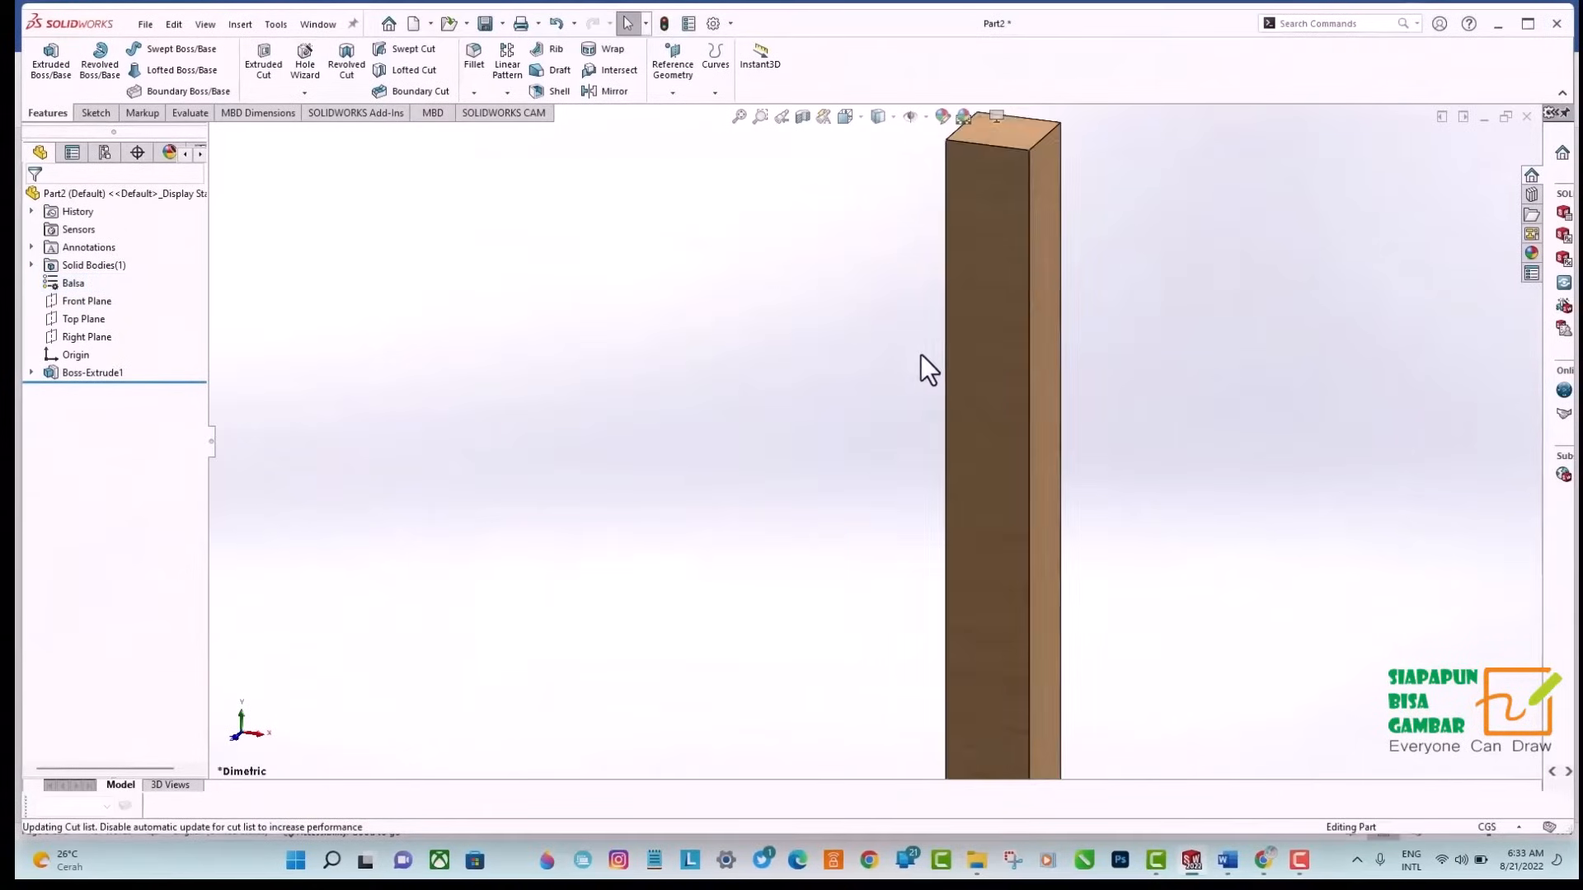
Examine the wooden post from another angle and look at the display style options.
middle_click_drag(894, 378, 862, 148)
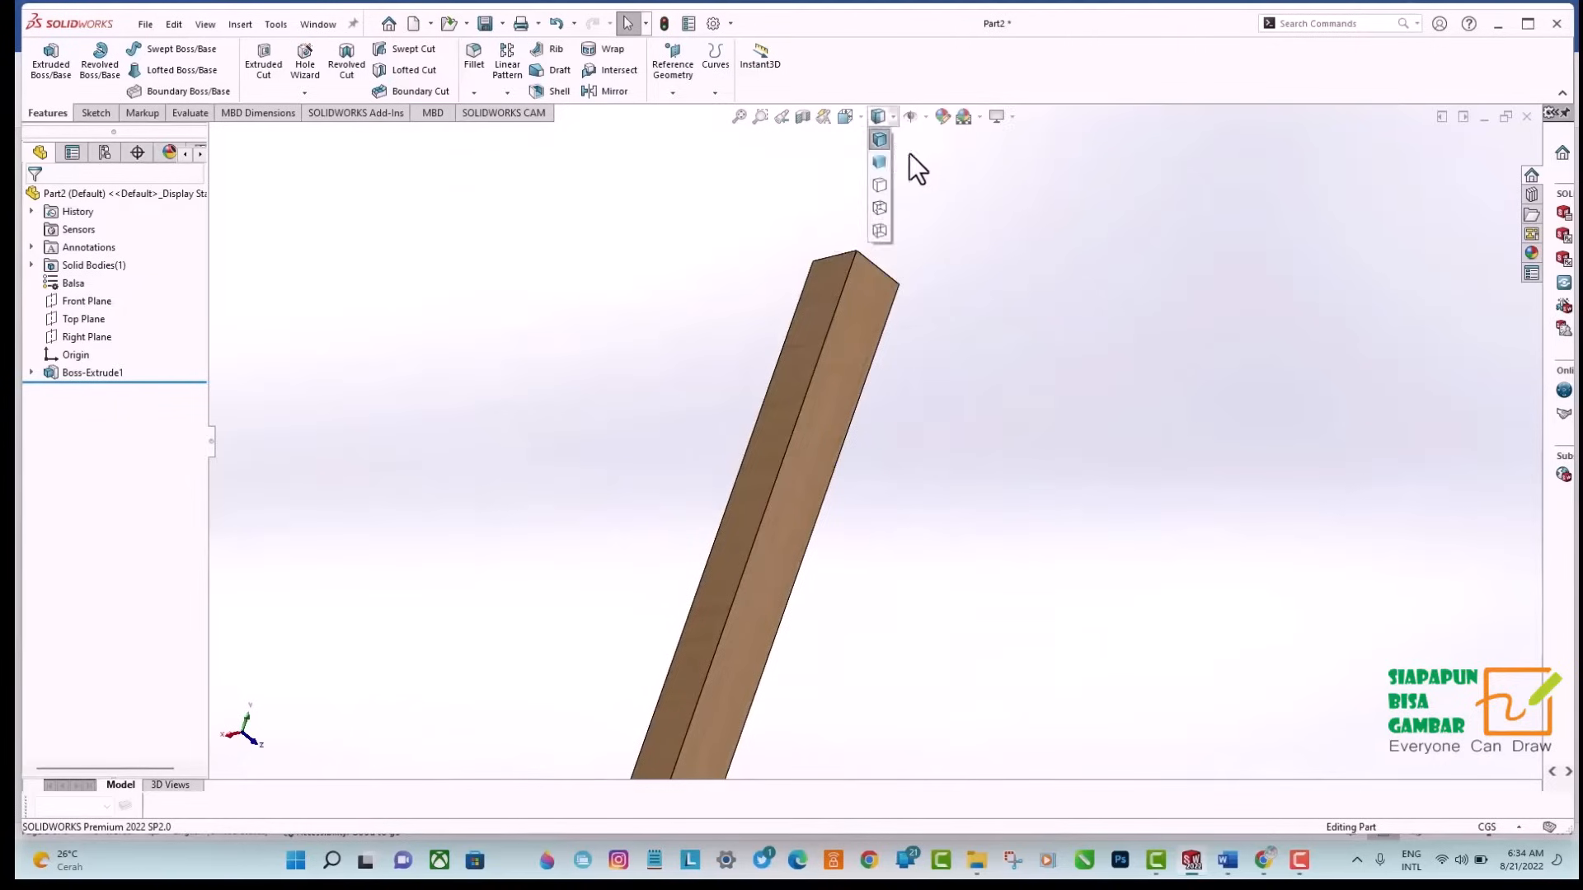
left_click(937, 164)
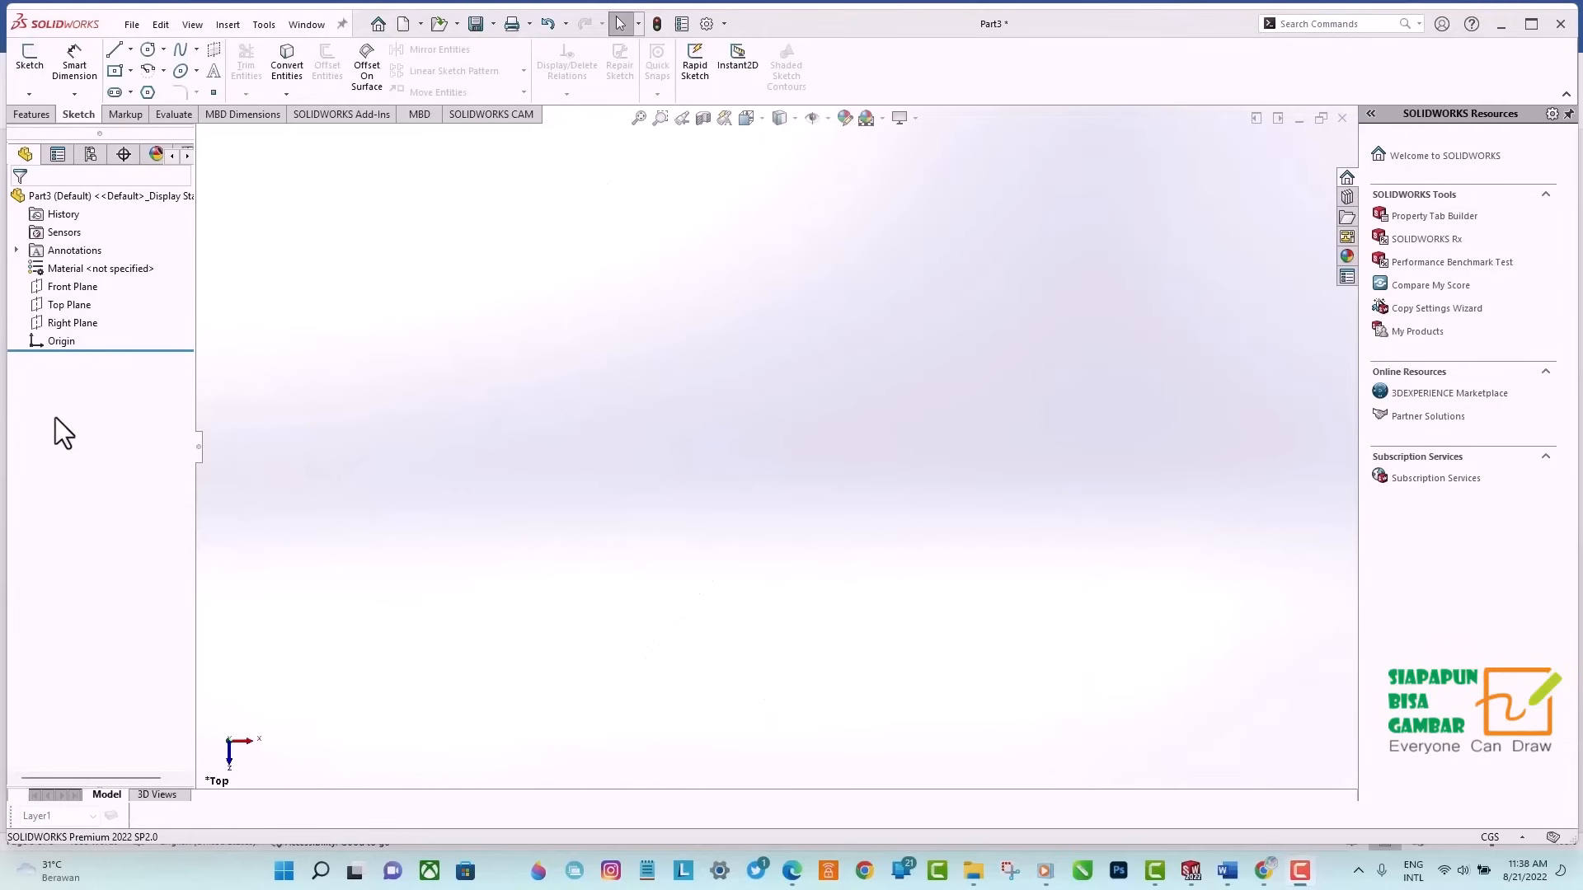
Start a sketch on the Top Plane and draw a center rectangle about 9 cm wide around the origin.
left_click(83, 279)
left_click(79, 259)
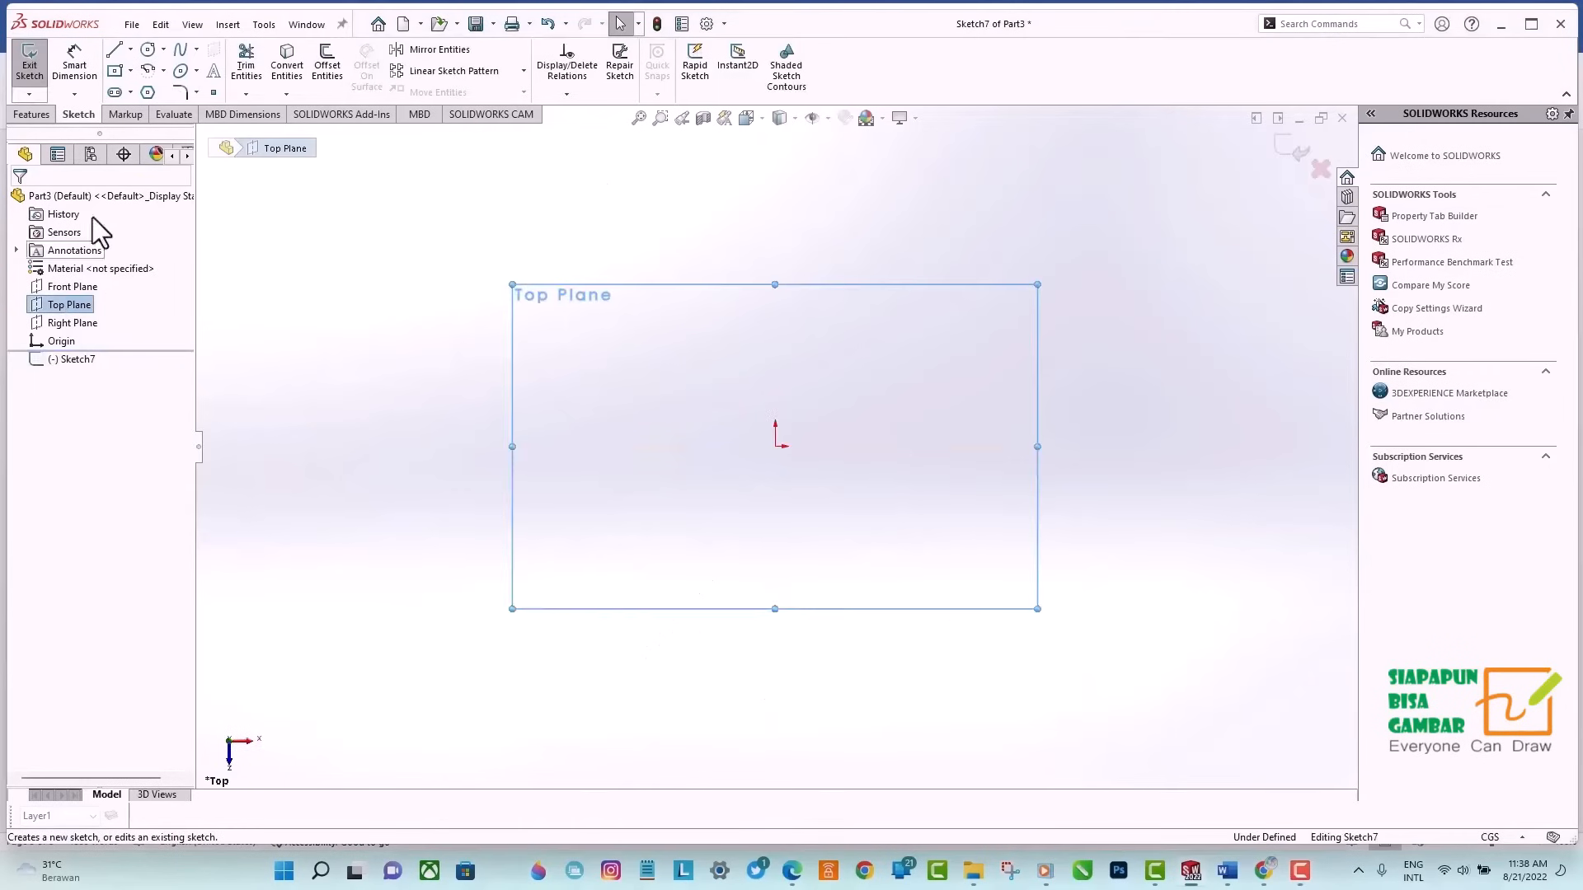
left_click(114, 70)
left_click(904, 569)
Dimension the center rectangle's top edge and right side to 300 cm each and exit the sketch.
left_click(73, 70)
left_click(727, 325)
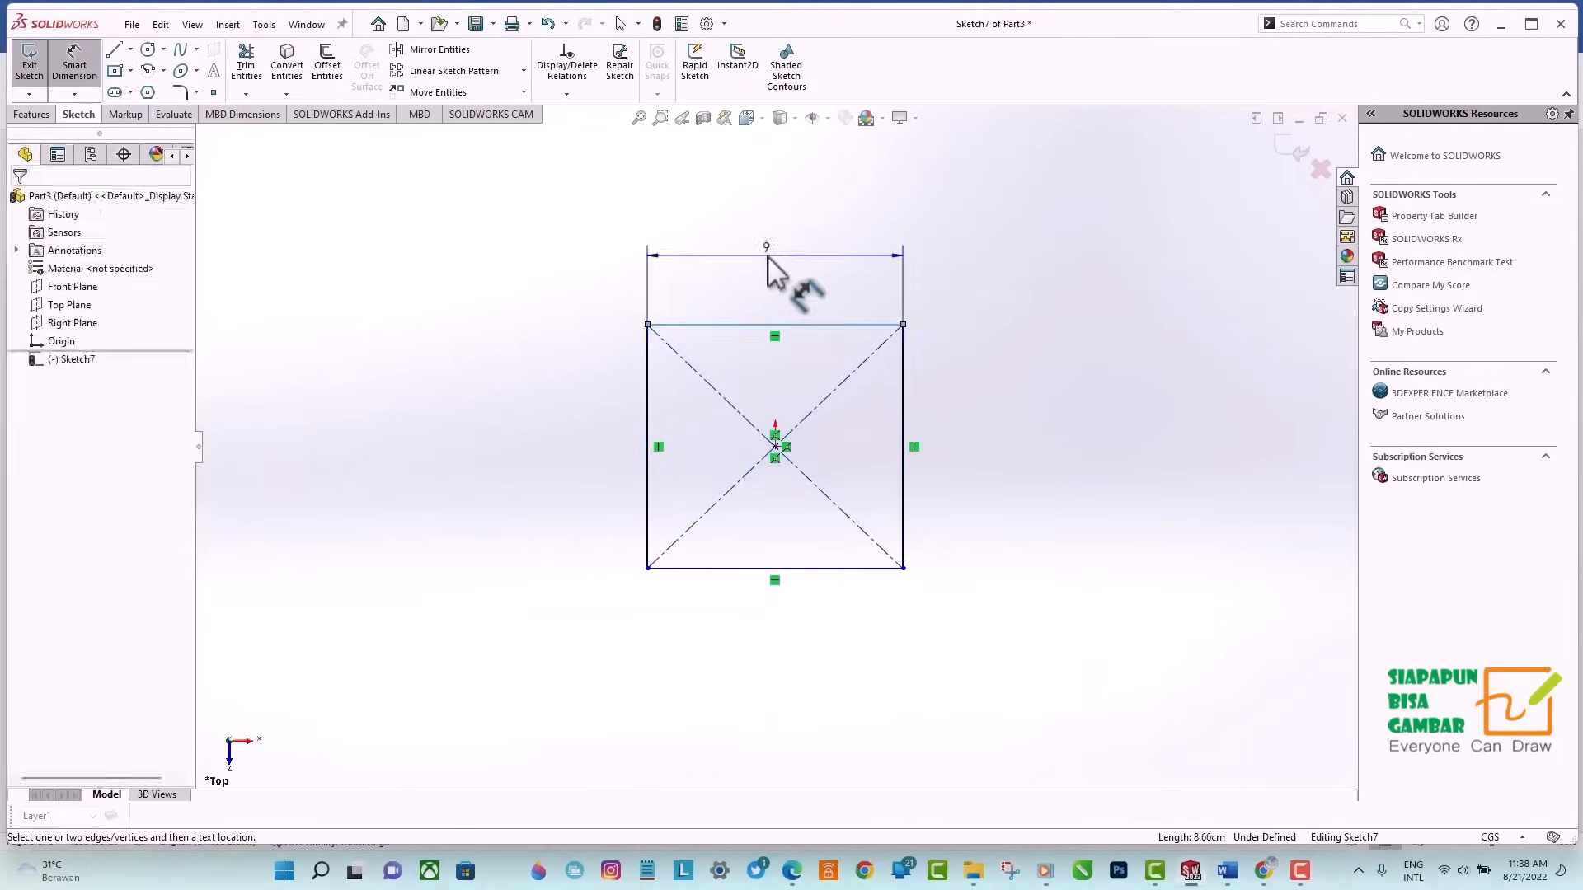
left_click(768, 255)
type("300")
left_click(697, 234)
left_click(905, 459)
left_click(986, 441)
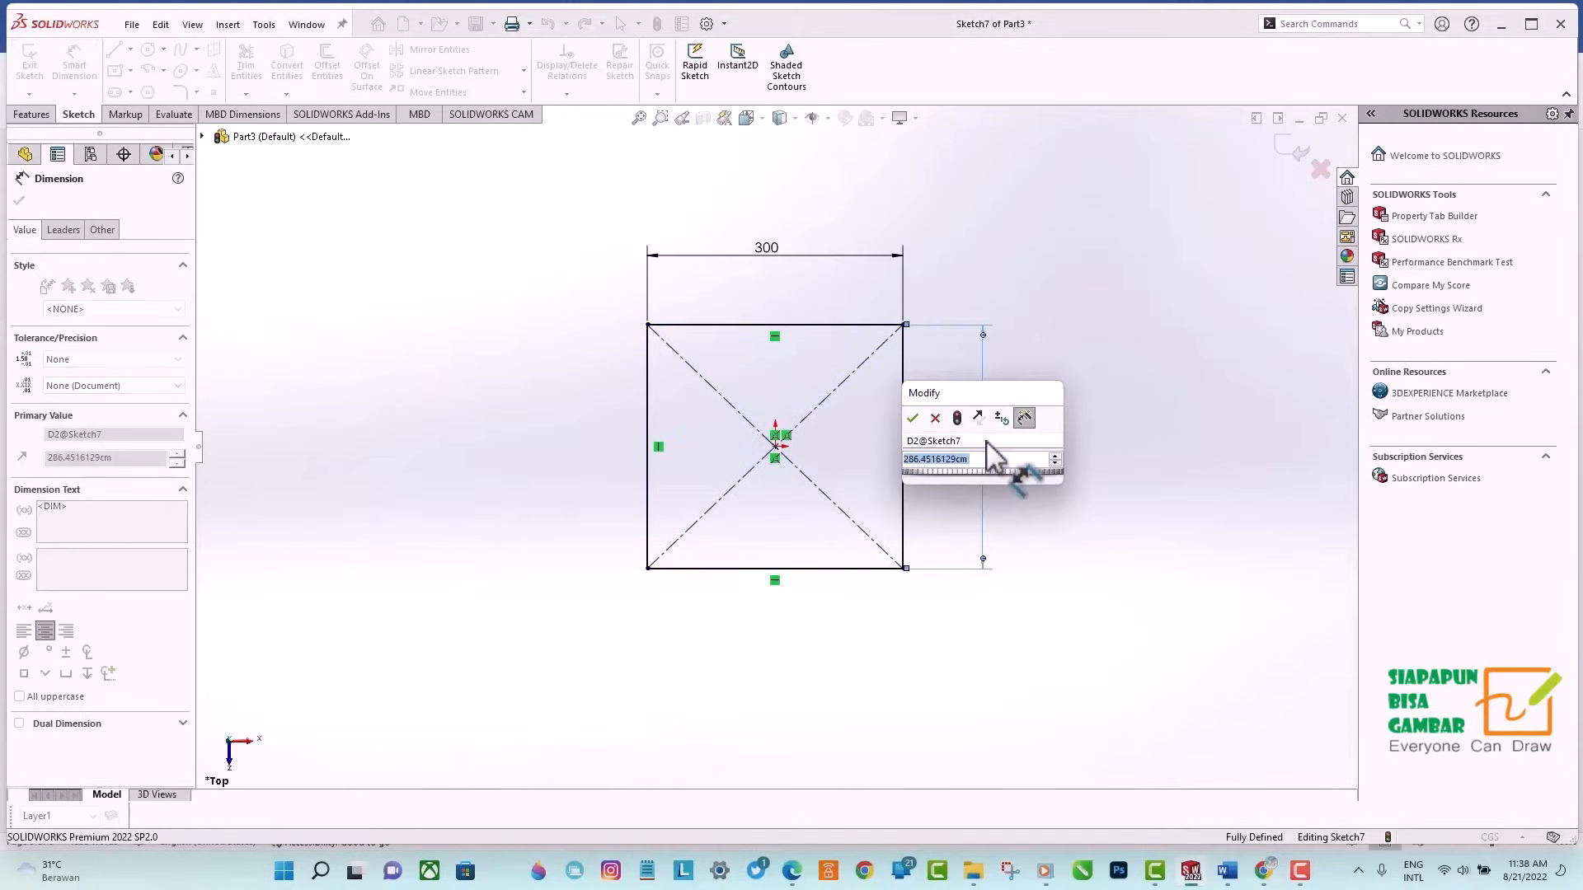
type("300")
key("Return")
left_click(19, 201)
left_click(1295, 151)
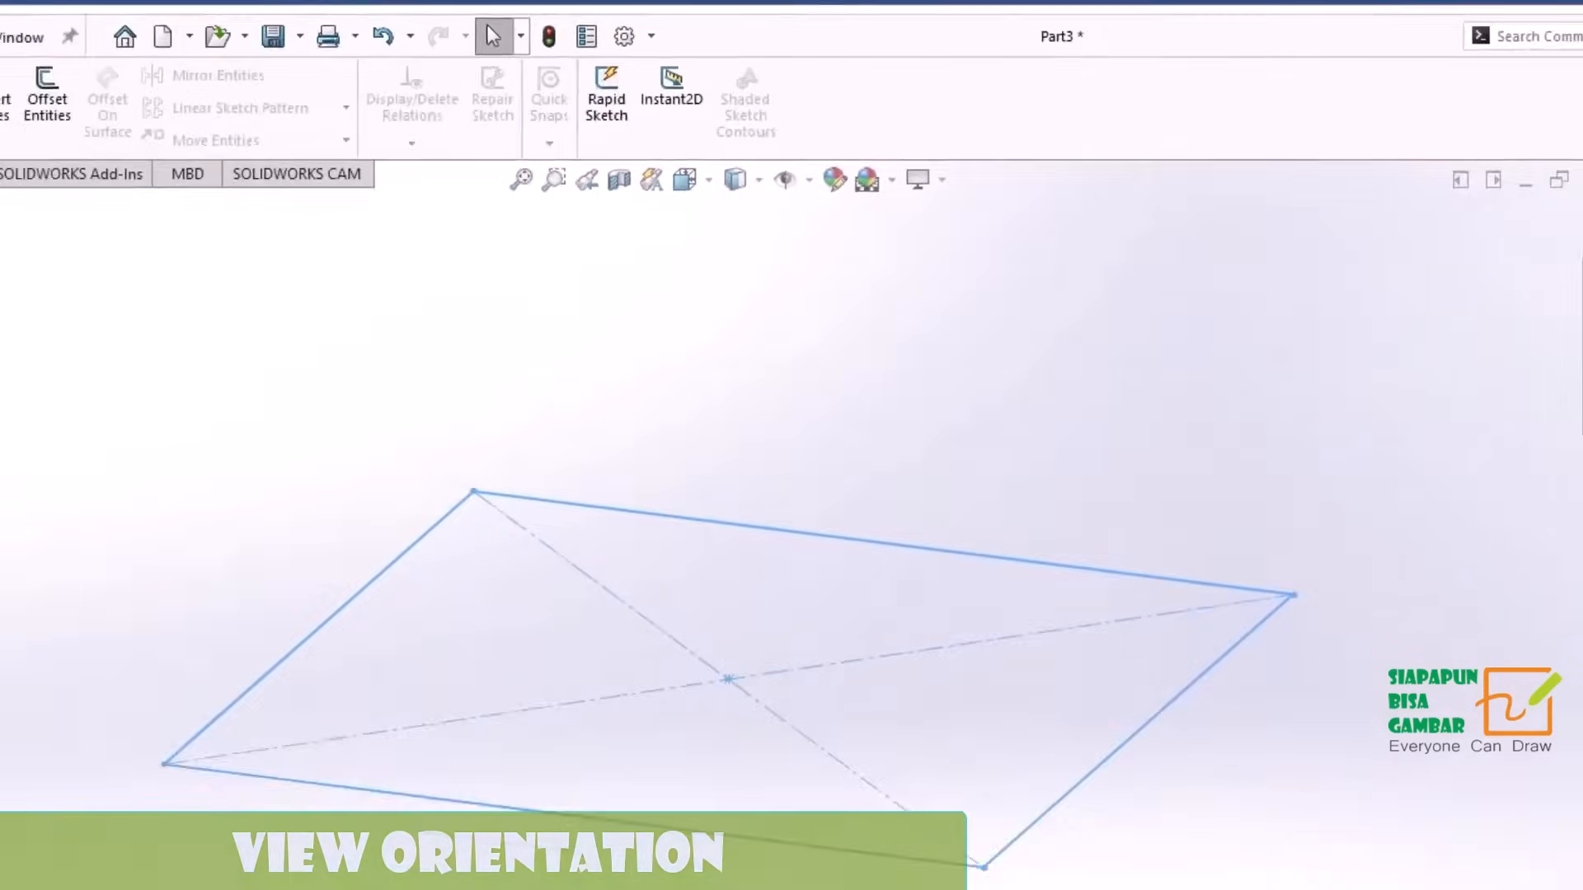
Create a reference plane offset 80 cm above the Top Plane.
left_click(364, 234)
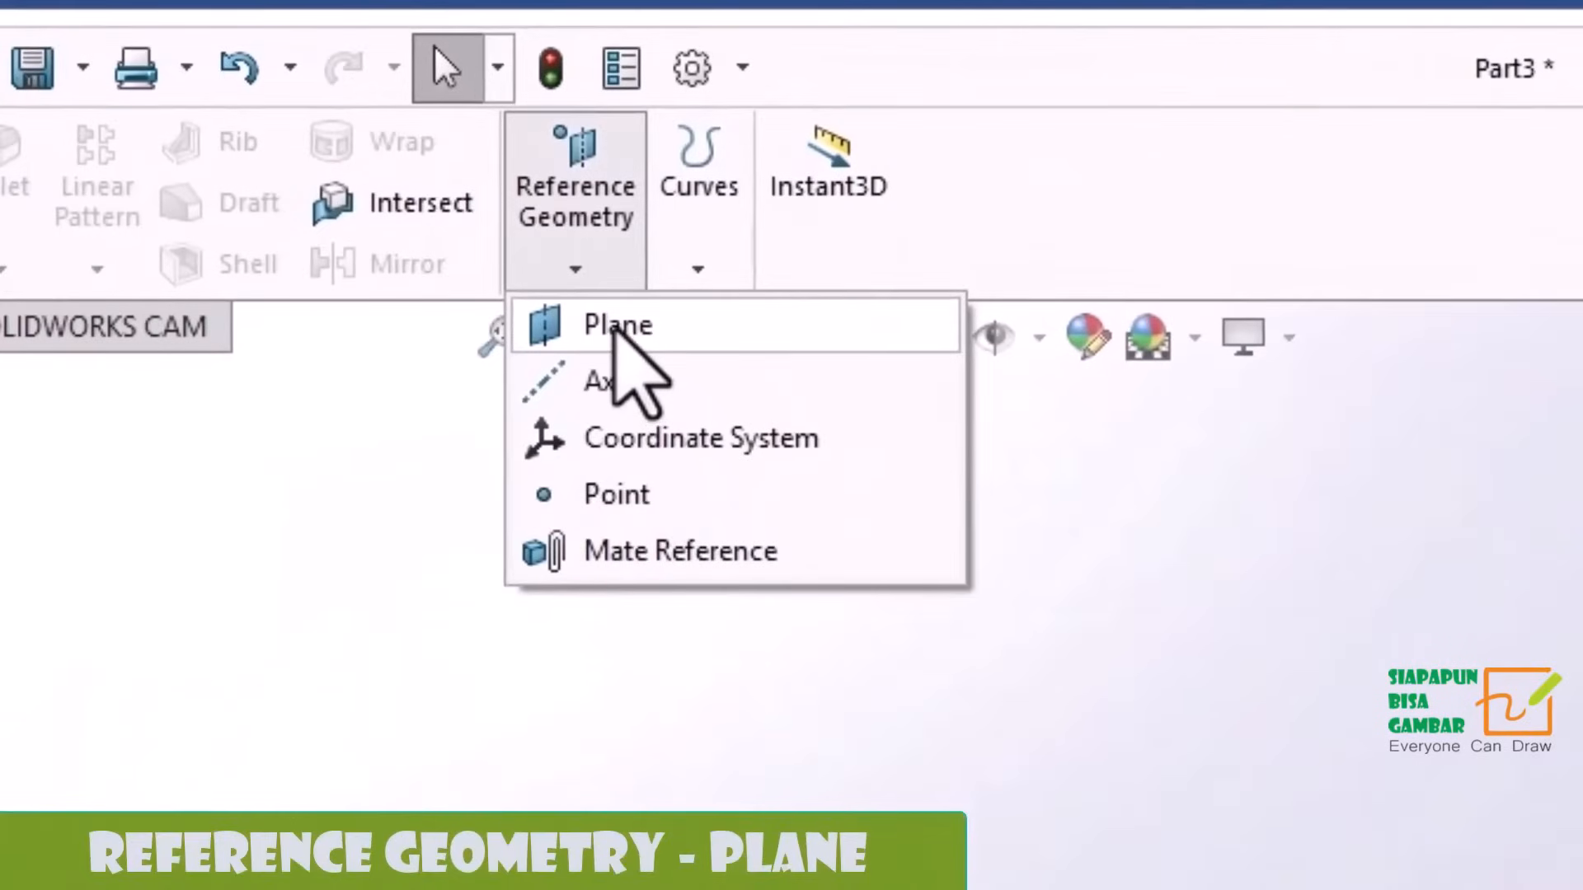
left_click(614, 328)
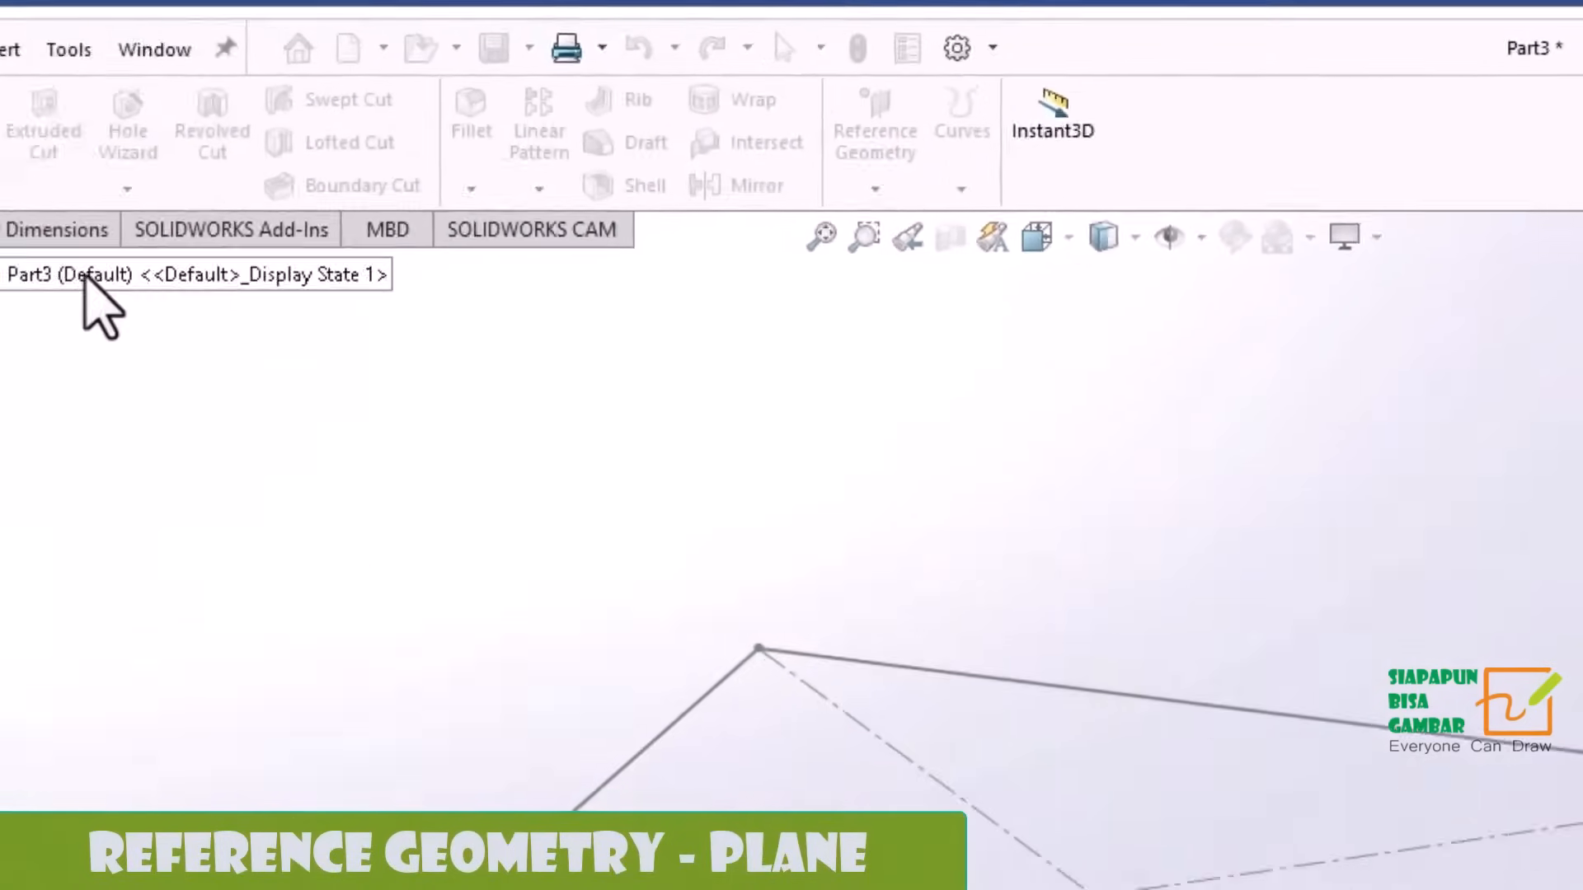
left_click(56, 509)
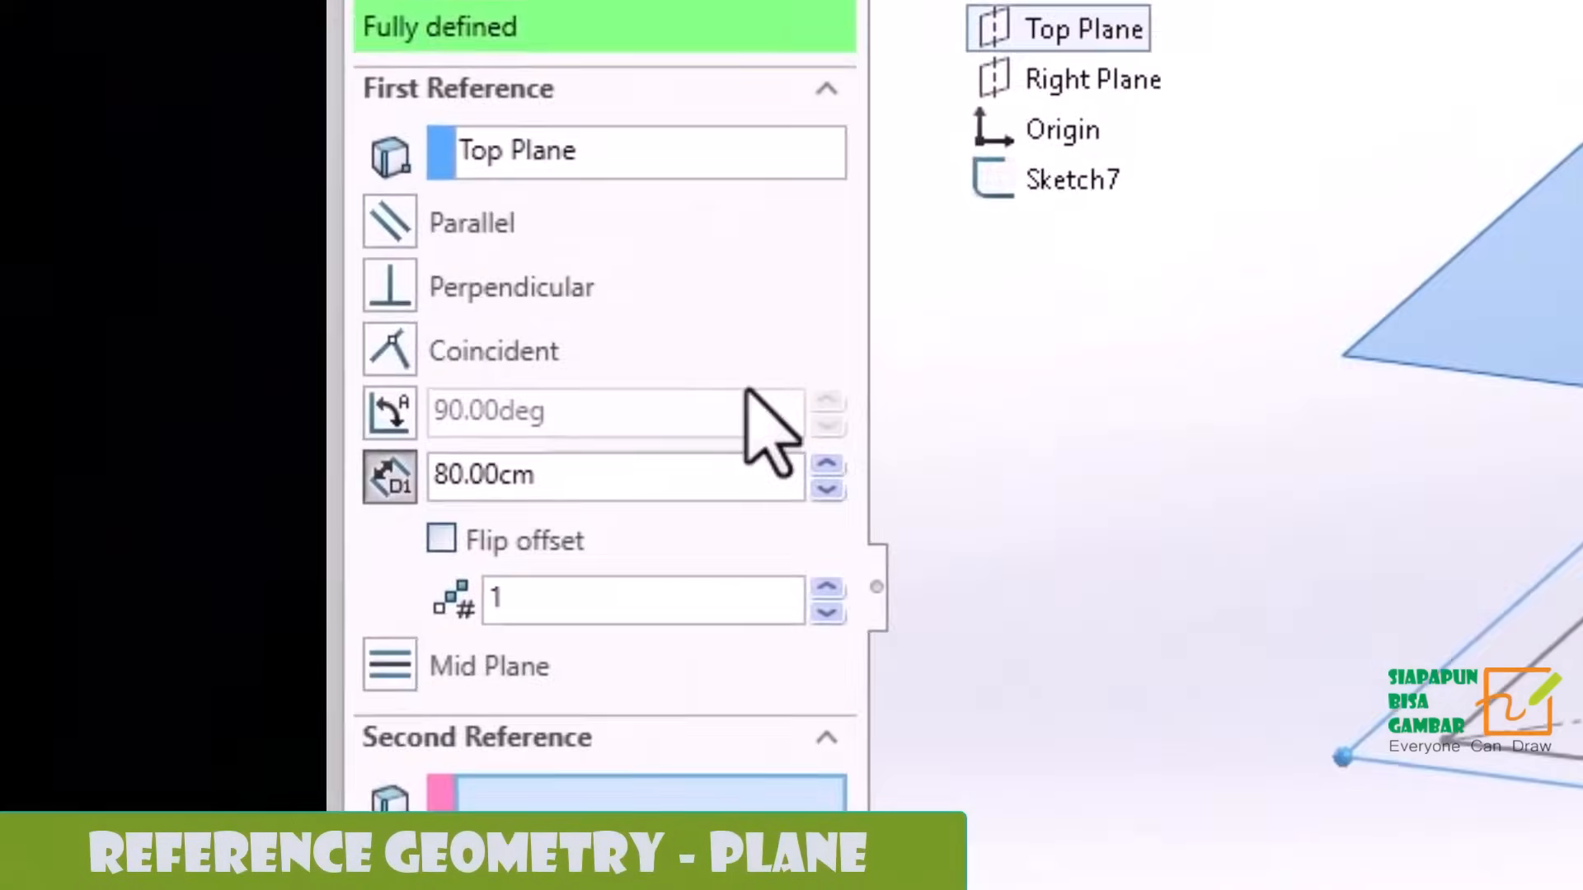
double_click(569, 476)
type("80")
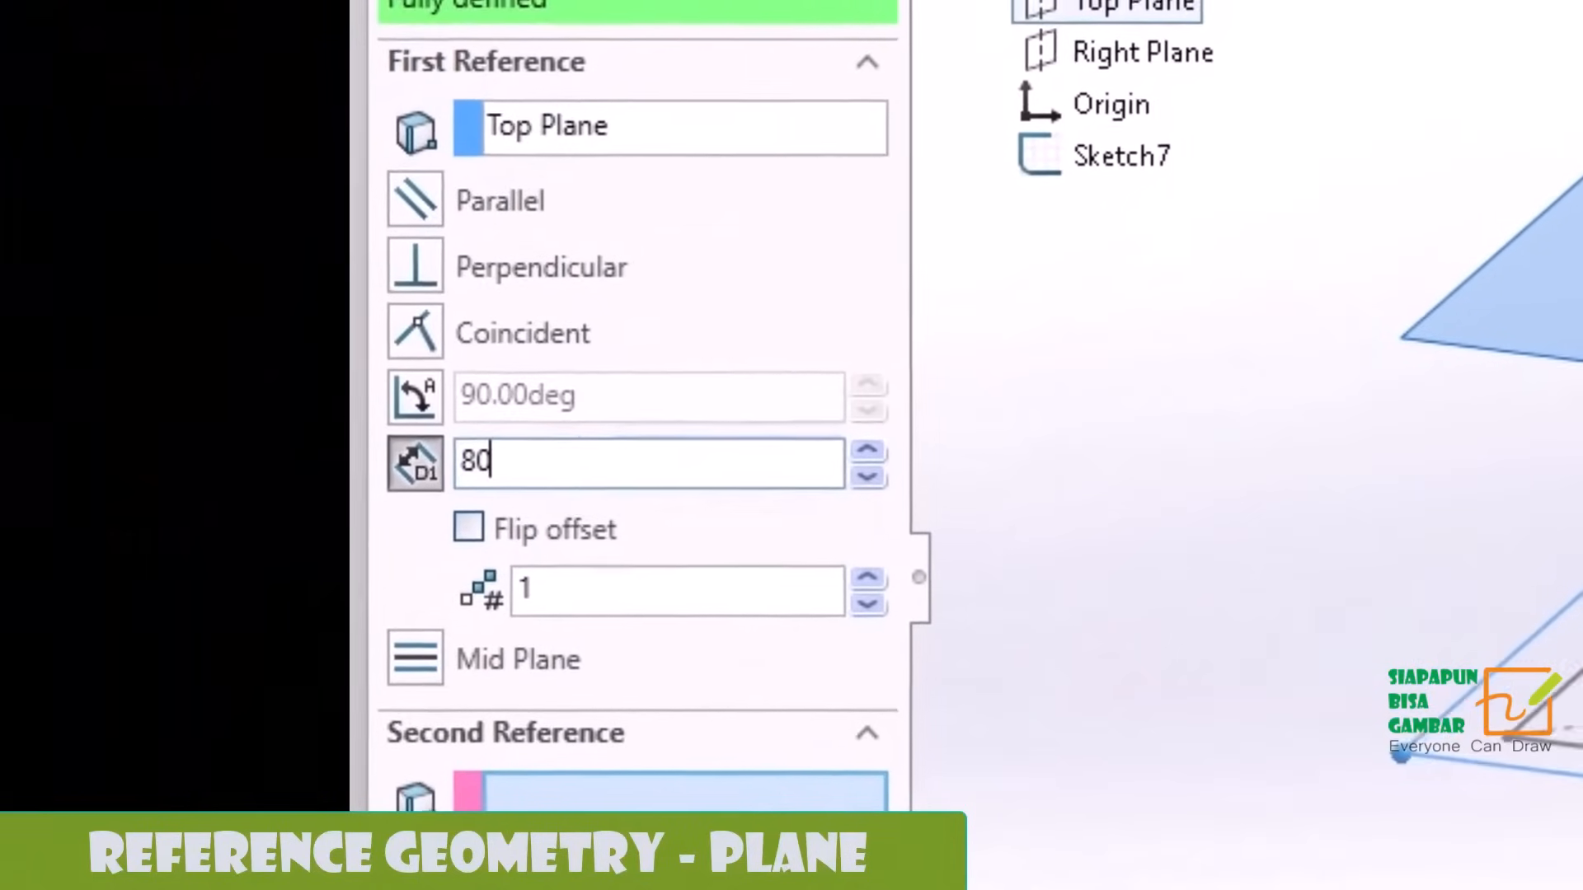
key("Return")
left_click(354, 3)
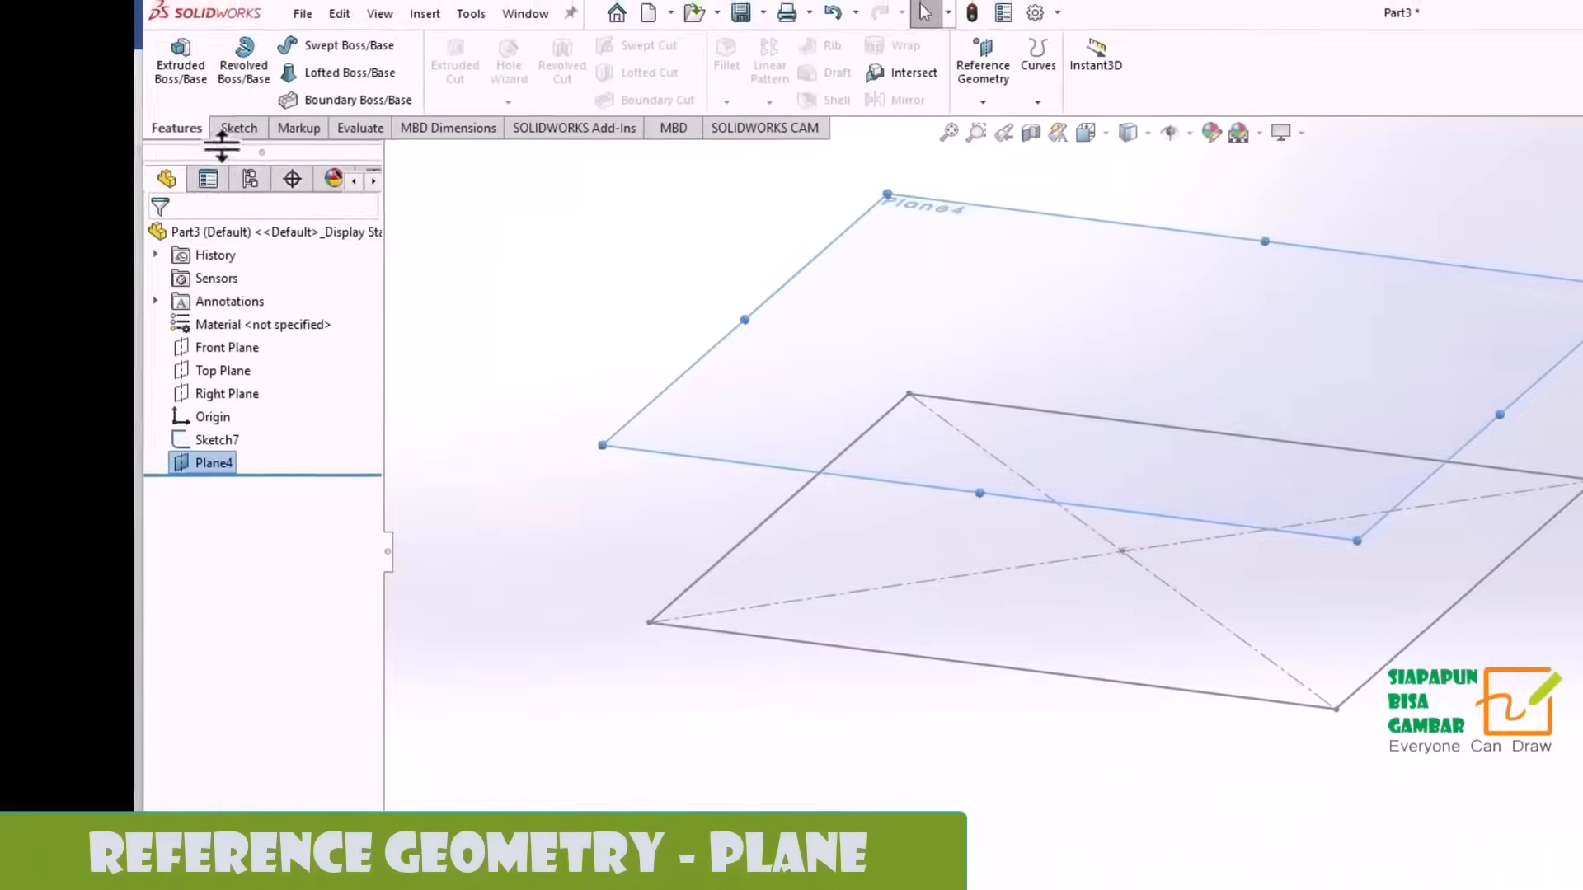
Start a sketch on the new offset plane and place a sketch point at the origin.
left_click(363, 101)
left_click(1042, 526)
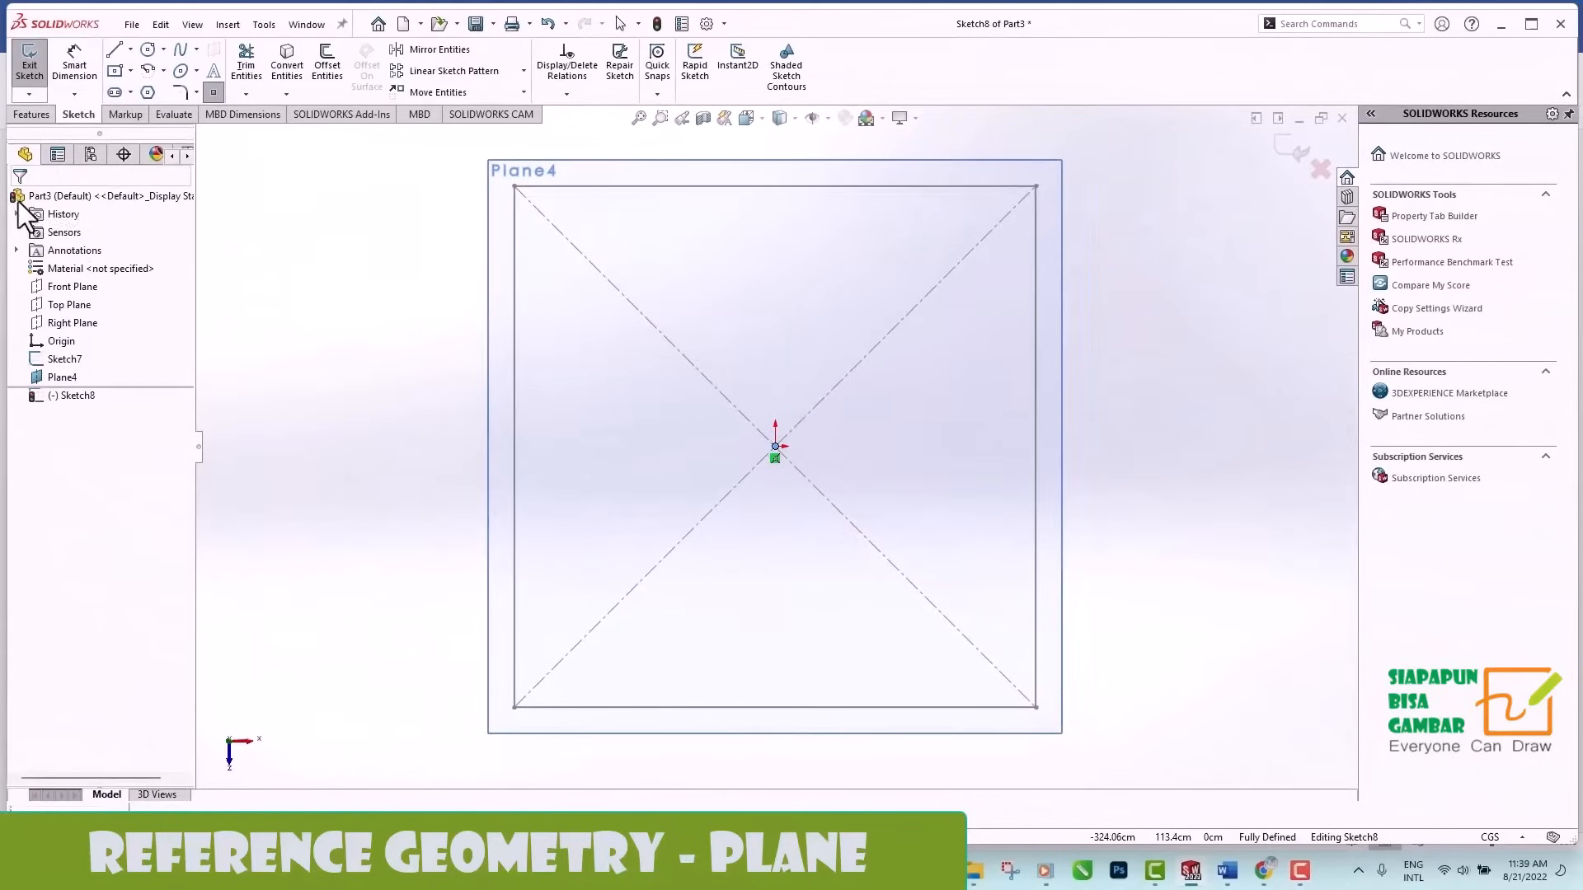
Exit the point sketch and loft the square base sketch up to the apex point to form a solid pyramid.
left_click(820, 178)
left_click(31, 114)
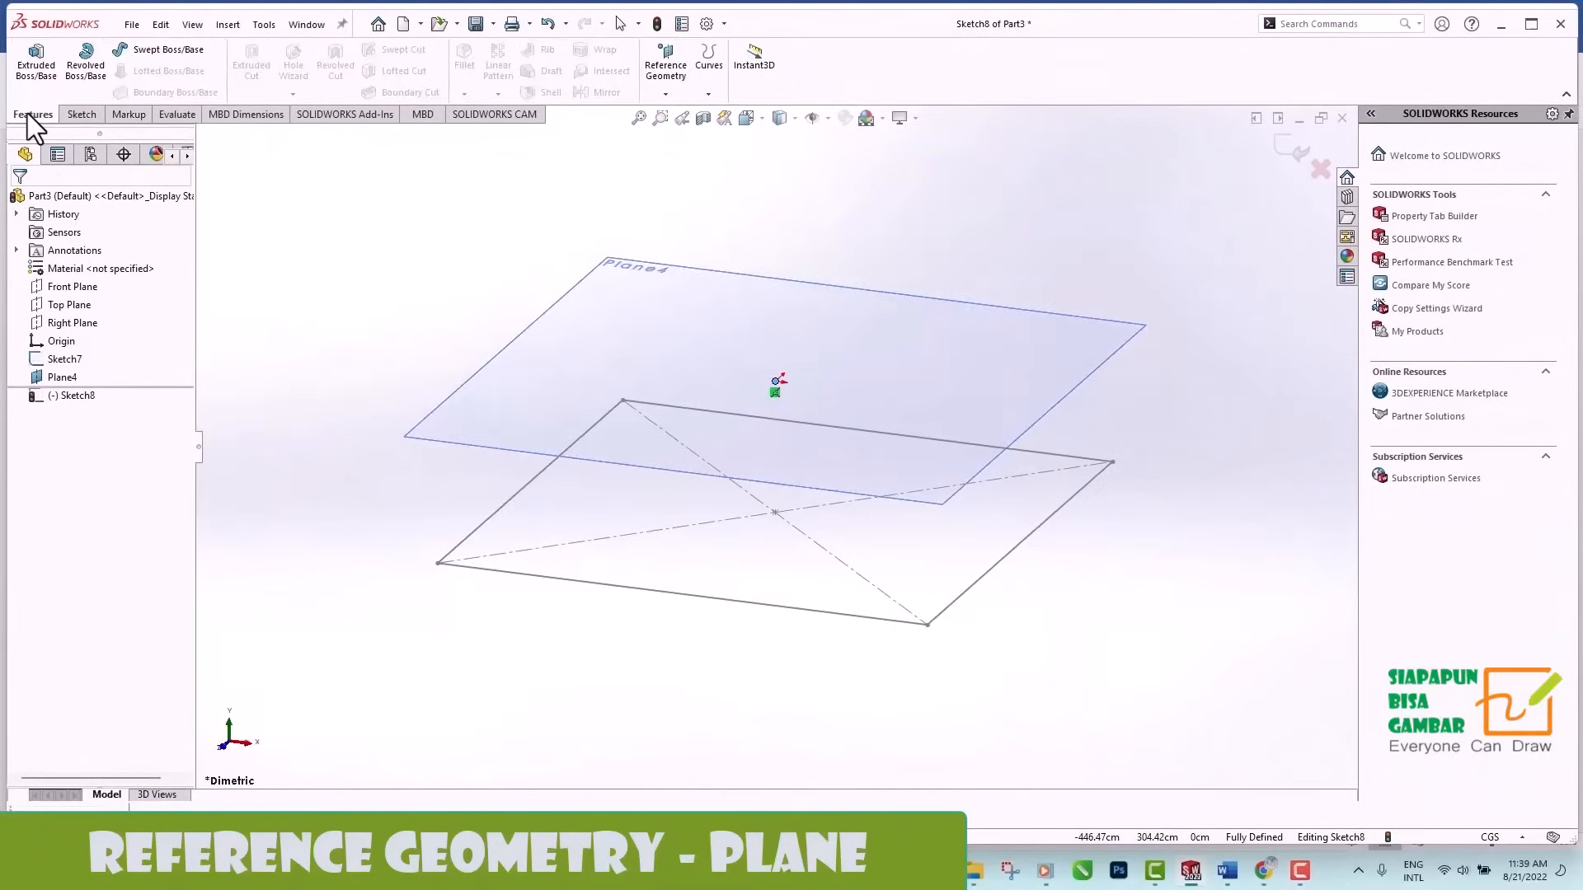
left_click(1296, 148)
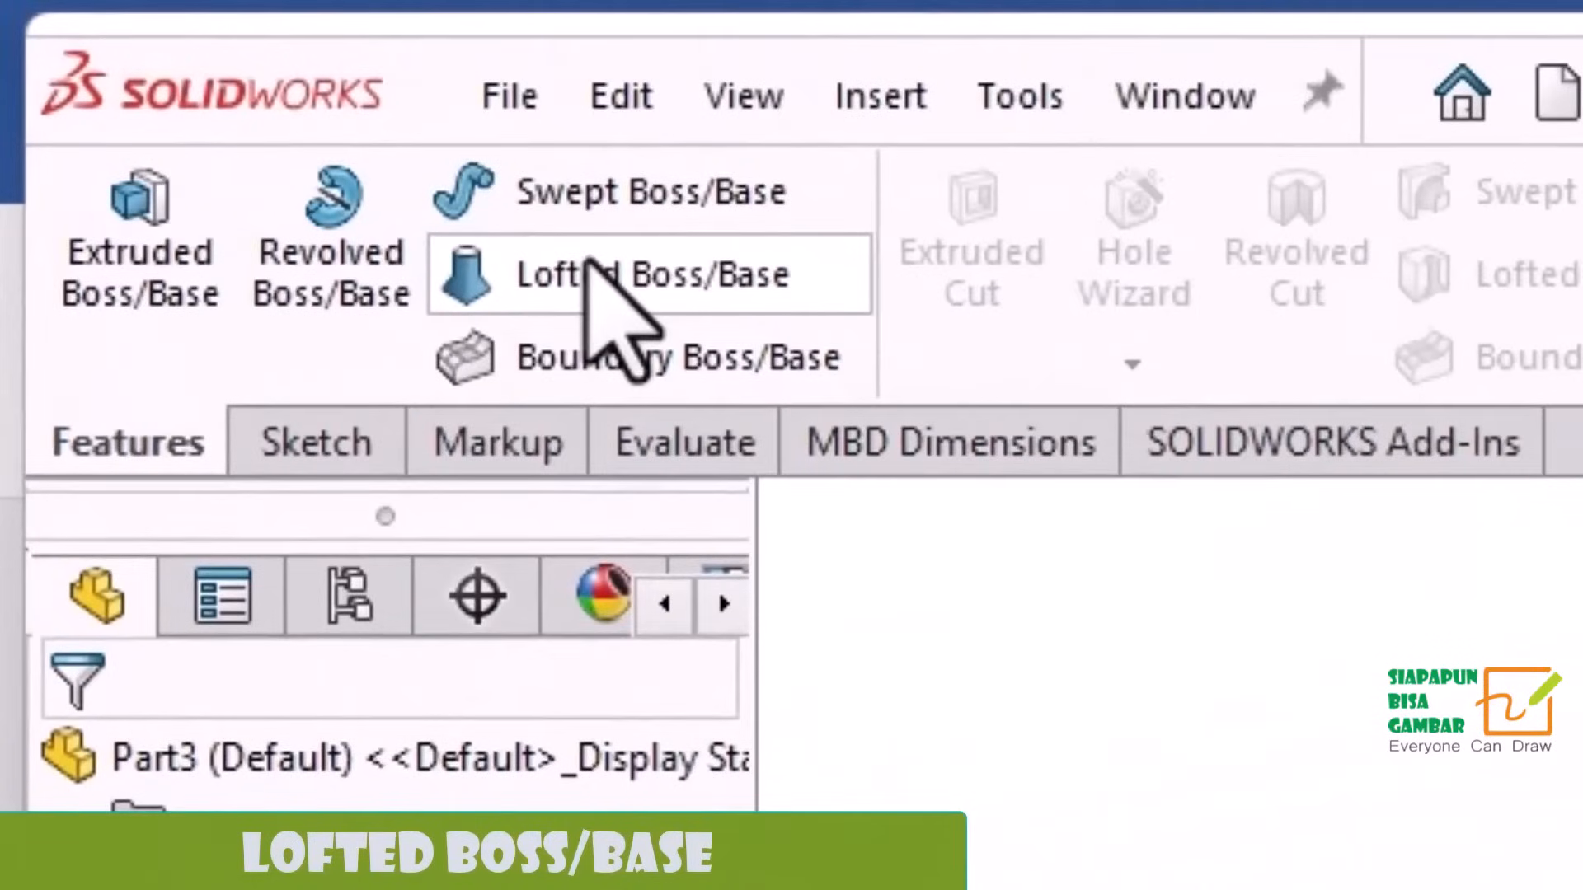
left_click(587, 264)
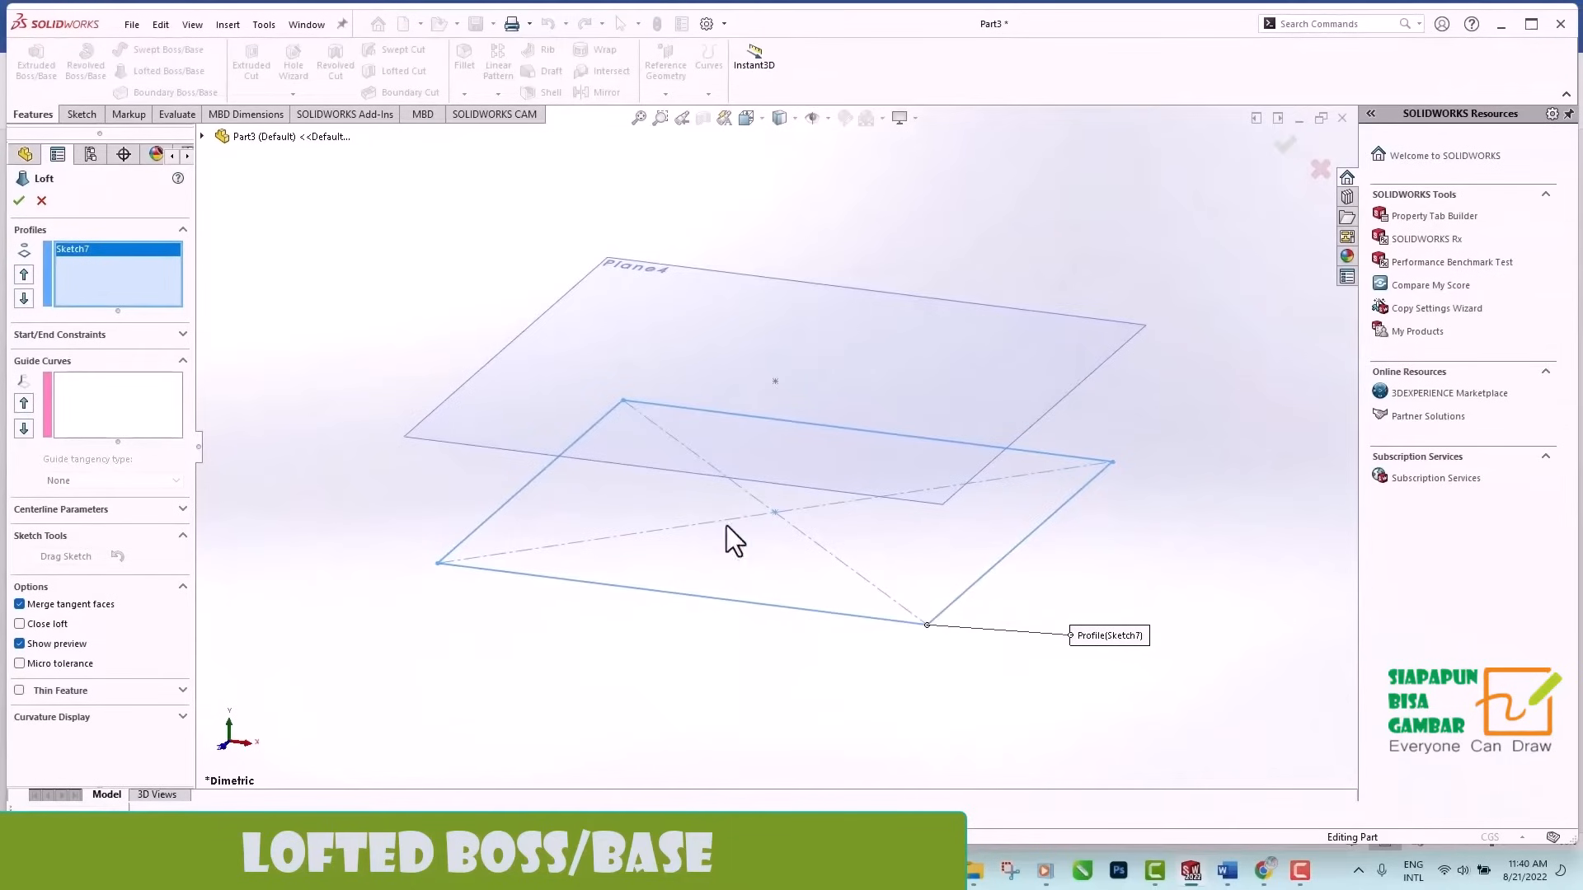
left_click(776, 381)
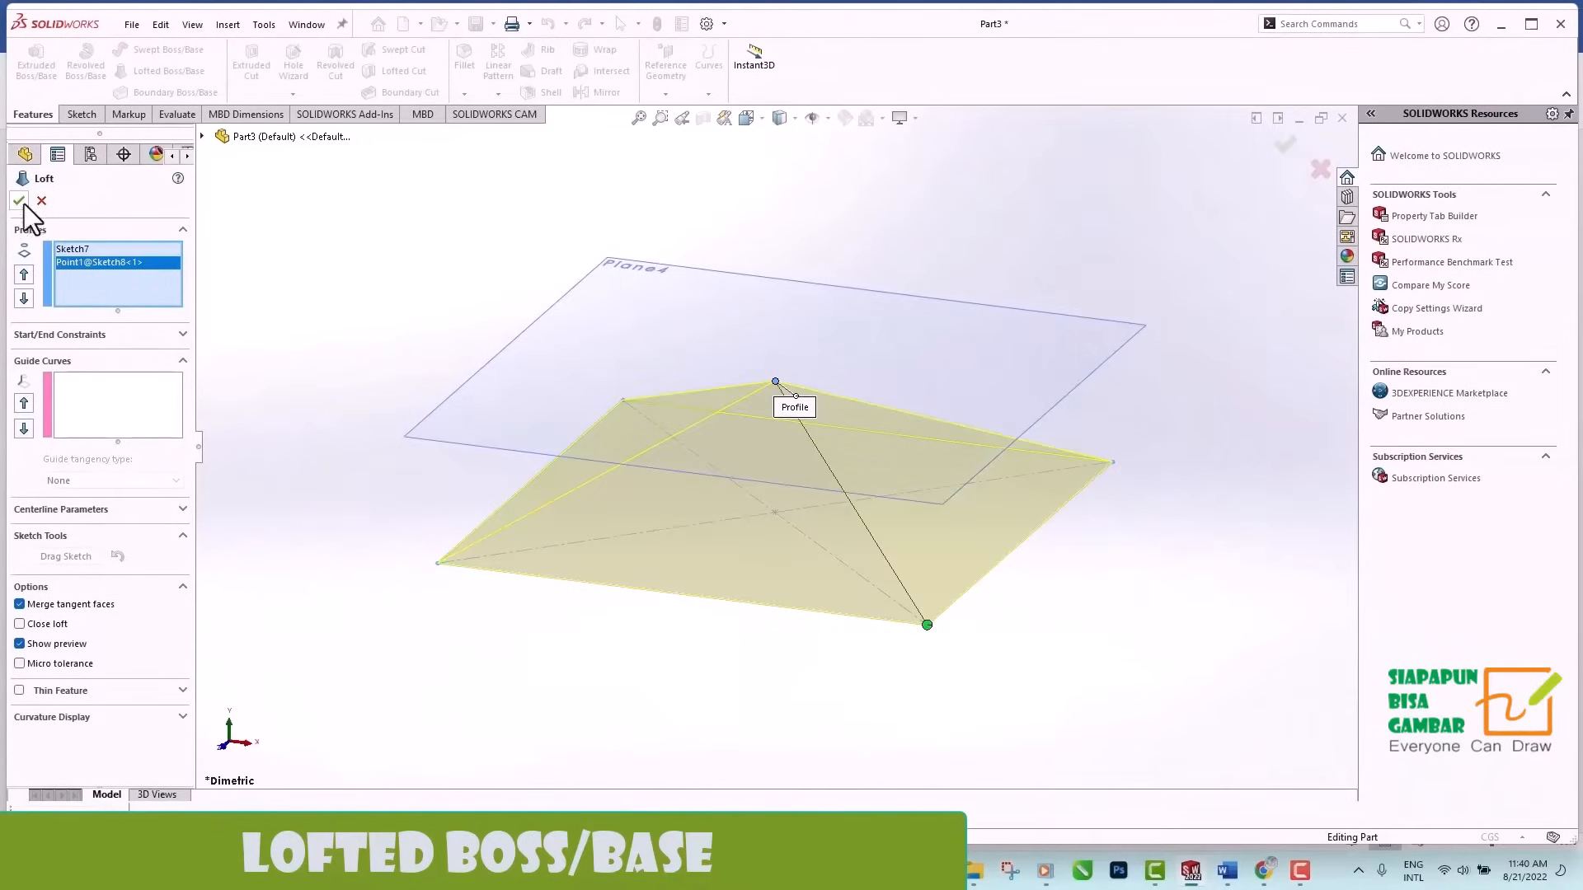
middle_click_drag(1171, 371, 1154, 478)
middle_click_drag(1299, 324, 1299, 425)
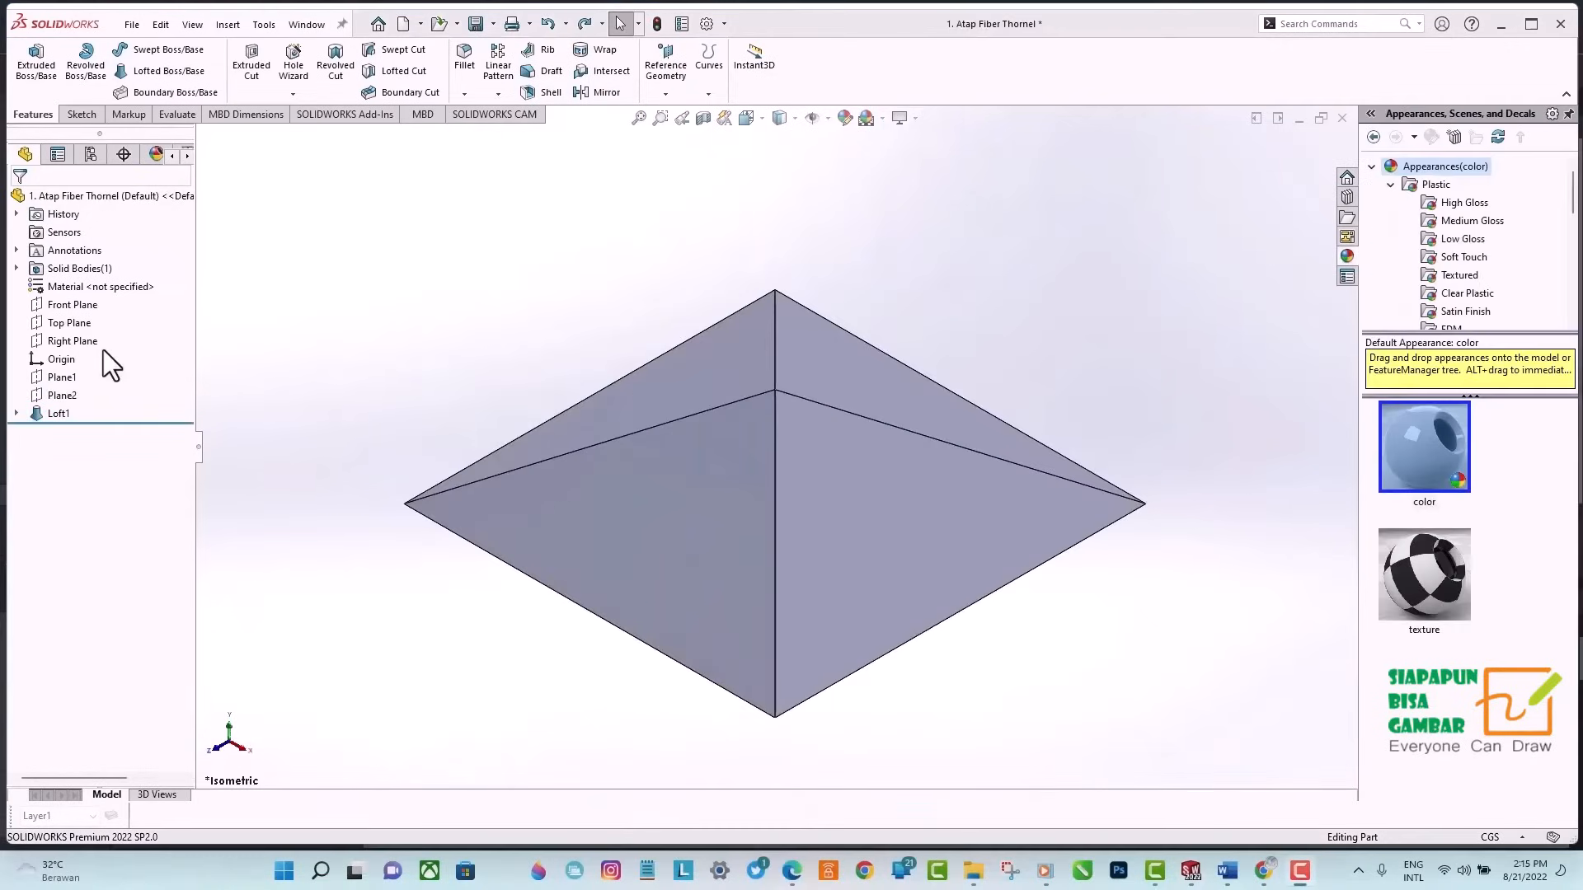
Shell the pyramid roof with a 2 cm wall thickness, removing its square bottom face.
left_click(63, 320)
left_click(175, 295)
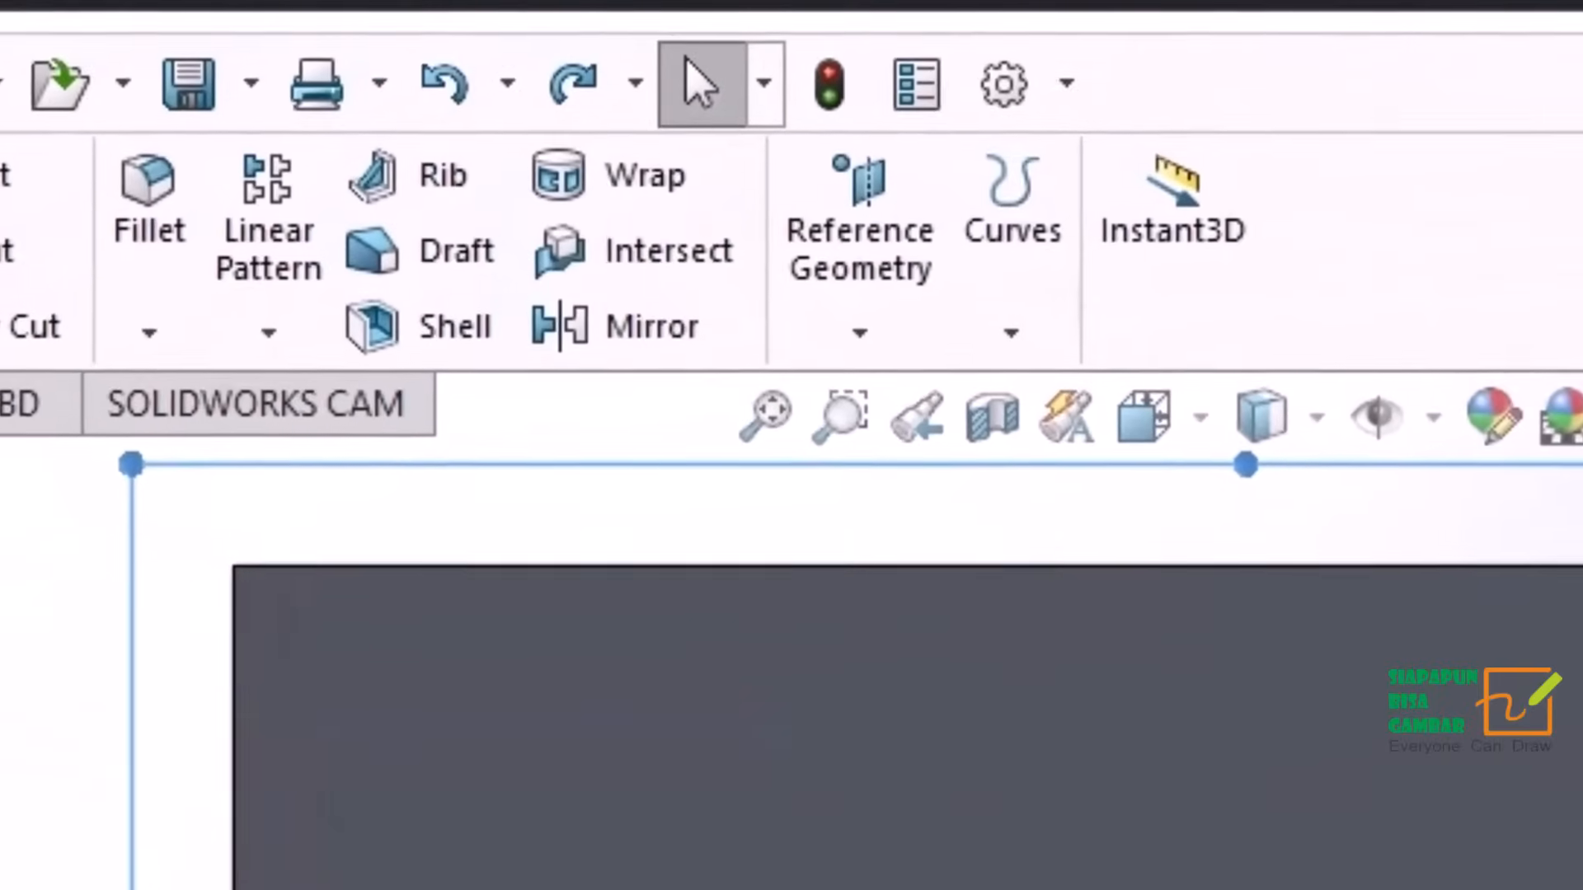
left_click(419, 308)
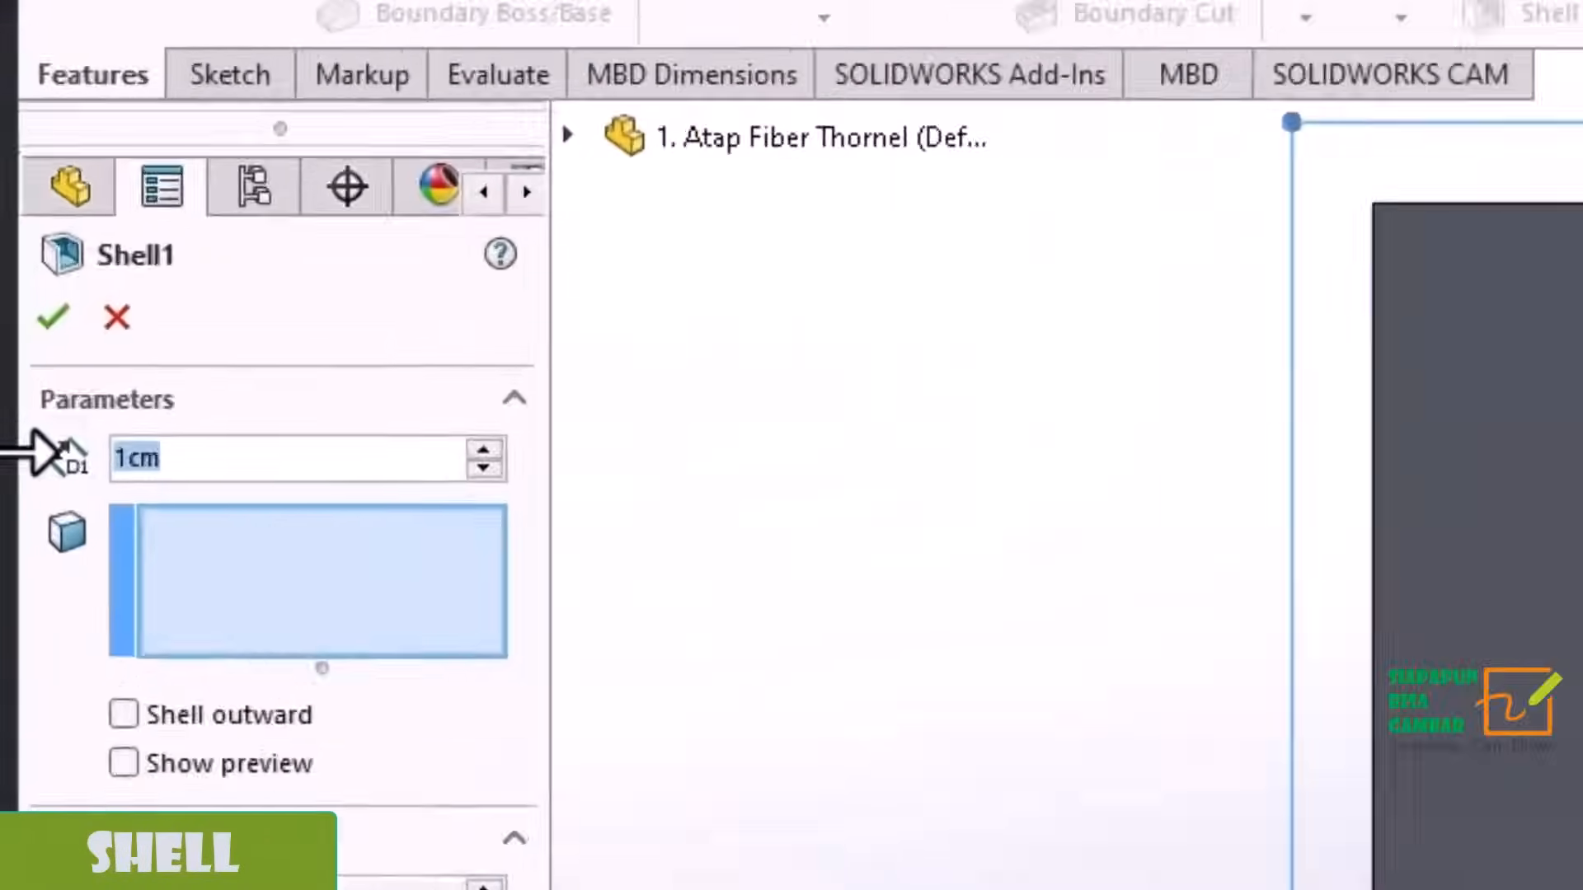
type("2")
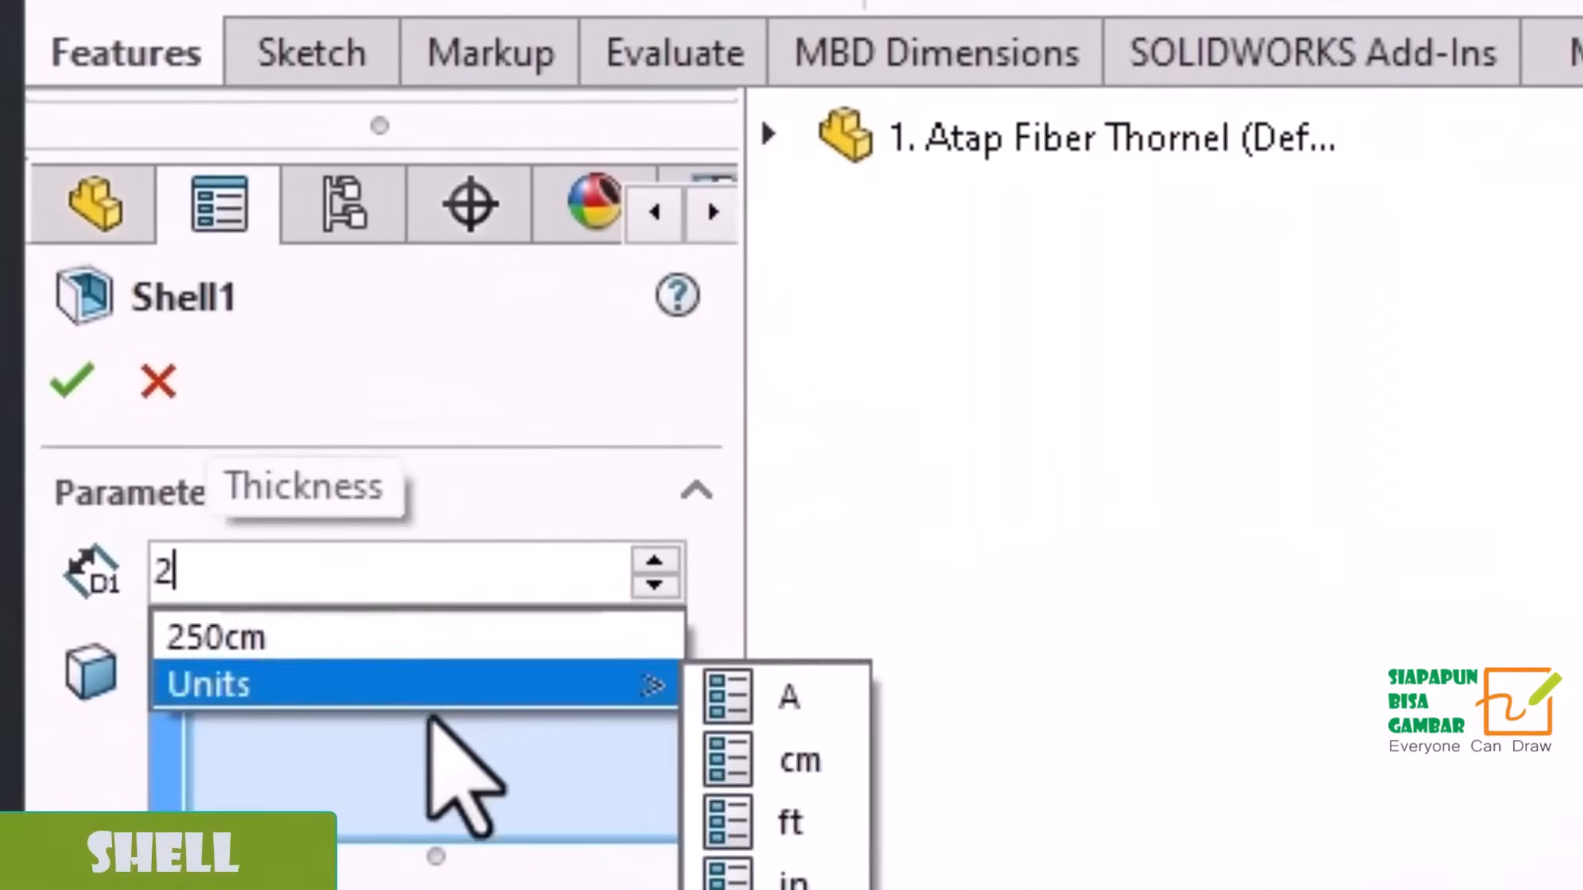
left_click(320, 577)
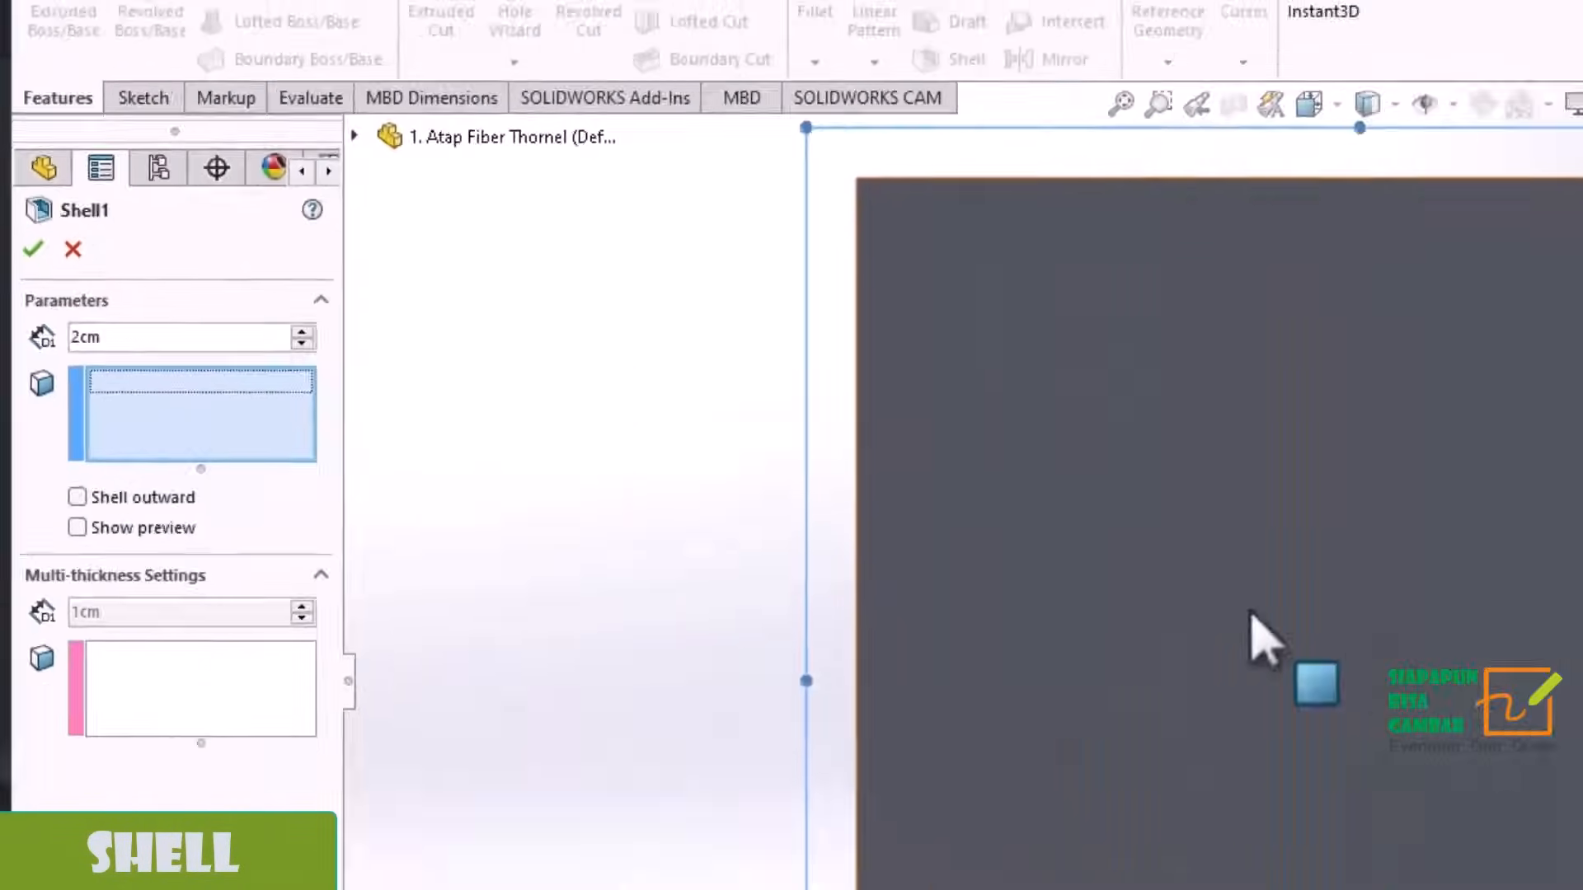
left_click(1262, 639)
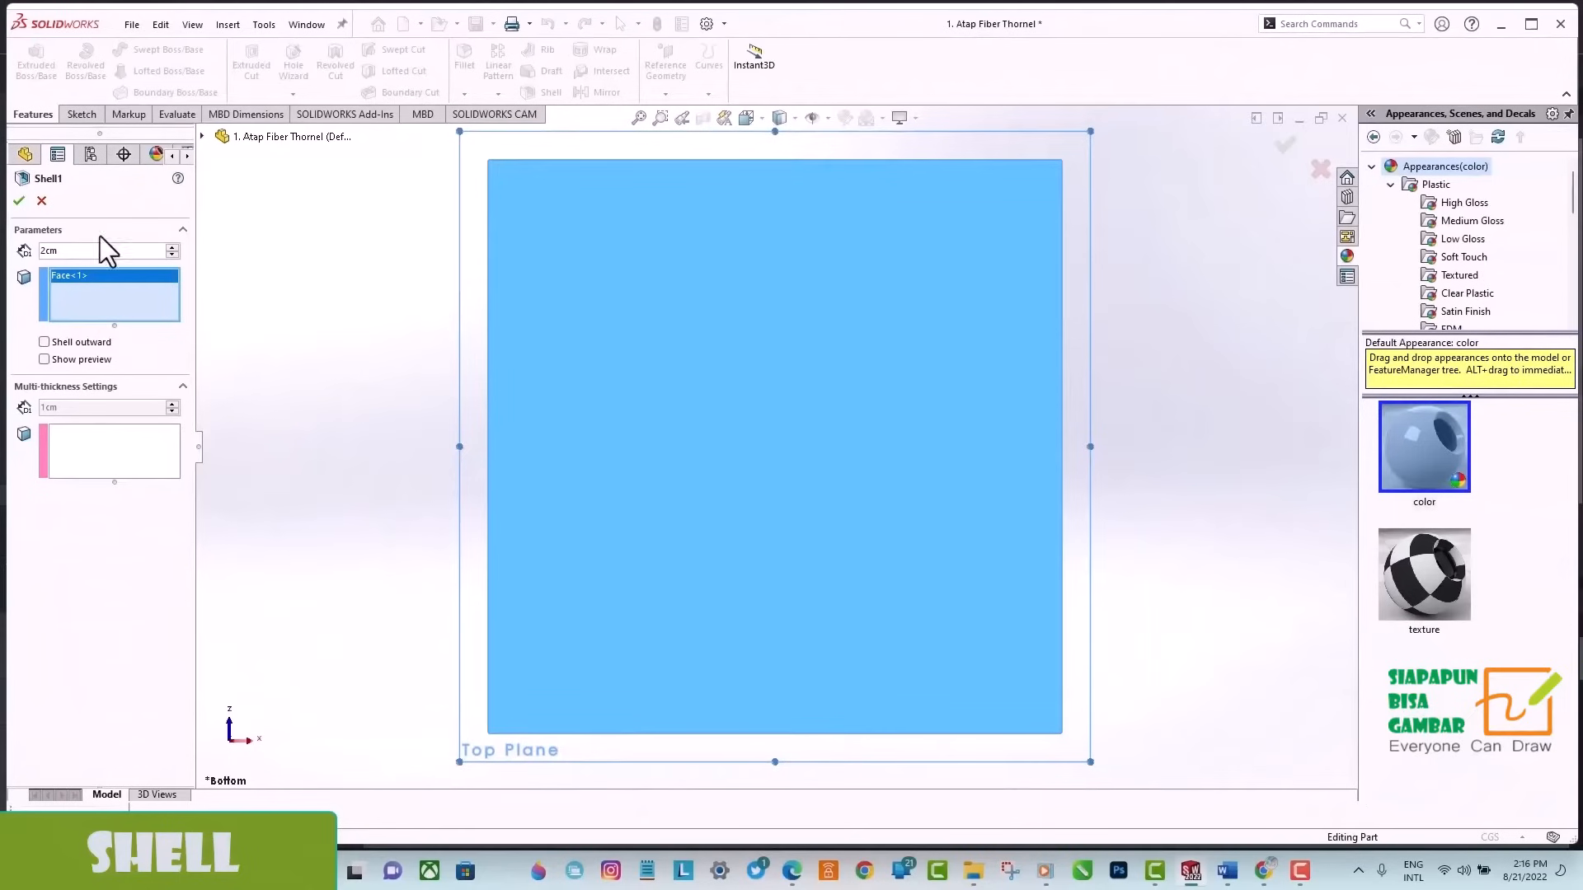
left_click(19, 202)
middle_click_drag(1188, 358, 451, 343)
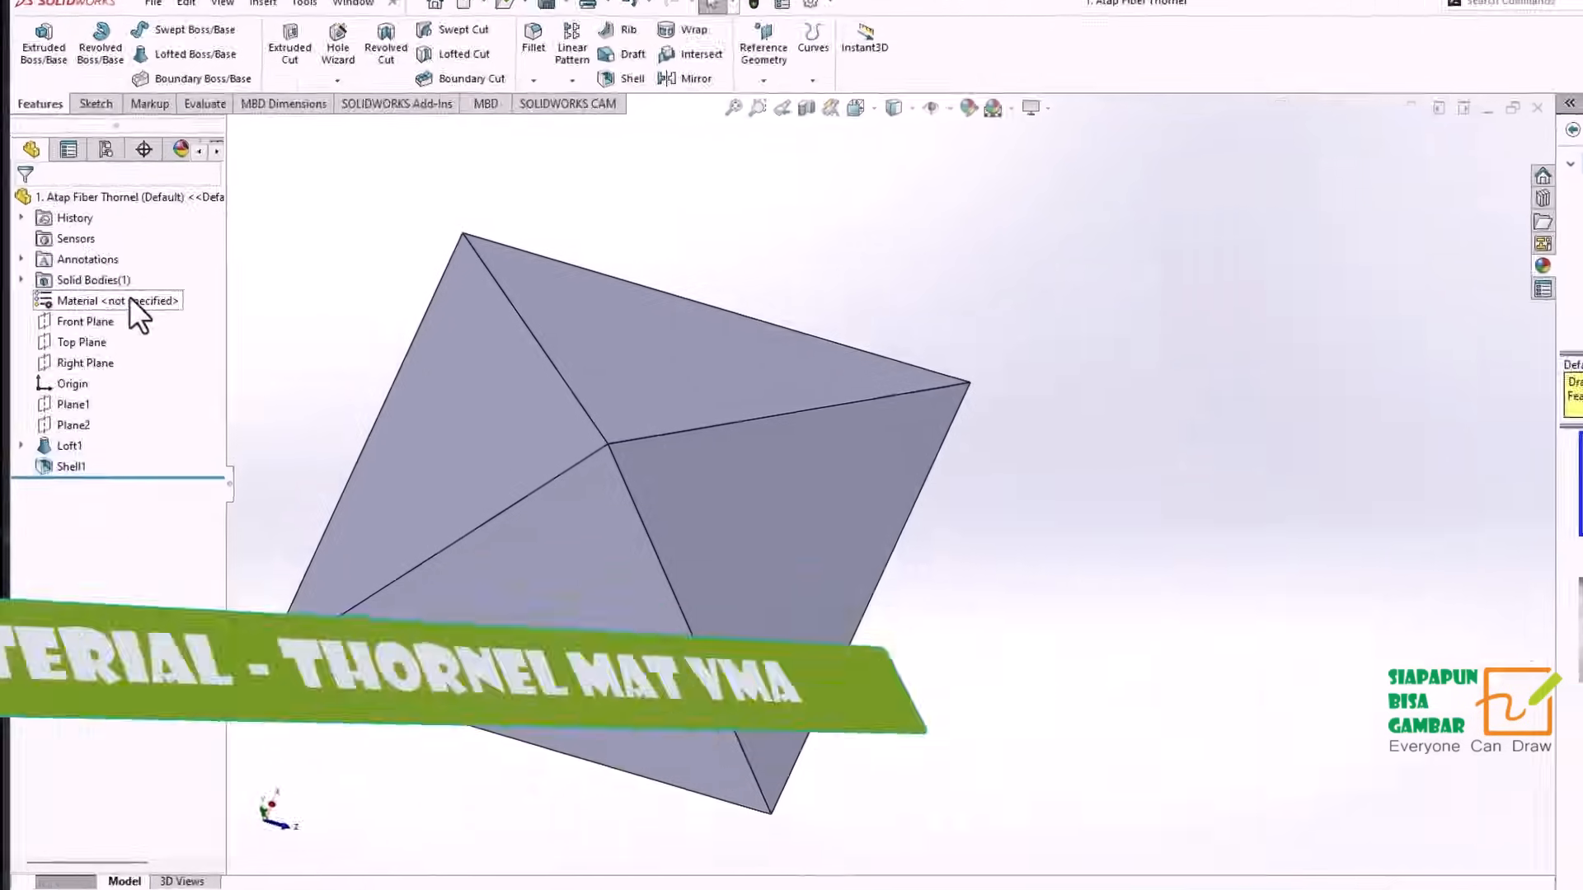
Apply the Thornel Mat VMA material from Carbon Fibers to the roof part.
right_click(131, 298)
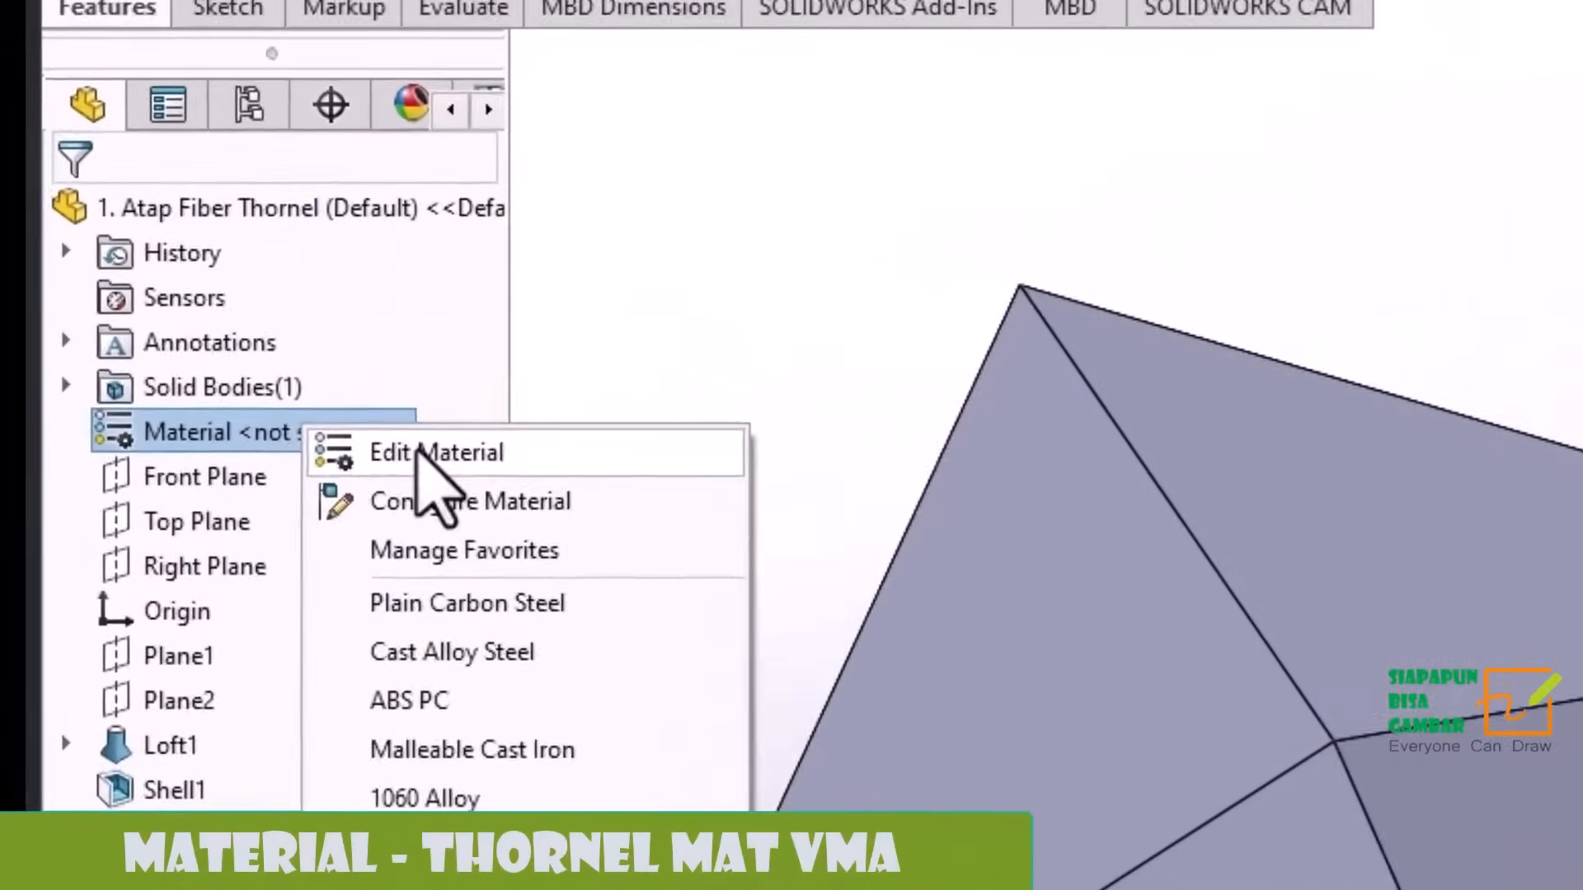
left_click(153, 313)
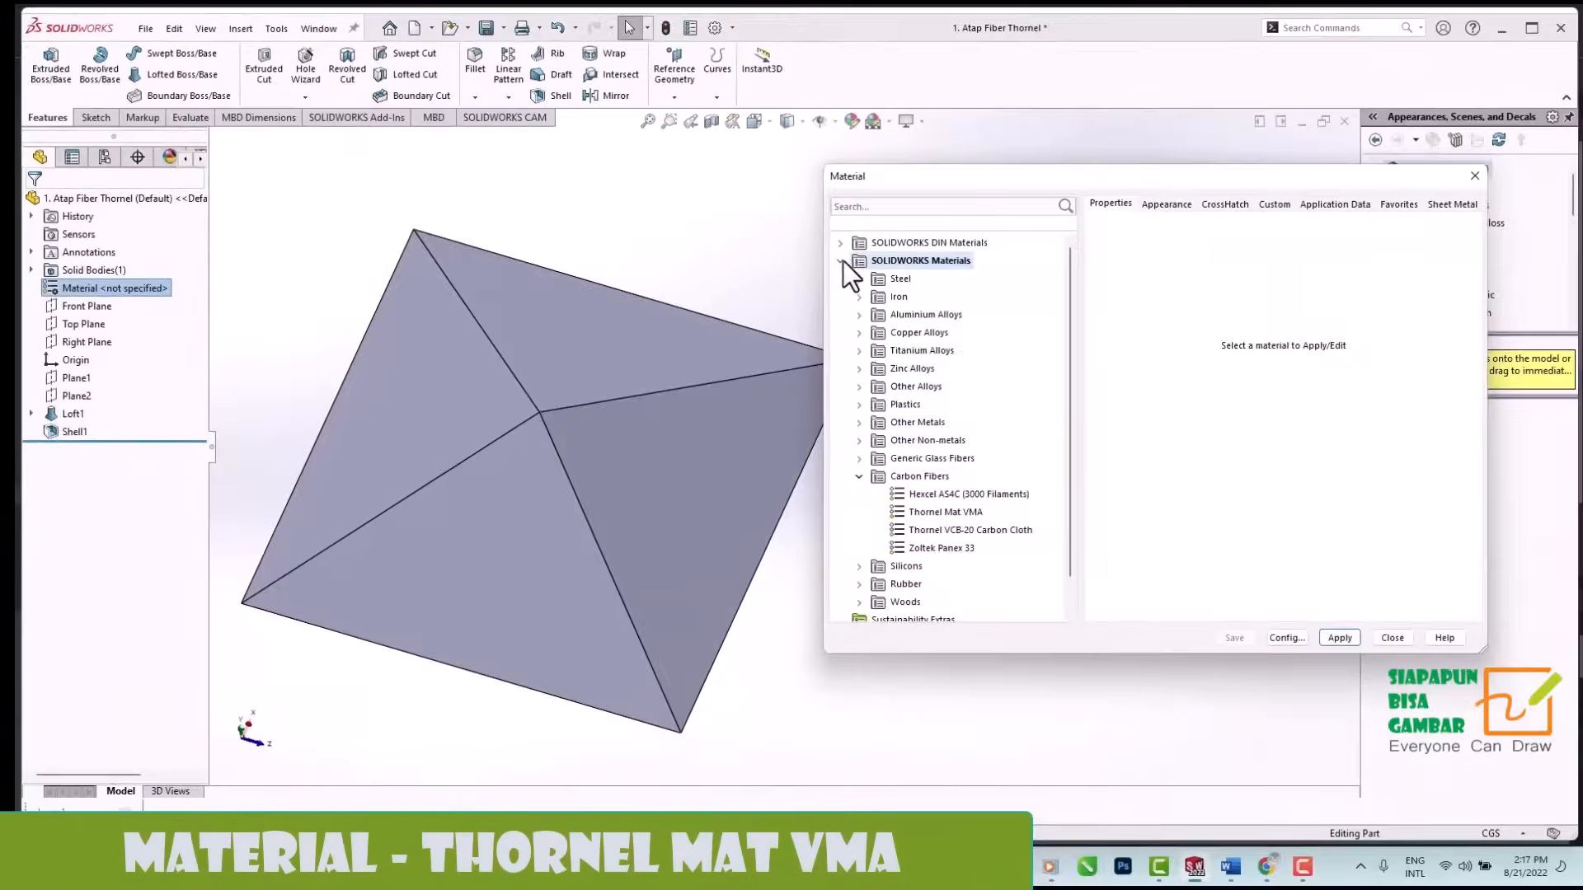
left_click(932, 512)
left_click(1340, 638)
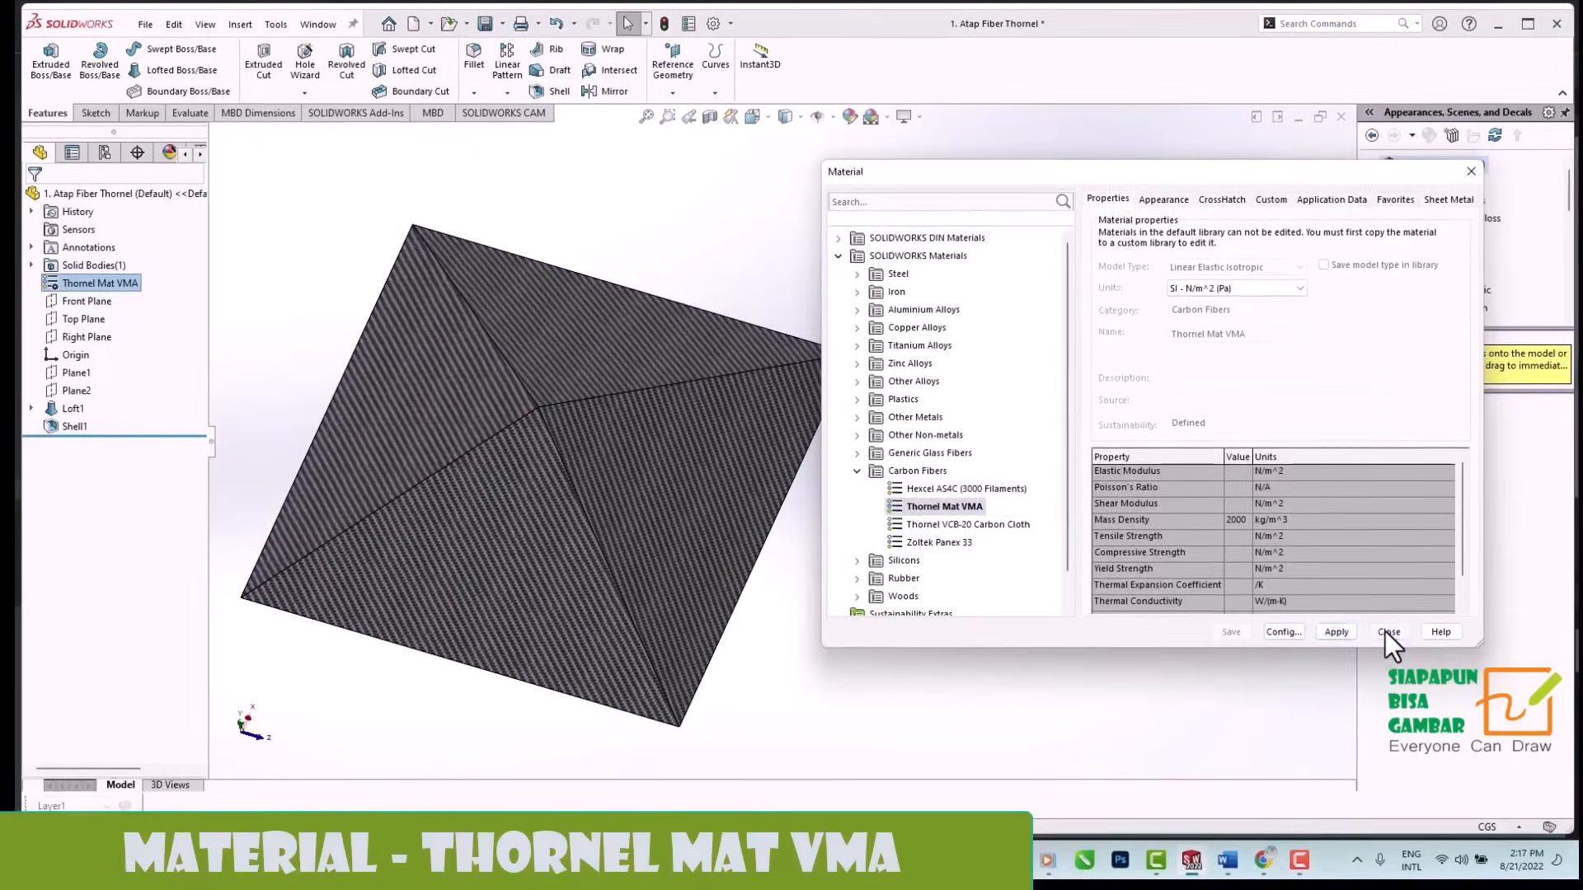
left_click(1391, 637)
Colour the four inner faces of the shelled roof yellow (RGB 255, 255, 0).
middle_click_drag(991, 393, 516, 317)
scroll(536, 317, "up", 5)
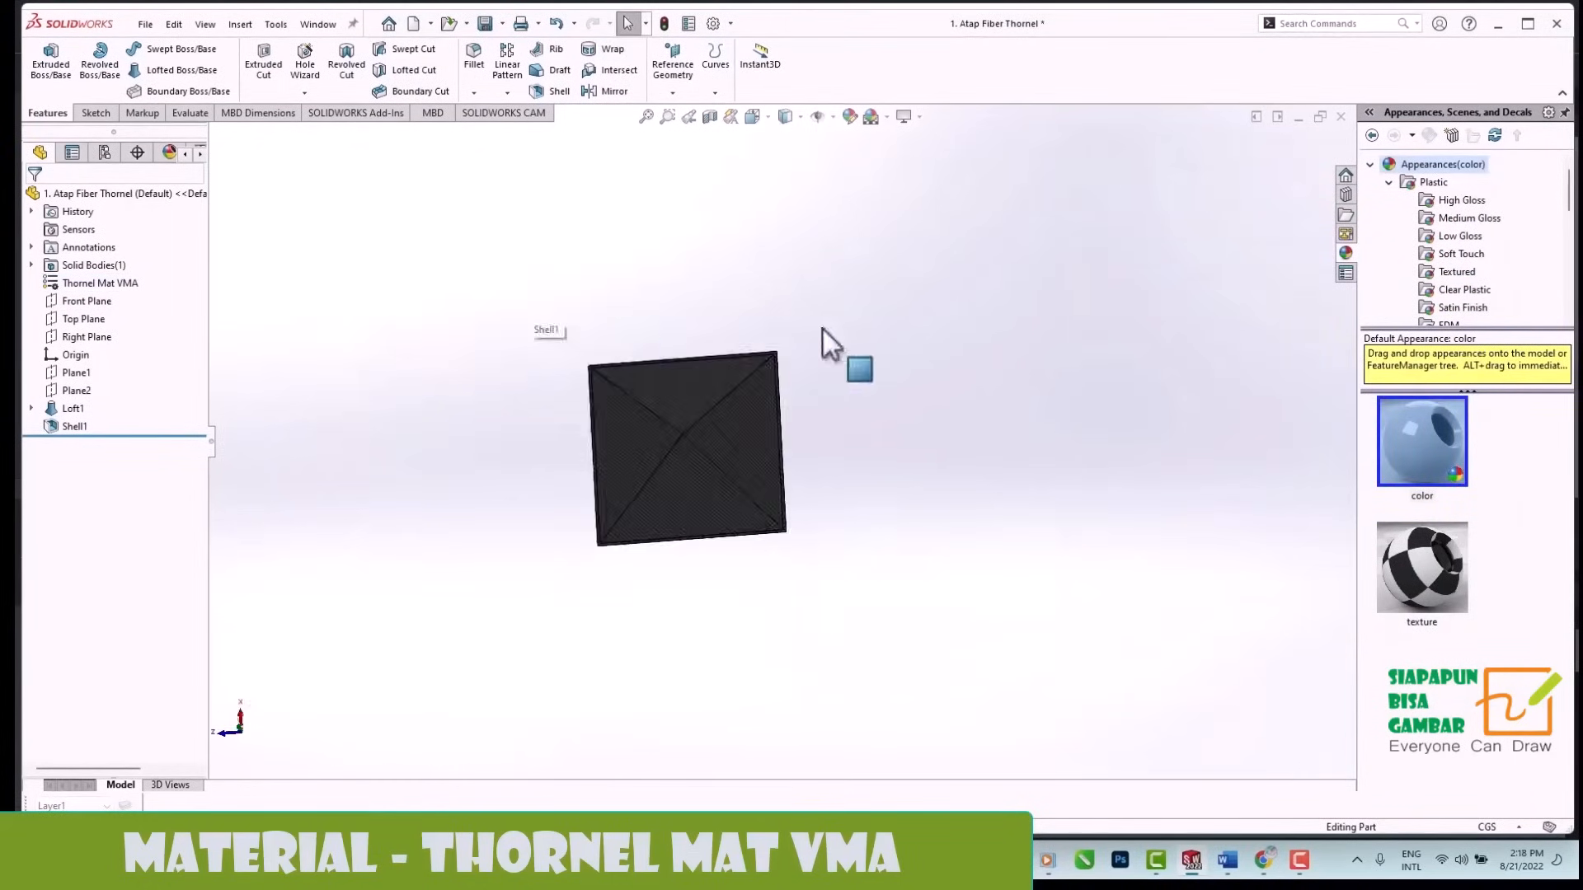
middle_click_drag(823, 329, 605, 394)
scroll(593, 390, "down", 3)
left_click(769, 401)
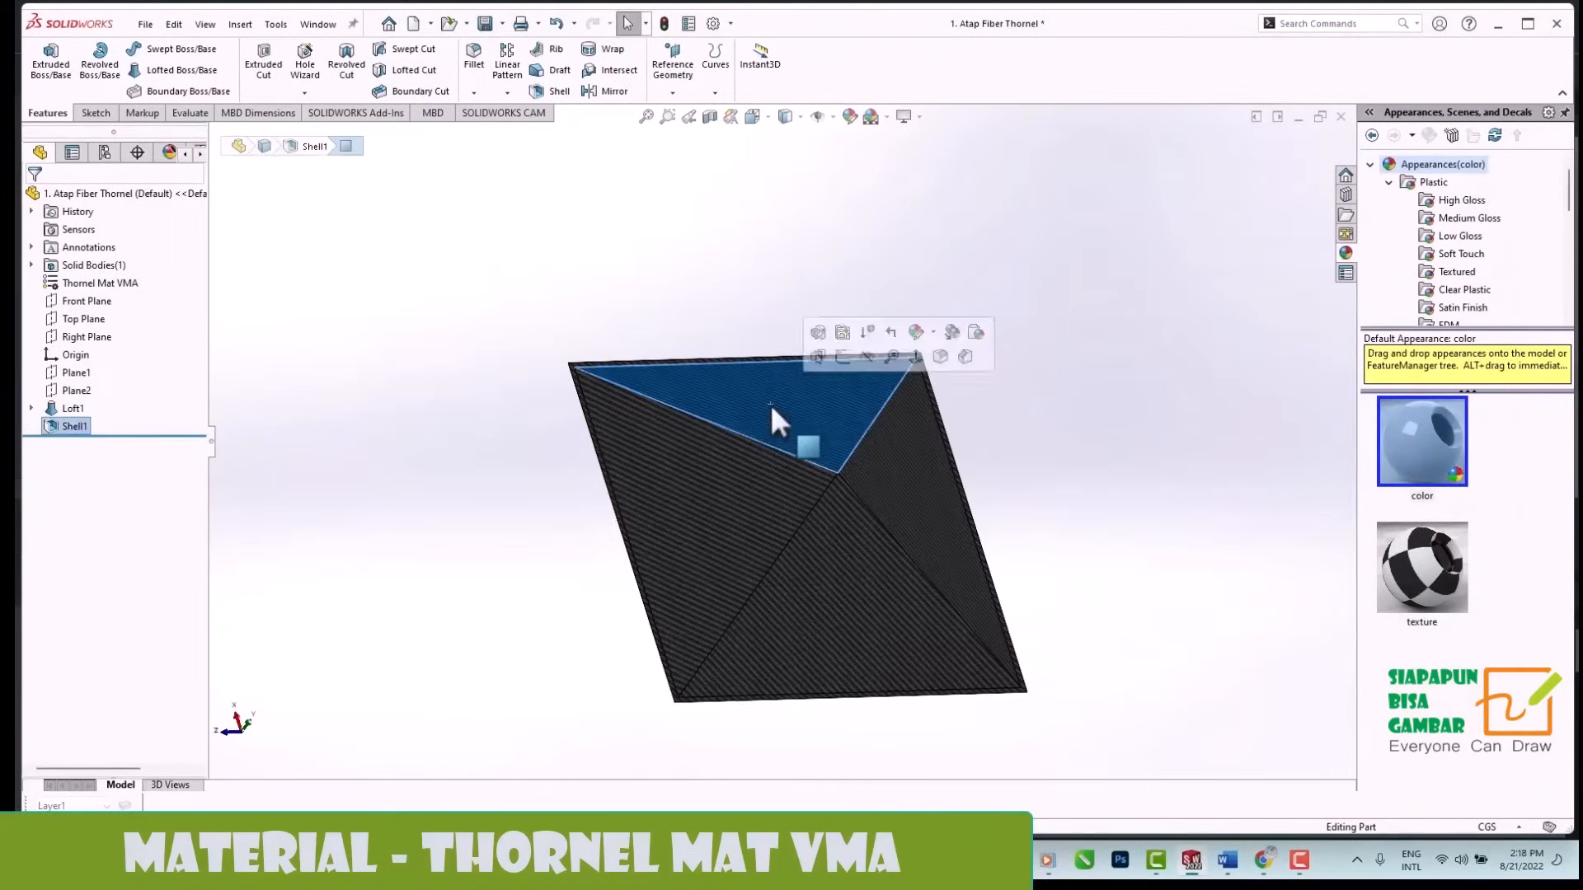
left_click(850, 116)
left_click(97, 536)
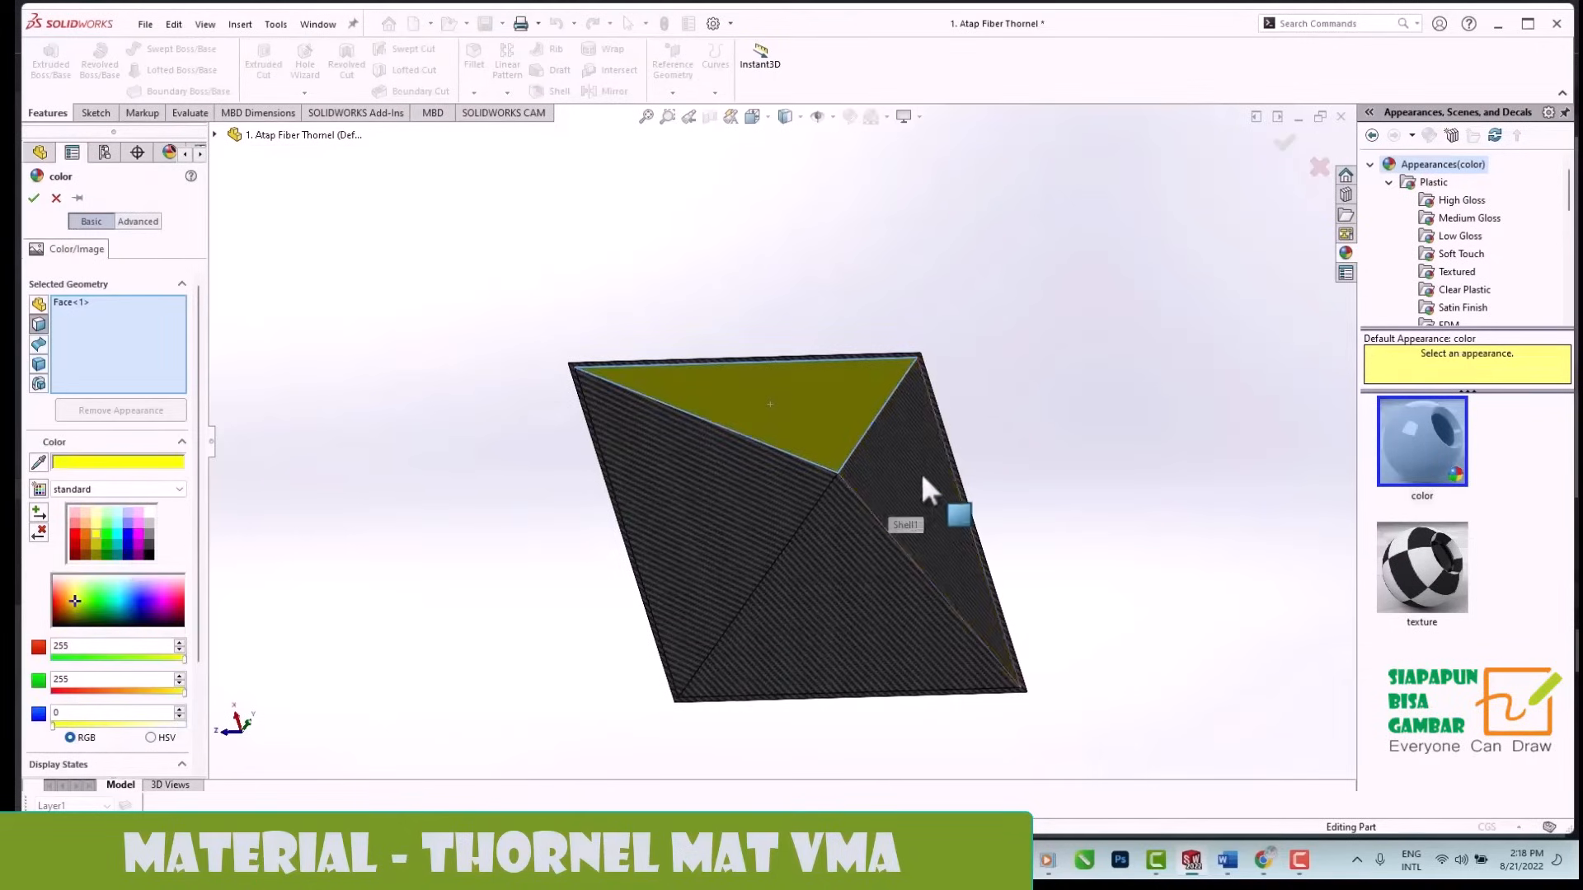
left_click(922, 474)
left_click(858, 602)
left_click(720, 507)
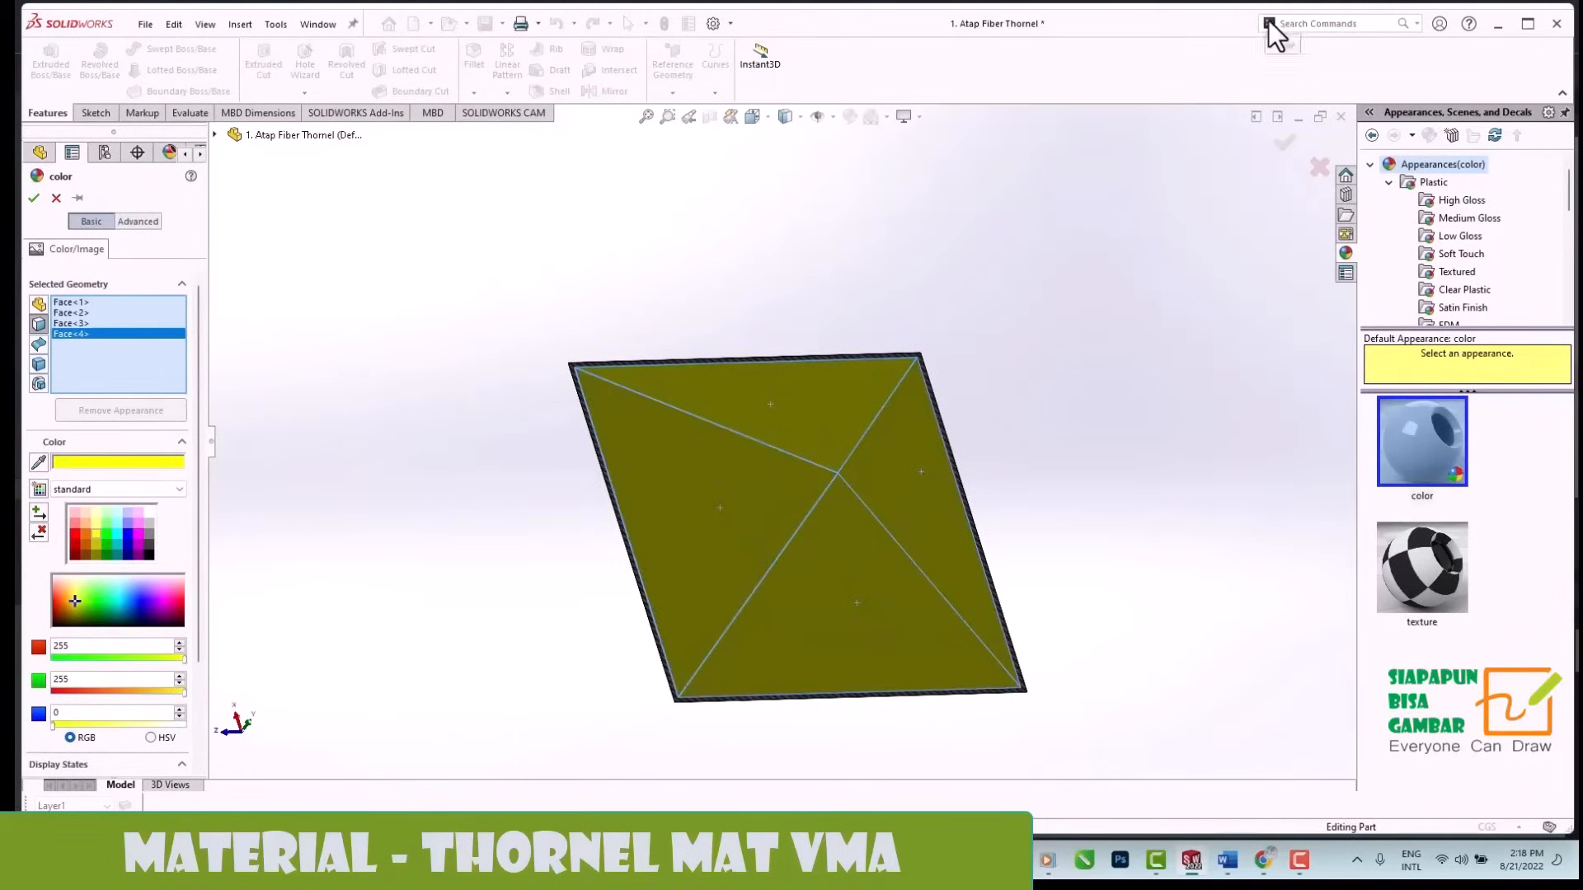
left_click(37, 199)
middle_click_drag(1055, 330, 847, 177)
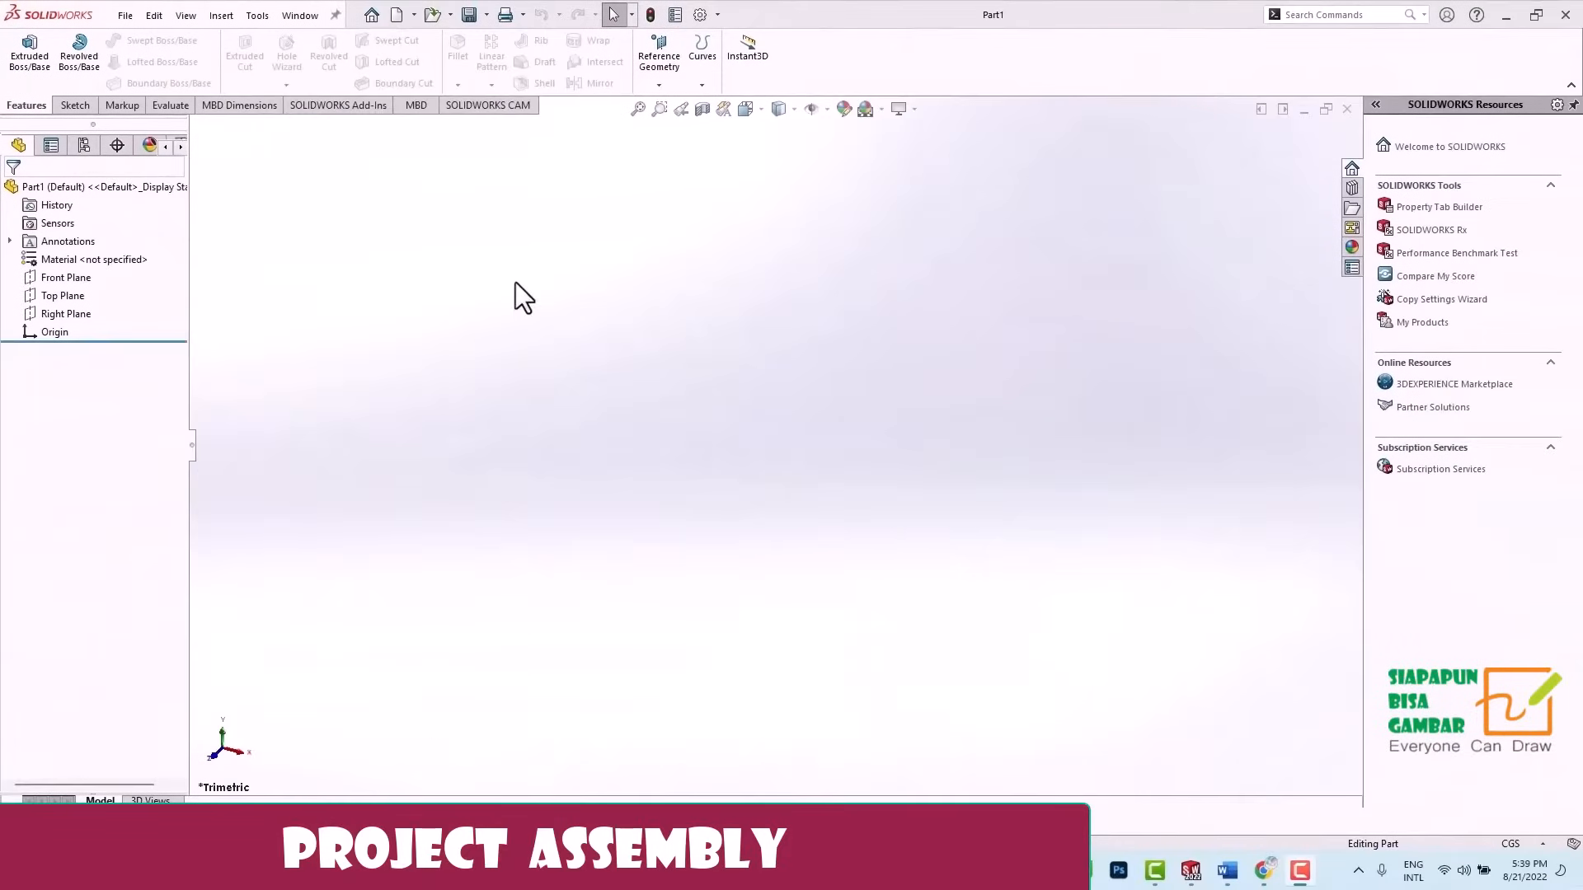
Create a new assembly and place the parts 10. BATU Pondasi 40CM and 4. TIANG UTAMA 250CM in it.
left_click(397, 17)
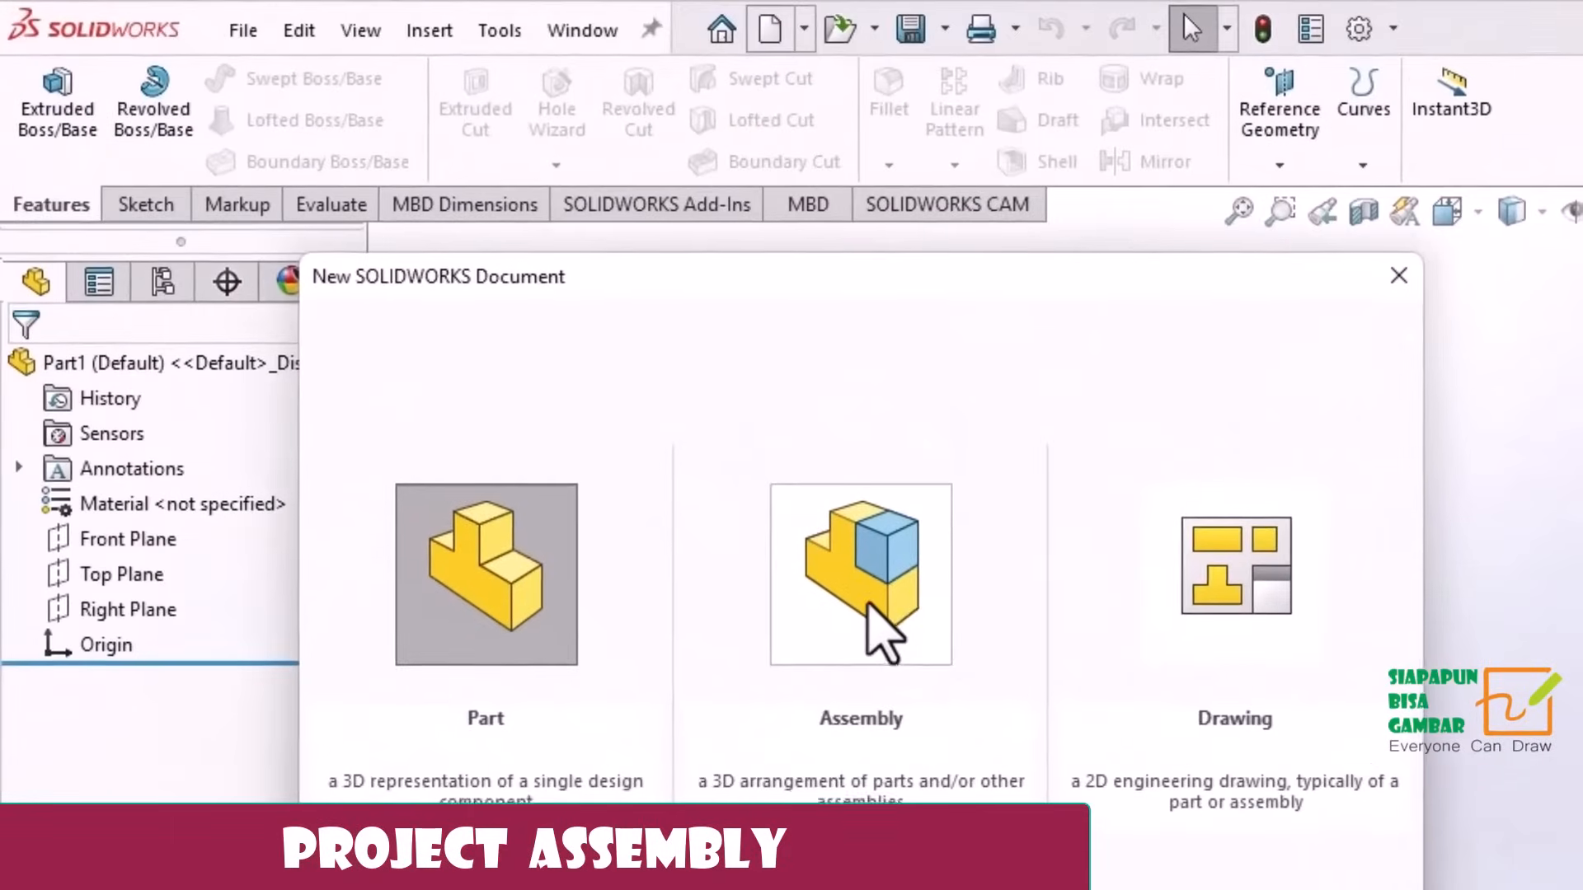
double_click(868, 610)
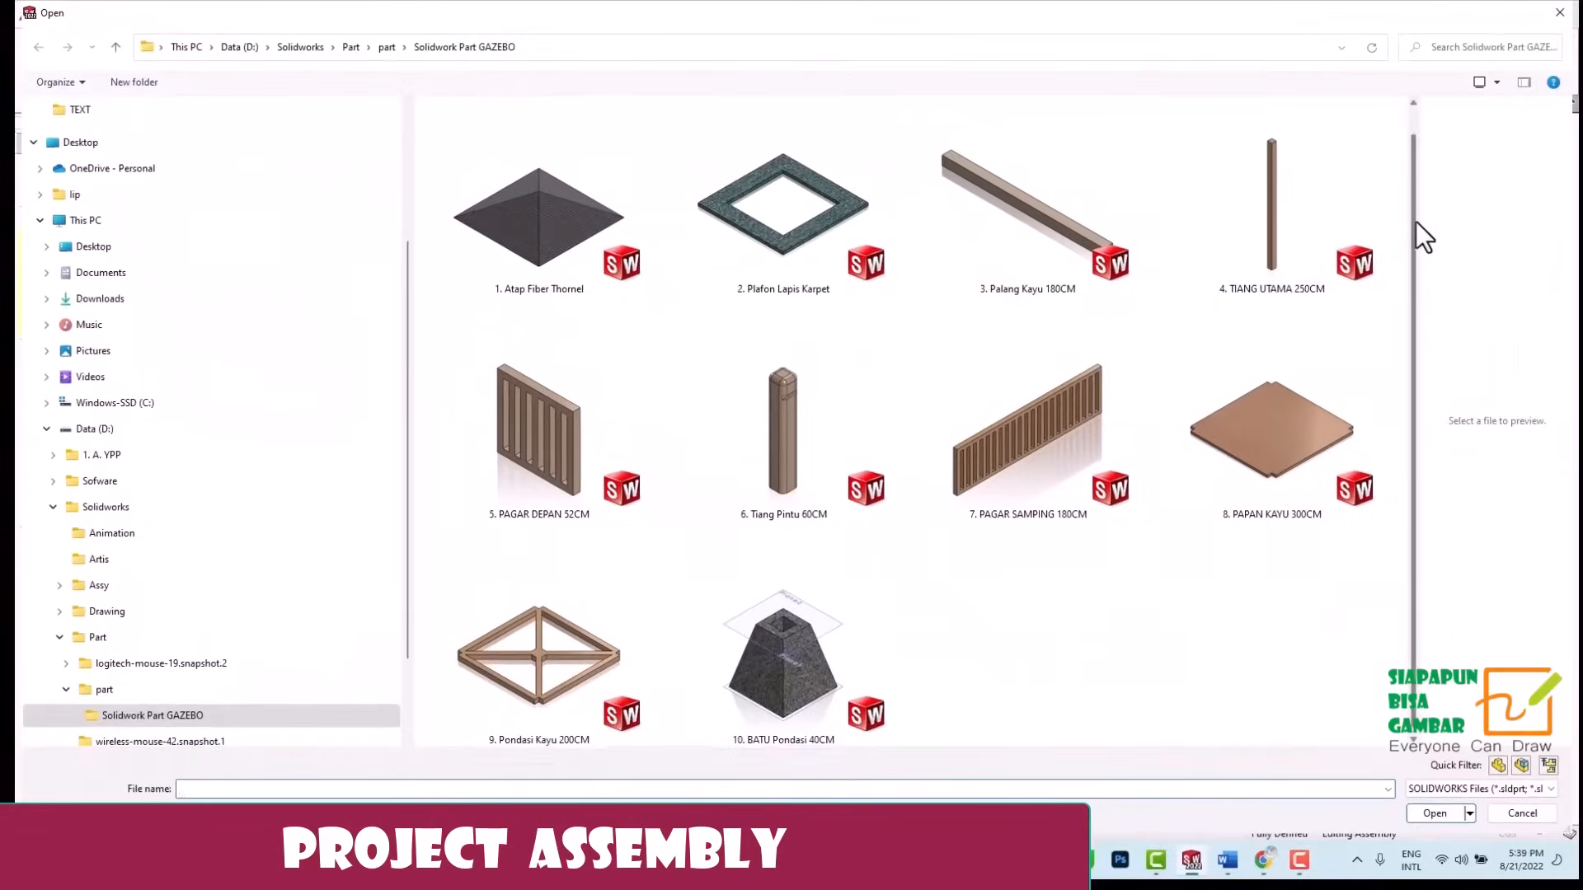
left_click(1252, 219)
left_click(849, 521, "ctrl")
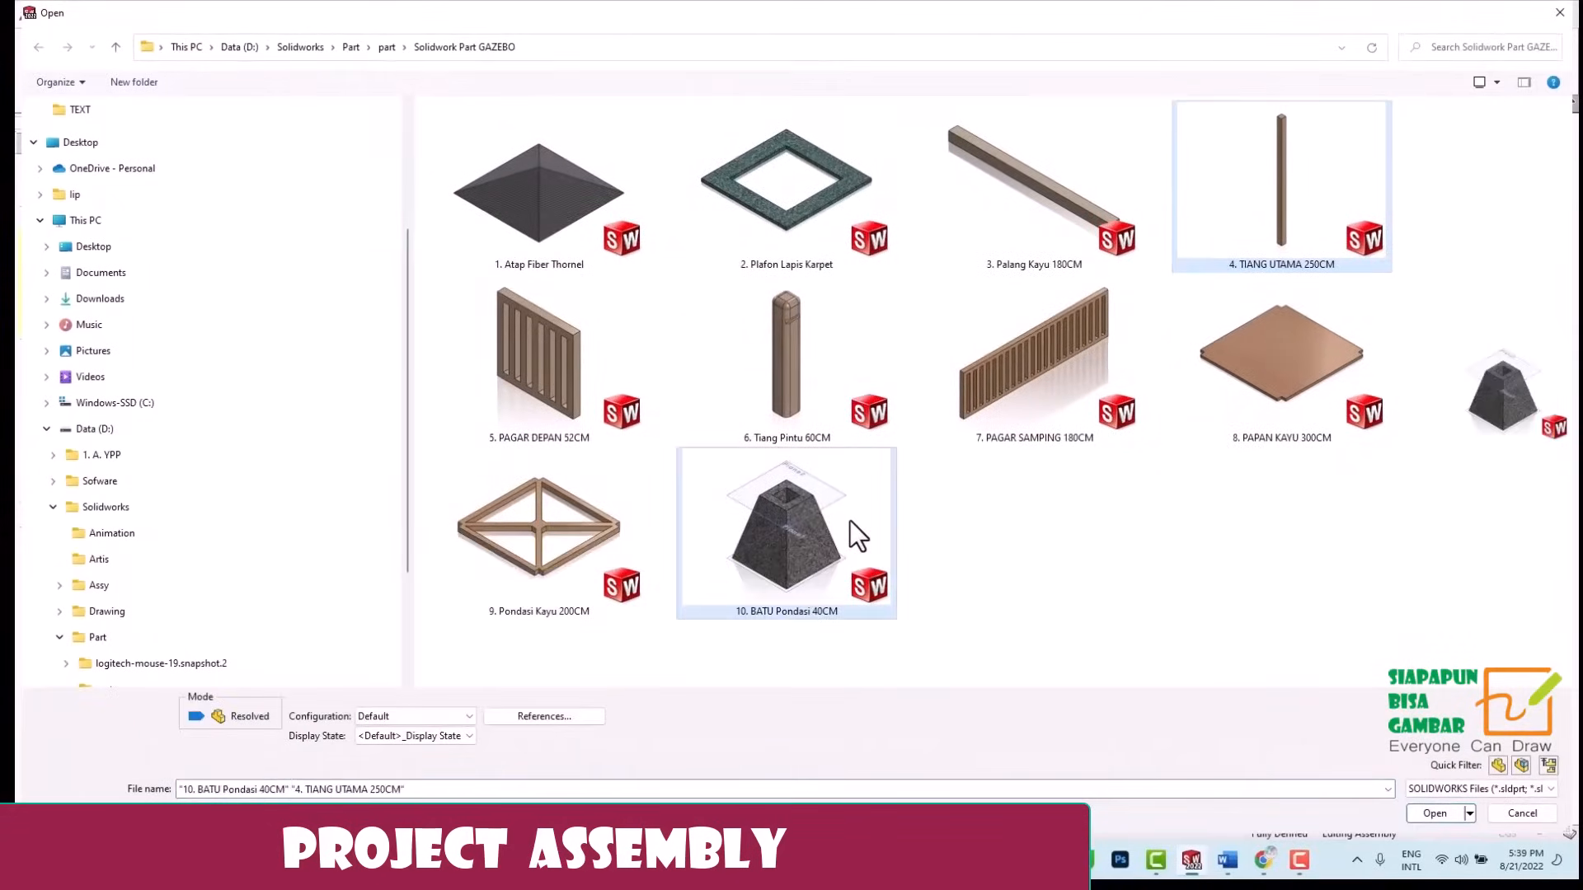
left_click(1434, 813)
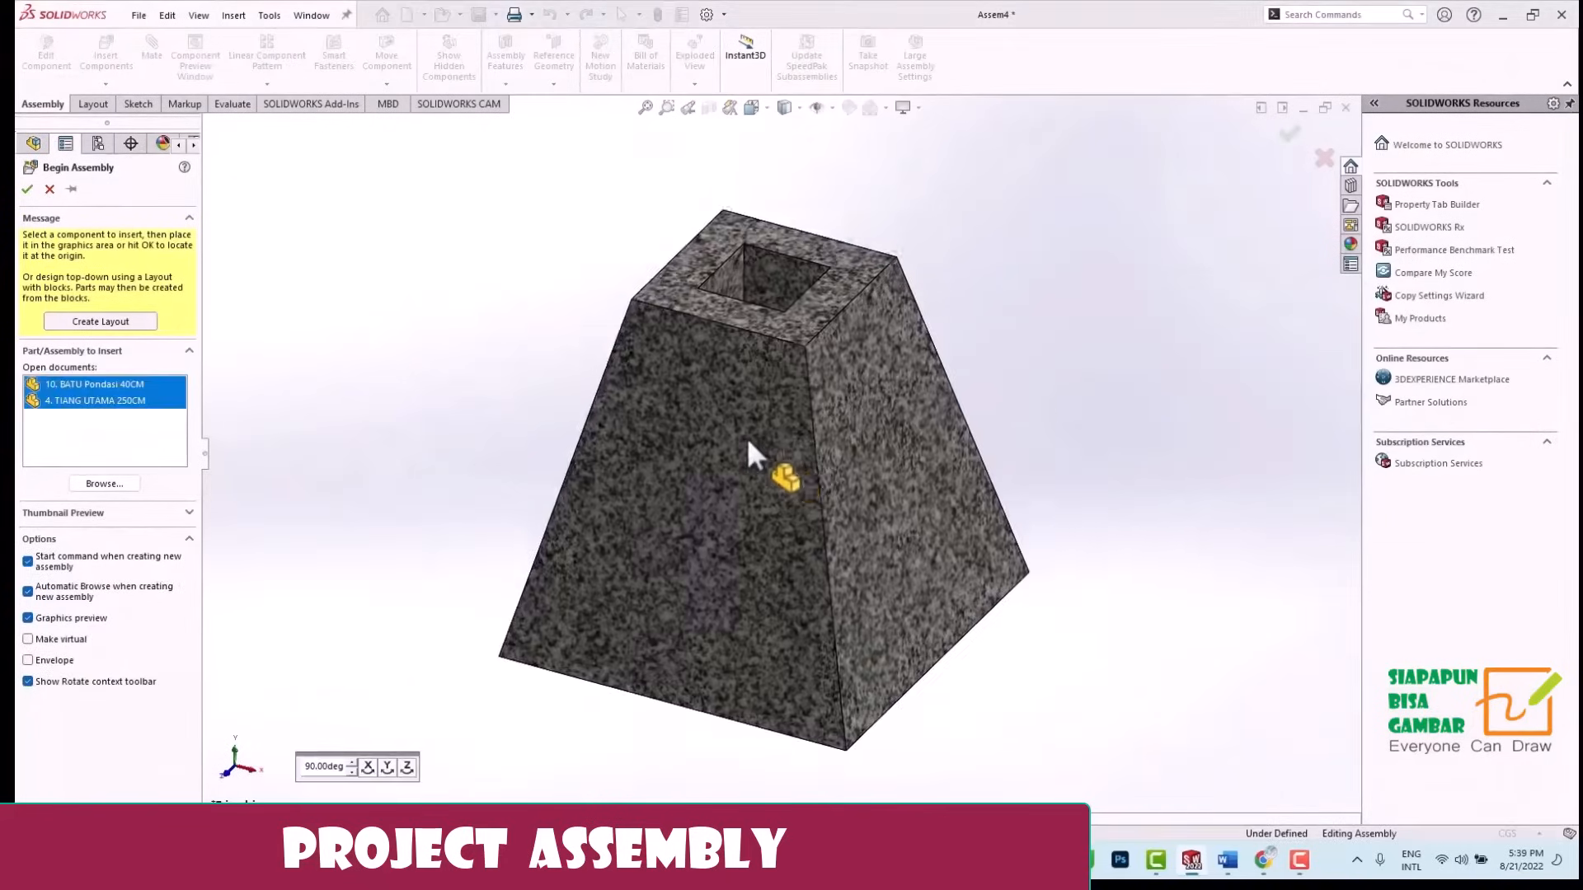
left_click(858, 429)
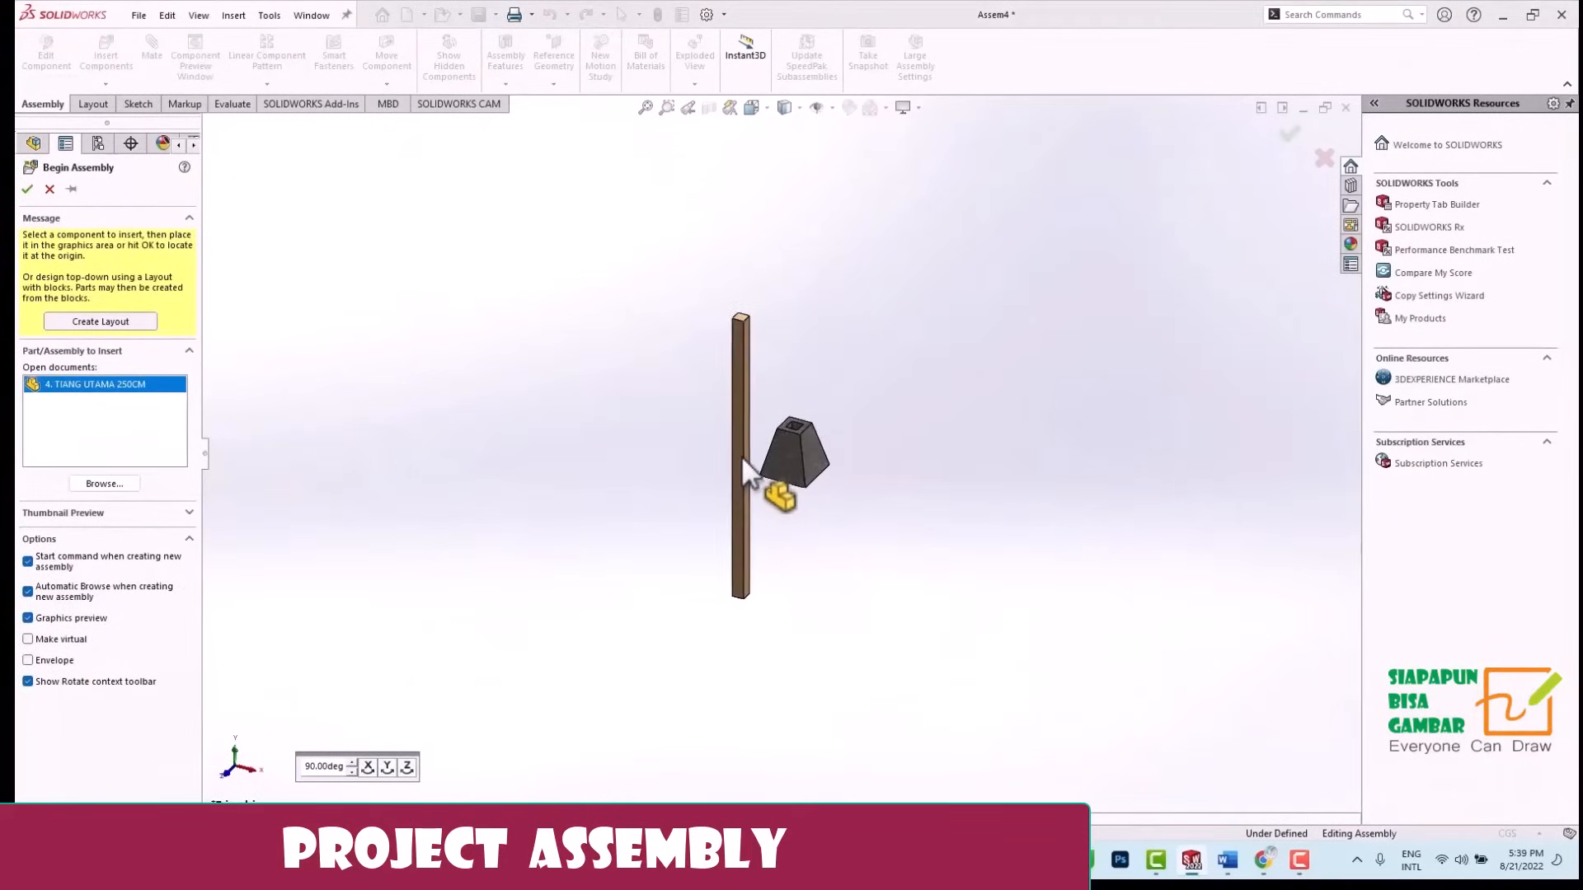
left_click(728, 422)
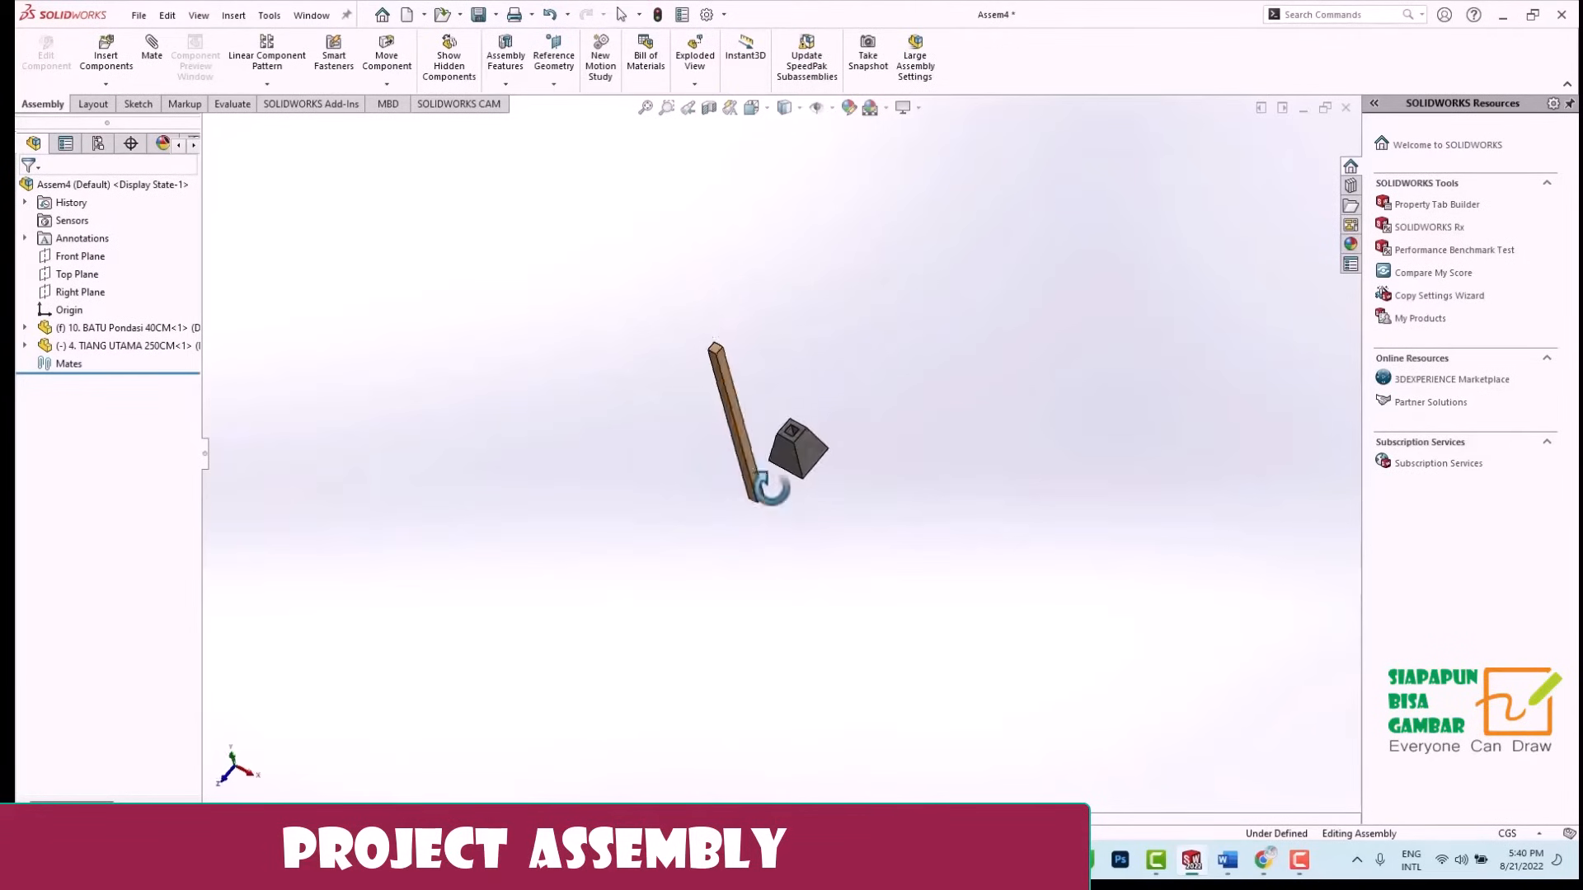
Add a coincident mate between the wooden post's bottom corner vertex and the matching corner vertex of the foundation stone's hole.
scroll(790, 358, "down", 8)
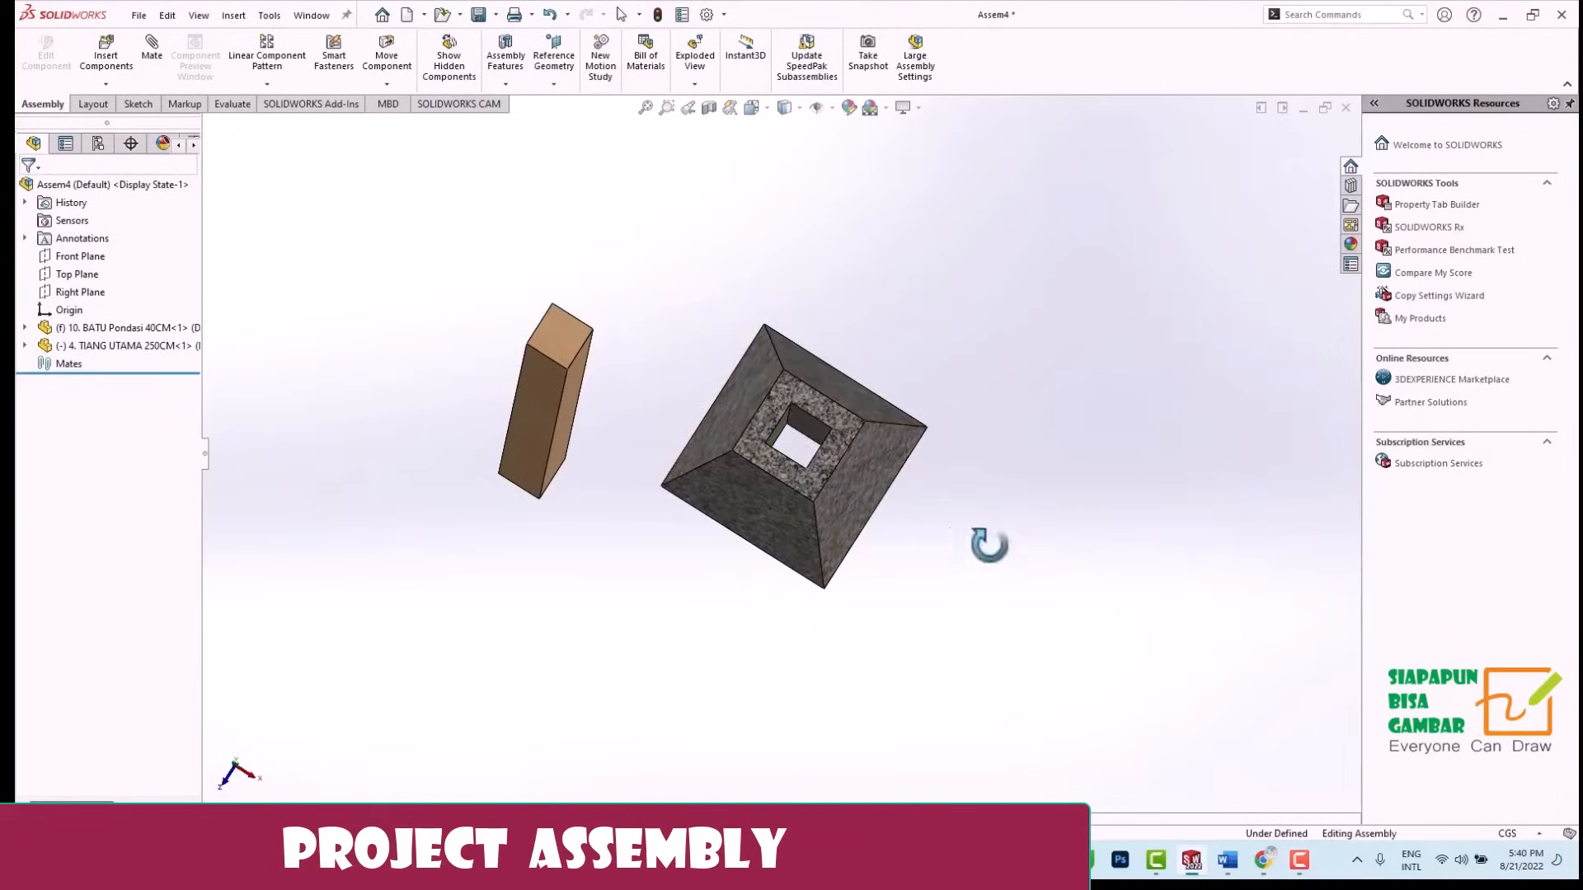
middle_click_drag(989, 544, 575, 293)
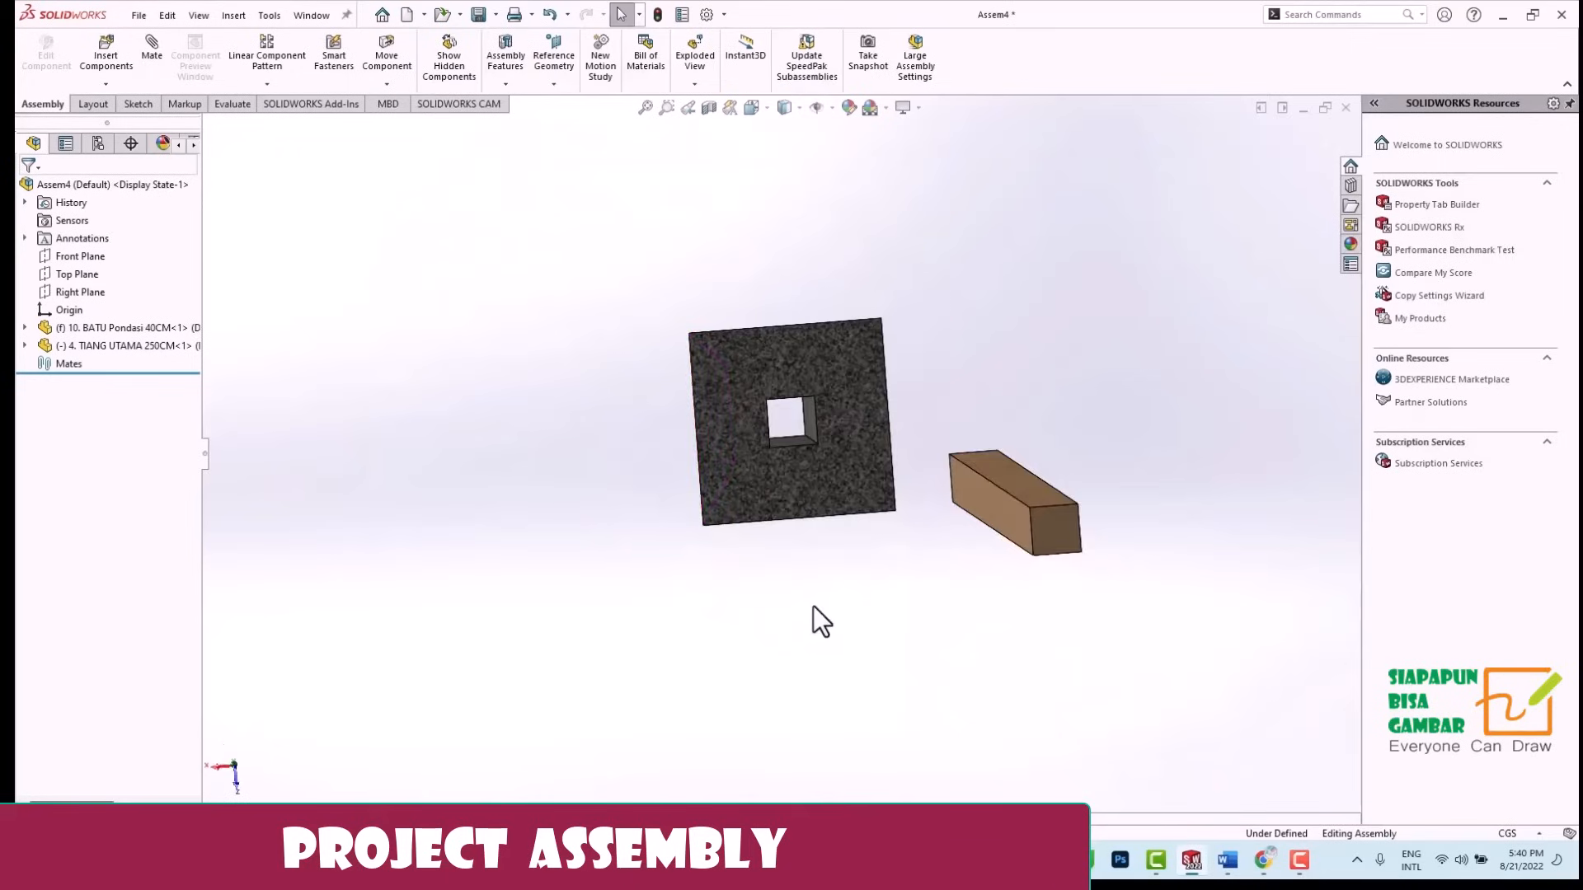
scroll(813, 606, "up", 2)
scroll(825, 586, "down", 3)
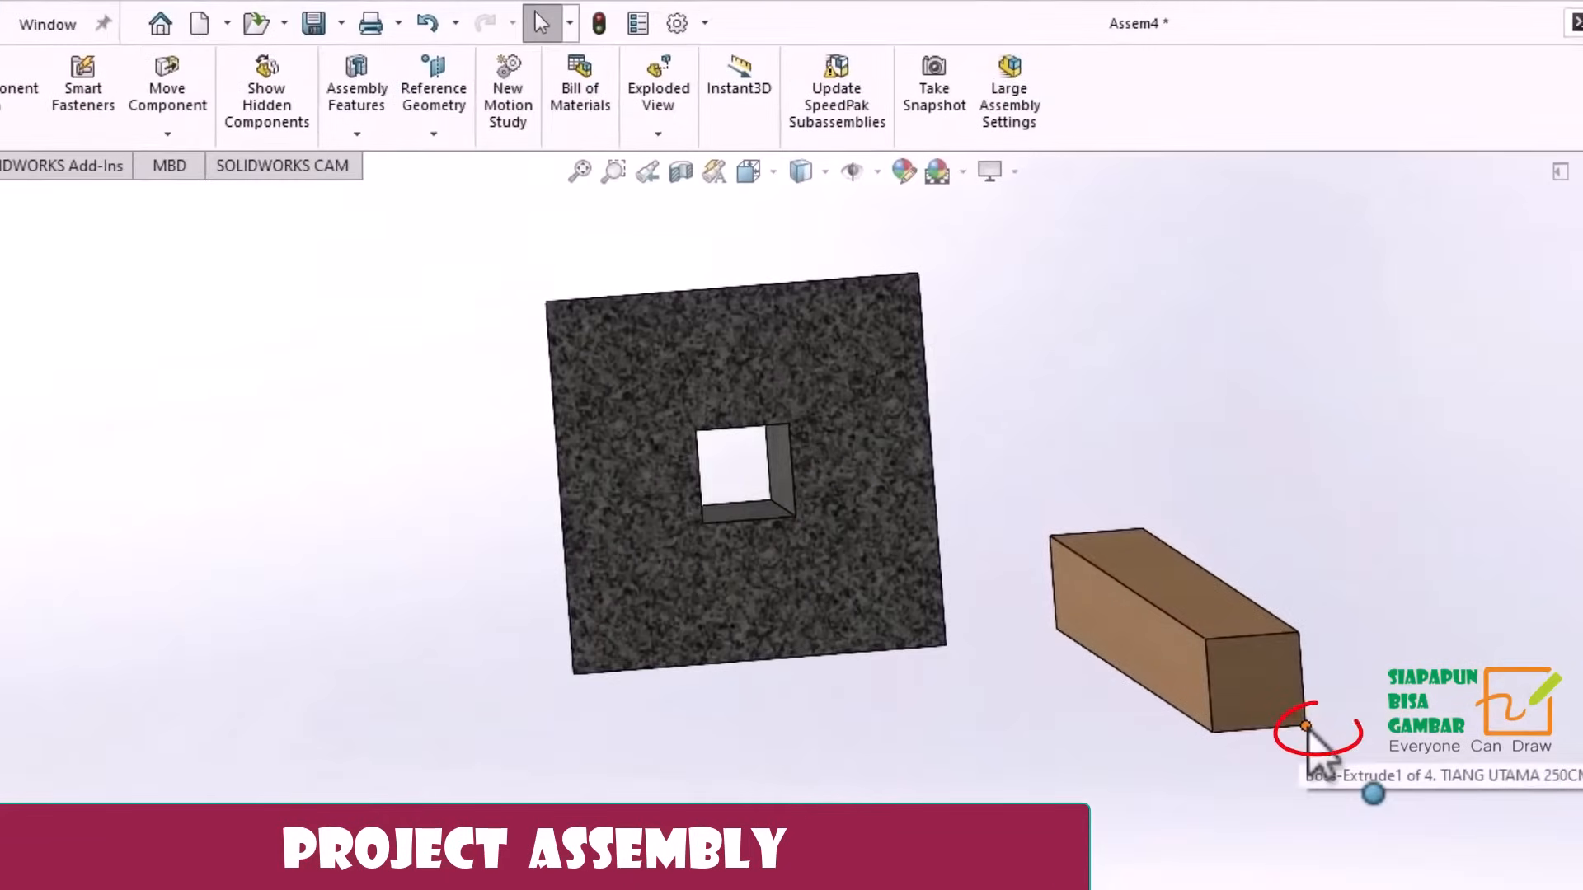
left_click(1306, 727)
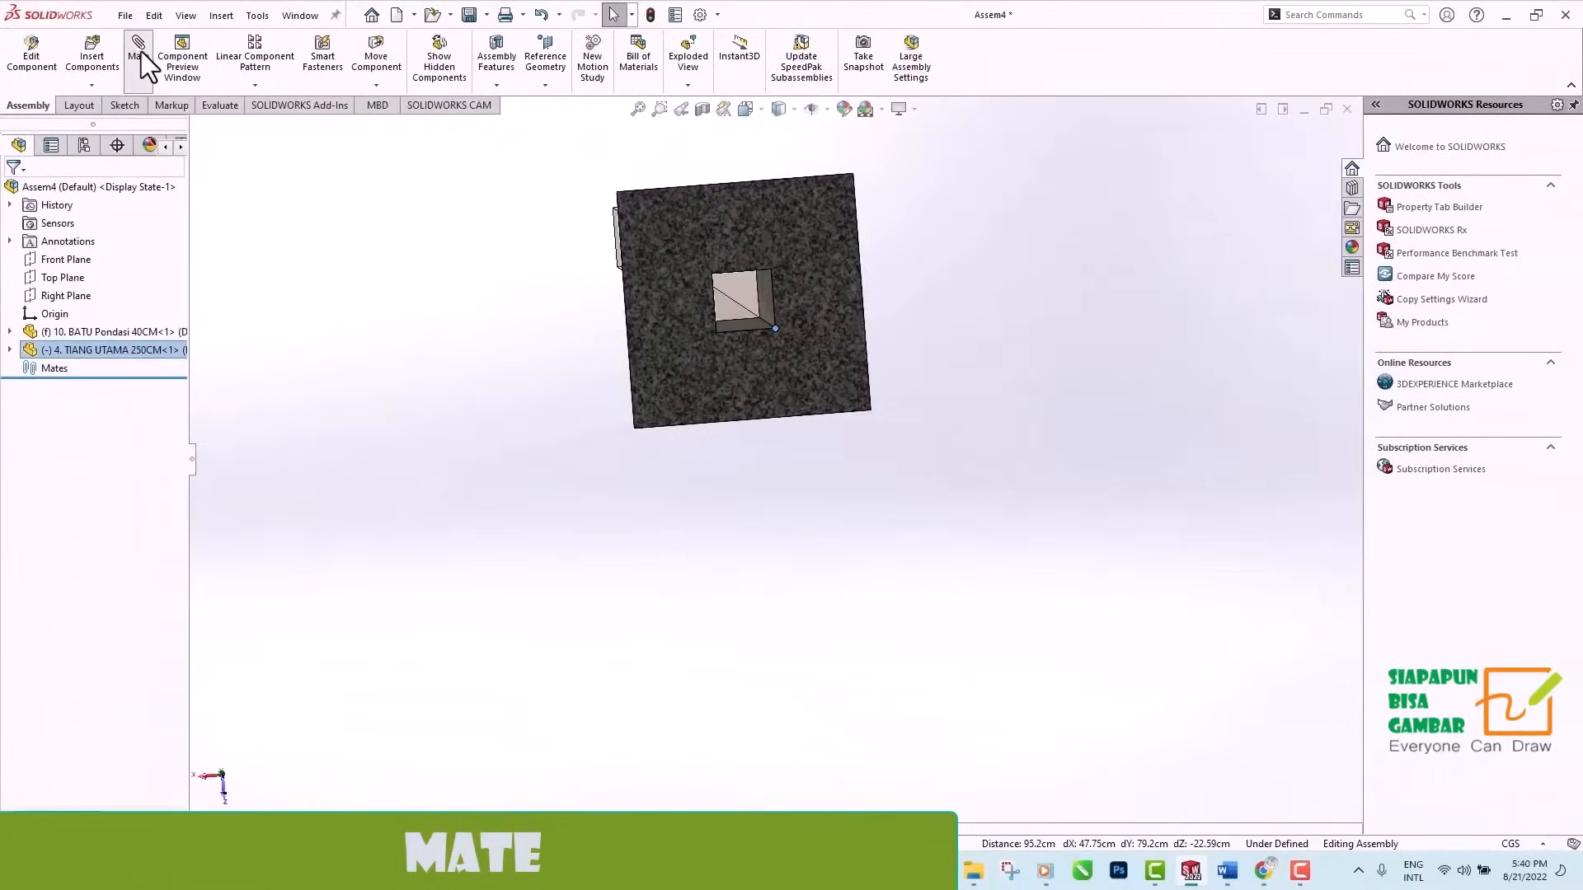
left_click(139, 49)
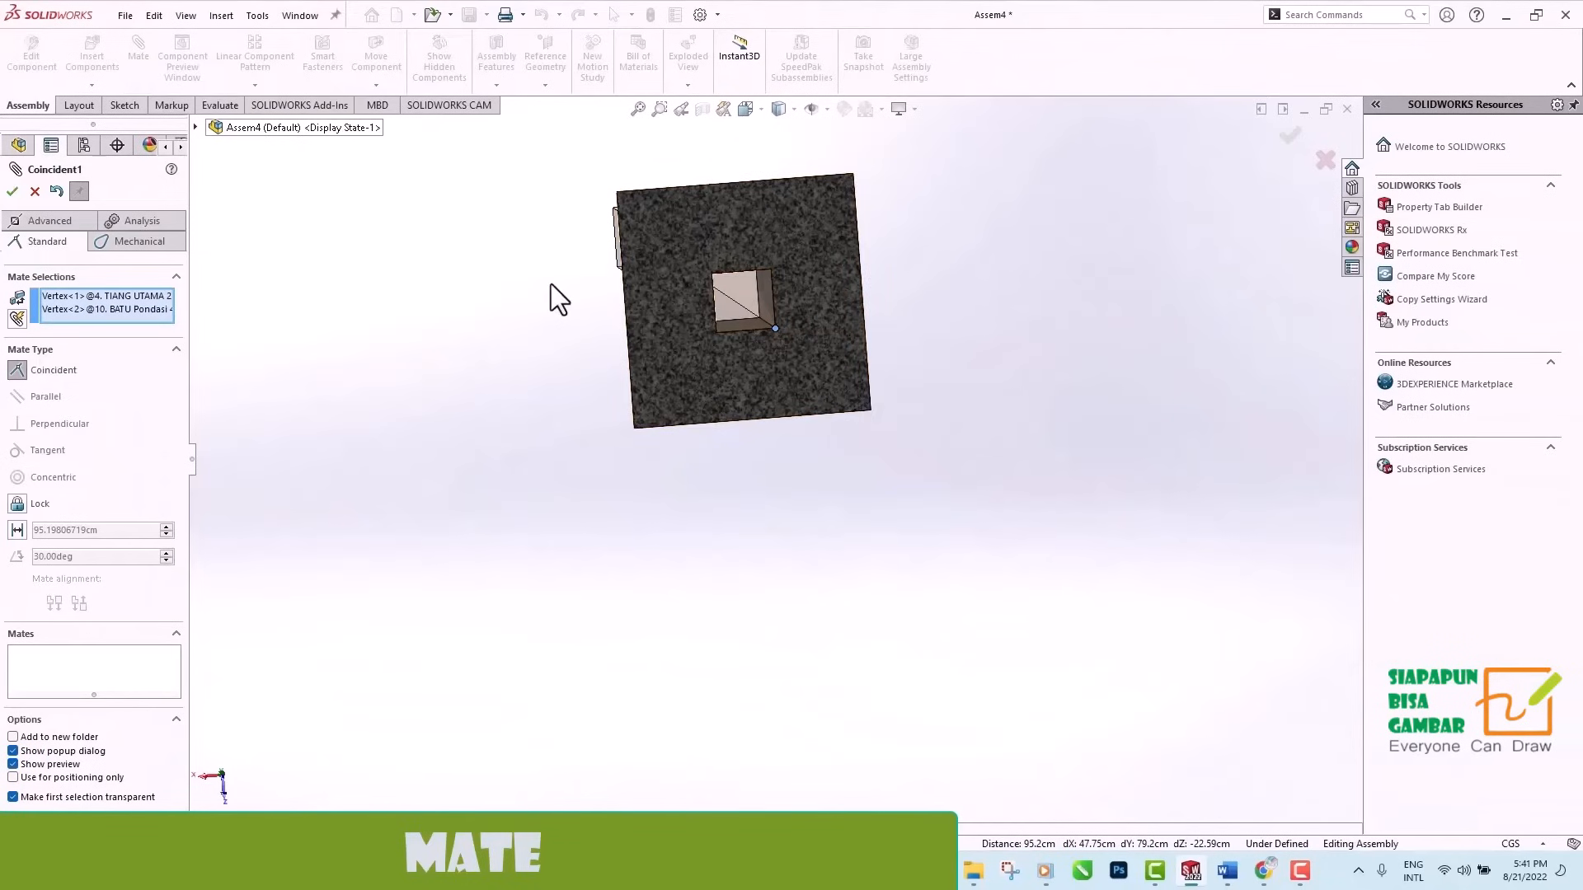
middle_click_drag(550, 285, 541, 463)
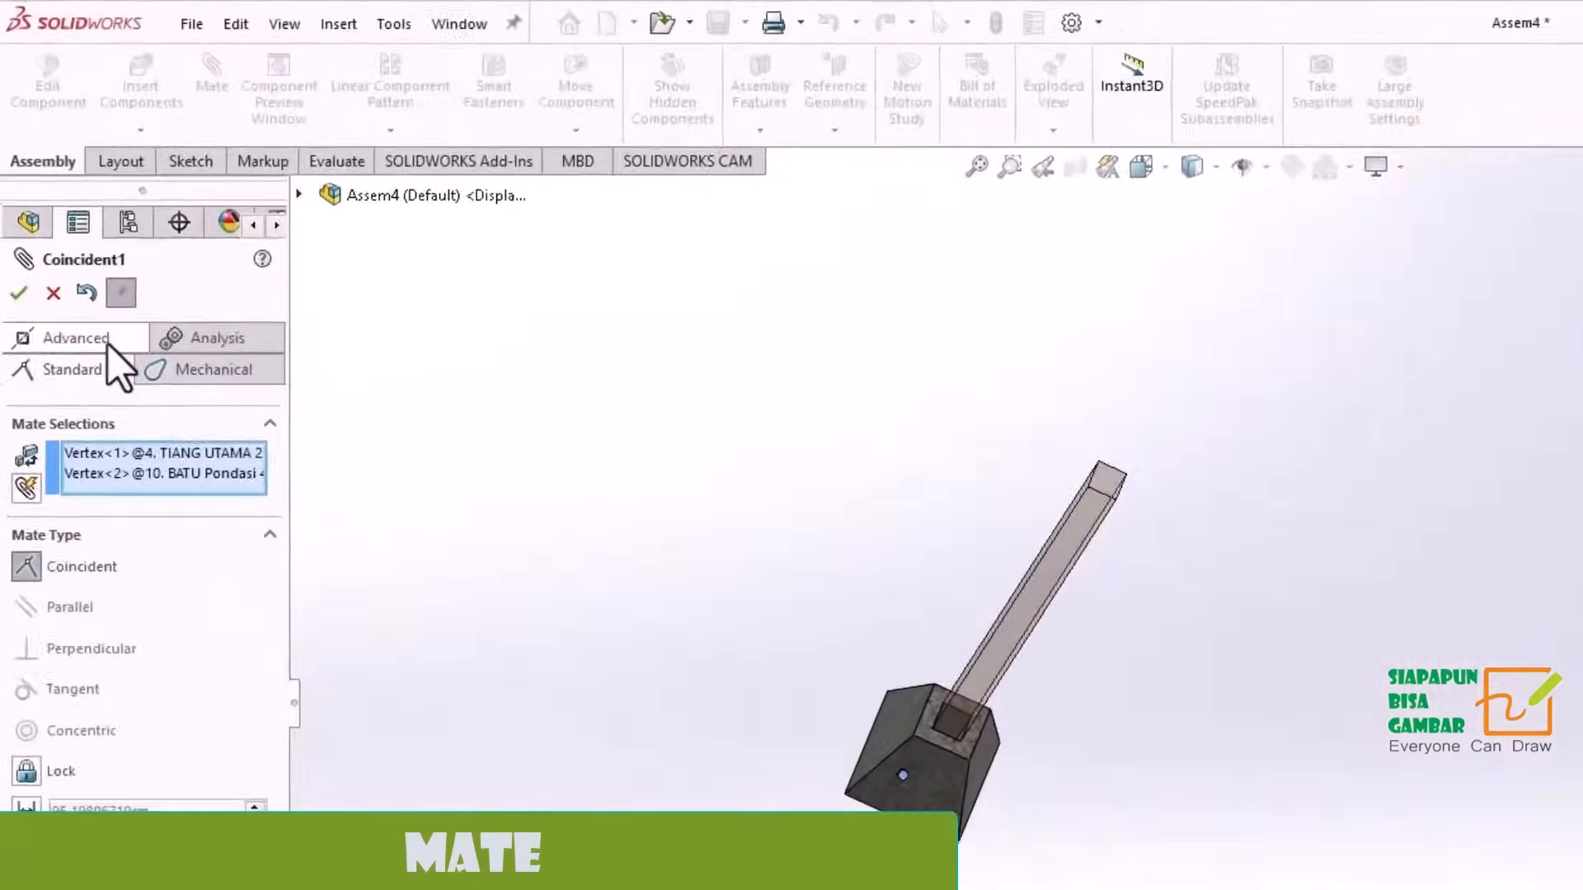
left_click(18, 293)
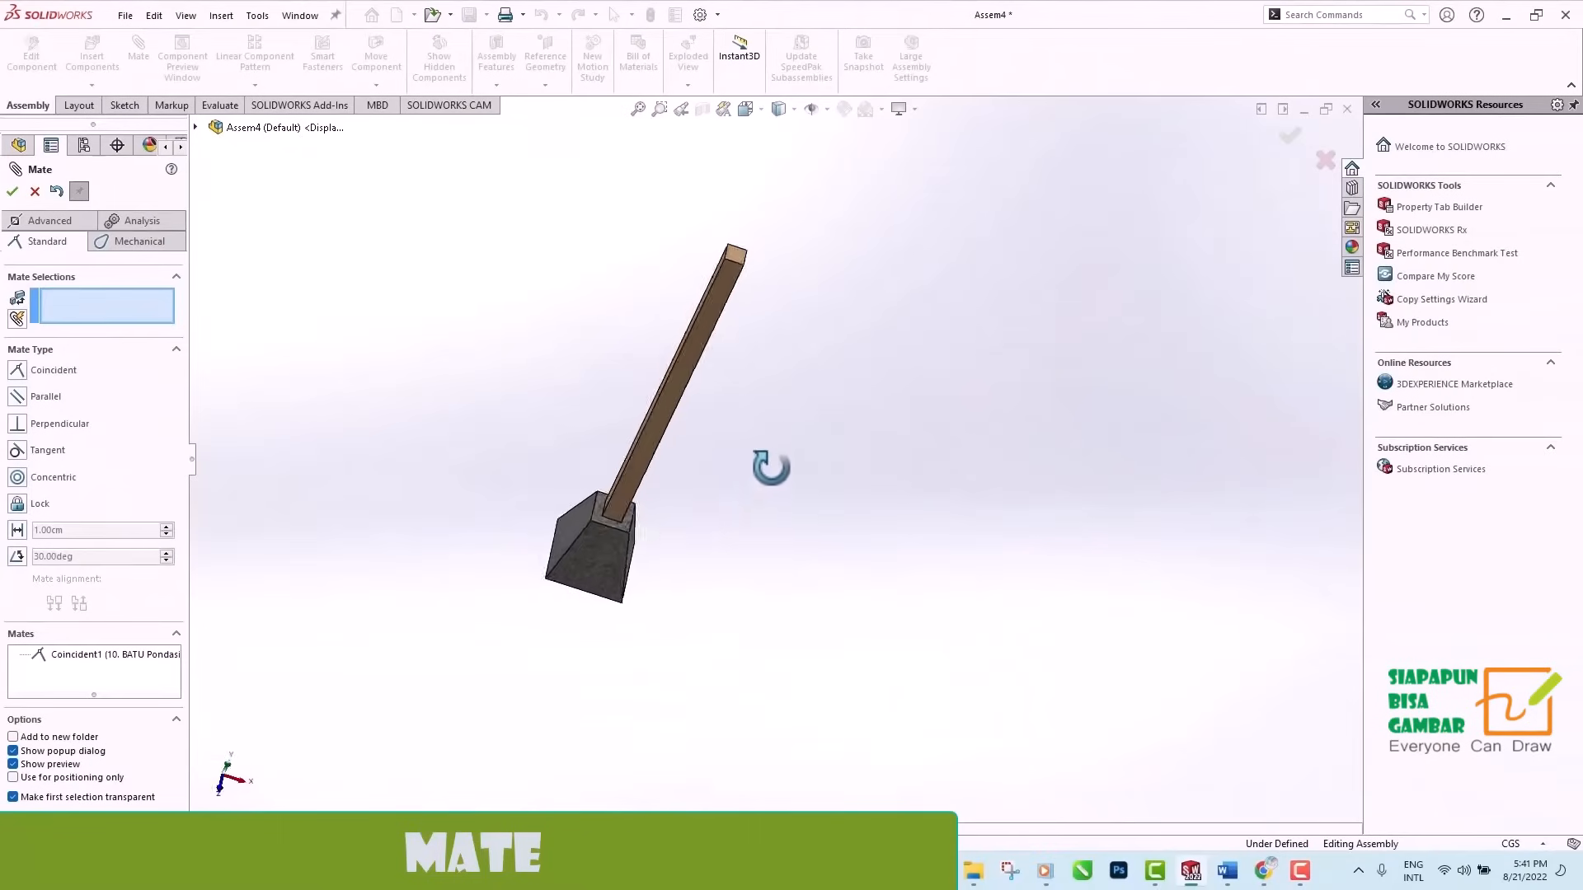
middle_click_drag(771, 466, 835, 444)
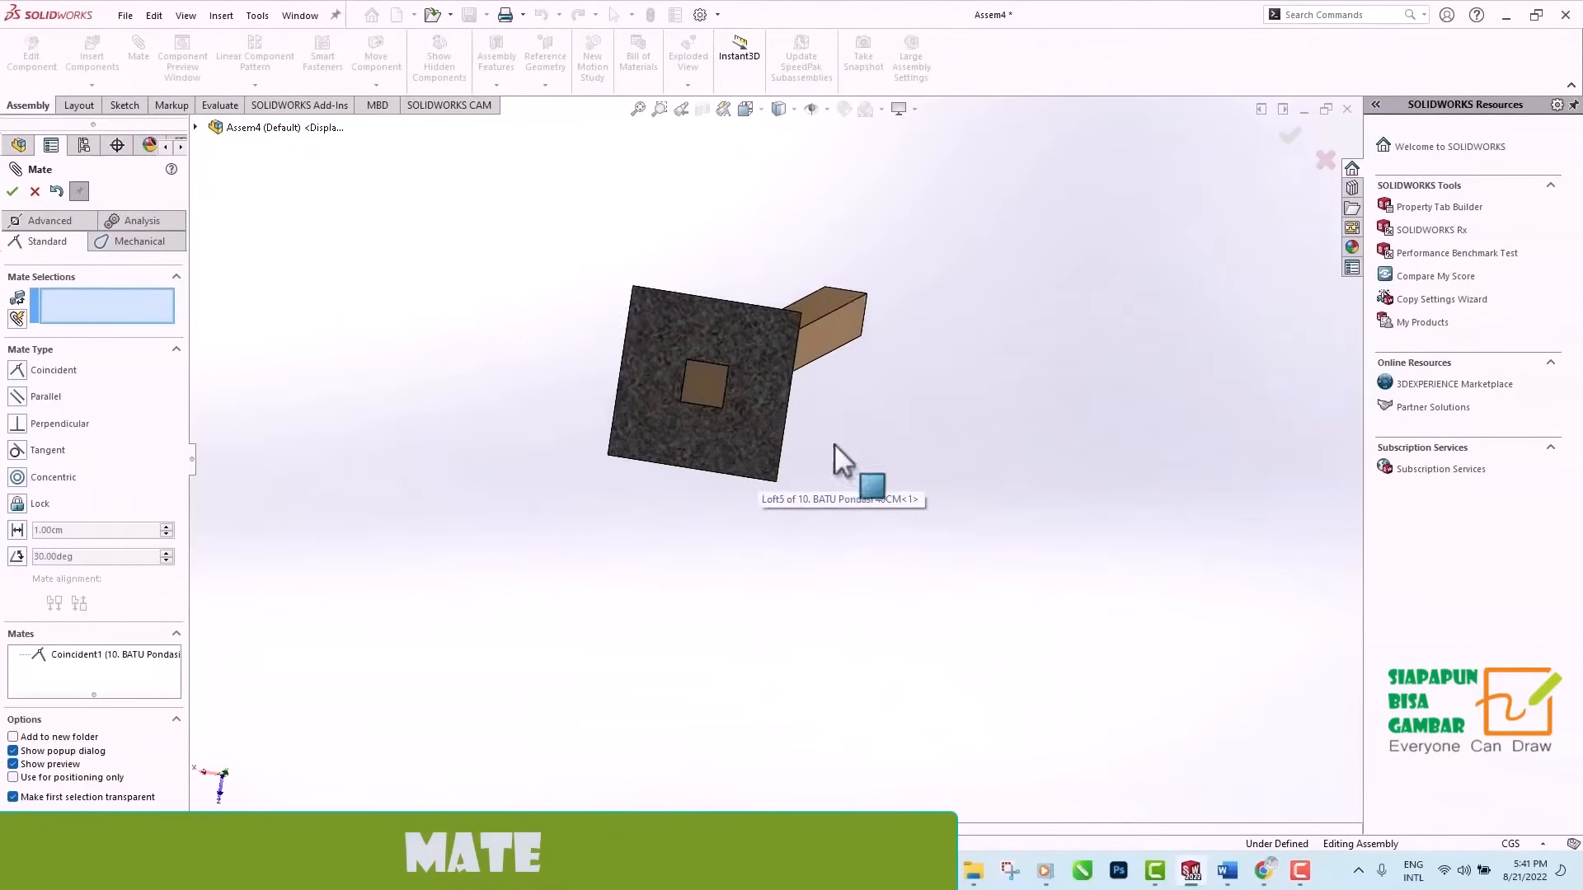
scroll(785, 284, "down", 4)
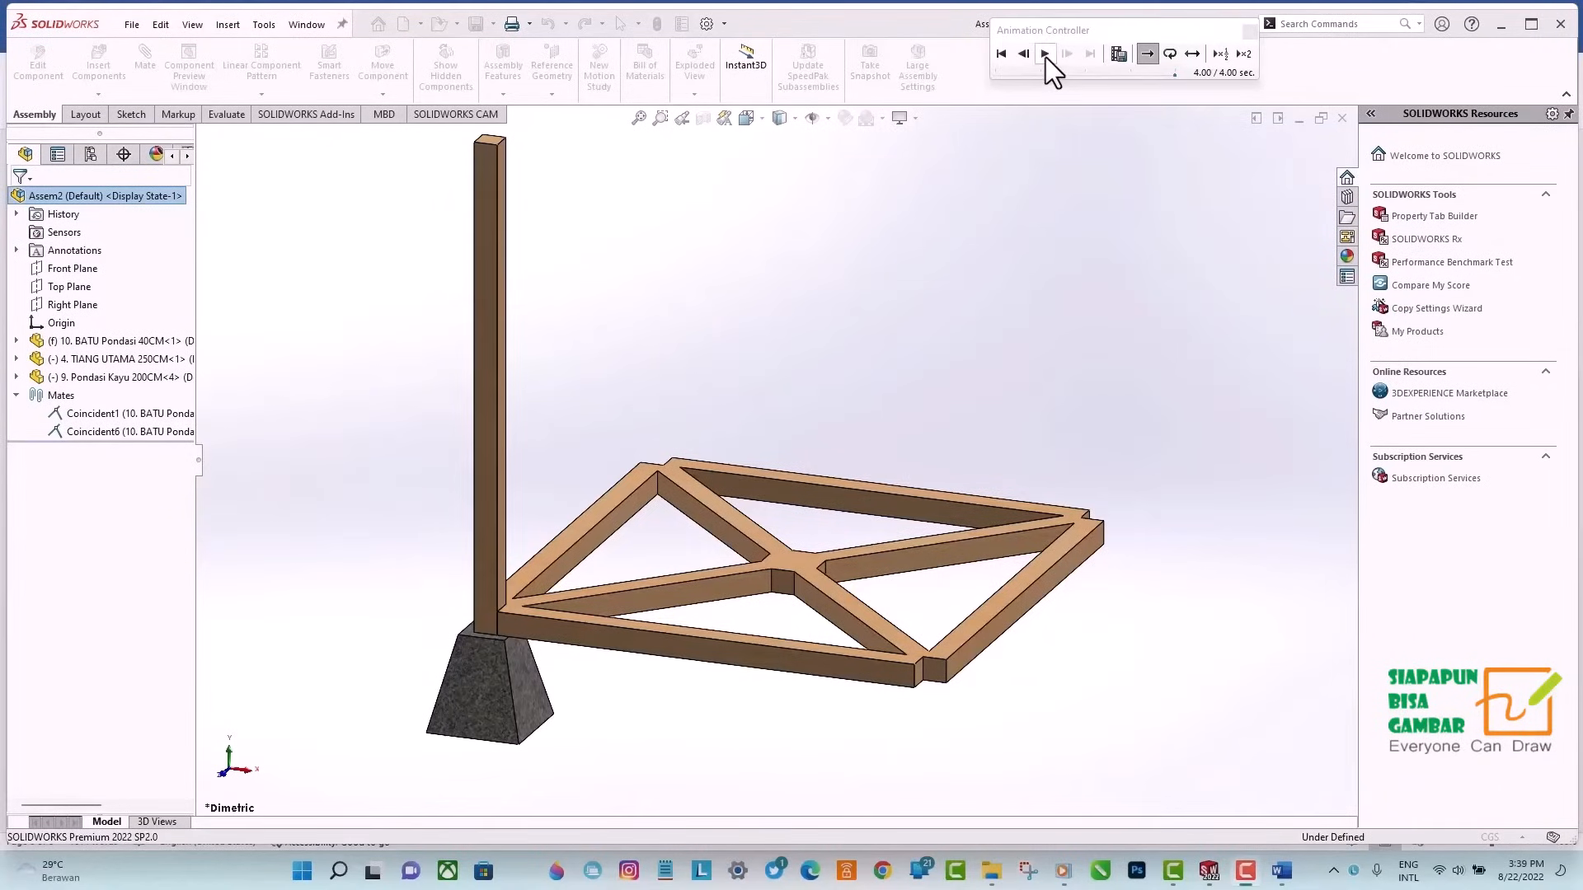
Insert the part 9. Pondasi Kayu 200CM into the assembly, placing it beside the foundation stone and post.
left_click(1045, 55)
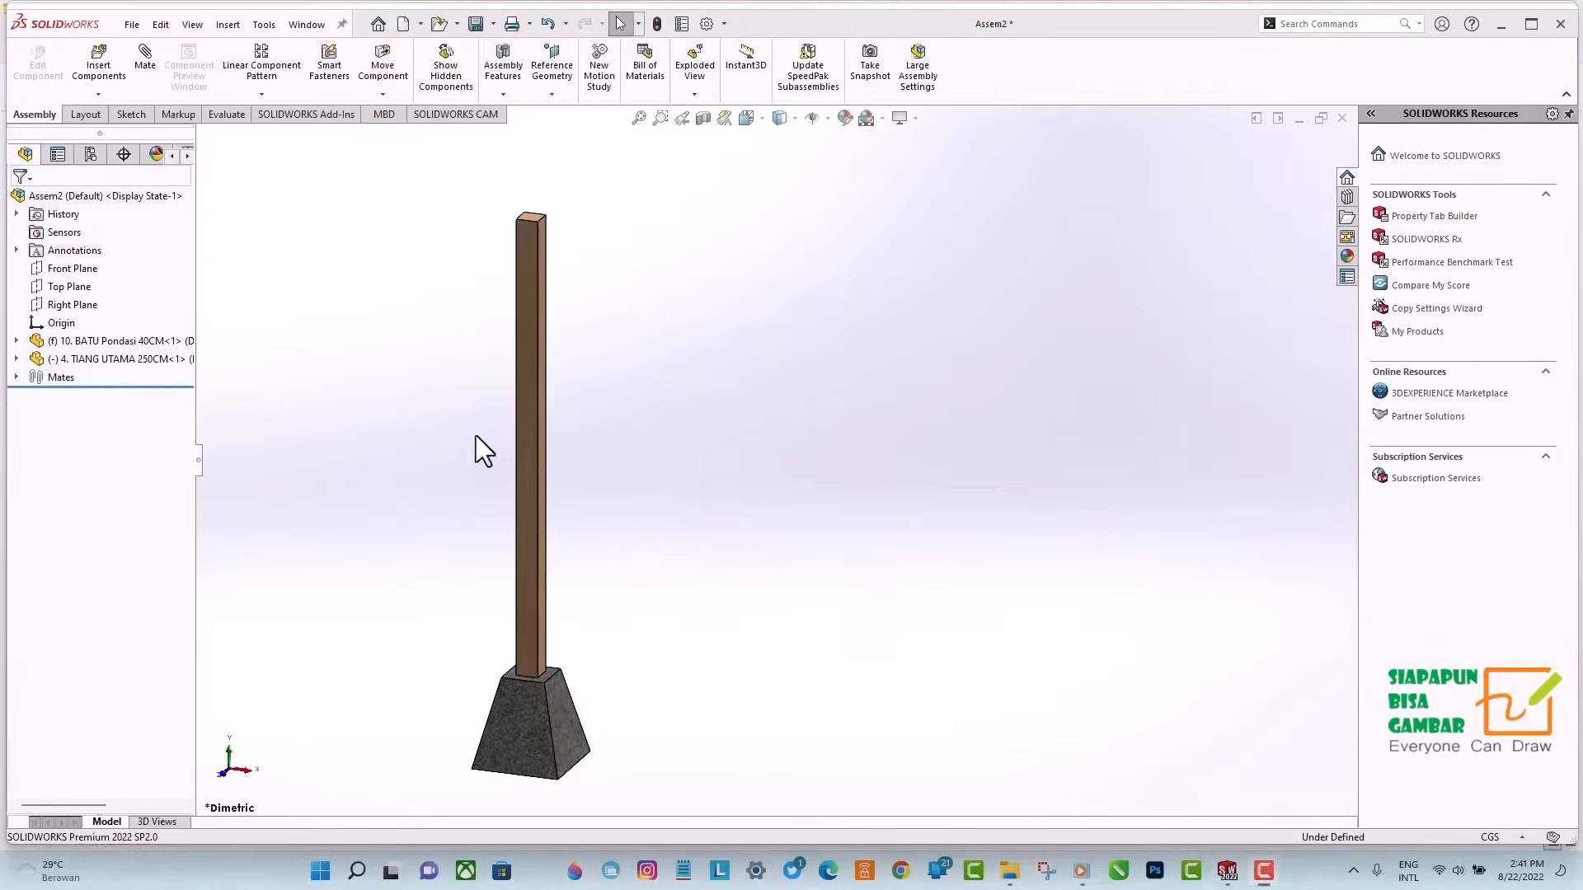
left_click(100, 66)
double_click(528, 675)
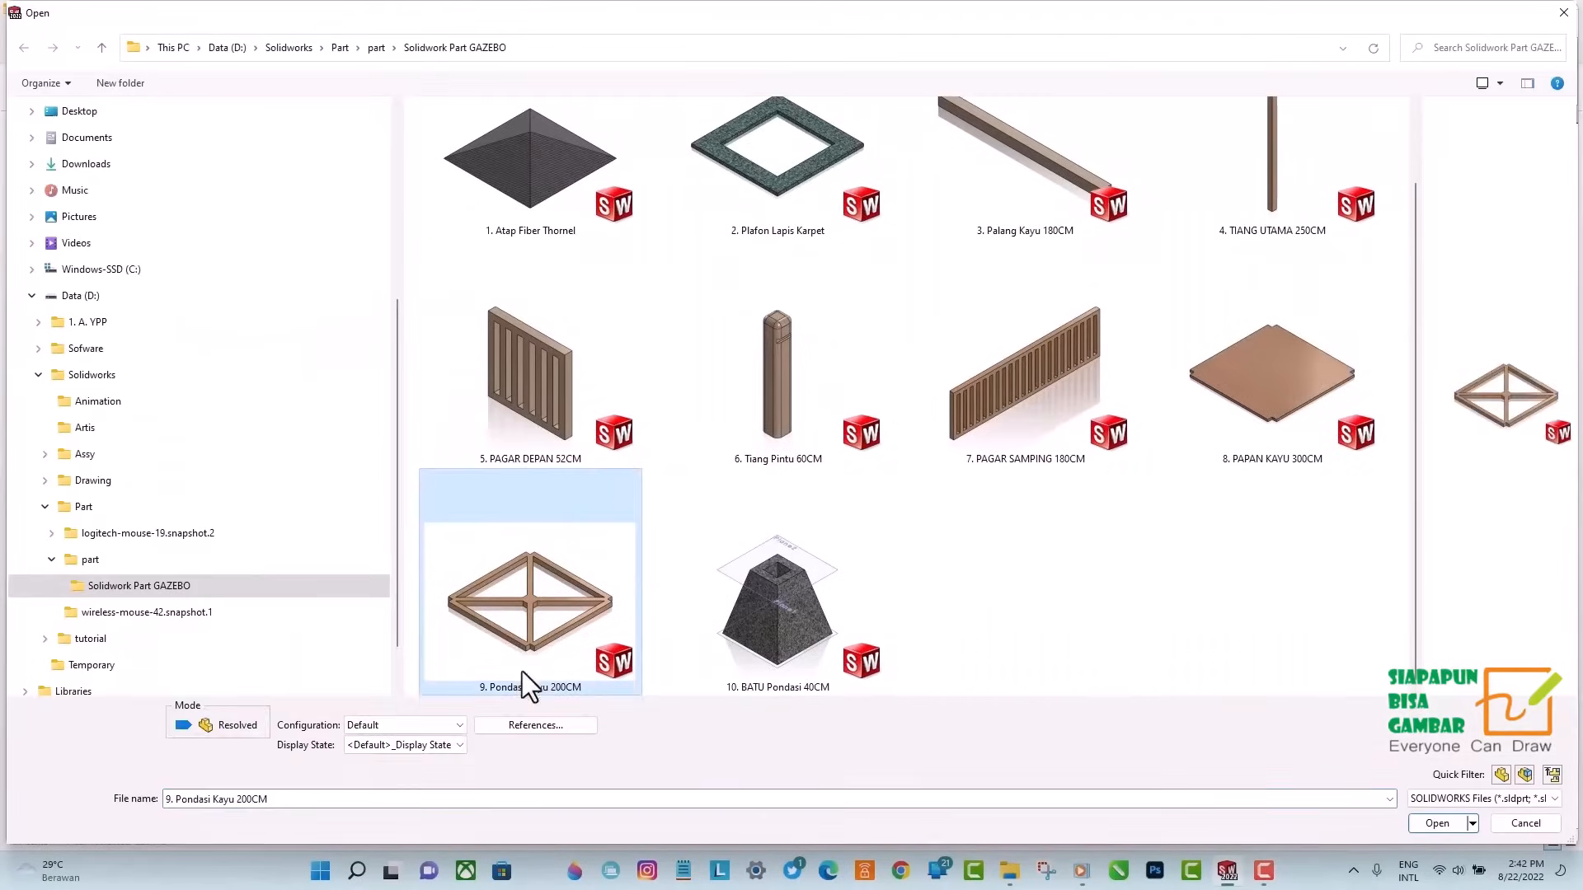
left_click(1020, 610)
Add a coincident mate between the lower inner vertex of the wooden frame's corner notch and the corner vertex of the foundation stone's hole.
scroll(651, 655, "down", 4)
middle_click_drag(513, 612, 469, 688)
scroll(495, 676, "down", 5)
scroll(671, 614, "up", 5)
middle_click_drag(671, 614, 767, 578)
scroll(914, 429, "down", 6)
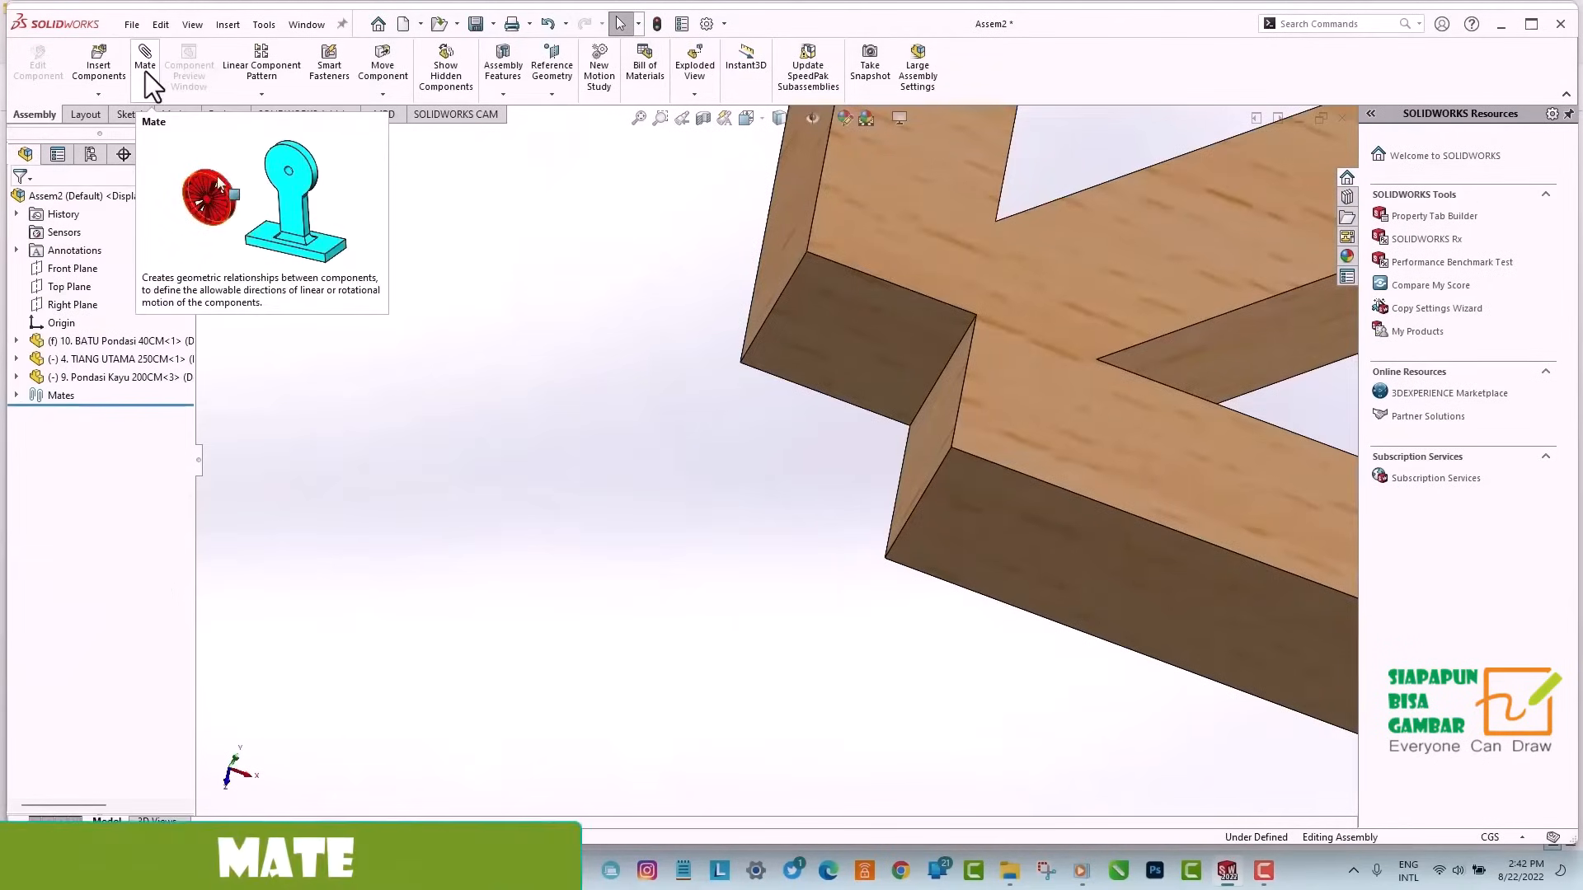
left_click(145, 71)
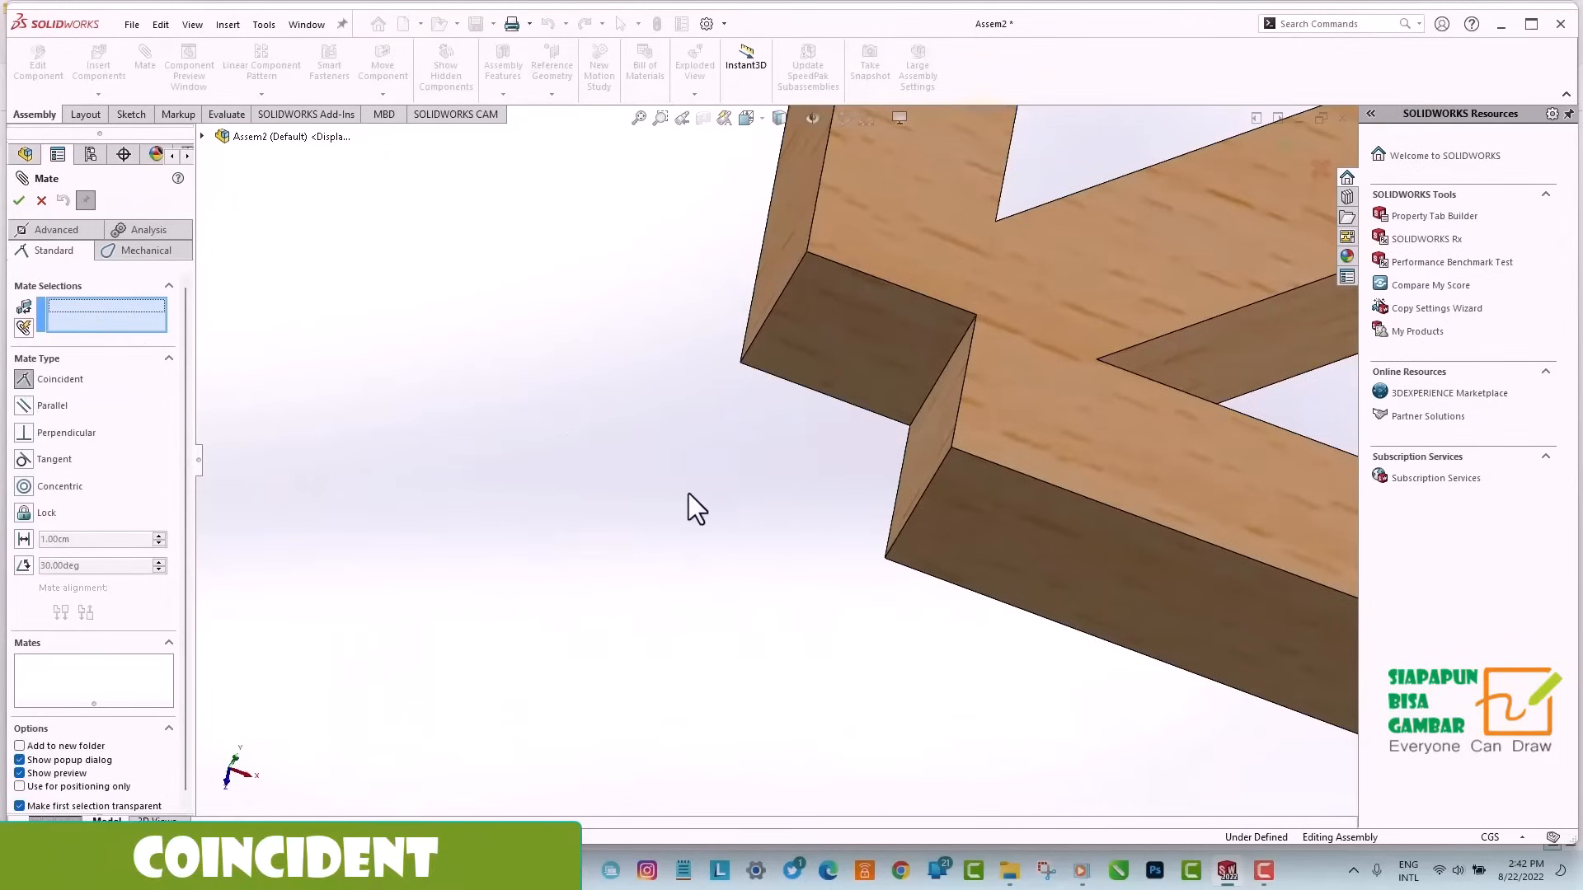
left_click(910, 427)
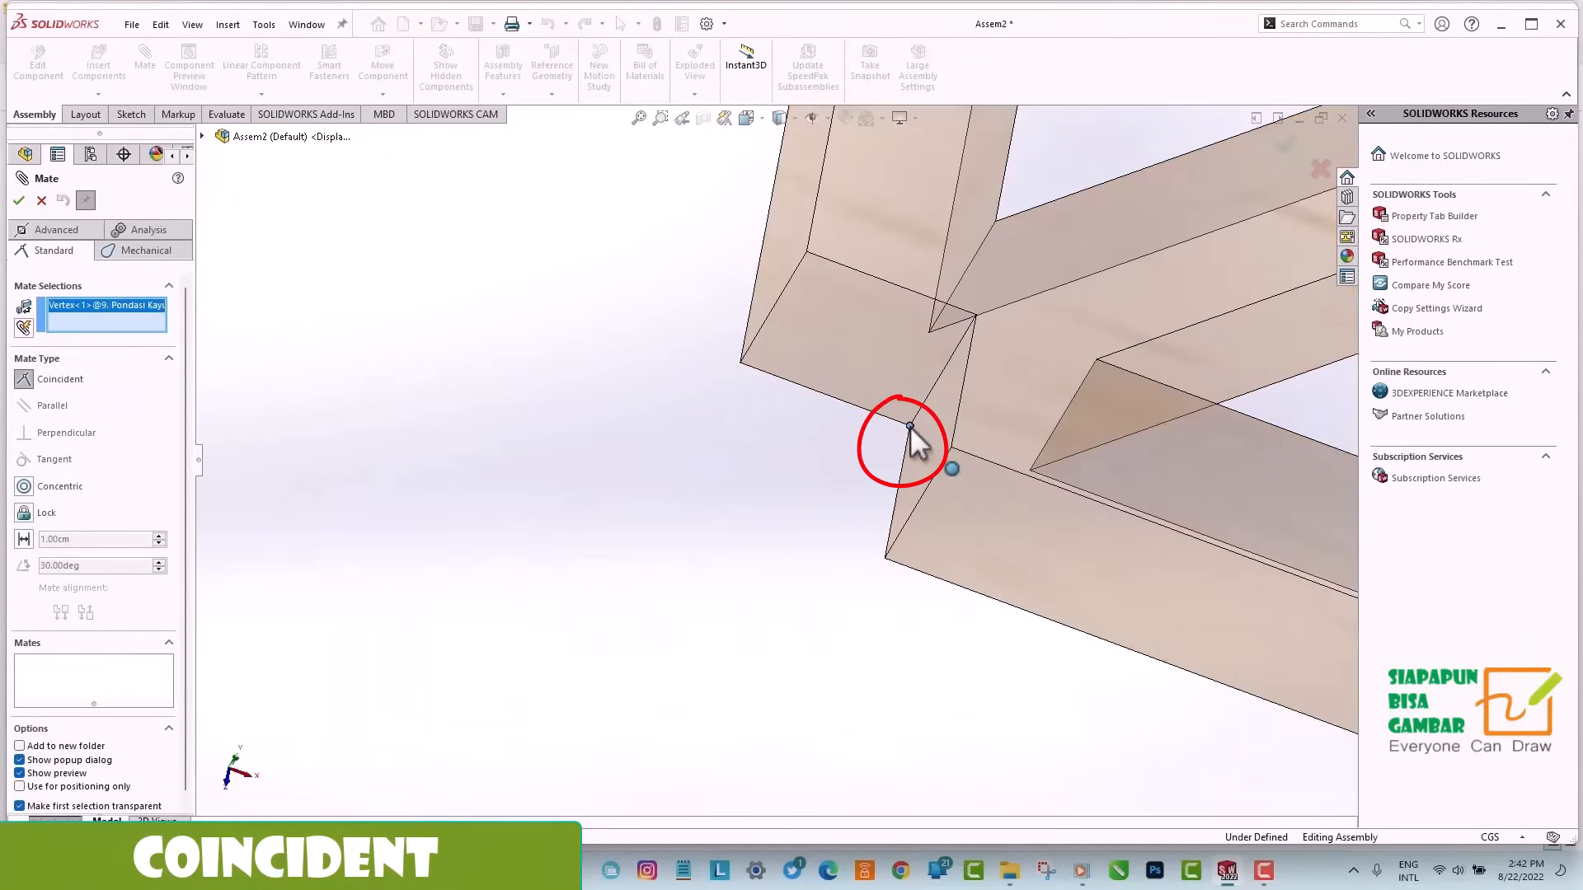
scroll(547, 462, "up", 5)
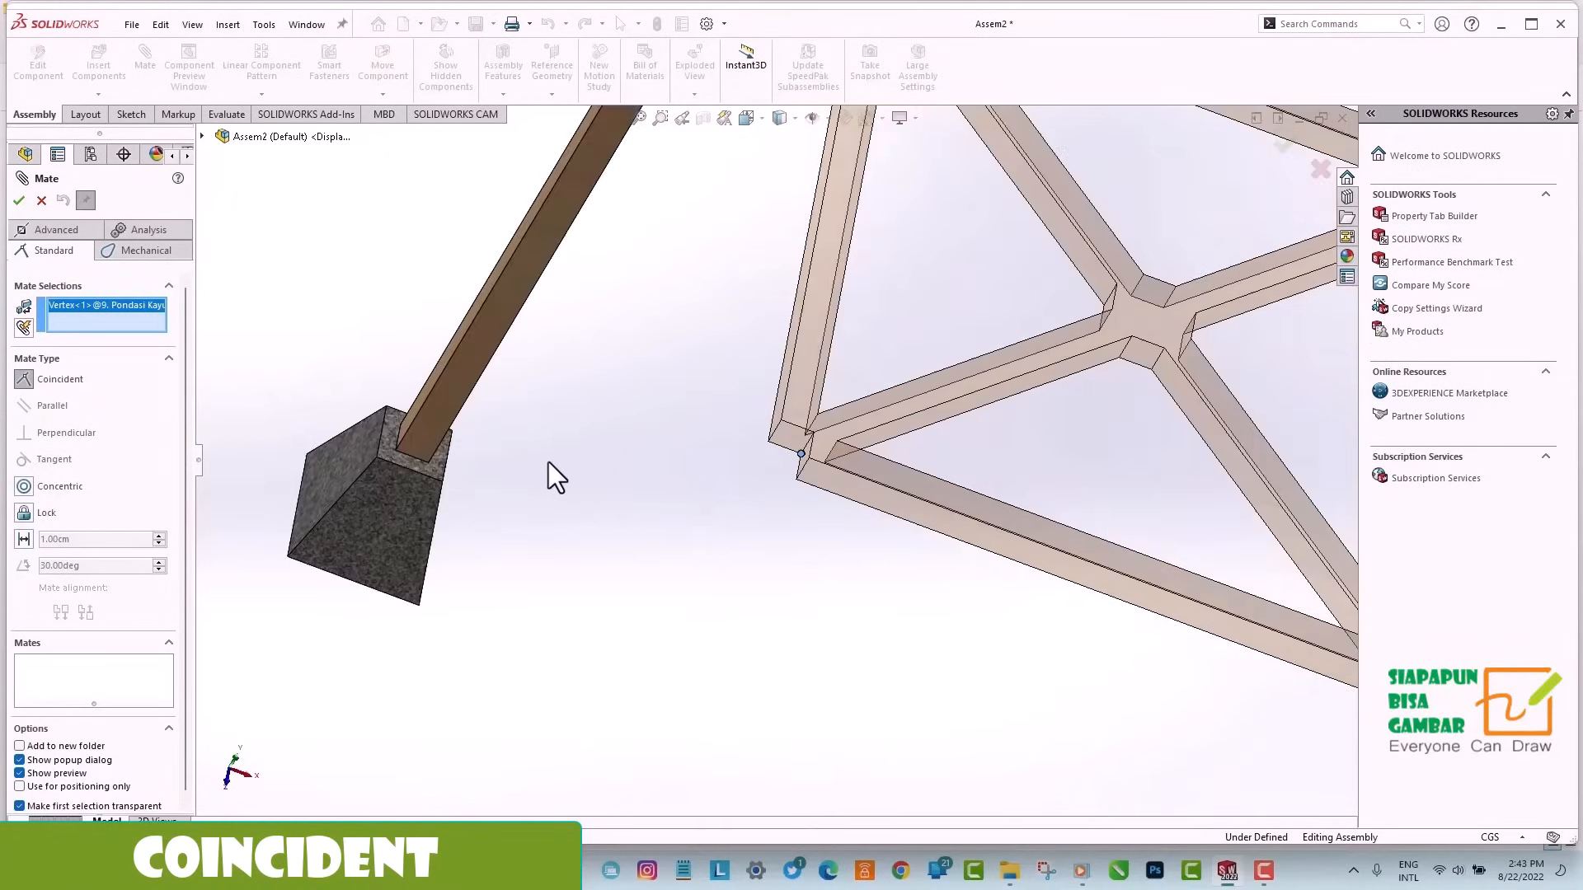
scroll(470, 491, "down", 5)
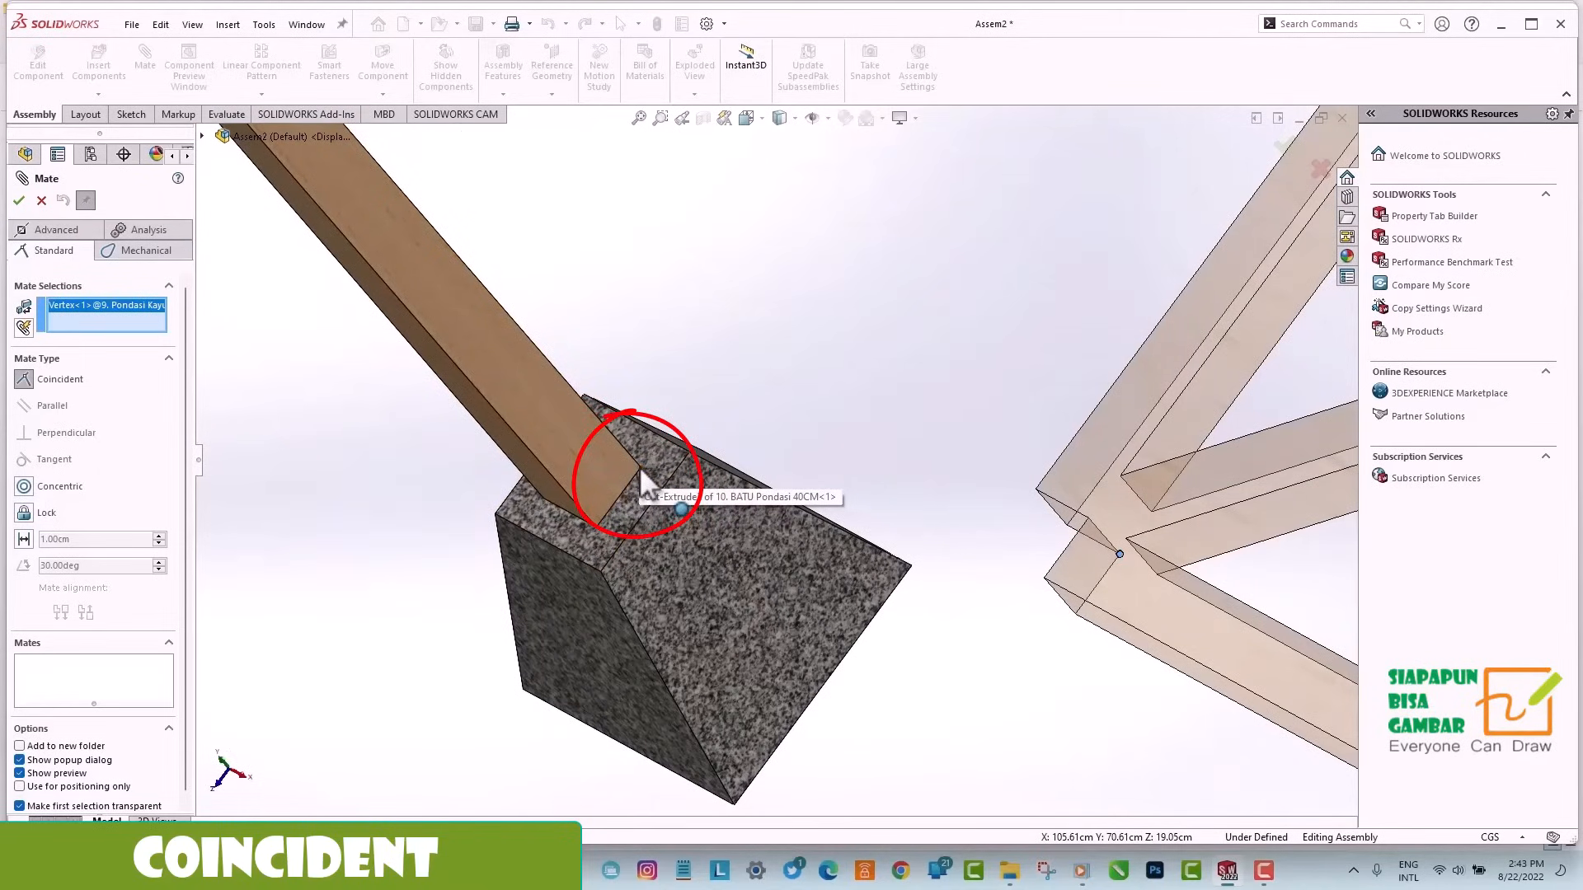
left_click(640, 466)
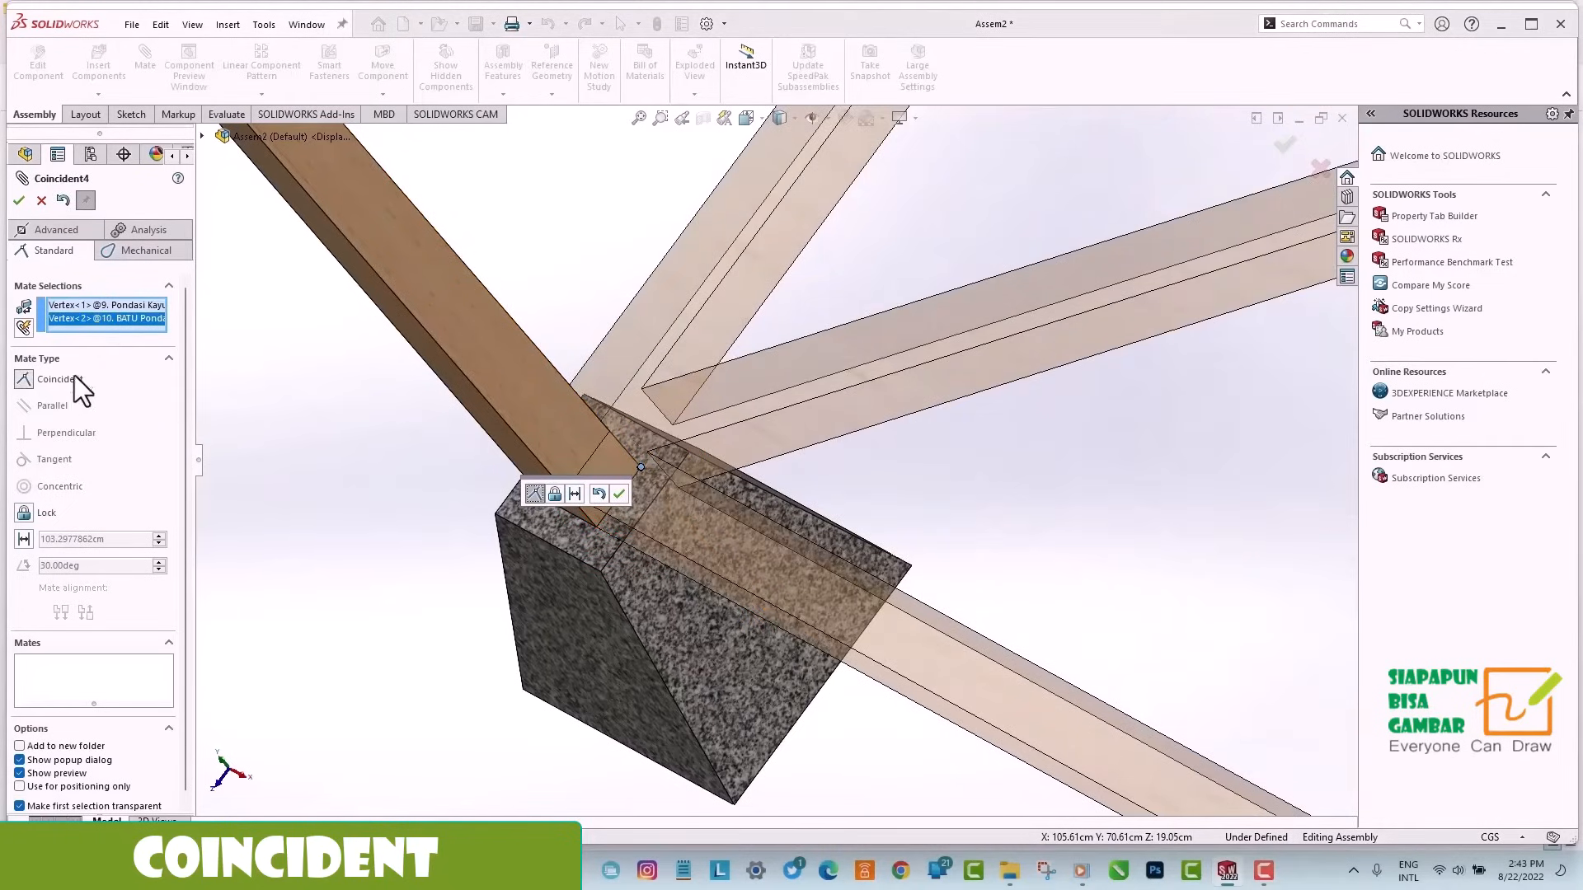
left_click(18, 201)
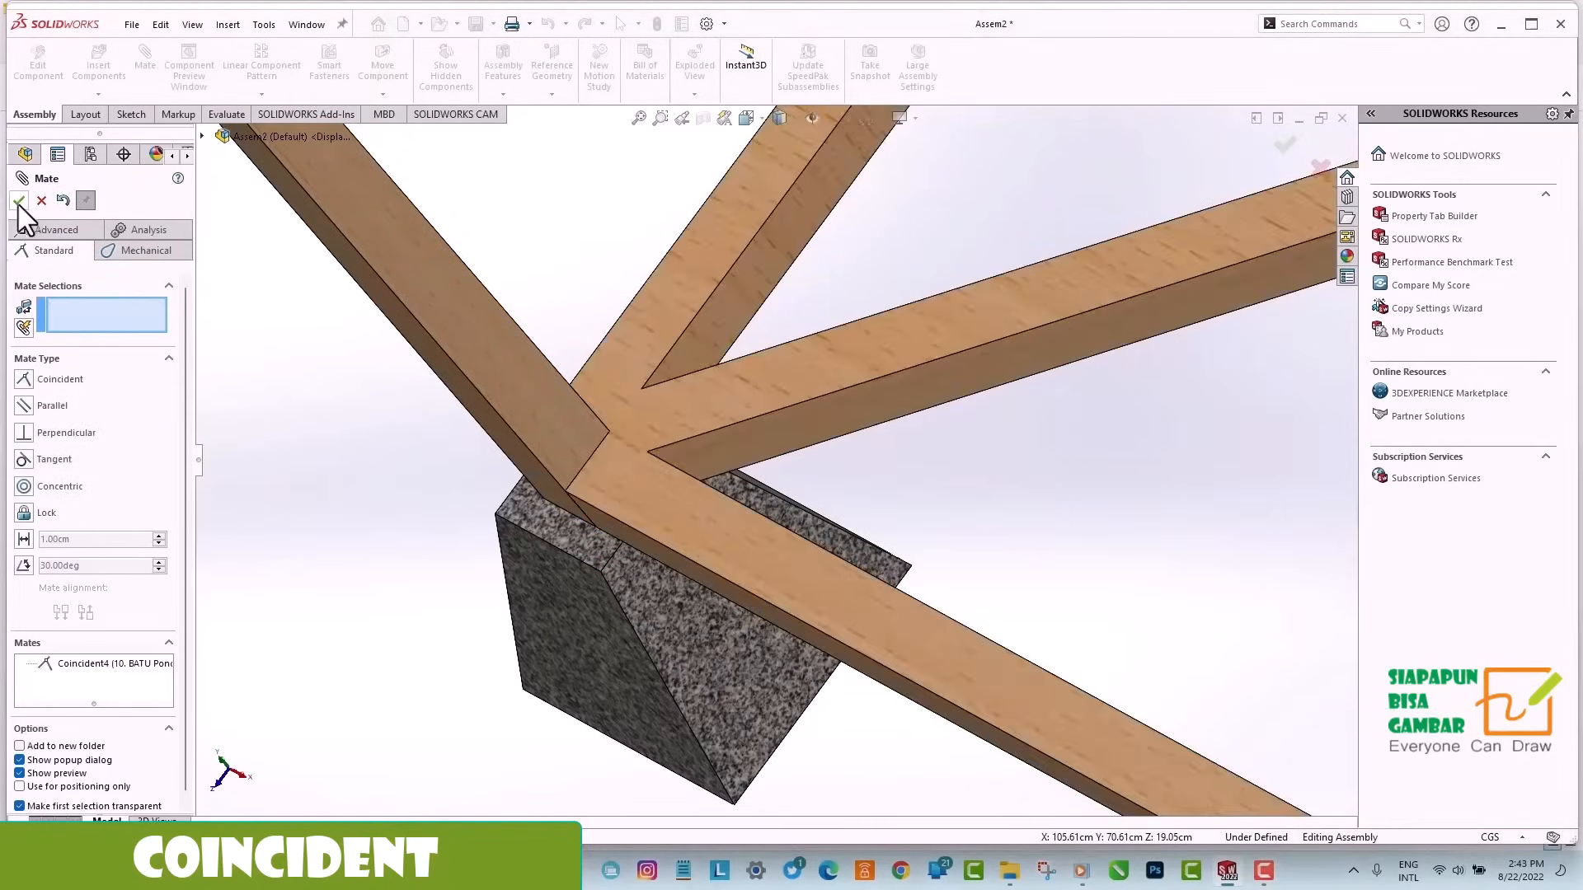
middle_click_drag(781, 497, 722, 132)
left_click(763, 119)
left_click(838, 166)
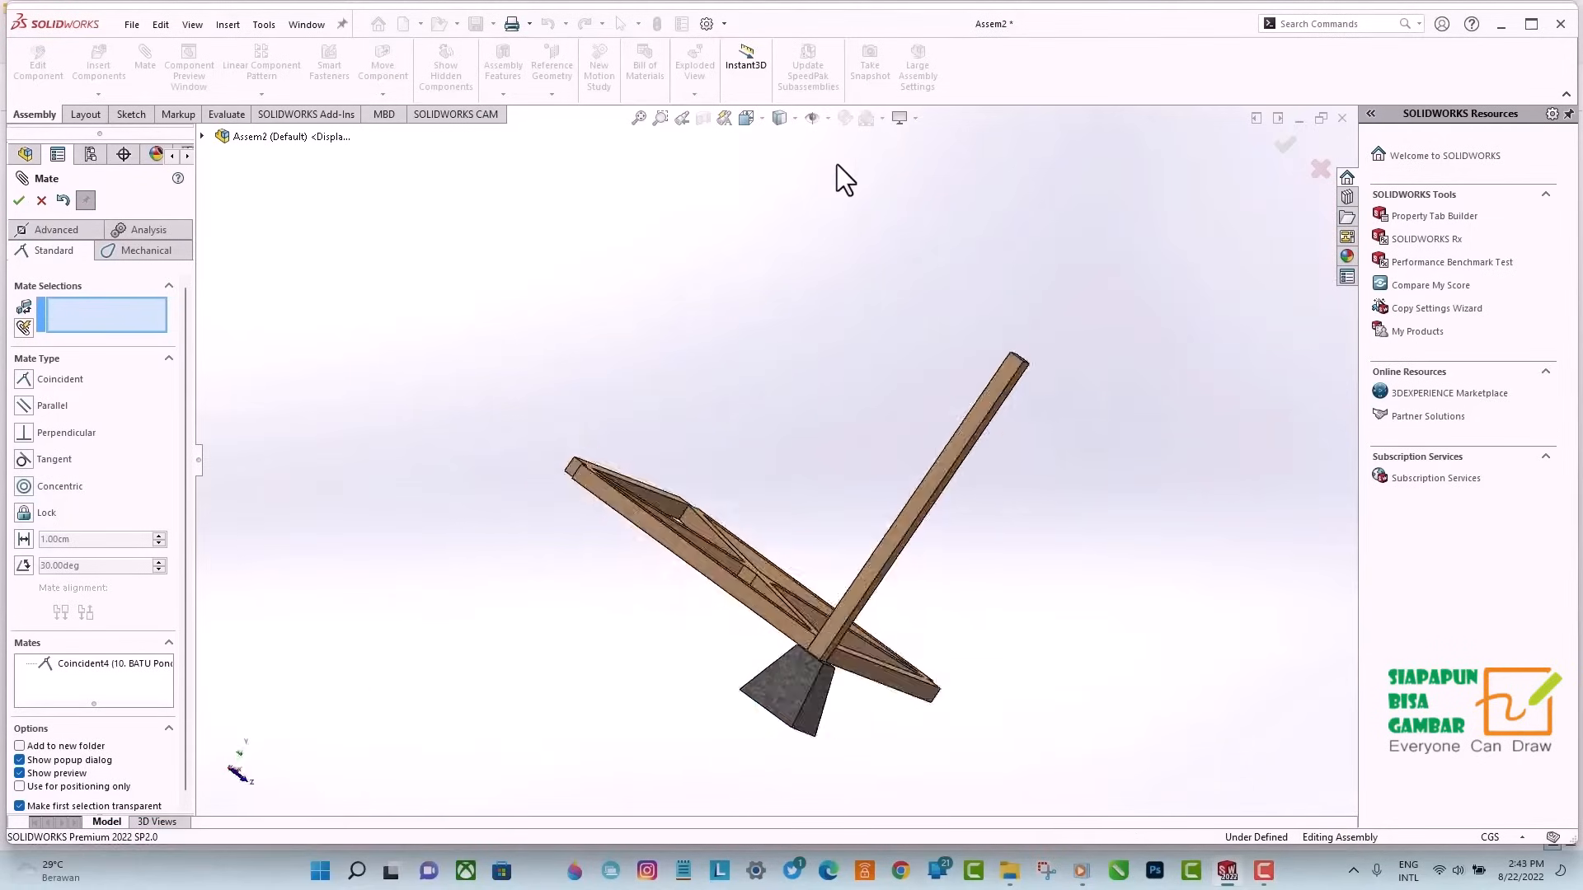
left_click(18, 202)
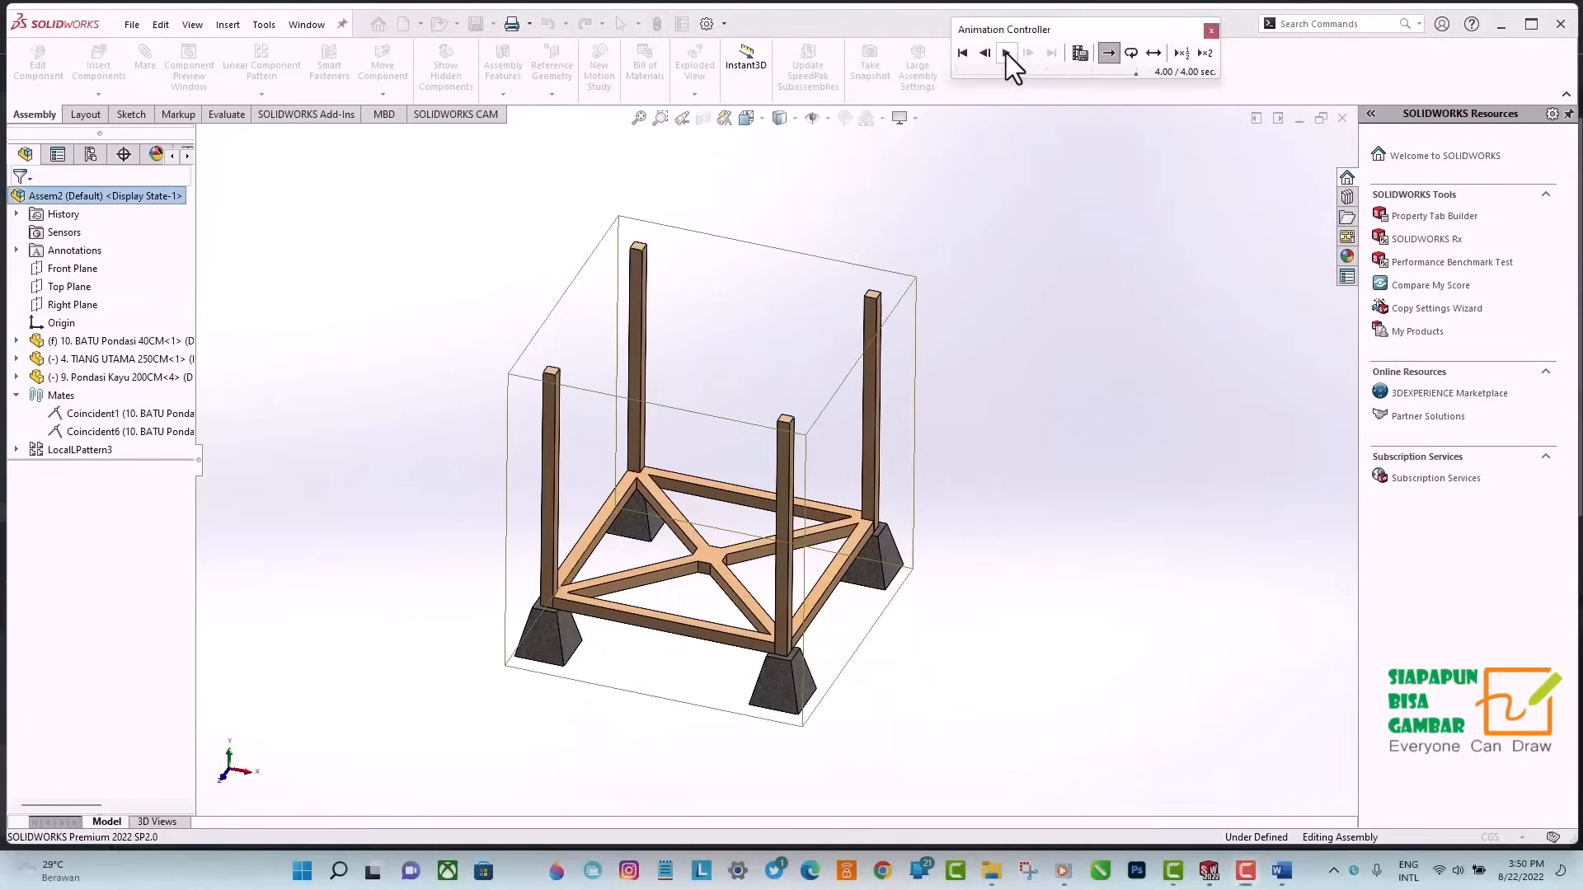
Start a linear component pattern using the wooden frame's two outer edges meeting at the post as Direction 1 and Direction 2.
left_click(1006, 52)
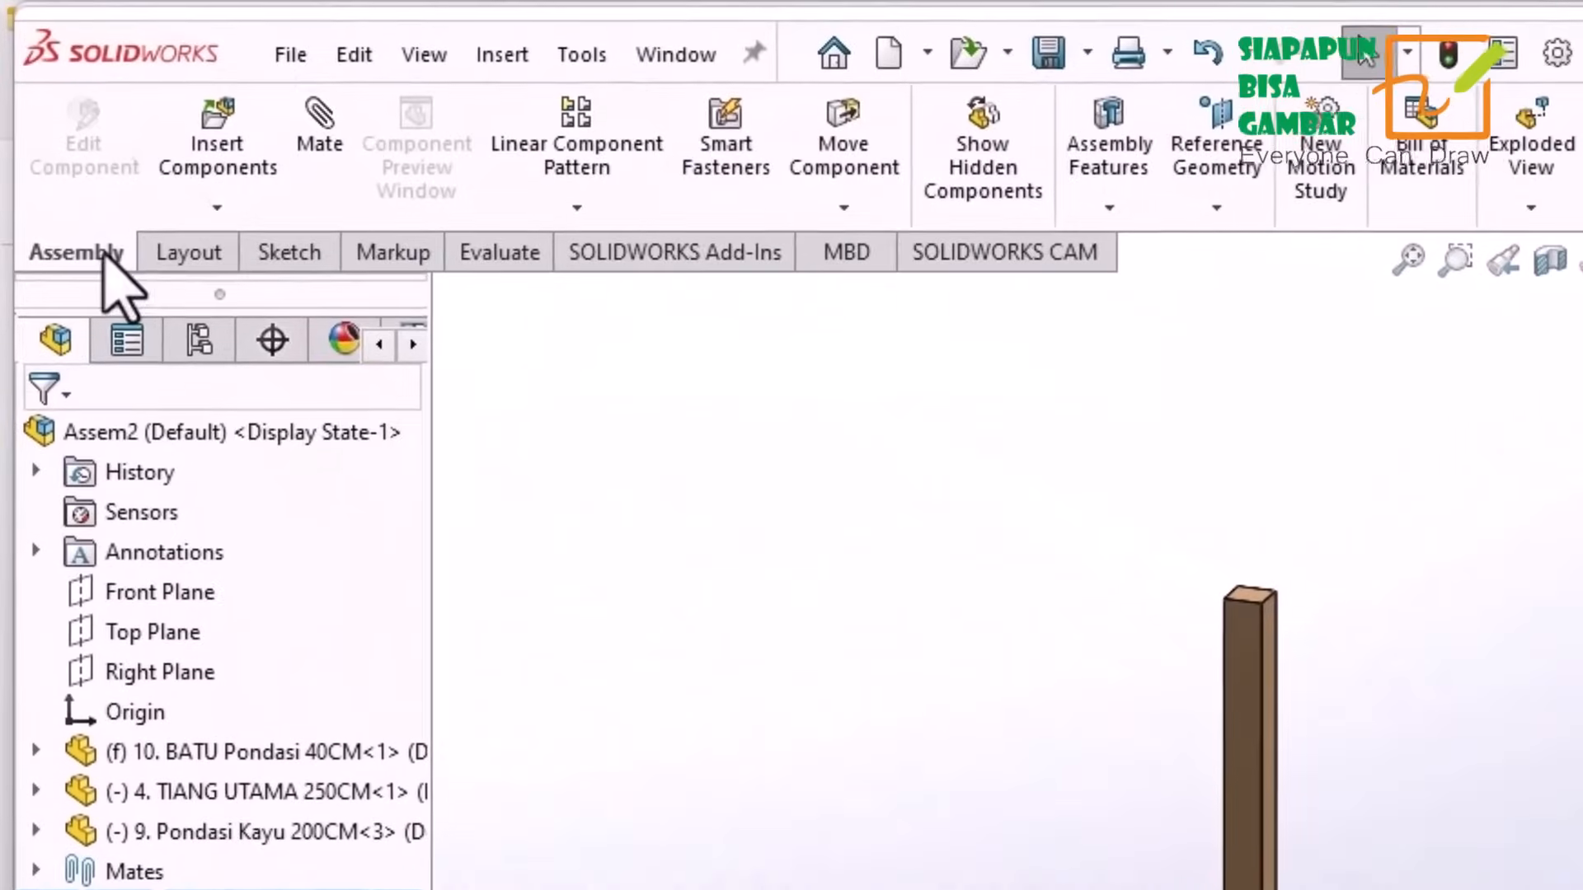
left_click(577, 209)
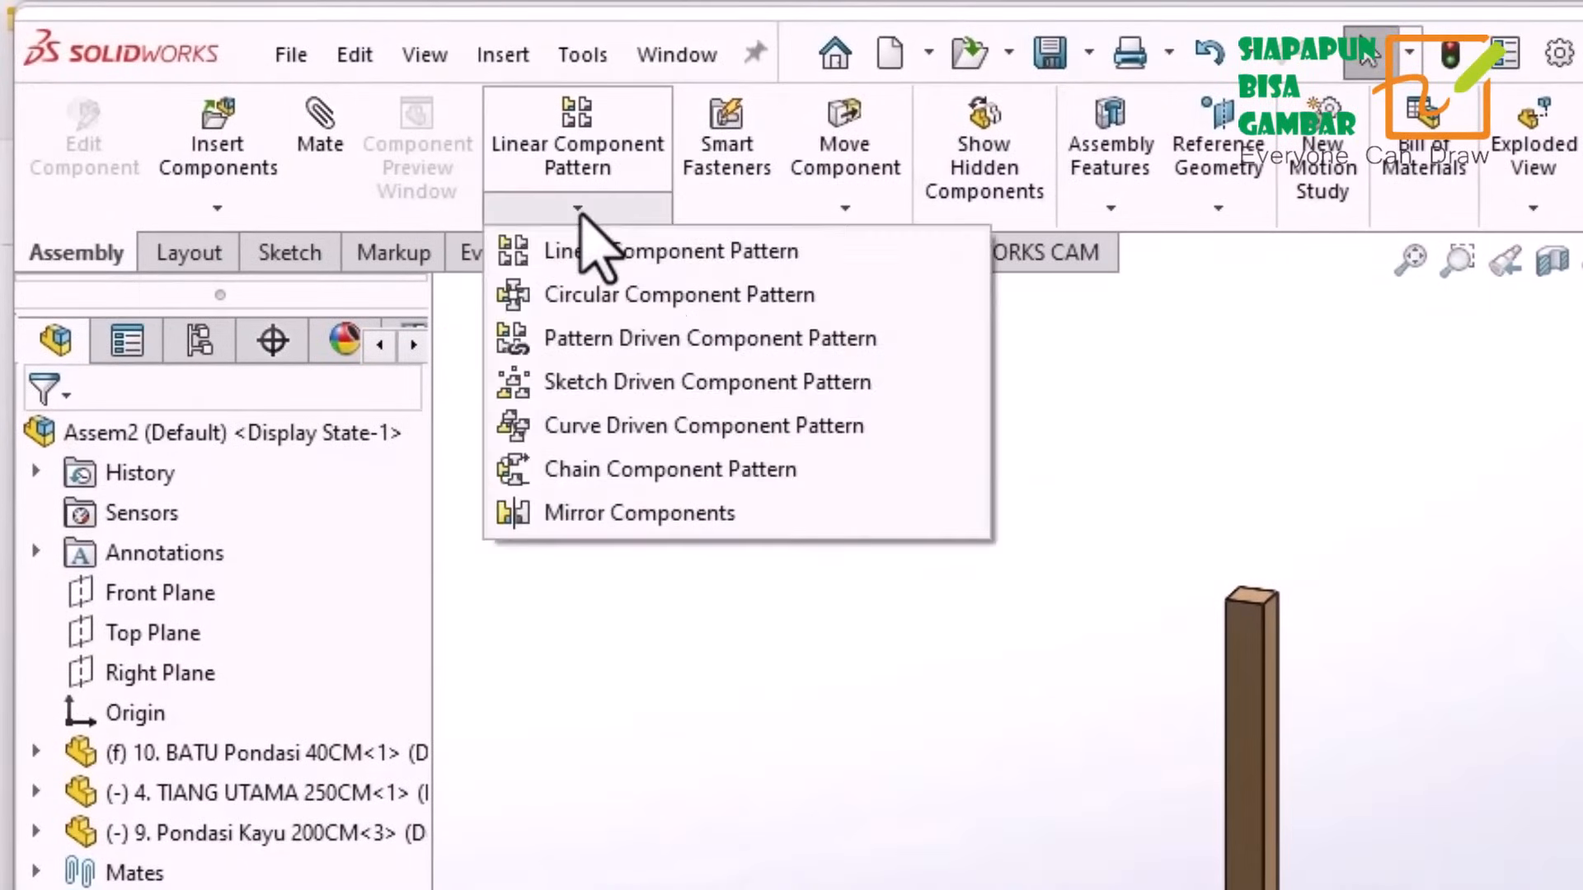
left_click(678, 257)
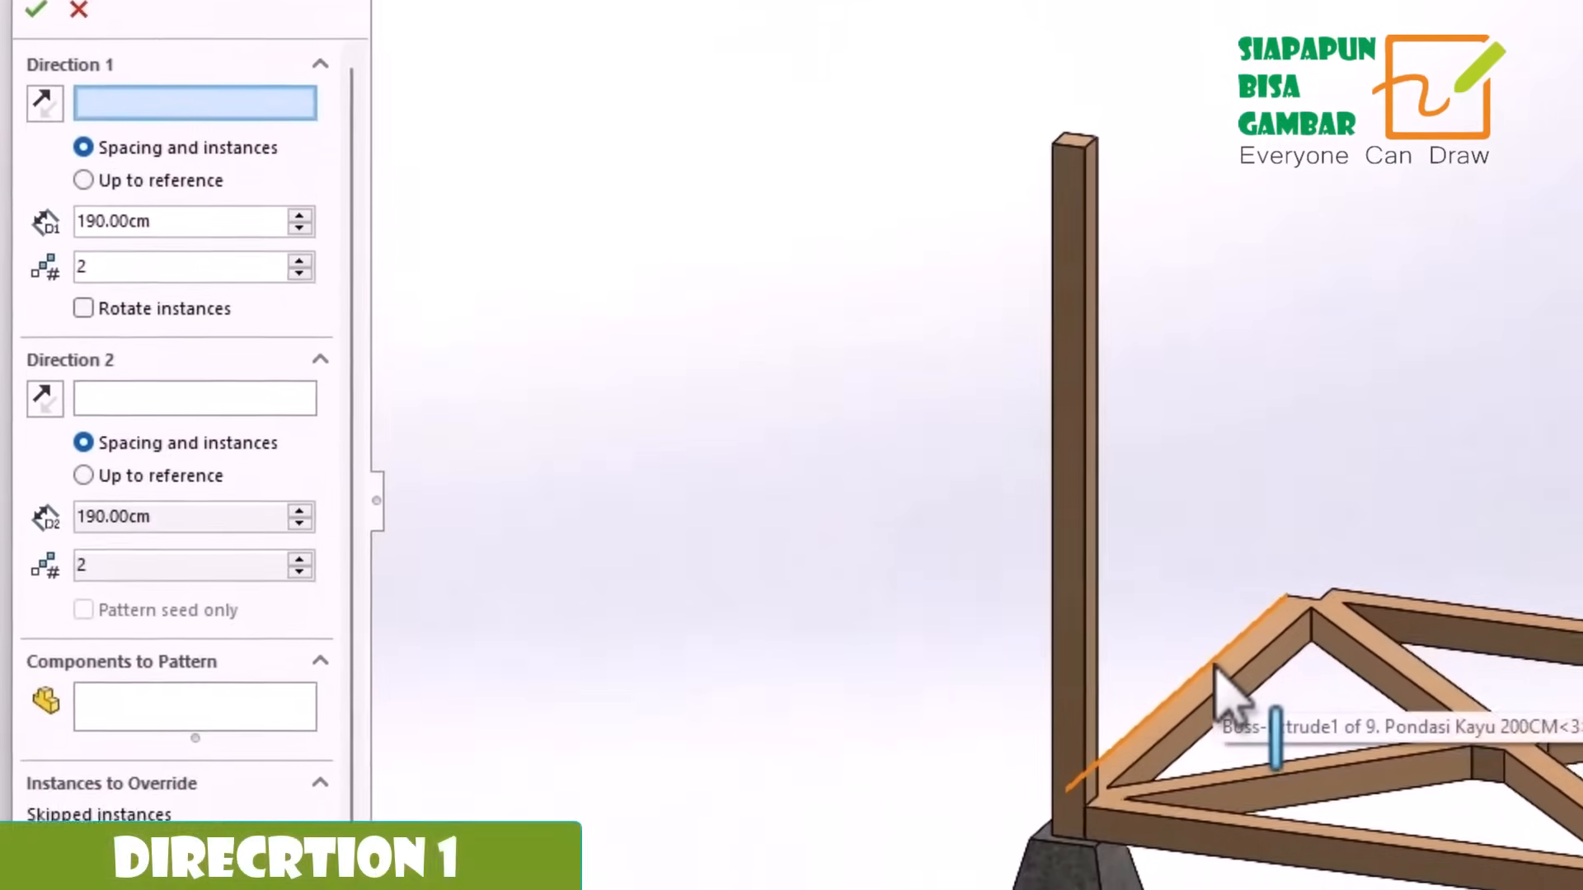
left_click(1205, 642)
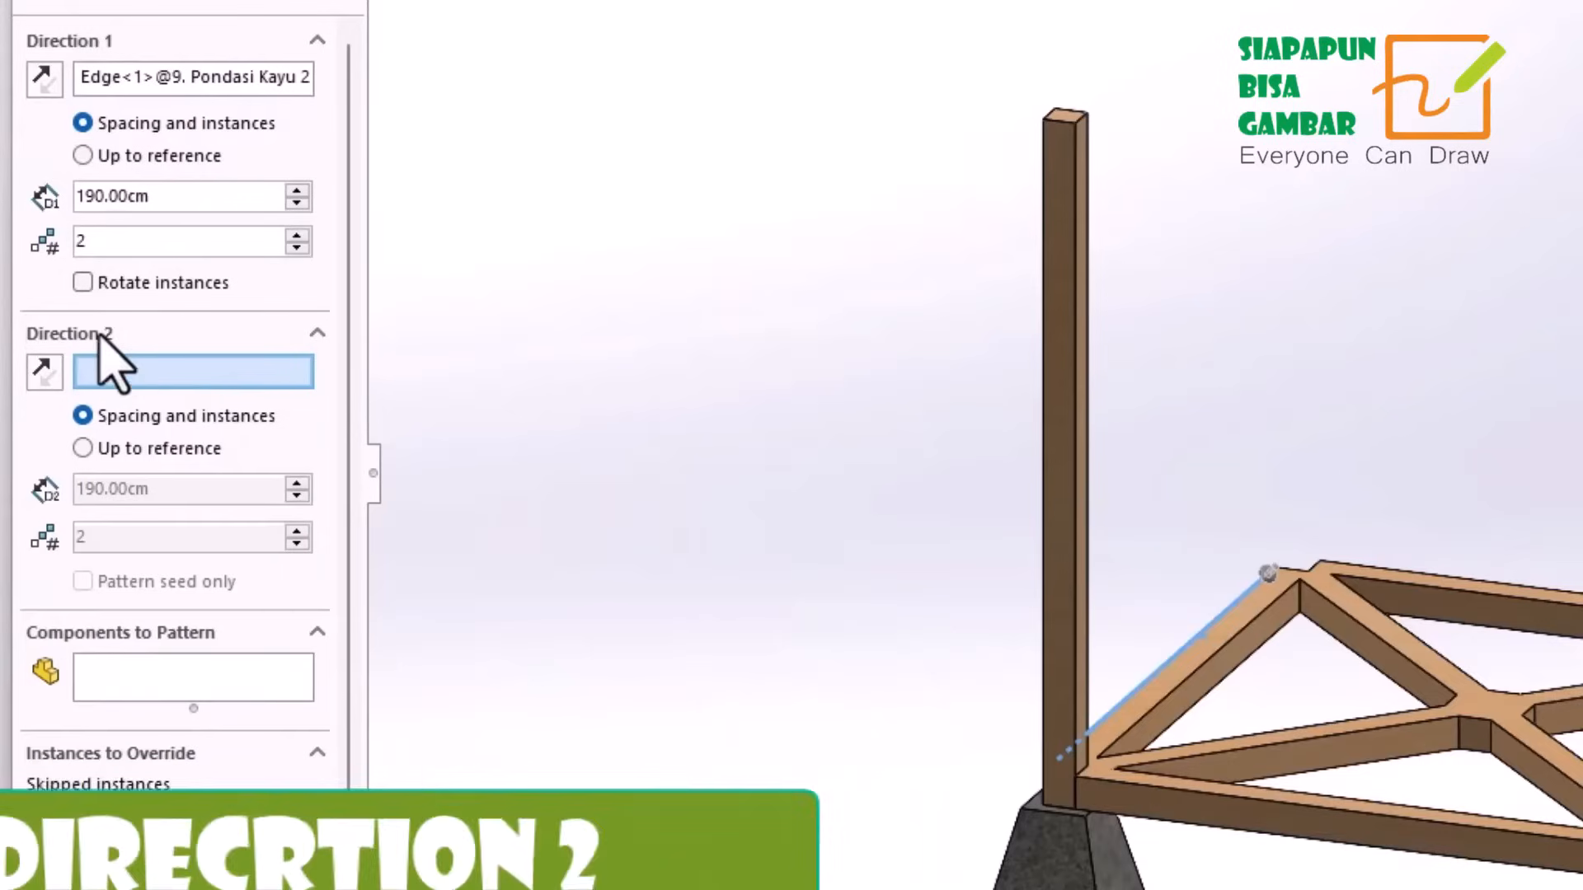
left_click(1314, 813)
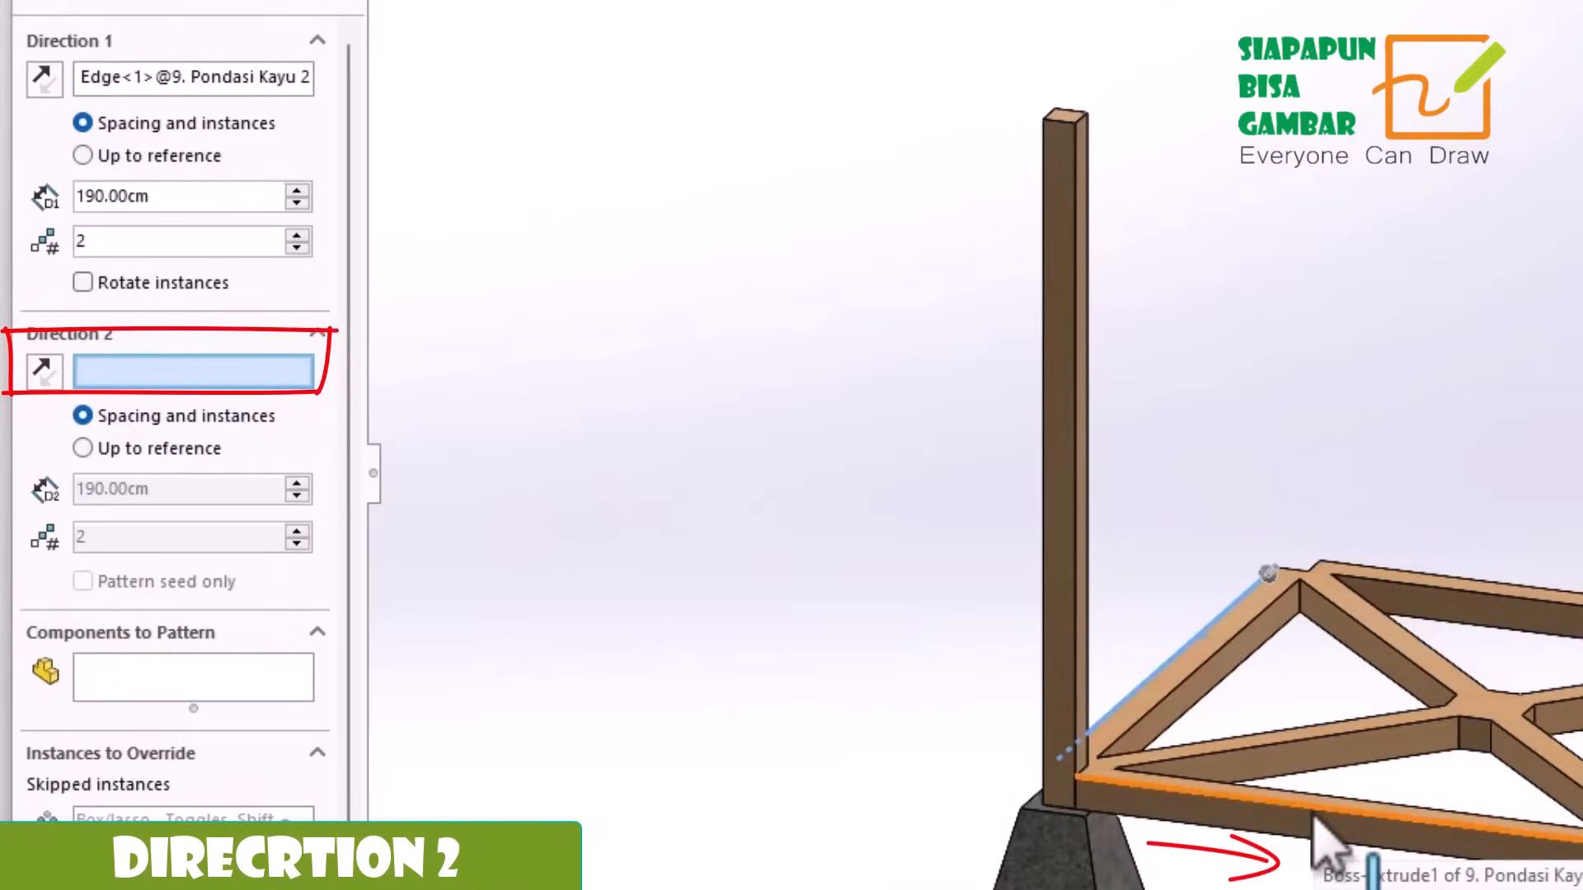
left_click(1313, 814)
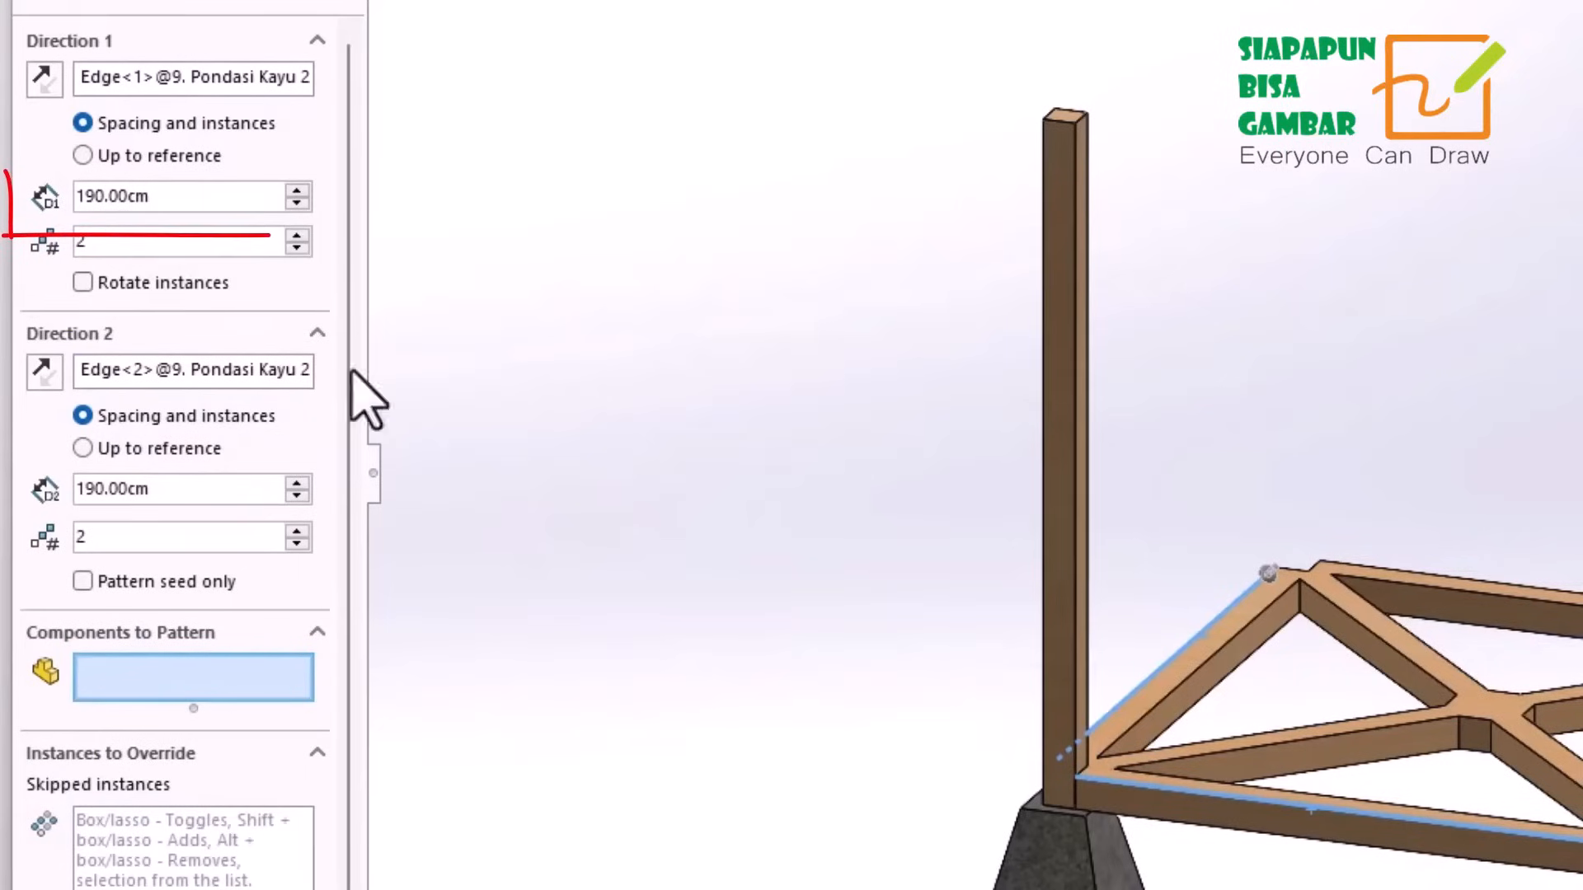
Set the pattern to 190 cm spacing and 2 instances in both directions.
right_click(170, 196)
mouse_move(273, 227)
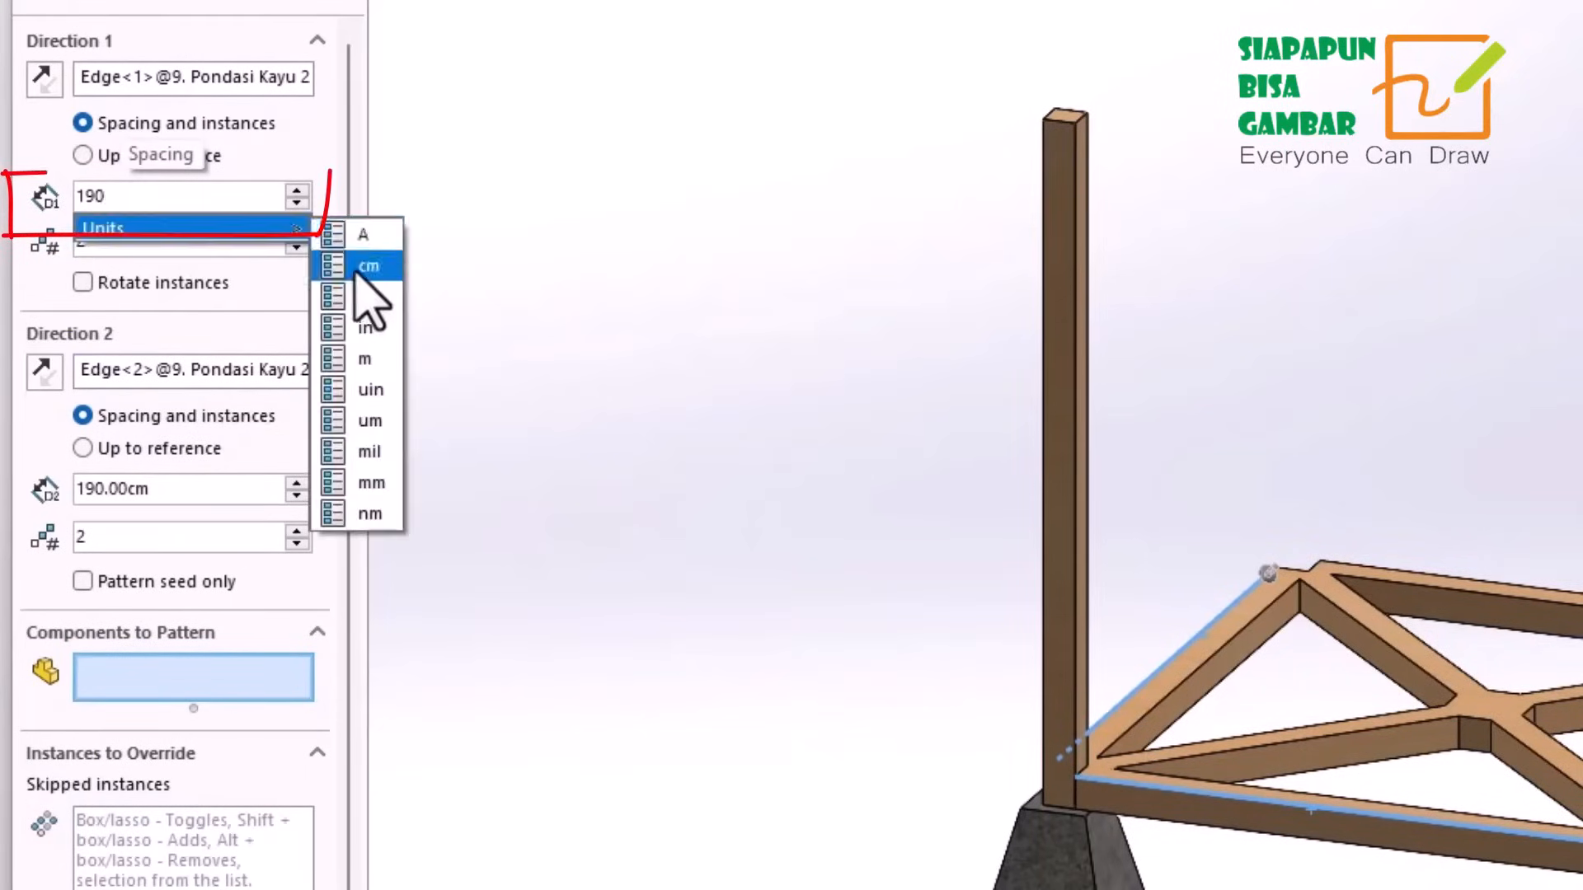
left_click(357, 271)
left_click(177, 492)
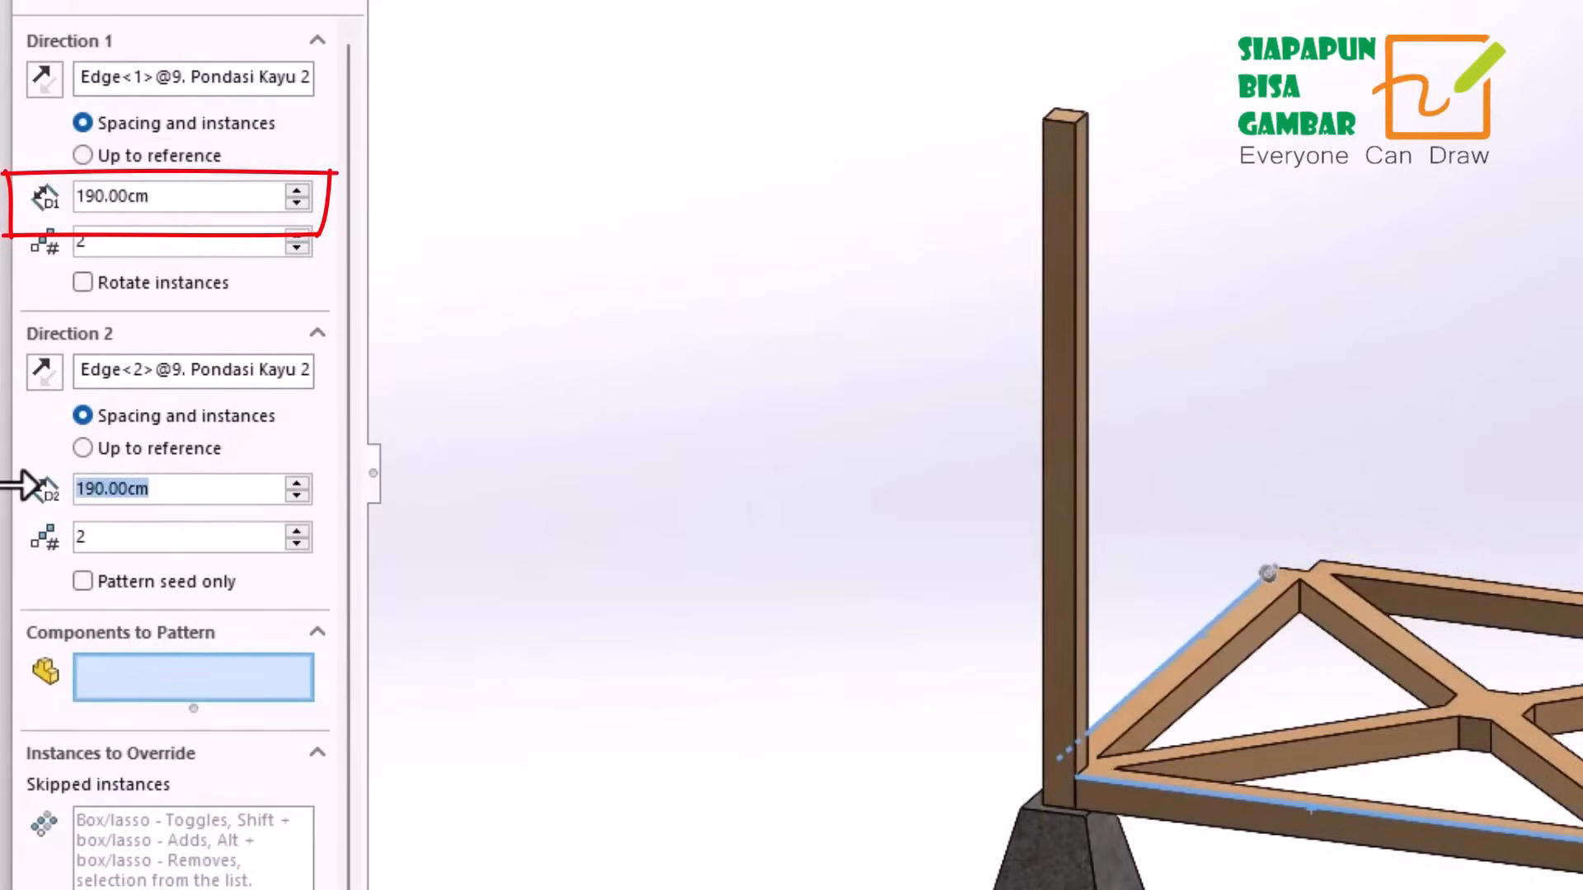
type("190")
left_click(357, 564)
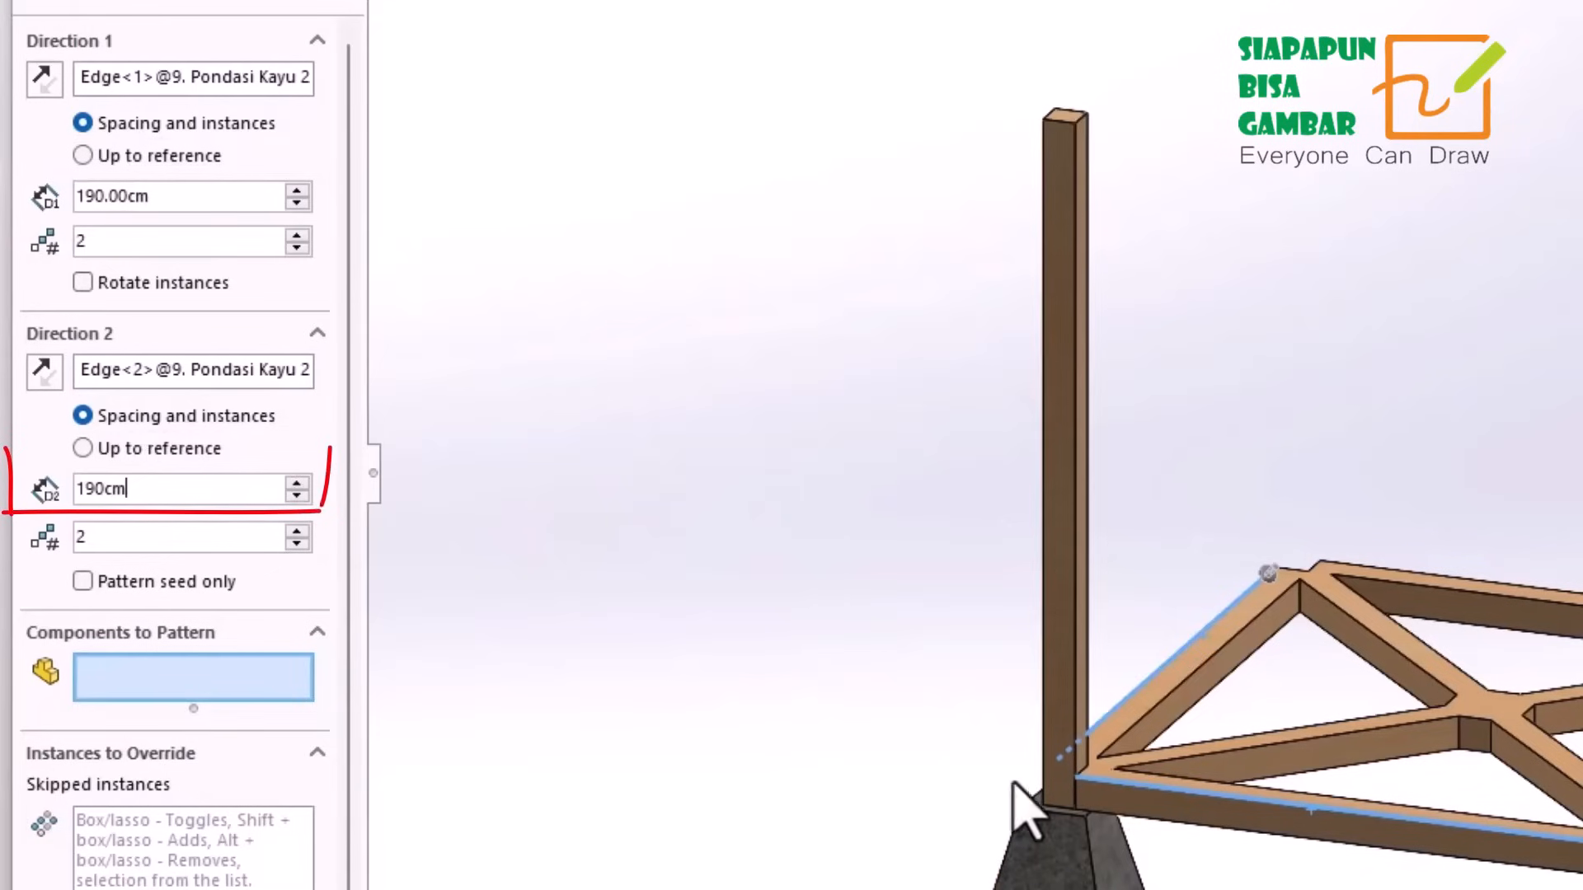
left_click_drag(107, 245, 4, 246)
type("22")
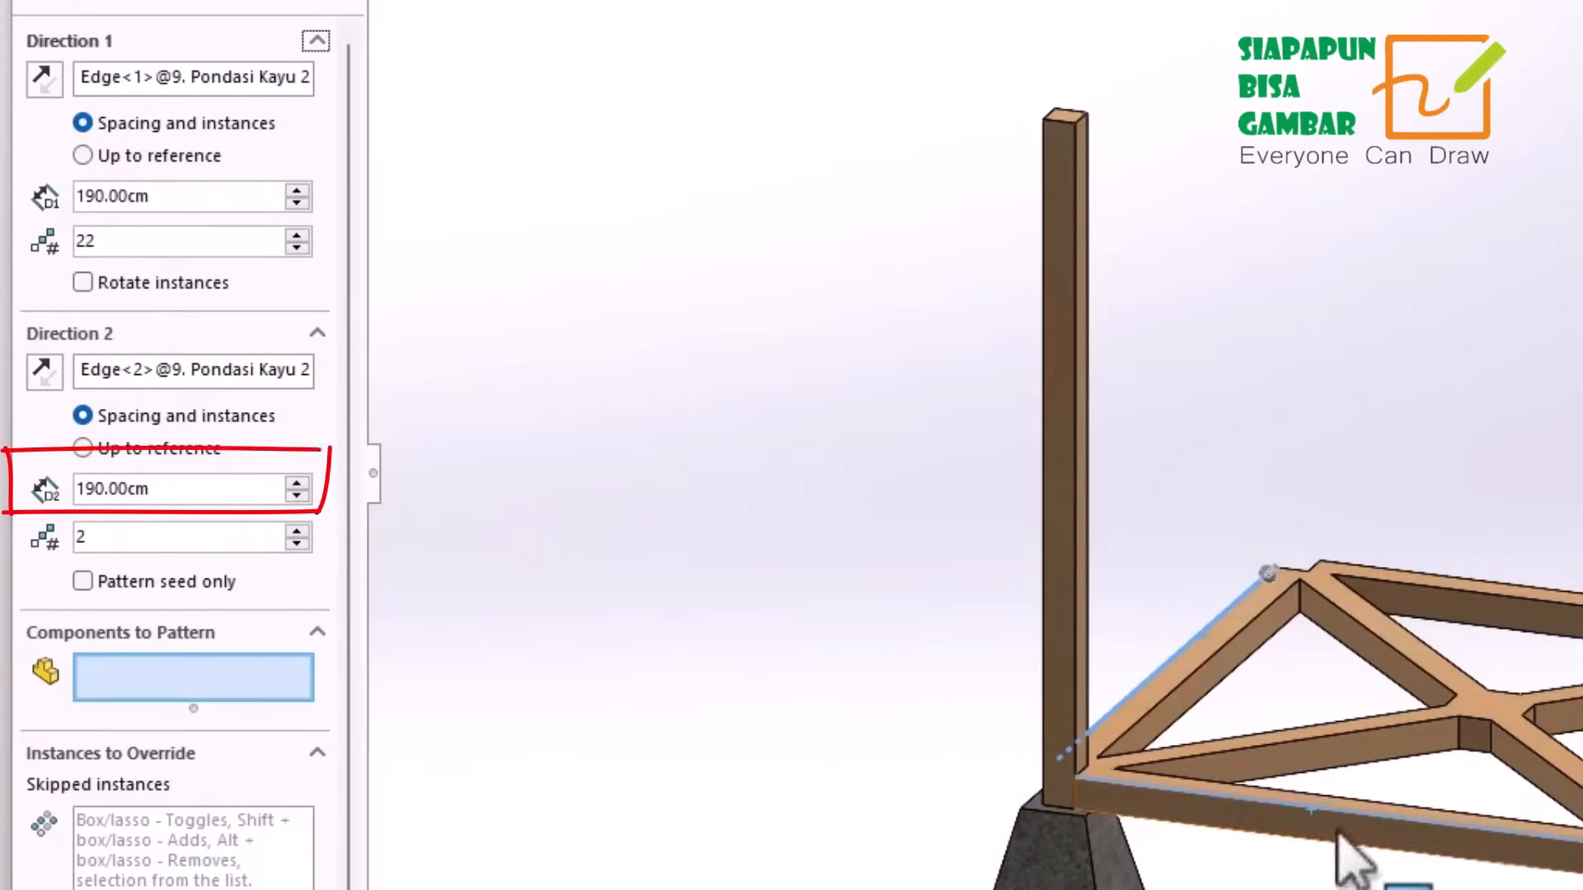
left_click_drag(107, 251, 14, 249)
type("2")
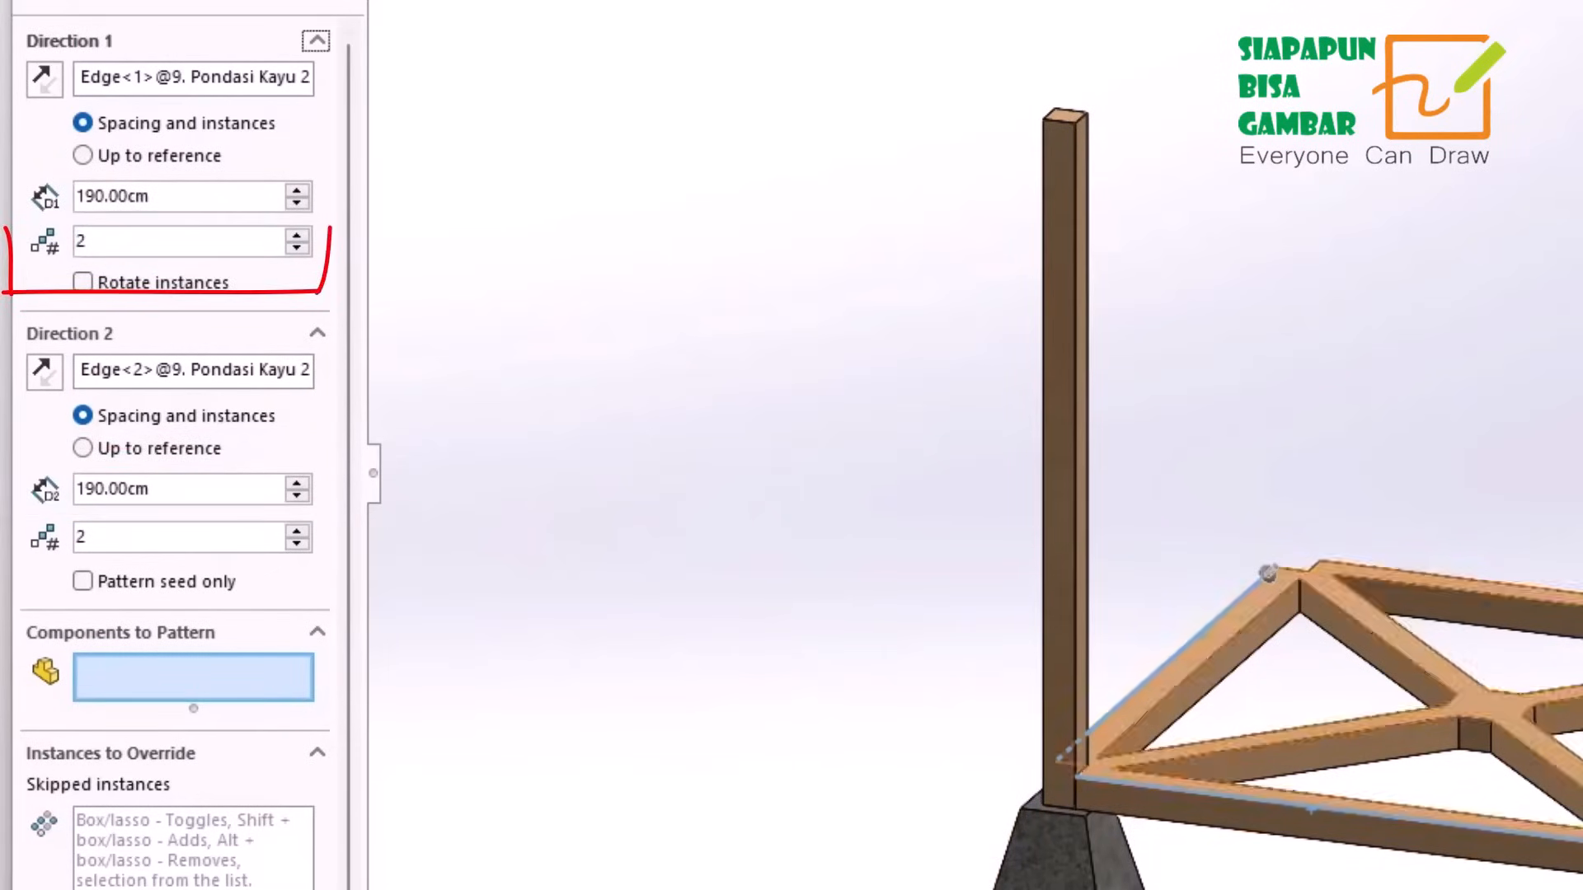
left_click_drag(103, 540, 3, 538)
type("2")
left_click(535, 645)
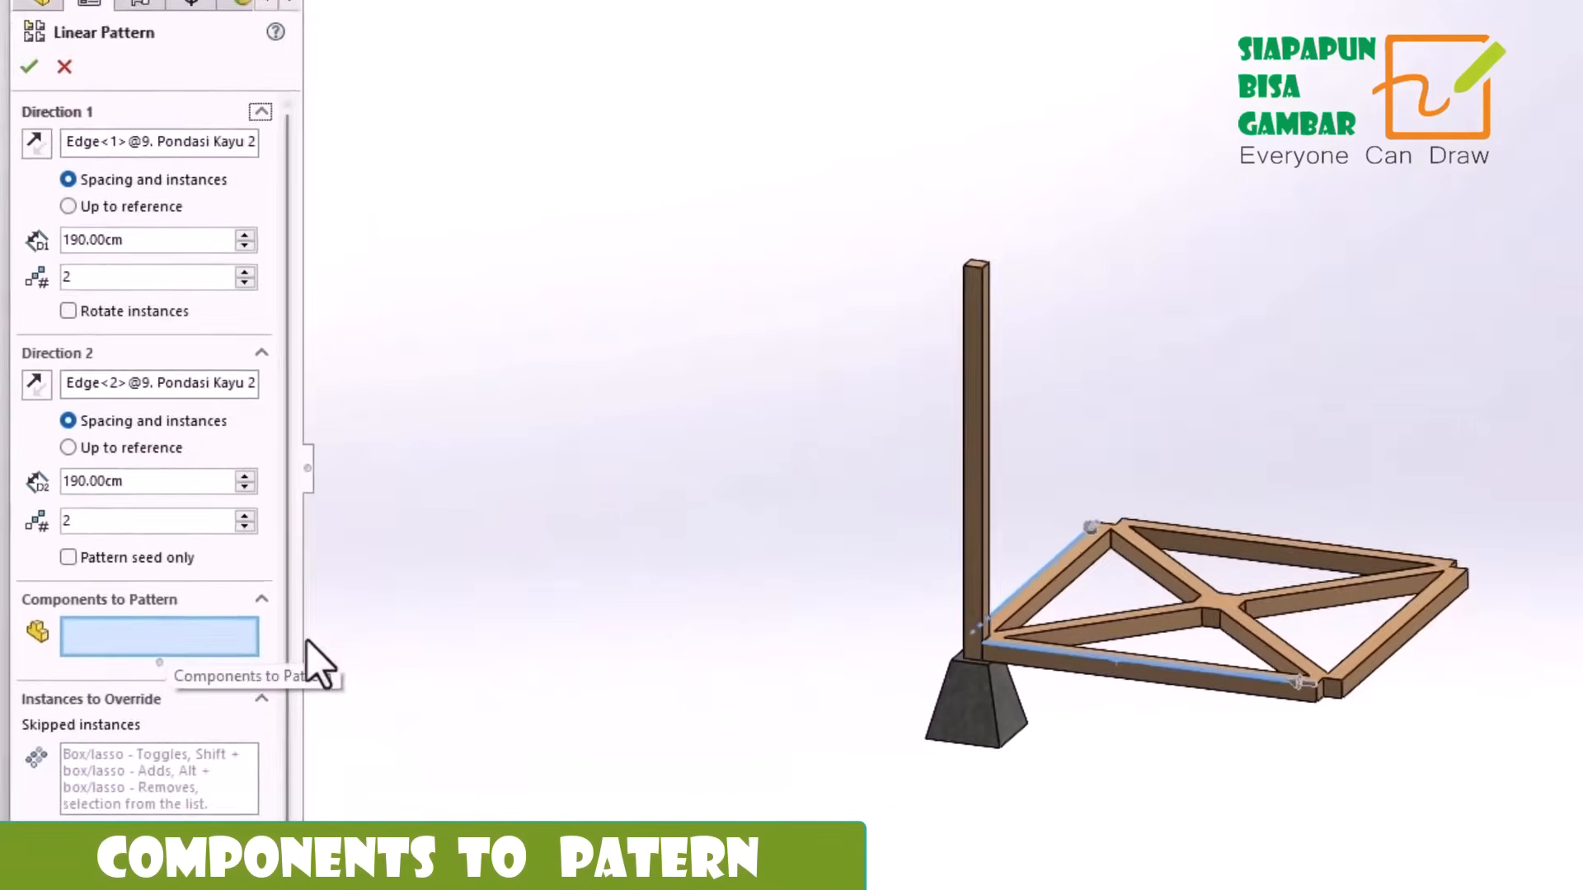
Choose 4. TIANG UTAMA 250CM and 10. BATU Pondasi 40CM as the components to pattern and complete the linear pattern.
left_click(976, 411)
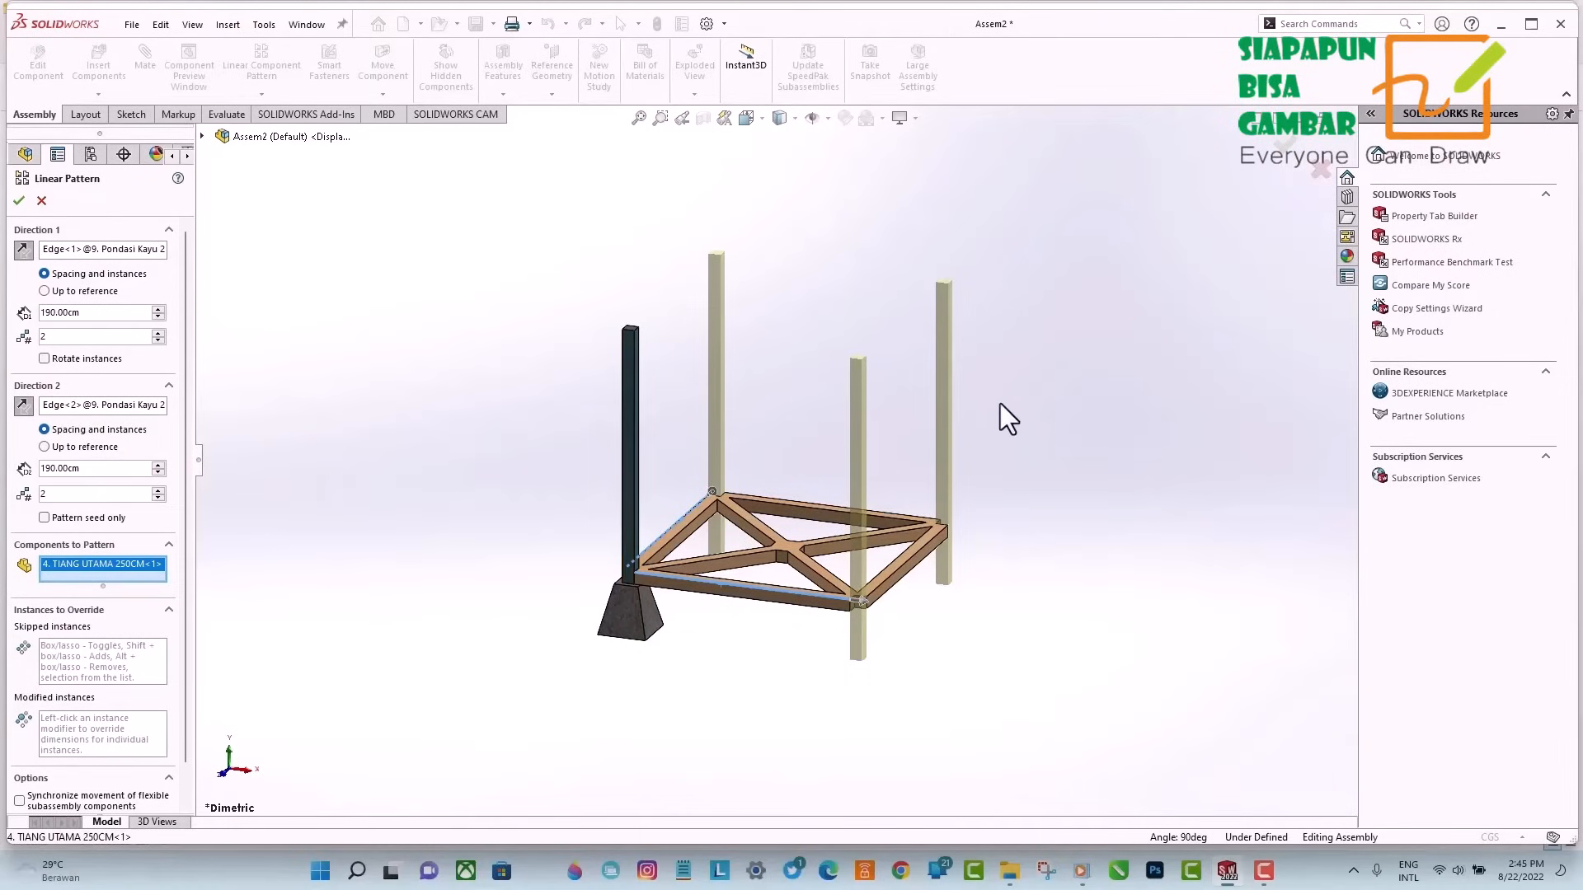
left_click(624, 640)
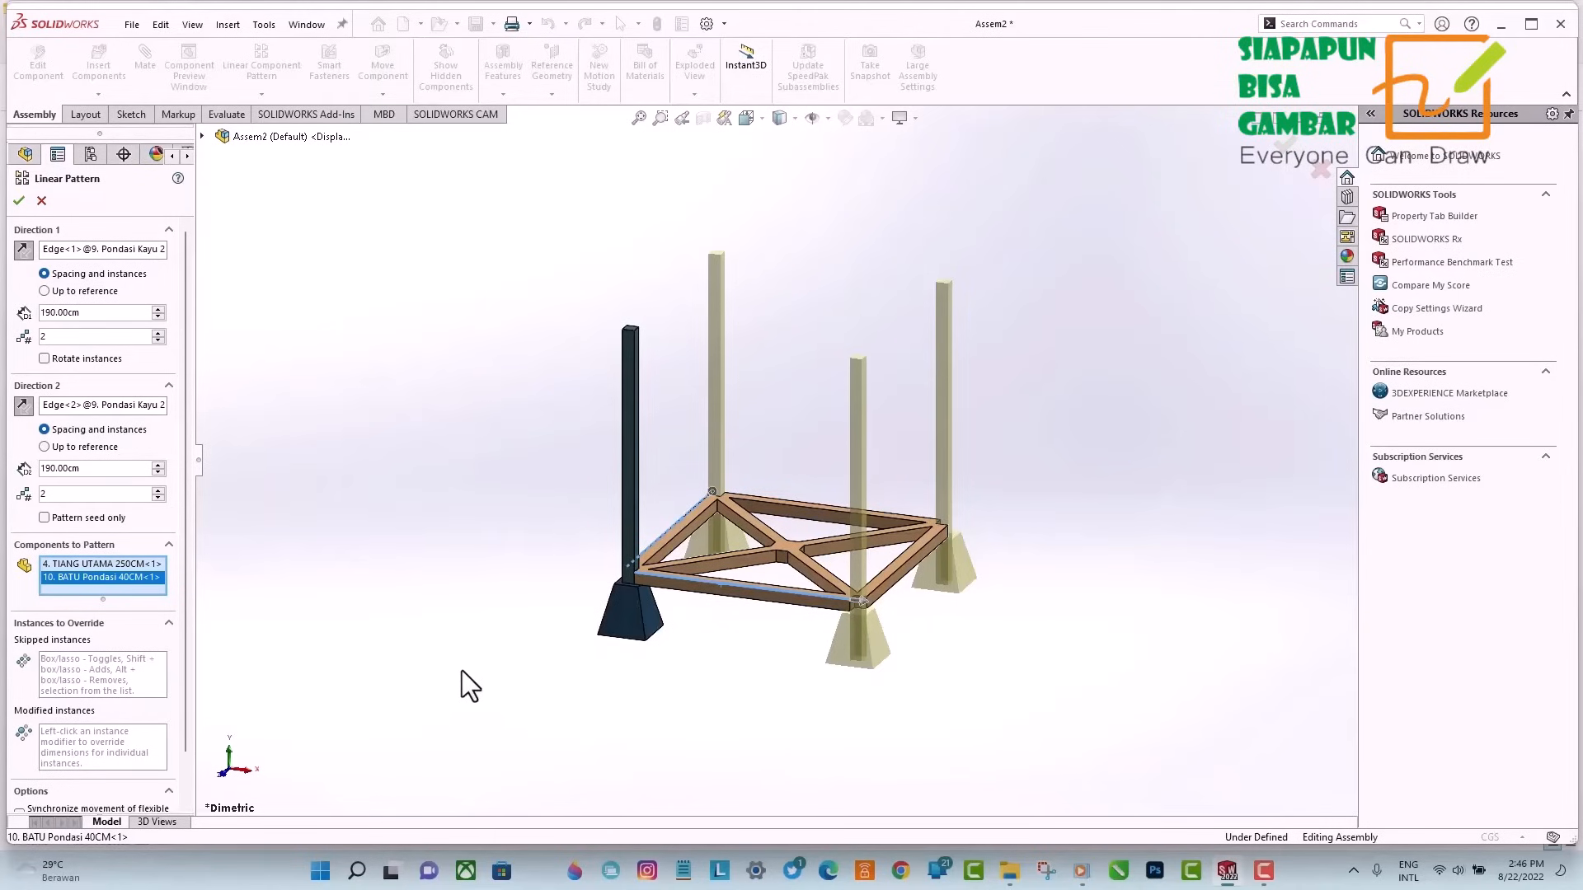
left_click(18, 202)
middle_click_drag(1085, 460, 480, 631)
middle_click_drag(1106, 569, 579, 681)
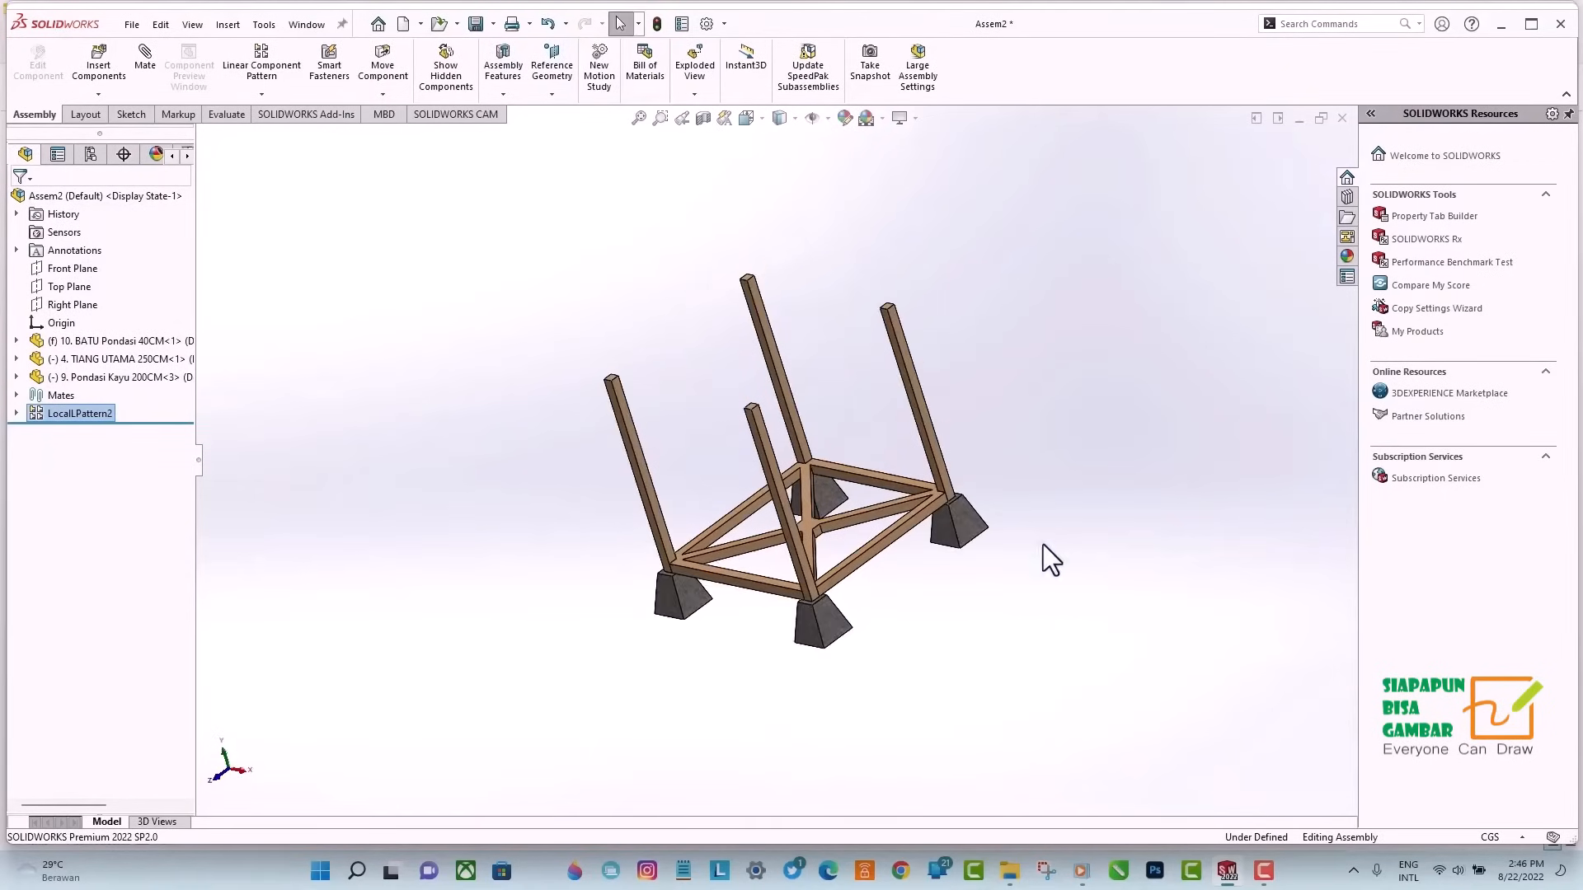
scroll(1087, 480, "up", 1)
left_click(839, 165)
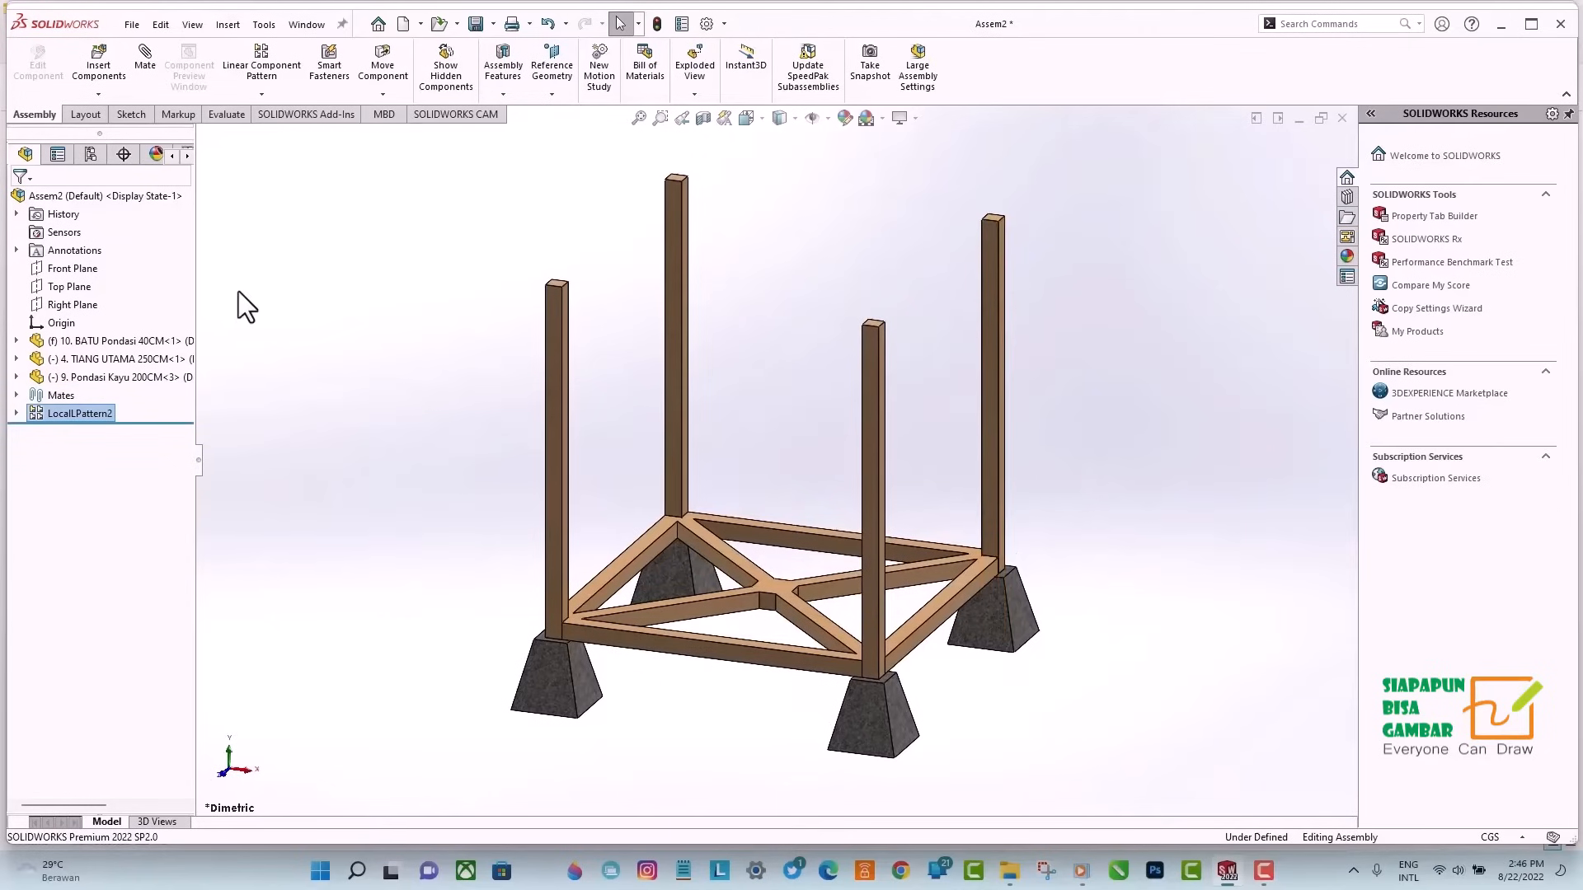
Insert the part 8. PAPAN KAYU 300CM into the assembly, placing it beside the patterned posts and frame.
left_click(97, 96)
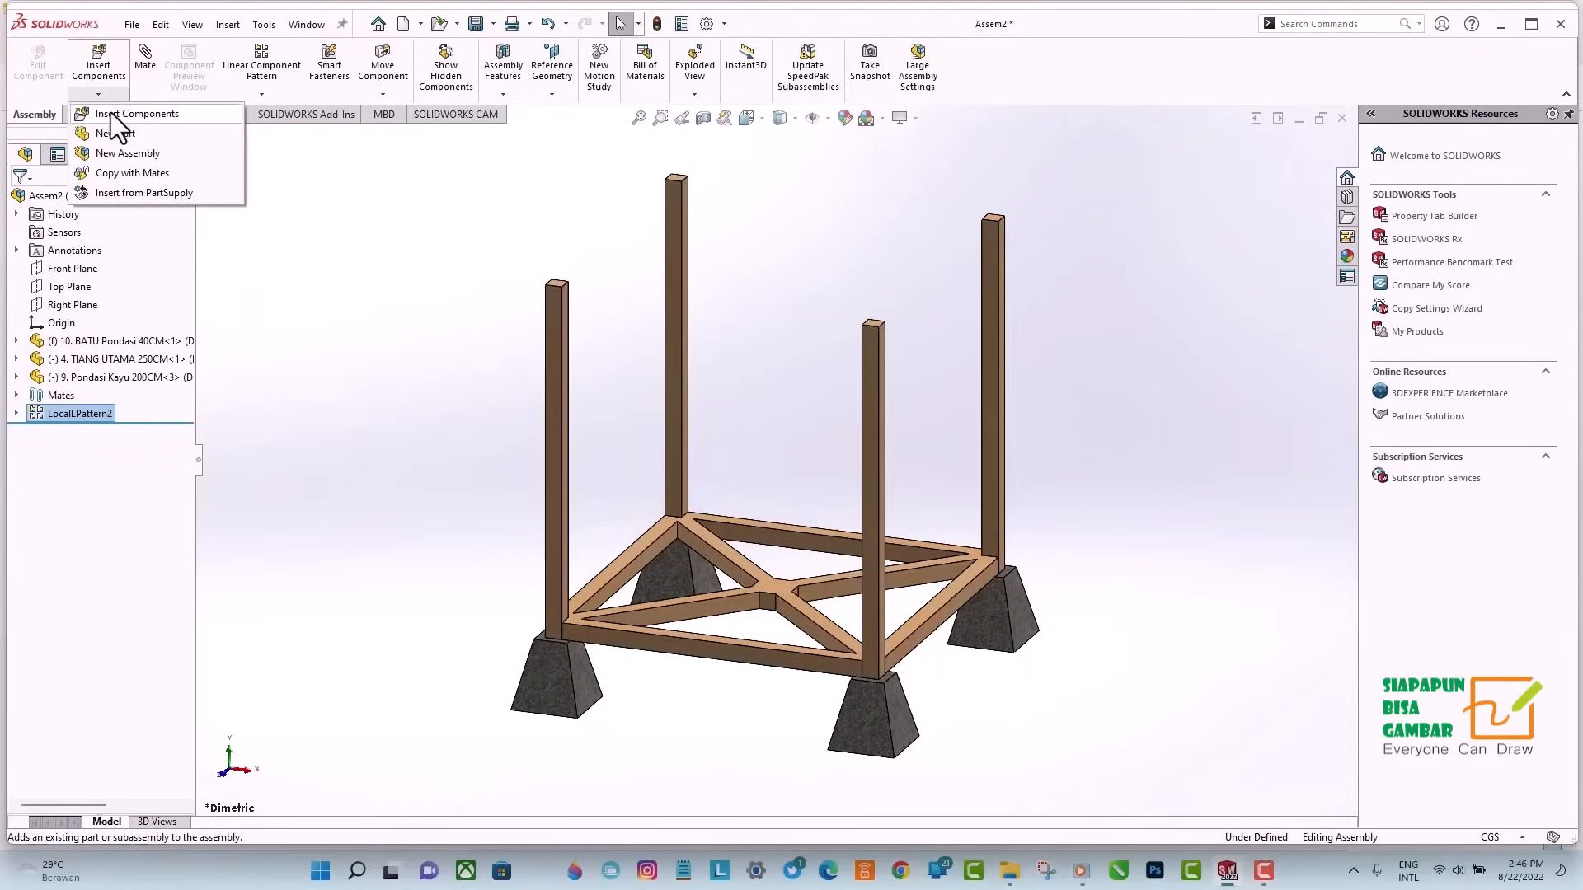
left_click(1256, 72)
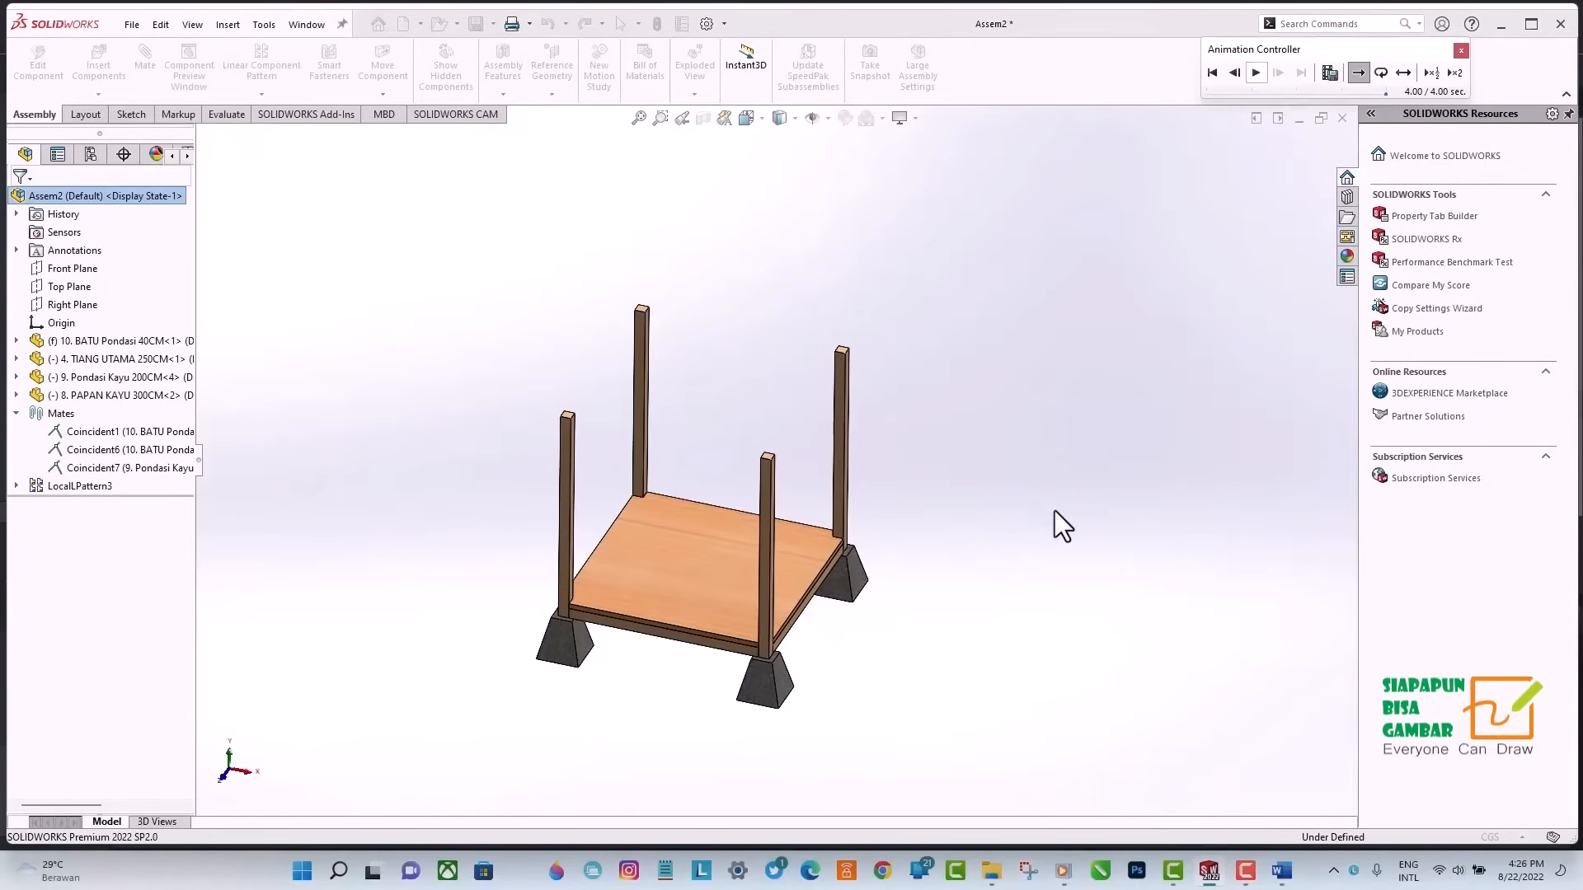
middle_click_drag(1032, 536, 1110, 355)
scroll(926, 550, "down", 3)
left_click(838, 162)
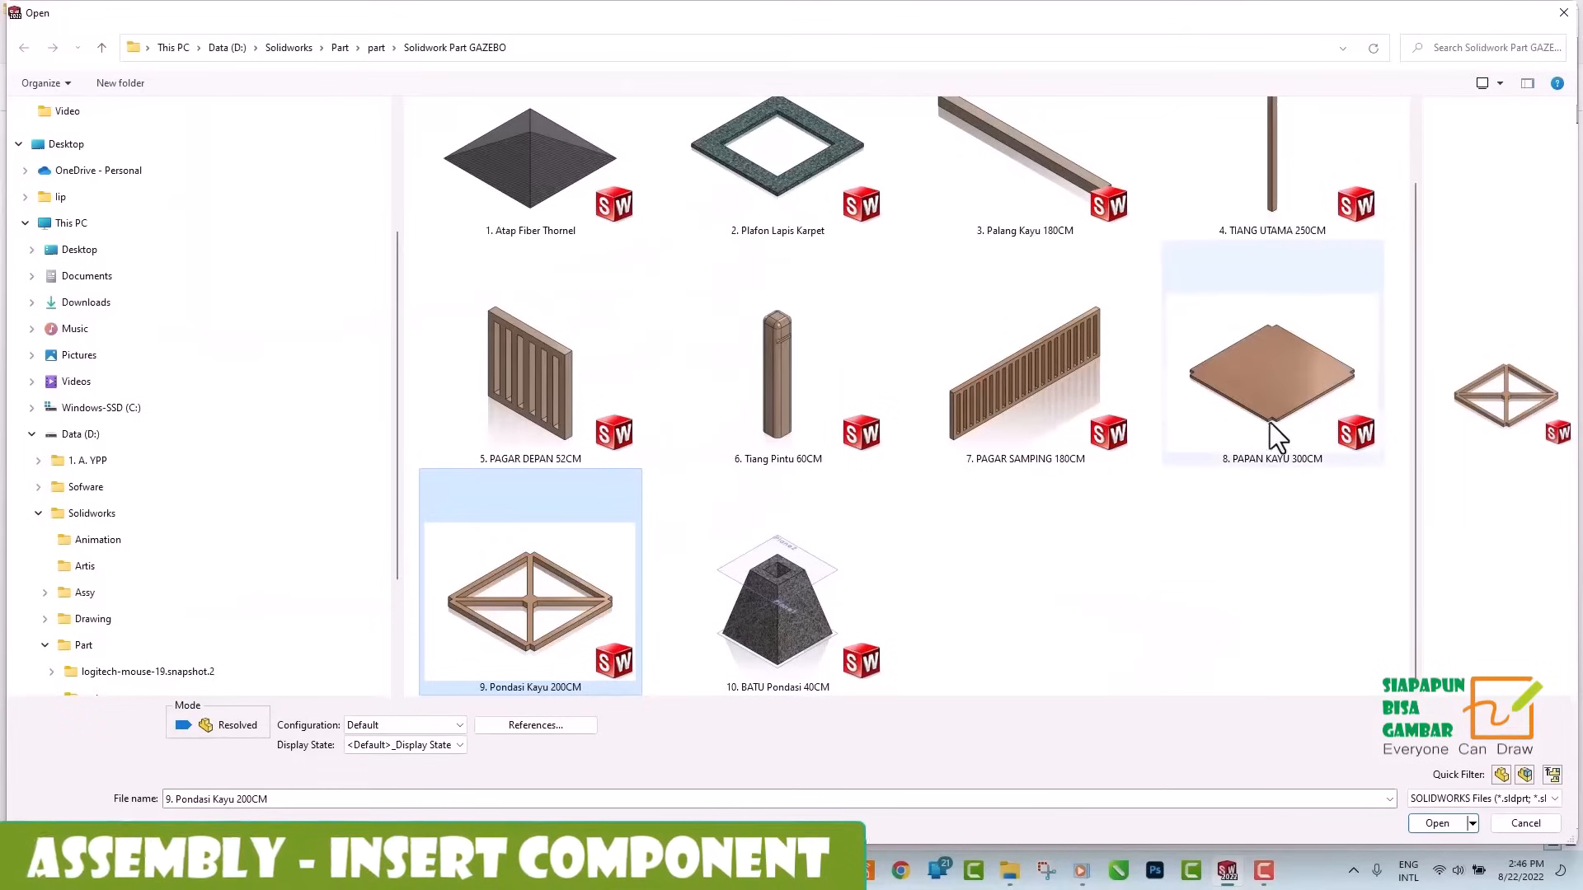
left_click(1277, 372)
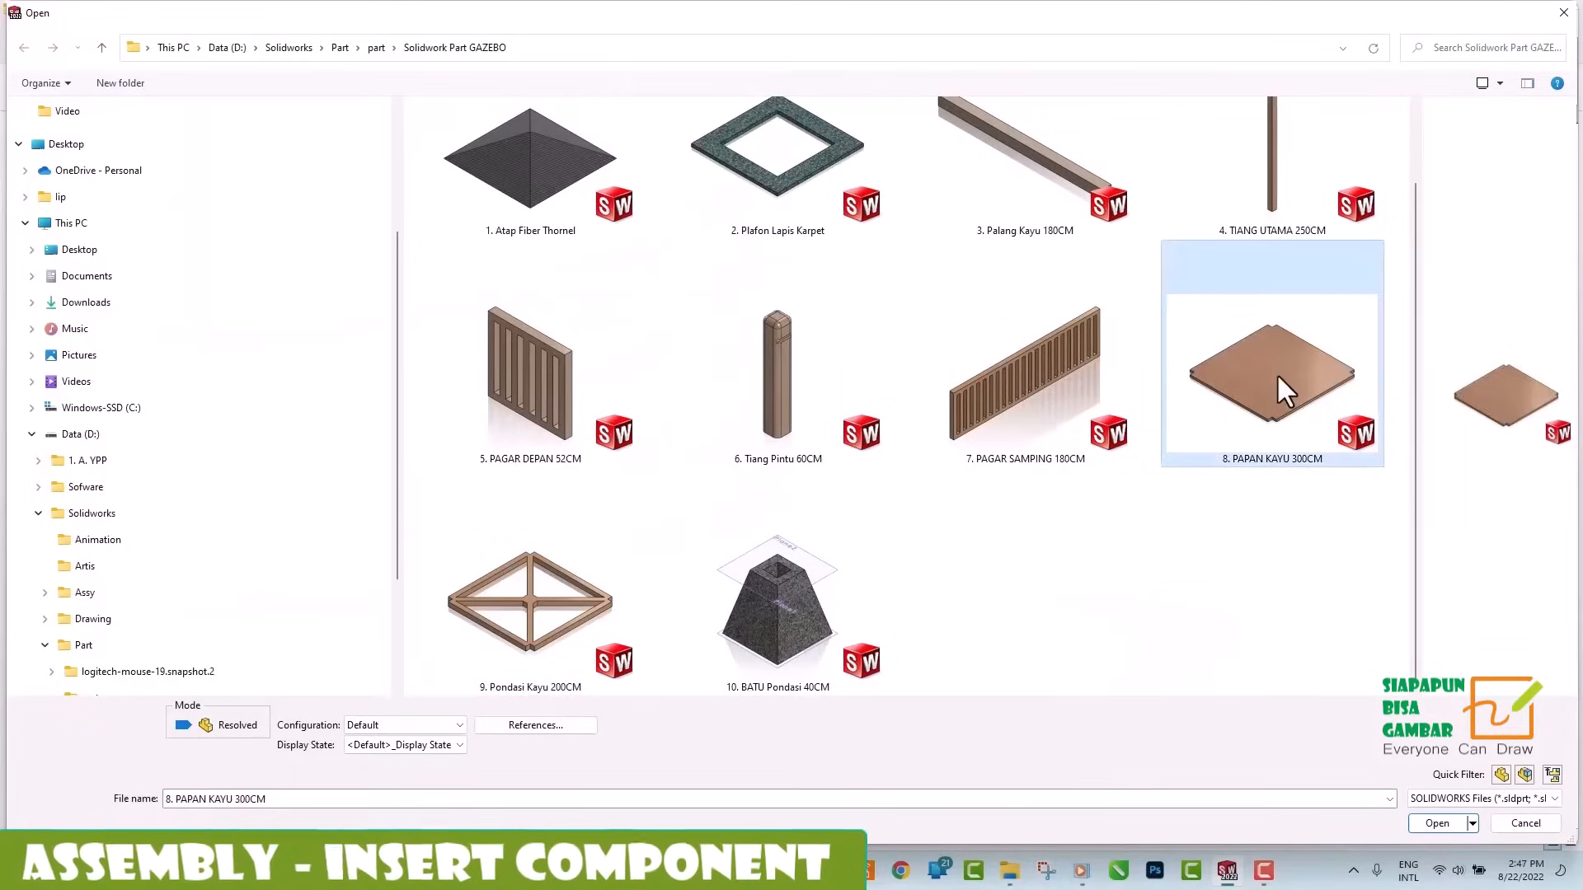
left_click(1435, 824)
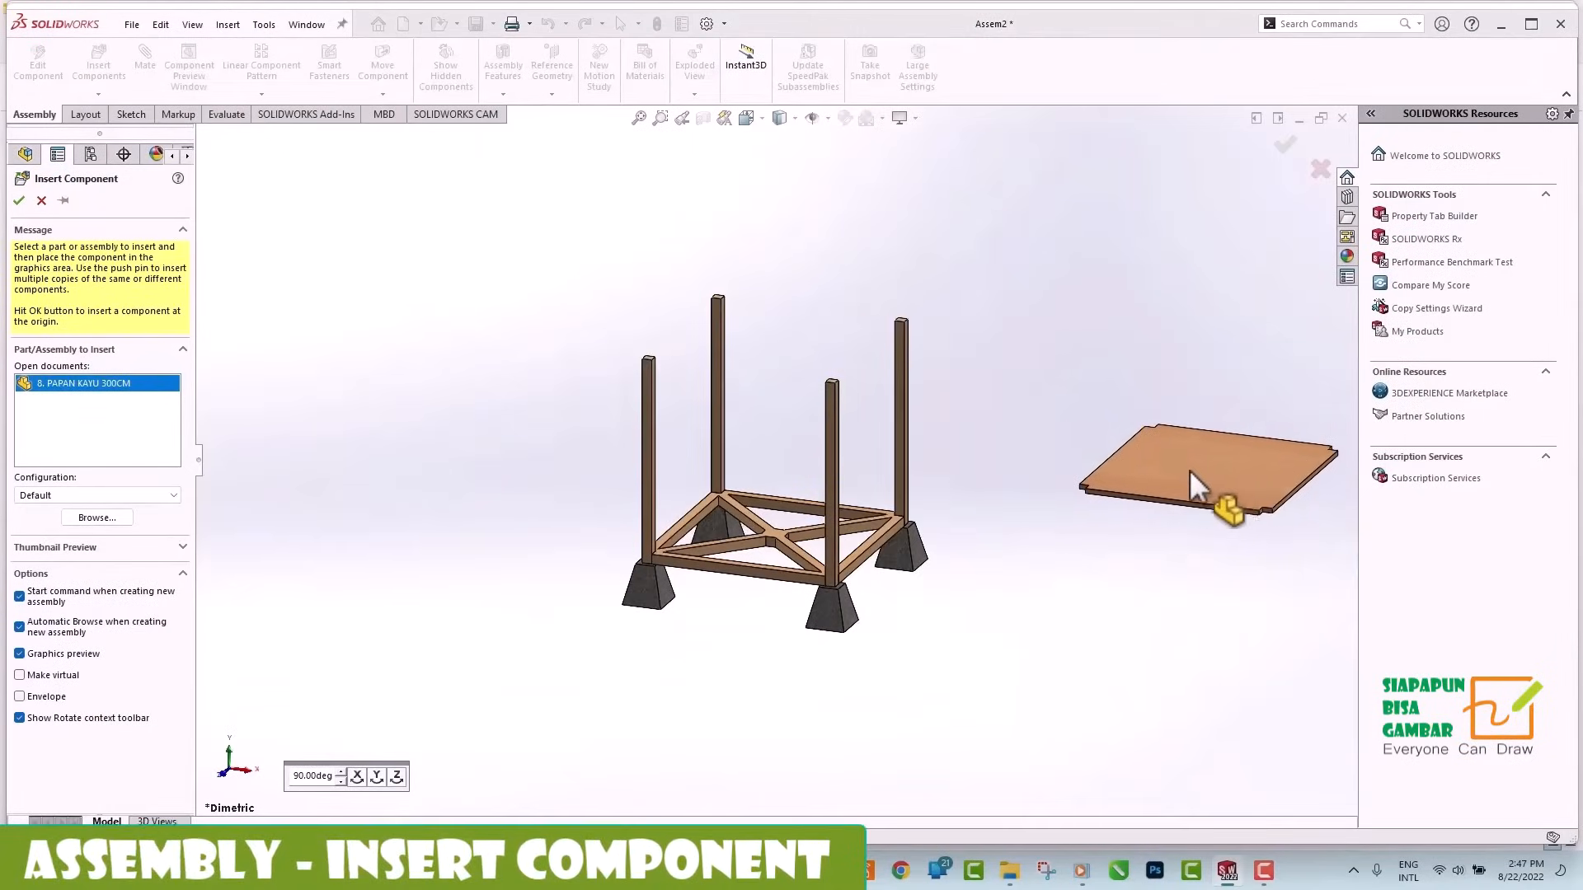
left_click(1171, 478)
Mate the floor board's lower notched-corner vertex coincident with the wooden frame's matching top corner vertex beside the post.
scroll(948, 495, "down", 3)
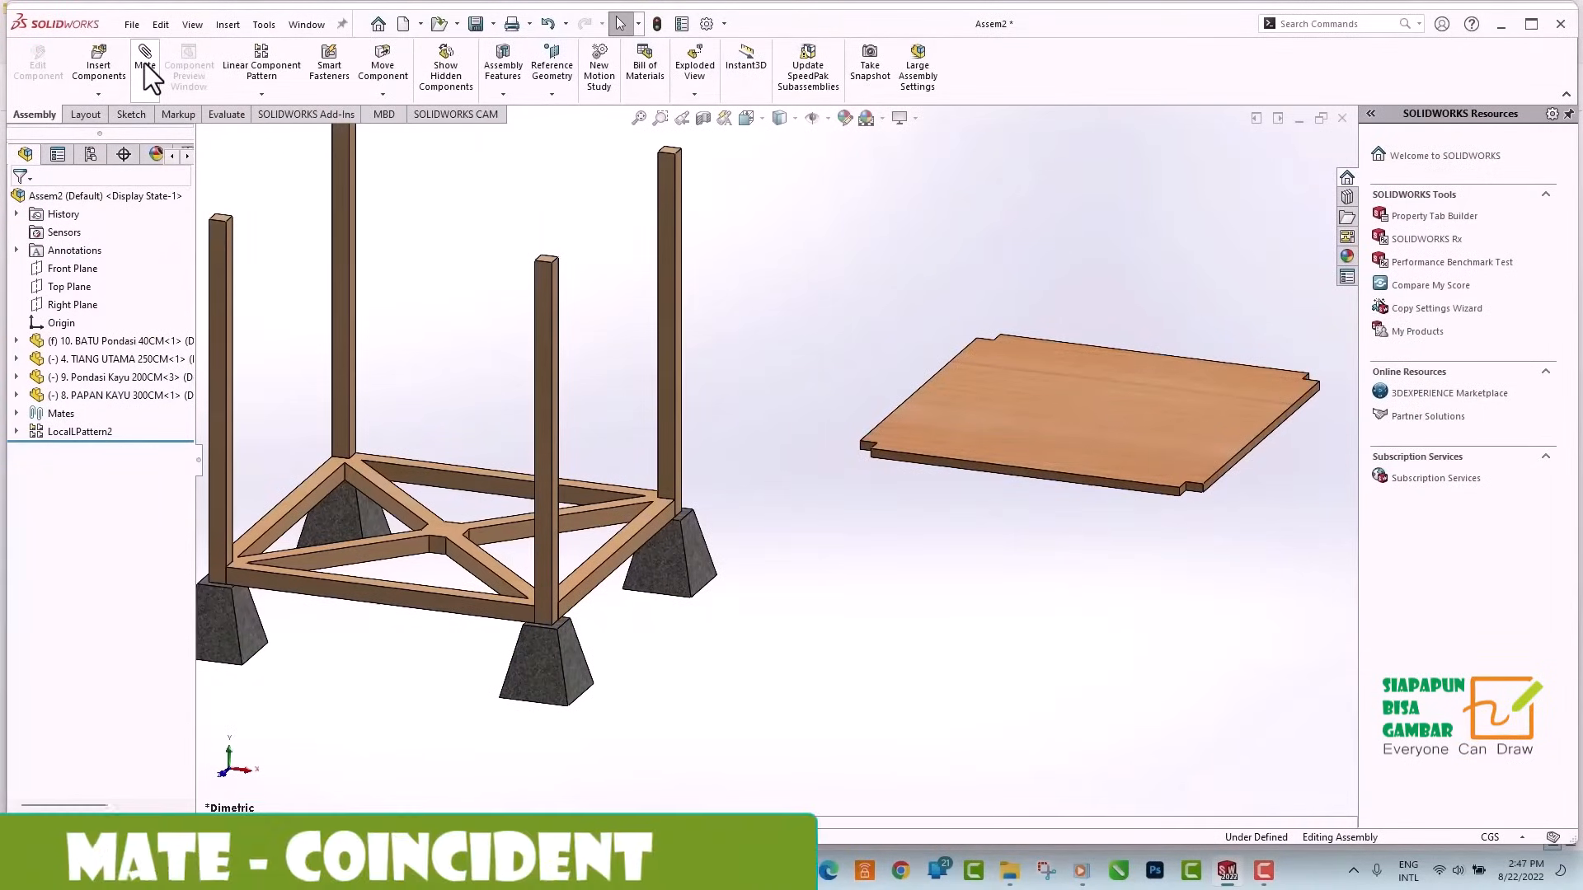
left_click(158, 97)
scroll(862, 479, "down", 5)
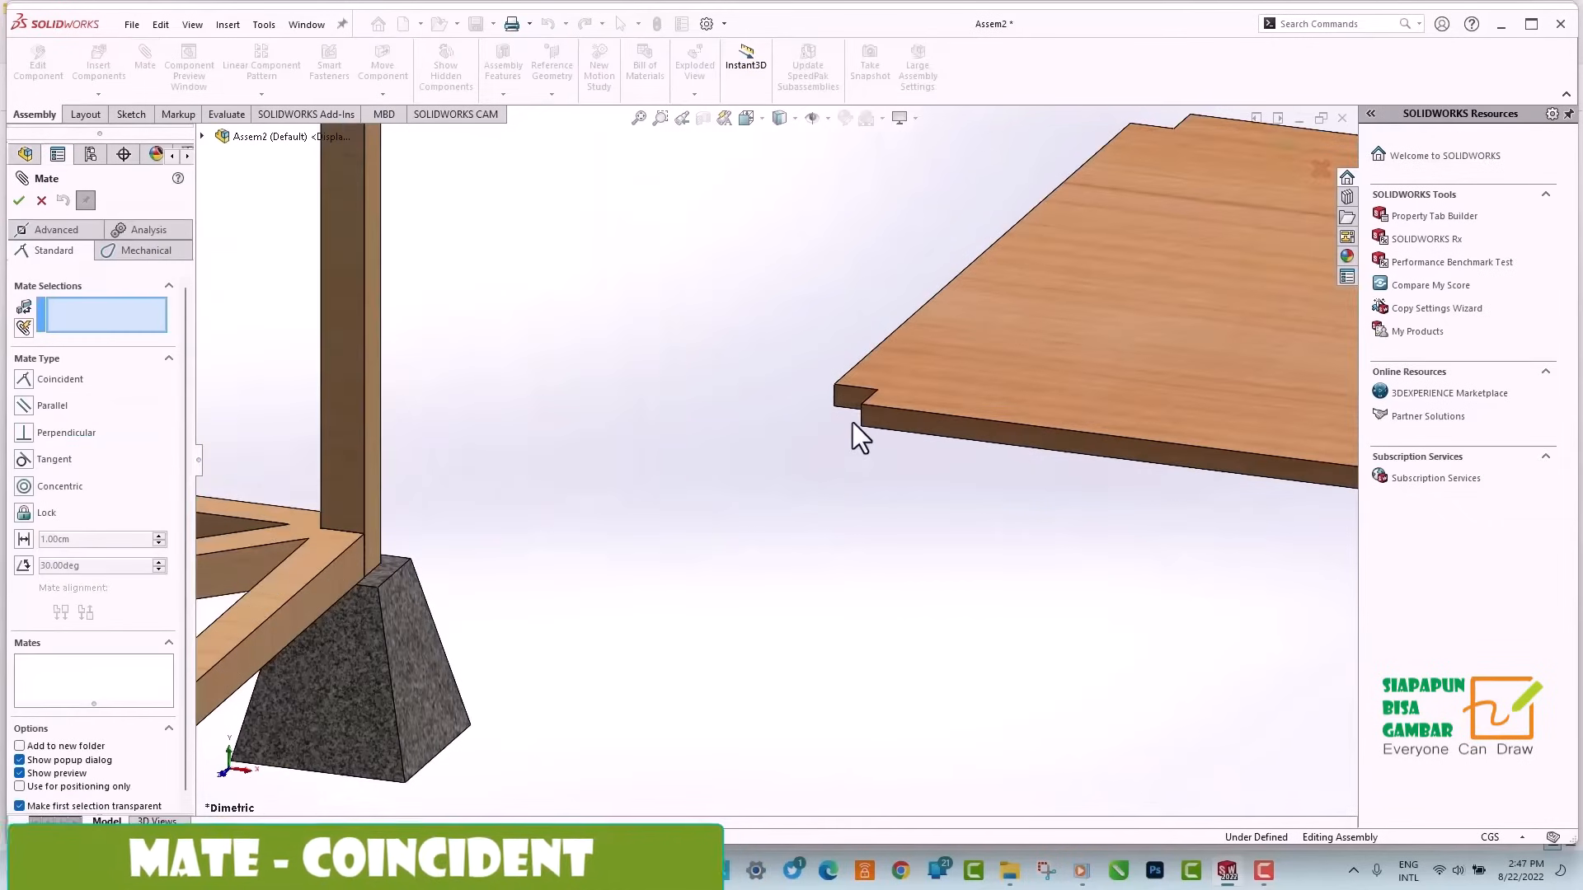
left_click(862, 427)
scroll(822, 528, "up", 5)
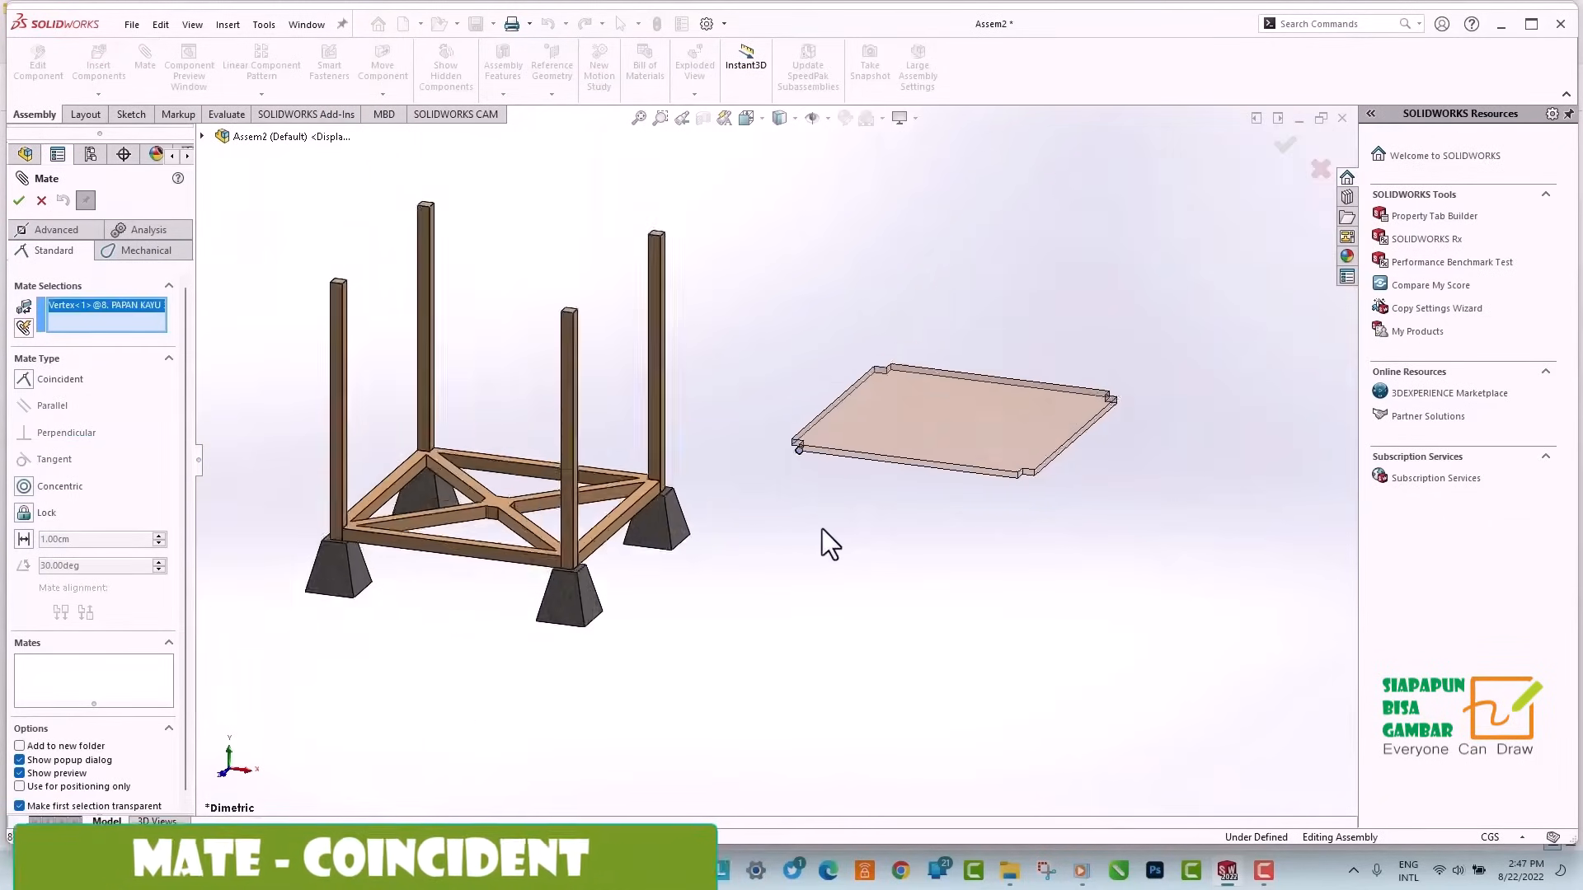
scroll(505, 512, "down", 6)
scroll(546, 468, "down", 3)
scroll(635, 482, "up", 2)
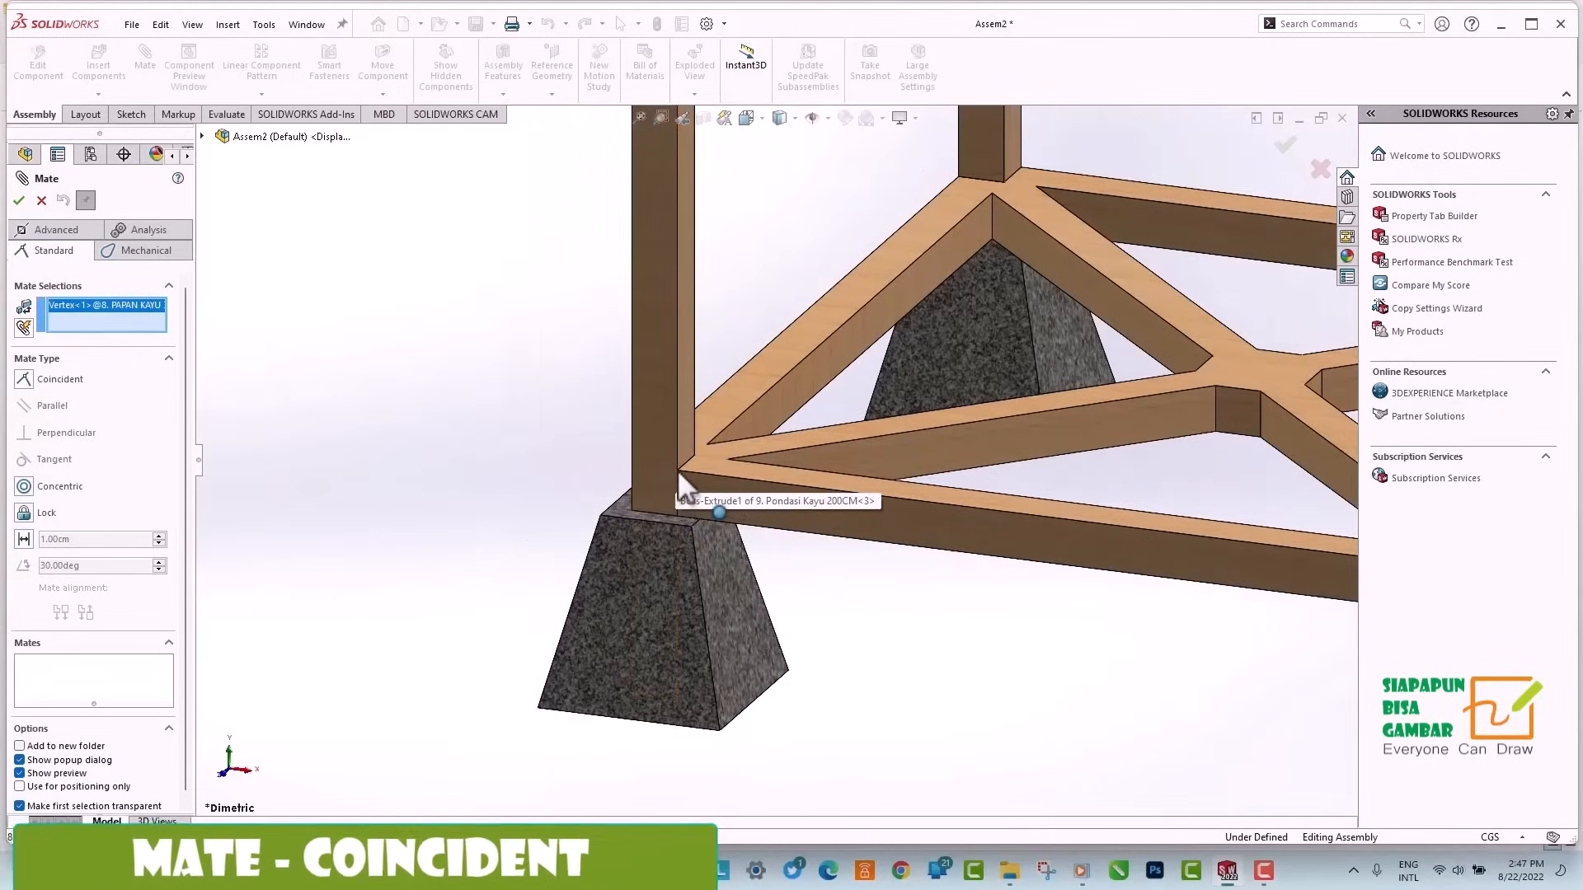
left_click(676, 470)
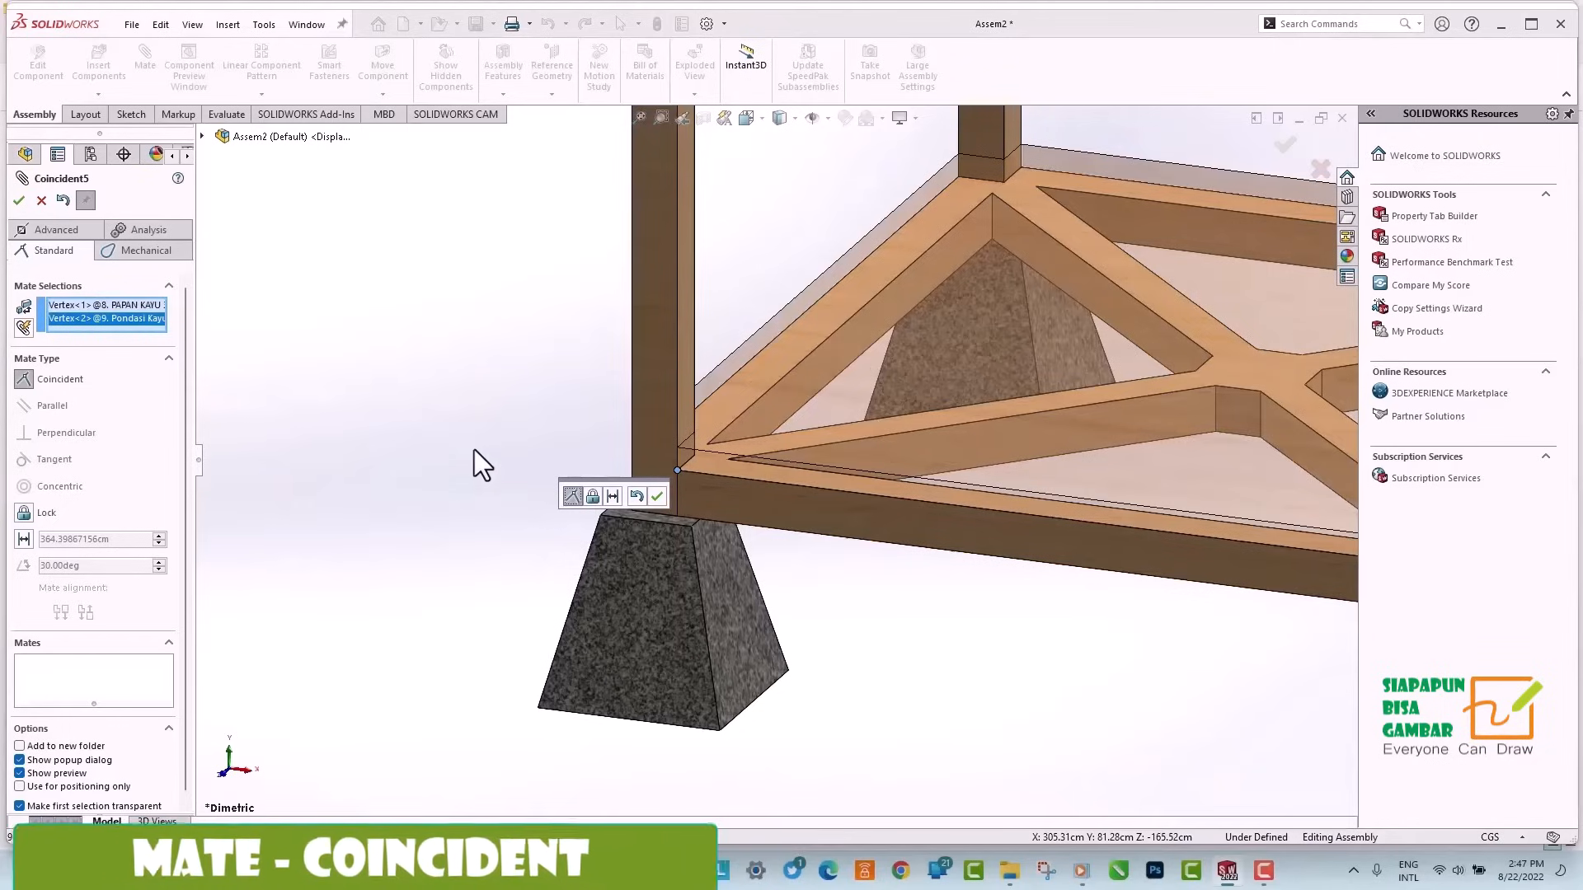
left_click(14, 202)
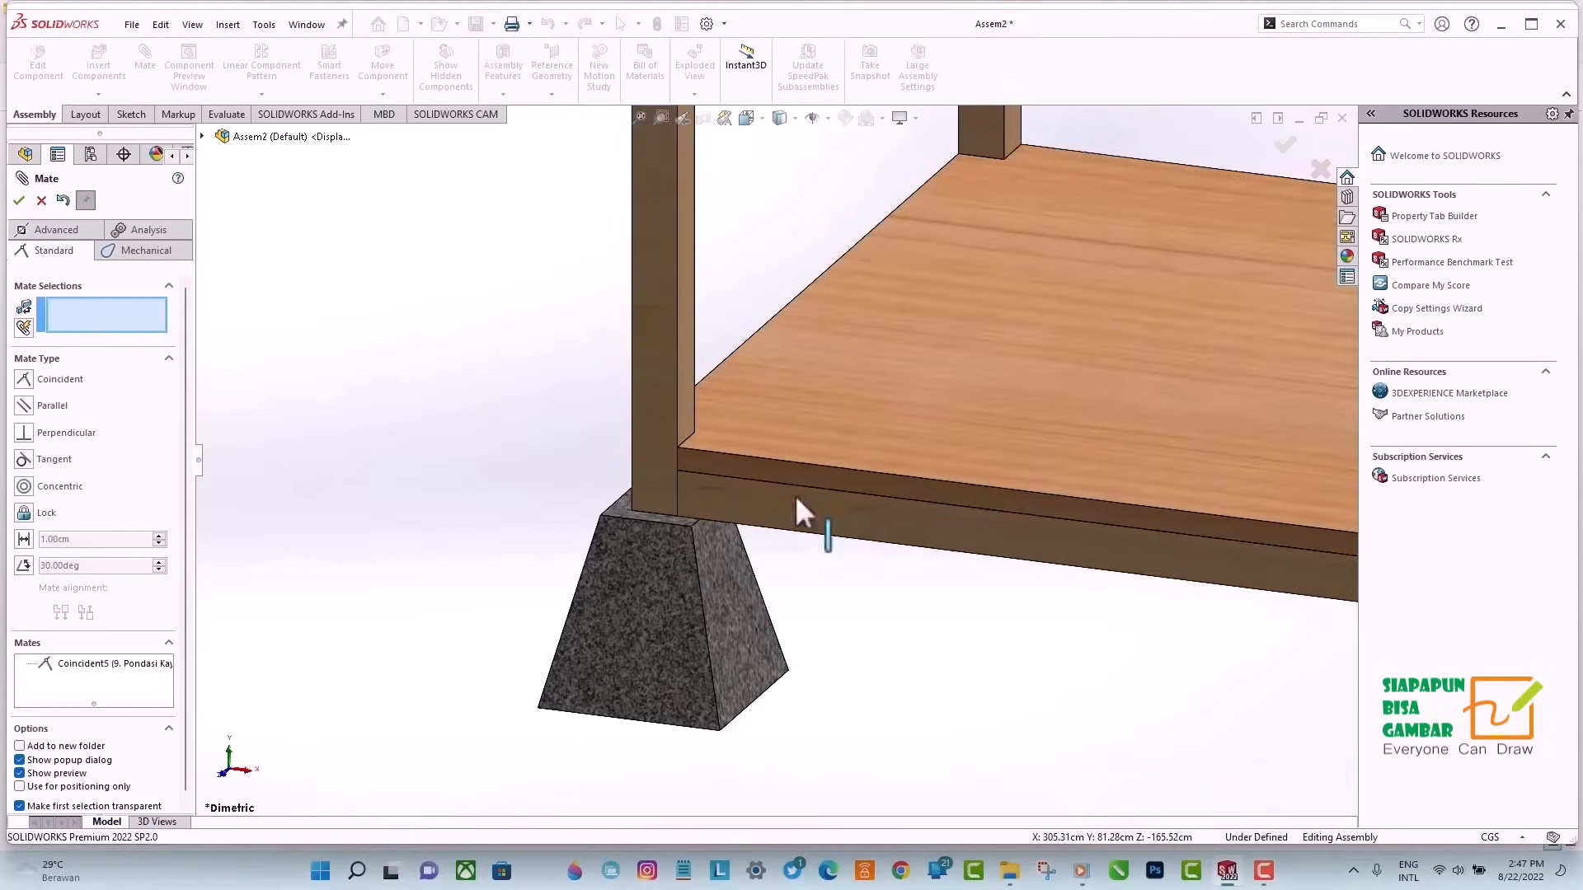
scroll(975, 566, "up", 5)
mouse_move(1060, 566)
middle_mouse_down()
mouse_move(818, 622)
mouse_move(519, 585)
middle_mouse_up()
middle_click_drag(1120, 532, 693, 554)
scroll(834, 165, "down", 3)
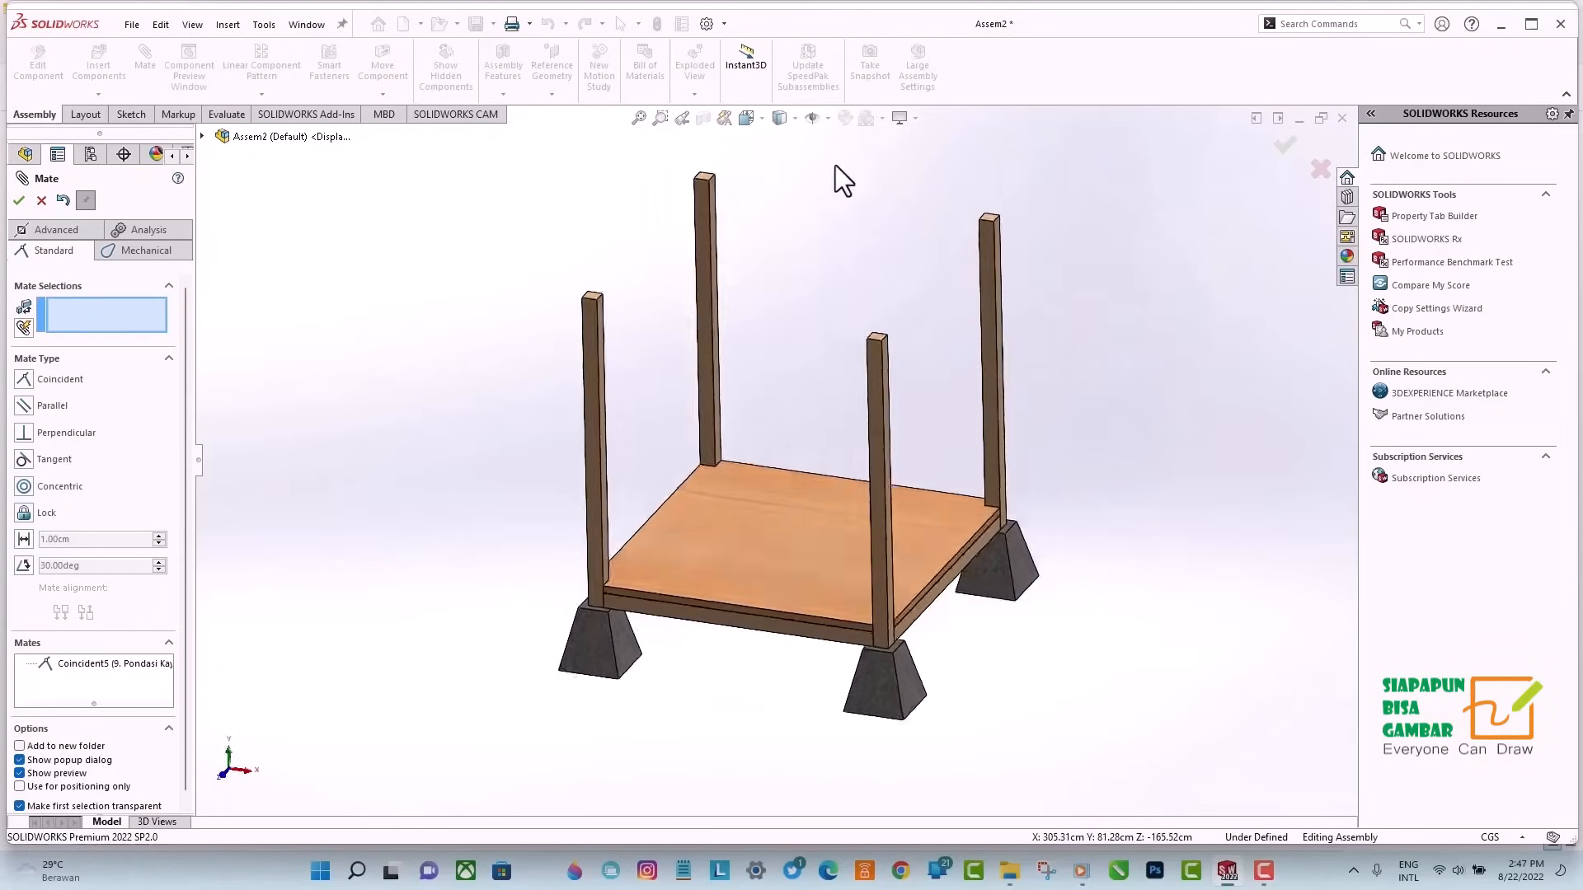
left_click(19, 202)
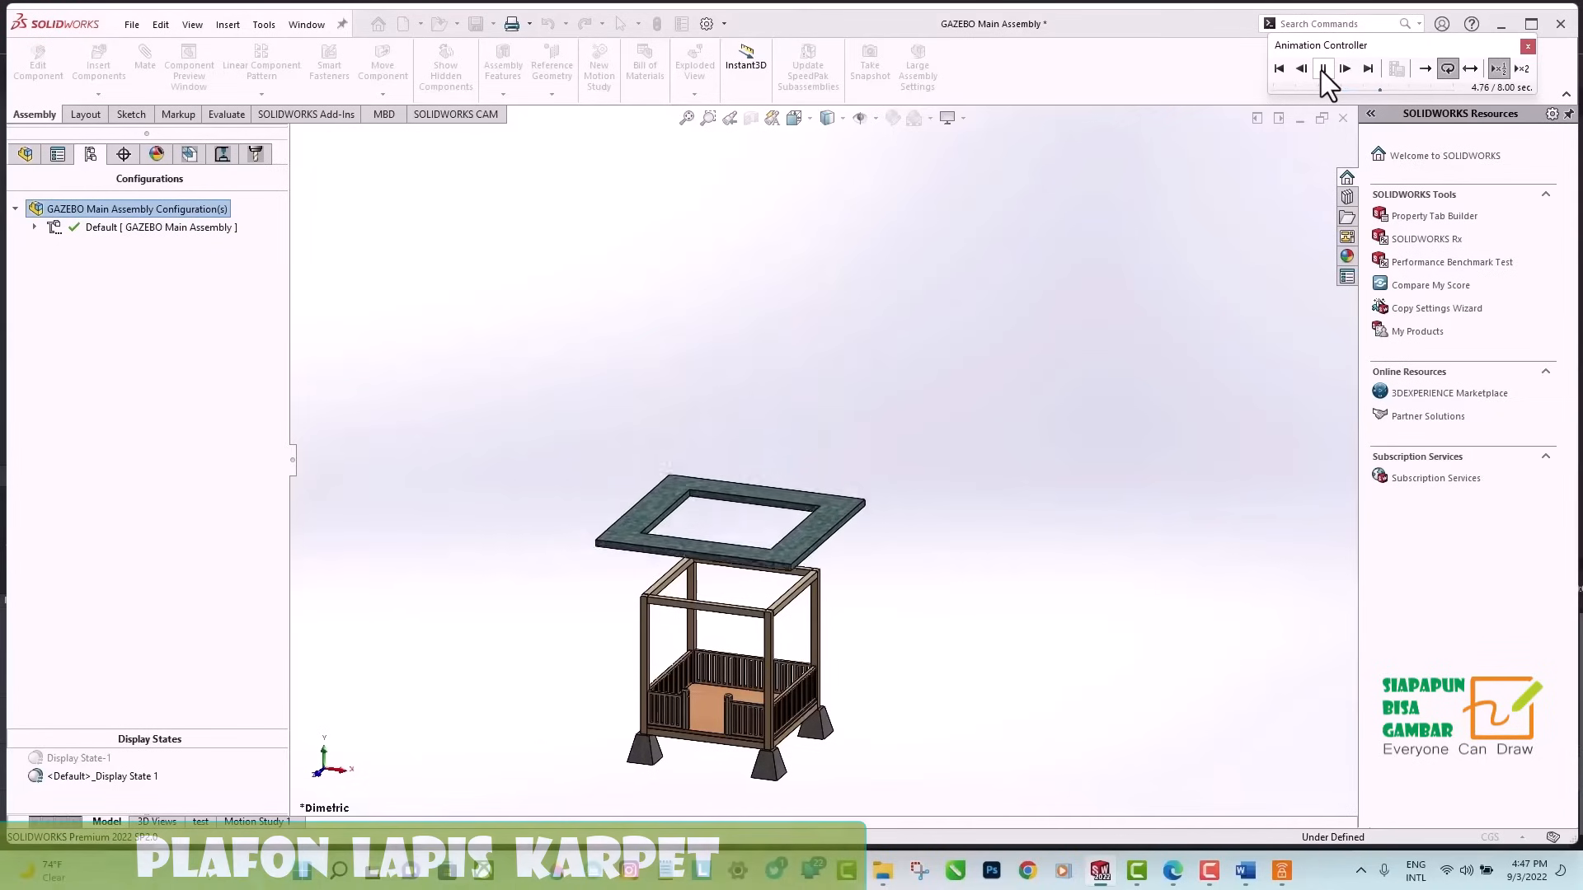
Insert the part 2. Plafon Lapis Karpet into the gazebo assembly, placing it beside the post structure.
left_click(1323, 69)
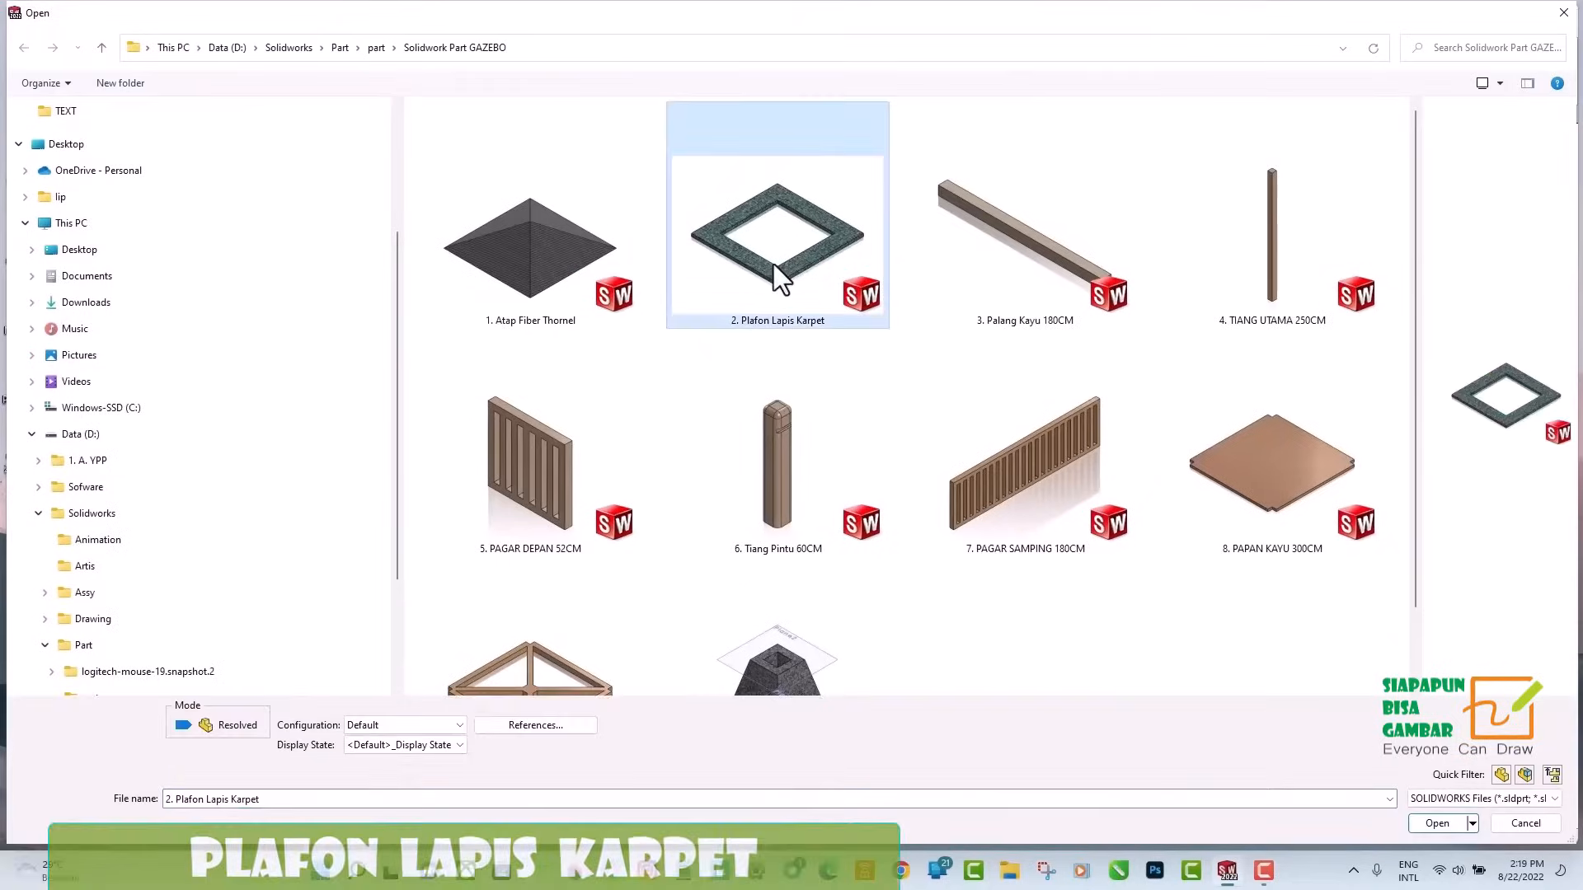
double_click(773, 264)
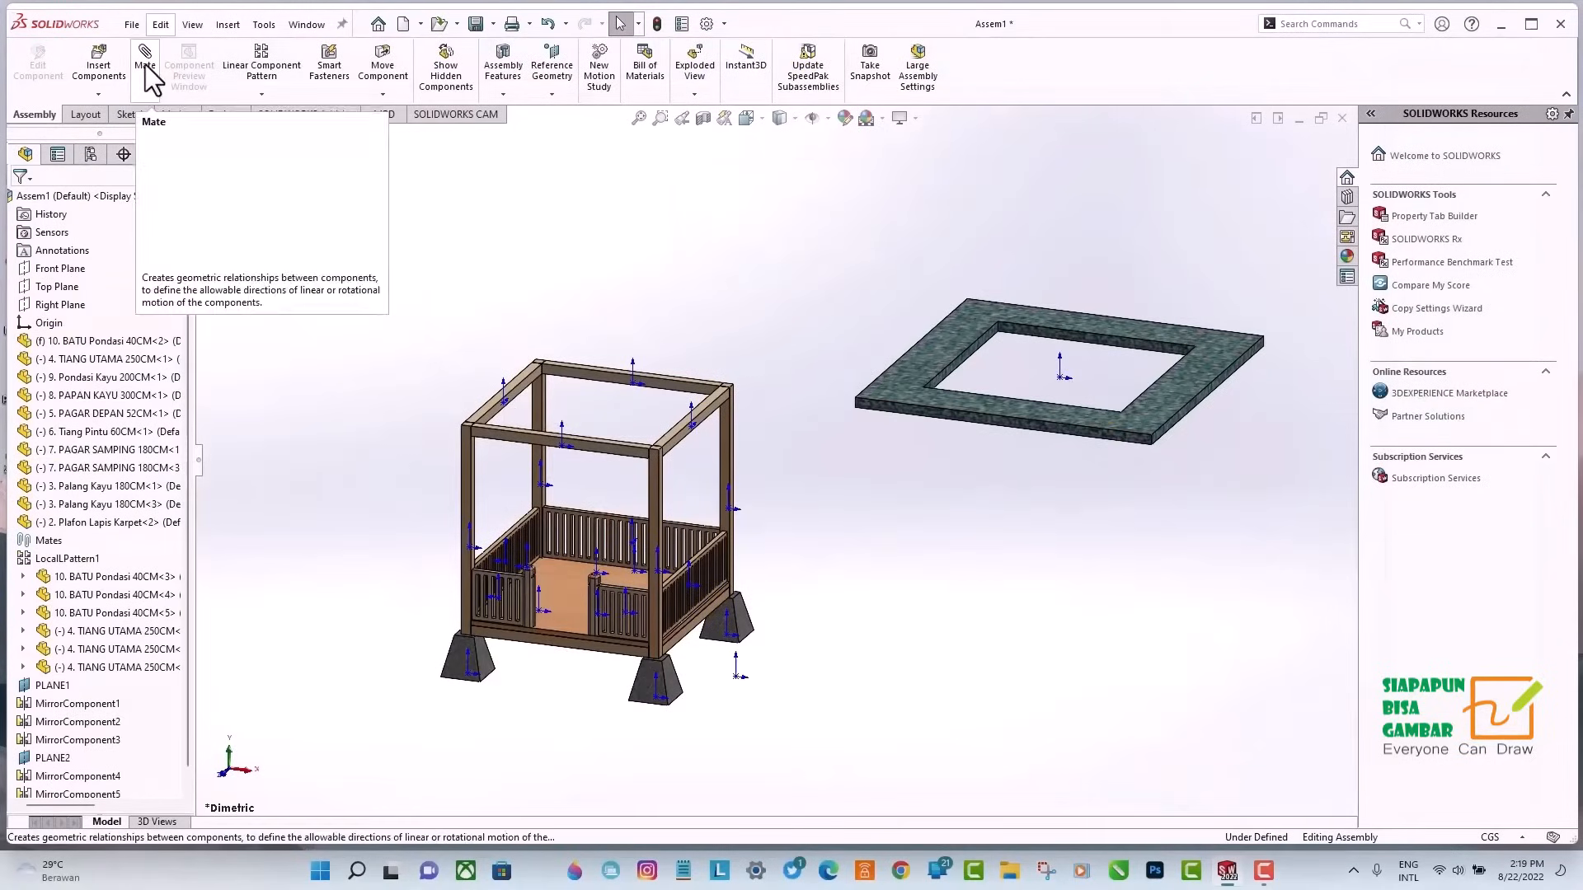
Mate the outer top vertex of a 4. TIANG UTAMA 250CM post coincident with the matching inner opening corner of 2. Plafon Lapis Karpet.
left_click(149, 82)
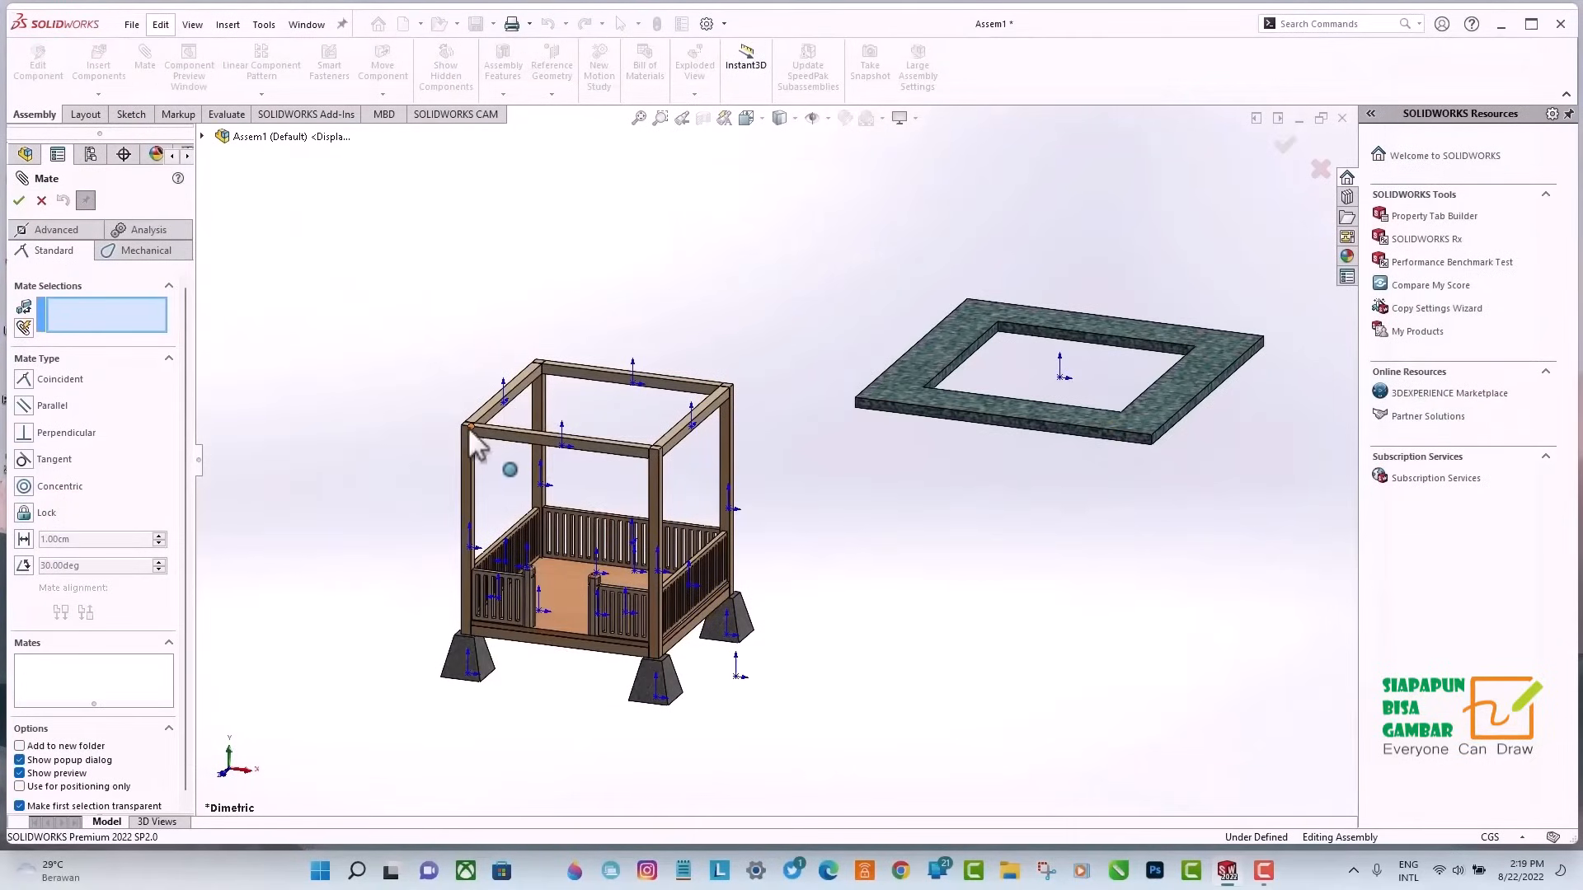
scroll(468, 427, "down", 3)
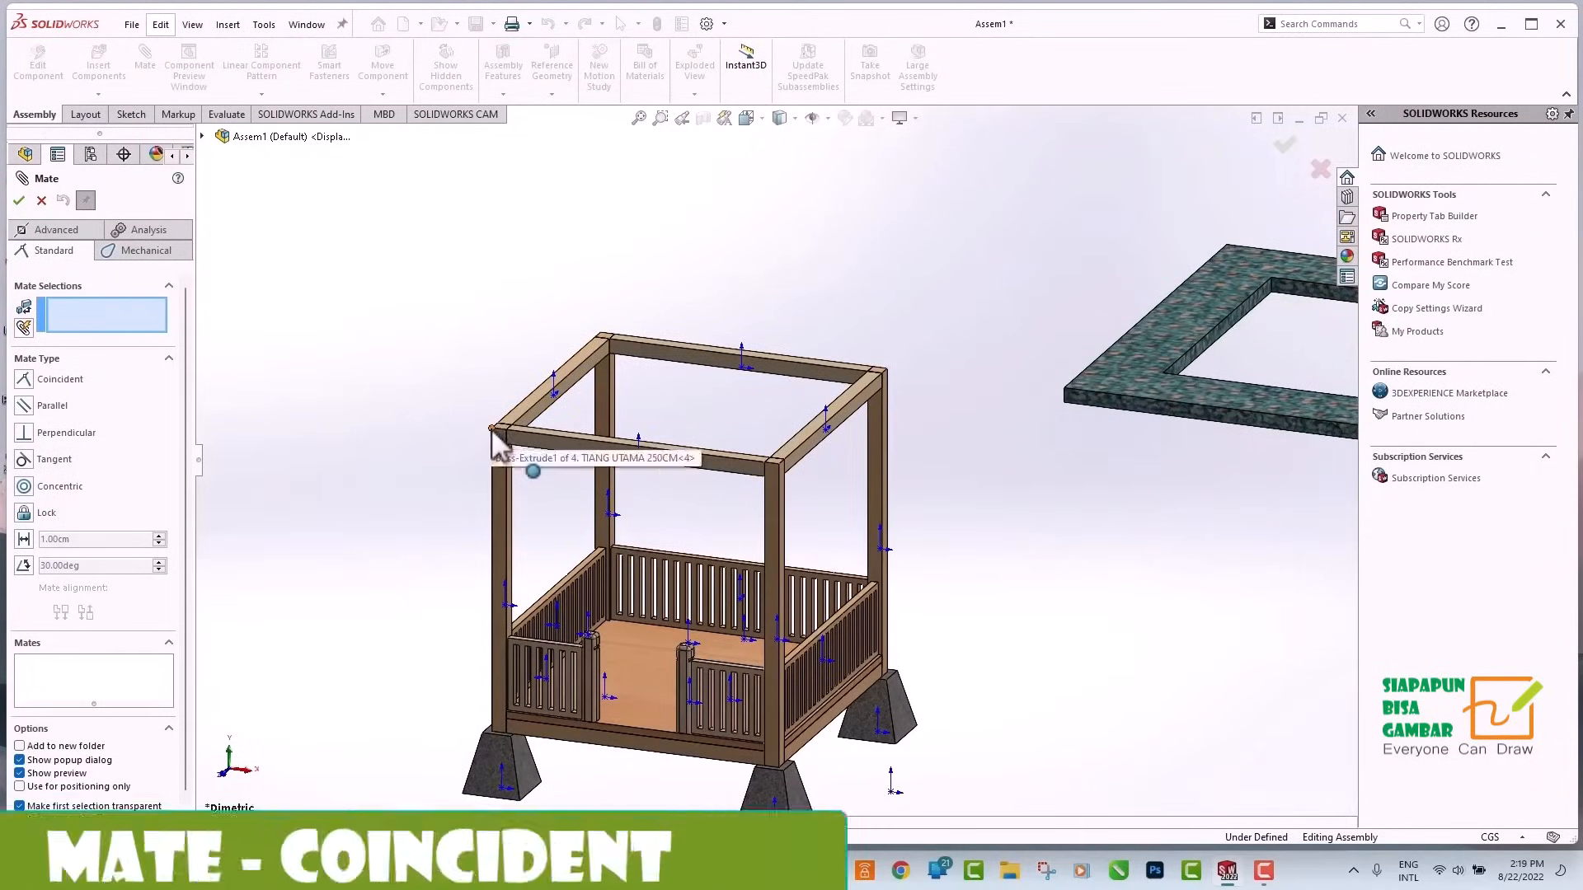
scroll(503, 441, "down", 3)
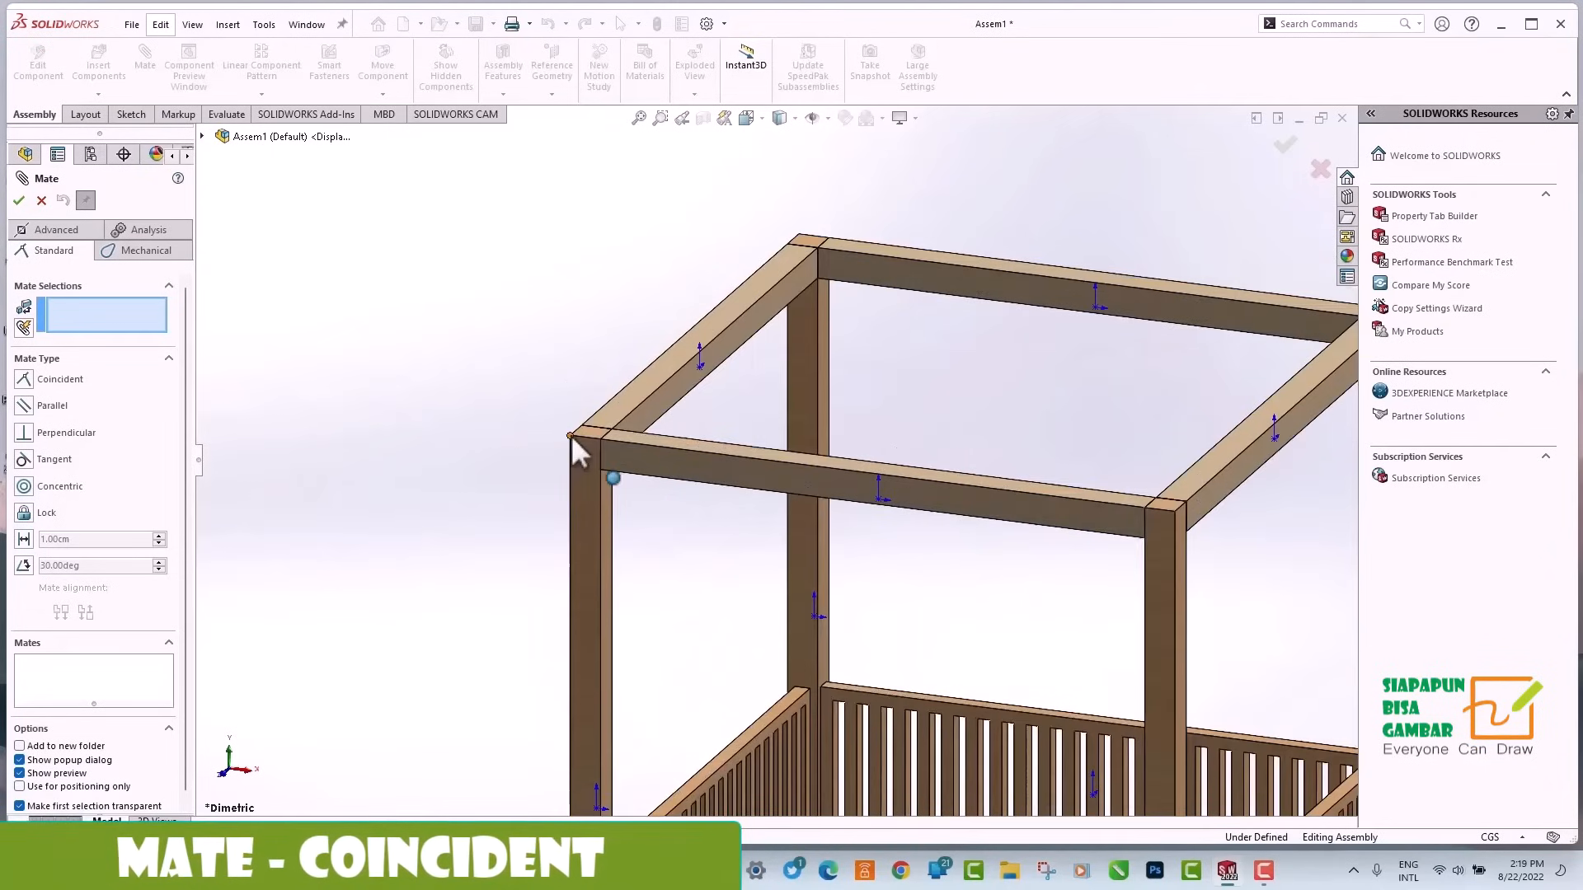
scroll(573, 441, "up", 6)
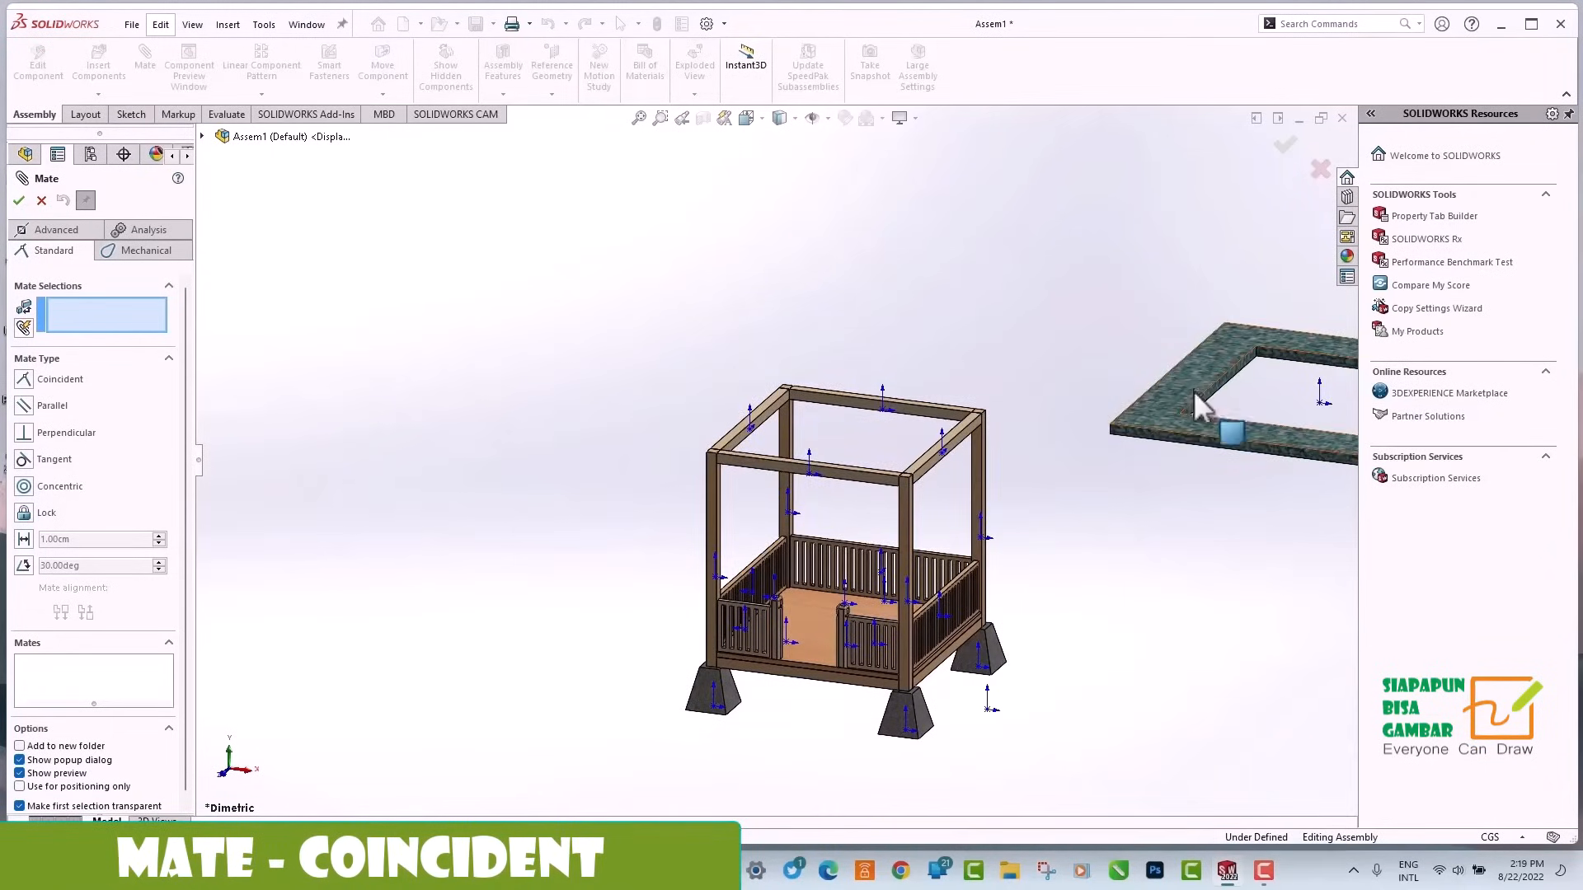
scroll(1195, 391, "down", 2)
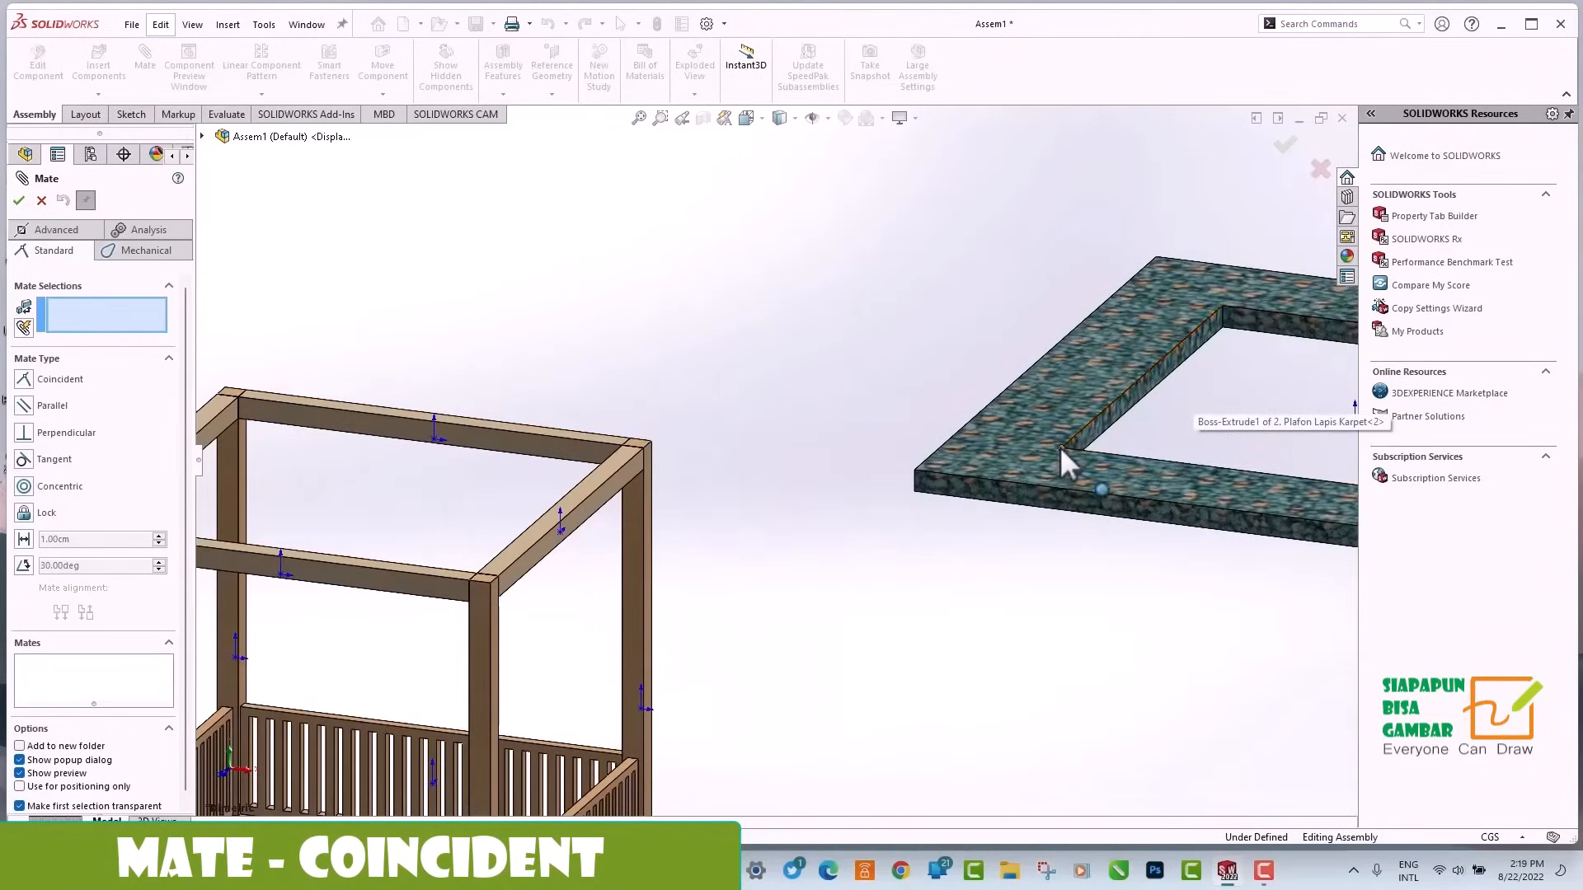
left_click(746, 118)
left_click(770, 161)
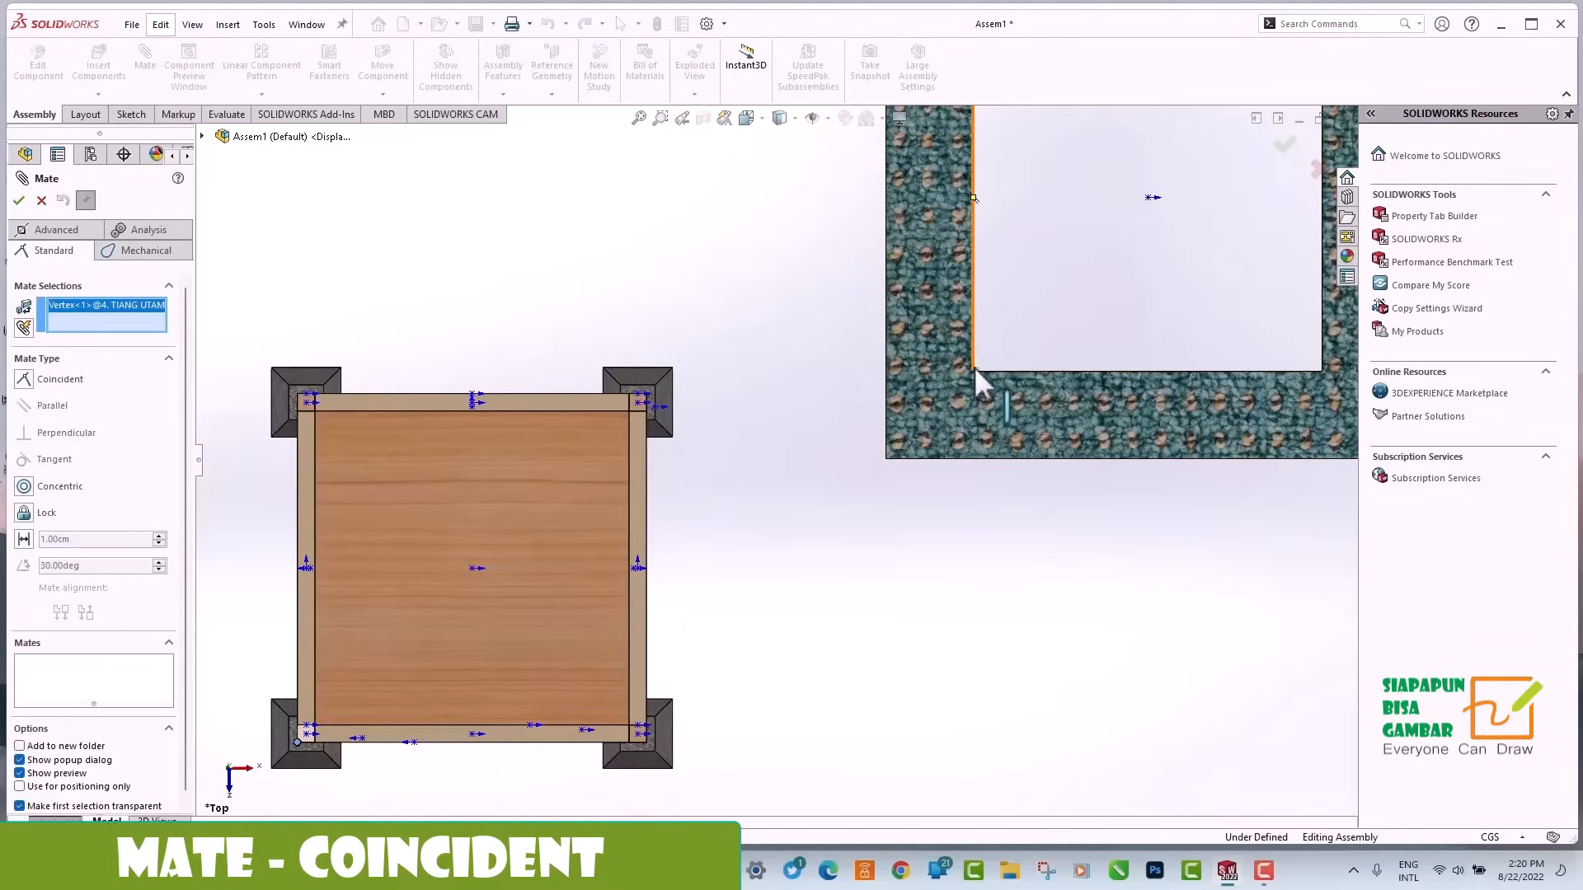
left_click(973, 372)
scroll(795, 555, "up", 3)
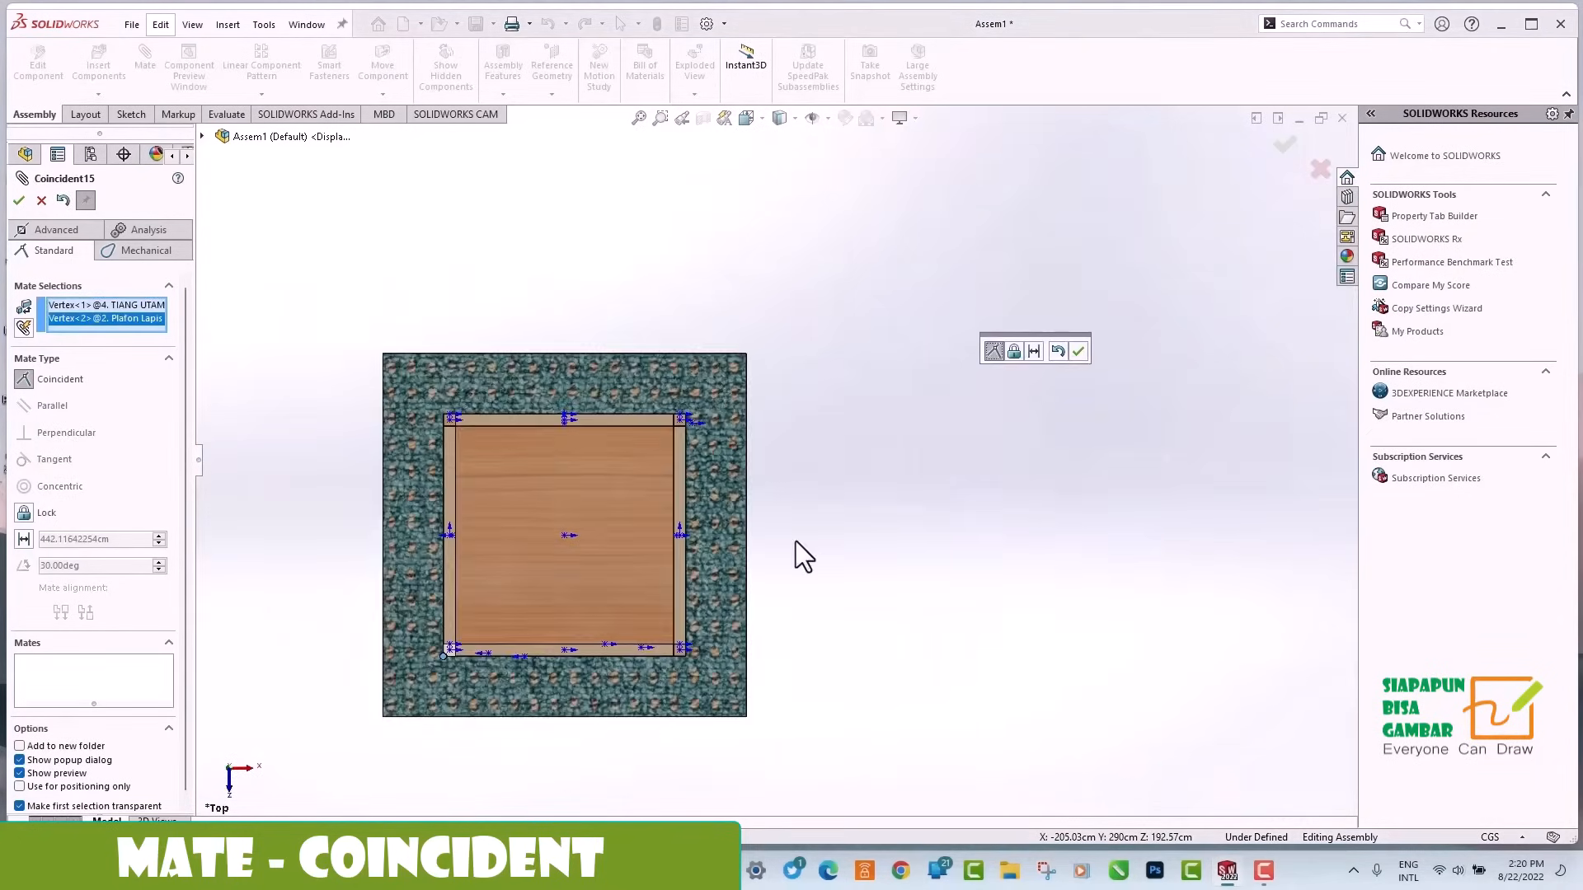
middle_click_drag(795, 555, 451, 532)
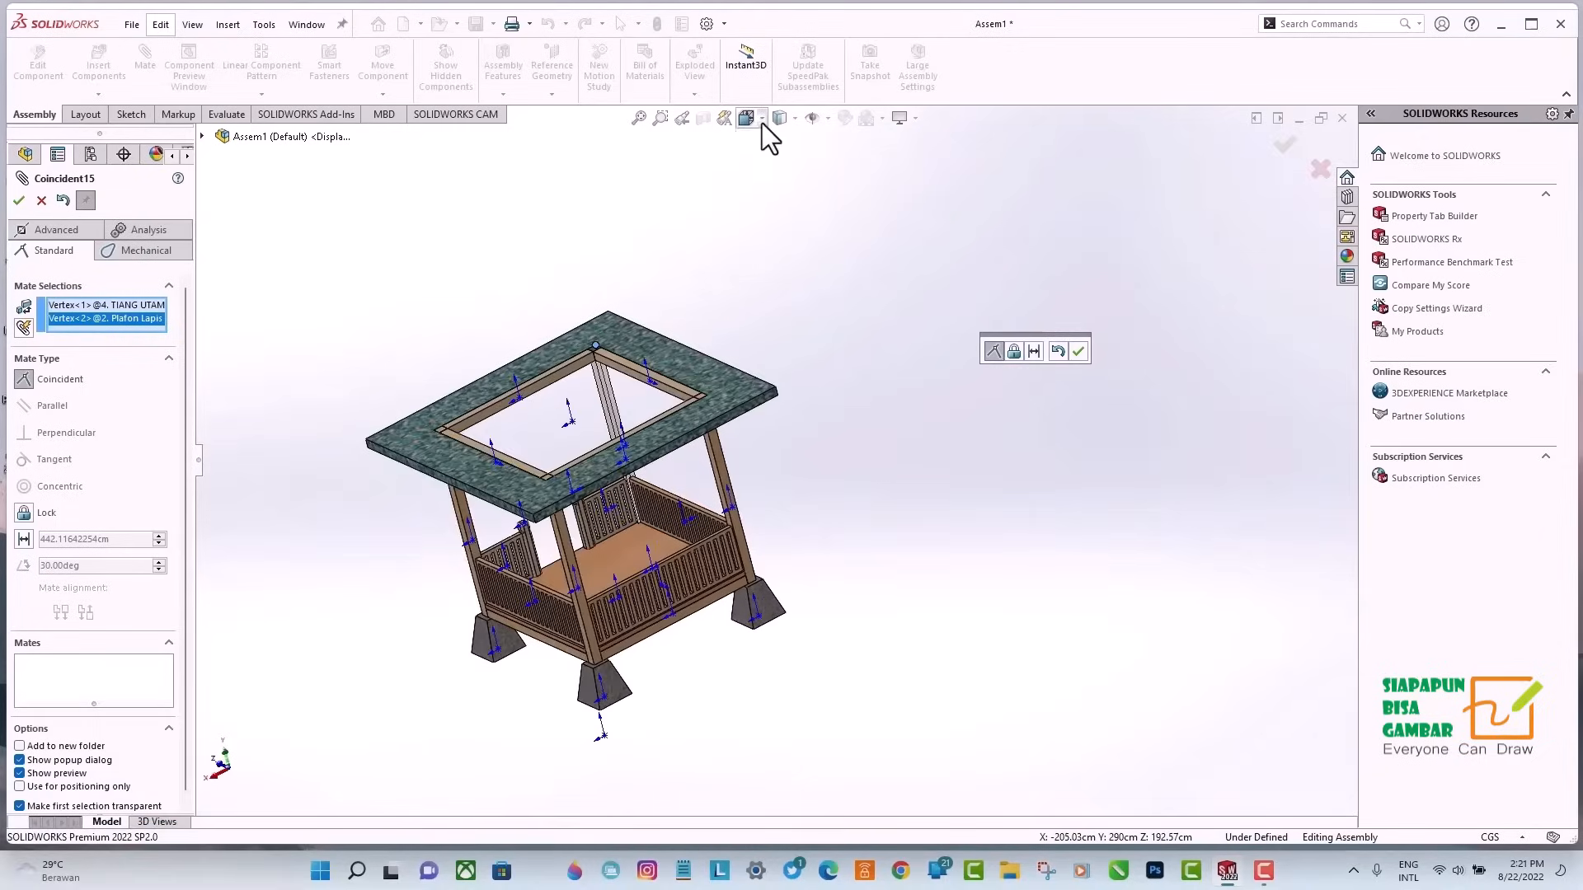
left_click(762, 121)
left_click(832, 165)
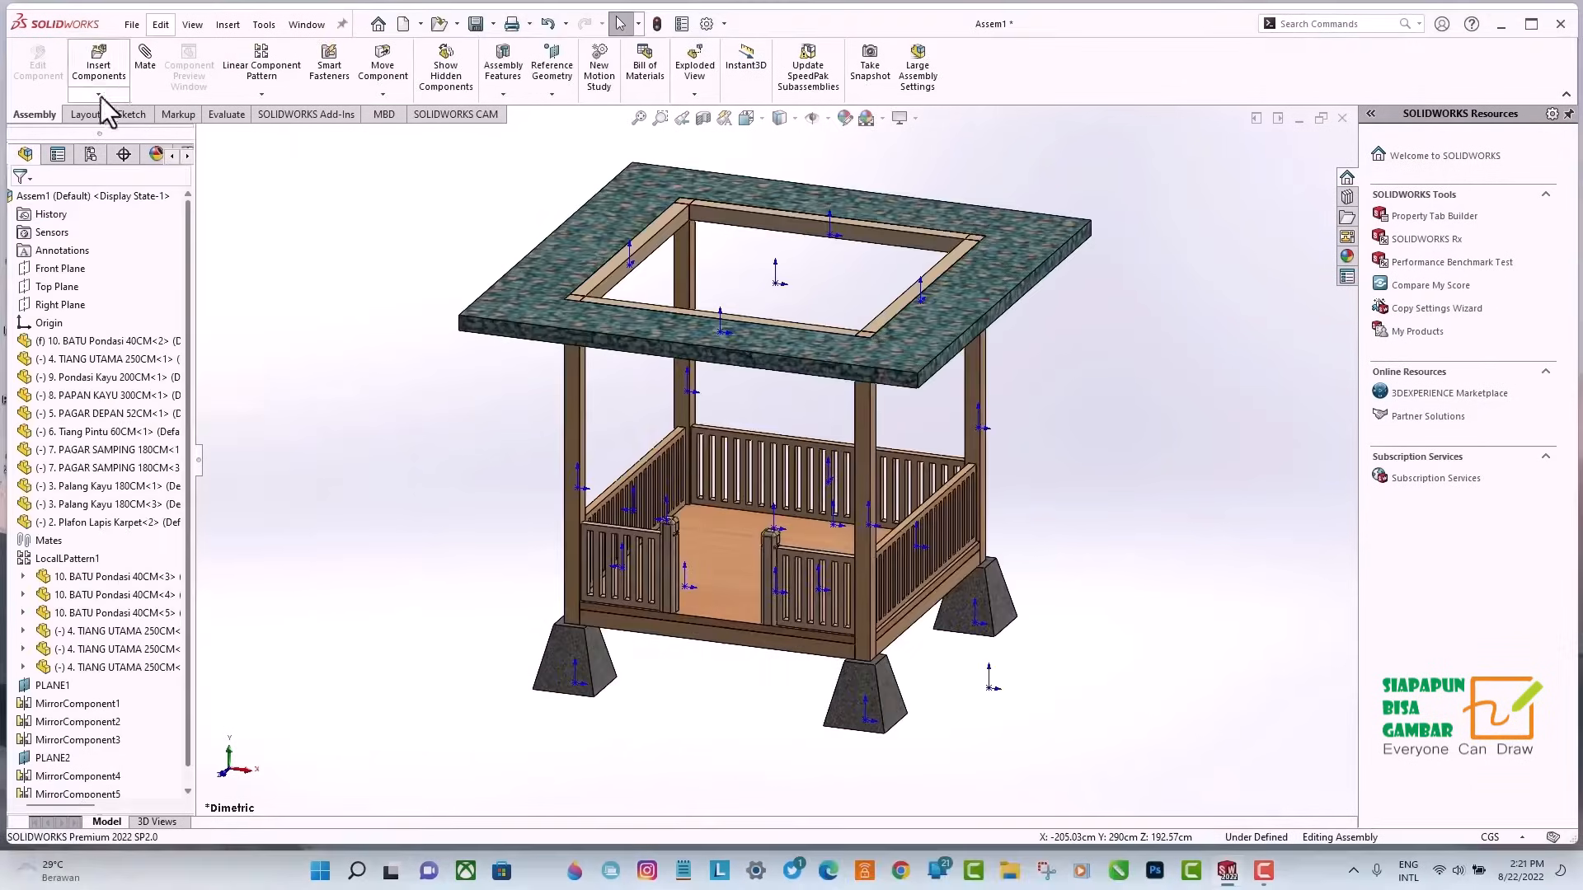
Insert the part 1. Atap Fiber Thornel into the assembly, placing it beside the gazebo.
left_click(99, 95)
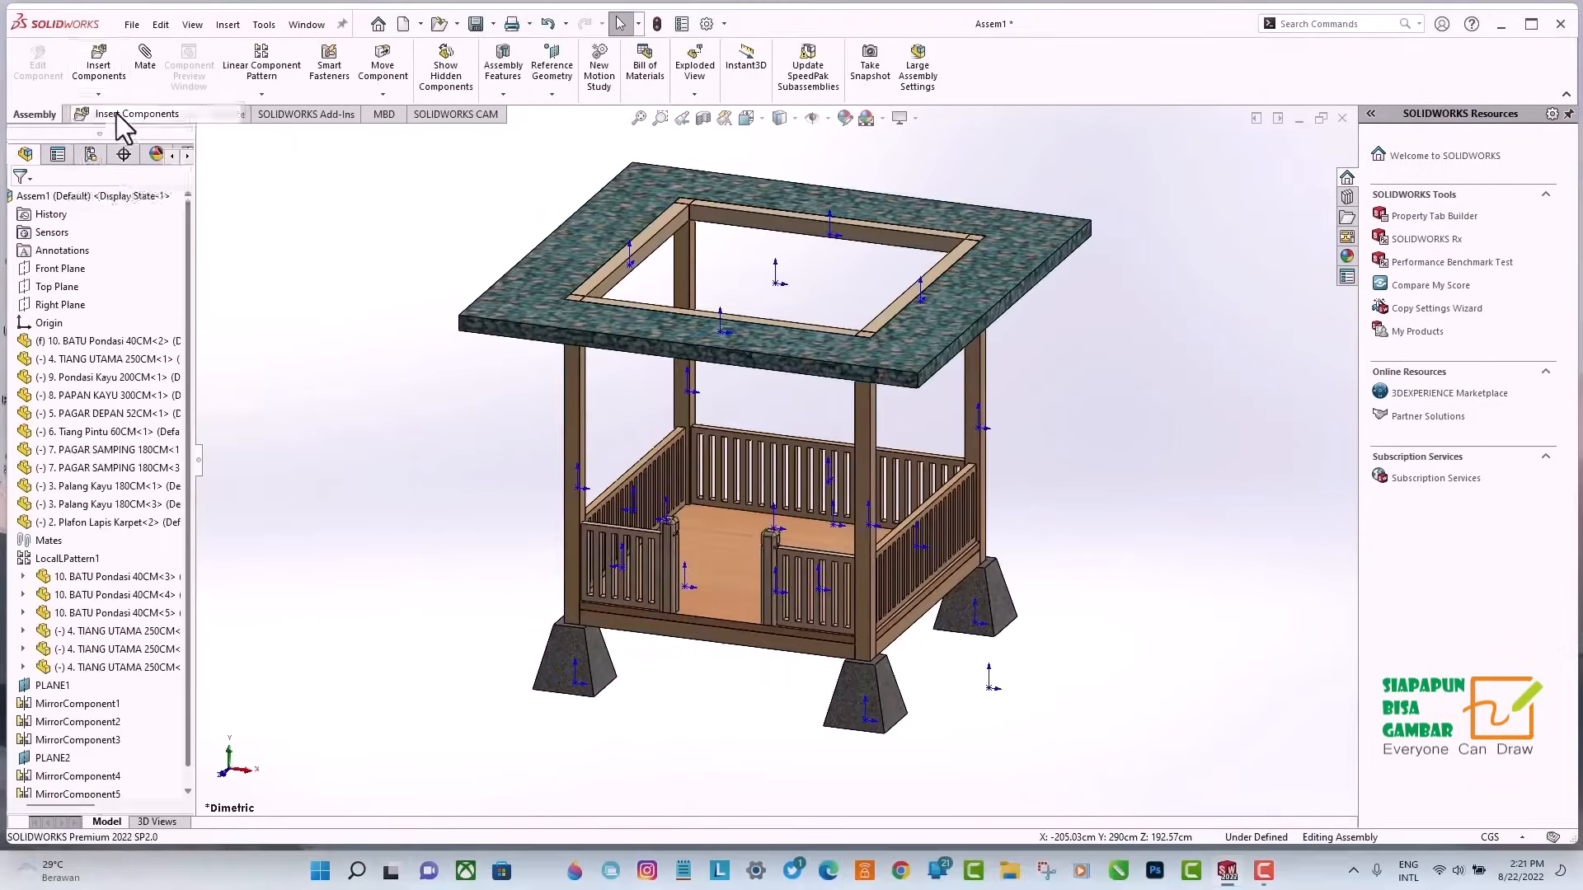
left_click(116, 112)
left_click(549, 256)
left_click(1439, 823)
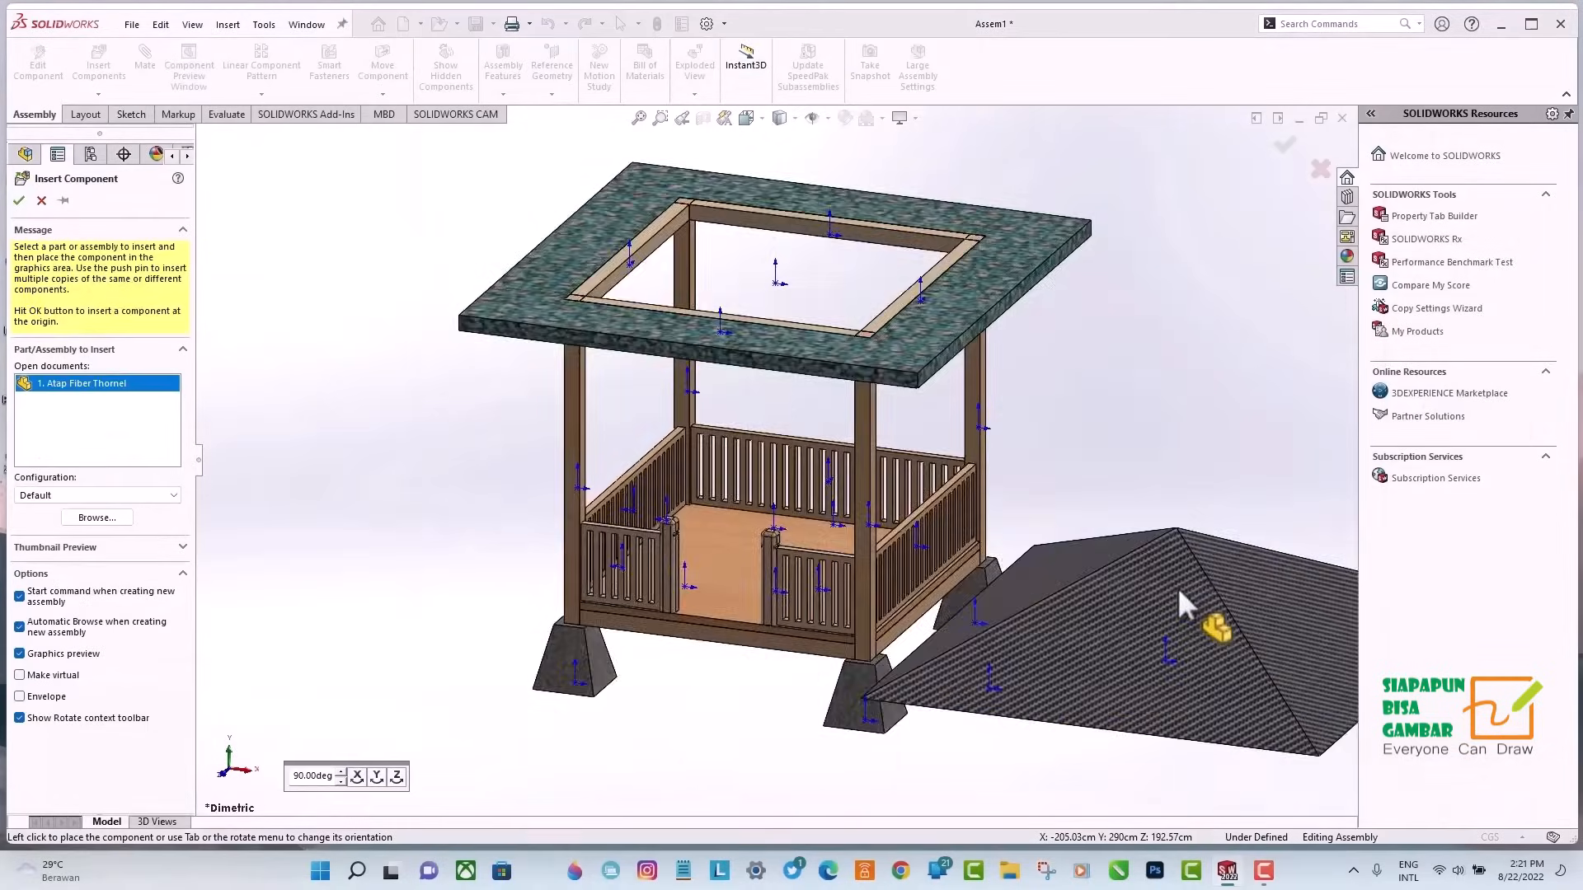
scroll(1155, 560, "up", 6)
left_click(1041, 382)
Mate the roof's lower corner vertex coincident with the matching outer corner vertex of 2. Plafon Lapis Karpet, and restore the standard 3D view.
scroll(981, 420, "down", 3)
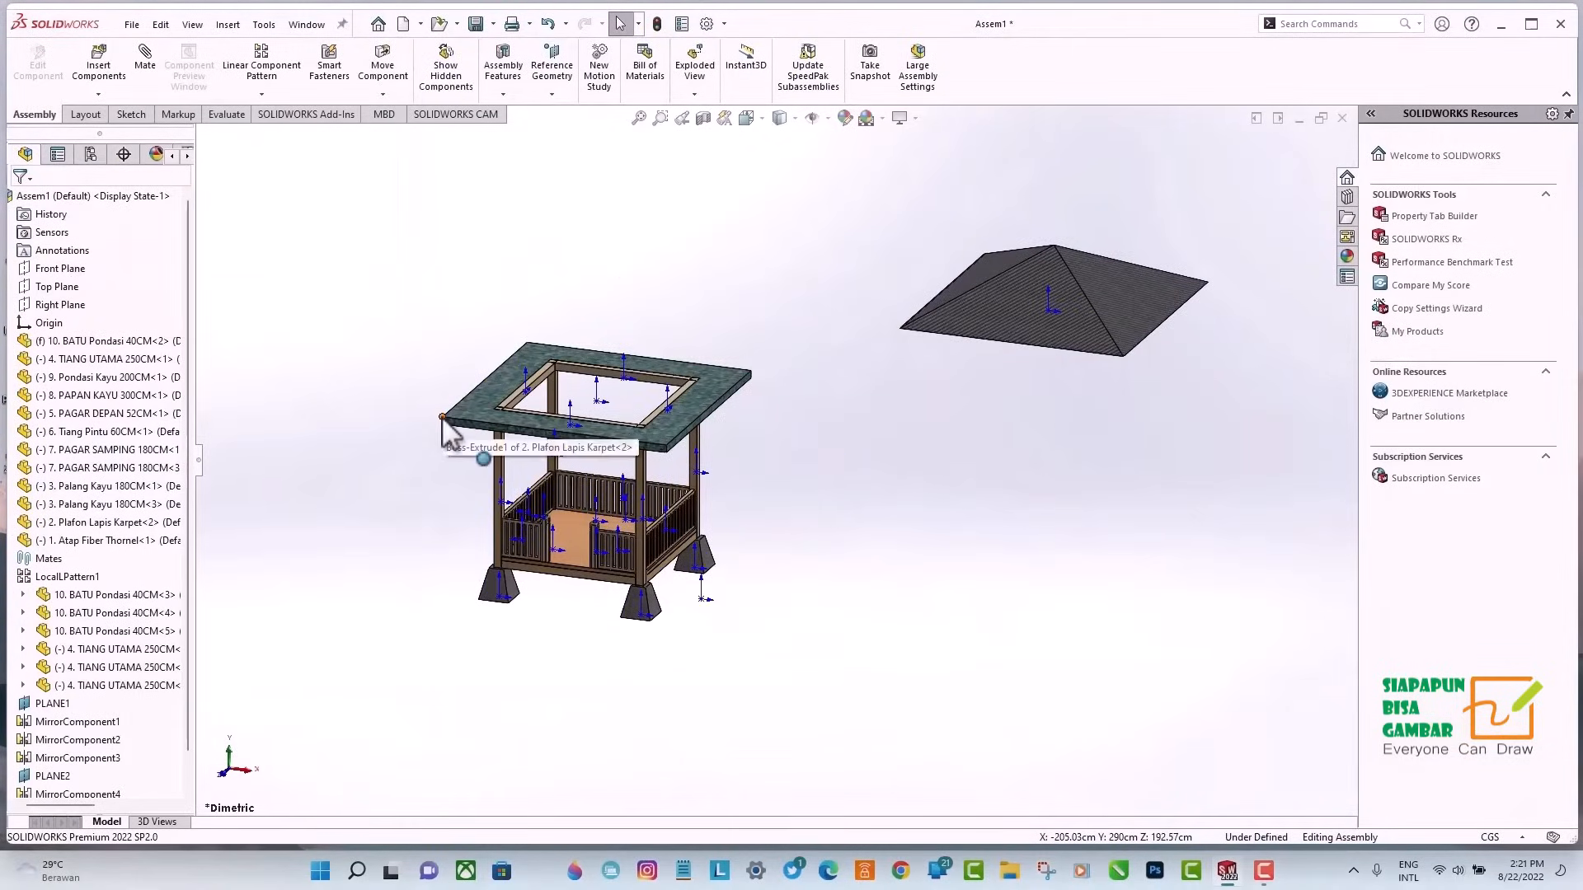
left_click(147, 67)
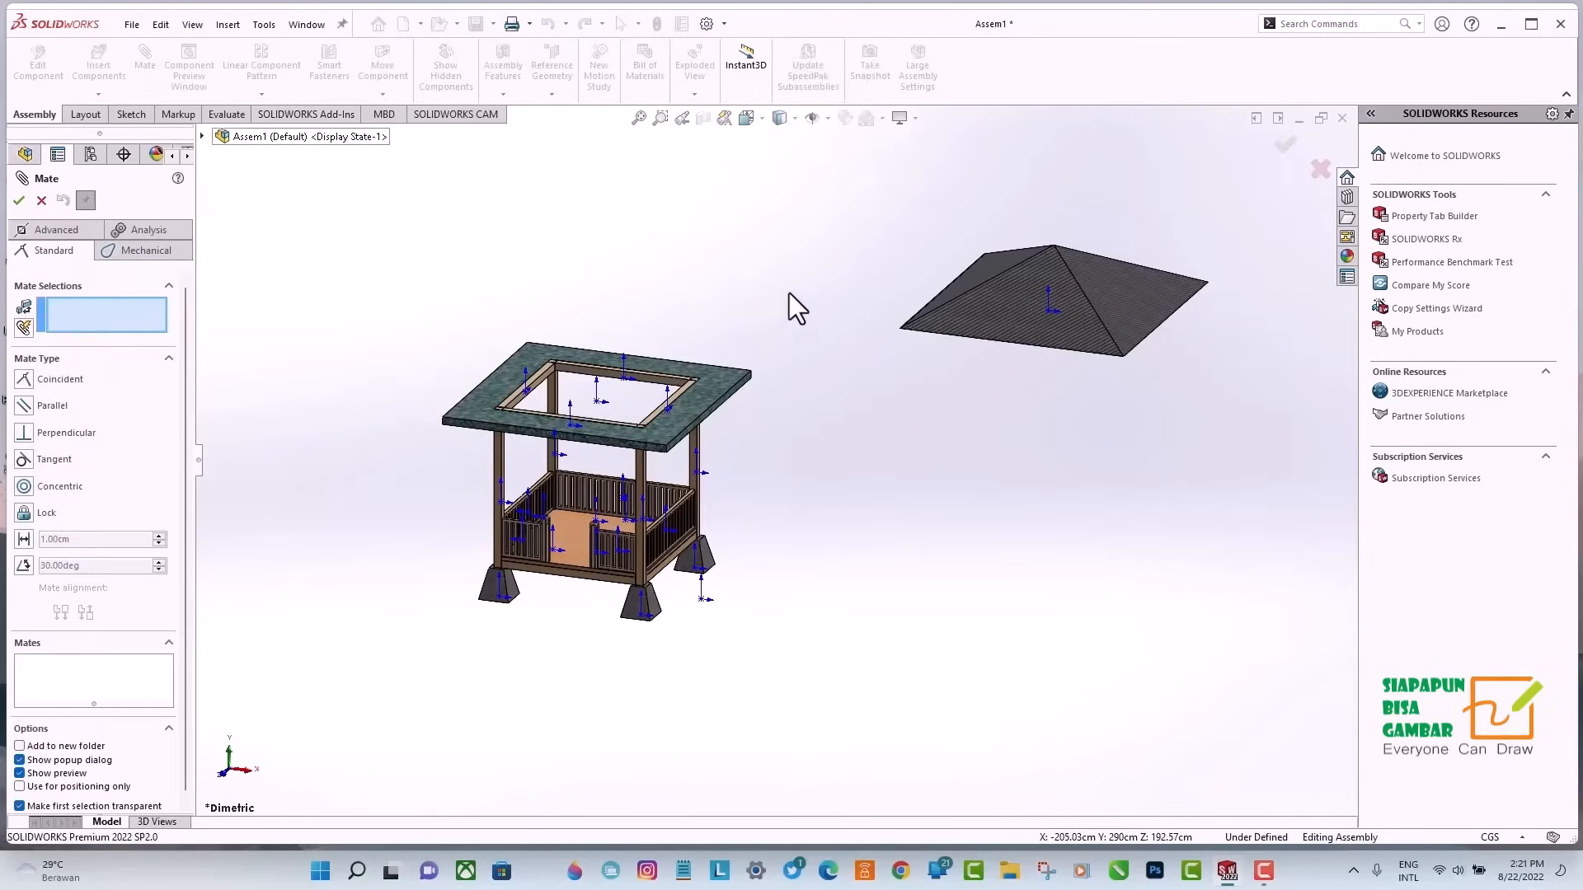
left_click(900, 330)
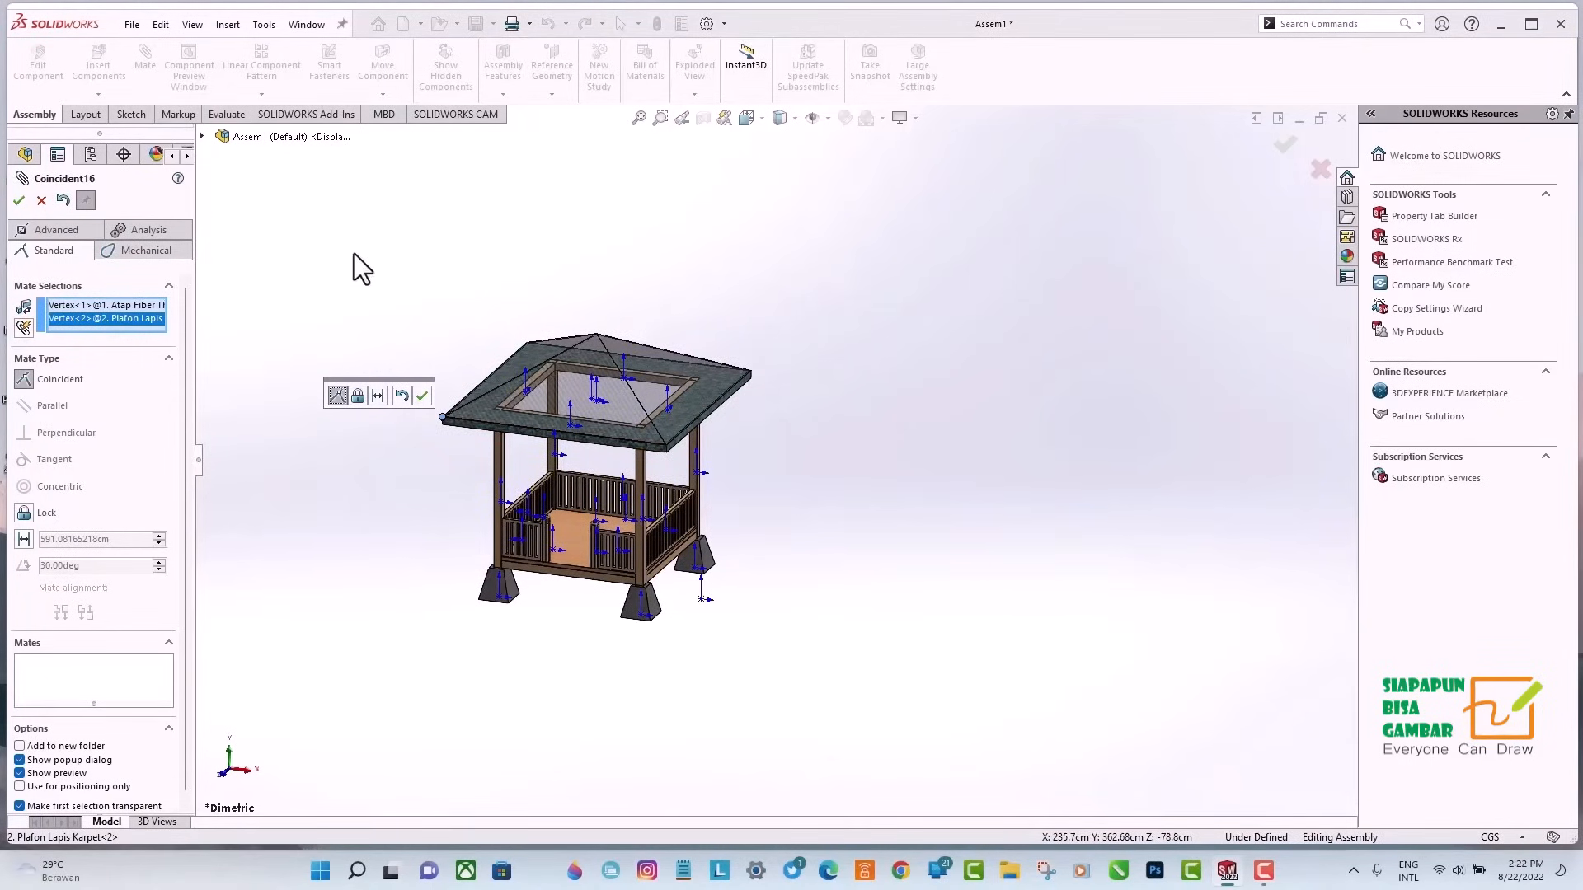
middle_click_drag(824, 359, 655, 536)
left_click(421, 397)
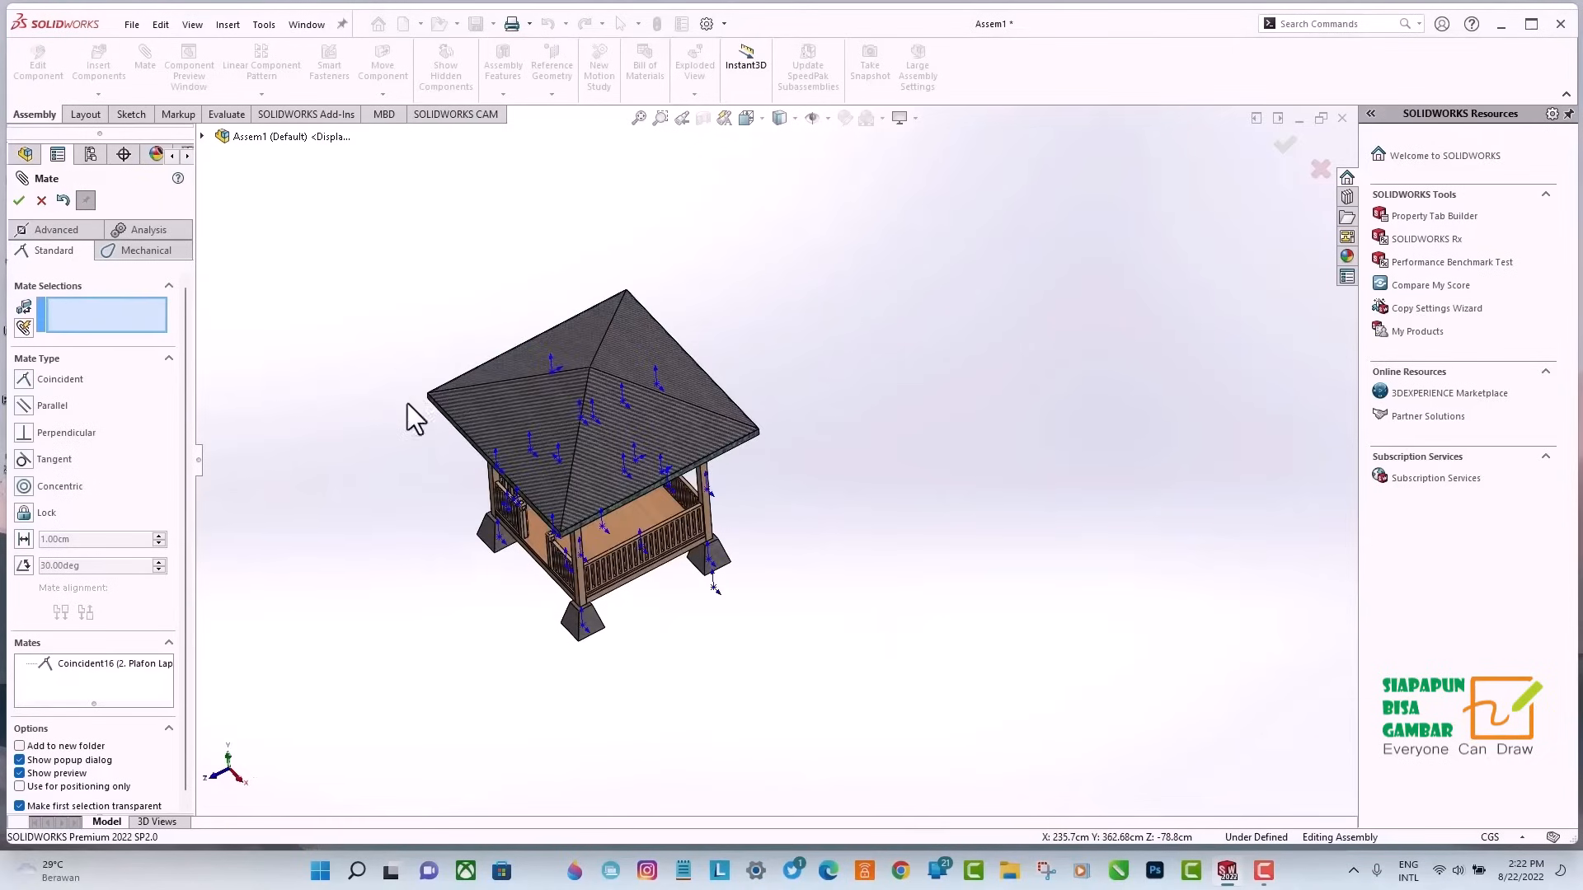
left_click(18, 200)
middle_click_drag(997, 272, 863, 96)
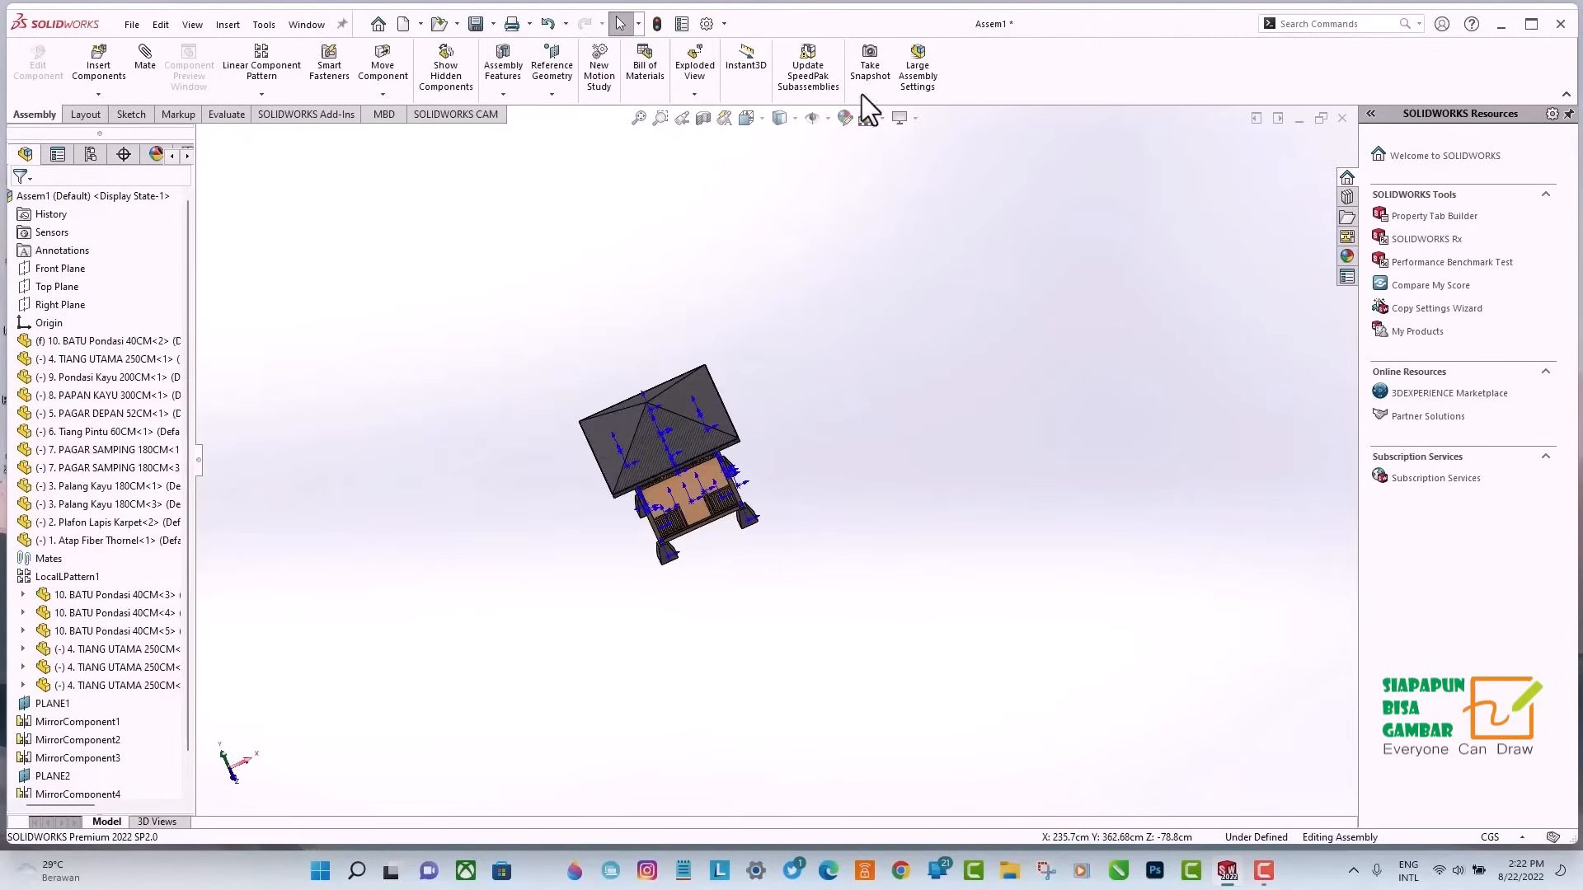
left_click(746, 118)
left_click(835, 168)
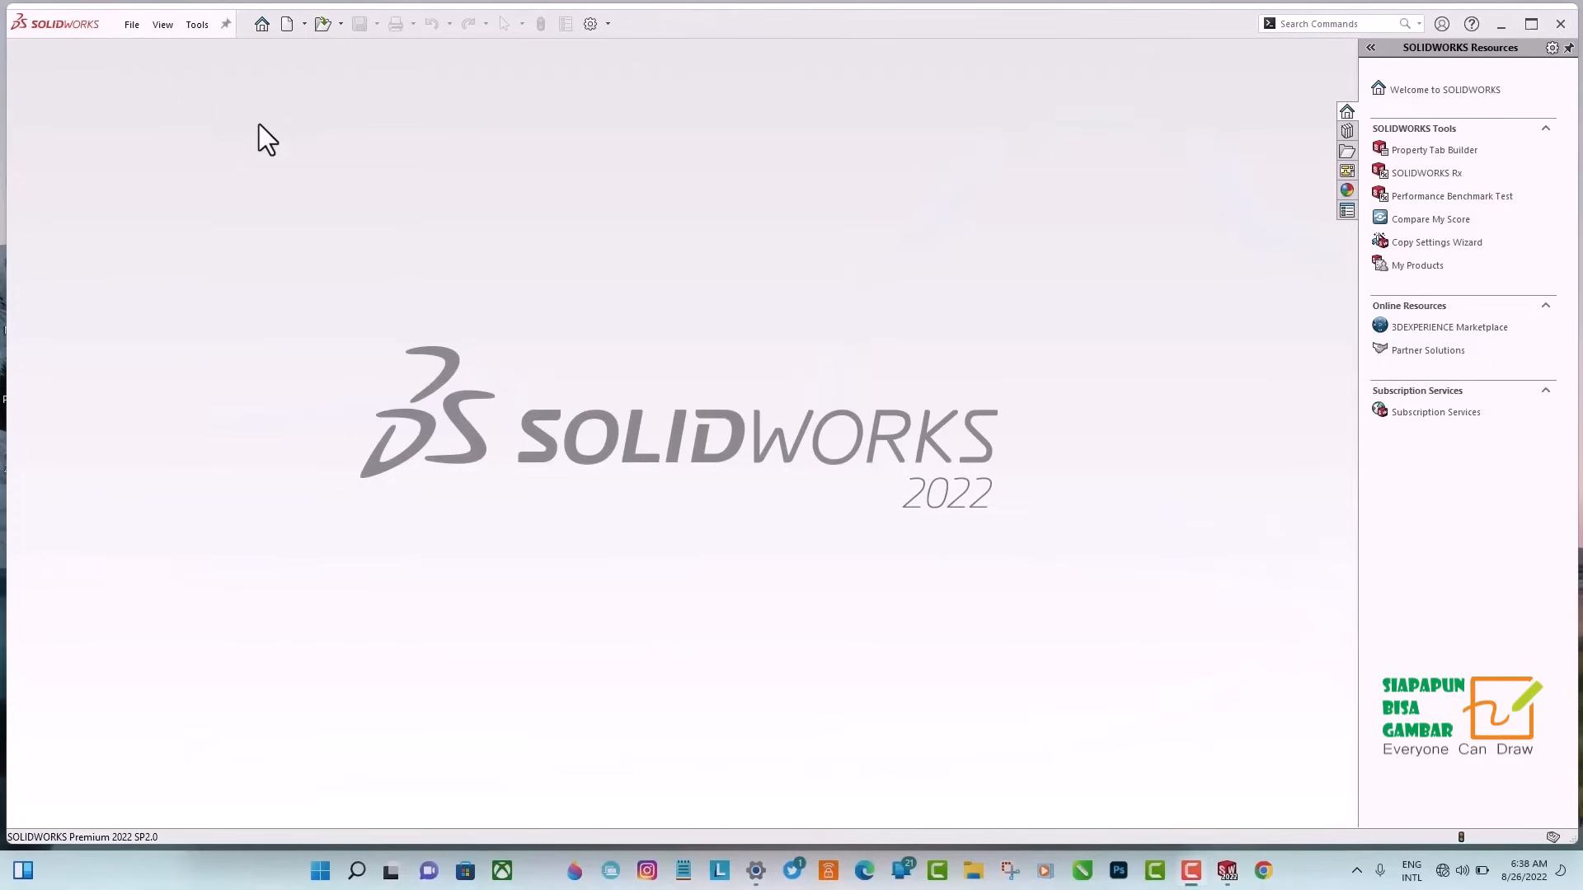
Create a new drawing document with the standard sheet size A4 (ISO).
left_click(289, 23)
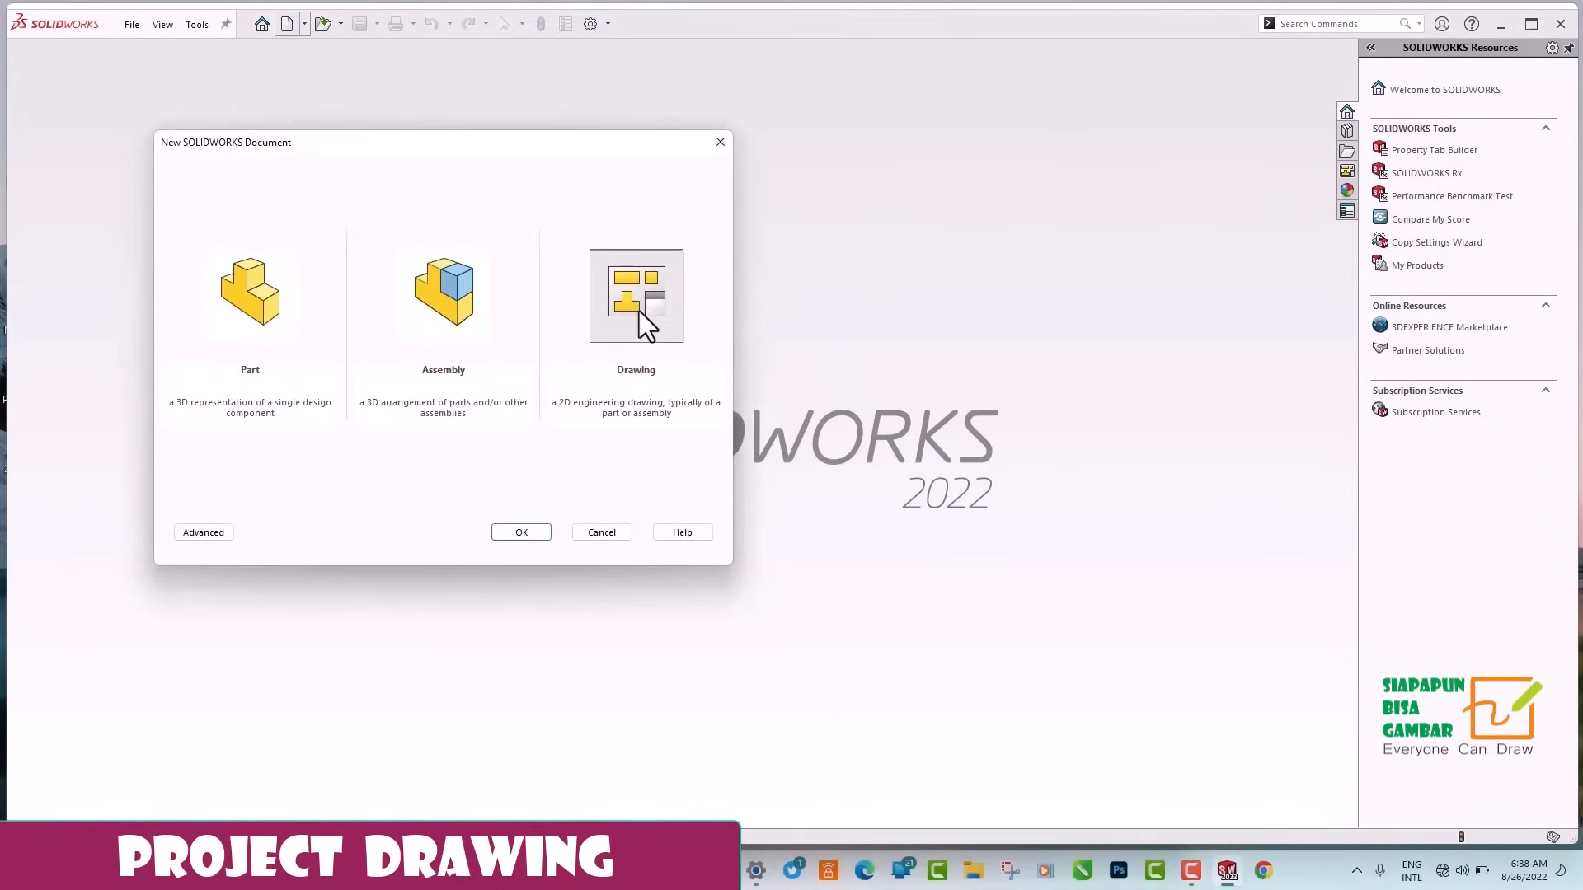
left_click(525, 533)
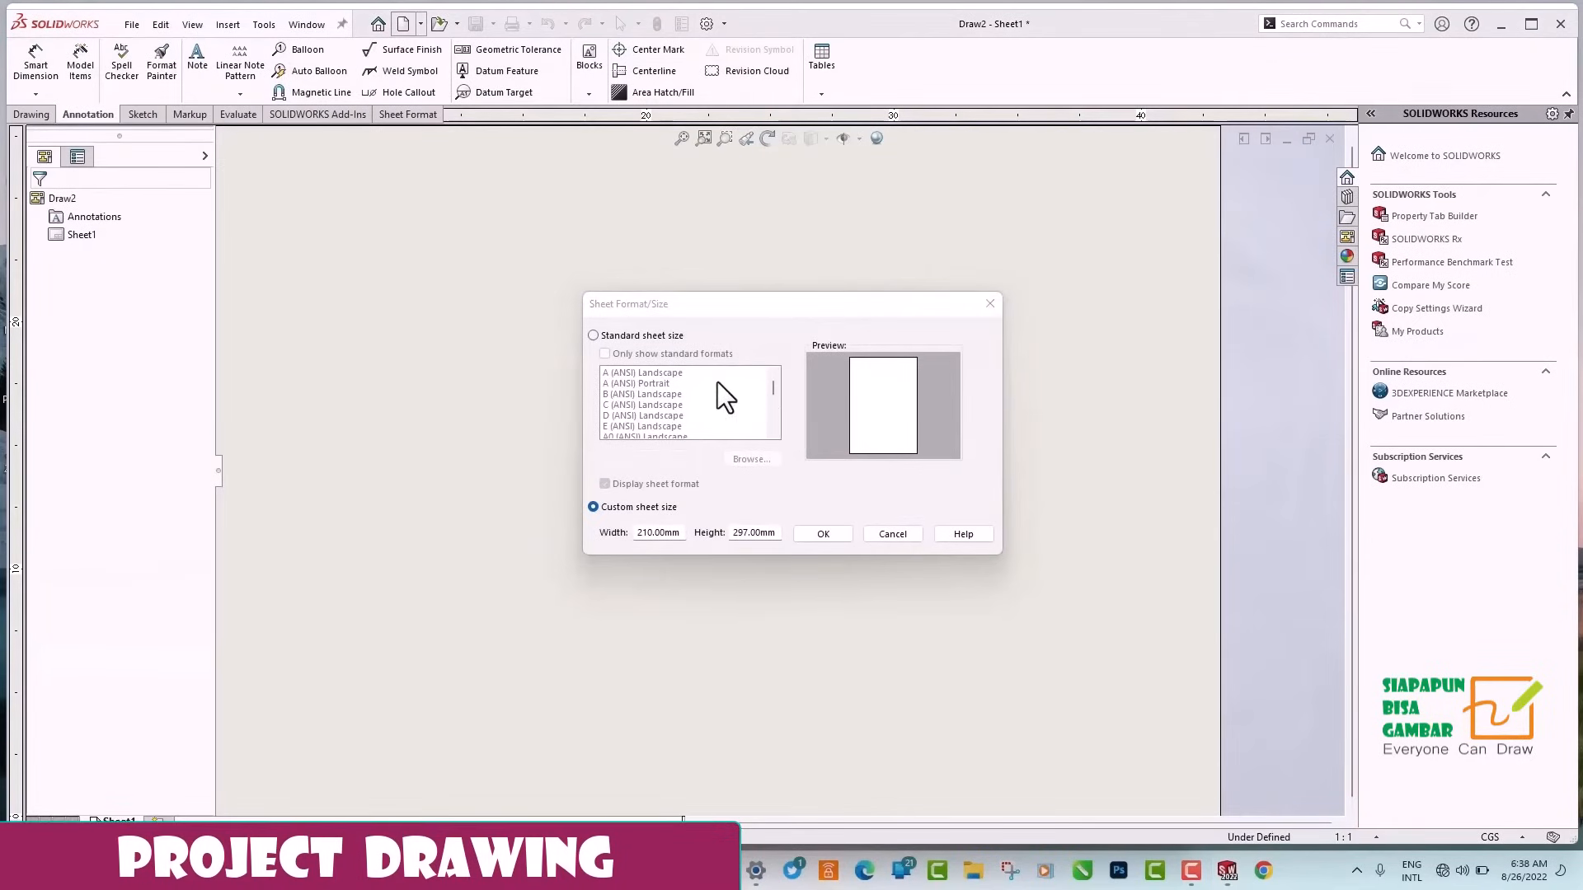
left_click(594, 334)
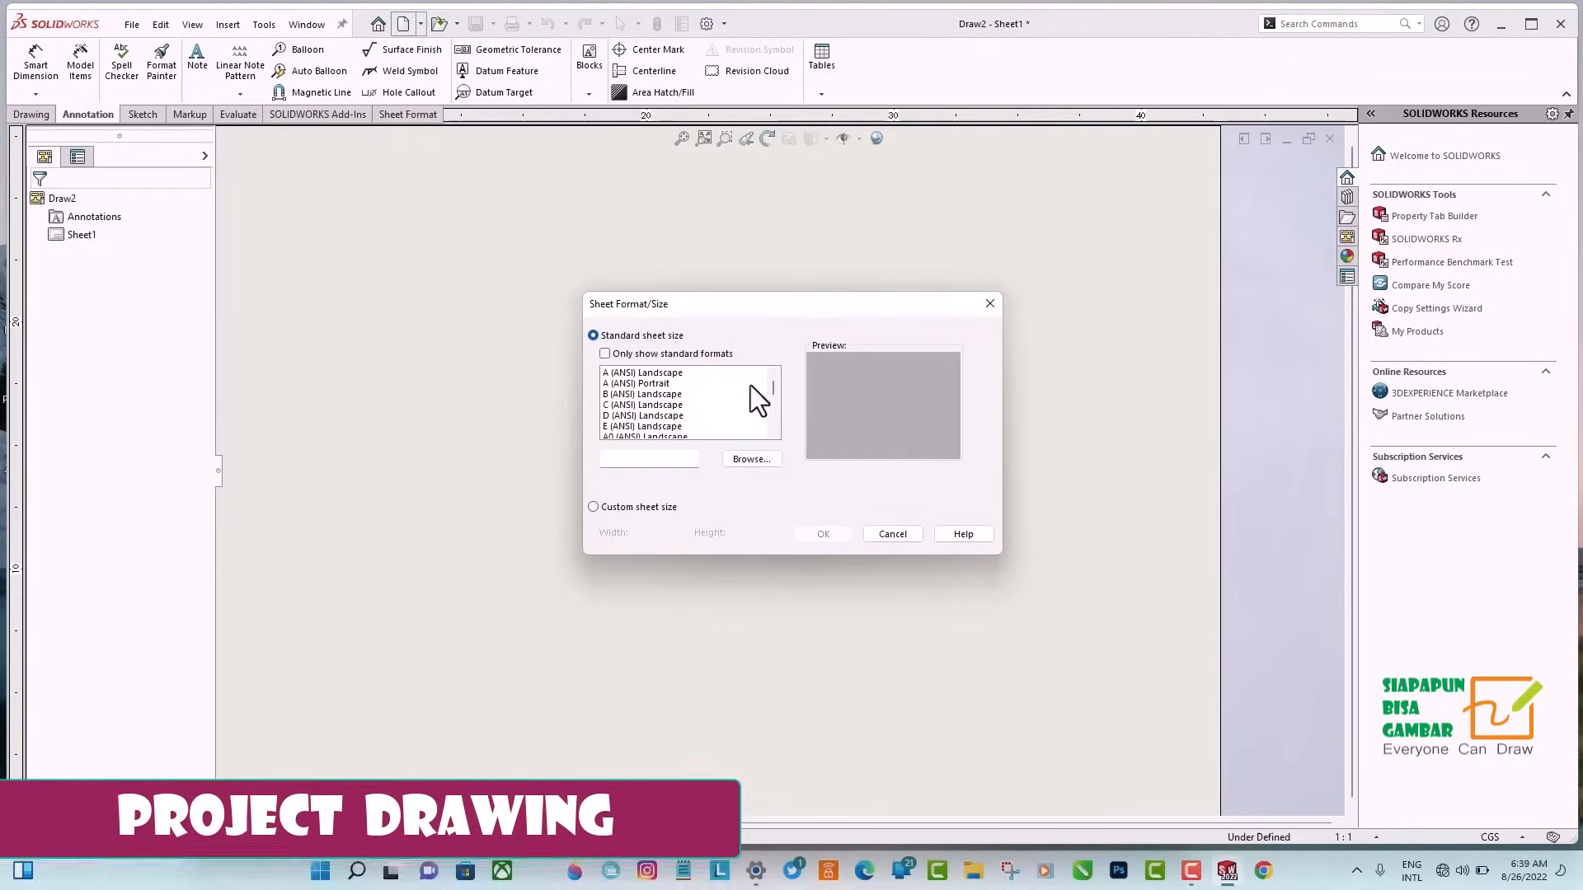
left_click_drag(774, 386, 774, 394)
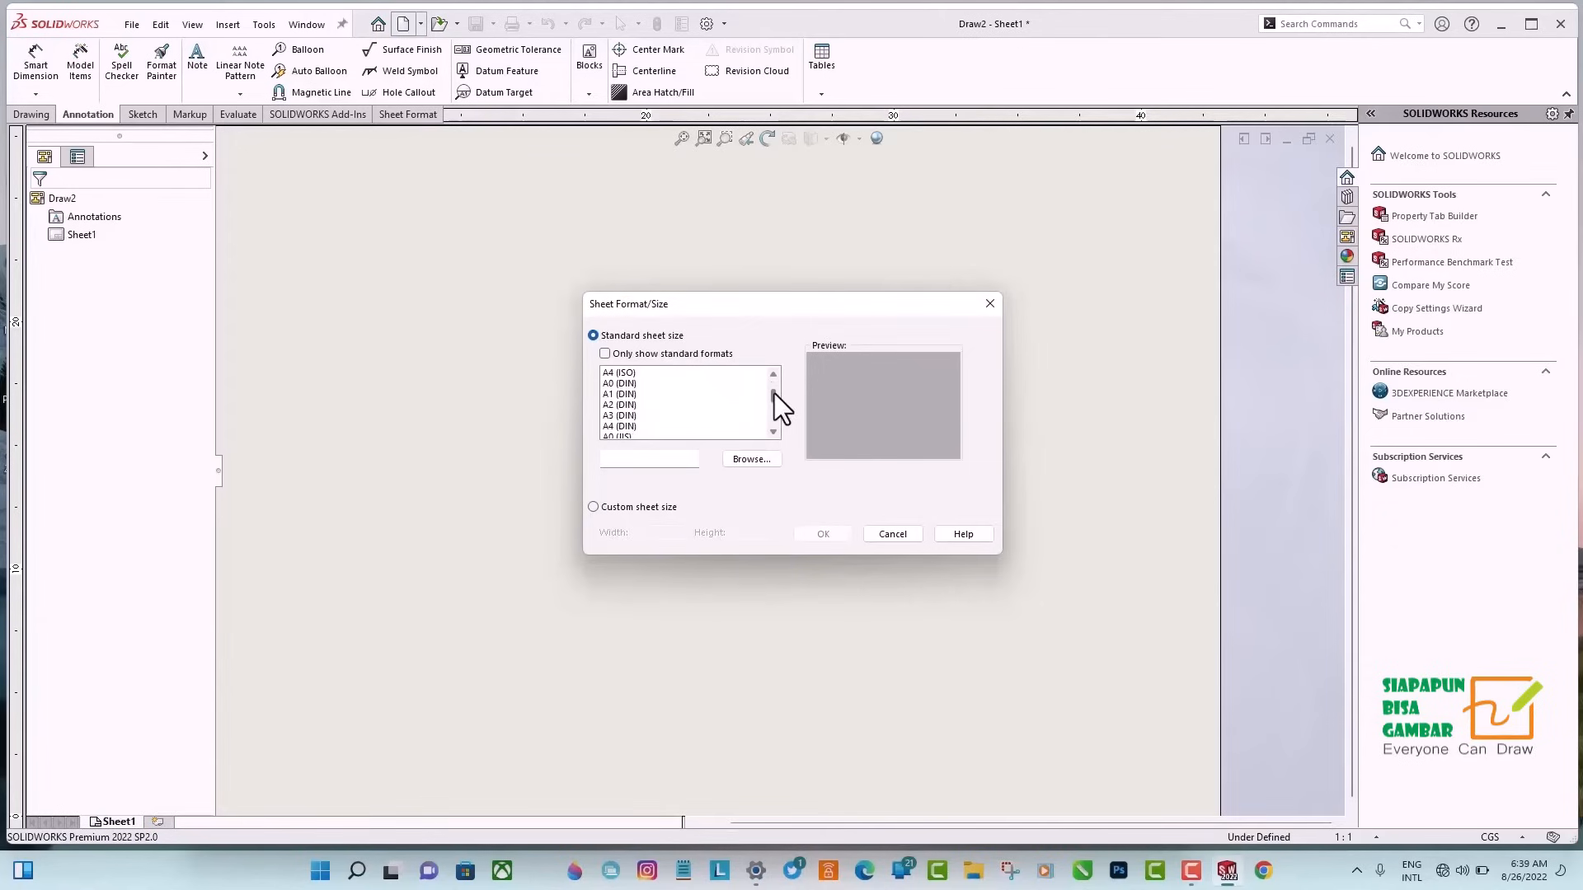
left_click(618, 373)
left_click(822, 534)
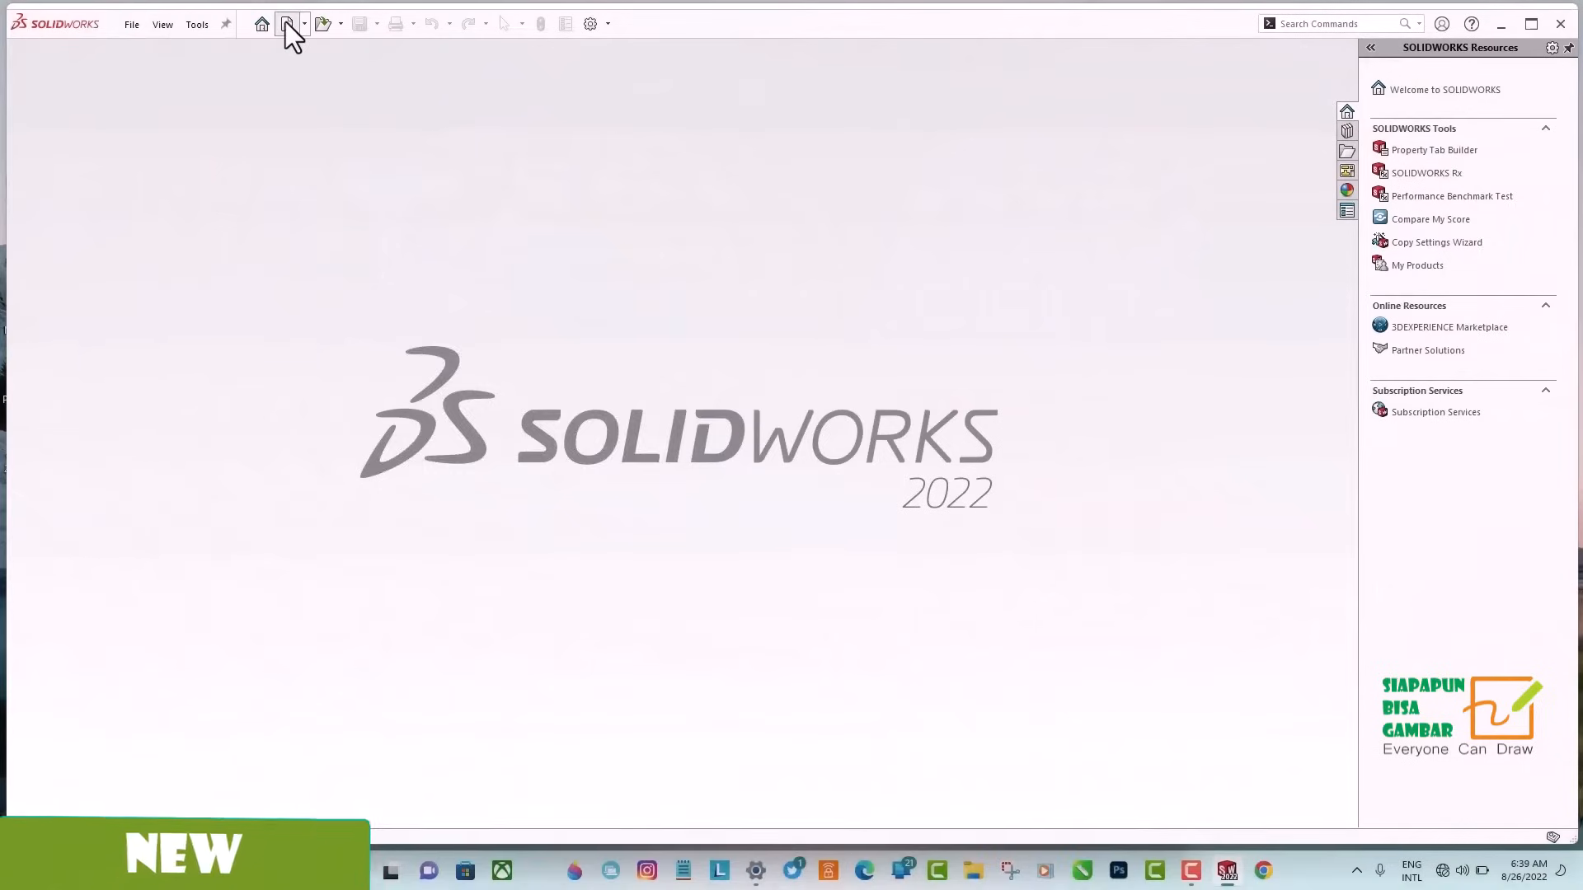
Create a new drawing document with a custom sheet size 210 mm wide and 297 mm high.
left_click(287, 23)
left_click(518, 533)
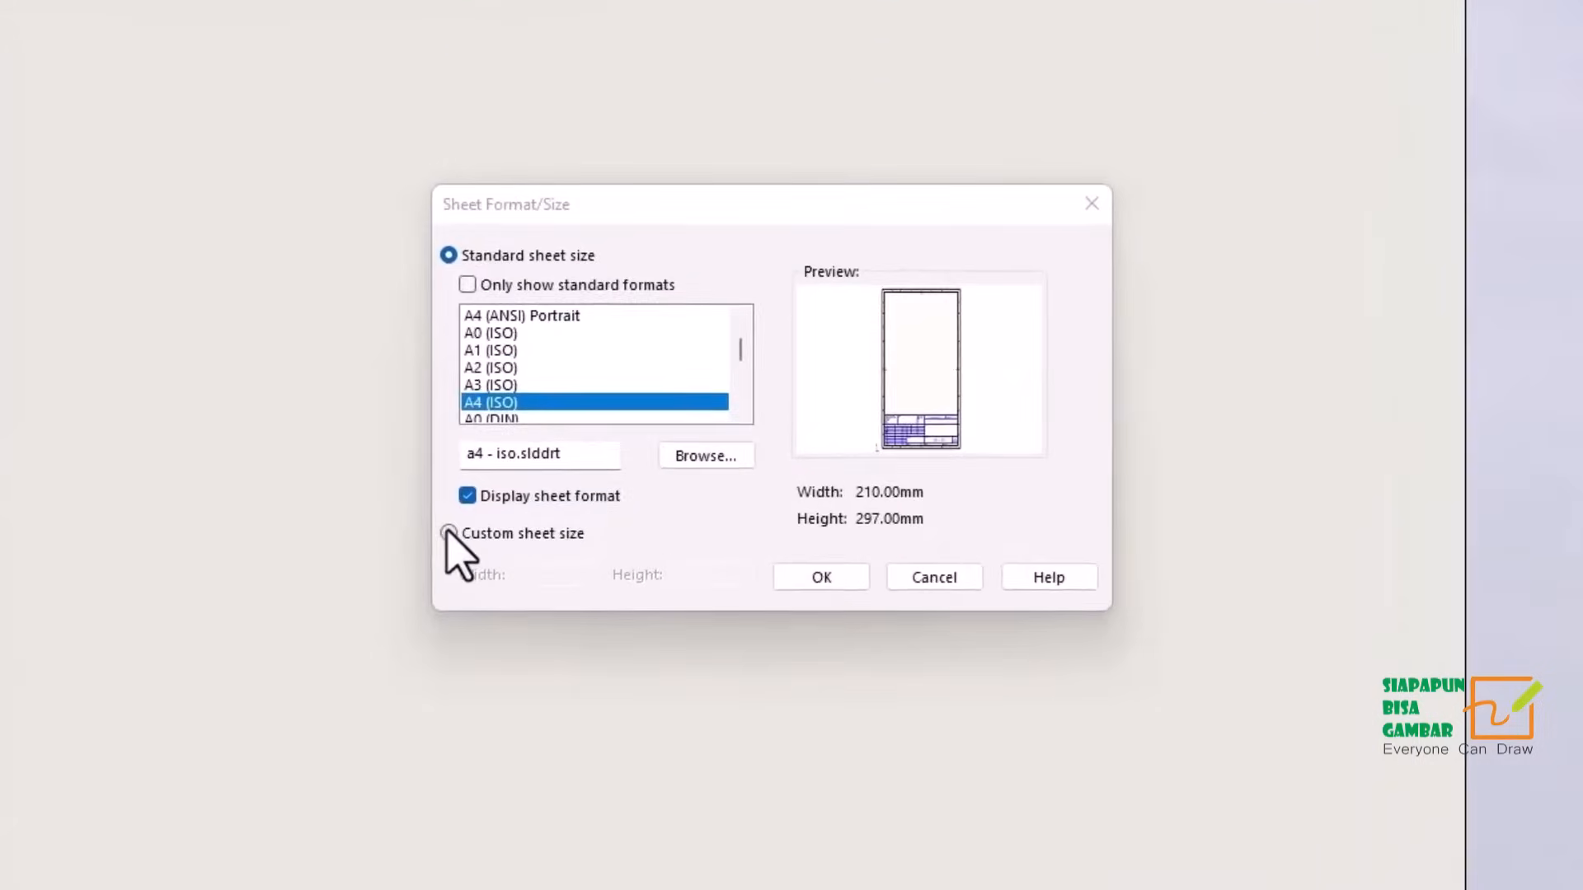
left_click(448, 533)
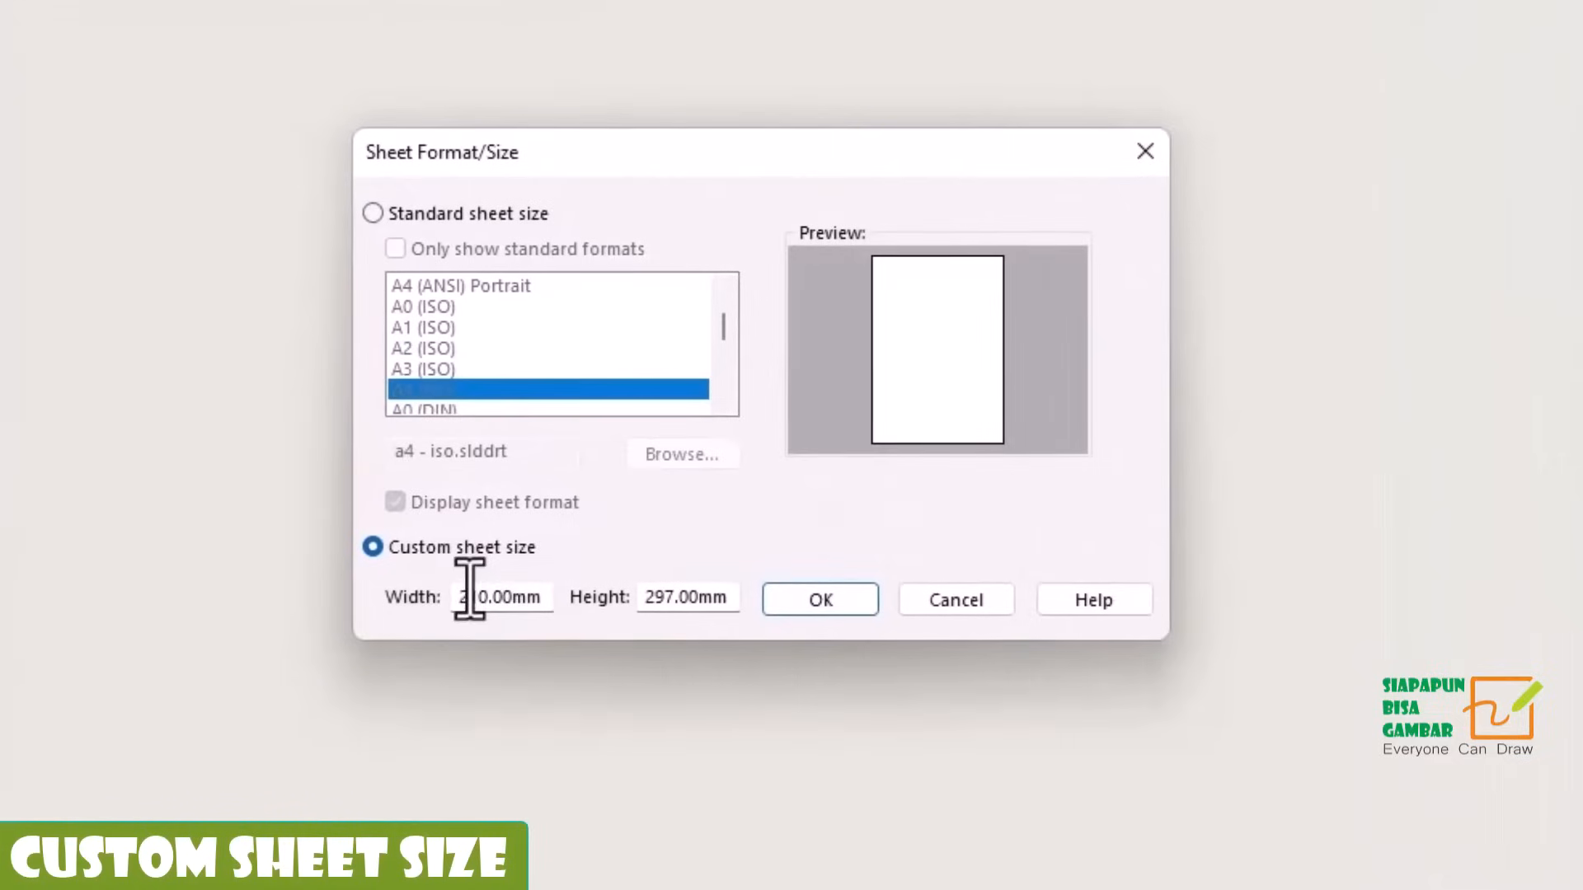
double_click(468, 596)
type("210")
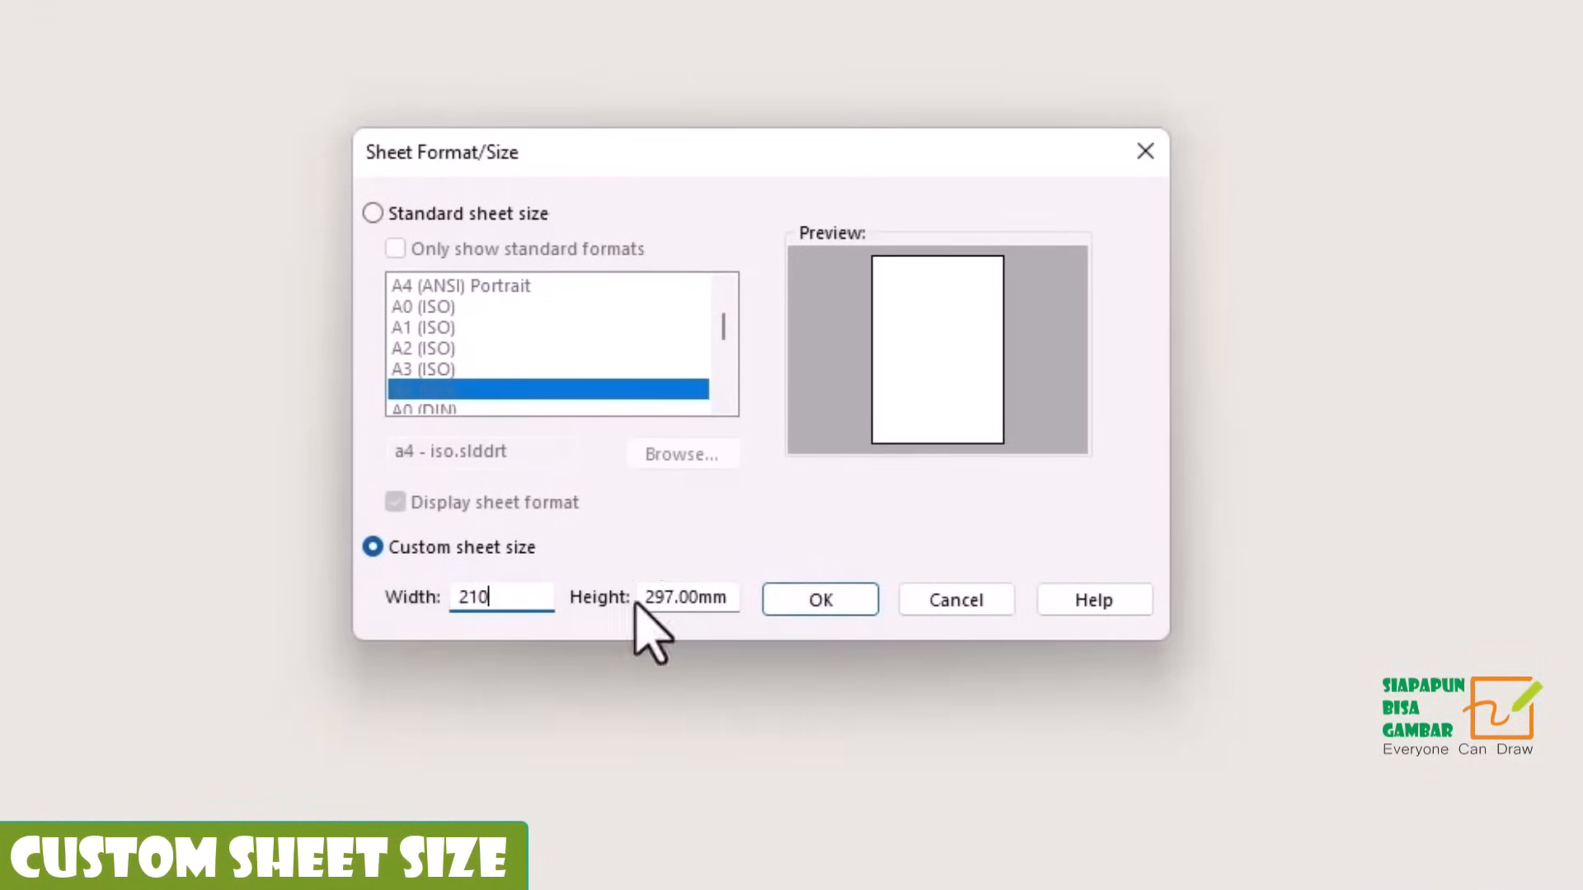
left_click_drag(646, 602, 807, 602)
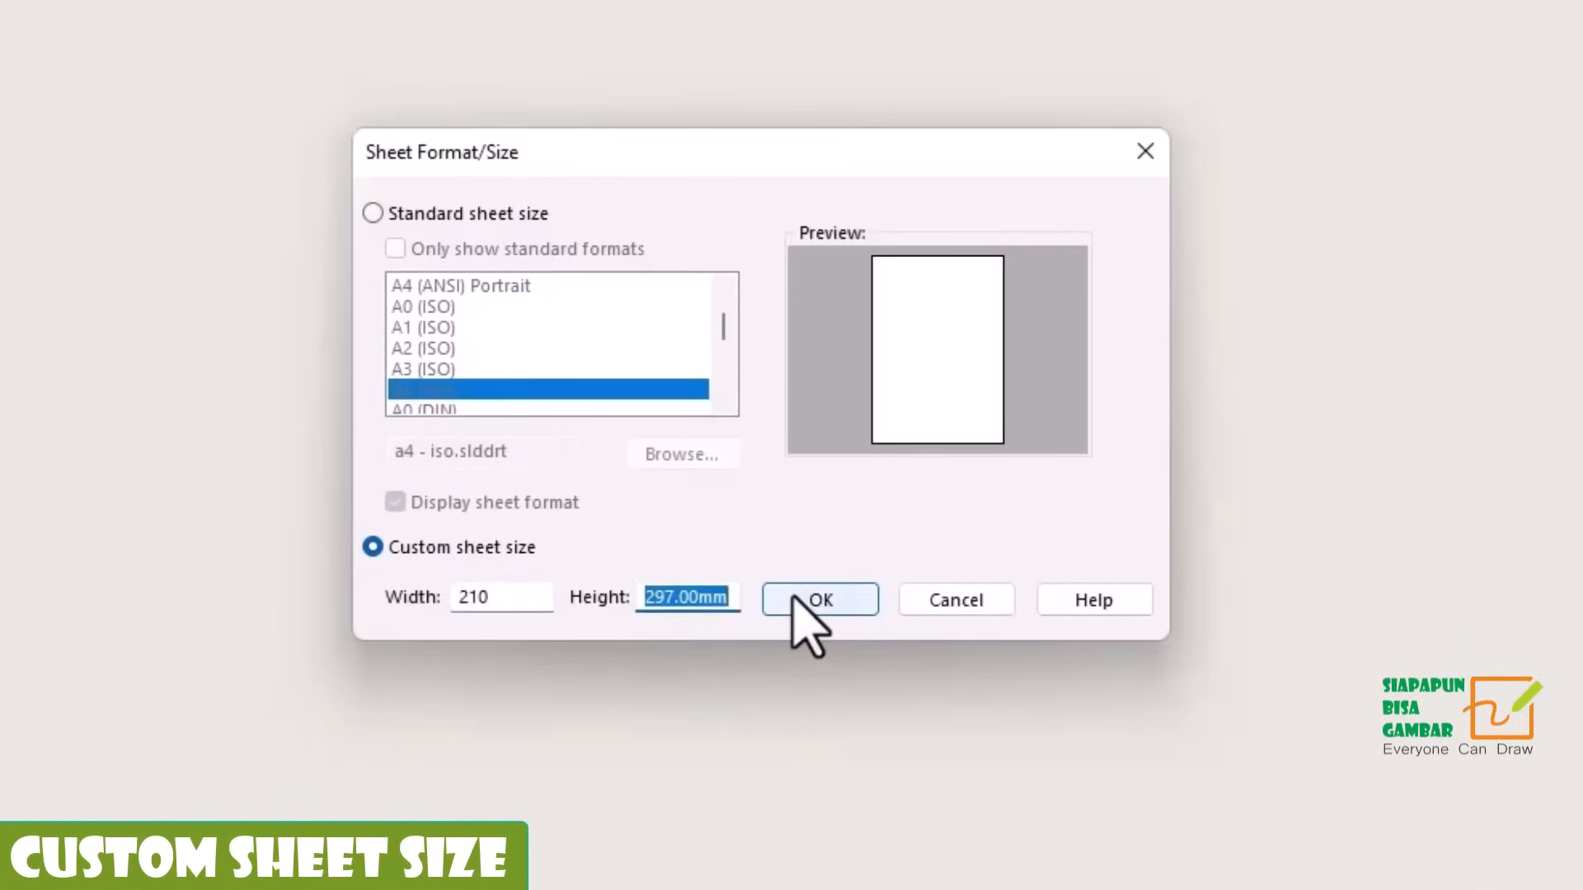
type("297")
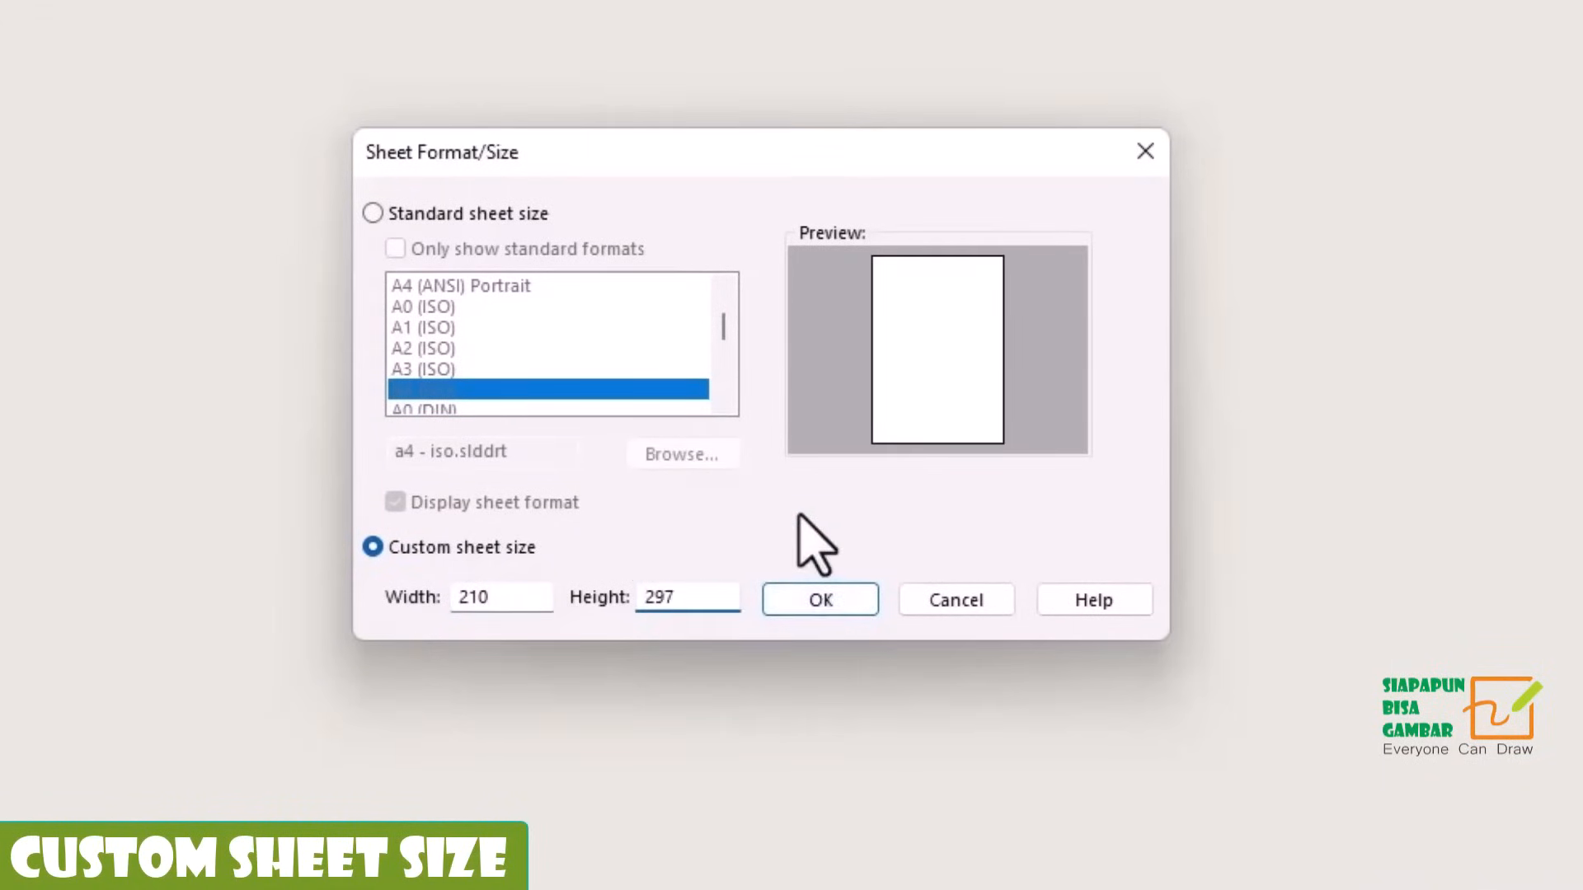
left_click(816, 610)
Open the sheet format for editing and sketch a corner rectangle about 120 by 192 mm inside the sheet.
right_click(938, 498)
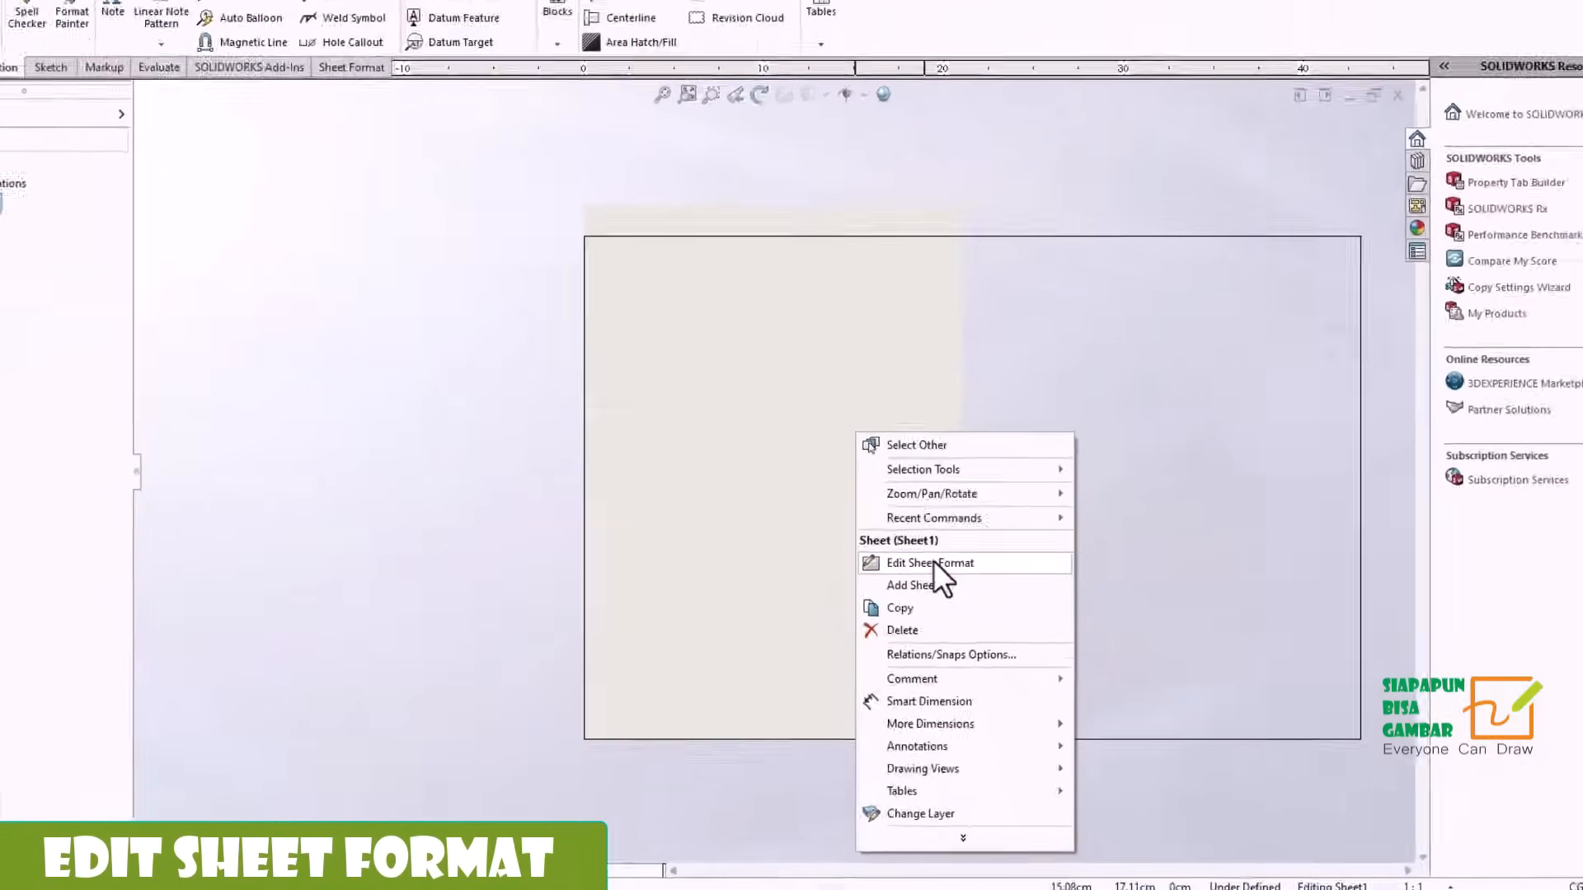
left_click(1001, 624)
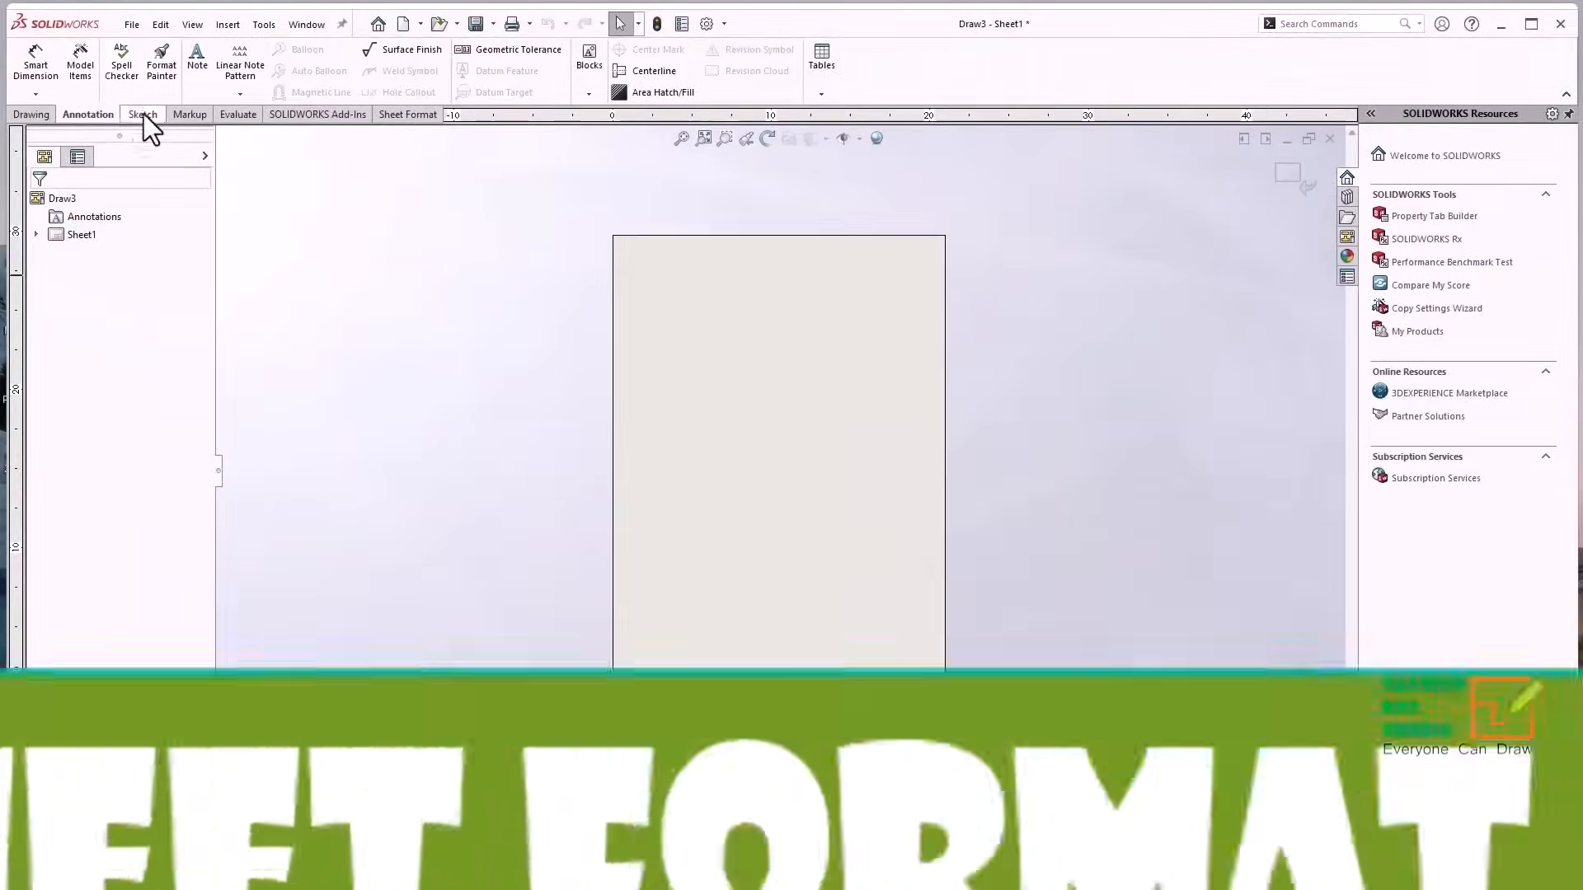
left_click(142, 114)
left_click(79, 73)
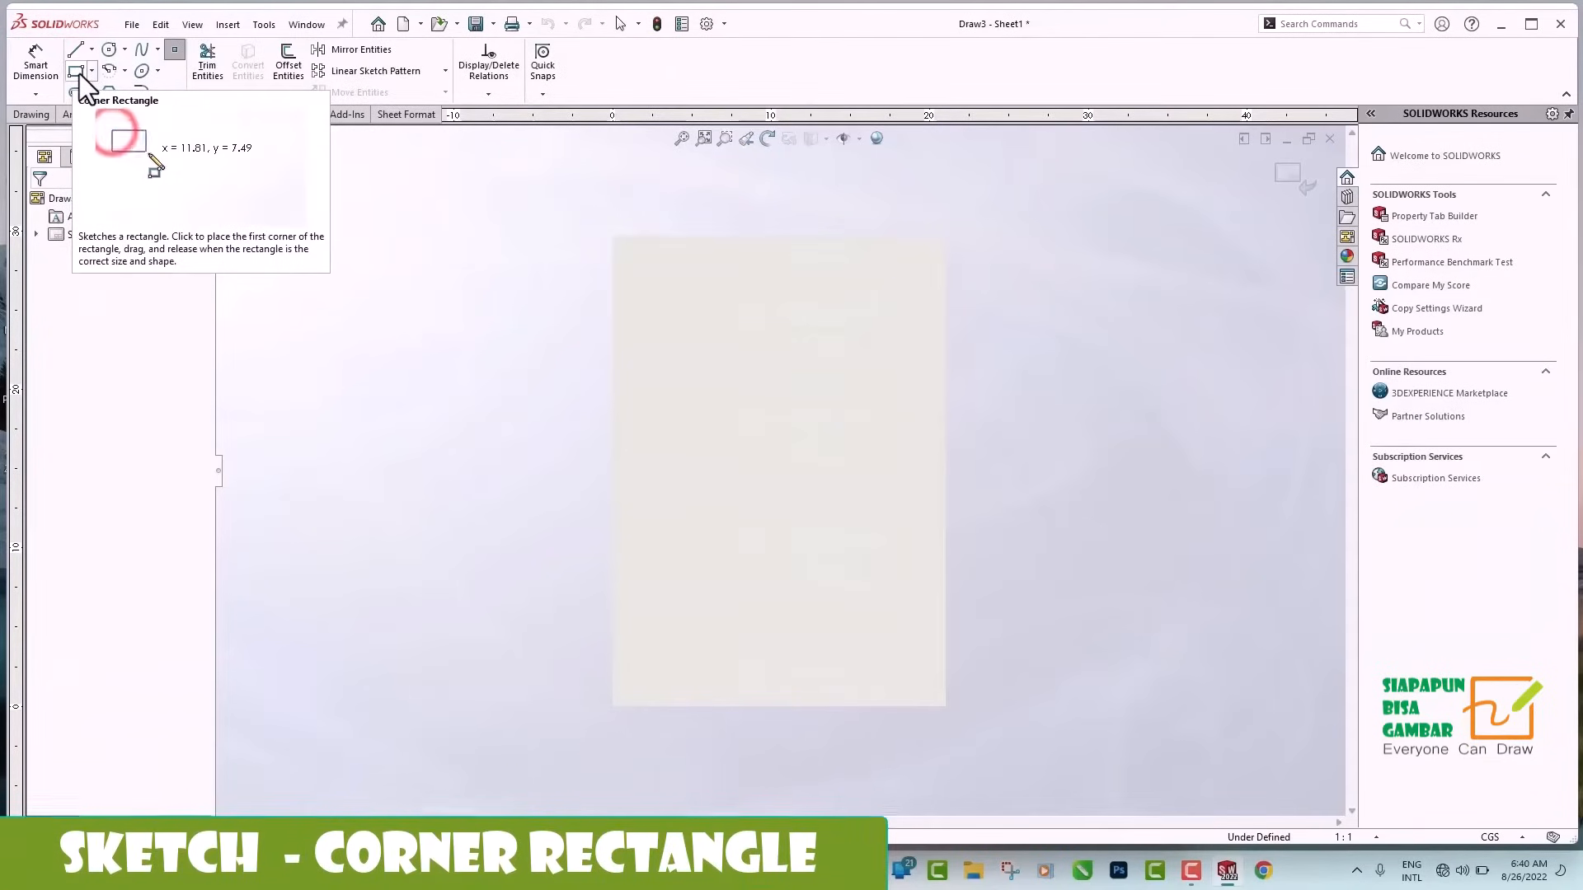
left_click_drag(691, 314, 881, 618)
left_click(37, 208)
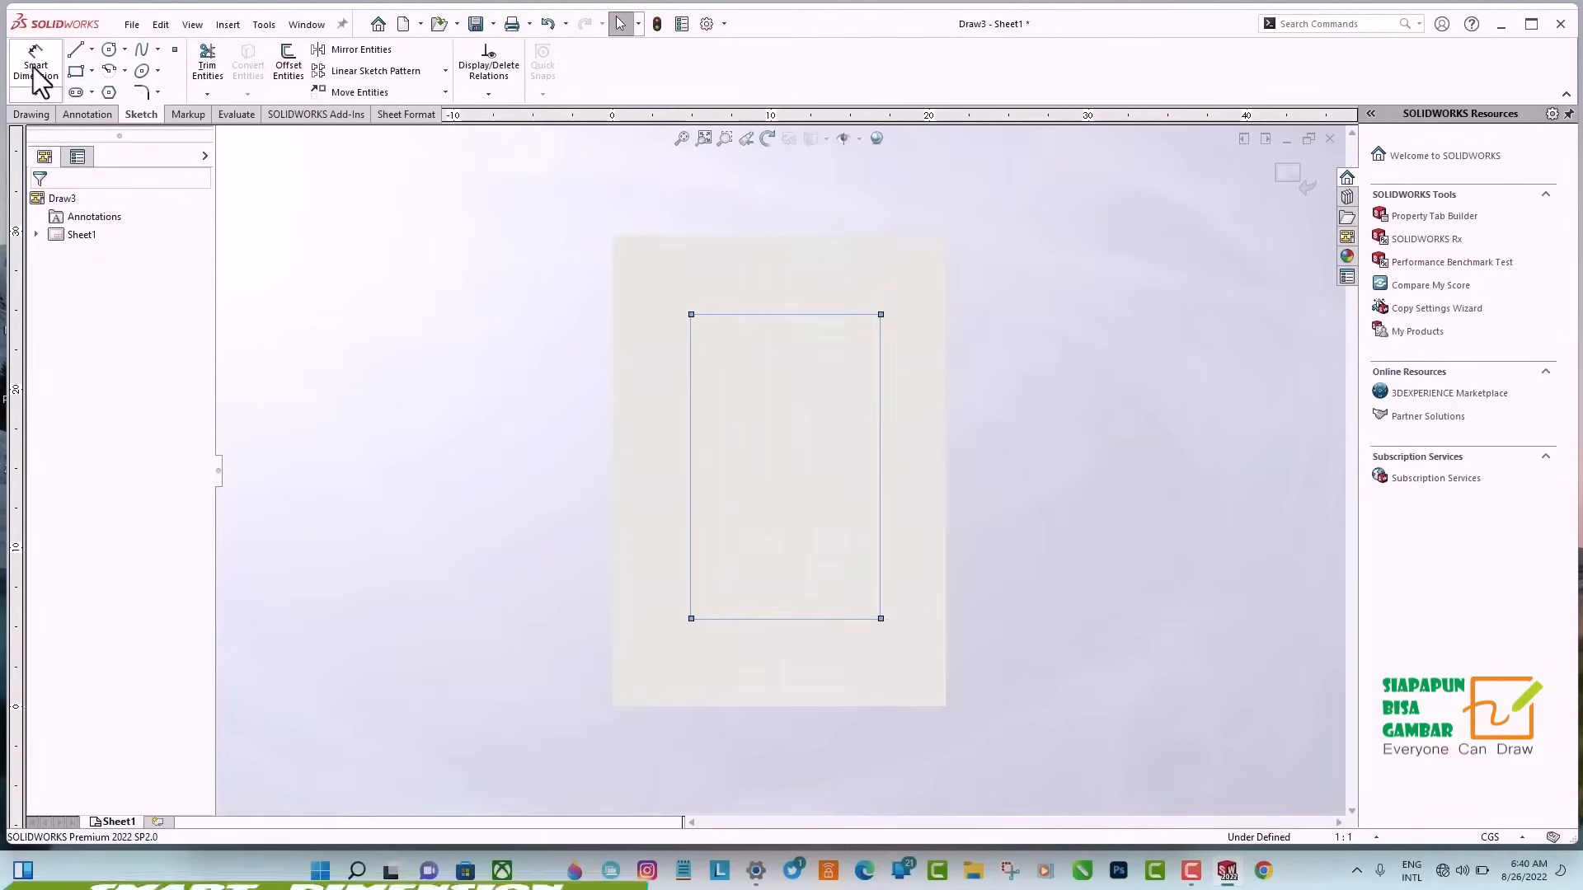
Dimension the rectangle with Smart Dimension to 210 mm wide and 297 mm high.
left_click(37, 68)
left_click(777, 313)
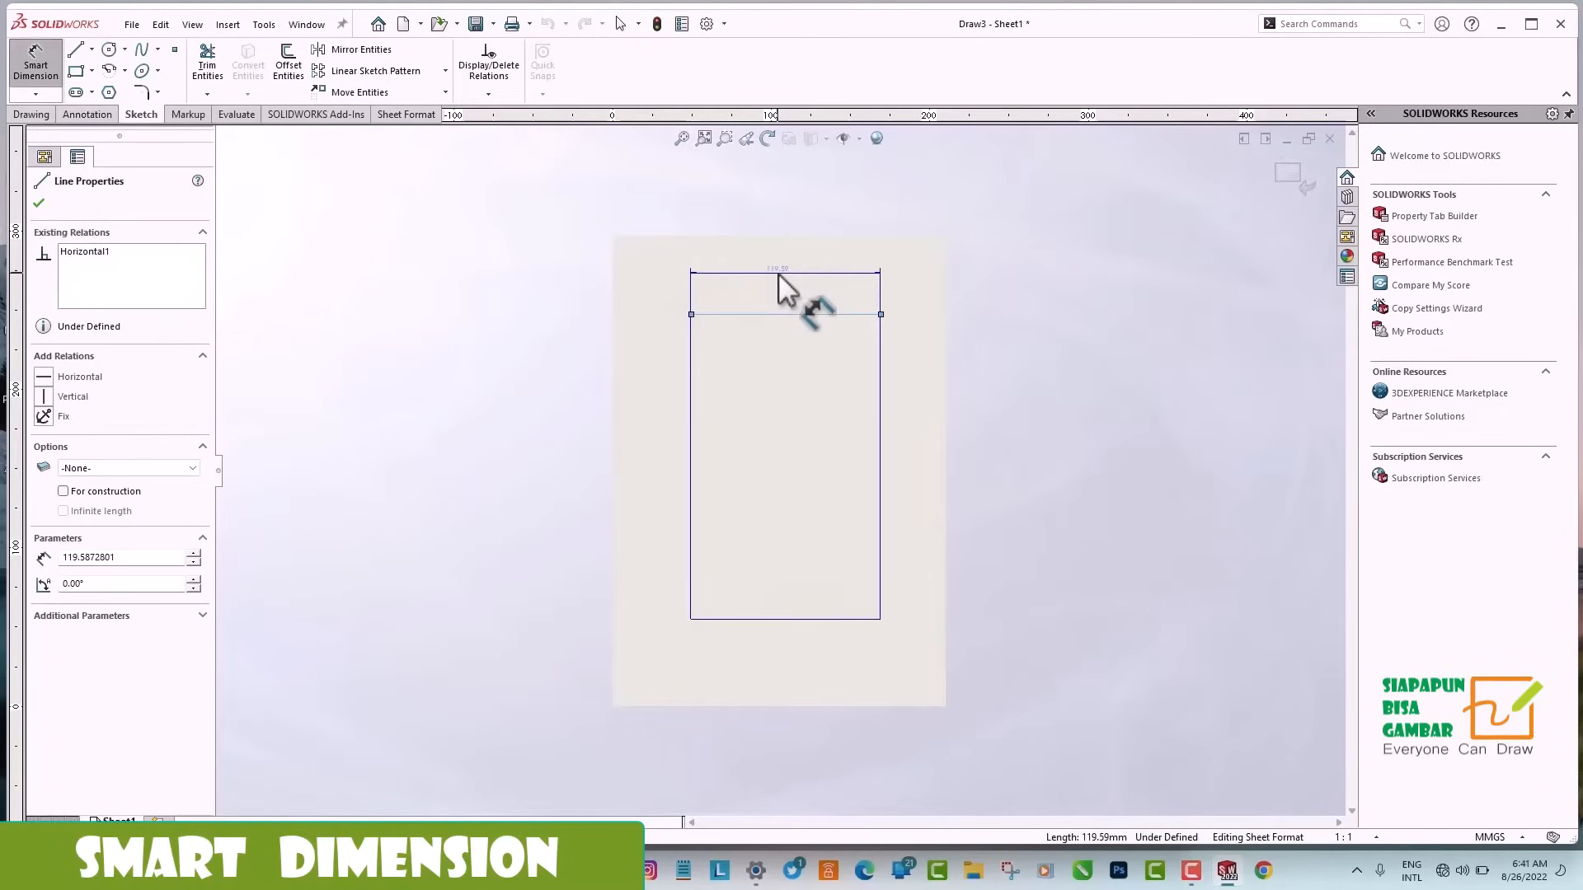
left_click(778, 273)
type("210")
left_click(706, 249)
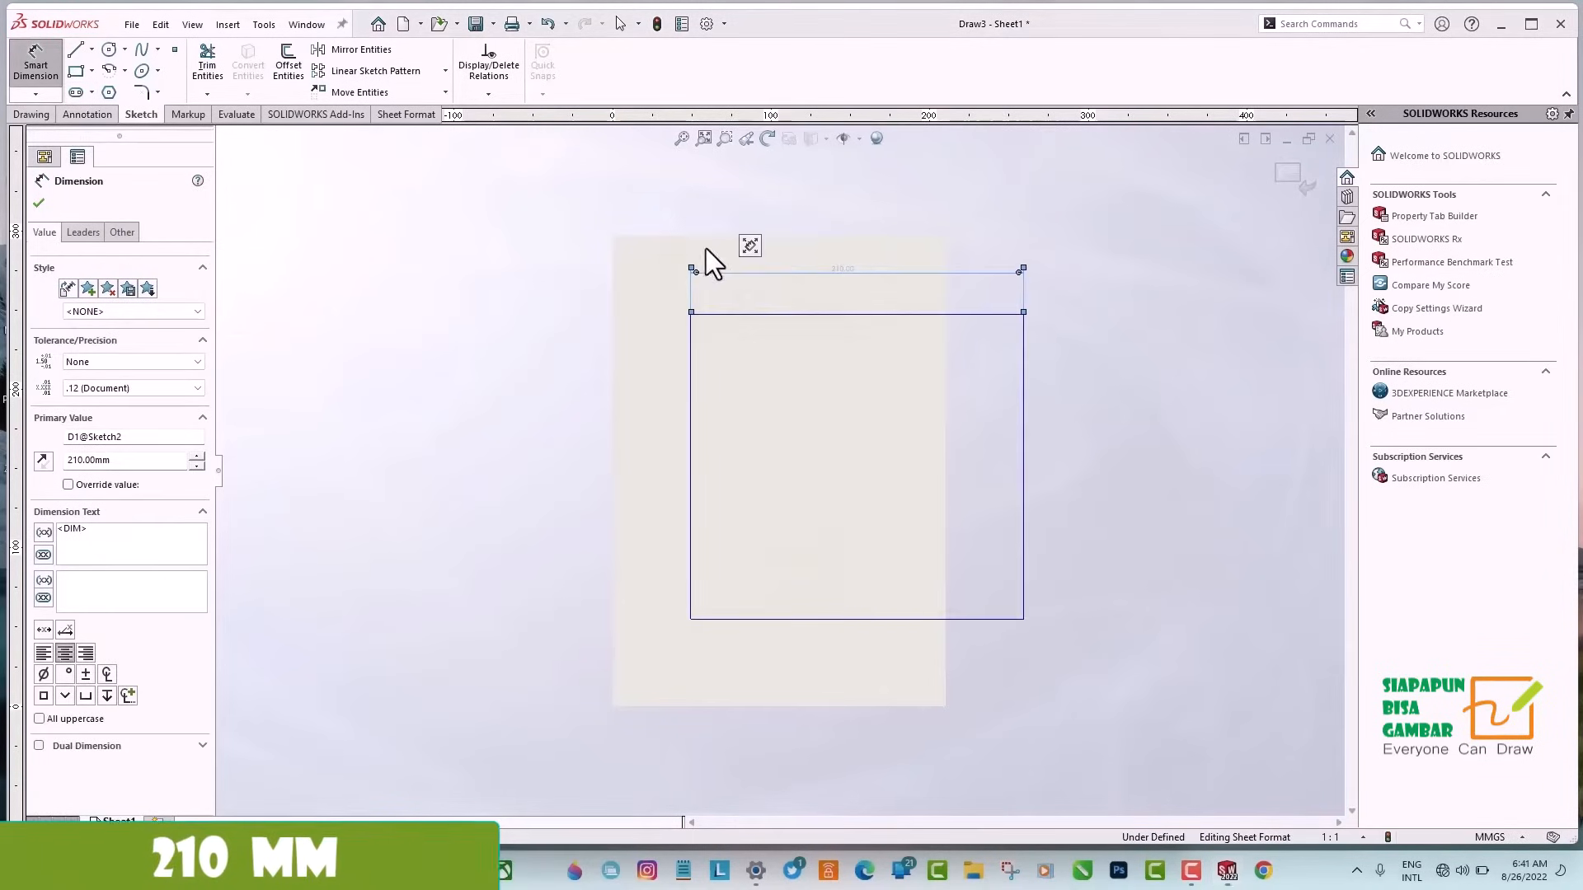
left_click(1026, 469)
left_click(1093, 463)
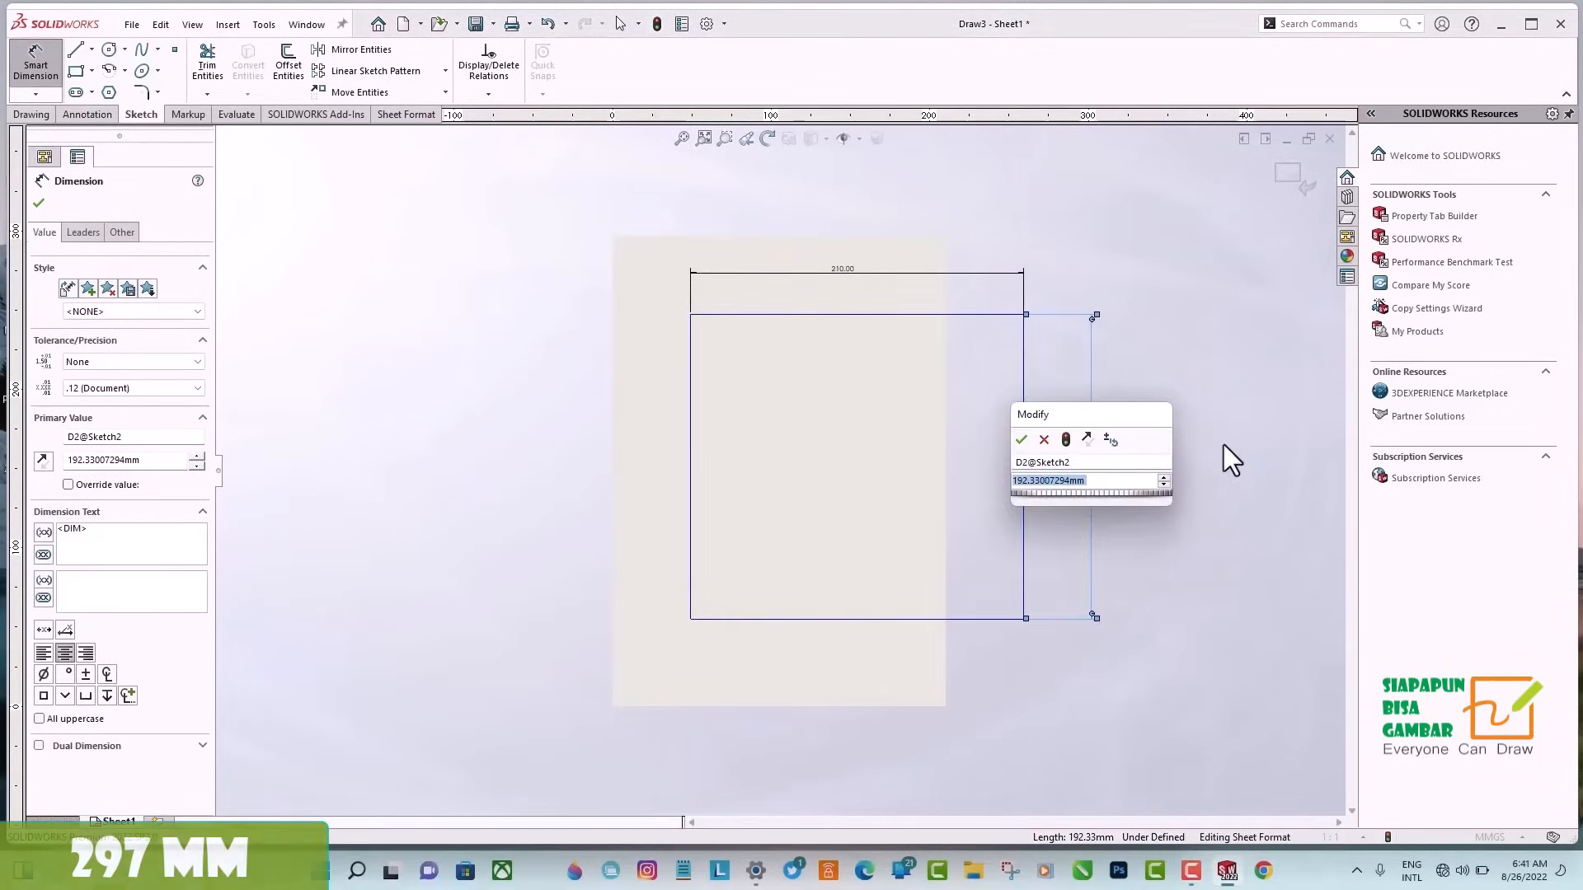
type("297")
left_click(1022, 439)
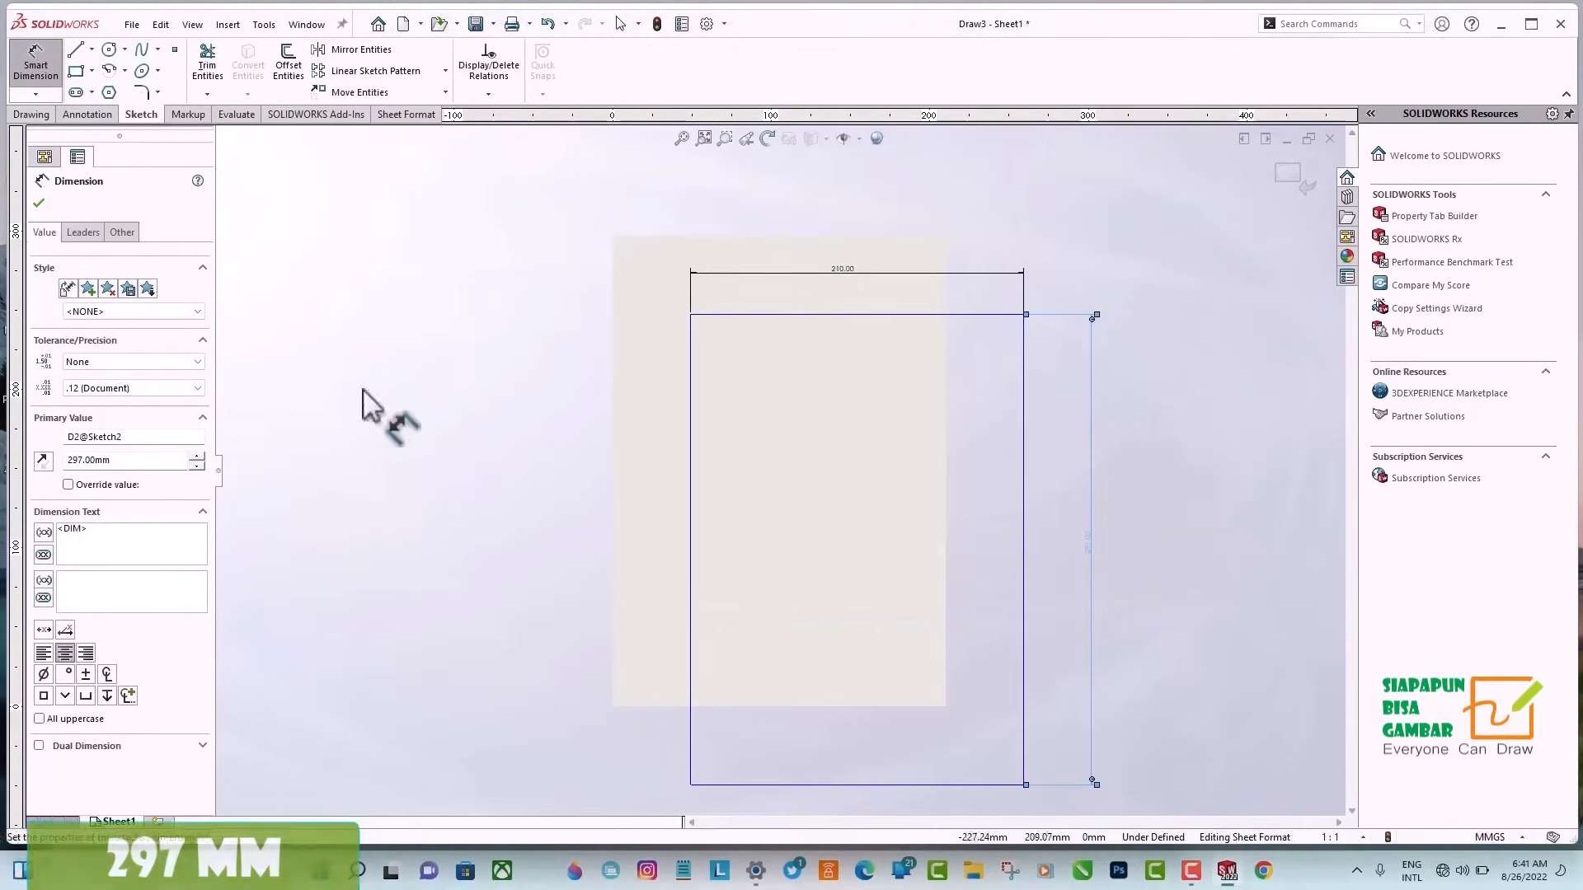
left_click(39, 203)
Set the coordinates of the rectangle's lower-left corner point to X 0 and Y 0.
scroll(615, 755, "down", 1)
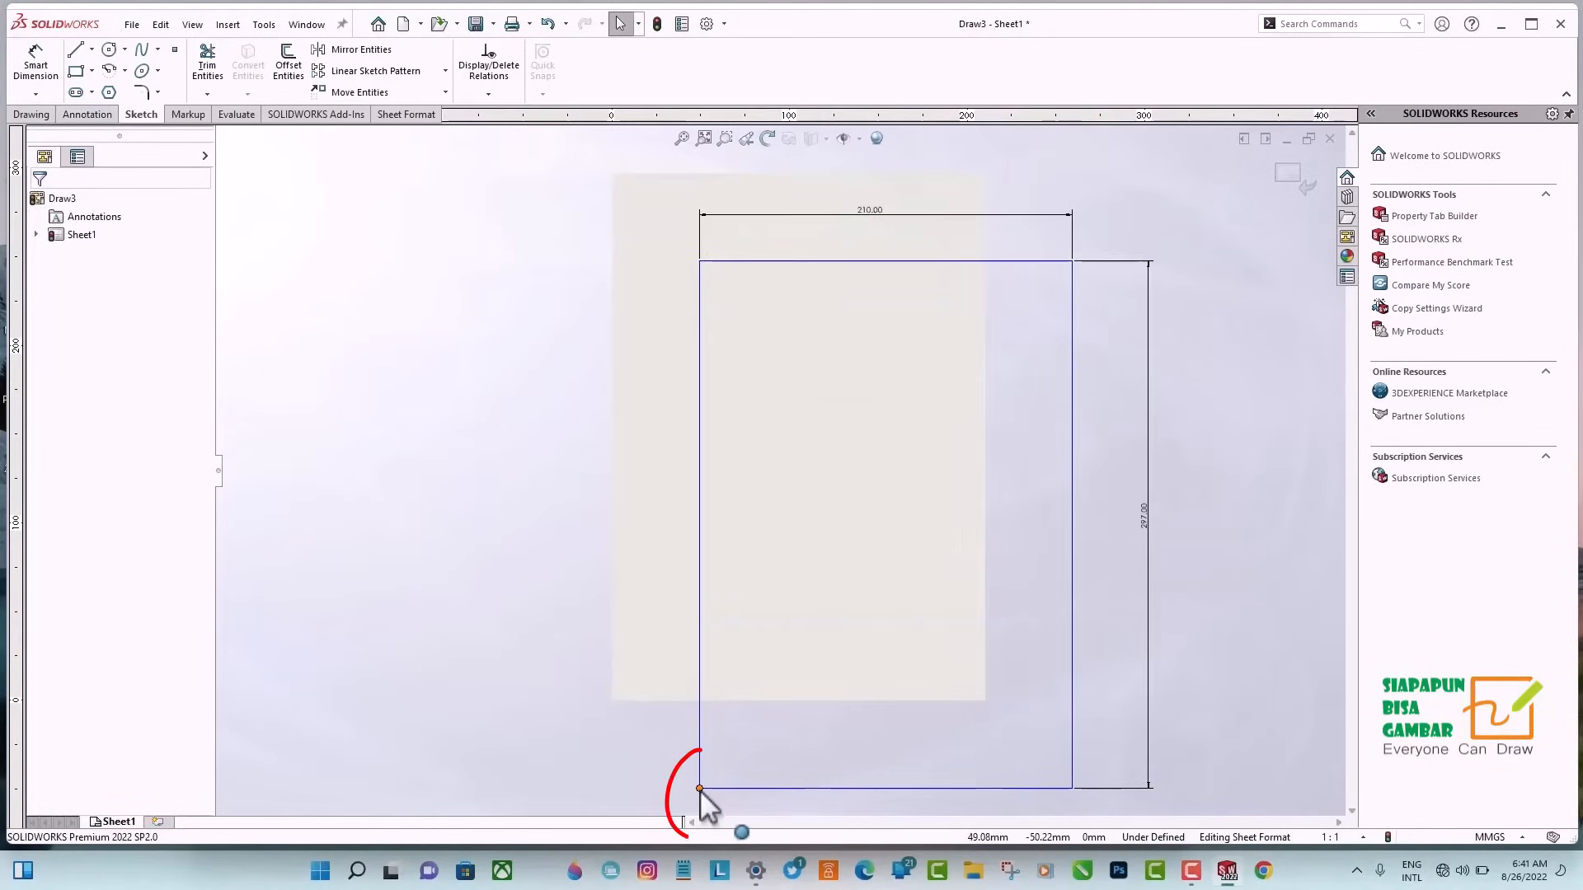
left_click(700, 789)
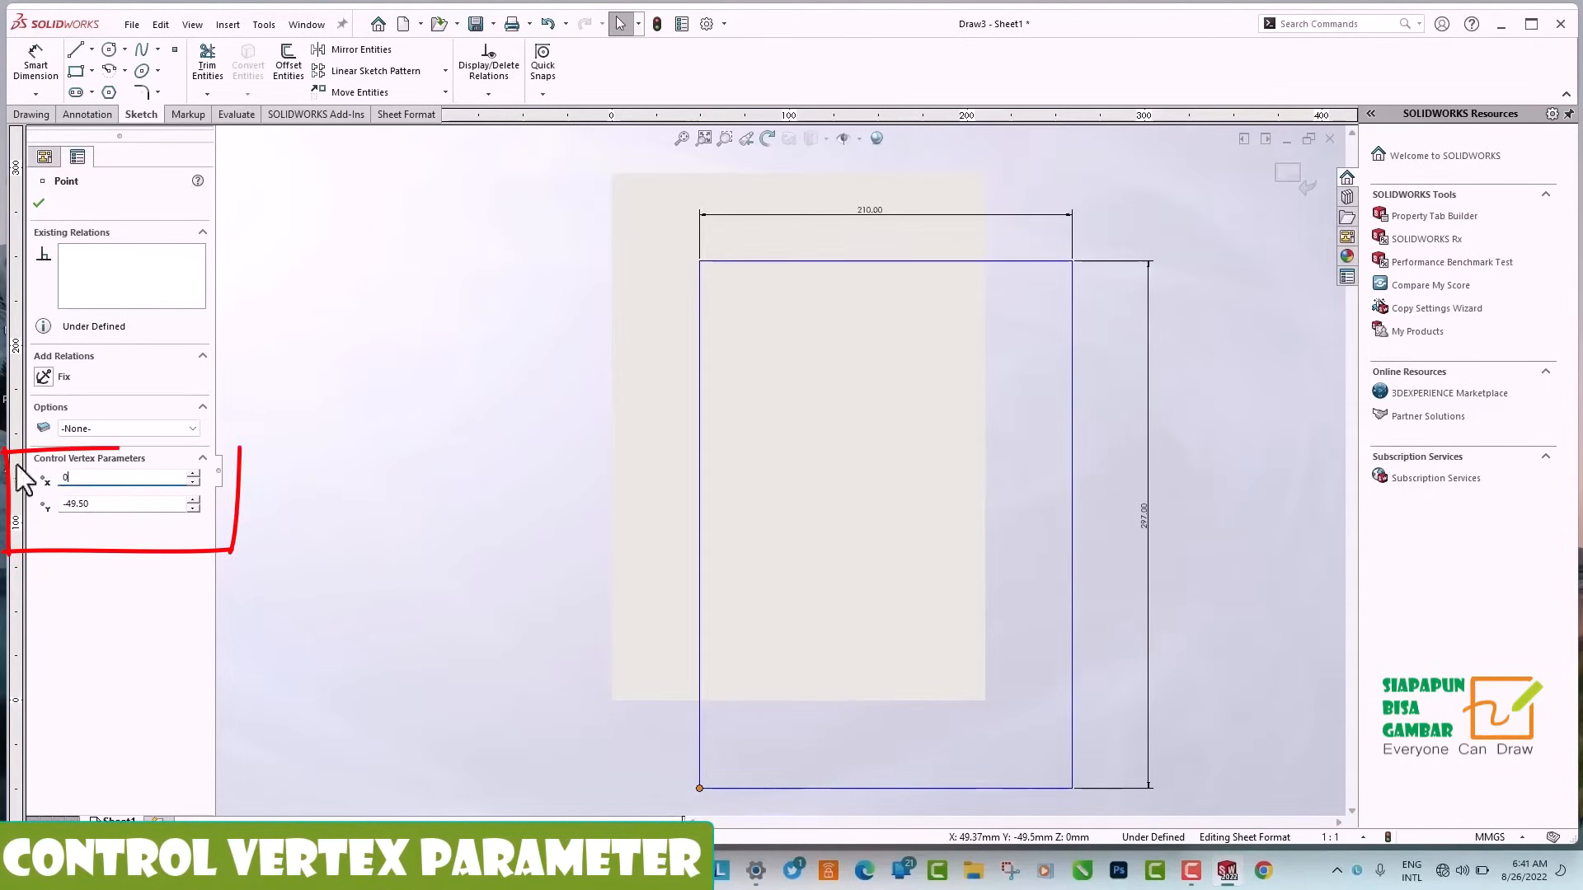
type("0")
key("Tab")
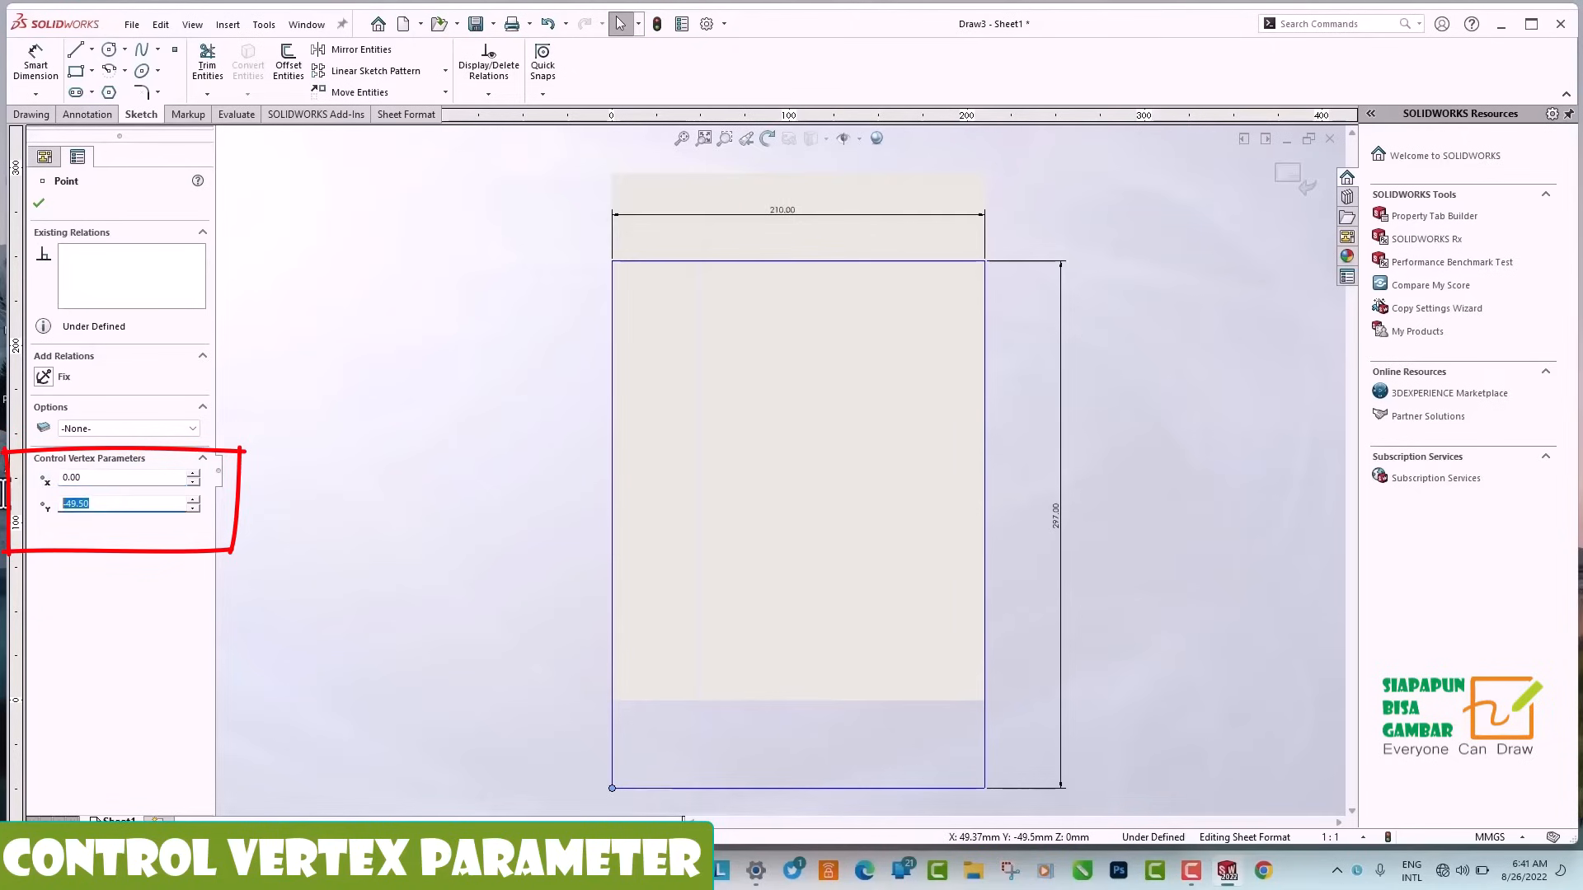
type("0")
key("Return")
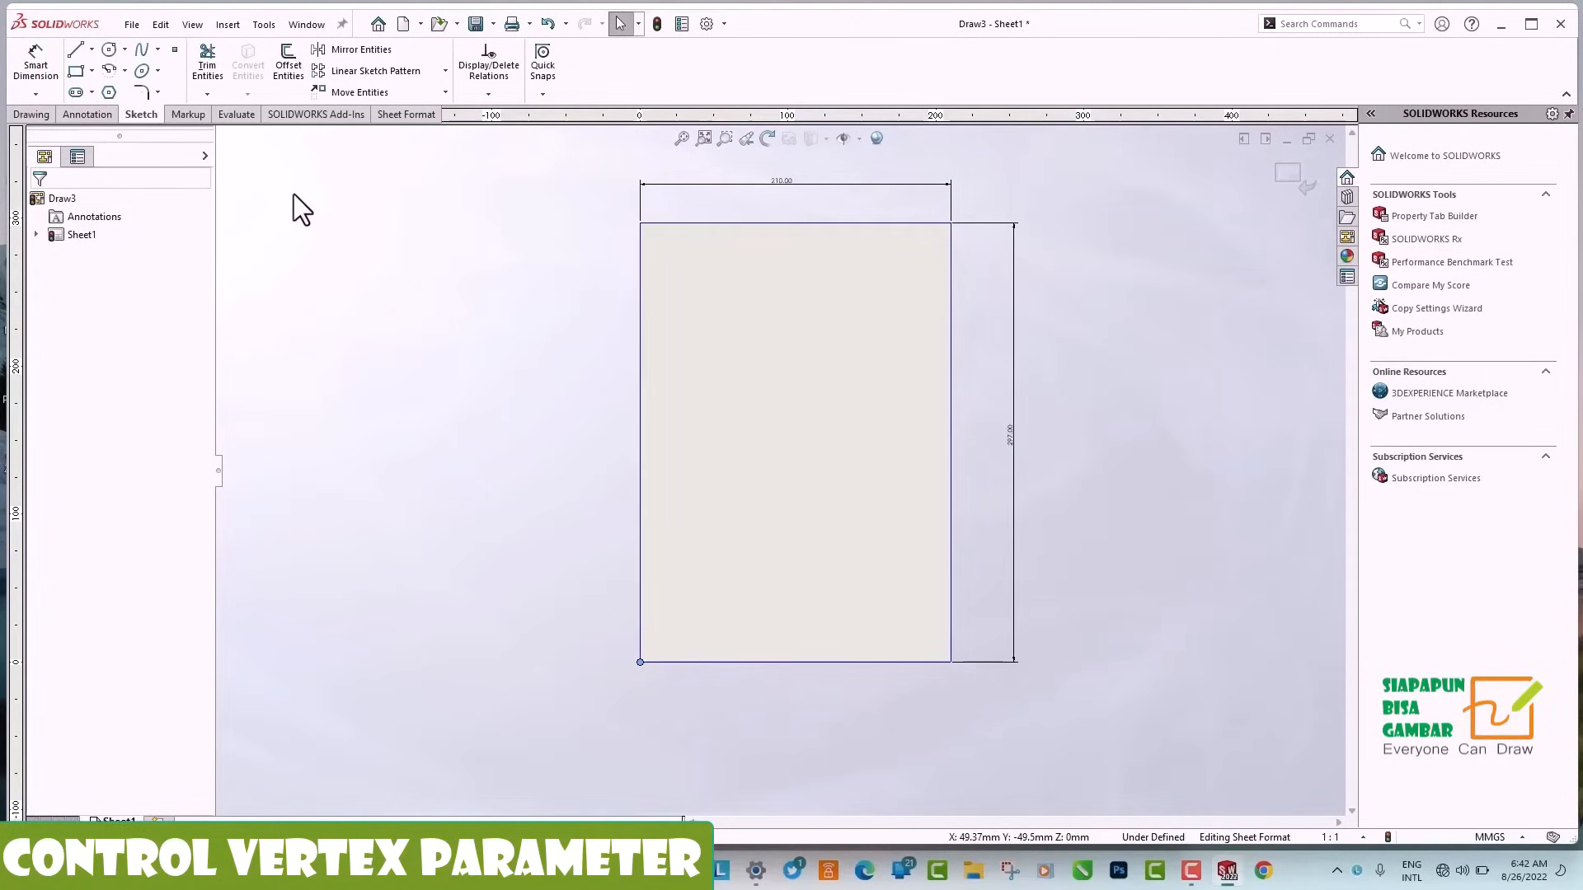
Offset the whole rectangle chain 5 mm inward, using Select chain and Reverse.
left_click(289, 75)
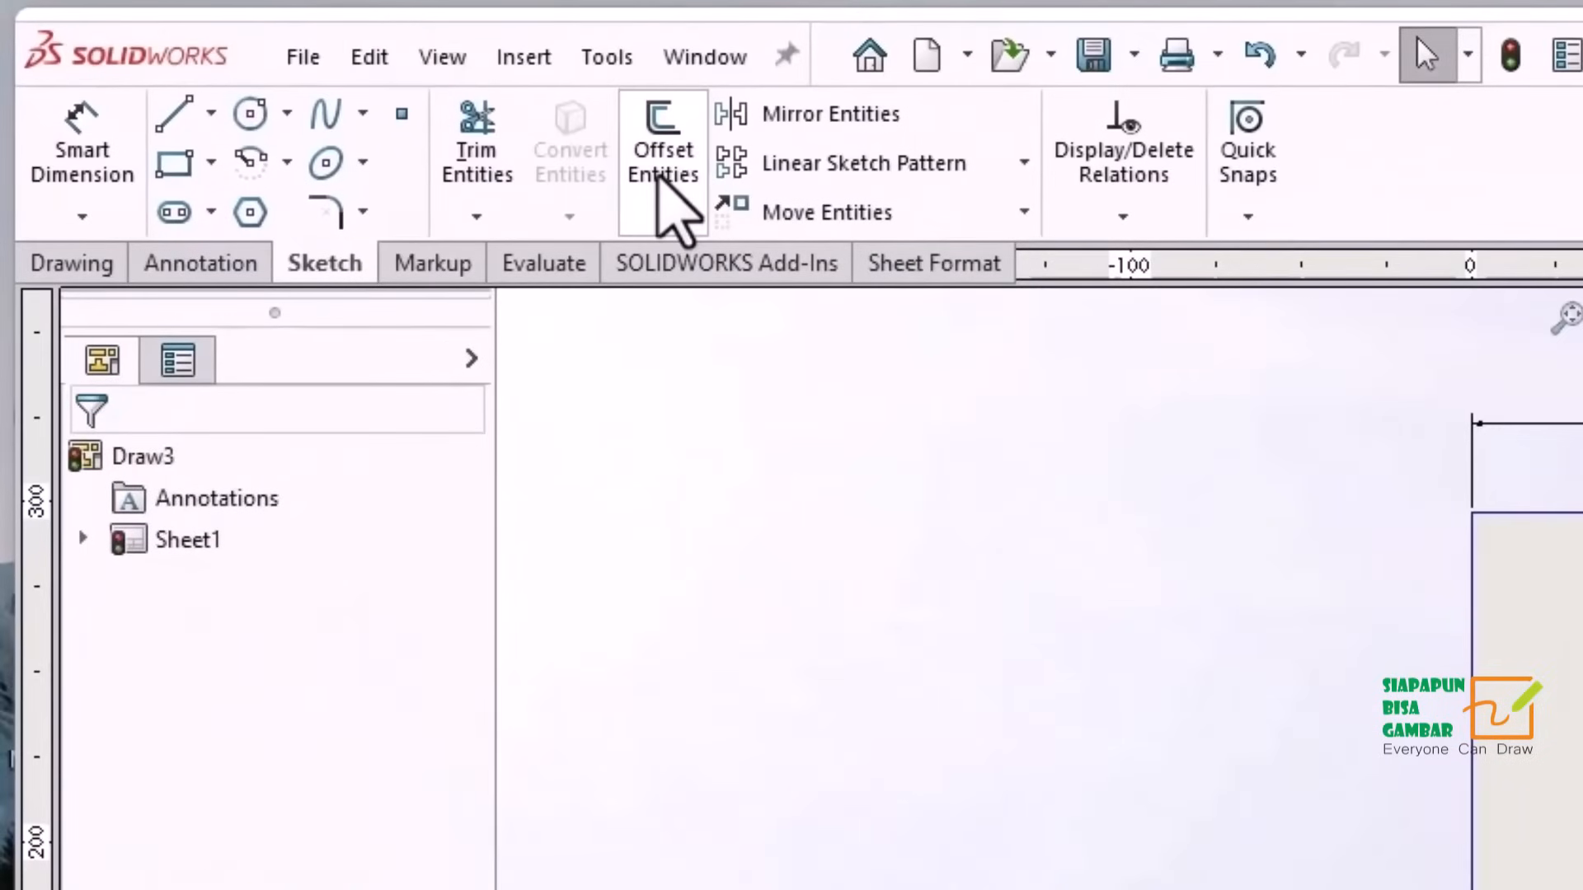
left_click(659, 177)
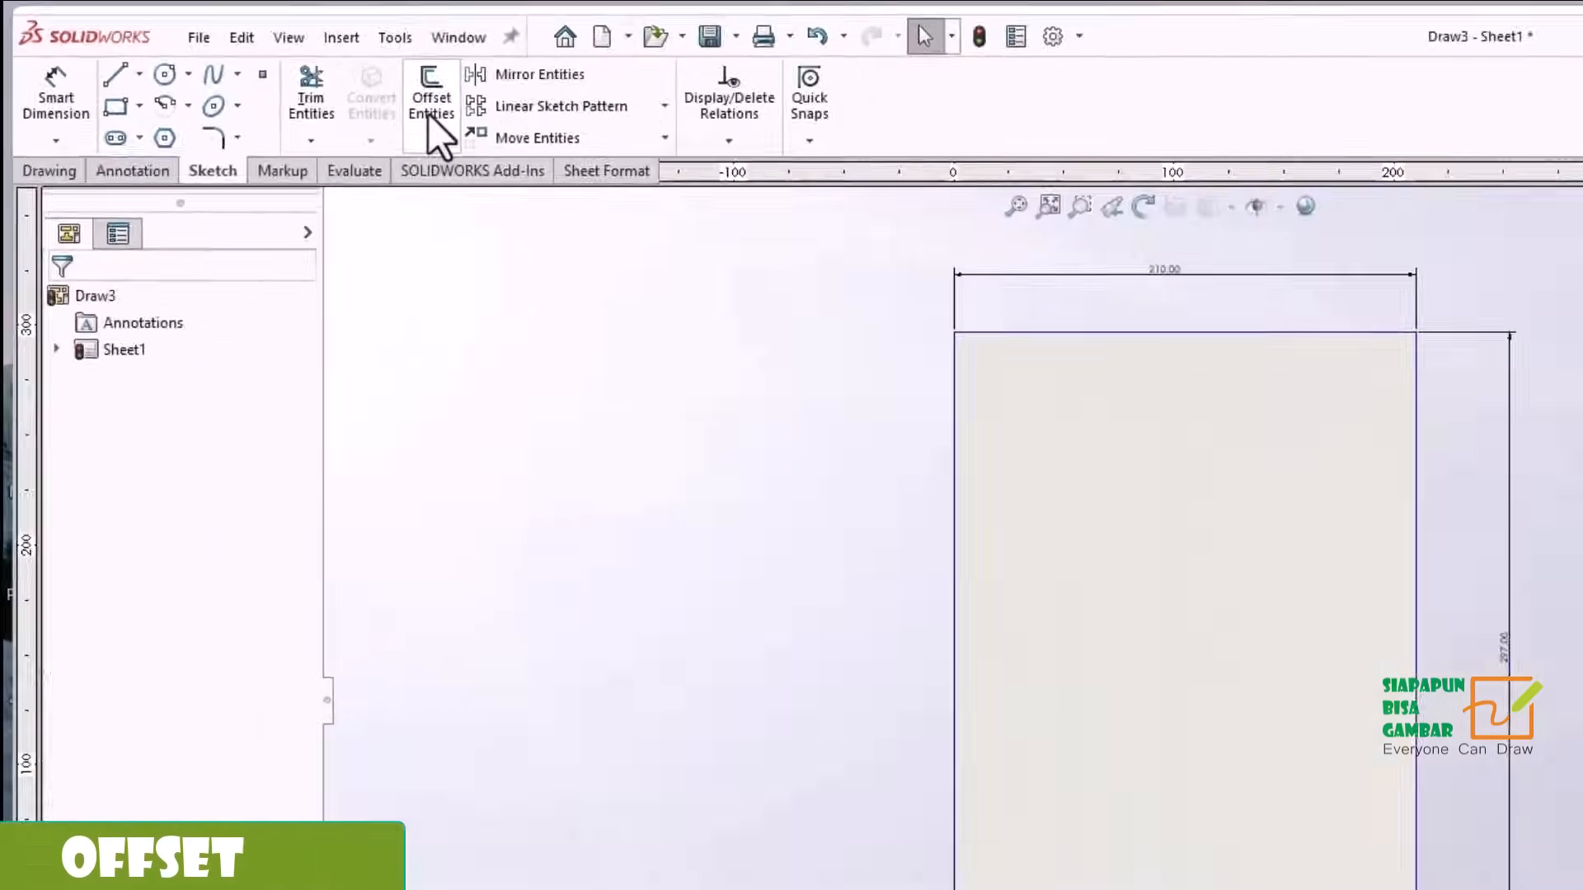
left_click(664, 160)
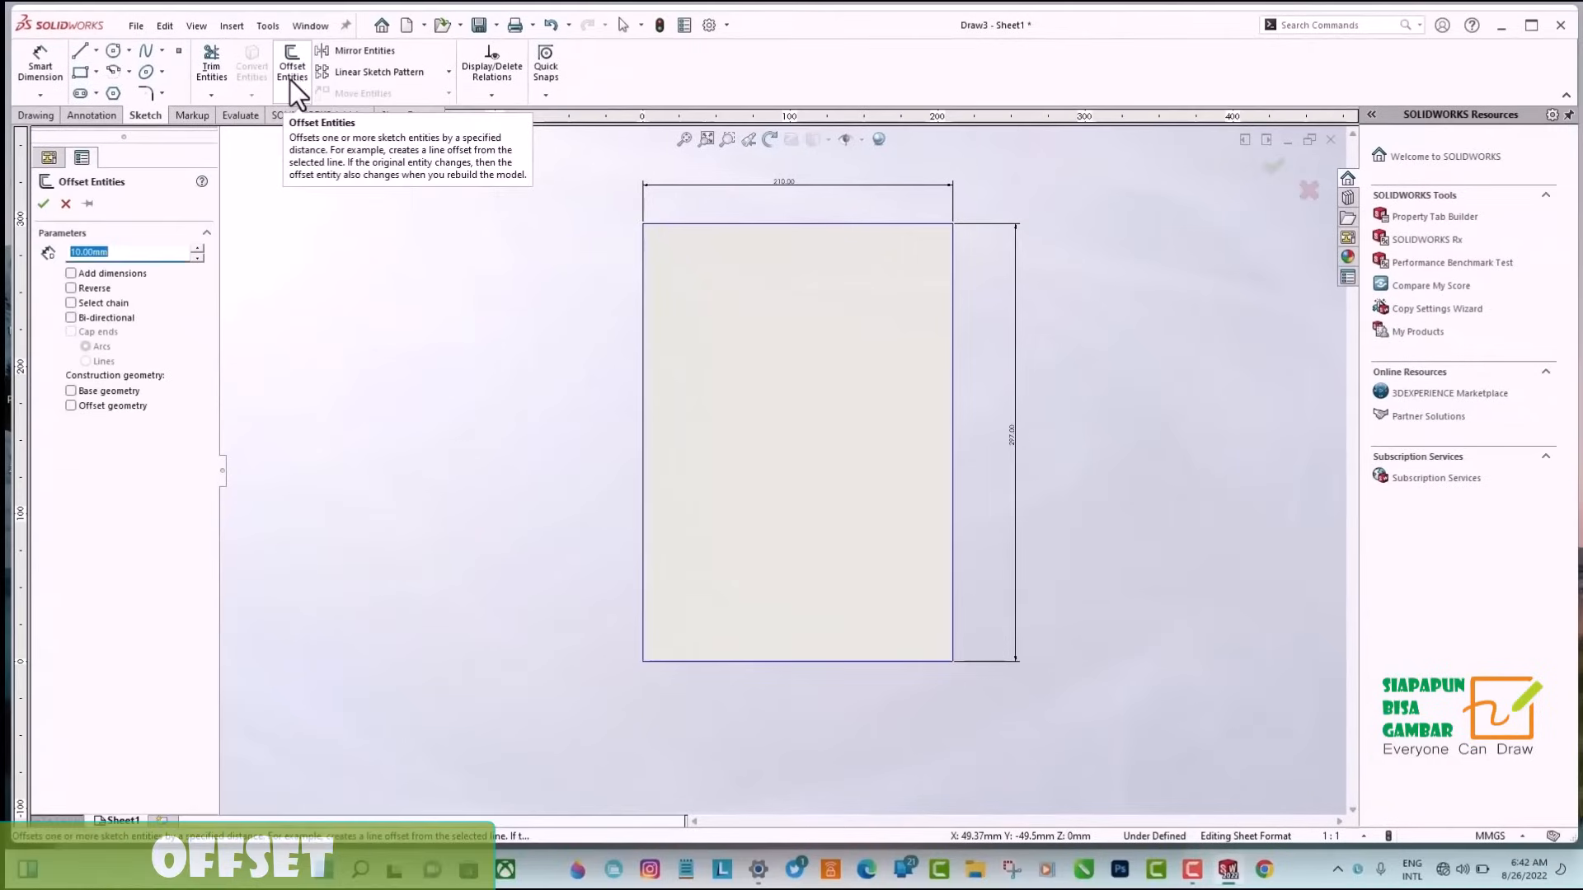
type("5")
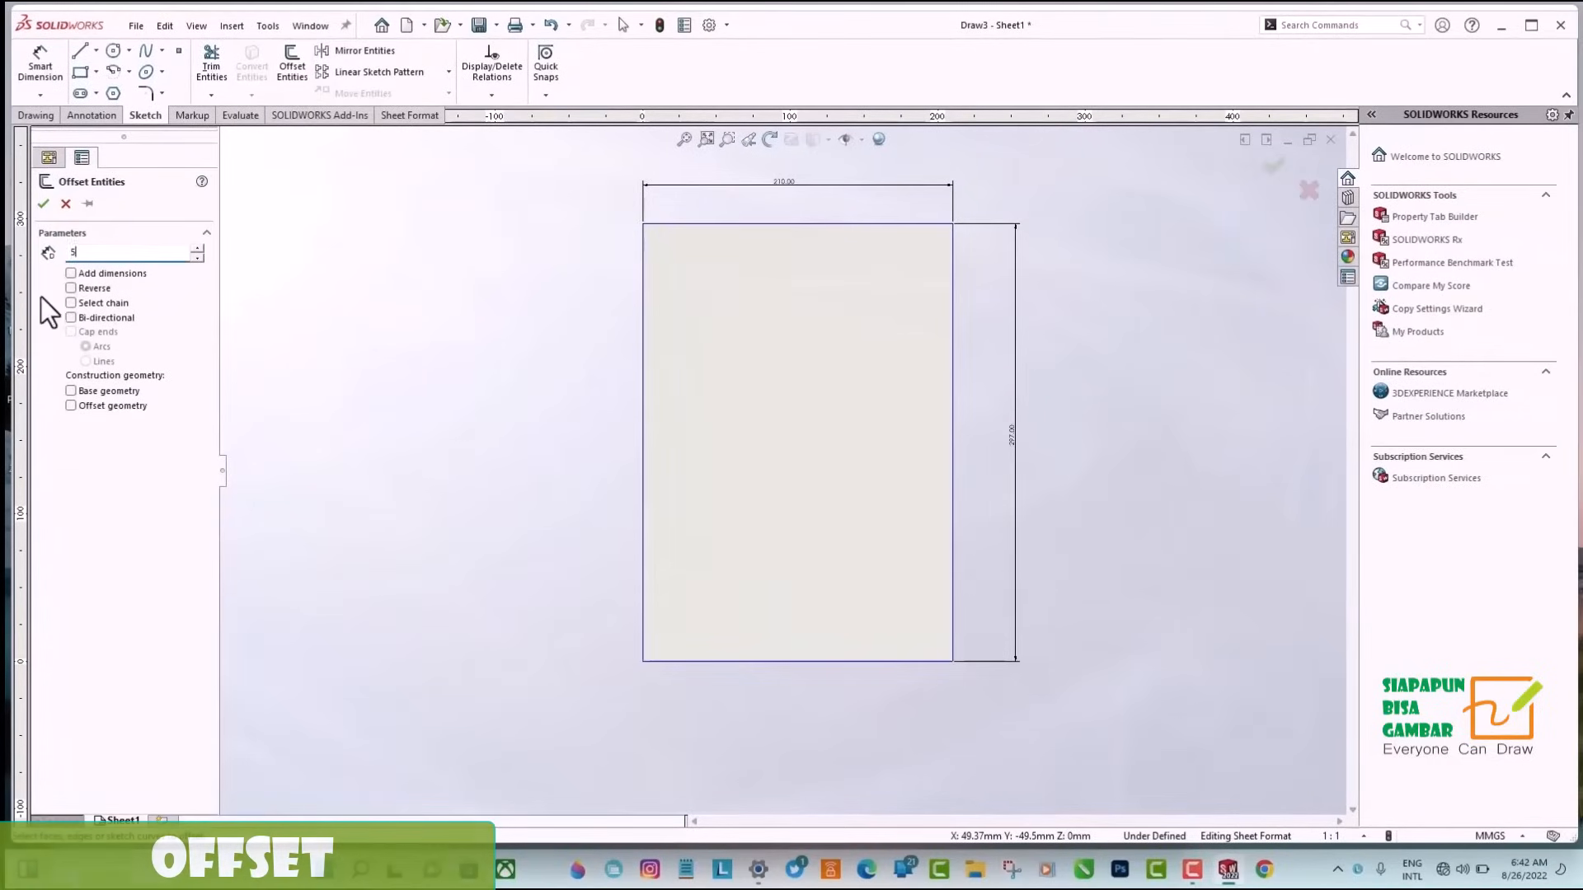
left_click(87, 305)
left_click(952, 400)
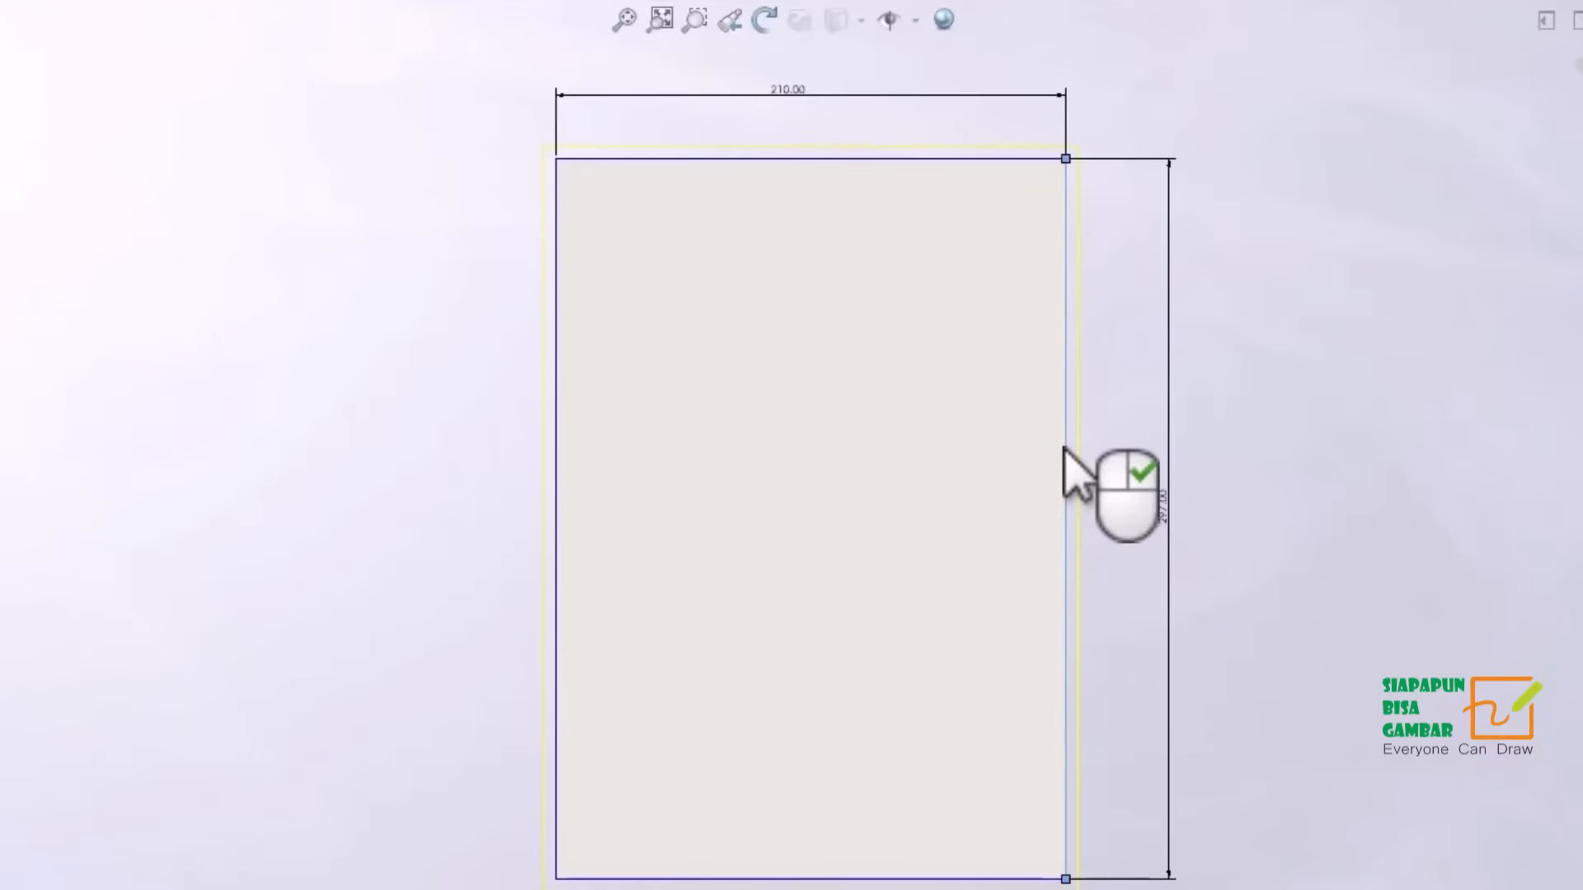
left_click(71, 288)
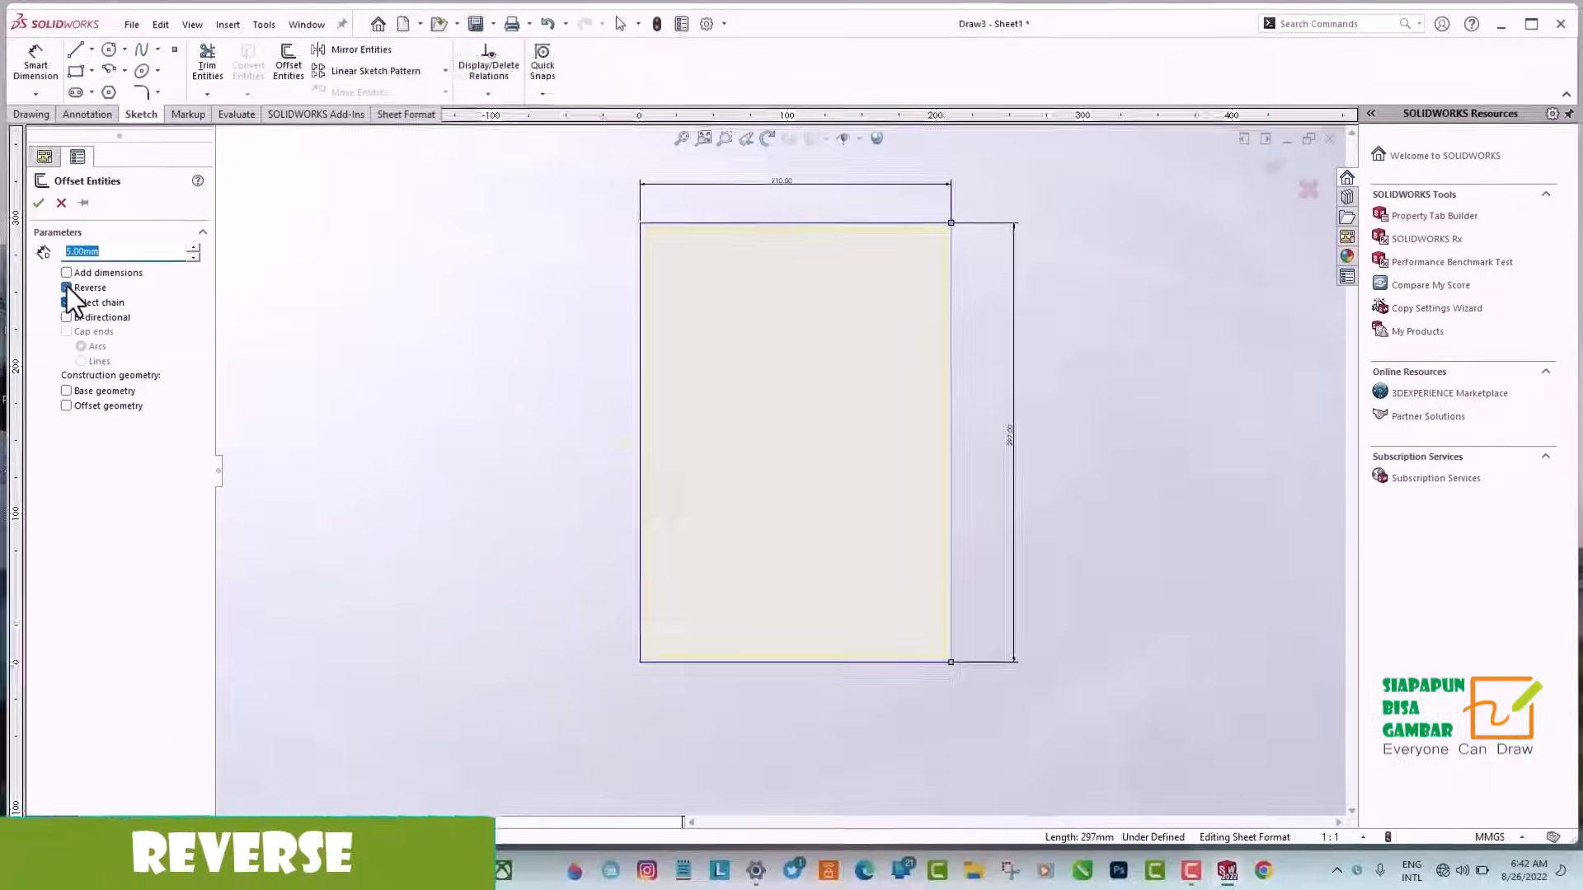
left_click(38, 203)
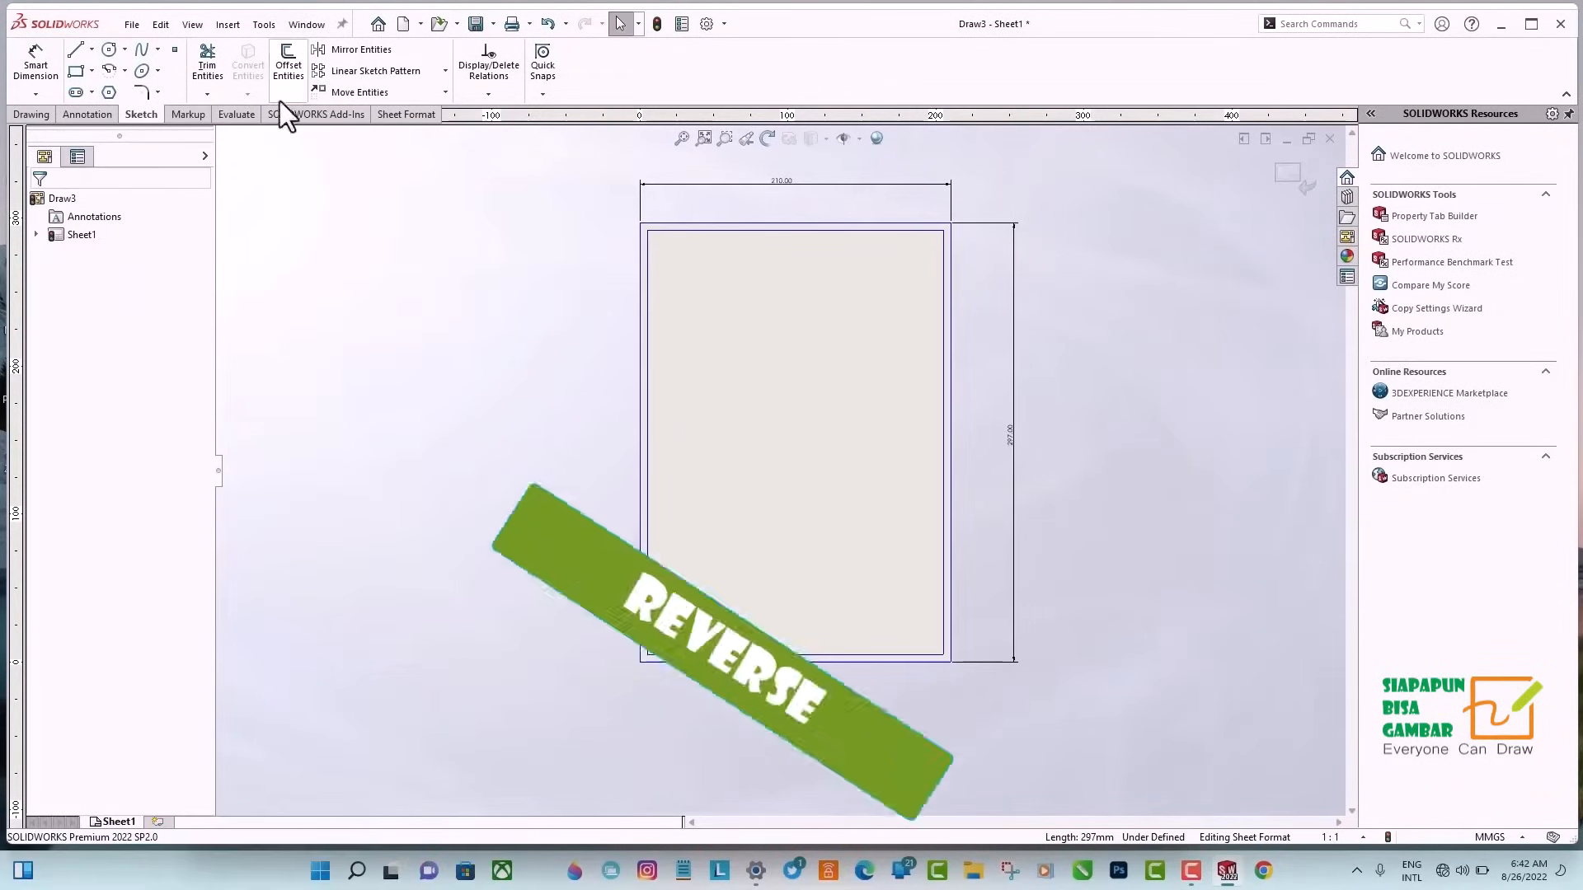
Offset the inner rectangle's left line 20 mm towards the inside of the sheet.
left_click(298, 72)
key("Escape")
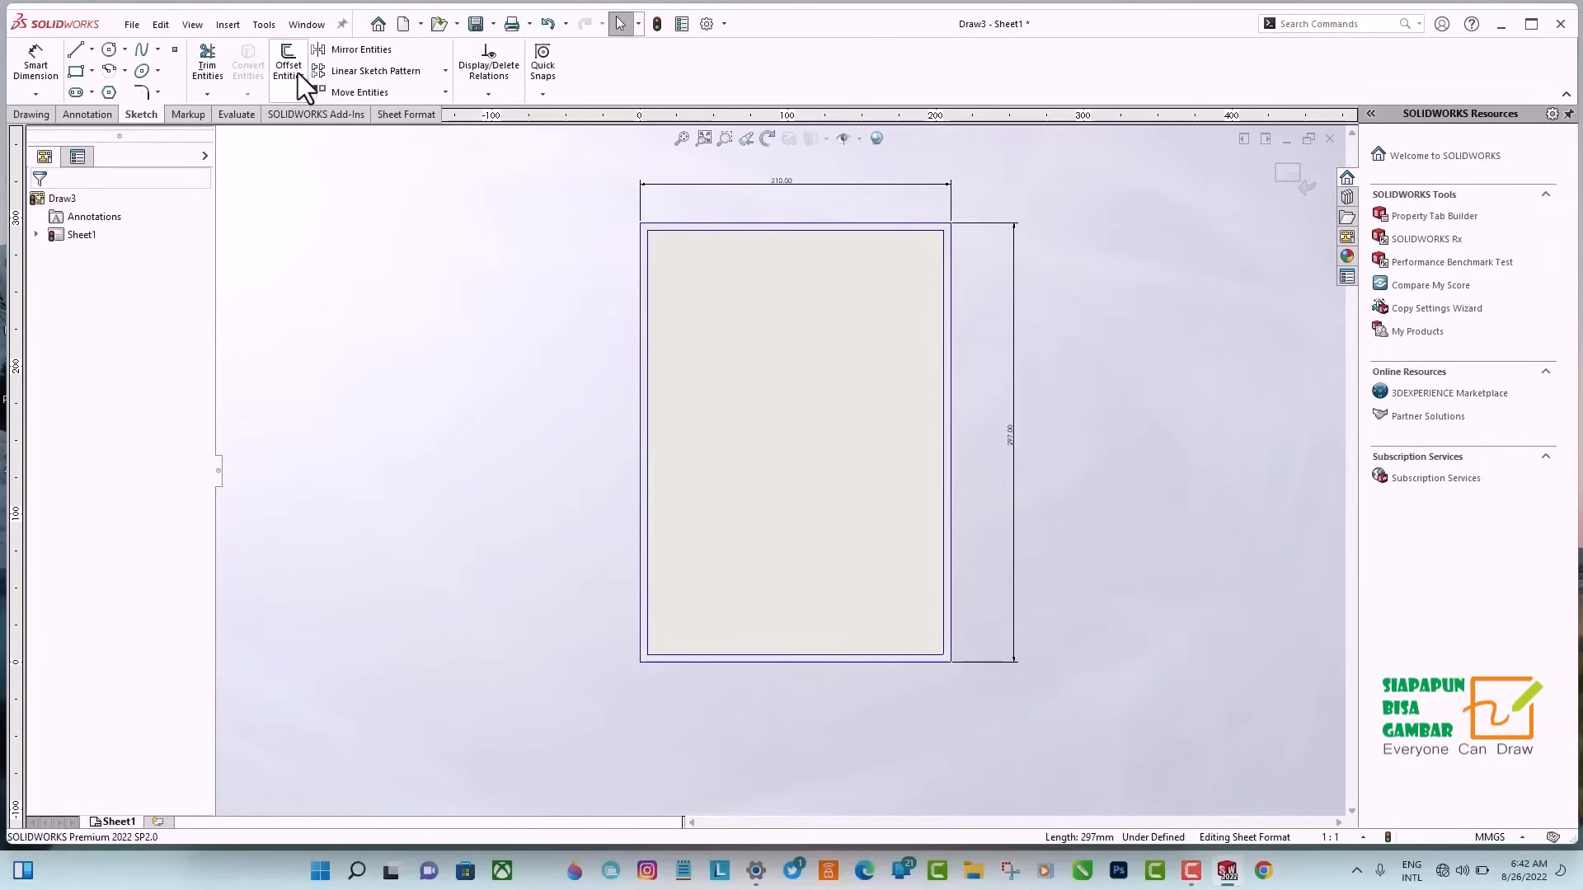
left_click(299, 73)
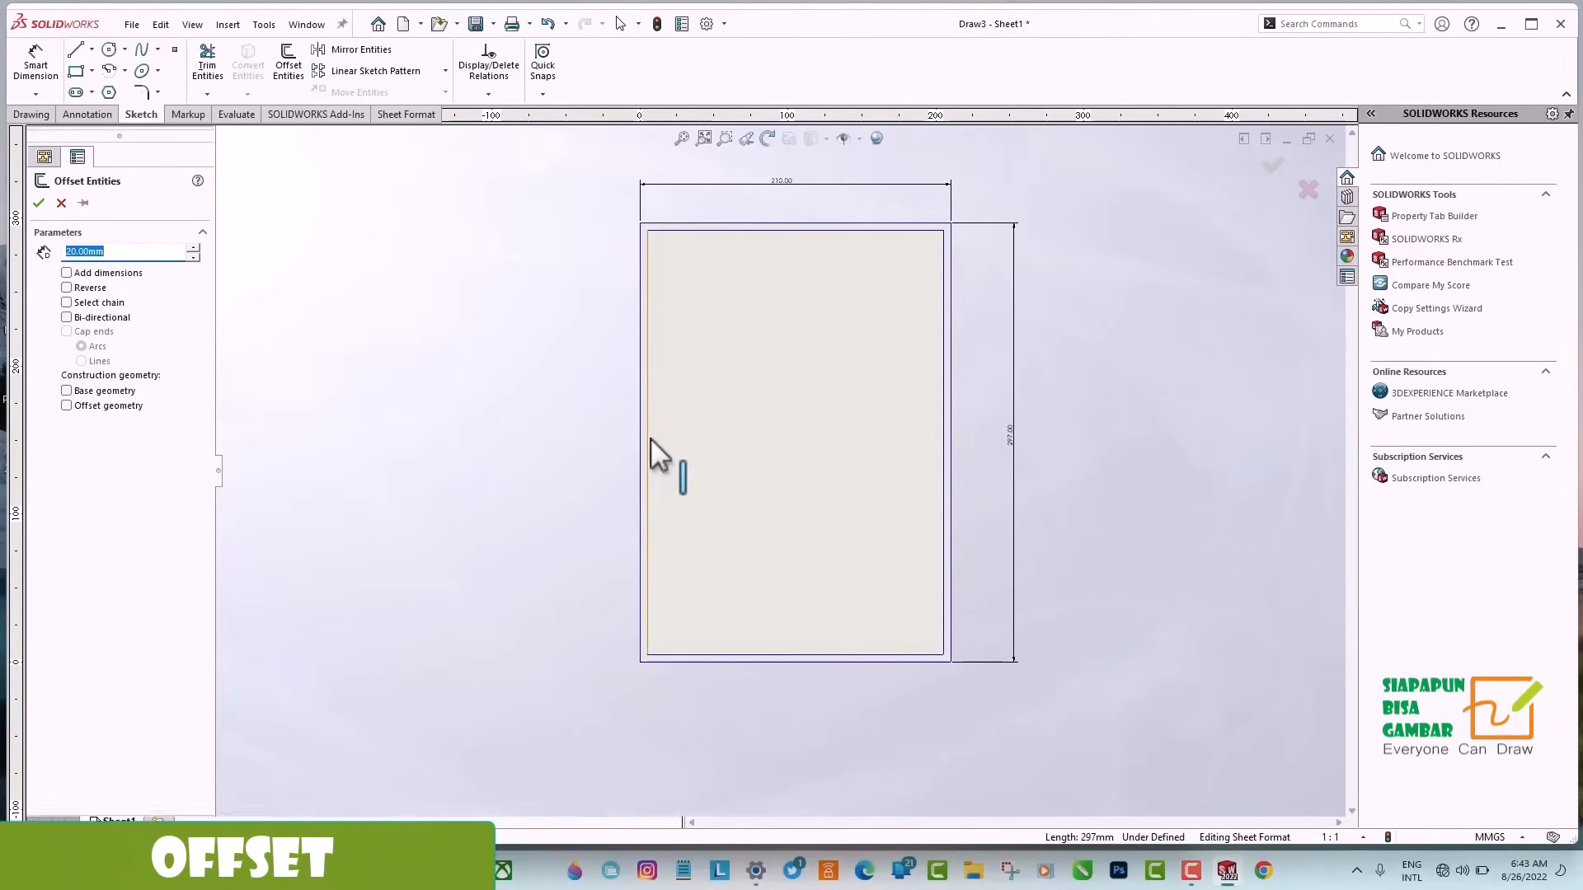
left_click(38, 203)
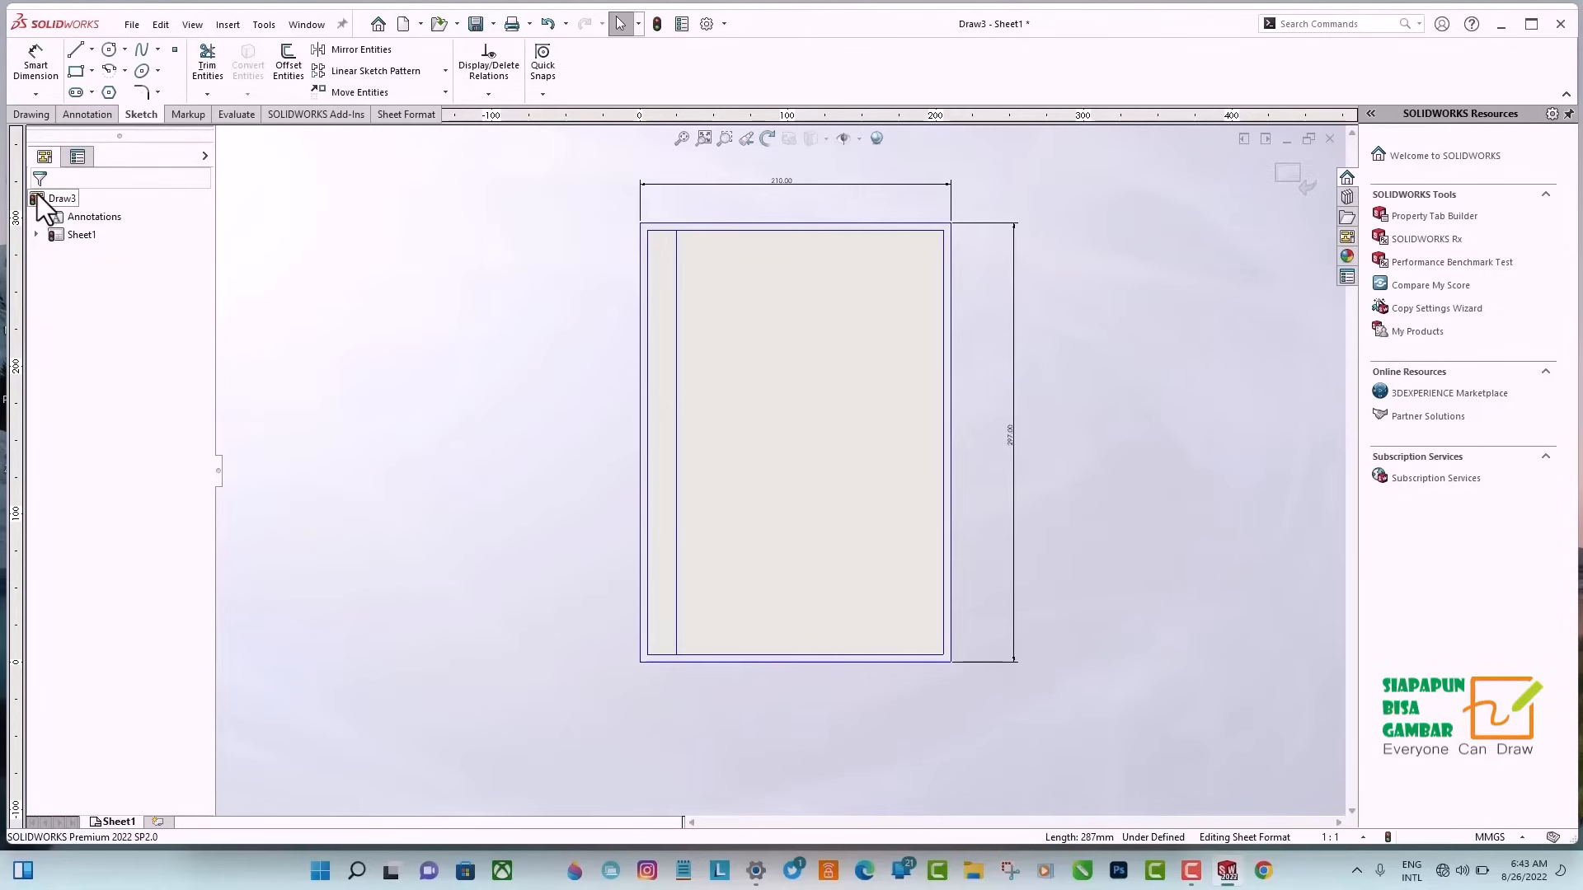
Trim away the outer rectangle, the inner left line and the line ends beyond the 20 mm margin line with Trim to closest.
left_click(210, 71)
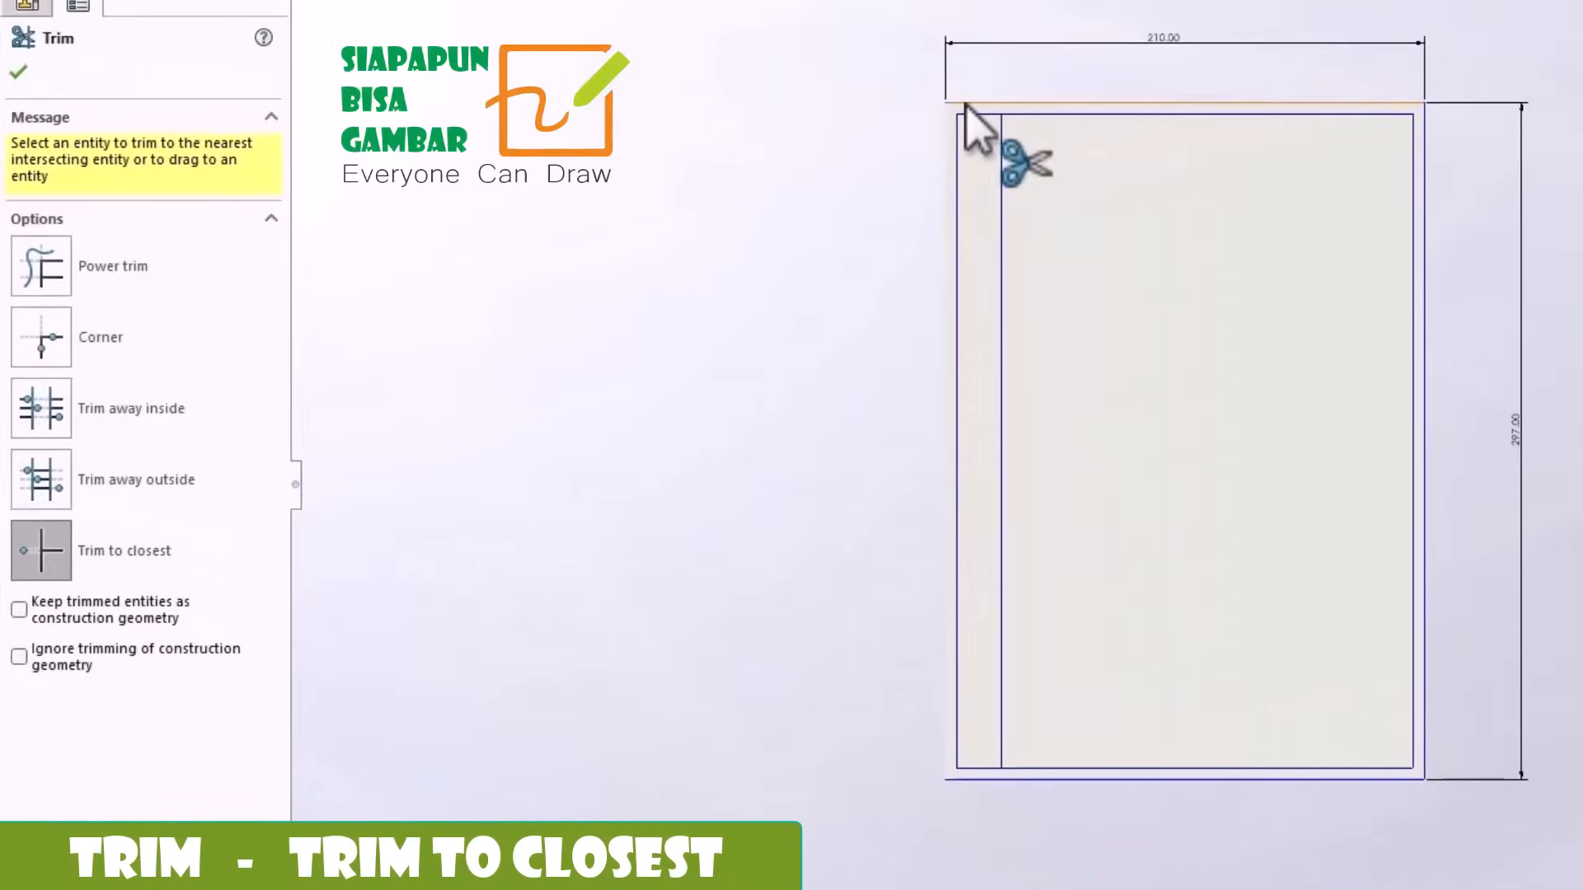
left_click(1427, 169)
left_click(1006, 779)
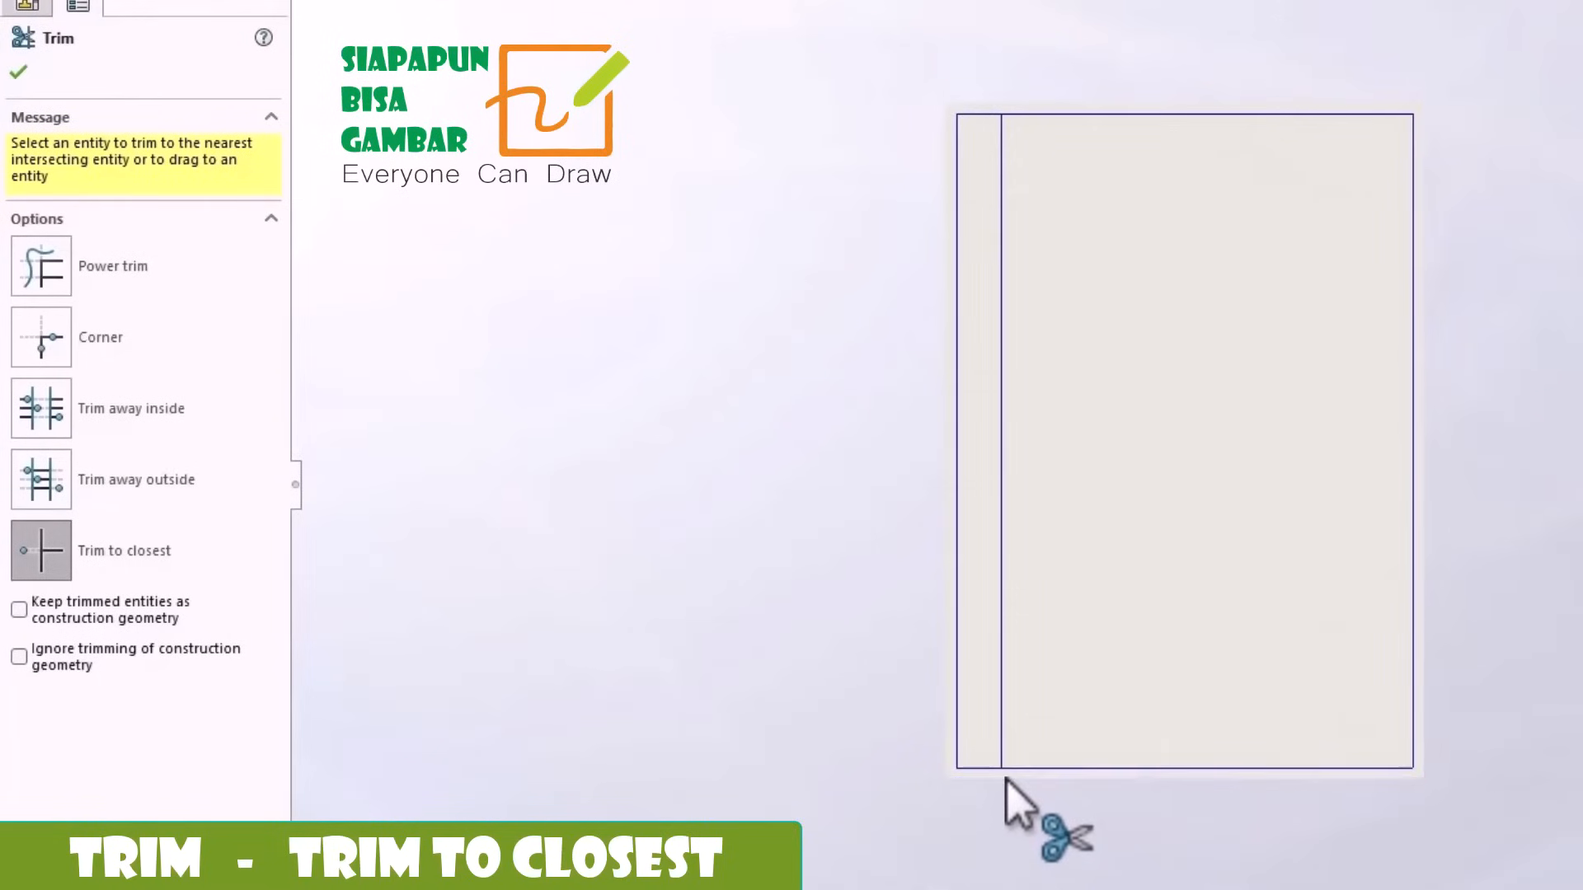
left_click(959, 395)
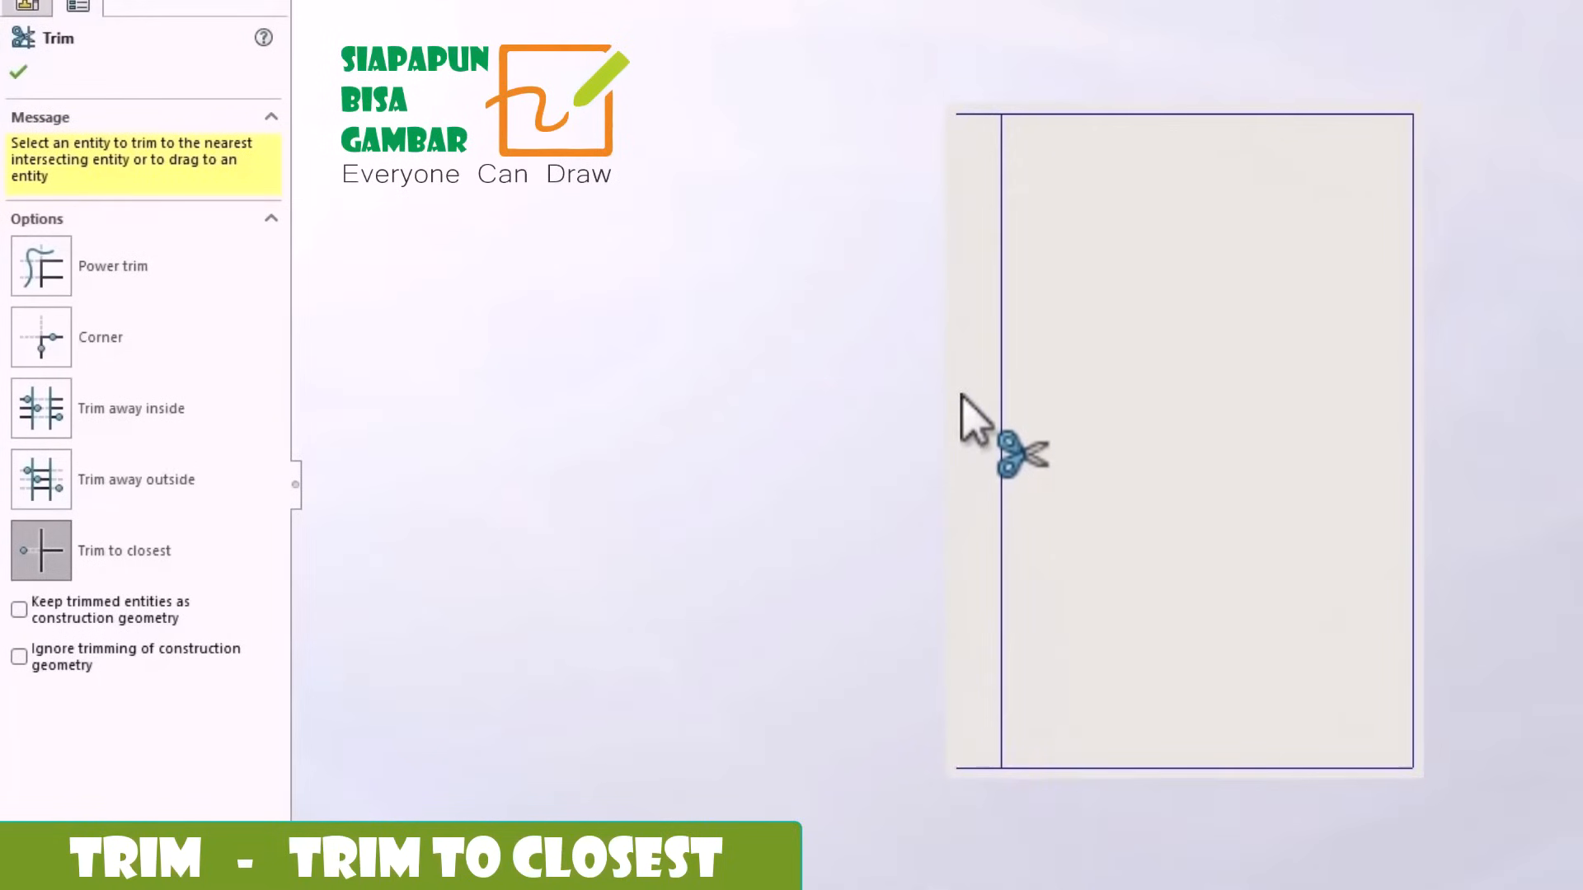
left_click(966, 115)
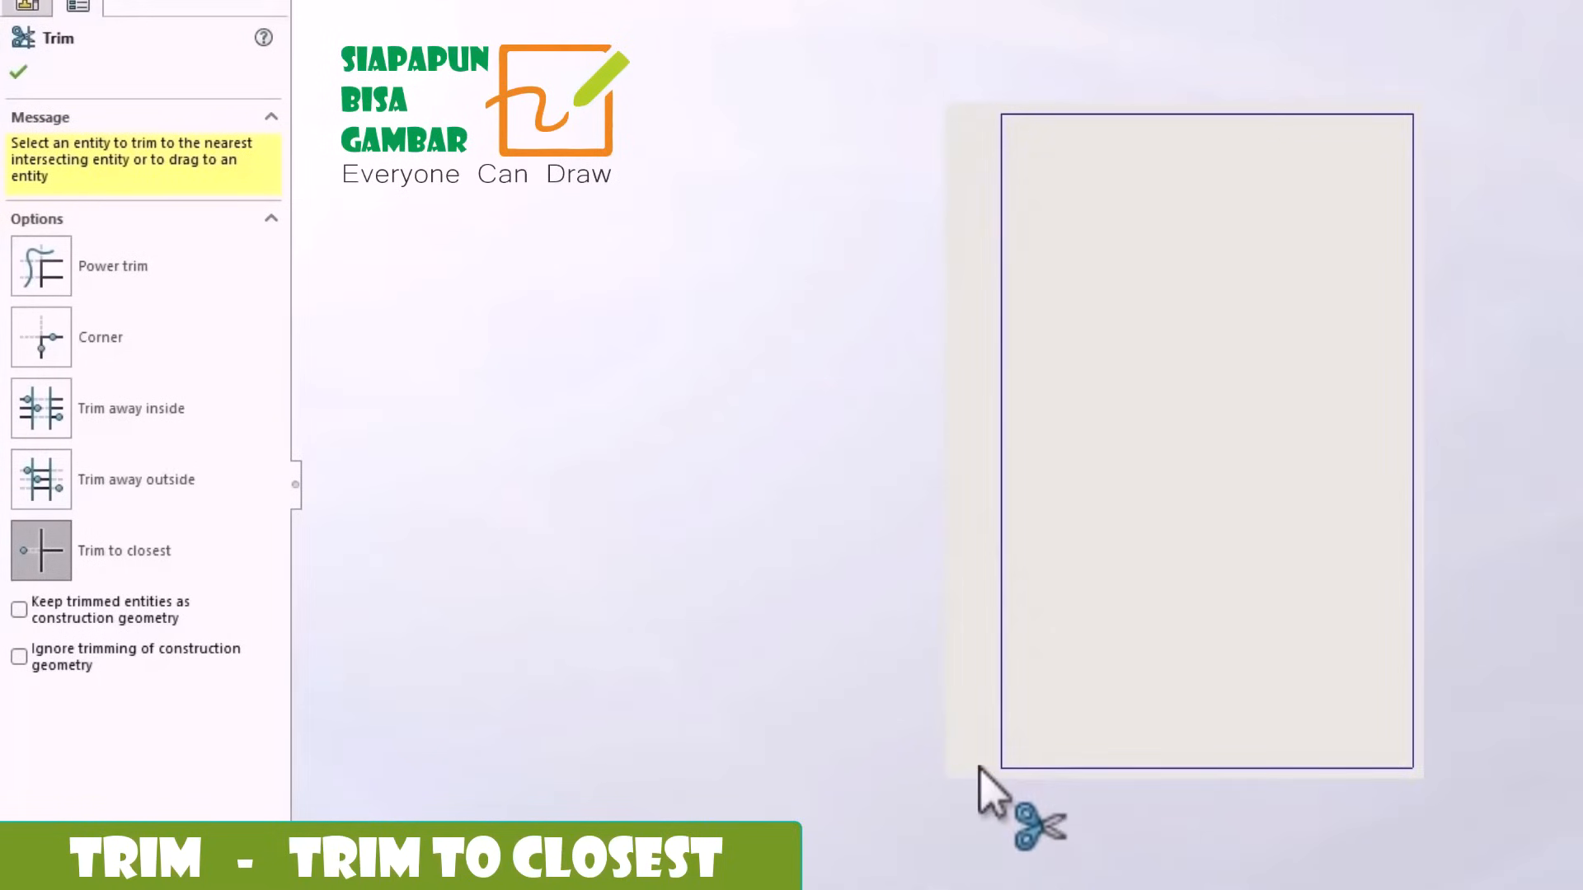
left_click(18, 71)
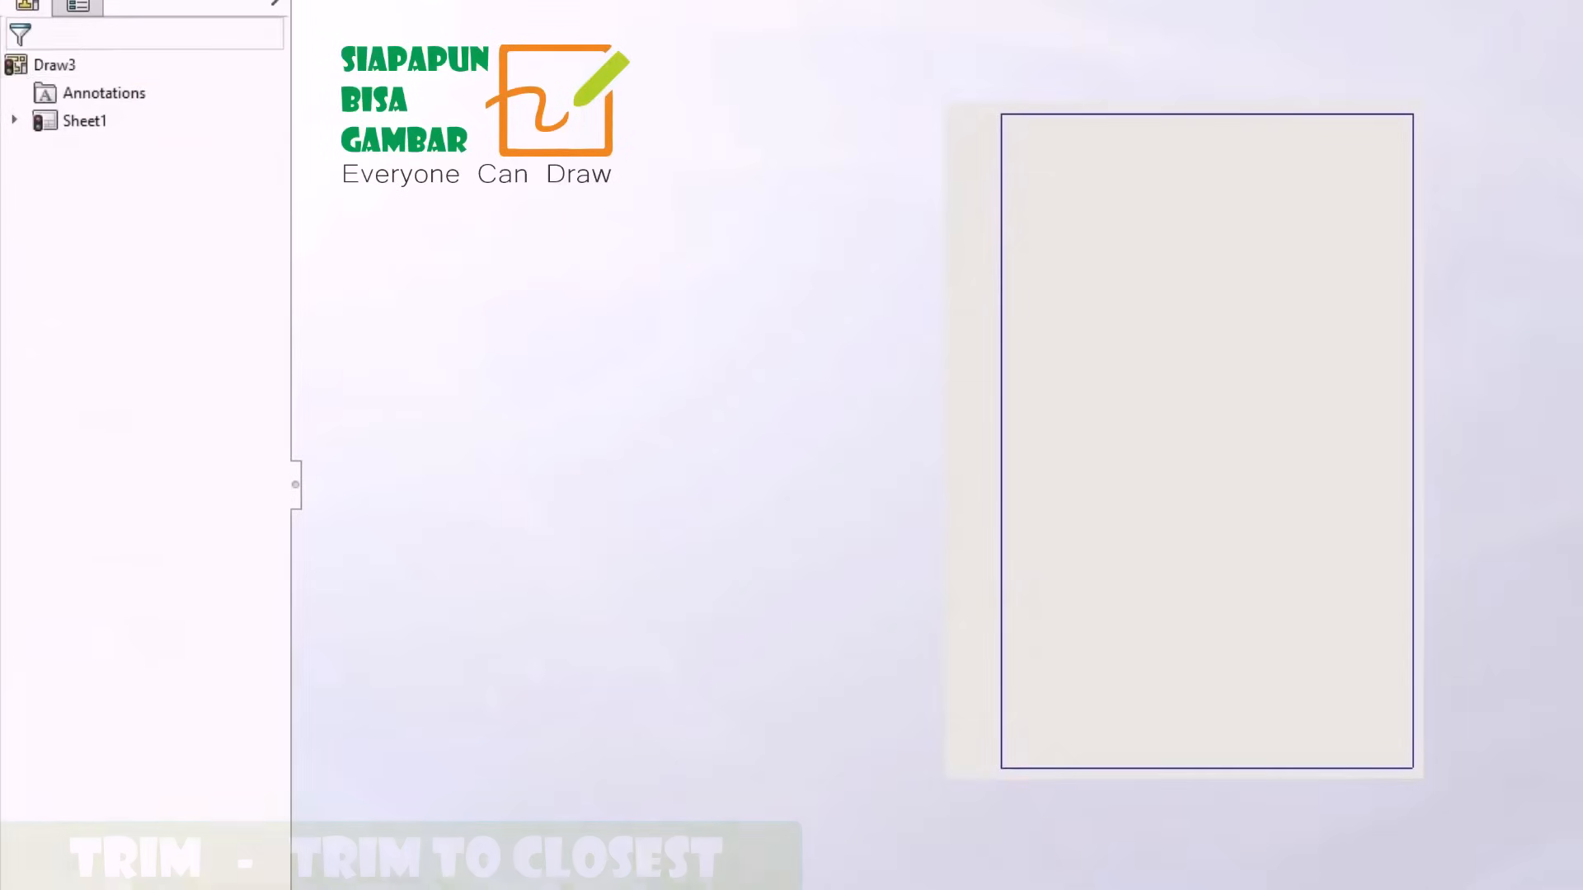
Offset the frame's bottom line 25 mm upward, and offset that new line 15 mm downward.
left_click(1187, 767)
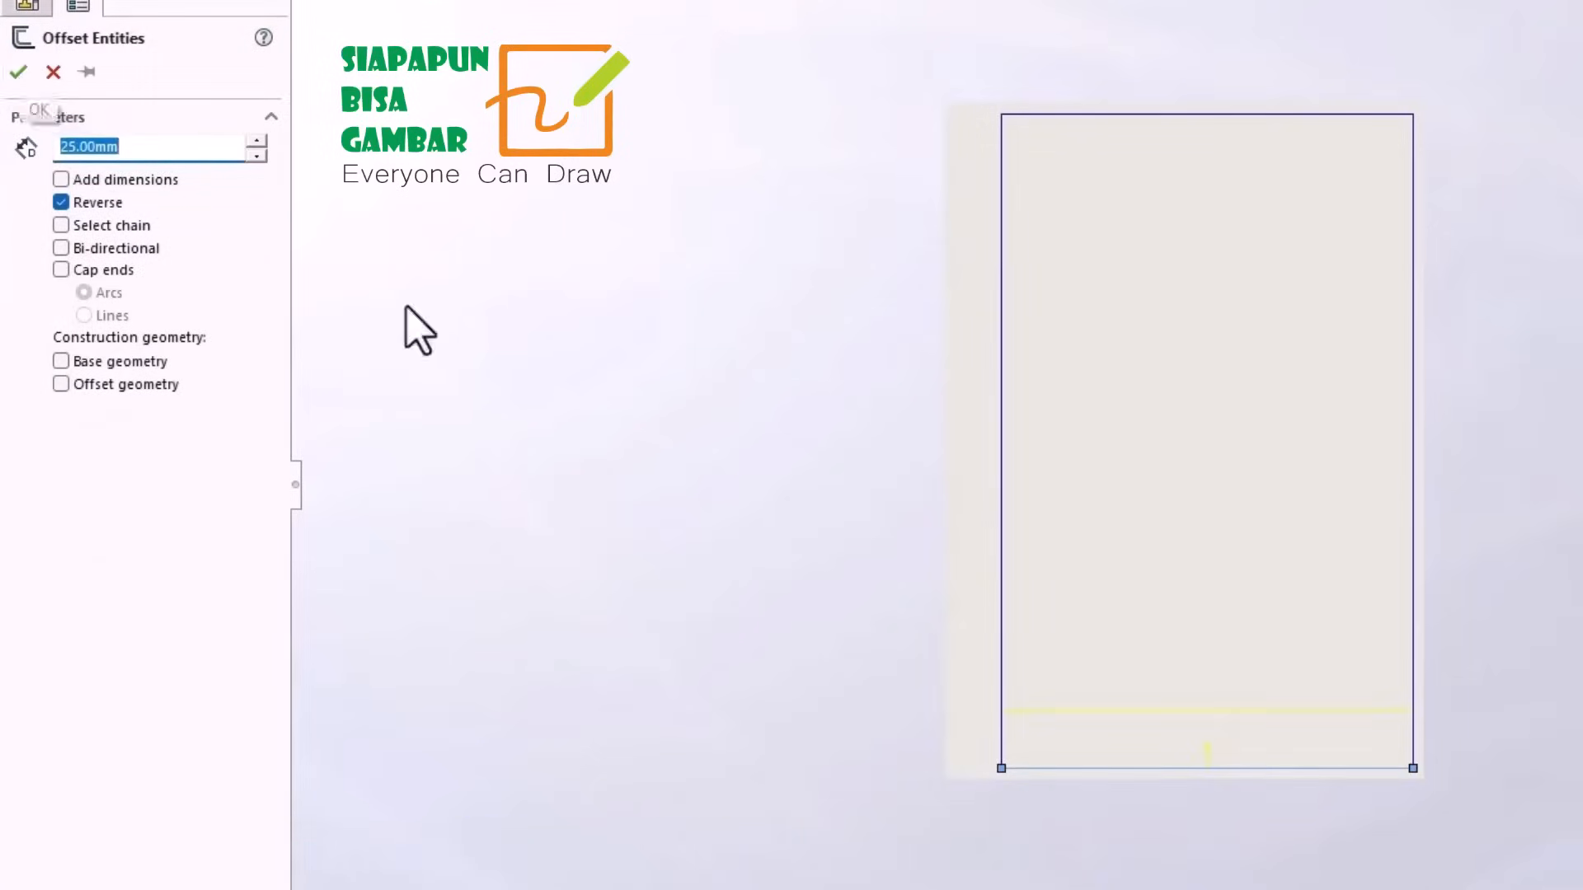
left_click(18, 72)
left_click(1113, 711)
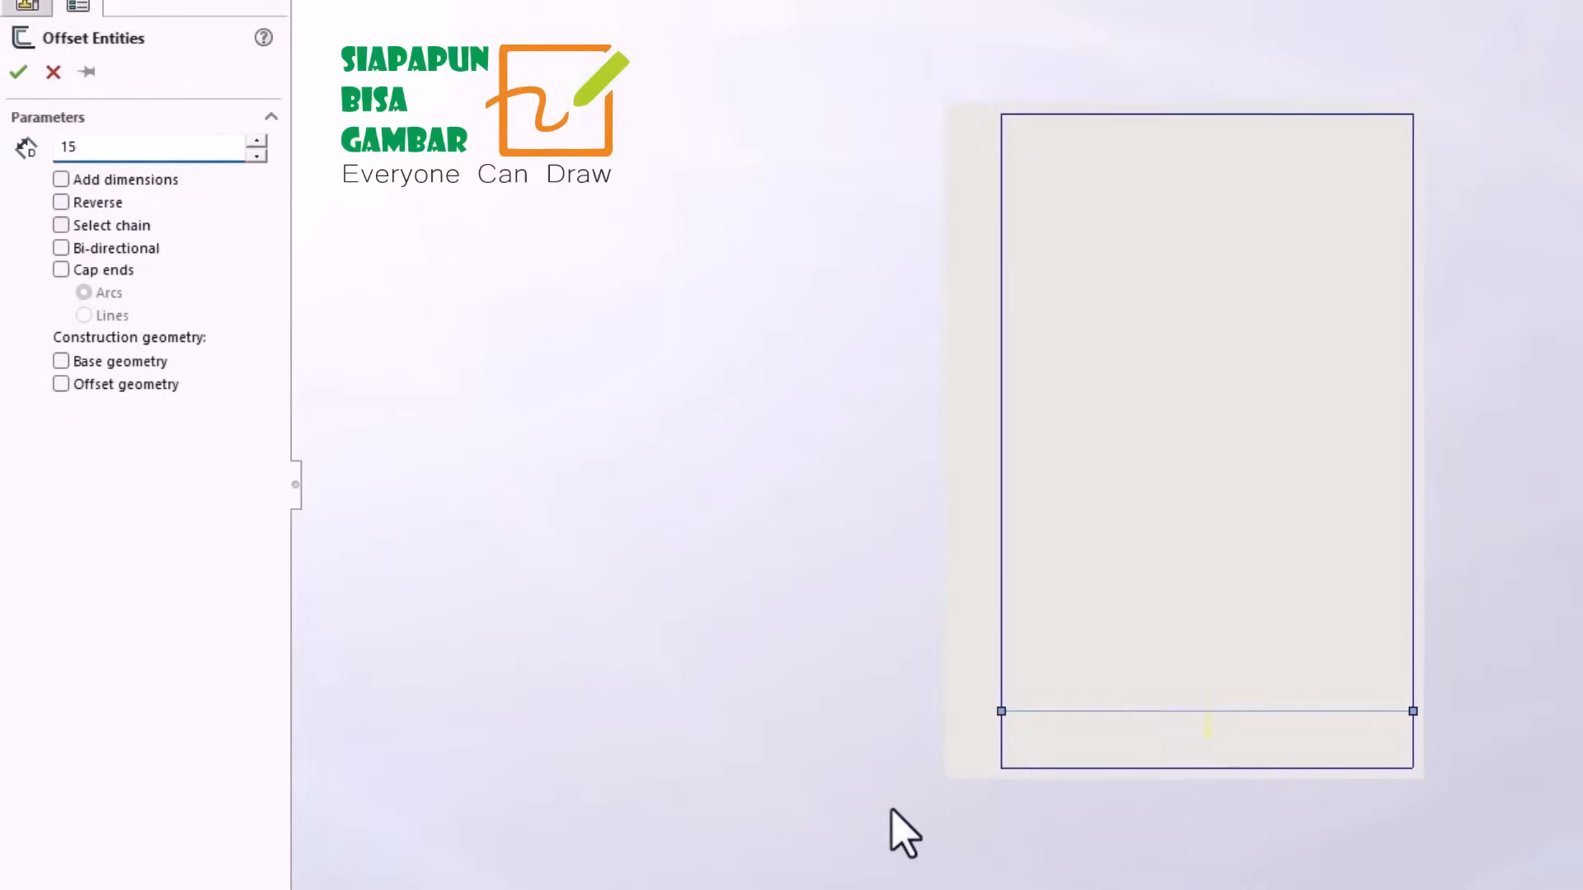
key("Return")
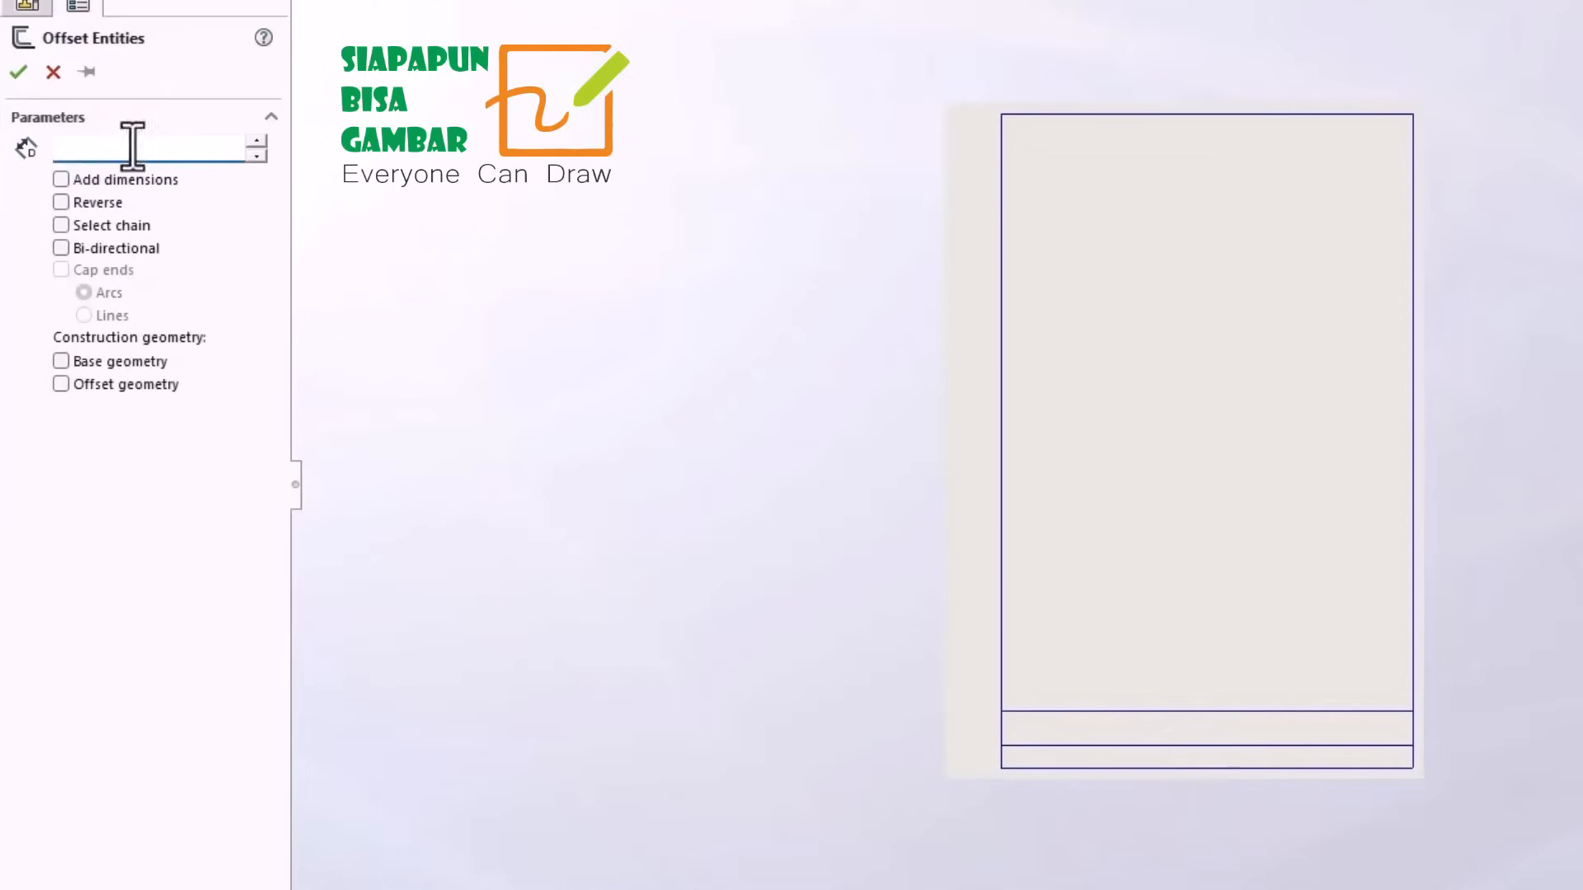
Offset the frame's right line 50 mm inward, and repeat the 50 mm offset from each new line for three vertical dividers.
left_click(1415, 447)
left_click(19, 71)
left_click(1299, 470)
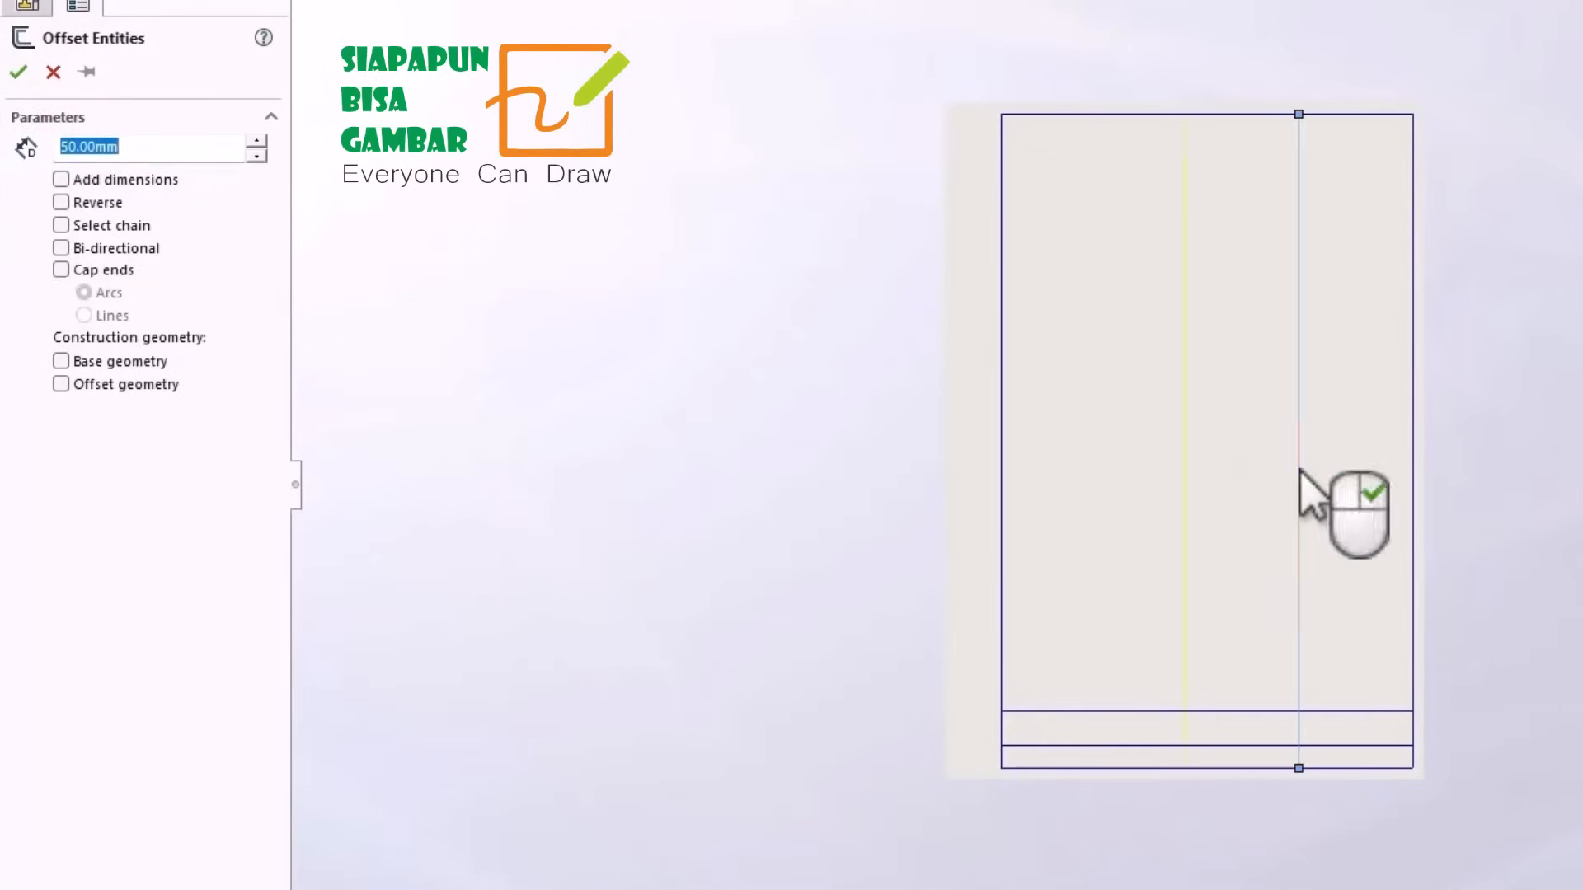
left_click(19, 71)
left_click(1187, 445)
left_click(18, 72)
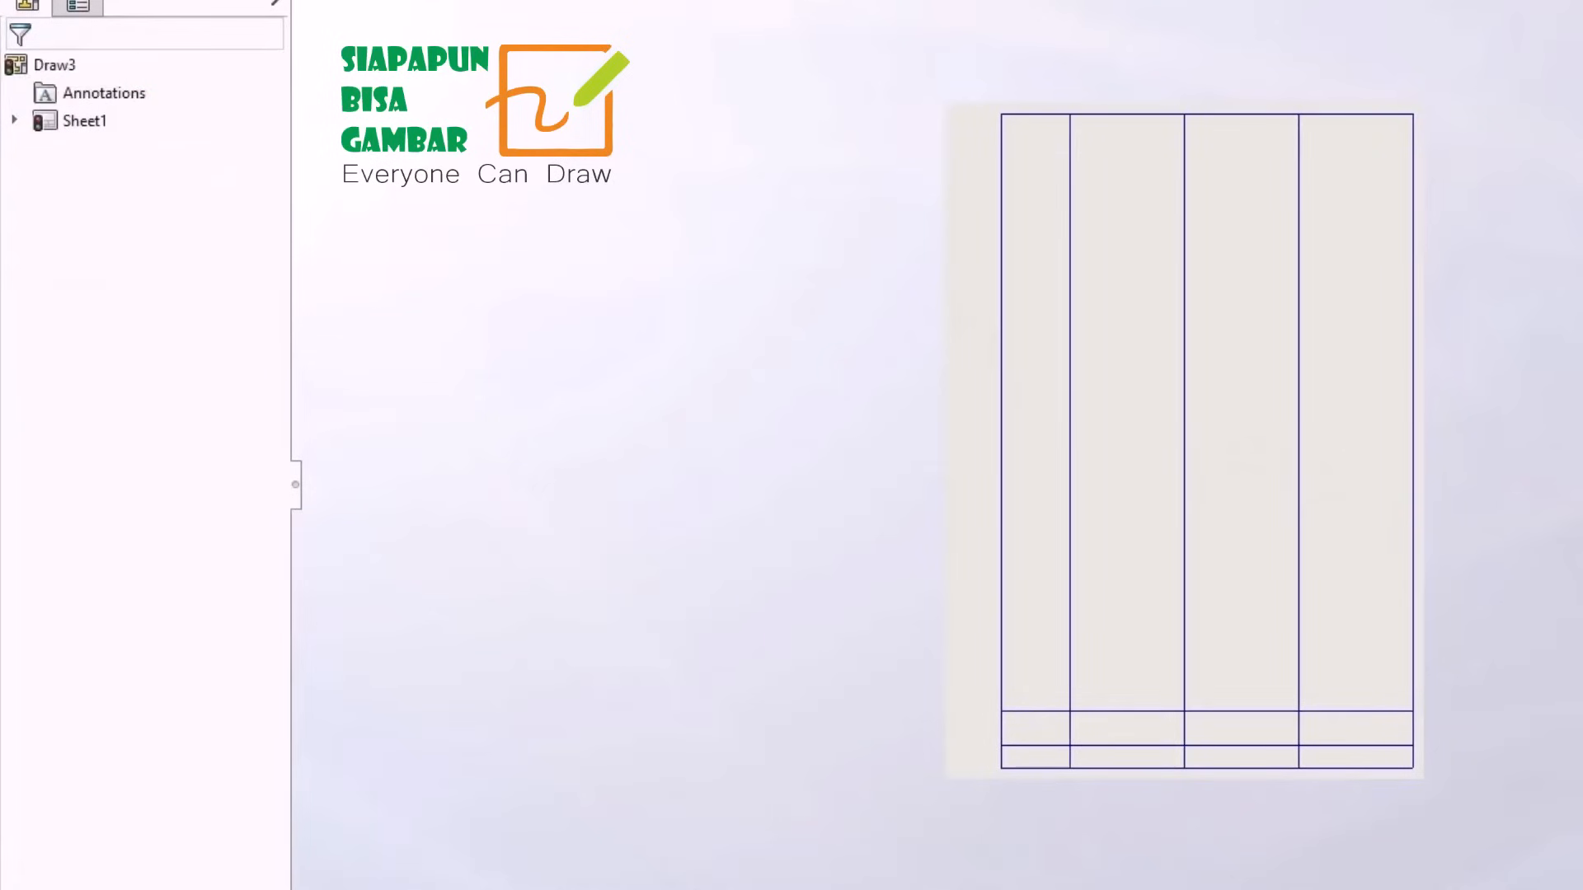
Trim the three dividers above the title block and the two left ones in its bottom row, undoing the stray trim.
left_click(230, 15)
left_click(1070, 521)
left_click(1184, 470)
left_click(1299, 468)
left_click(1185, 756)
left_click(1070, 757)
left_click(1049, 745)
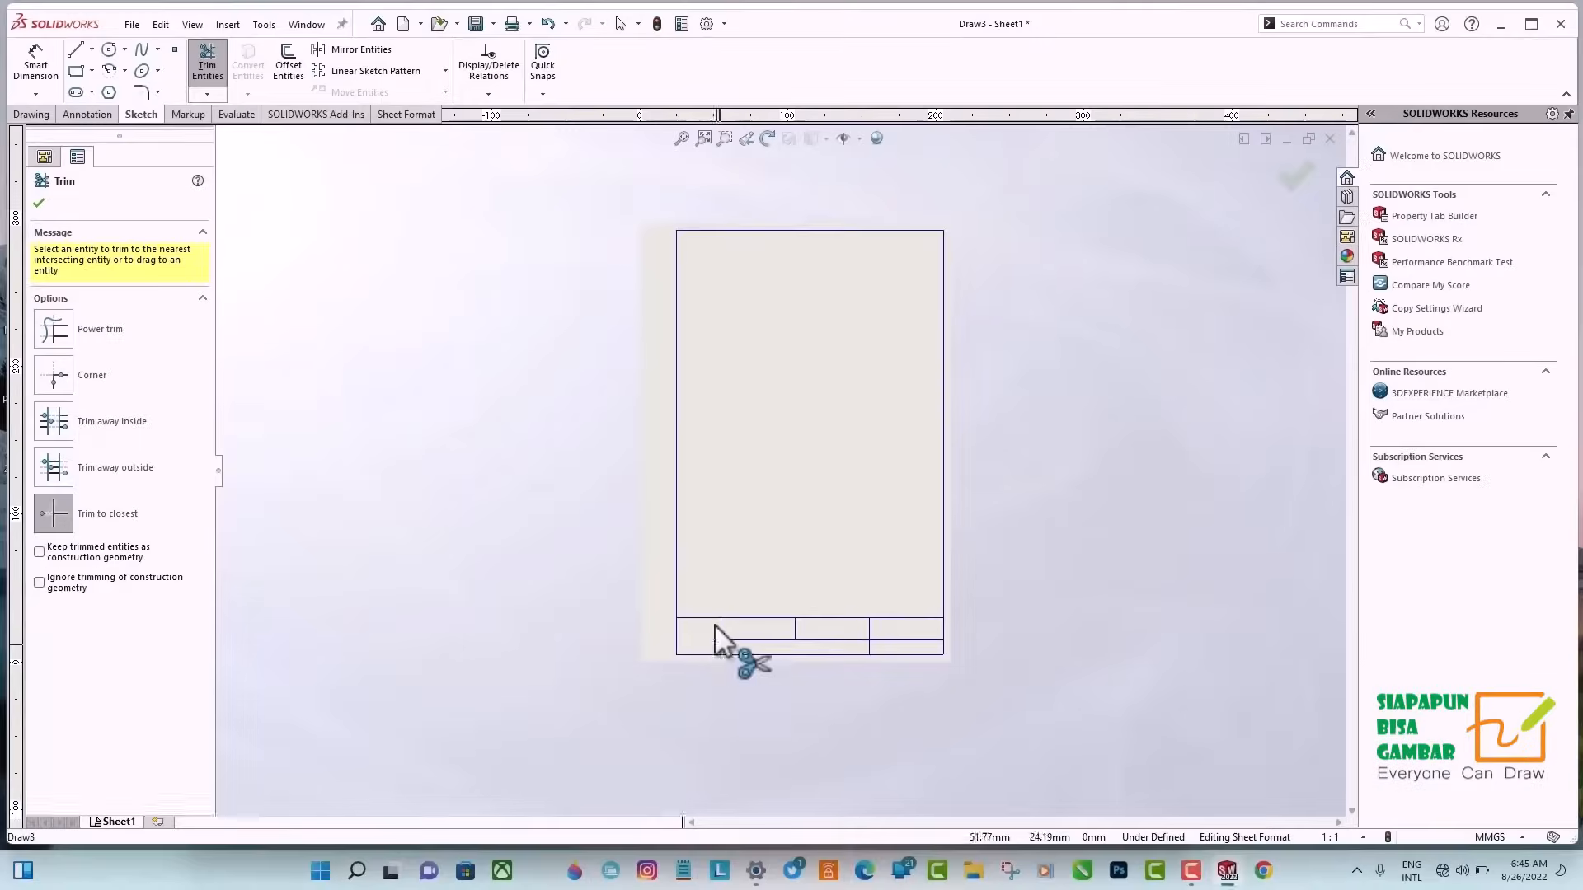
key("ctrl+z")
left_click(39, 203)
Offset the title block's rightmost divider 30 mm bi-directionally, and trim the copies out of the upper row.
left_click(289, 64)
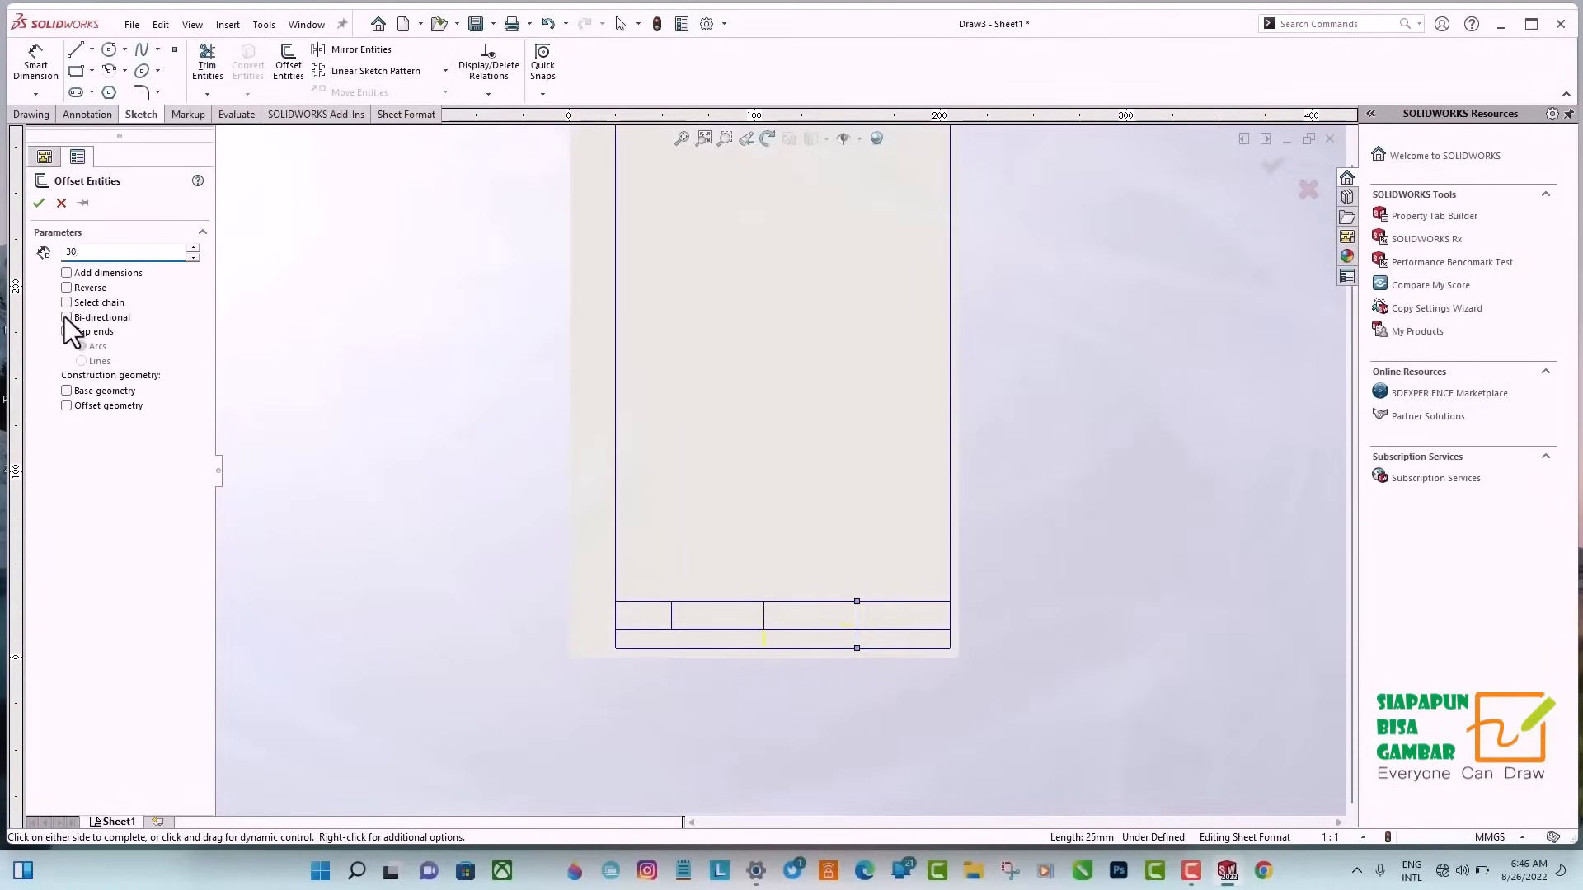
left_click(66, 318)
left_click(39, 203)
left_click(207, 65)
left_click(801, 615)
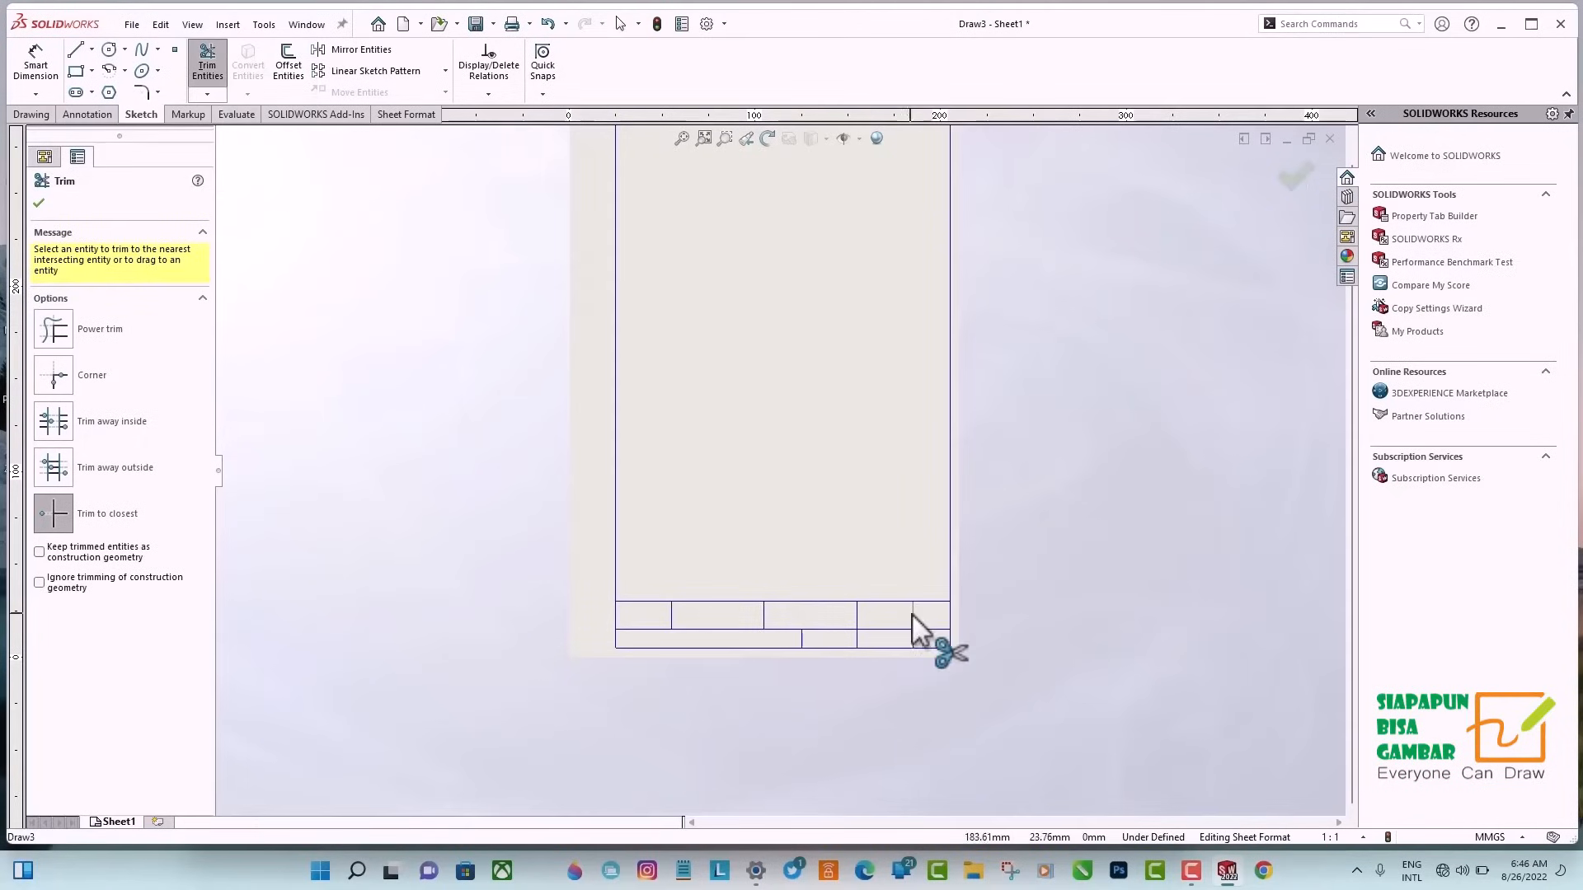
Offset the bottom row's left divider 50 mm, and offset the title block's top line 5 mm downward twice.
left_click(288, 65)
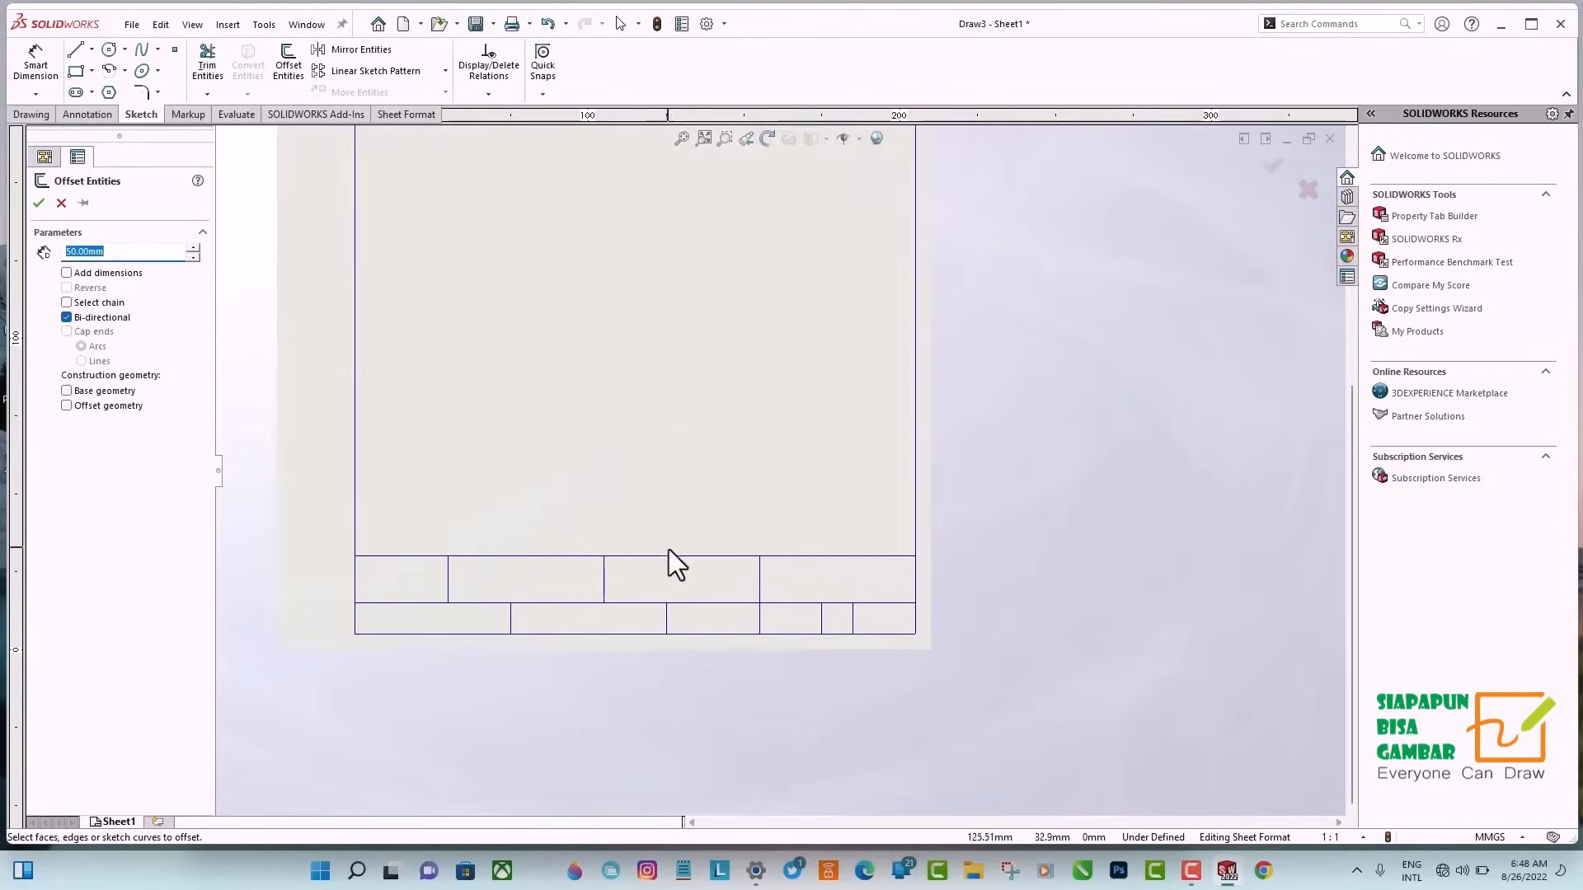
left_click(670, 556)
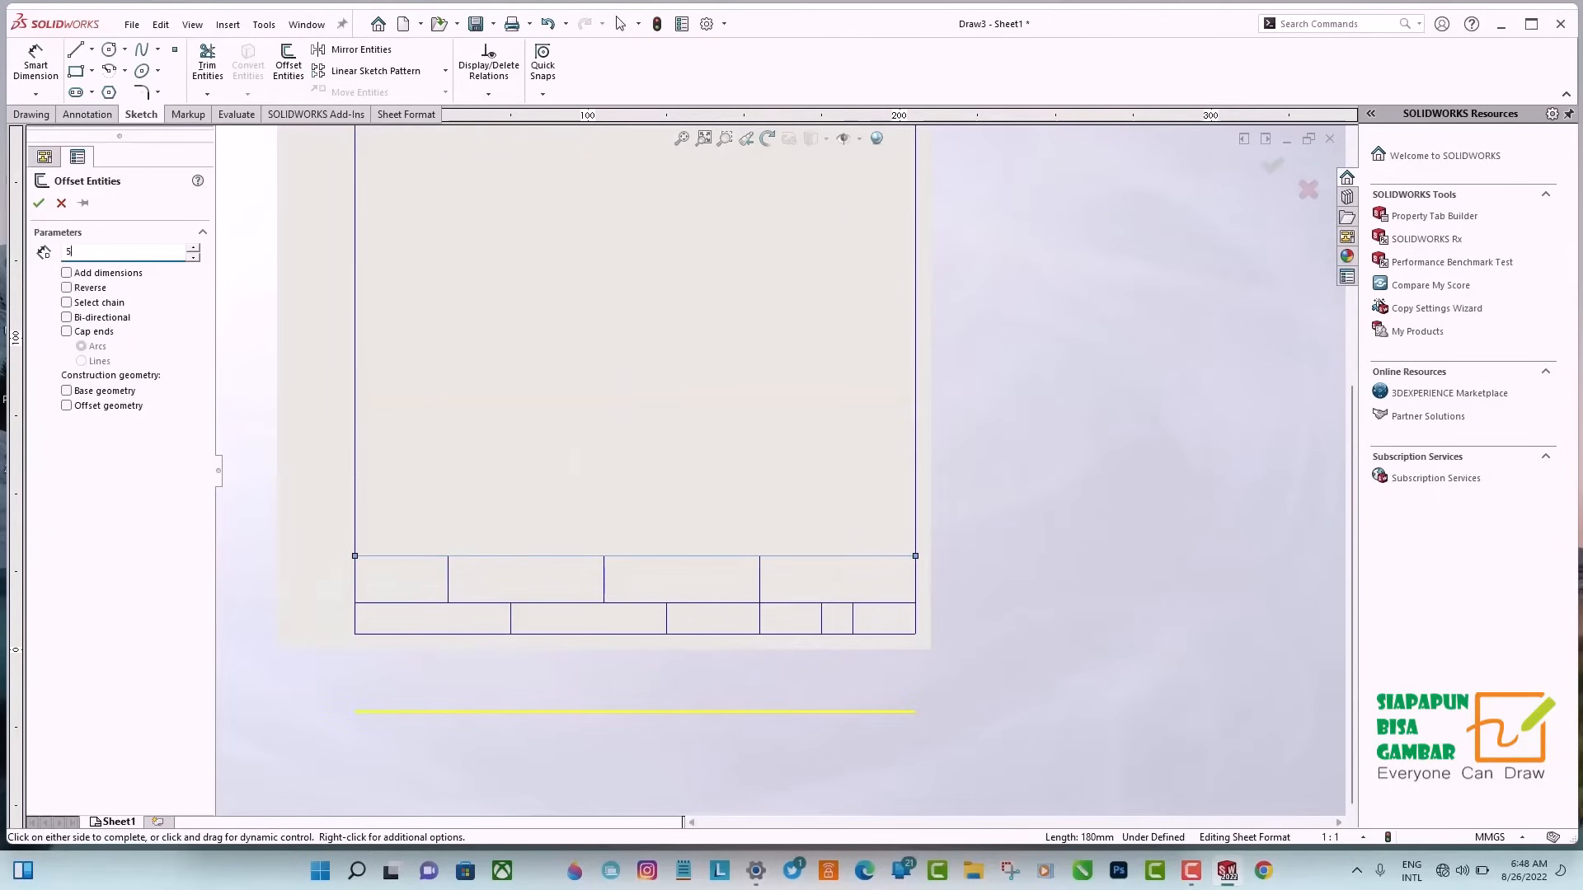
left_click(290, 632)
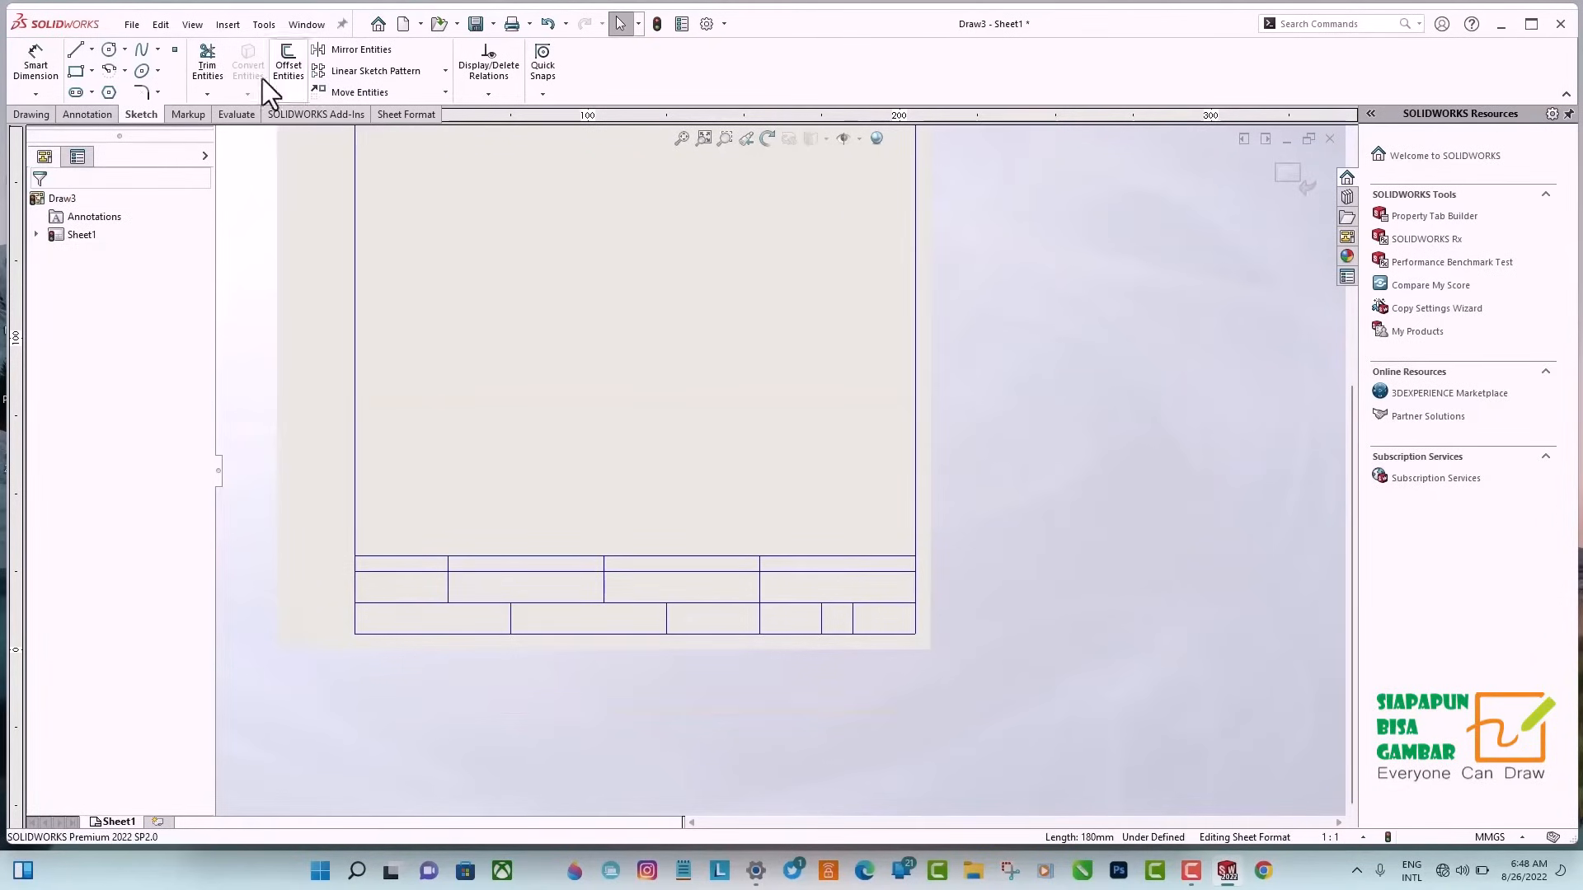
left_click(288, 65)
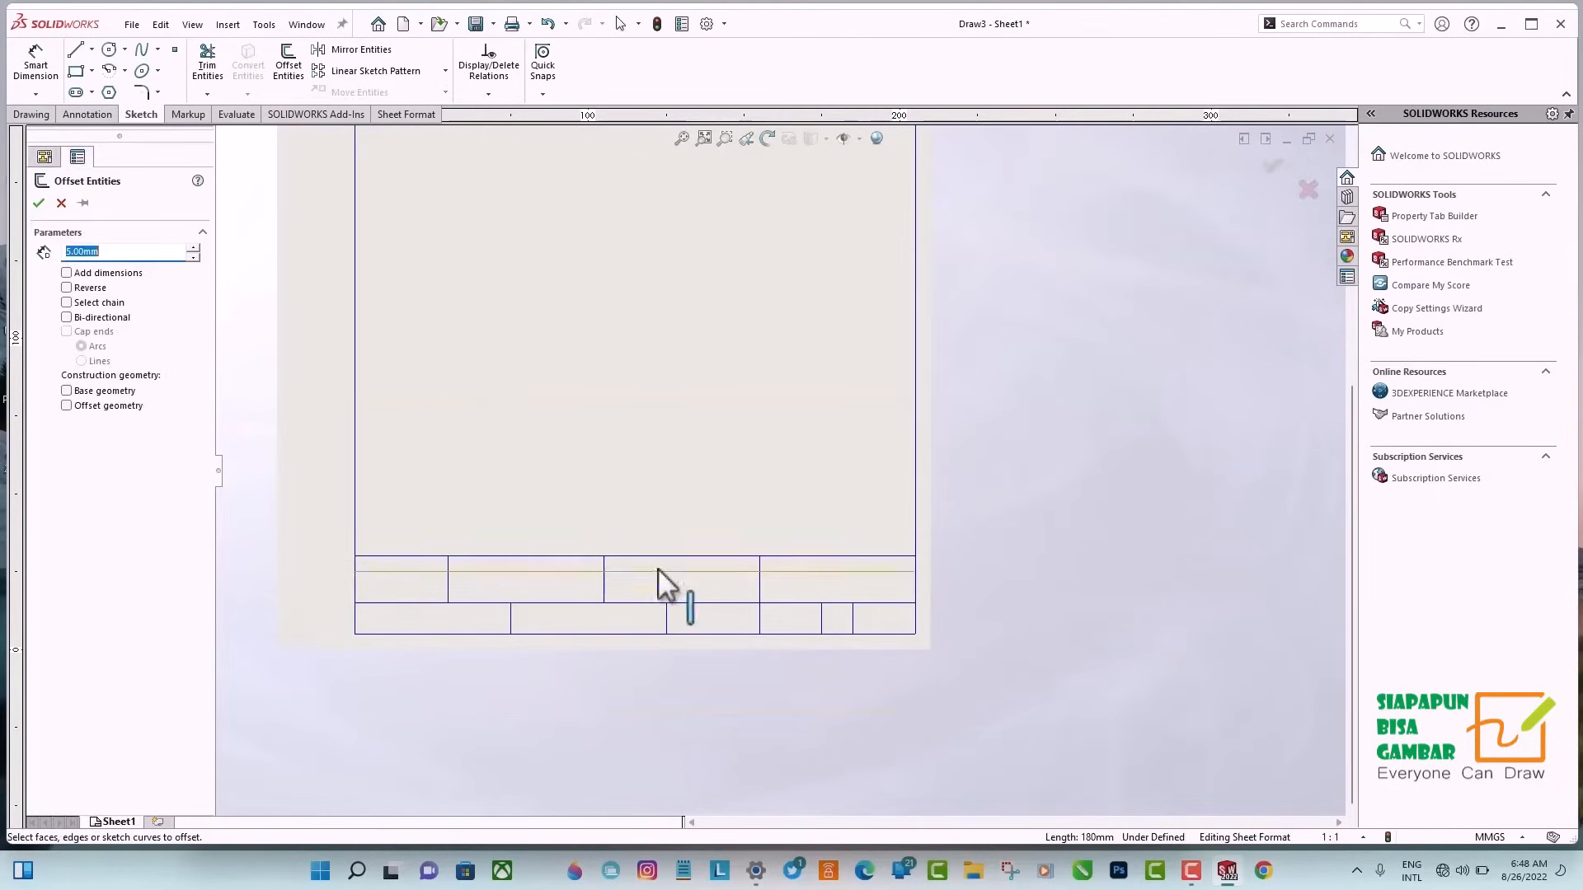
left_click(662, 587)
left_click(39, 203)
Trim the two 5 mm row lines out of the title block's upper-left logo cell.
left_click(207, 65)
left_click(398, 571)
left_click(402, 587)
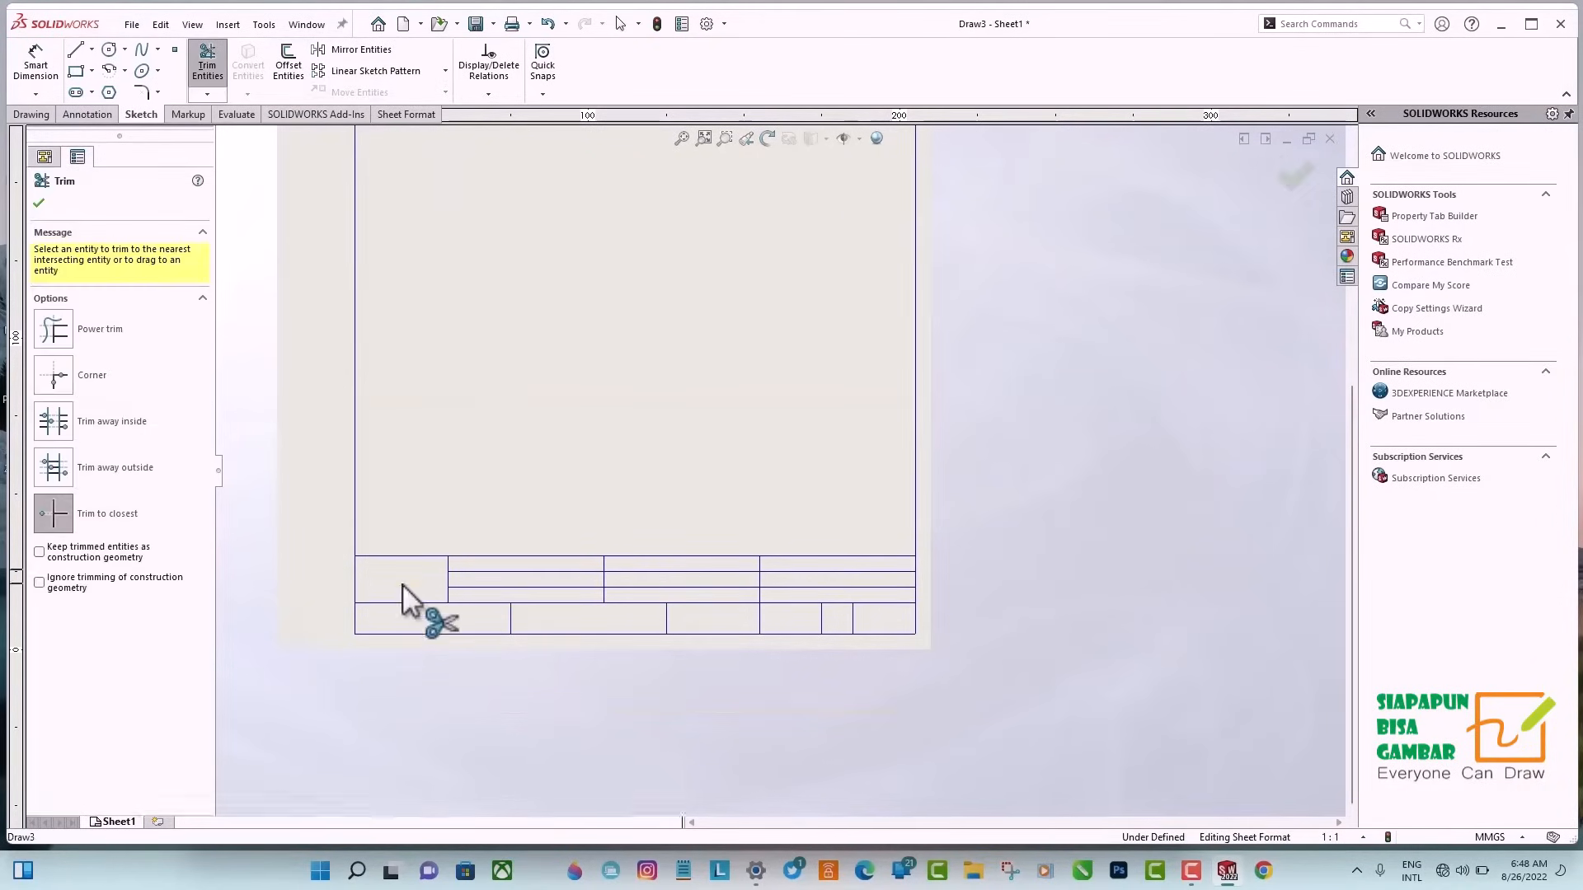
left_click(39, 203)
Insert the picture "SBG LOGO 2" from the Artis folder into the sheet format.
left_click(228, 24)
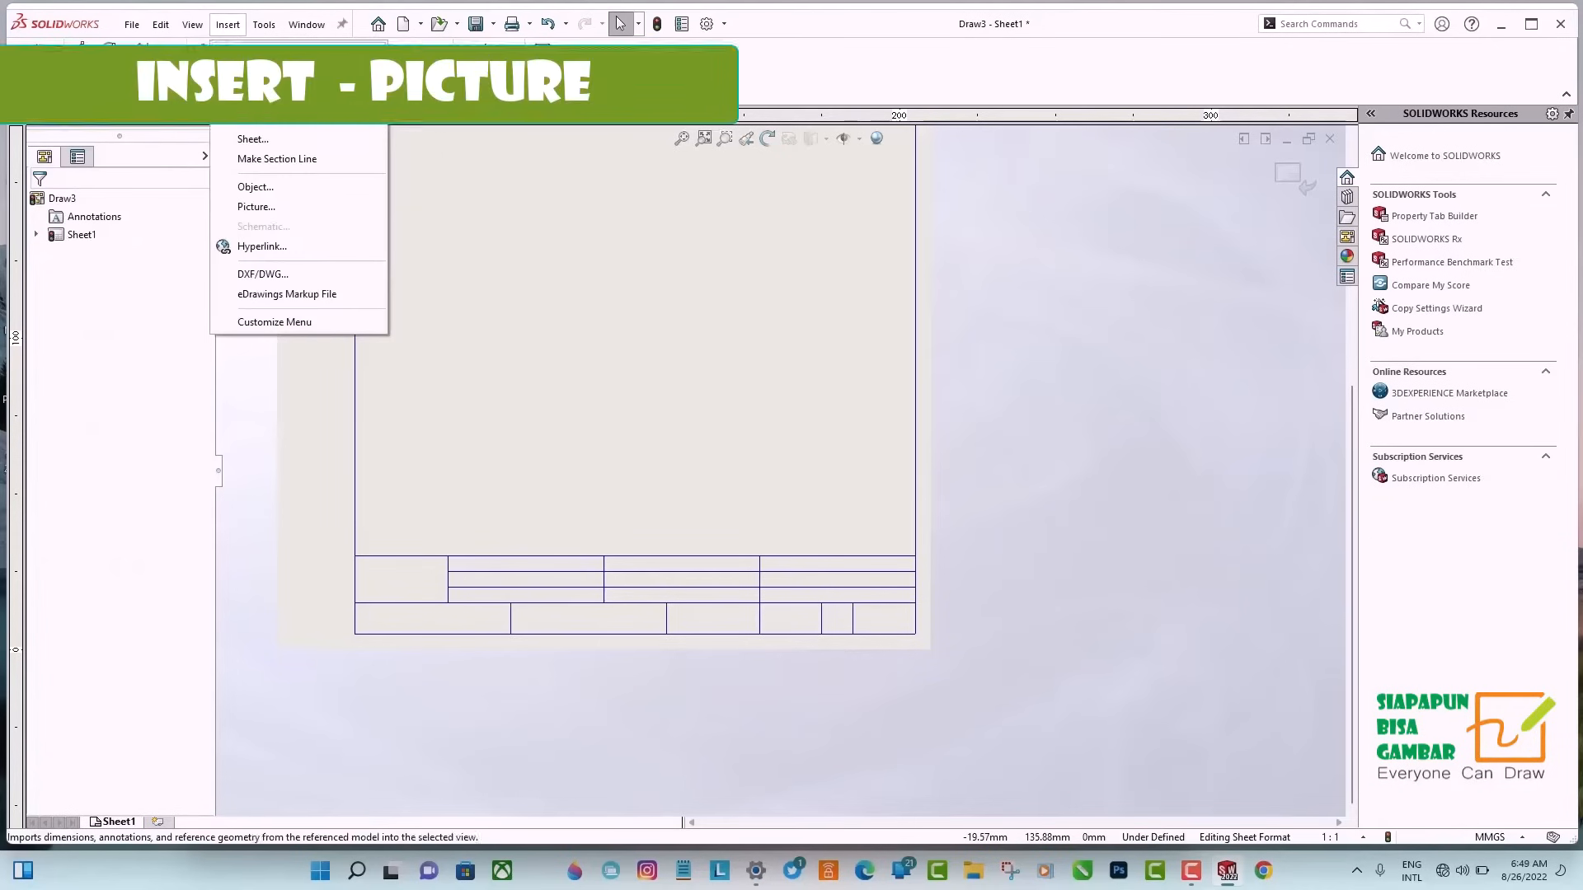
left_click(265, 207)
left_click(1356, 512)
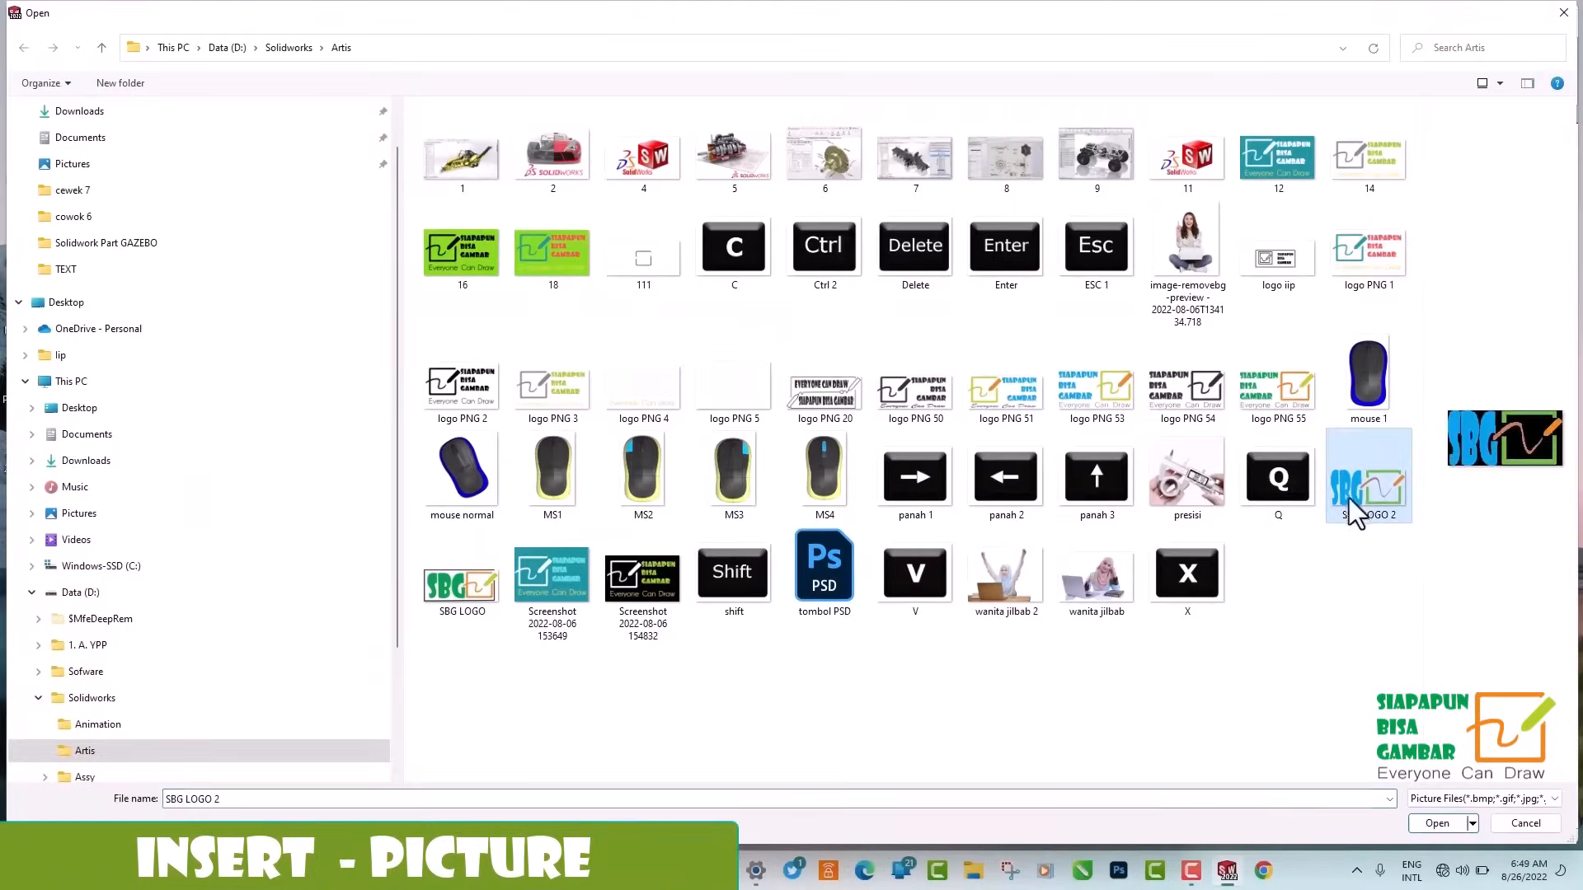
left_click(1437, 824)
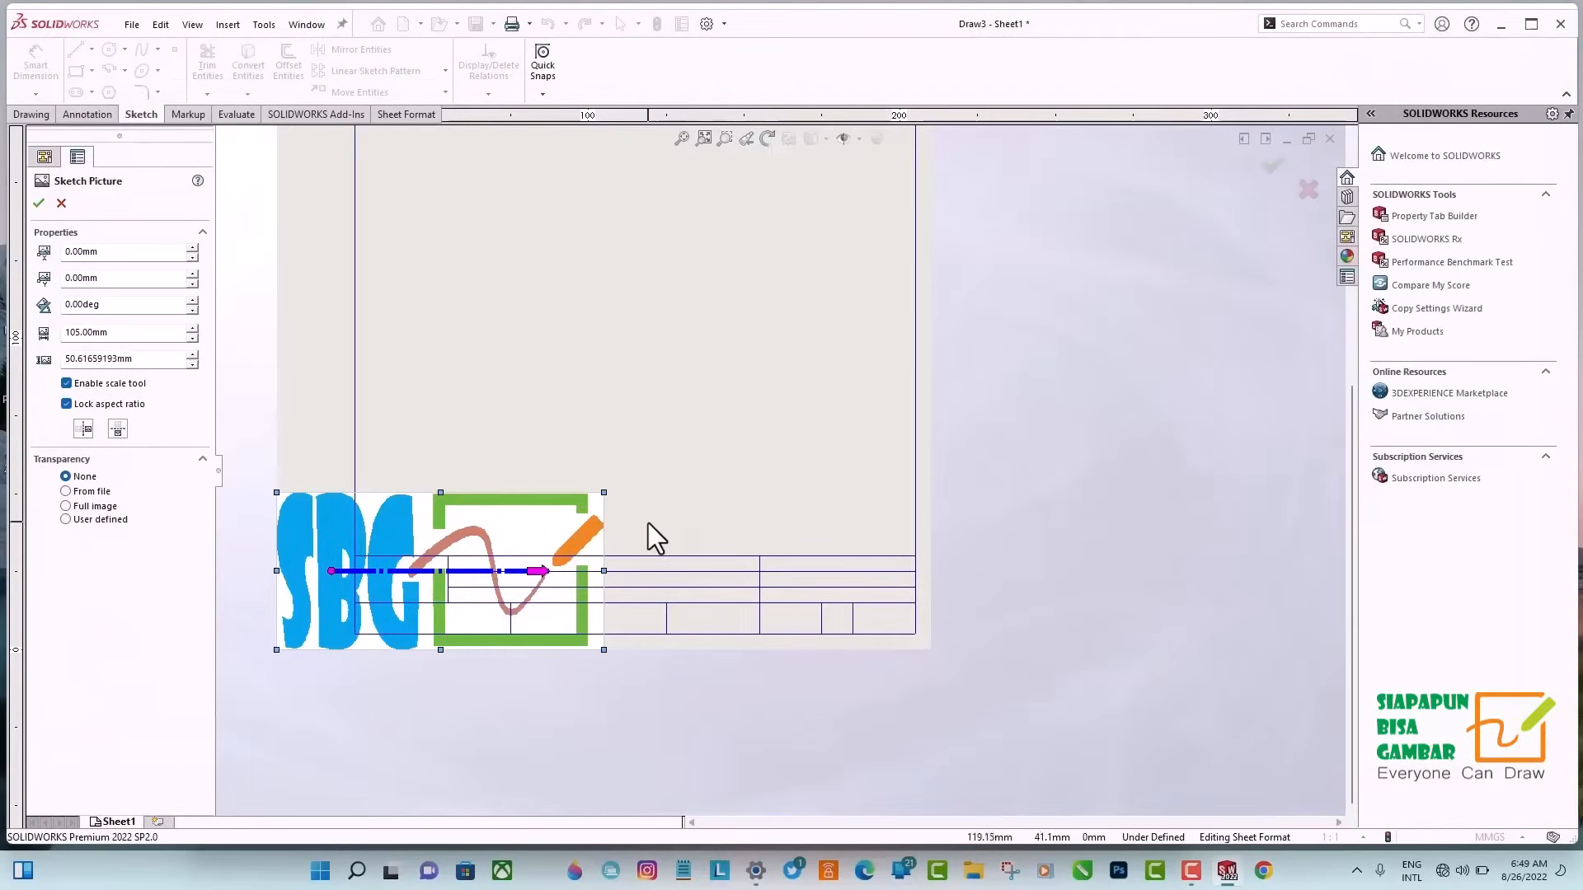
Set the logo's transparency to From file, and scale and place it about 21 mm wide inside the title block's upper-left cell.
left_click(65, 491)
mouse_move(310, 633)
left_mouse_down()
mouse_move(383, 575)
mouse_move(404, 581)
left_mouse_up()
scroll(429, 577, "down", 2)
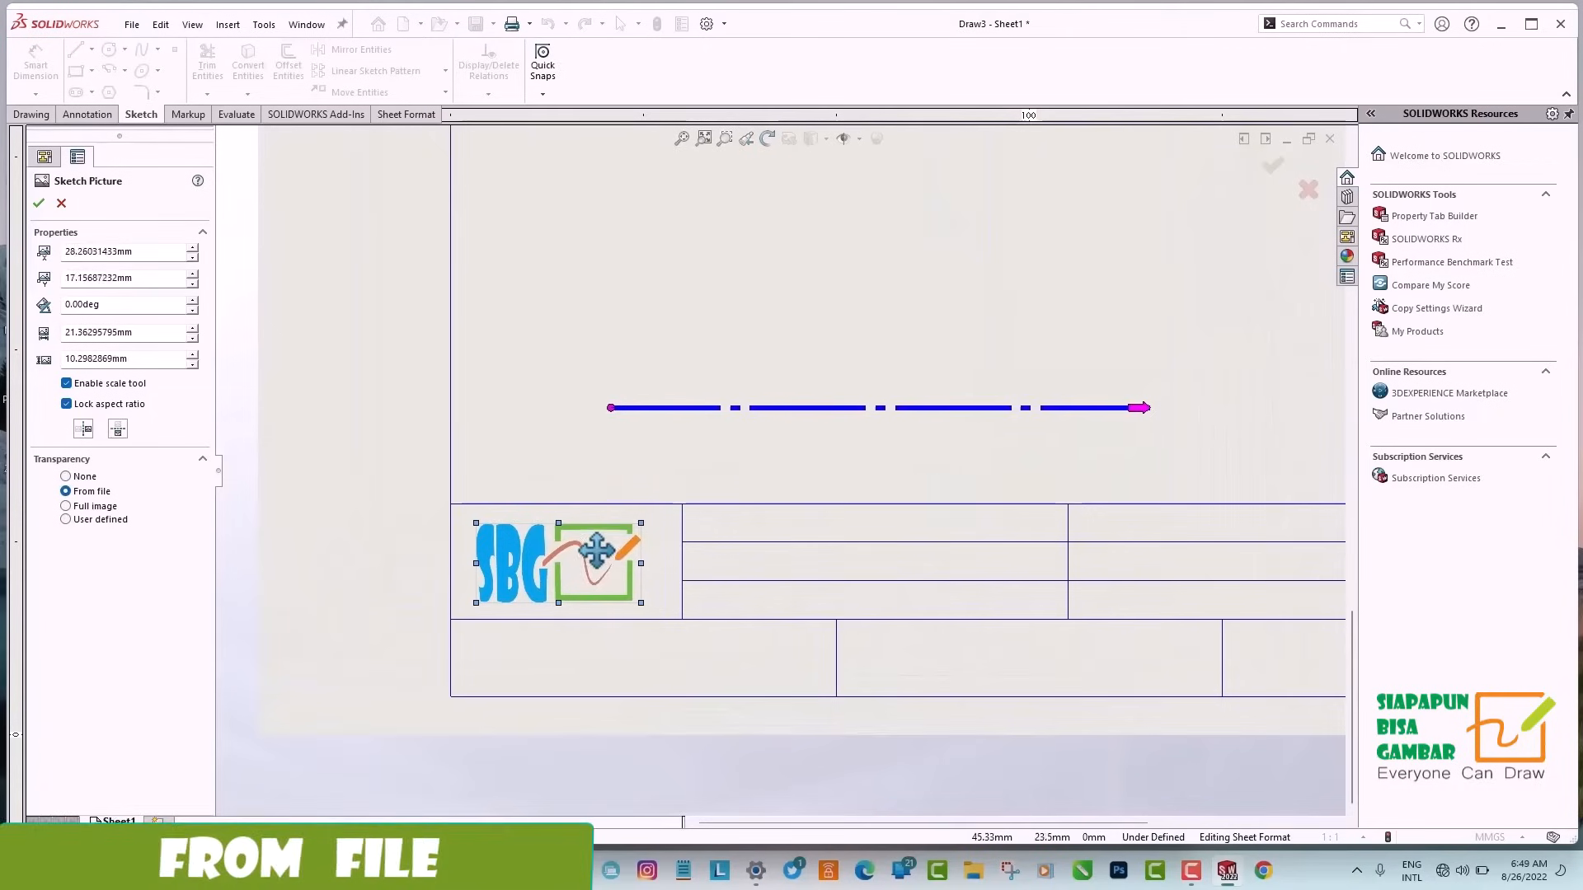
left_click(39, 203)
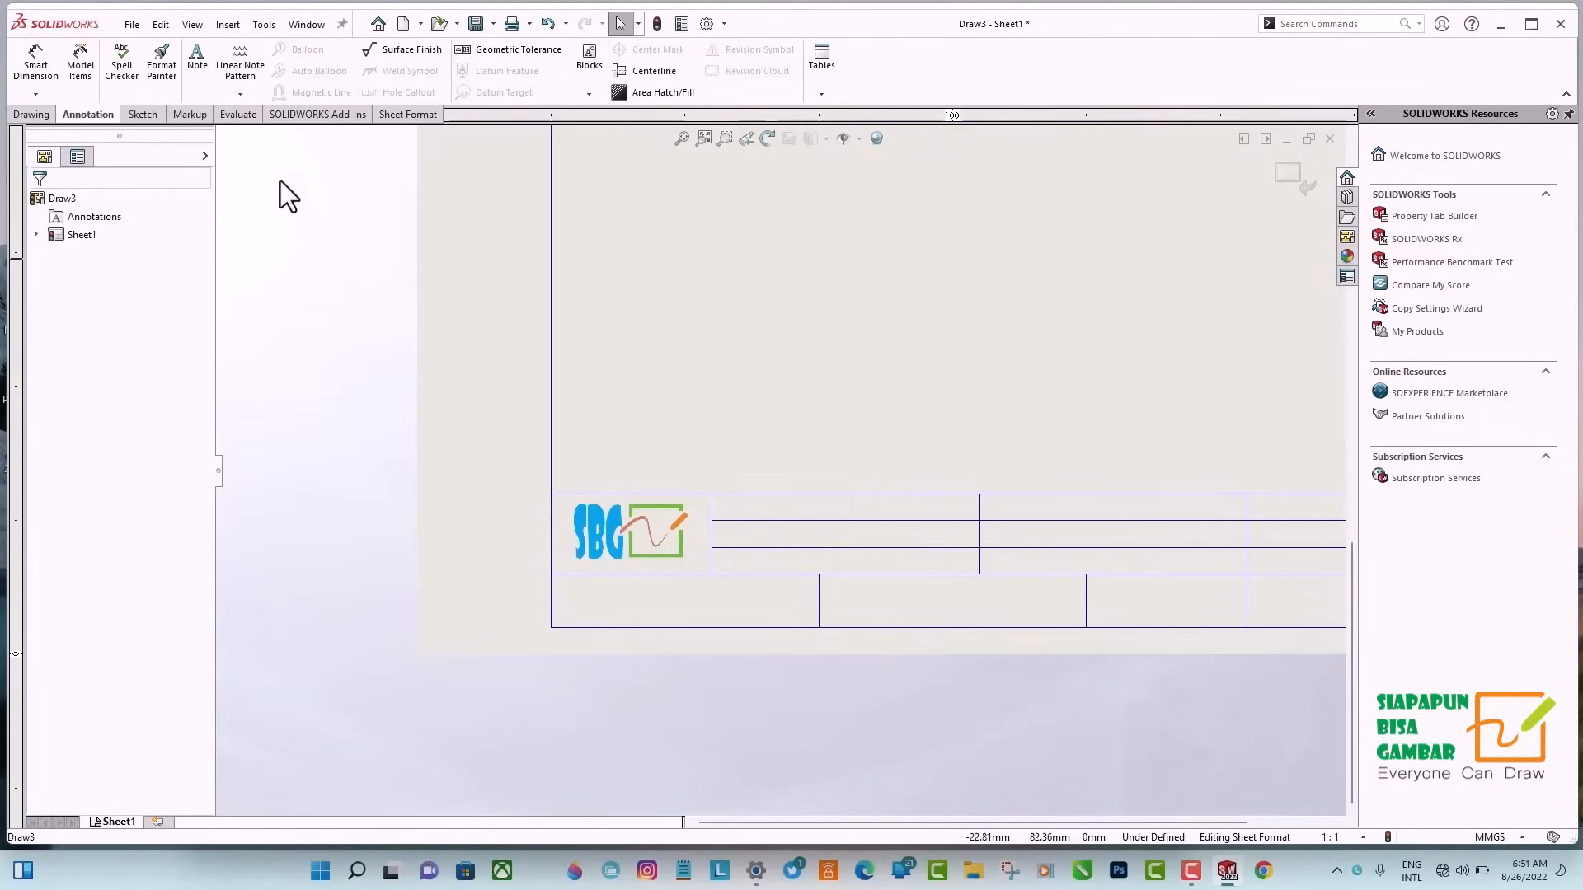
Add a size 8 Century Gothic note "Digambar :" in the top cell beside the logo.
left_click(197, 64)
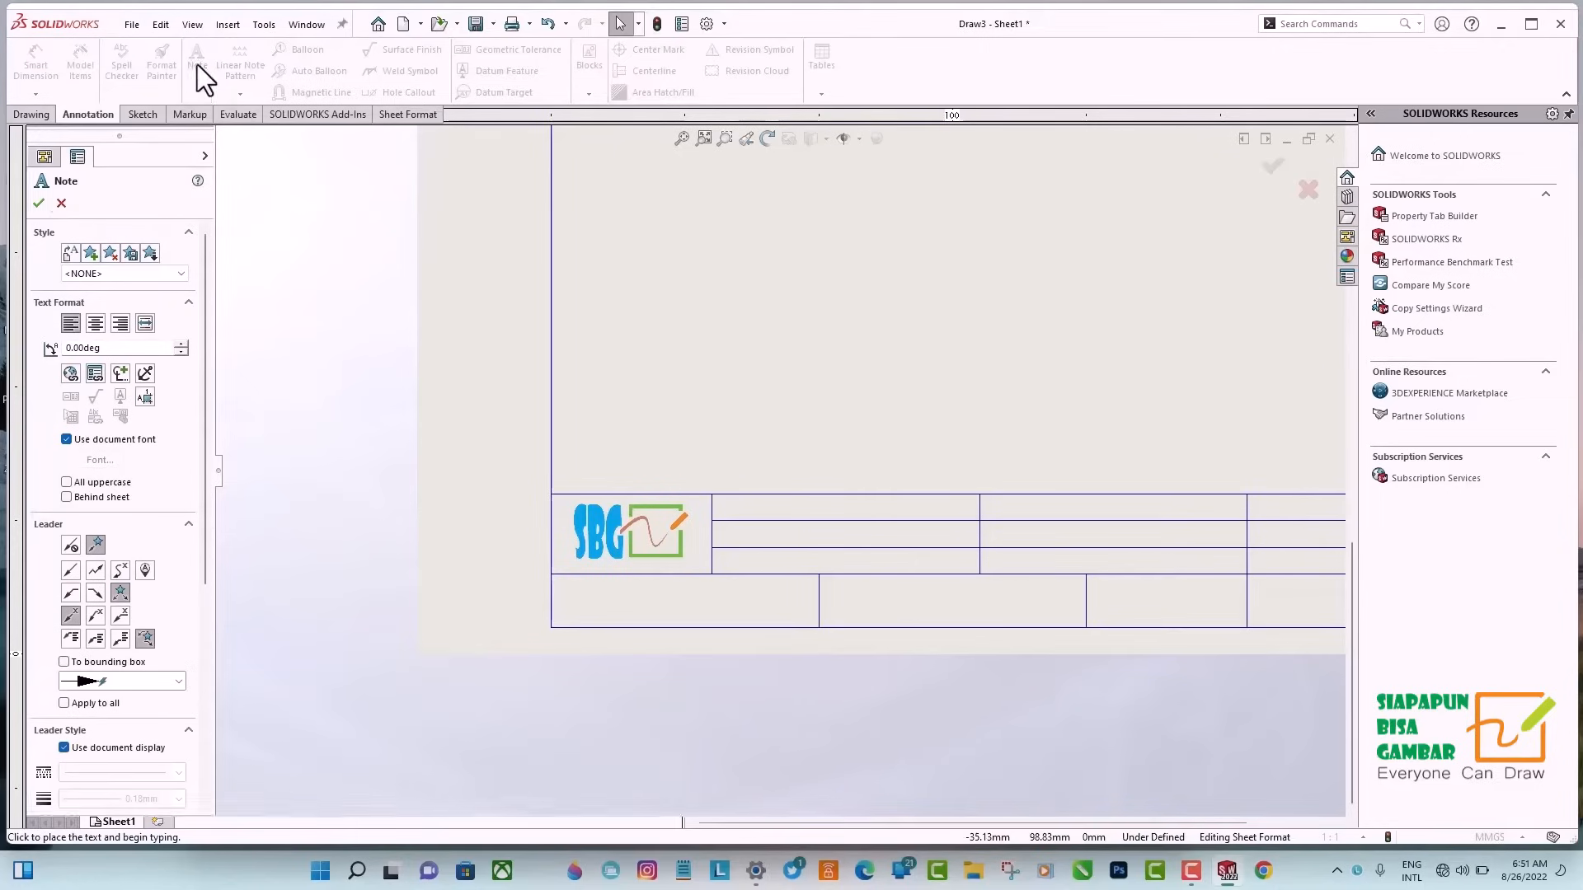
left_click(725, 491)
left_click(724, 498)
left_click(917, 472)
left_click(899, 488)
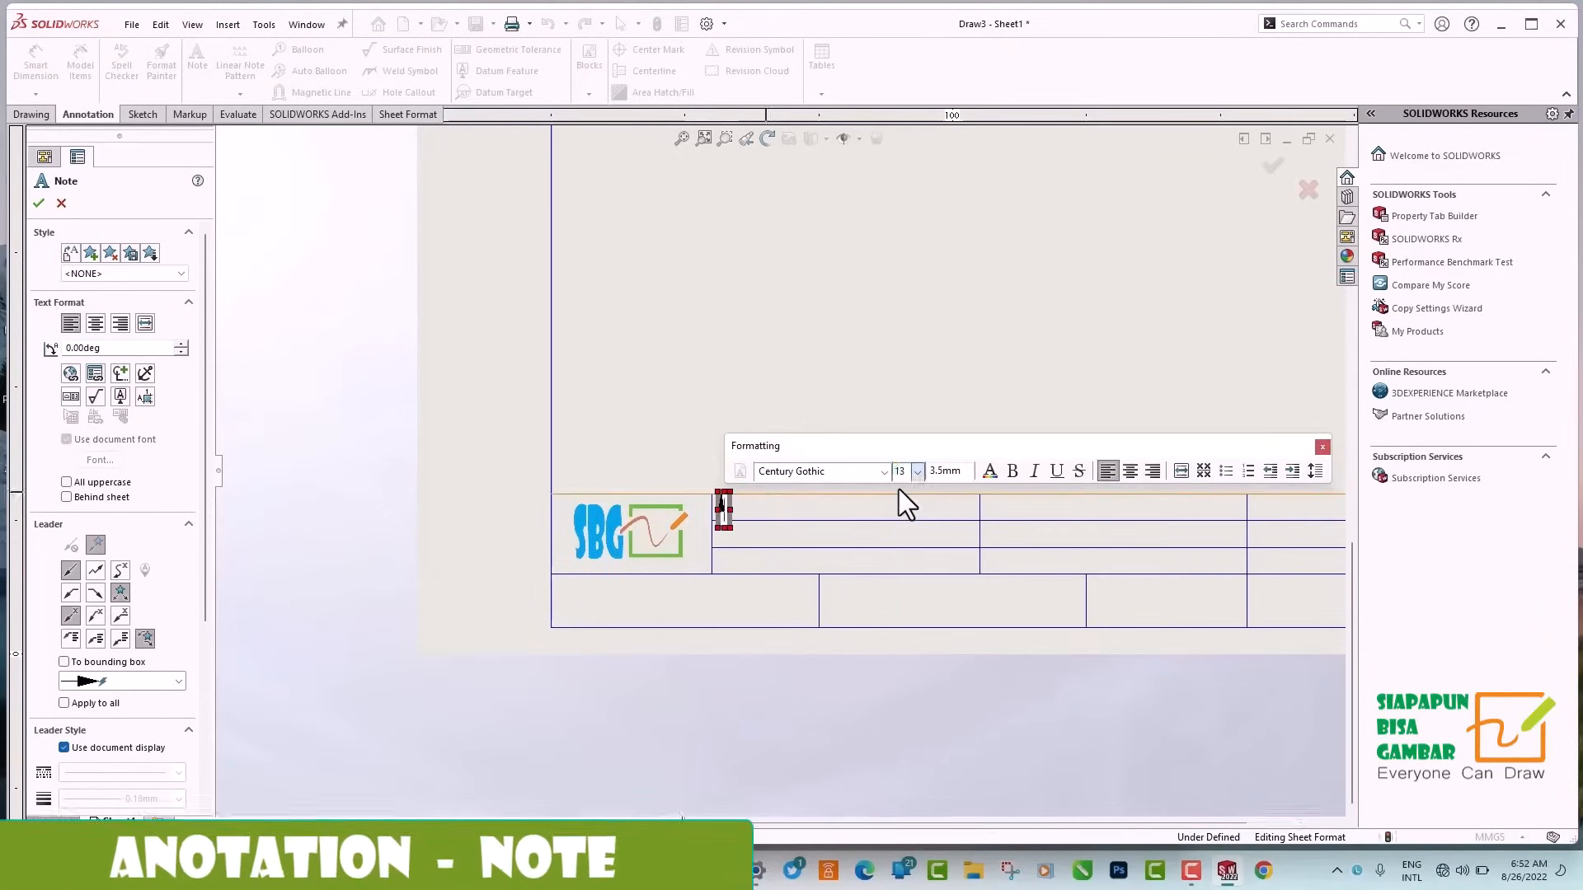
key("Caps_Lock")
type("D")
key("Caps_Lock")
type("igamba")
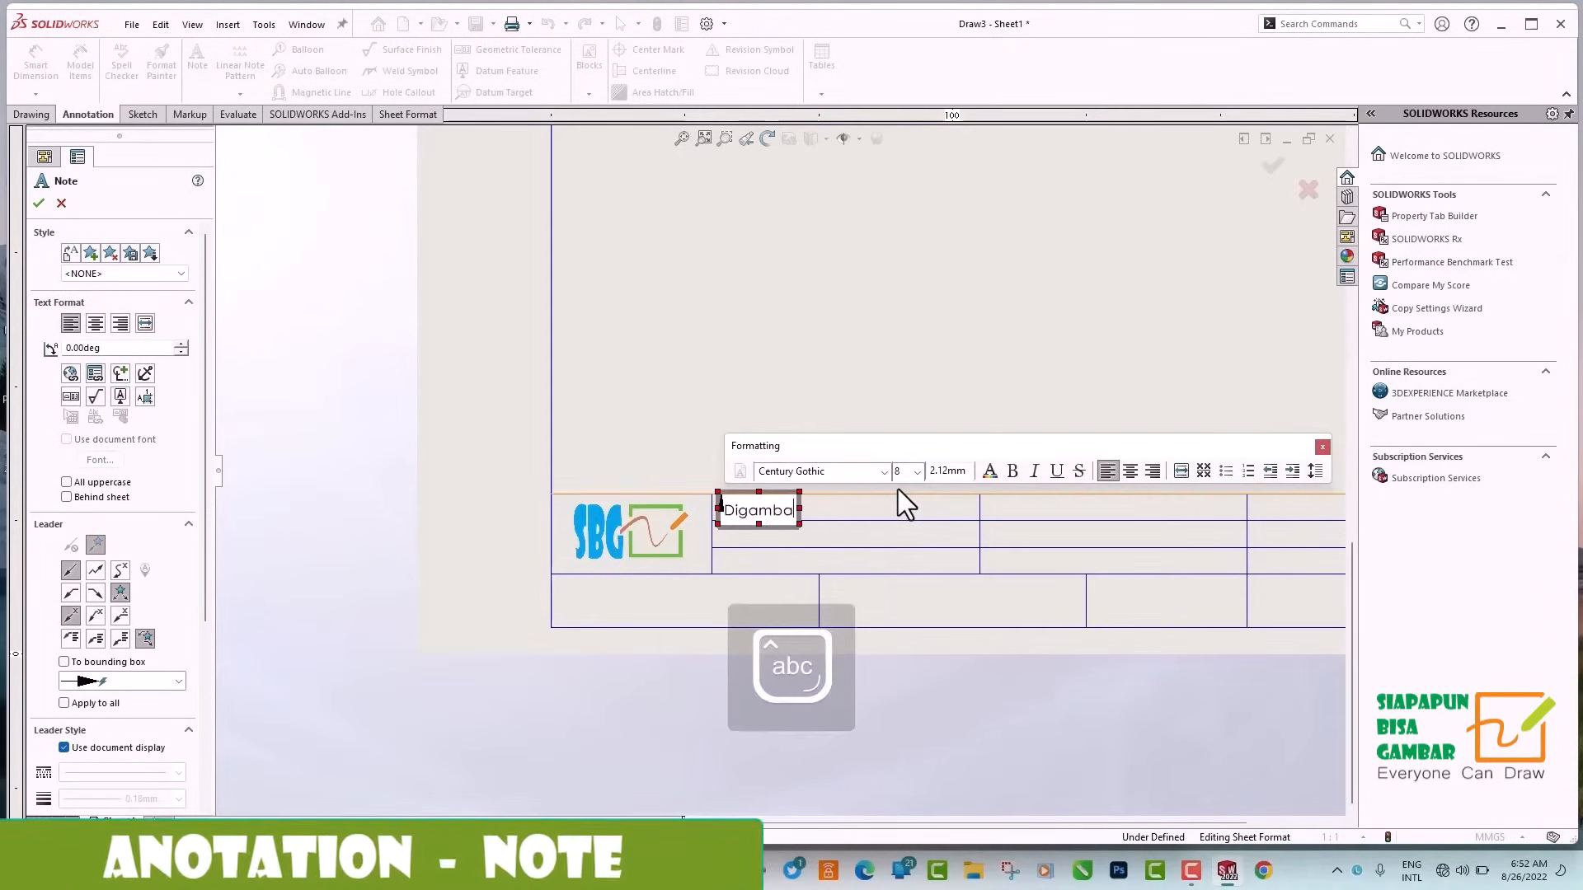
type("r   :")
left_click(923, 503)
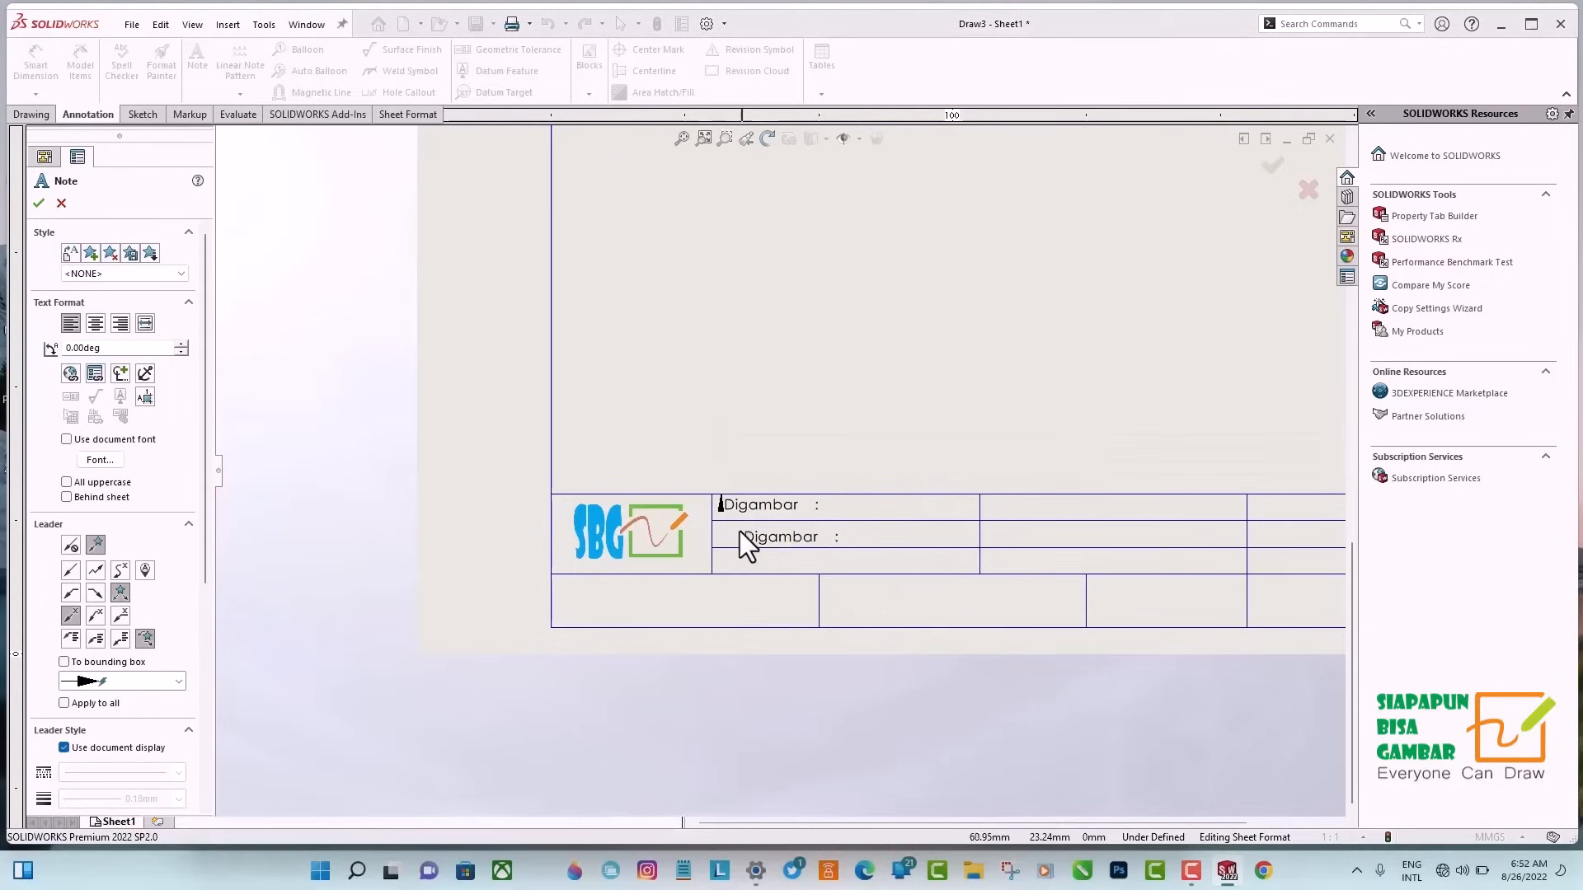
Place copies of the "Digambar :" note in the two cells below it and the middle column's three cells.
left_click(721, 531)
left_click(728, 560)
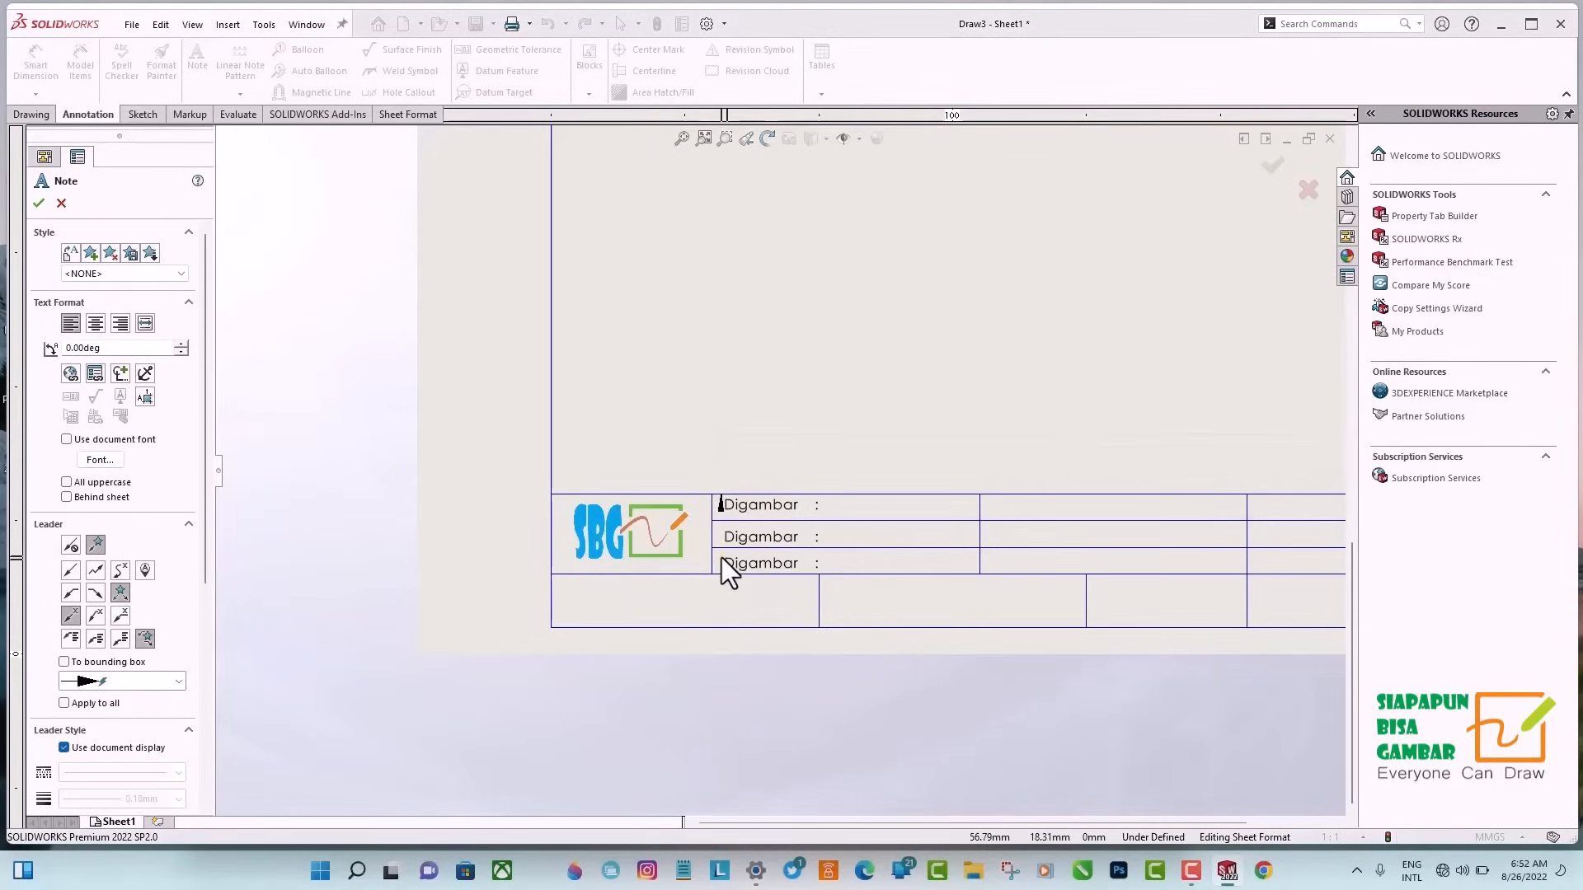
left_click(720, 557)
left_click_drag(1012, 500, 1021, 409)
left_click(992, 503)
left_click(985, 500)
left_click(987, 525)
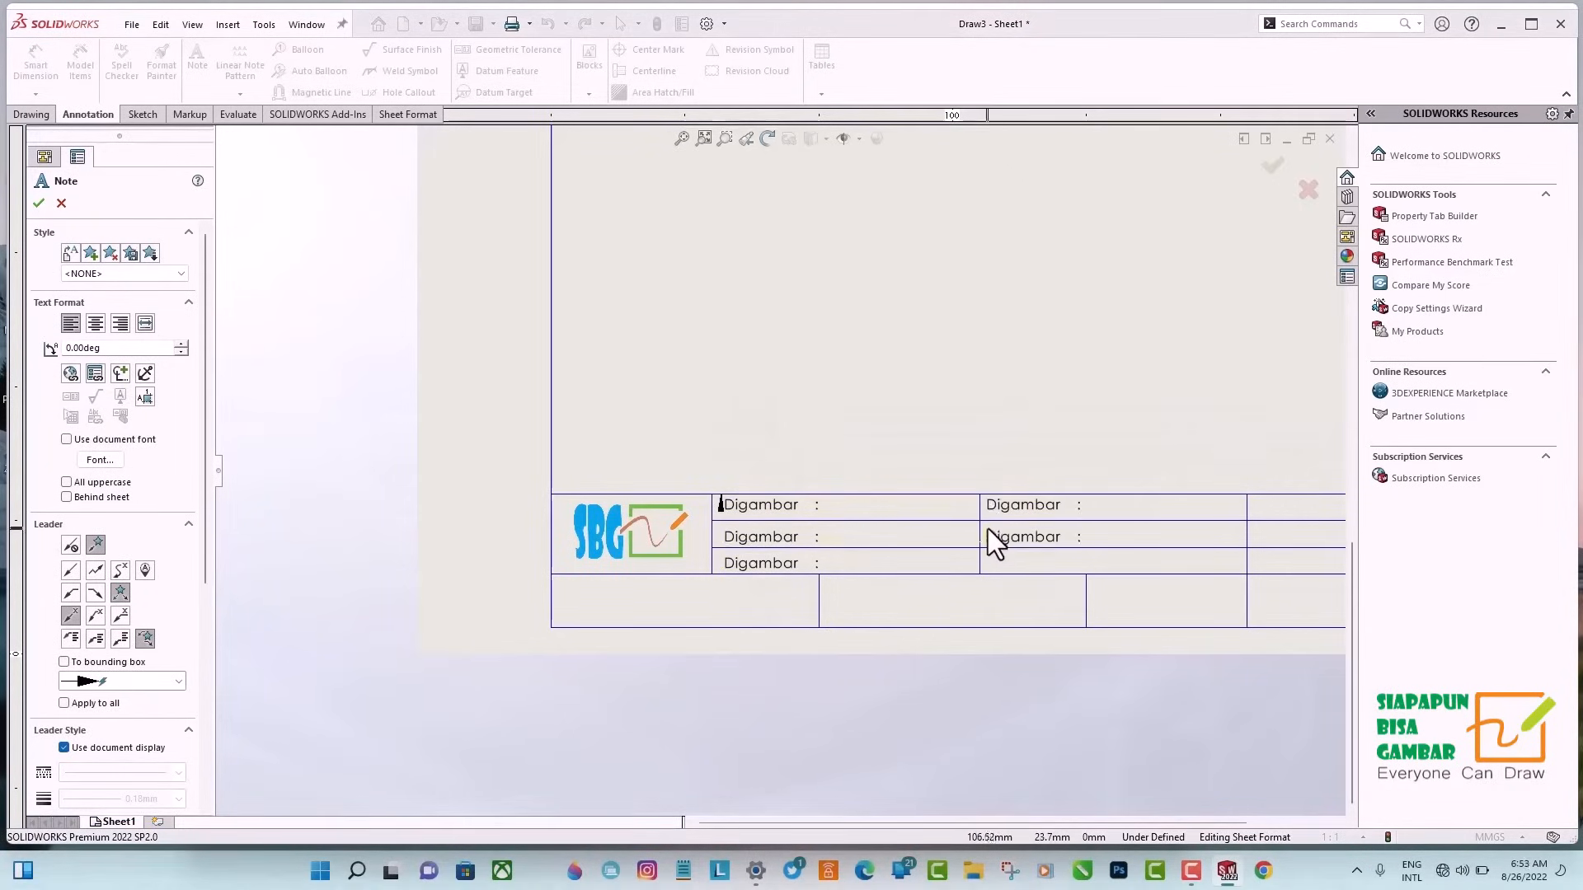
left_click(988, 529)
left_click(988, 559)
left_click(987, 560)
Place copies of the "Digambar :" note in the three upper cells of the title block's right column.
left_click_drag(1284, 506, 1283, 387)
left_click(1268, 506)
left_click(1258, 499)
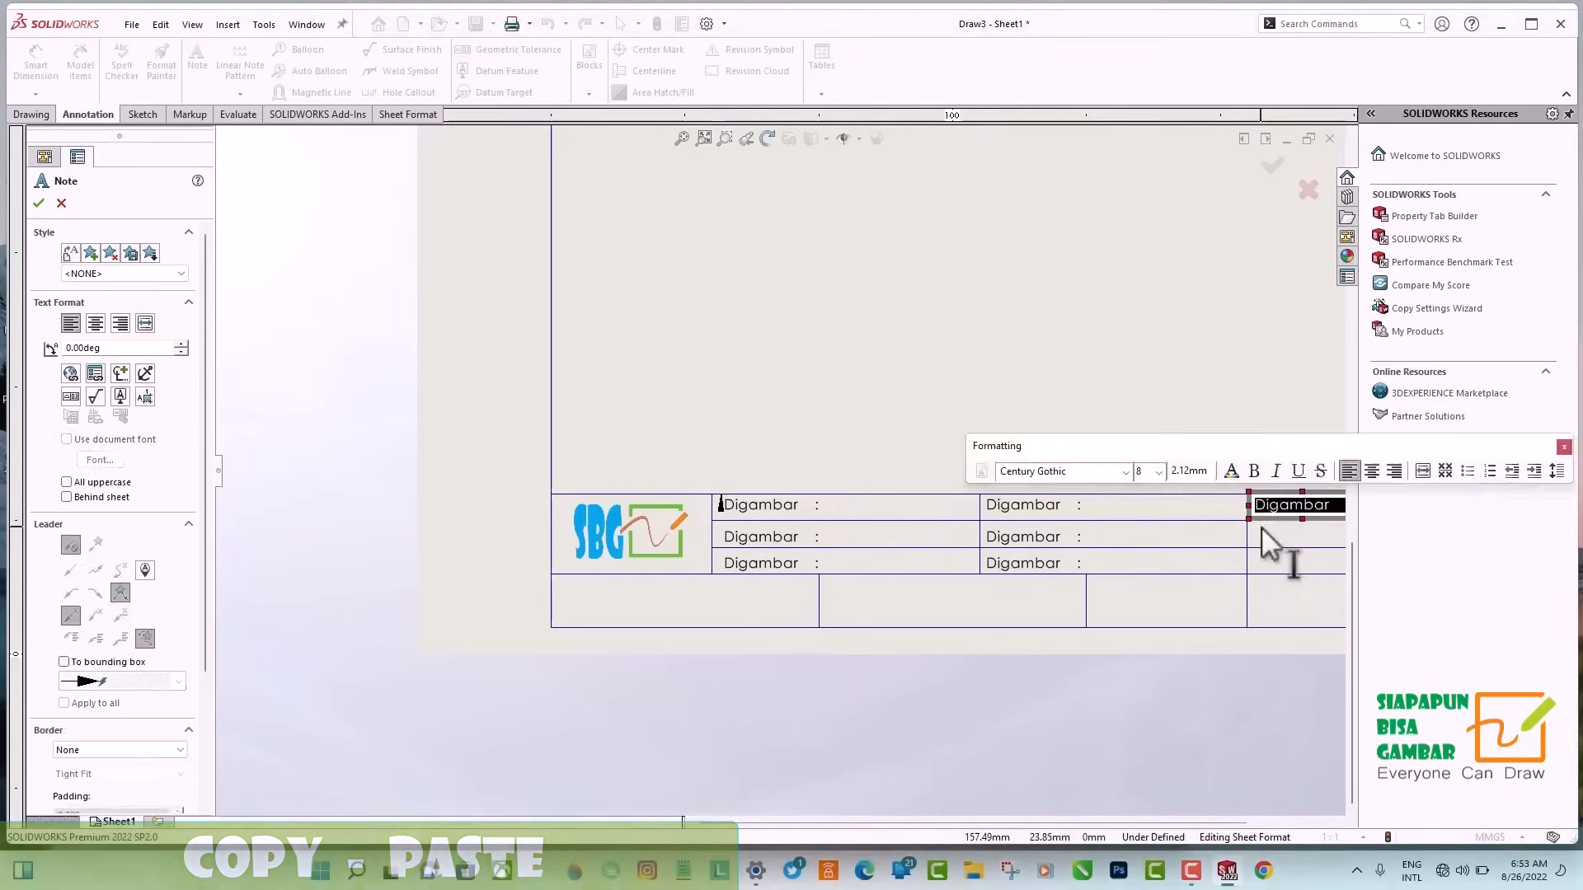
left_click(1259, 533)
left_click(1257, 531)
left_click(1261, 559)
Place "Digambar :" copies in the bottom row's first, second and fourth cells, and delete the stray copy above the title block.
left_click(635, 582)
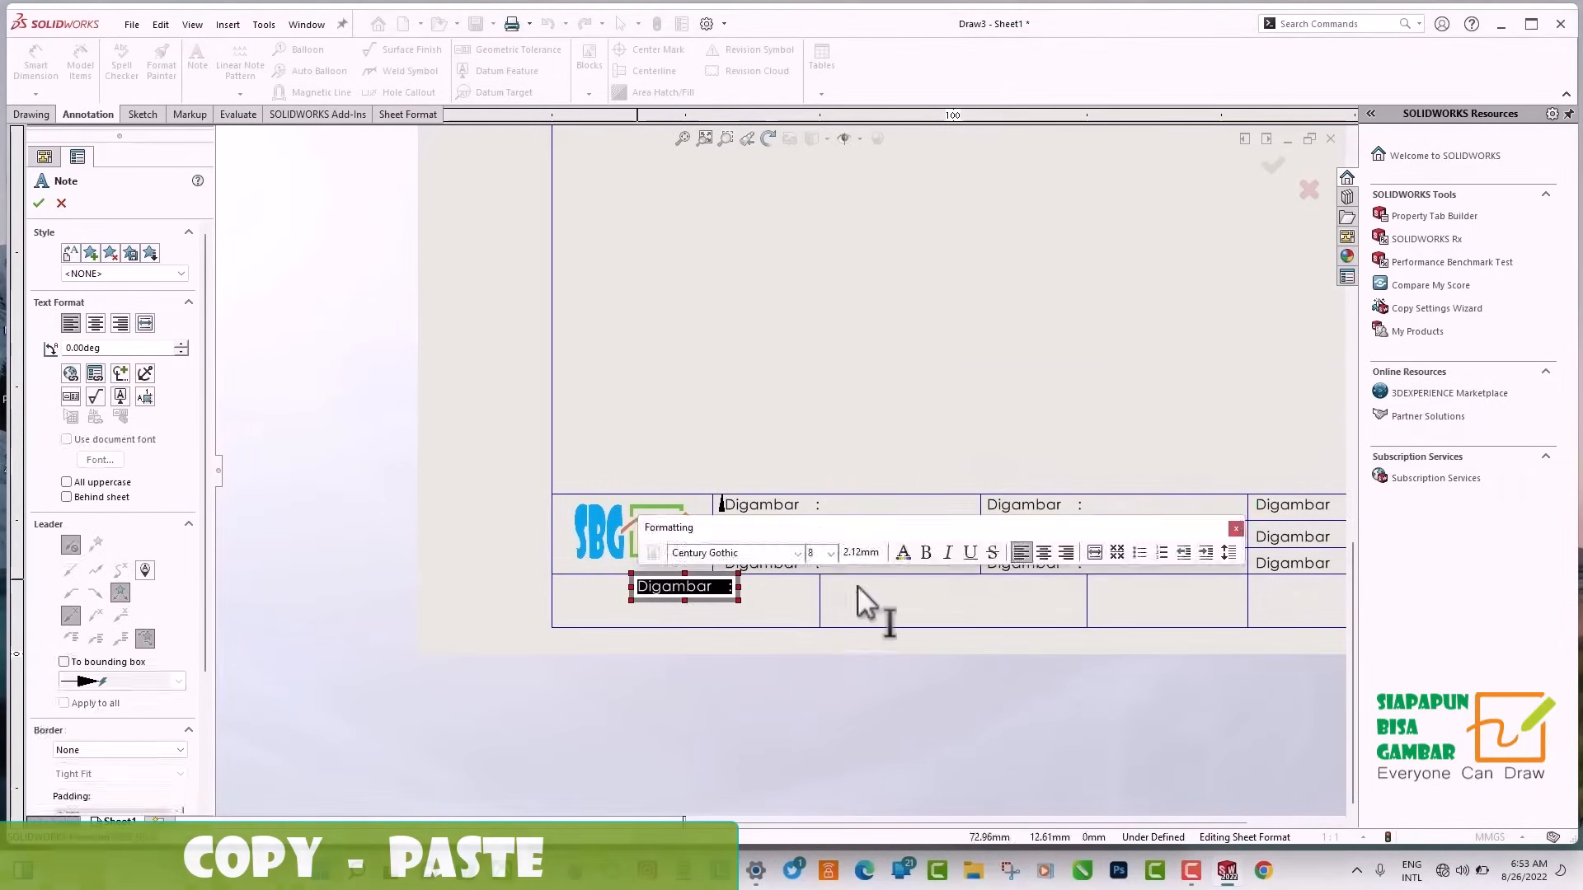
left_click(903, 581)
scroll(1226, 611, "down", 1)
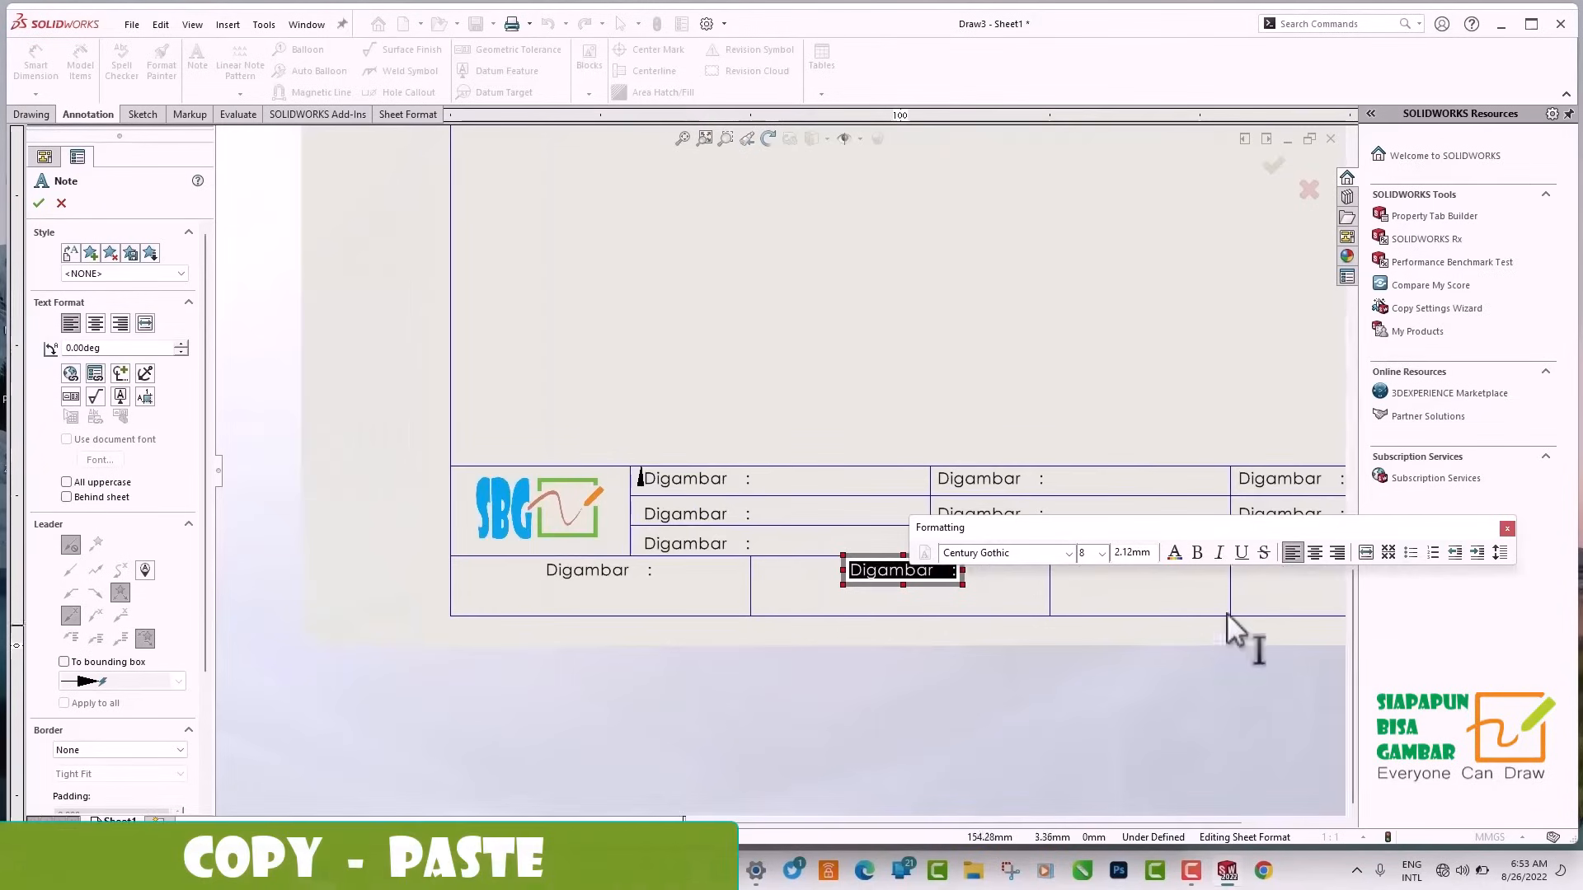
left_click_drag(1227, 528, 1060, 368)
scroll(1237, 548, "up", 2)
scroll(884, 534, "down", 2)
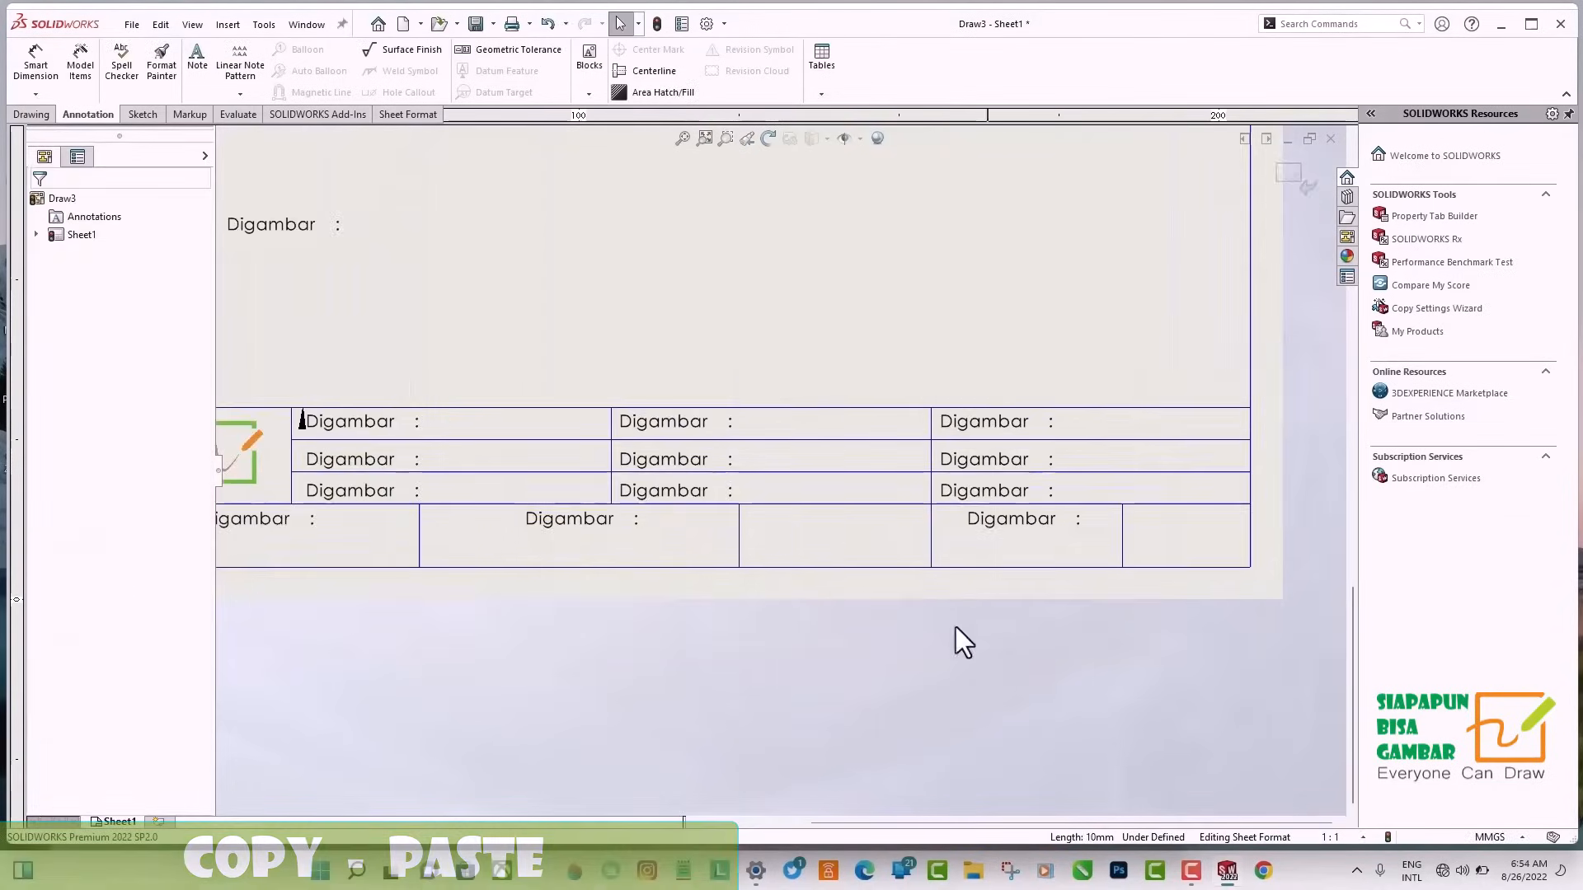
scroll(766, 461, "up", 3)
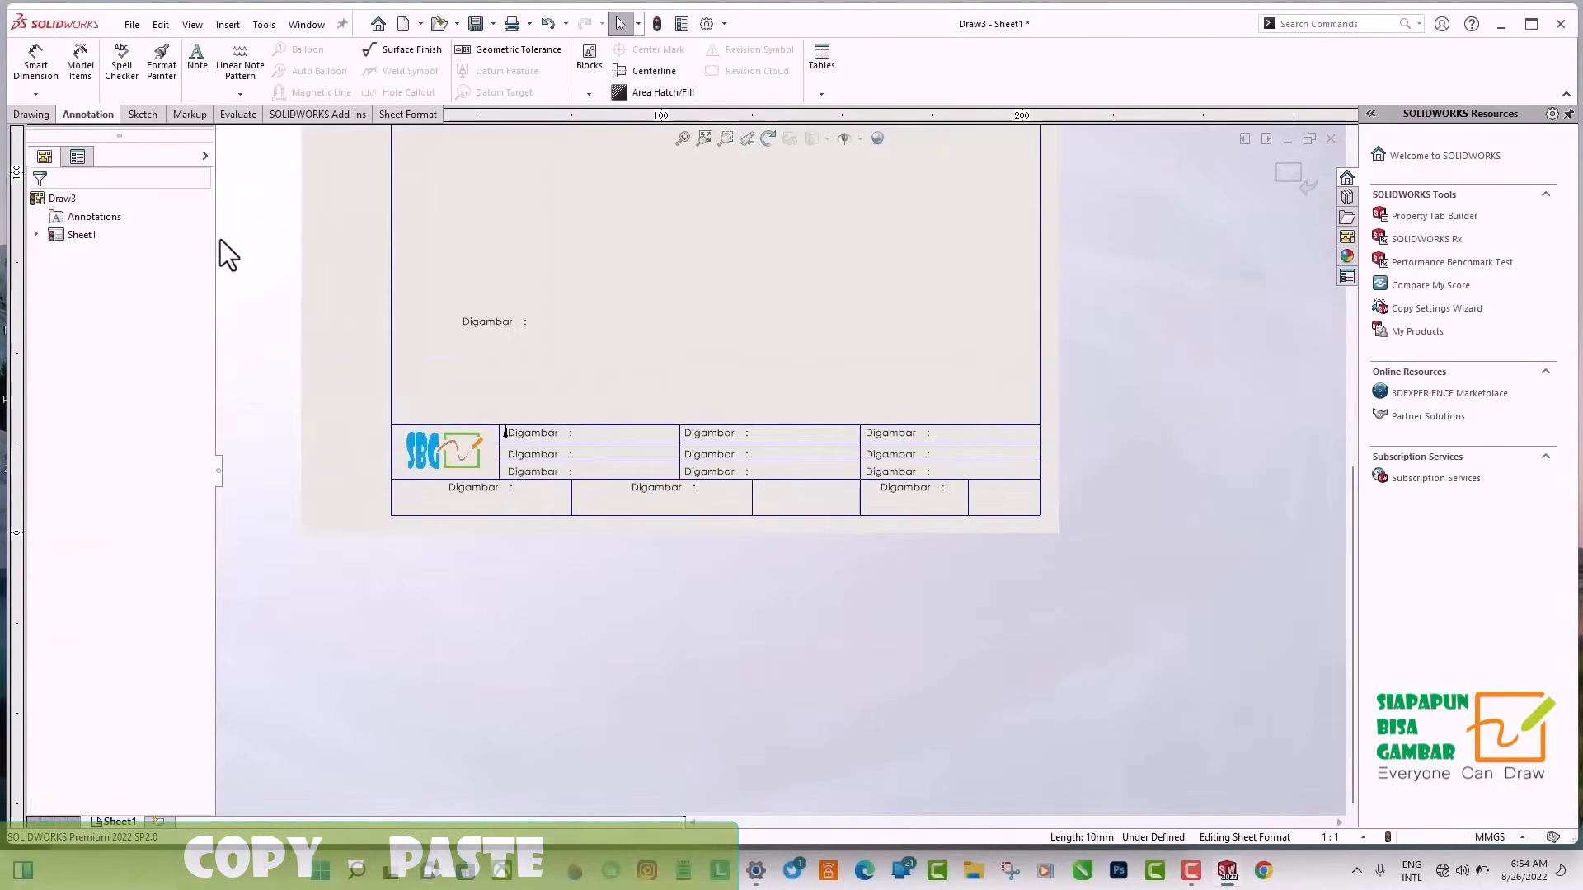
scroll(250, 92, "down", 2)
scroll(284, 206, "up", 1)
key("Delete")
scroll(784, 473, "up", 3)
scroll(948, 278, "down", 2)
Add a size 24 note "A4" in the last cell of the title block's bottom row.
left_click(87, 115)
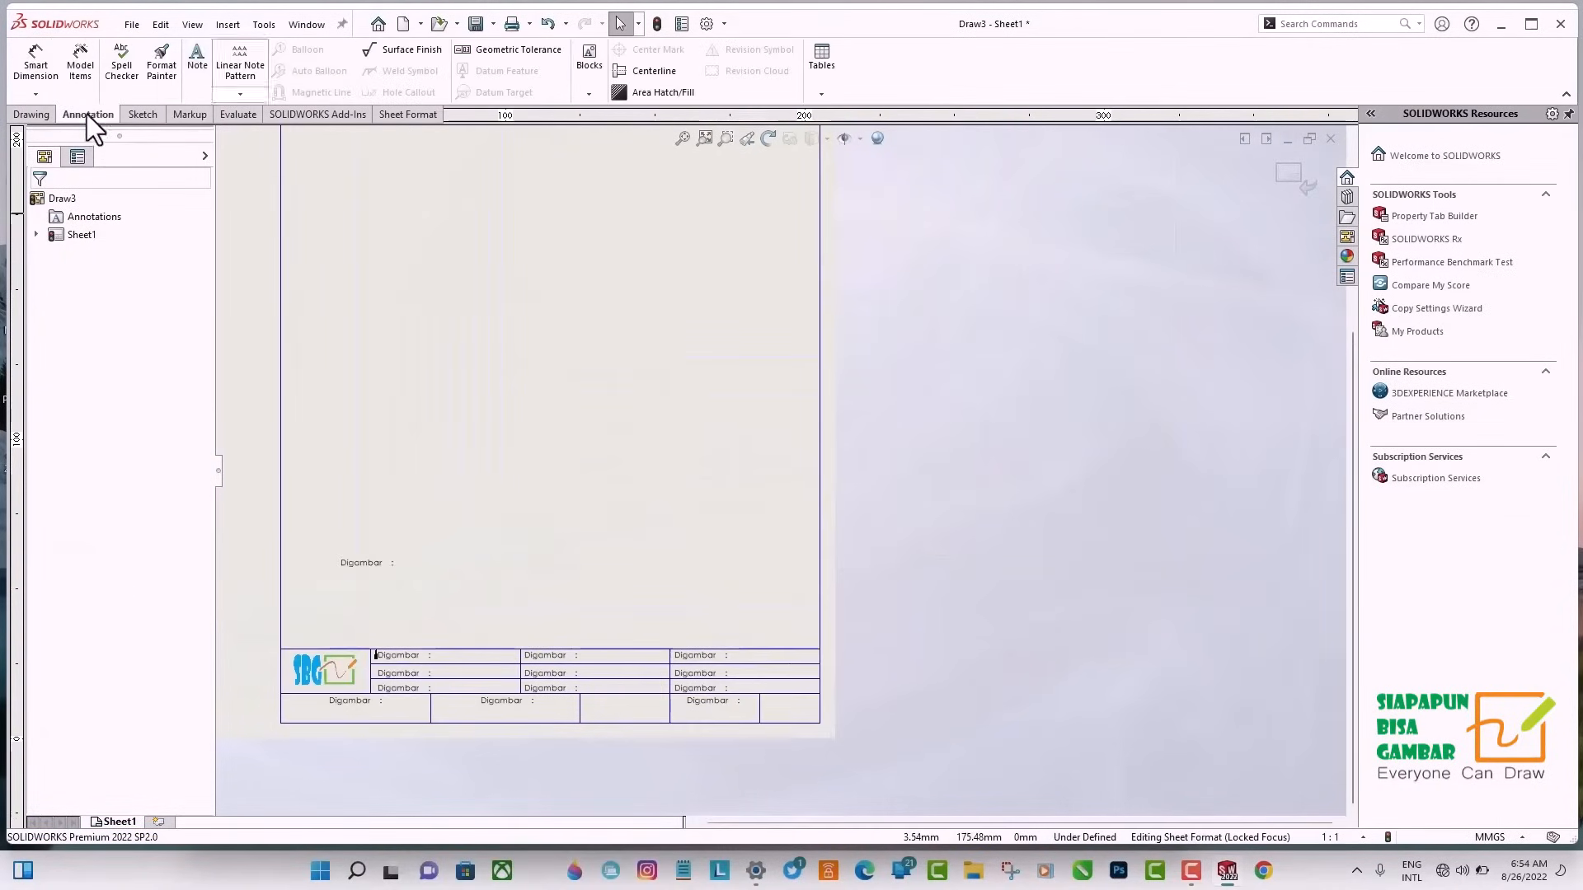
left_click(197, 58)
left_click(788, 705)
left_click(967, 678)
left_click(956, 819)
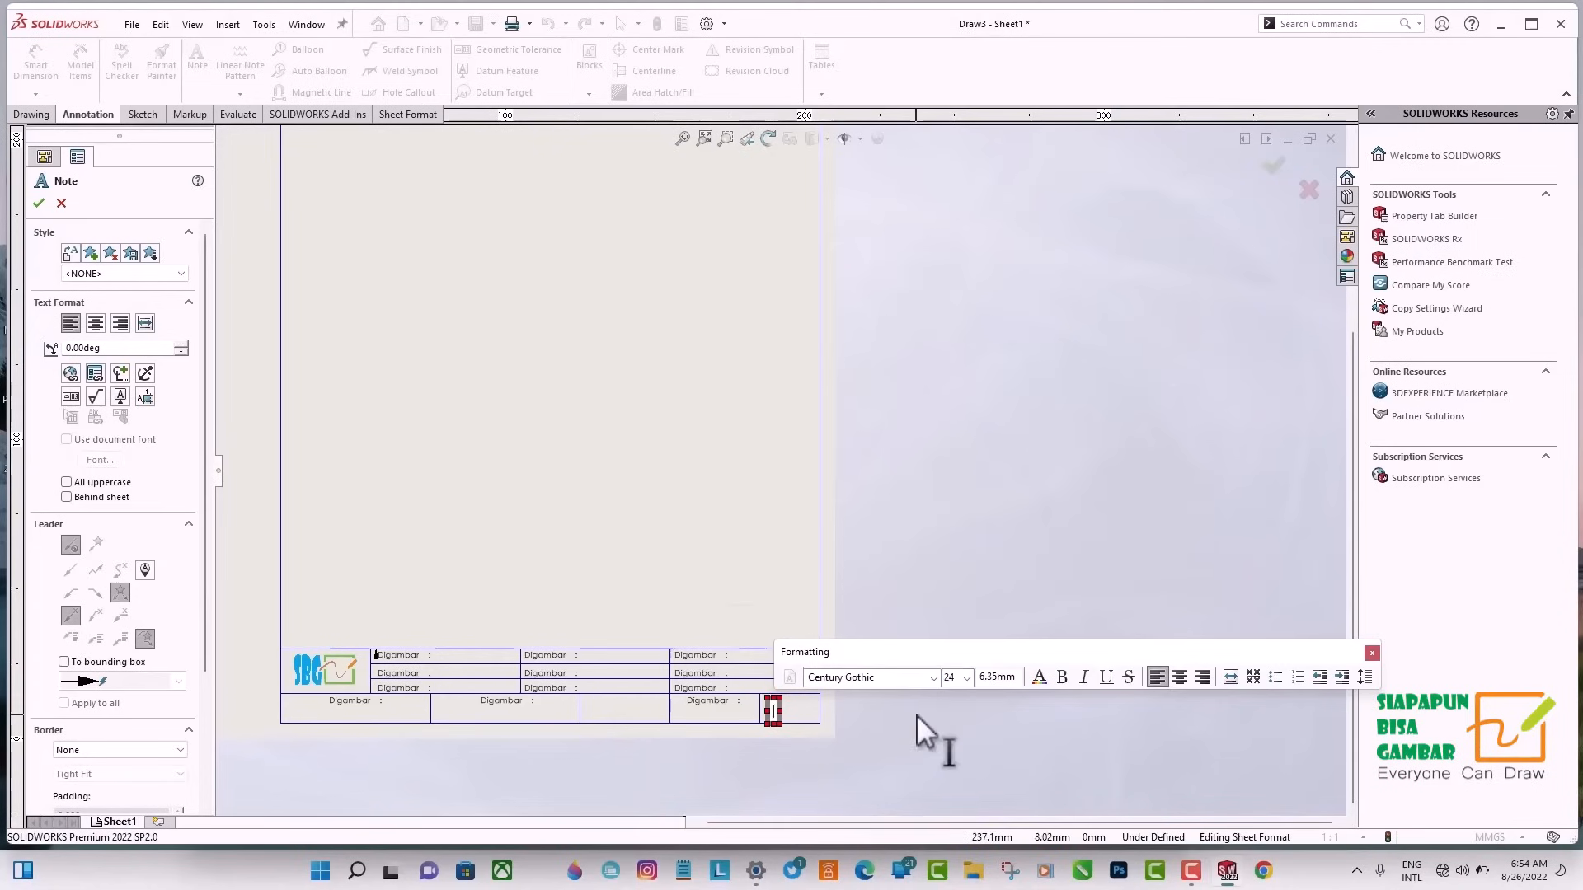
type("A4")
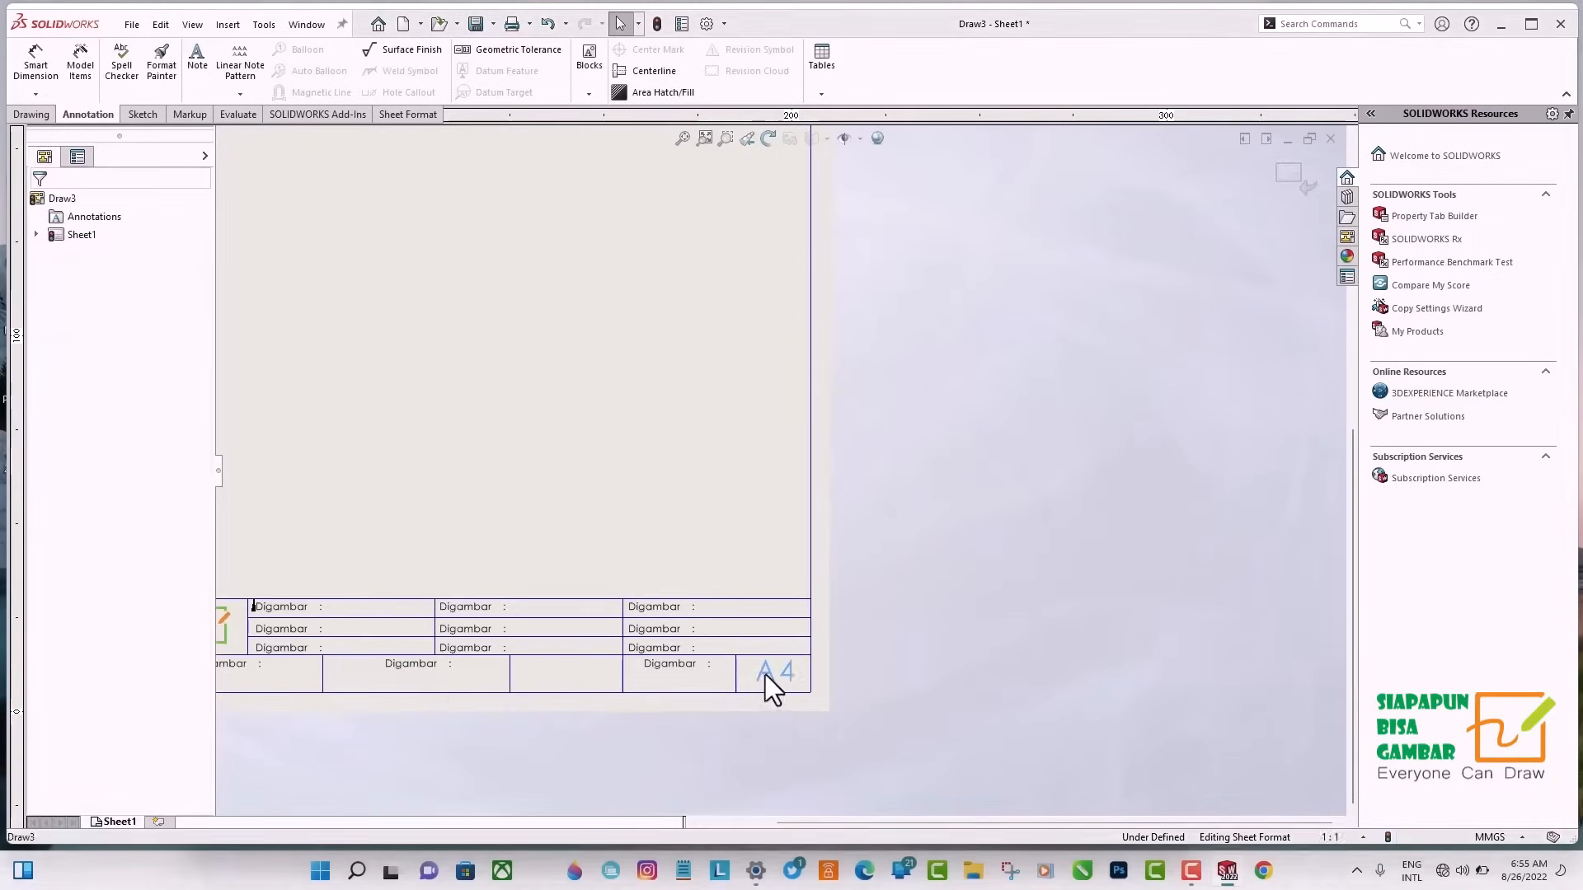
left_click(766, 675)
scroll(767, 494, "up", 1)
left_click(270, 403)
Change the second and third notes beside the logo to "Diperiksa :" and "Disetujui :".
scroll(272, 610, "down", 7)
left_click(852, 556)
double_click(852, 555)
type("D")
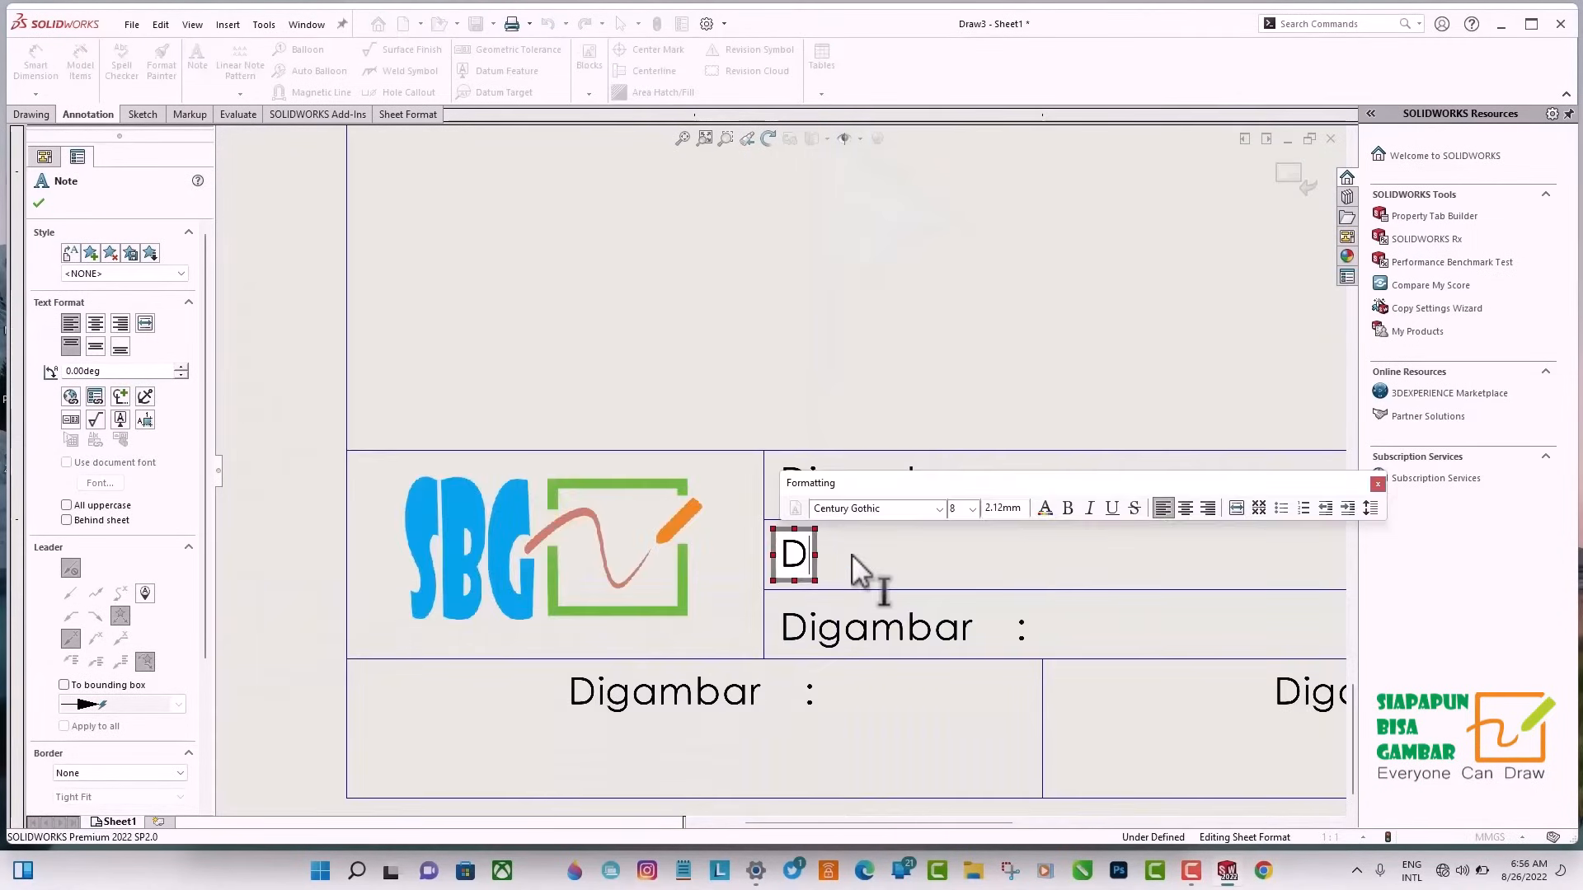
type("iperiksa      :")
left_click(846, 631)
double_click(846, 631)
type("Disetujui       :")
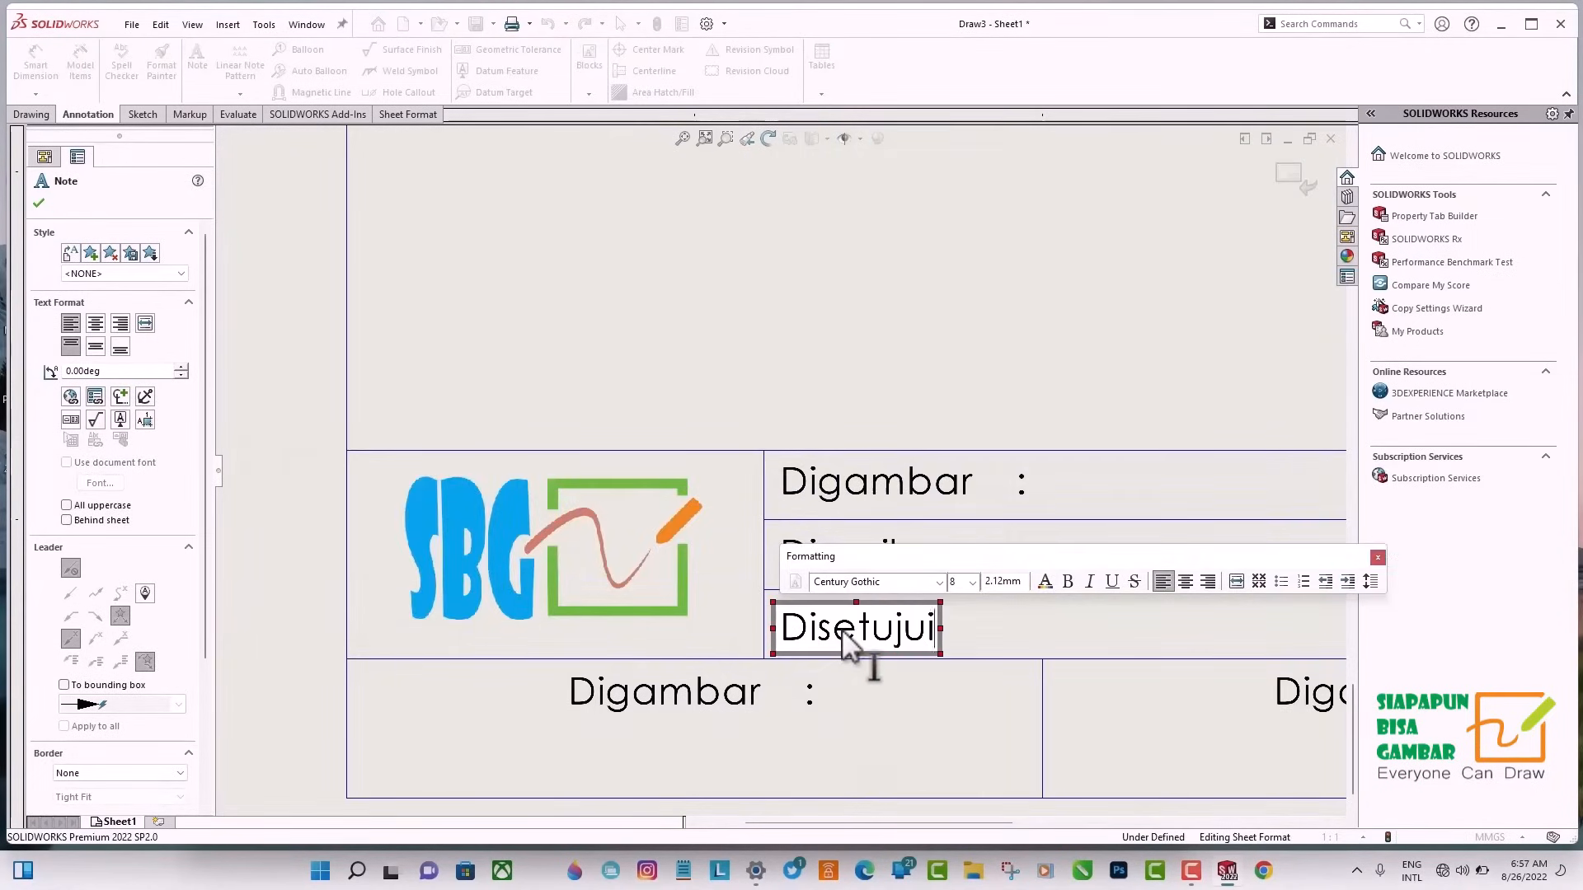
left_click(1060, 672)
Change the middle column's three notes to "Skala :", "Material :" and "Berat :".
scroll(1160, 551, "up", 2)
middle_click_drag(1161, 551, 719, 527)
double_click(887, 453)
type("Skala")
left_click(919, 512)
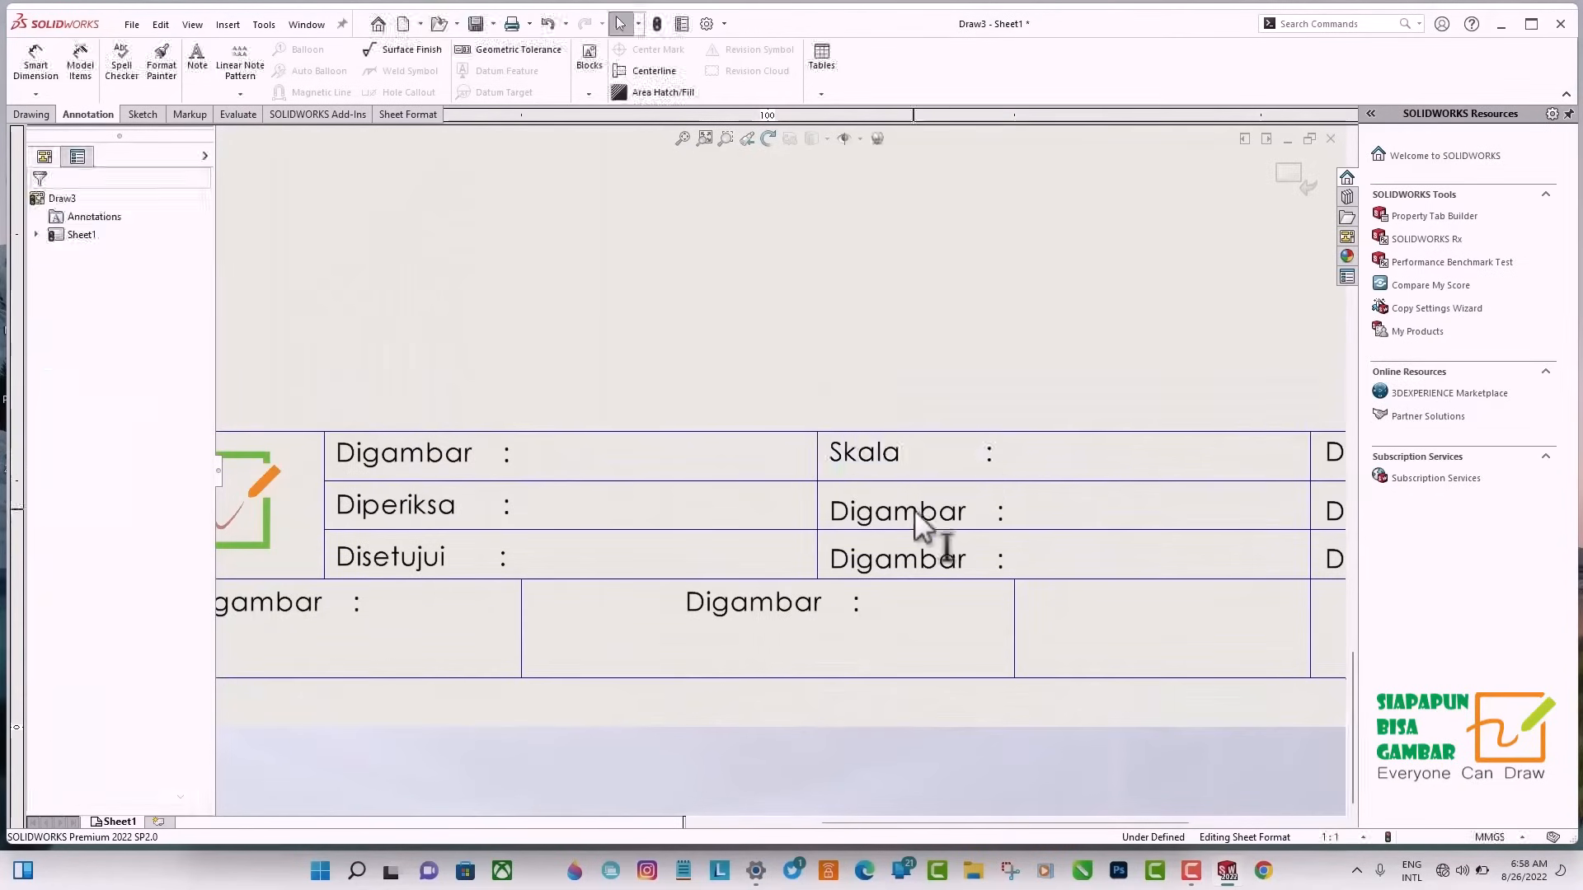
double_click(919, 512)
type("Material")
left_click(932, 561)
double_click(931, 561)
type("Berat          :")
Change the right column's top note to "No Gambar :".
left_click(1131, 477)
middle_click_drag(1130, 477, 793, 489)
double_click(1126, 470)
key("BackSpace")
key("BackSpace")
key("BackSpace")
key("BackSpace")
key("BackSpace")
key("BackSpace")
key("BackSpace")
key("BackSpace")
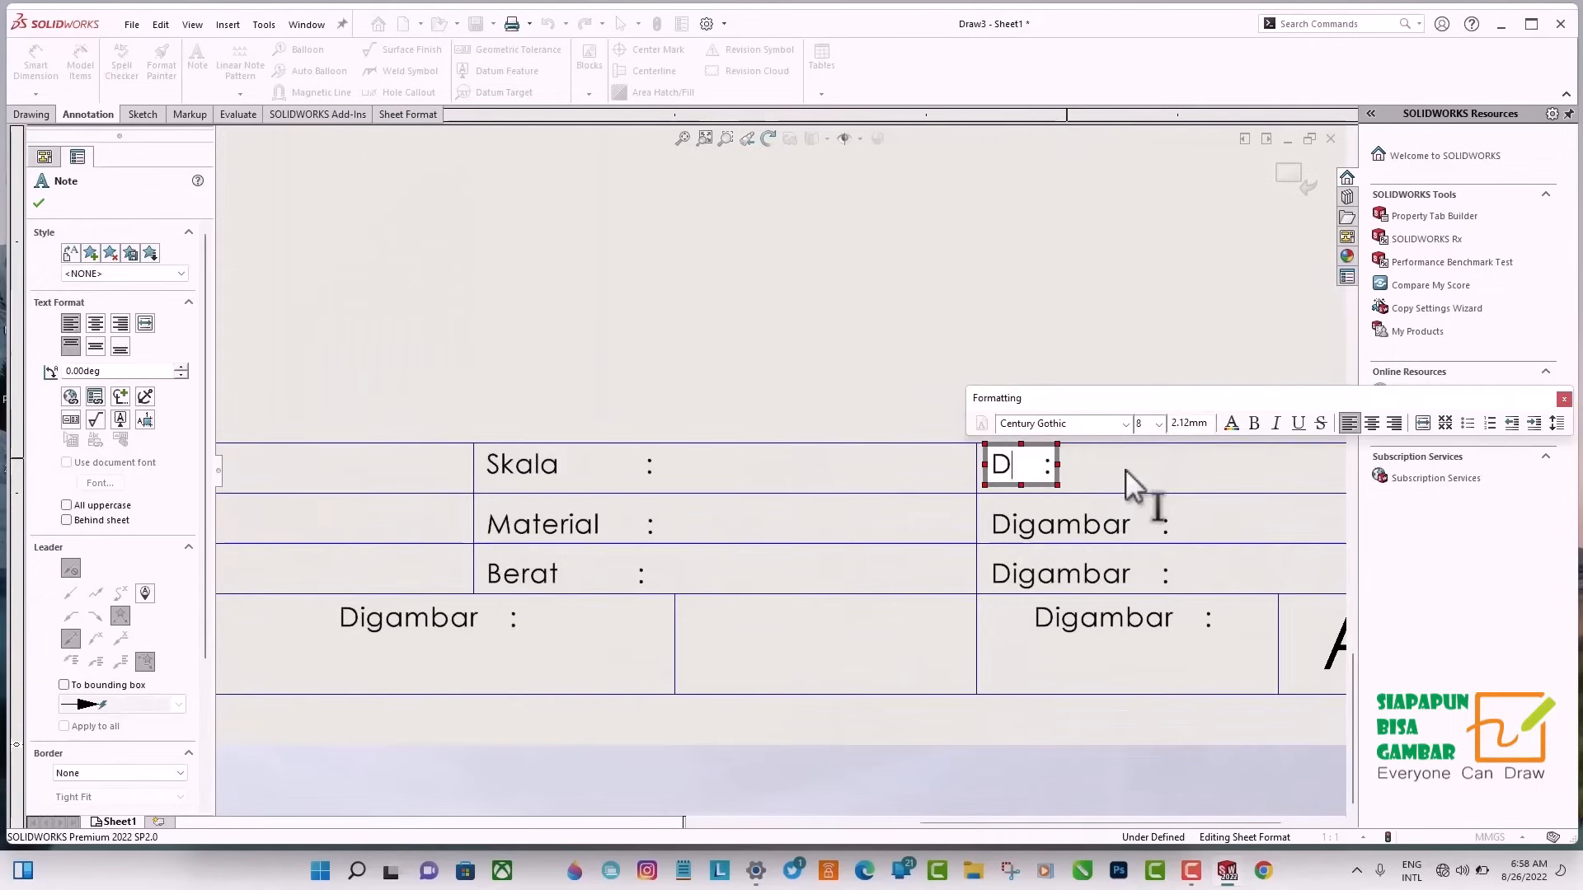
type("No Gambar")
key("Delete")
key("Delete")
key("Delete")
left_click(1041, 526)
Change the right column's three notes to "No Part :", "QTY :" and "Harga :".
double_click(1156, 468)
key("BackSpace")
key("BackSpace")
key("BackSpace")
key("BackSpace")
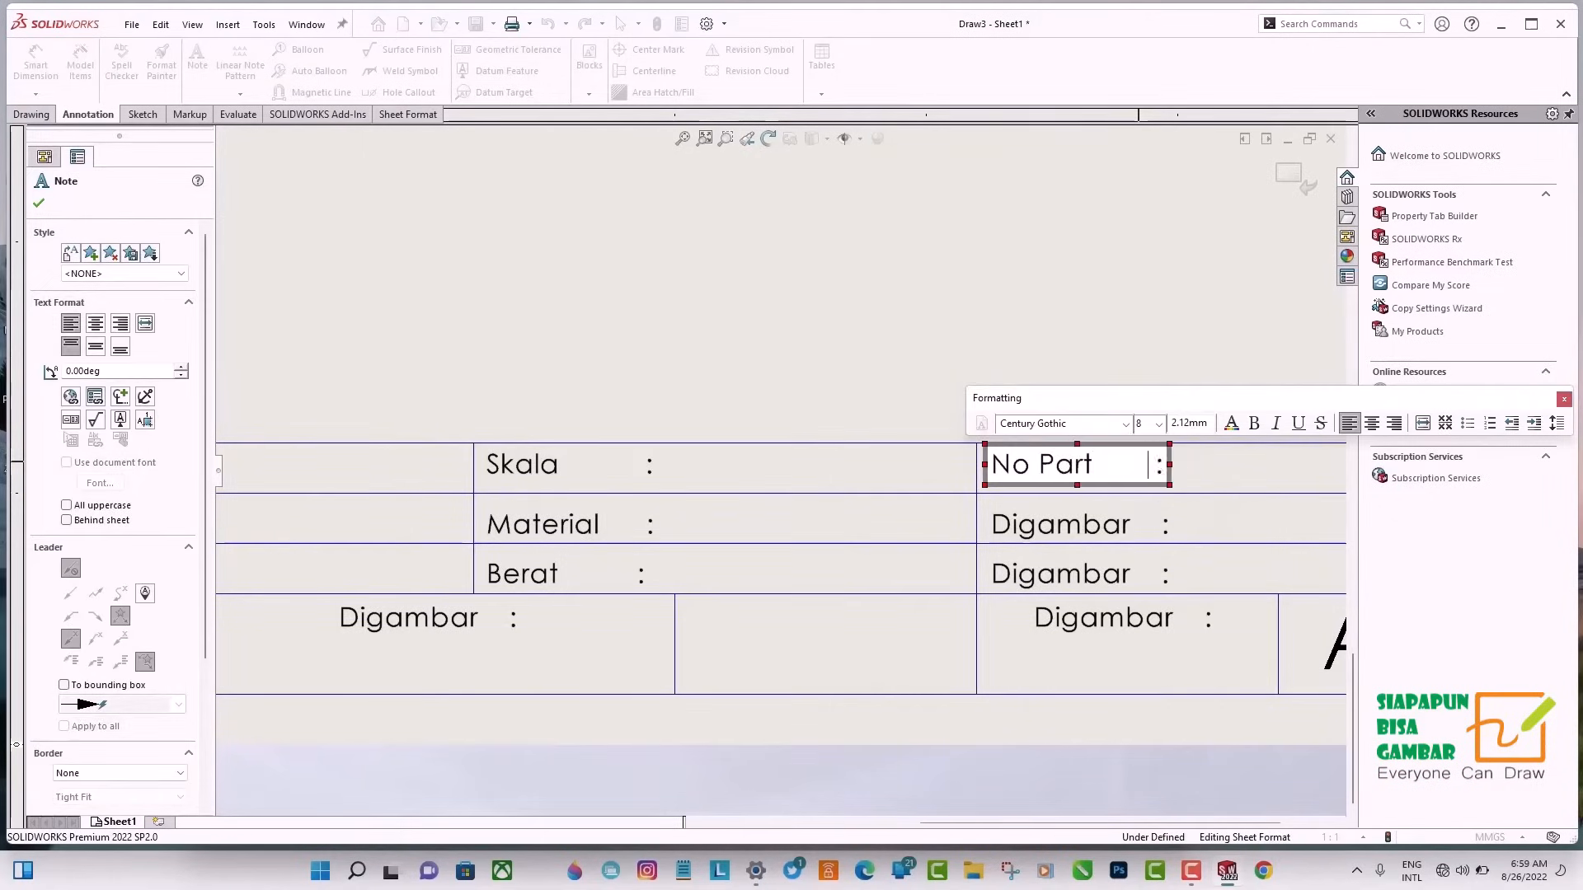
left_click(1076, 518)
double_click(1076, 518)
type("QTY             :")
double_click(1132, 571)
type("Harga         :")
Change the note beside the A4 cell in the bottom row to "No Gambar :".
left_click(1090, 621)
double_click(1085, 620)
type("No Gamab")
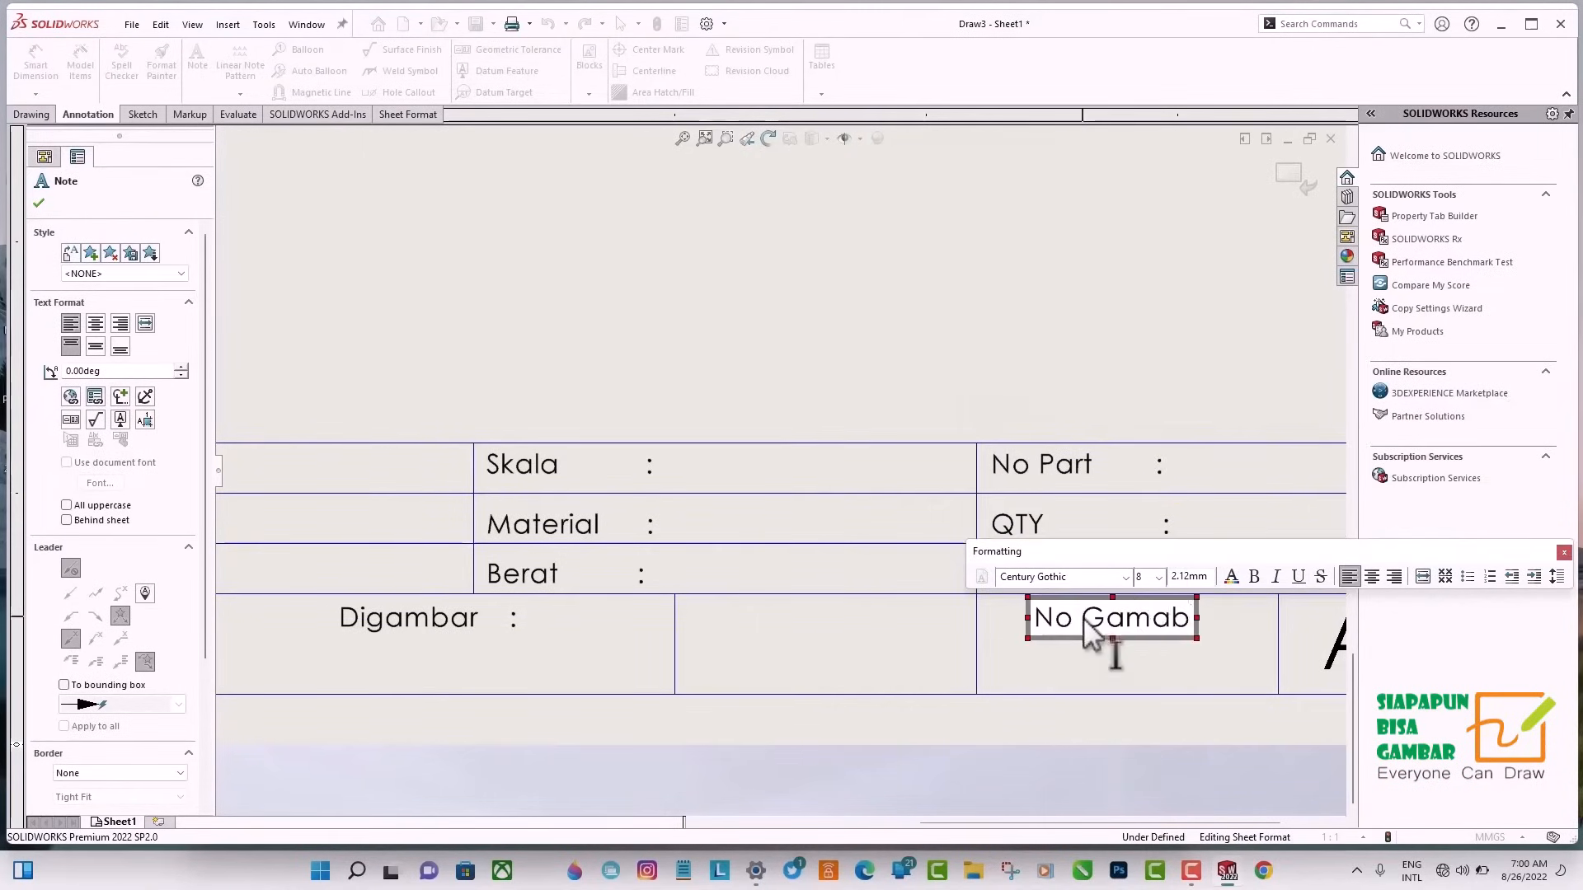
key("BackSpace")
key("BackSpace")
type("bar :")
Change the bottom row's second note to "Nama Part :" and its first note to "Instansi :".
double_click(379, 619)
type("Nama Part :")
middle_click_drag(494, 651, 1023, 594)
double_click(540, 524)
type("Instansi :")
scroll(577, 627, "up", 4)
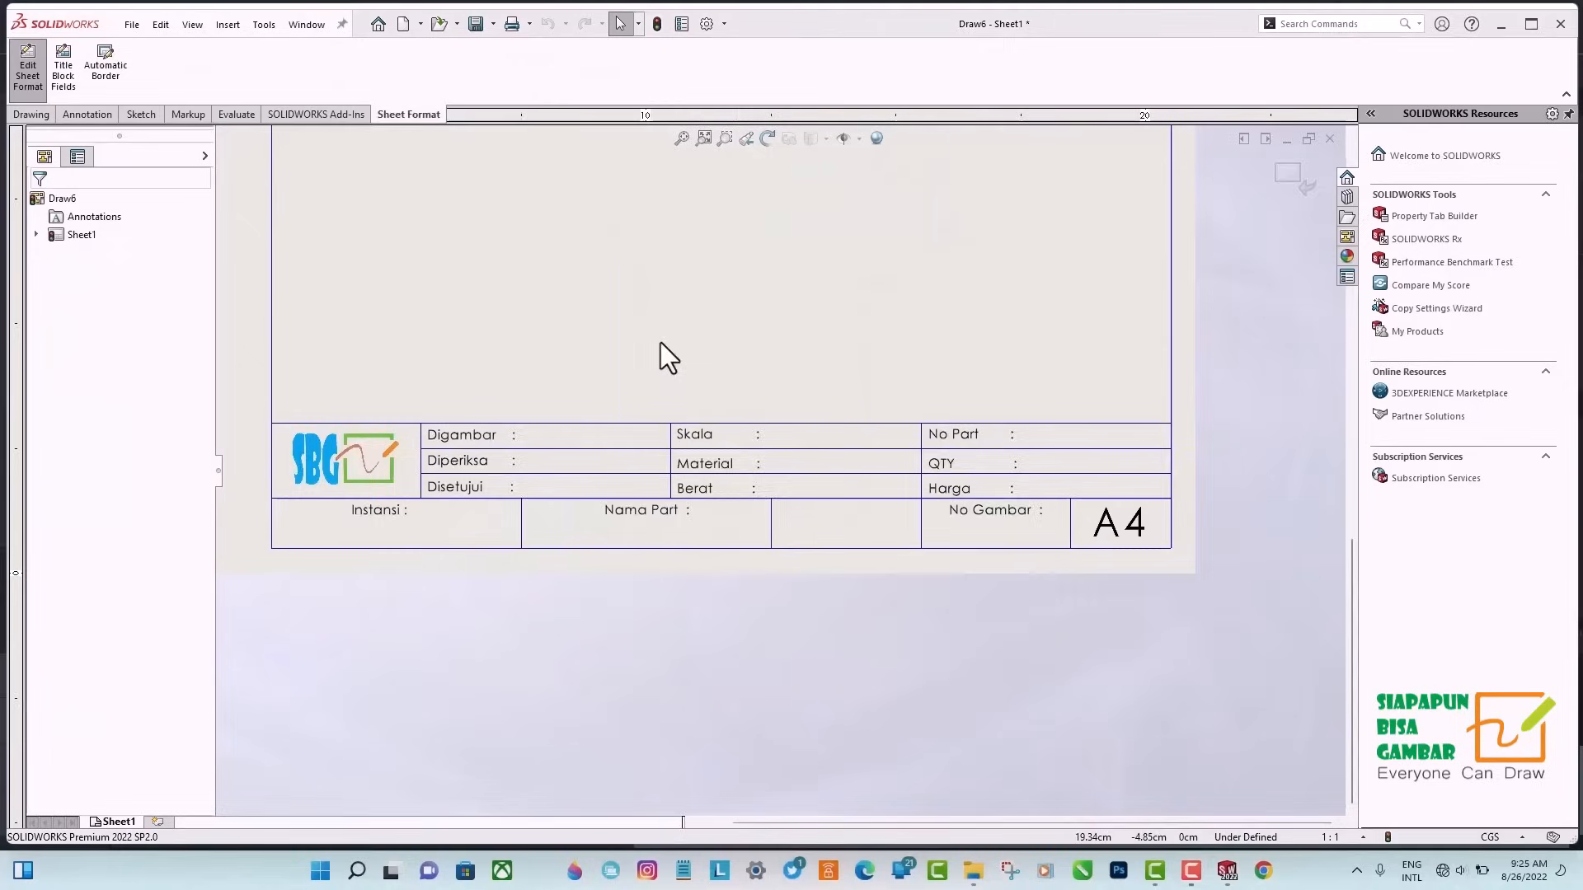
scroll(806, 488, "up", 3)
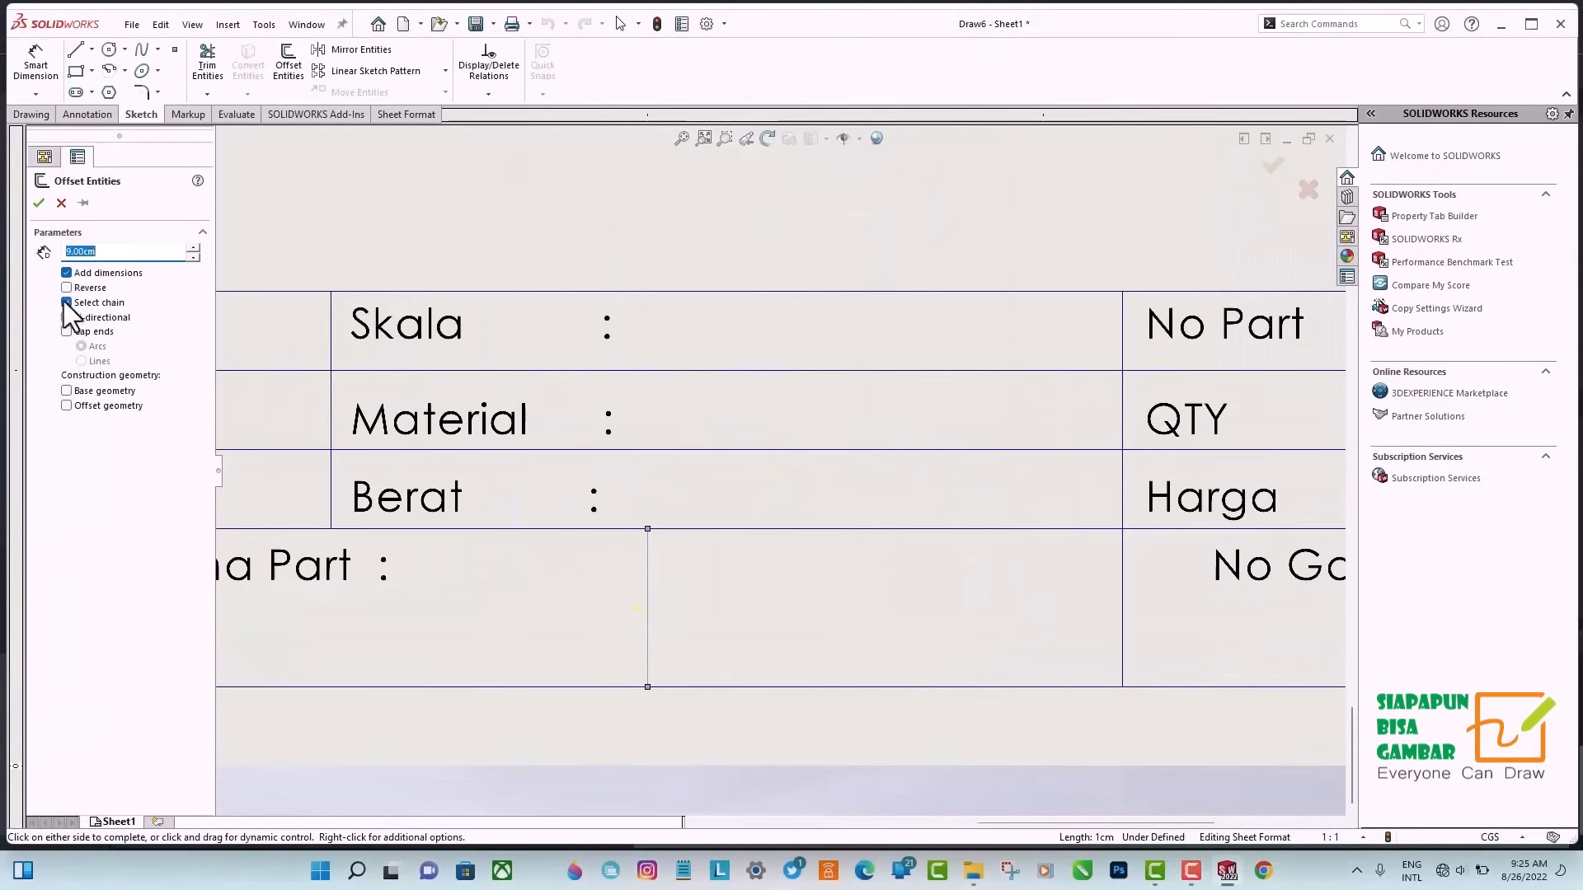
In MMGS units, offset the divider beside the Nama Part cell 9 mm rightward, then add two more vertical guide lines at 8 mm spacing.
left_click(648, 619)
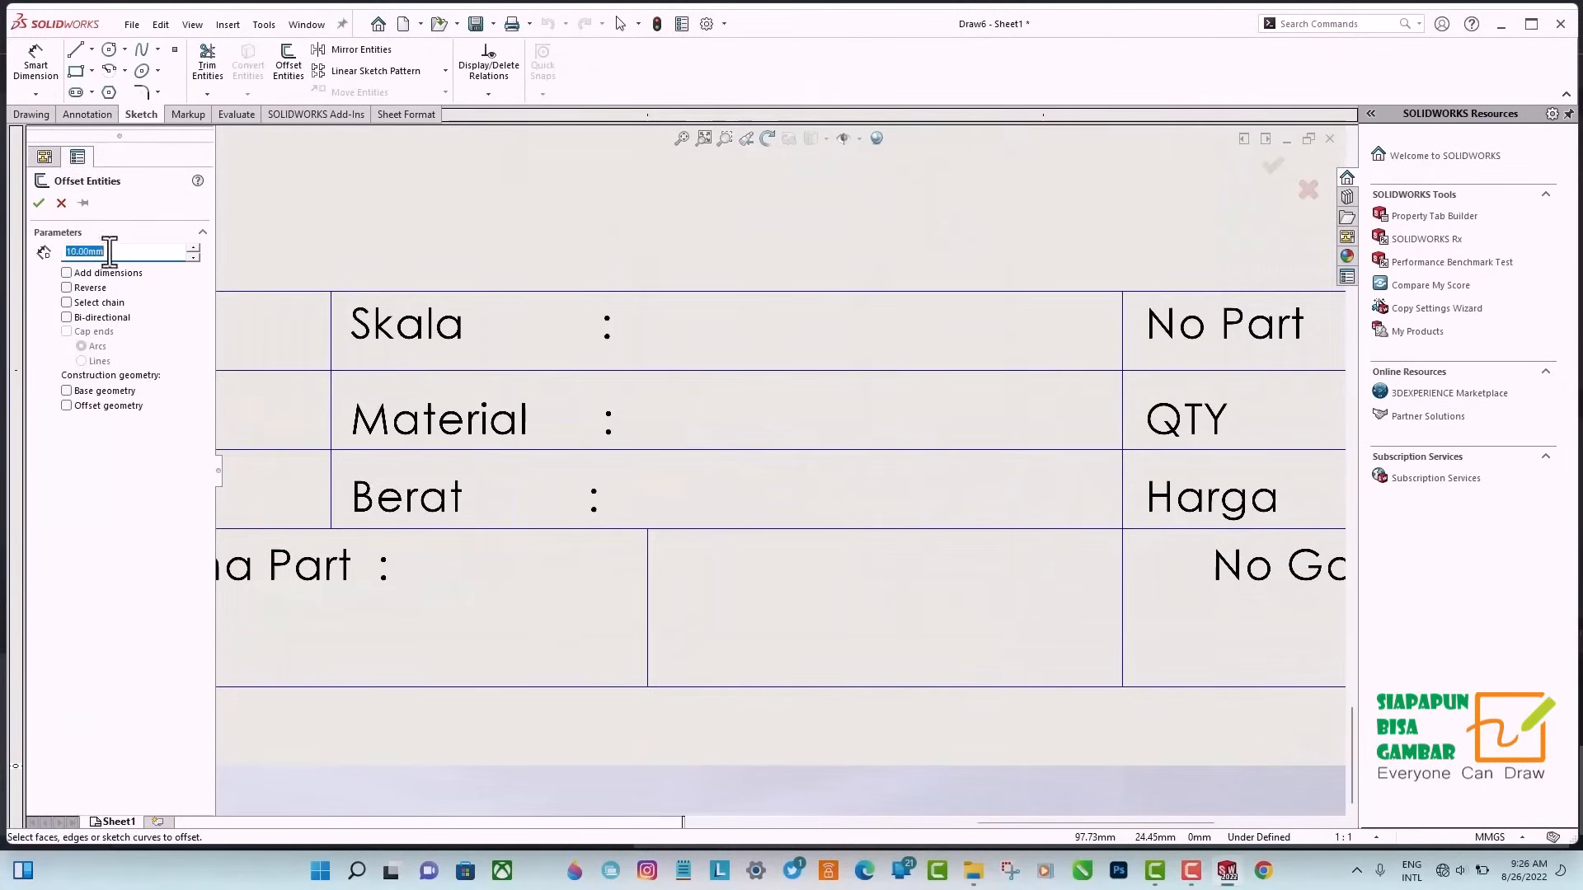
left_click(647, 618)
type("8")
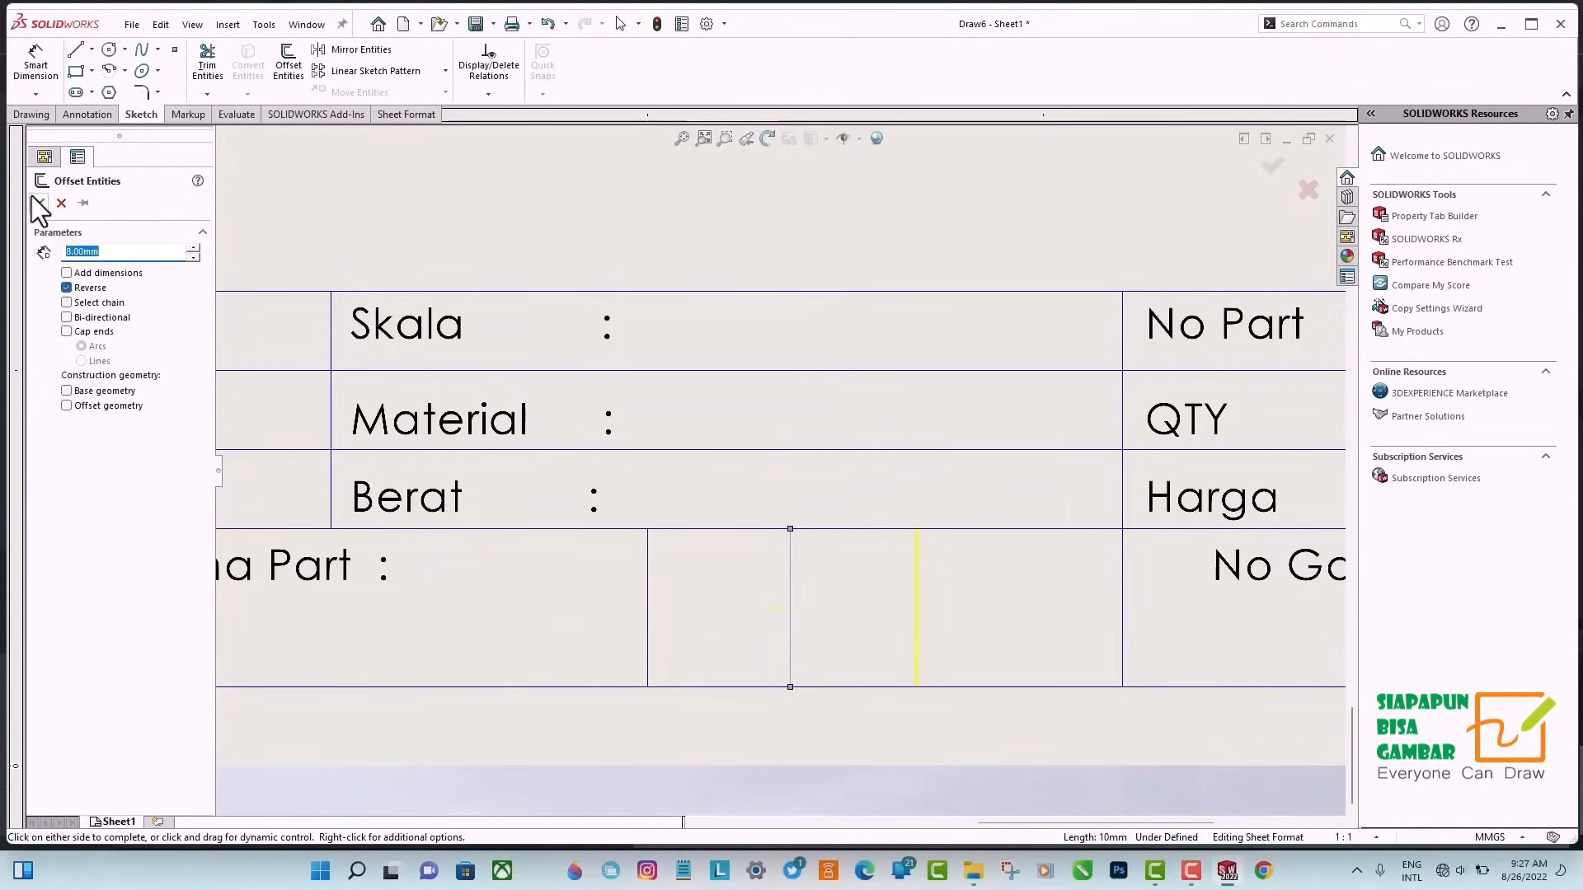
left_click(38, 203)
left_click(289, 65)
left_click(917, 610)
left_click(66, 288)
left_click(39, 203)
Draw a circle centred on the midpoint of the first guide line and set its diameter to 8 mm.
left_click(109, 50)
left_click(790, 608)
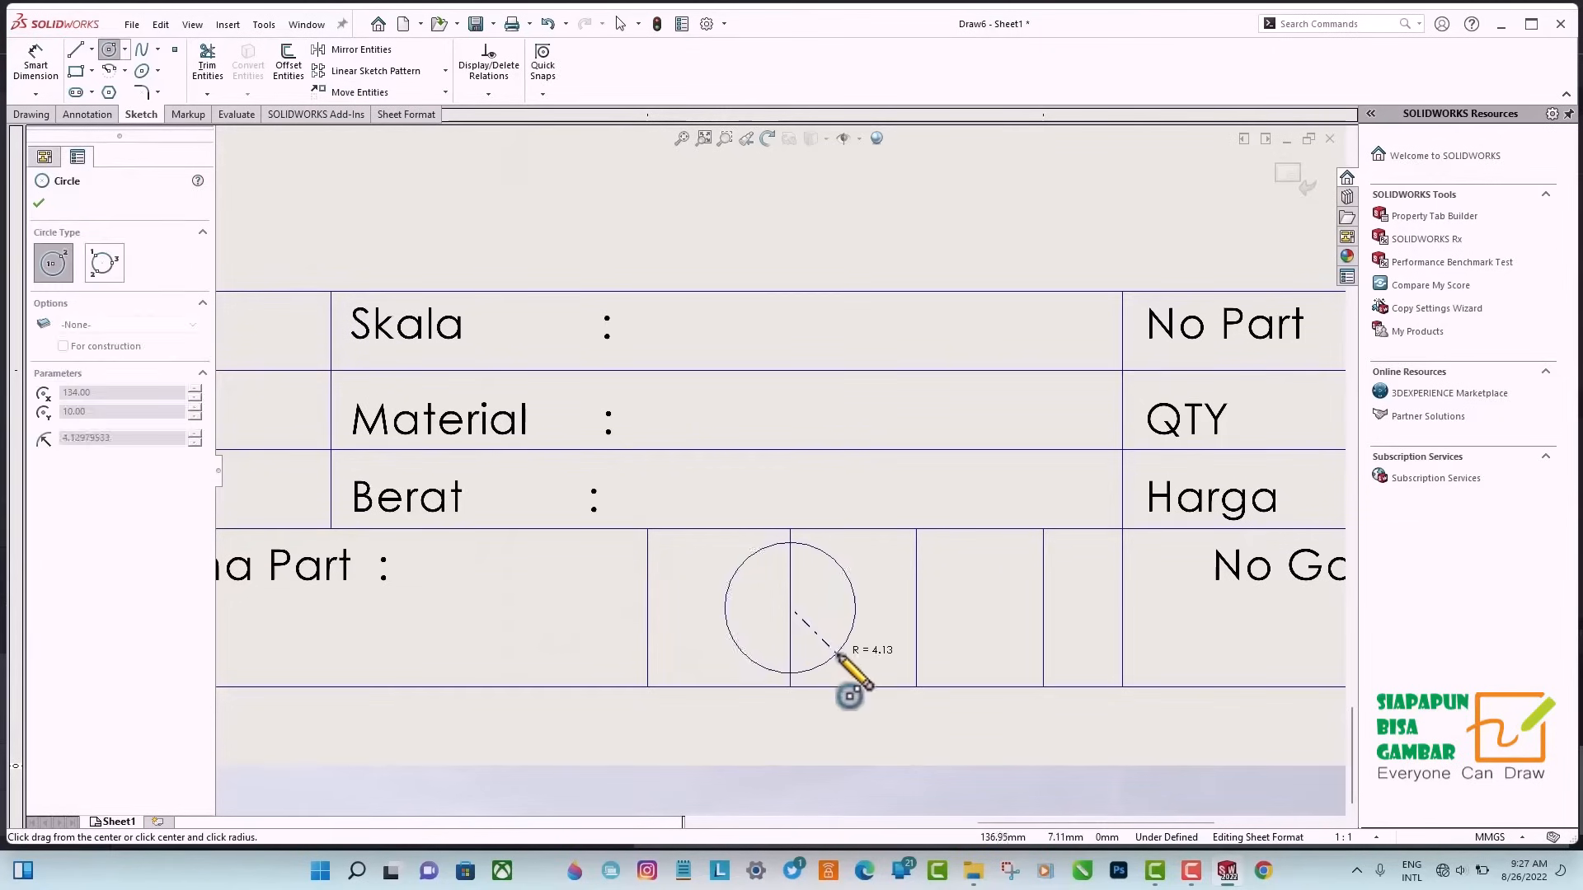
left_click(838, 656)
left_click(35, 64)
left_click(727, 613)
type("8.00mm")
Draw a concentric inner circle inside the 8 mm circle and set its diameter to 5 mm.
left_click(109, 50)
left_click(790, 608)
left_click(810, 636)
left_click(35, 64)
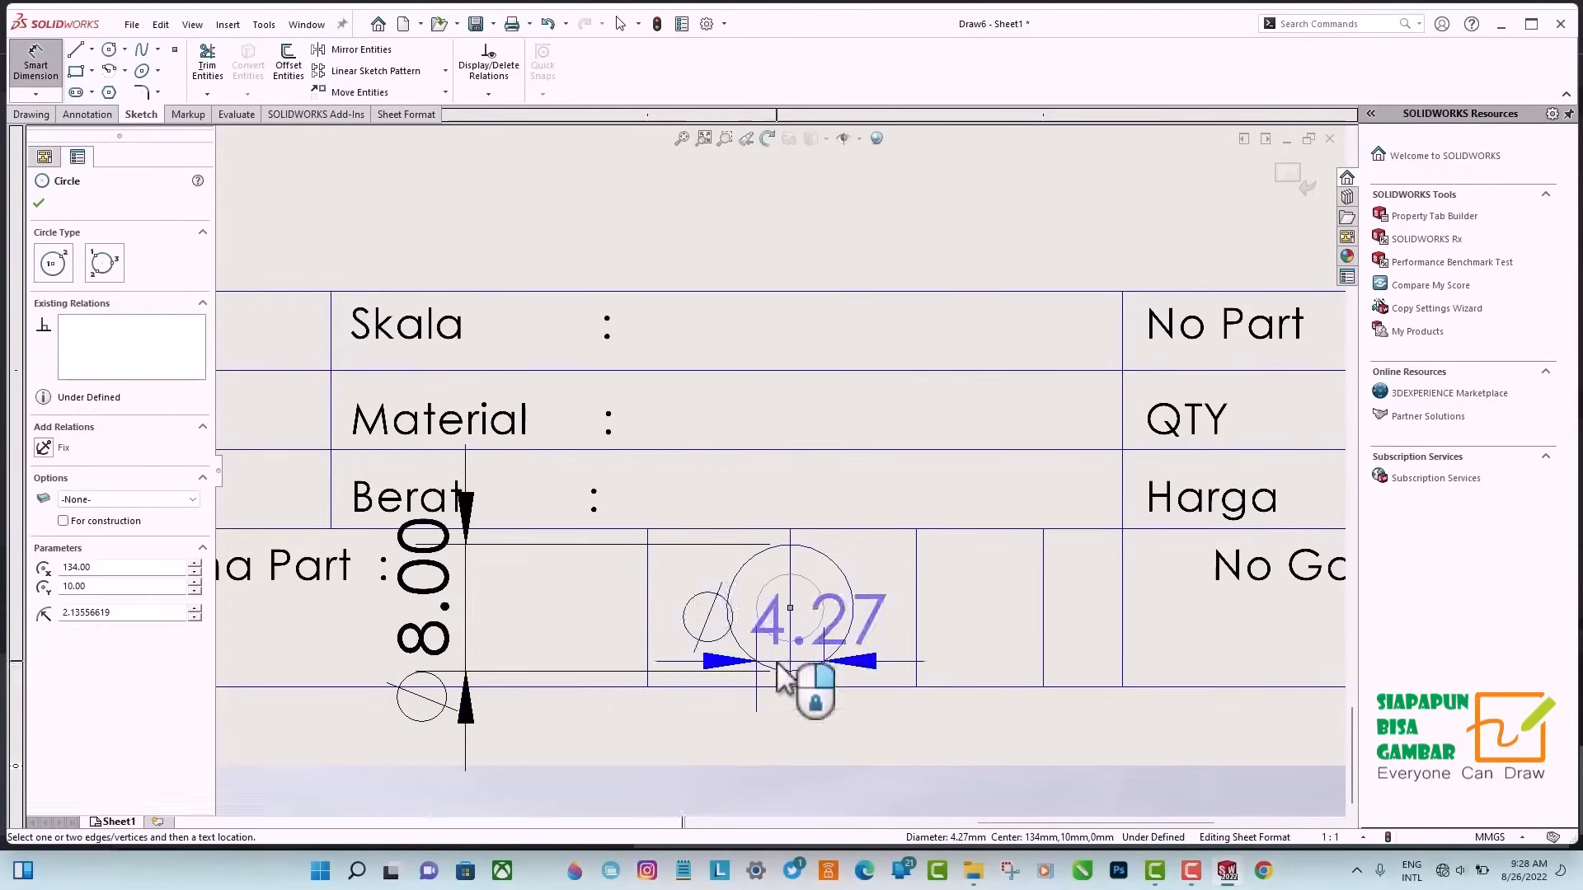
left_click(594, 620)
type("5")
left_click(530, 605)
Draw lines rightward from the outer circle's top and bottom points to just past the last guide line.
left_click(76, 50)
left_click(668, 459)
left_click(978, 459)
right_click(996, 447)
left_click(1025, 486)
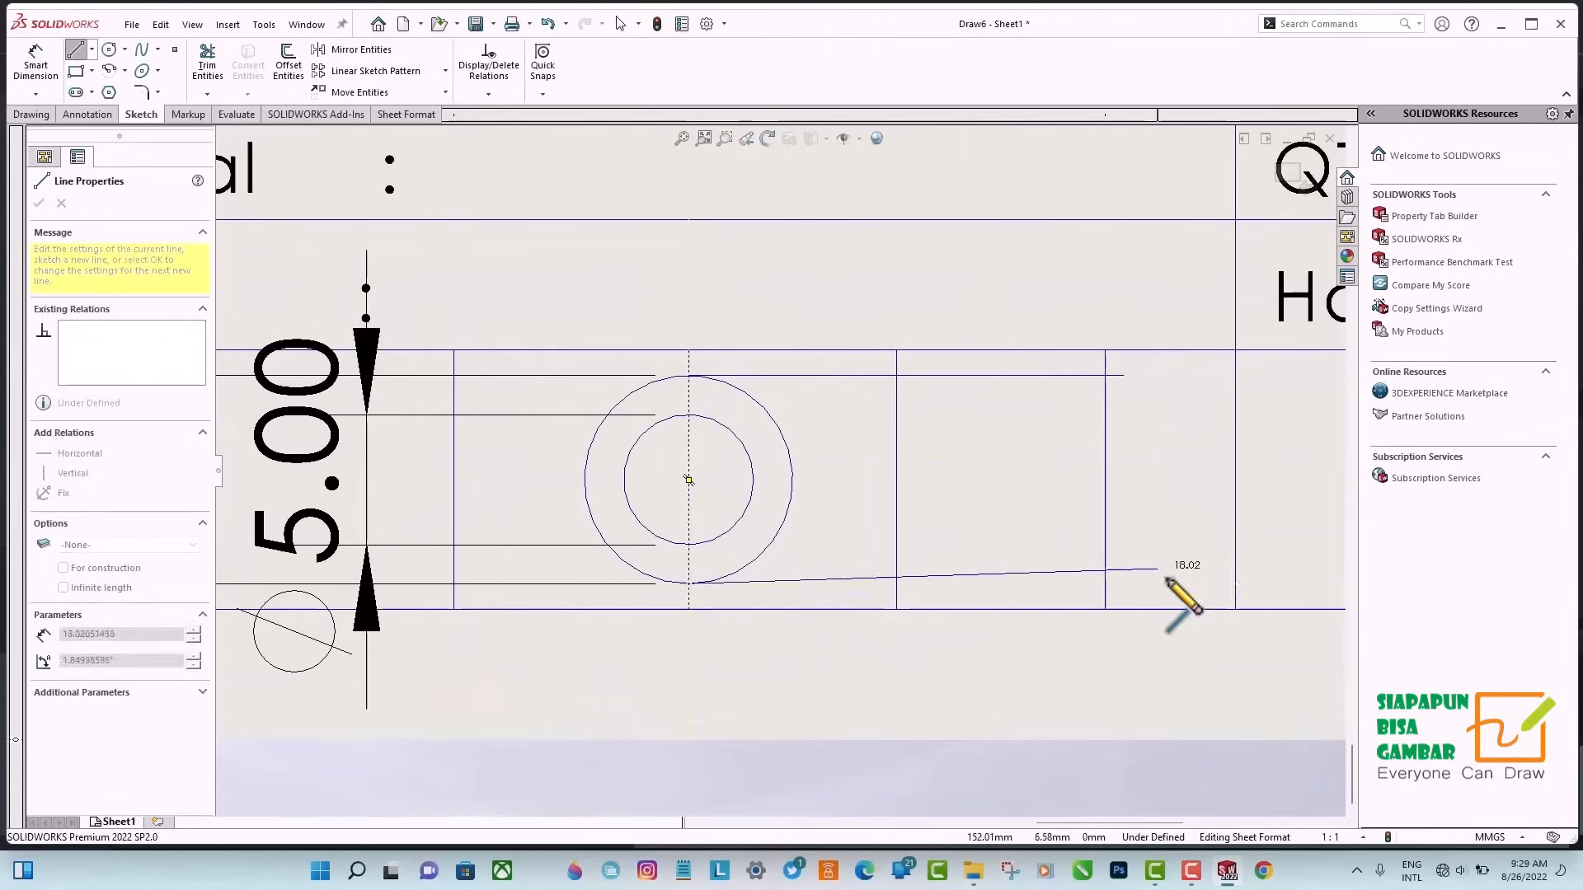
left_click(1134, 584)
Draw horizontal lines rightward from the inner circle's top and bottom points to just past the second guide line.
left_click(689, 415)
left_click(930, 415)
left_click(688, 545)
left_click(938, 545)
Trim the outer lines between the second and third guide lines and the inner lines beyond the second guide line.
left_click(213, 74)
left_click(993, 376)
left_click(995, 584)
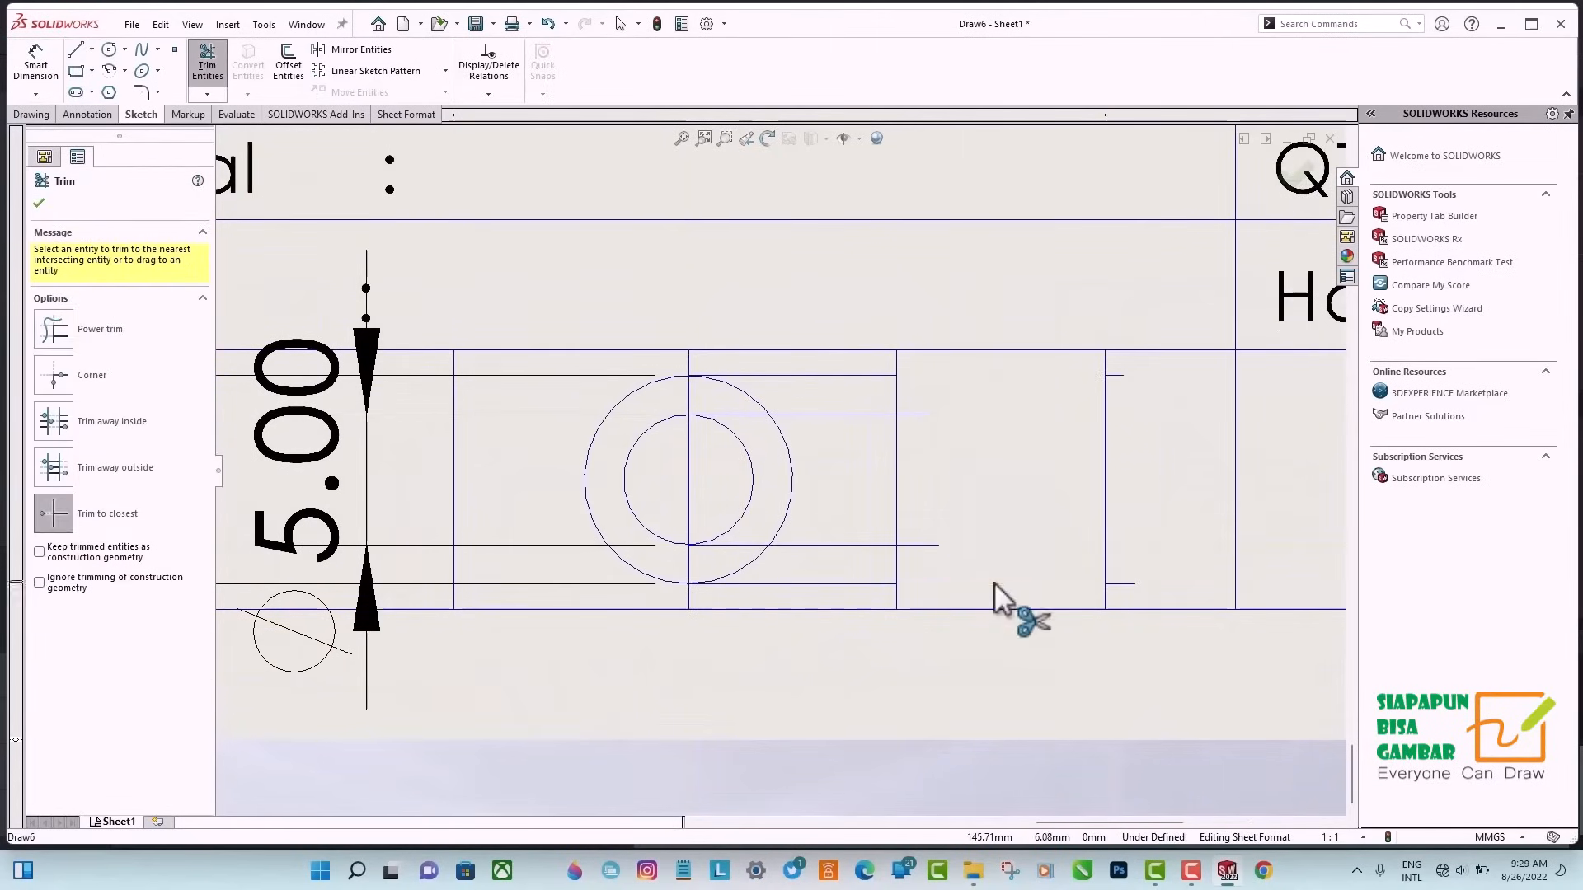
left_click(917, 545)
left_click(915, 415)
left_click(38, 203)
Connect the inner line ends on the second guide line to the outer line levels on the third with two slanted lines.
left_click(76, 50)
left_click_drag(897, 415, 1105, 376)
left_click_drag(897, 545, 1104, 584)
left_click(39, 203)
Trim the leftover stubs, projection lines and guide lines so only the two circles and the trapezoid's outline remain between them.
left_click(207, 64)
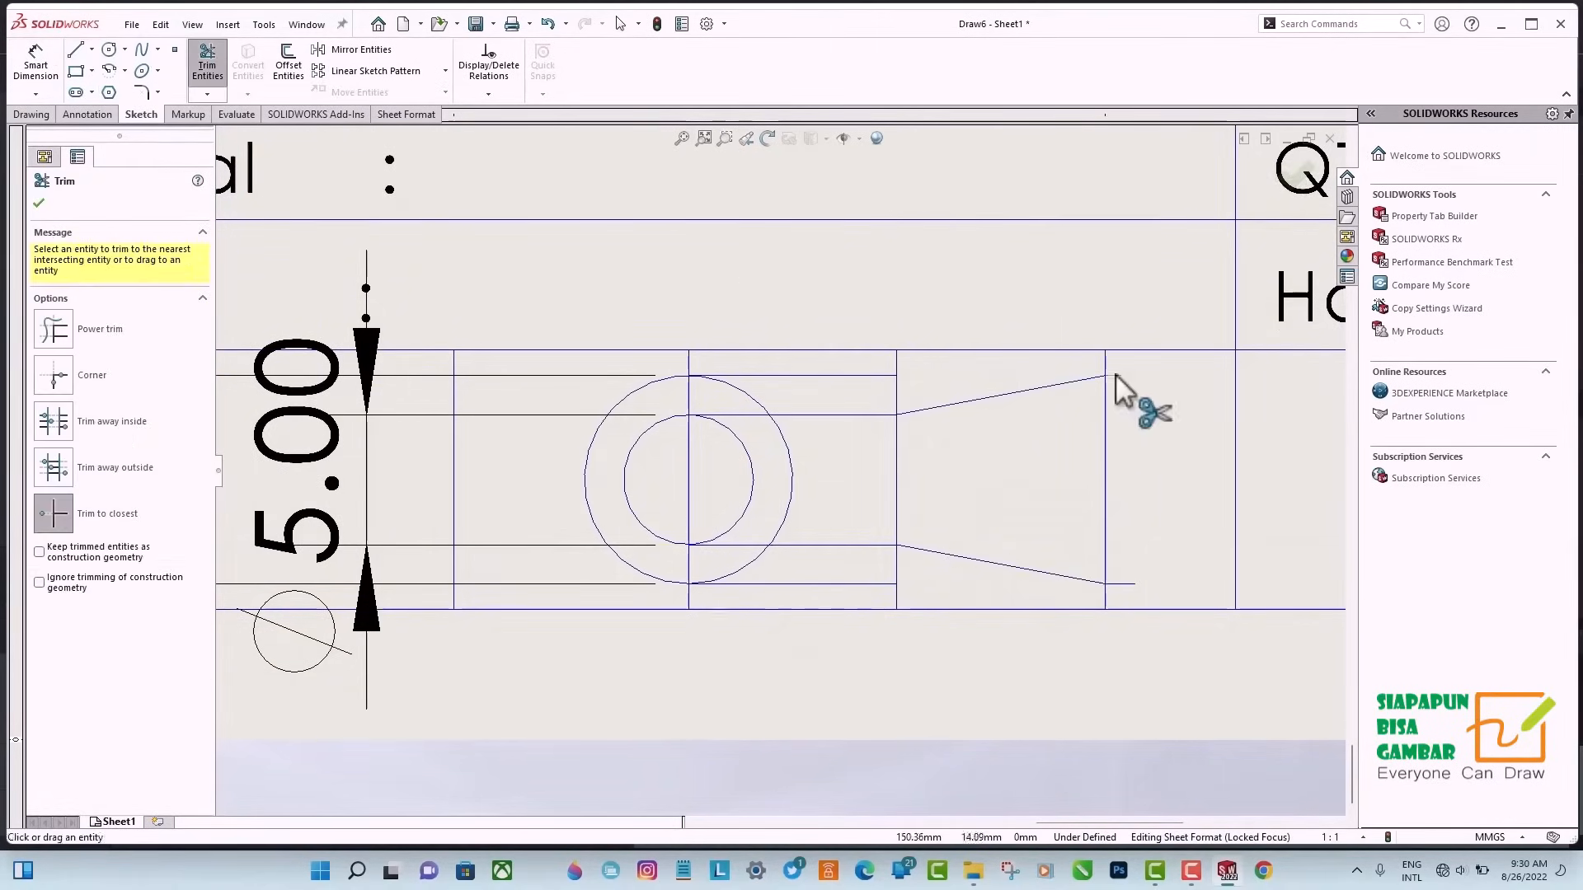
left_click(1114, 376)
left_click(1121, 584)
left_click(897, 576)
left_click(864, 415)
left_click(690, 560)
left_click(689, 480)
Delete the 5 mm and 8 mm diameter dimensions from the two circles.
left_click(336, 371)
key("Delete")
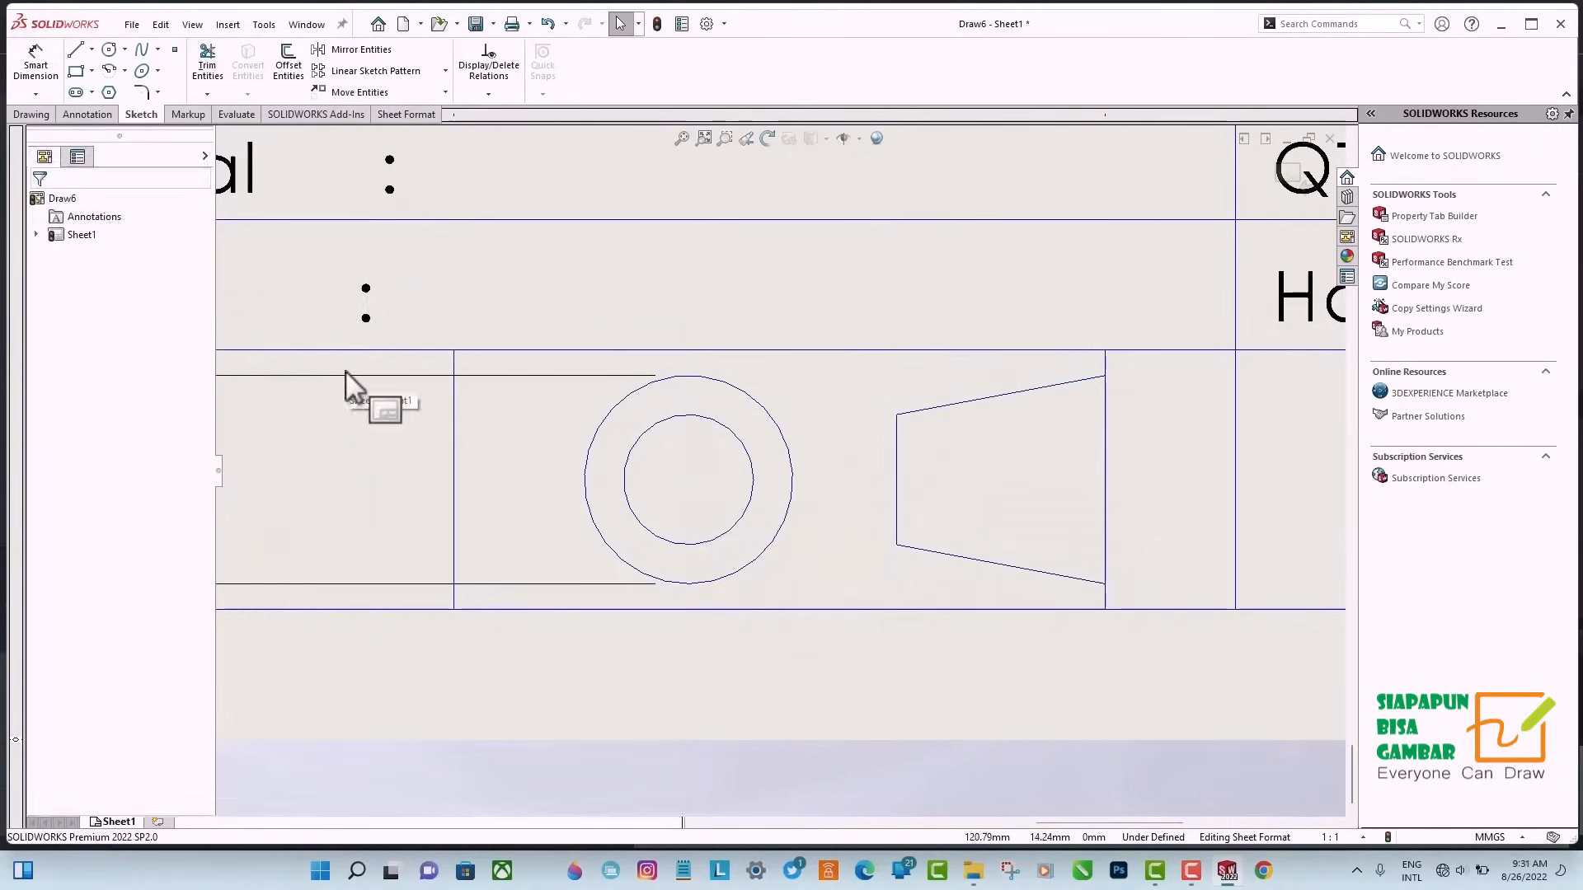
left_click(344, 375)
key("Delete")
Trim the last guide line above and below the trapezoid's wide end.
left_click(207, 64)
left_click(1105, 361)
left_click(1105, 597)
Draw horizontal centerlines through the middle of the concentric circles and the trapezoid, extending slightly past each shape.
left_click(91, 49)
left_click(107, 88)
left_click(560, 480)
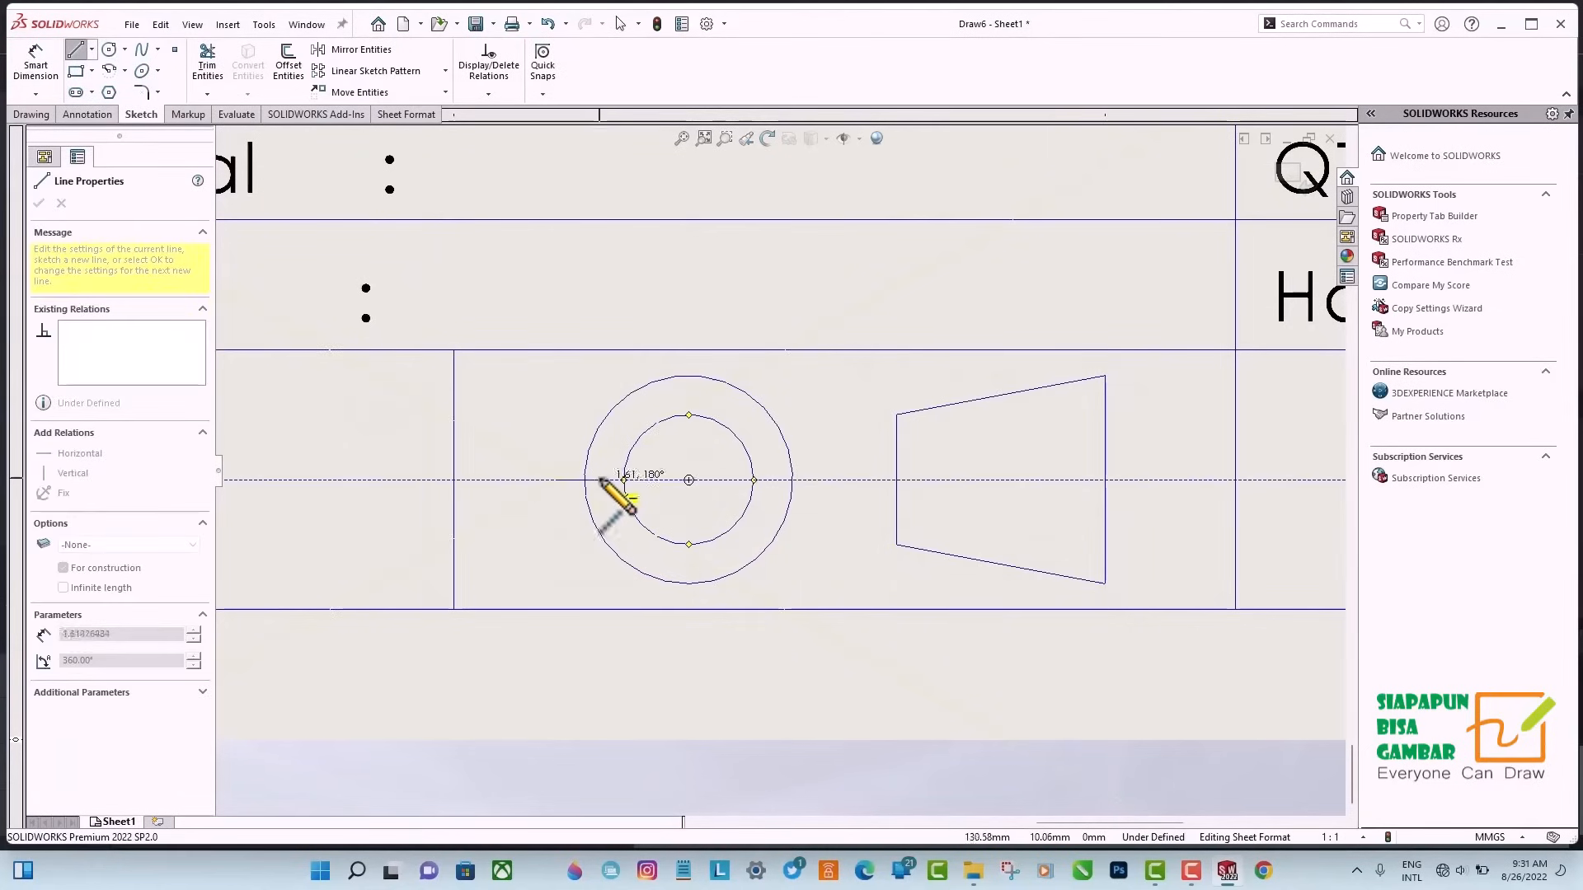
left_click(698, 479)
left_click(815, 480)
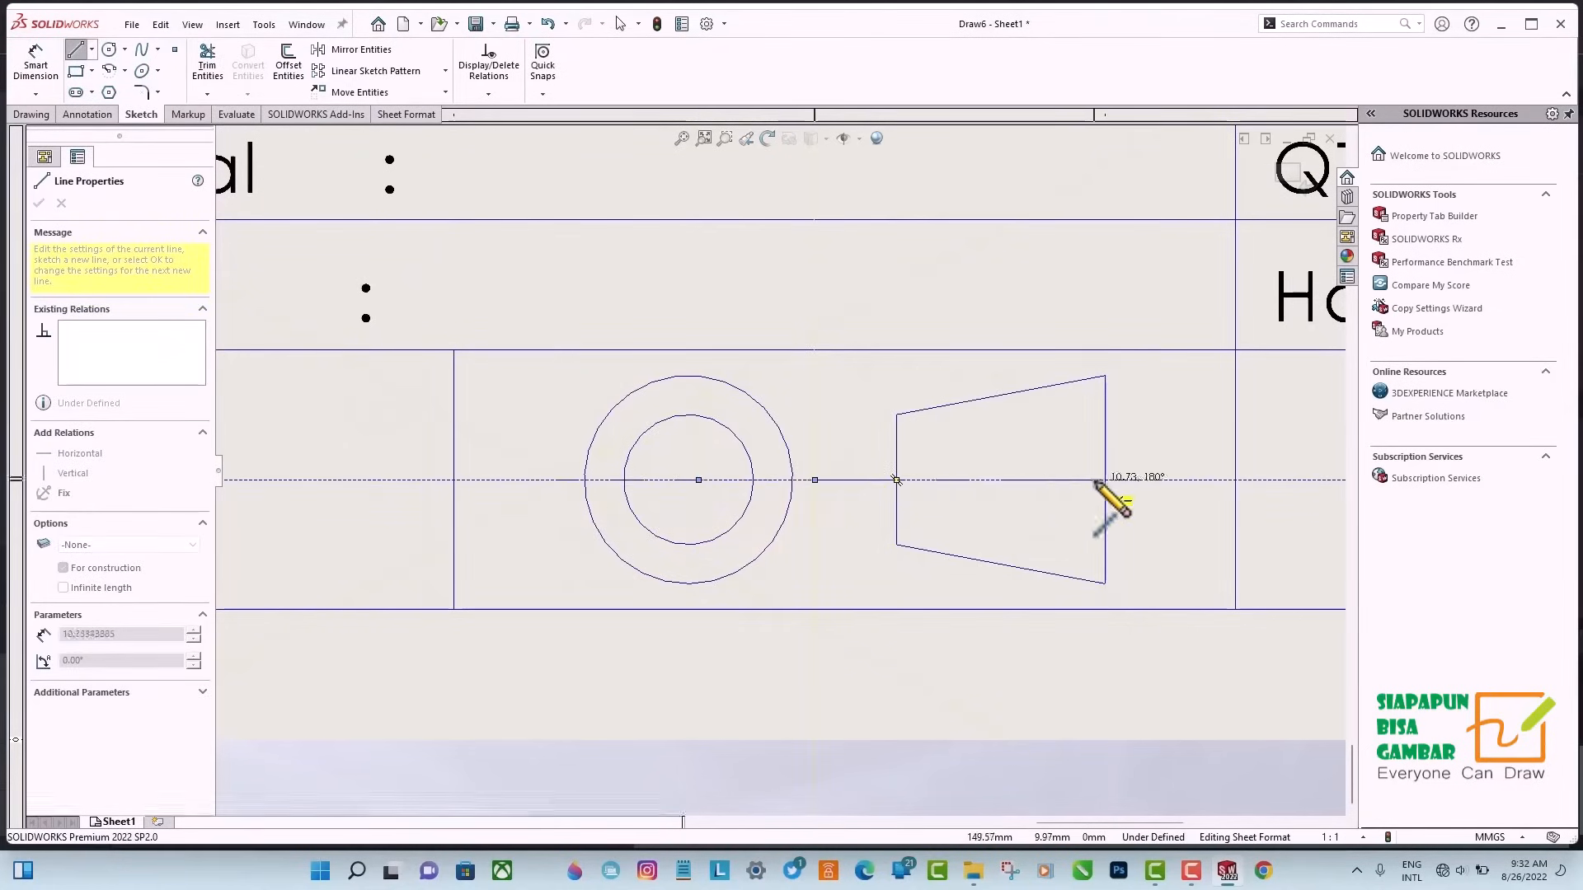
double_click(1146, 480)
Draw a vertical centerline through the concentric circles, extending slightly beyond the outer circle.
left_click(688, 376)
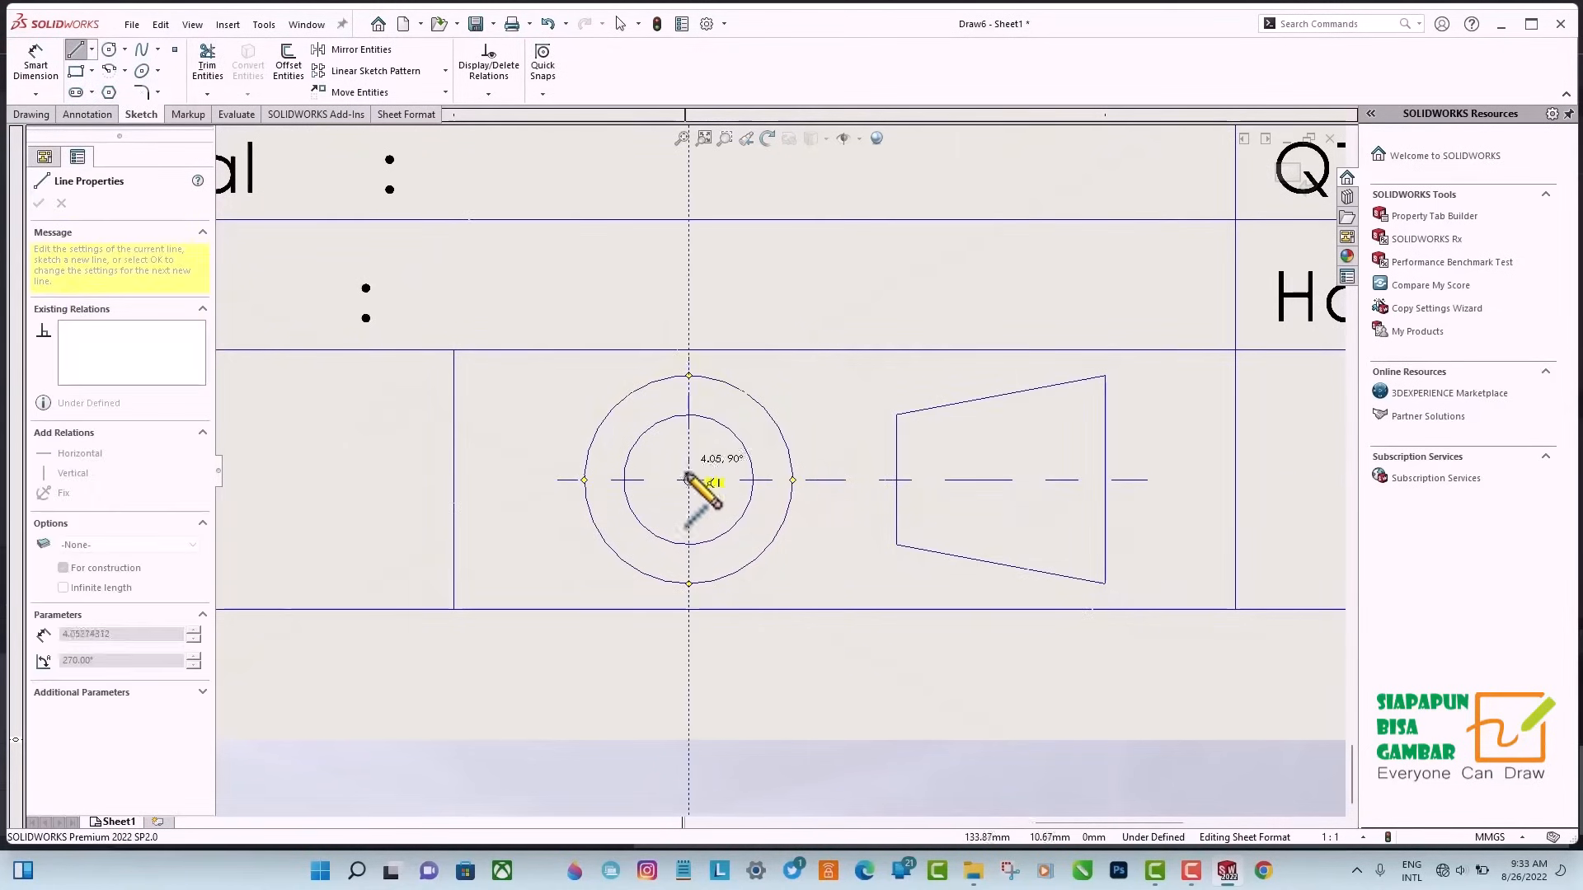
left_click(689, 600)
key("Escape")
Save the sheet format as "contoh Template Etiket A4" in the SOLIDWORKS sheetformat folder.
scroll(824, 576, "up", 12)
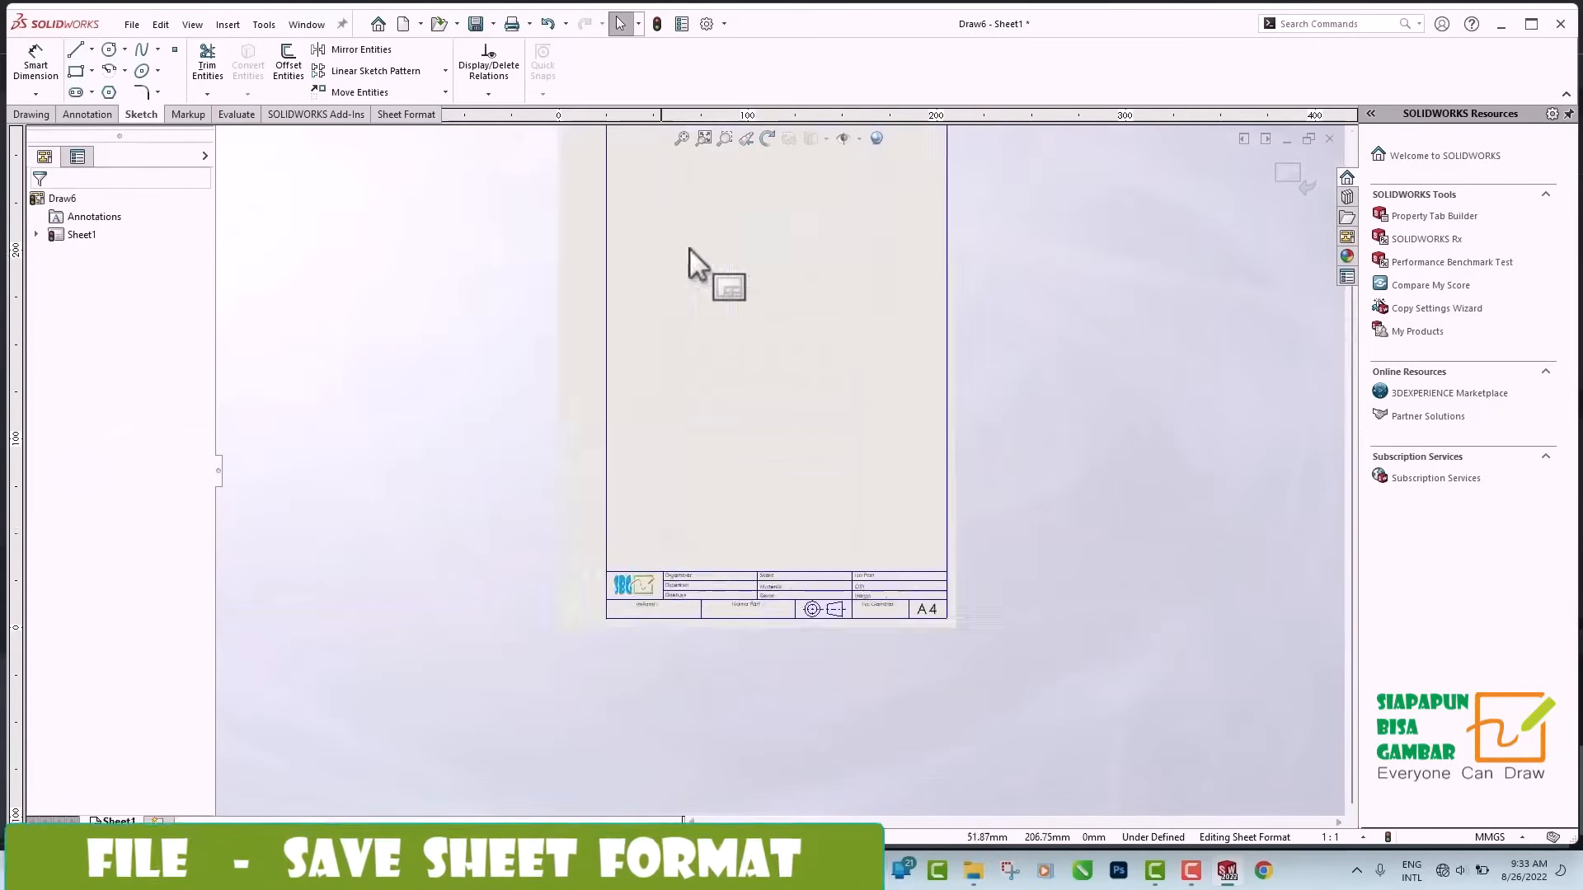
left_click(134, 23)
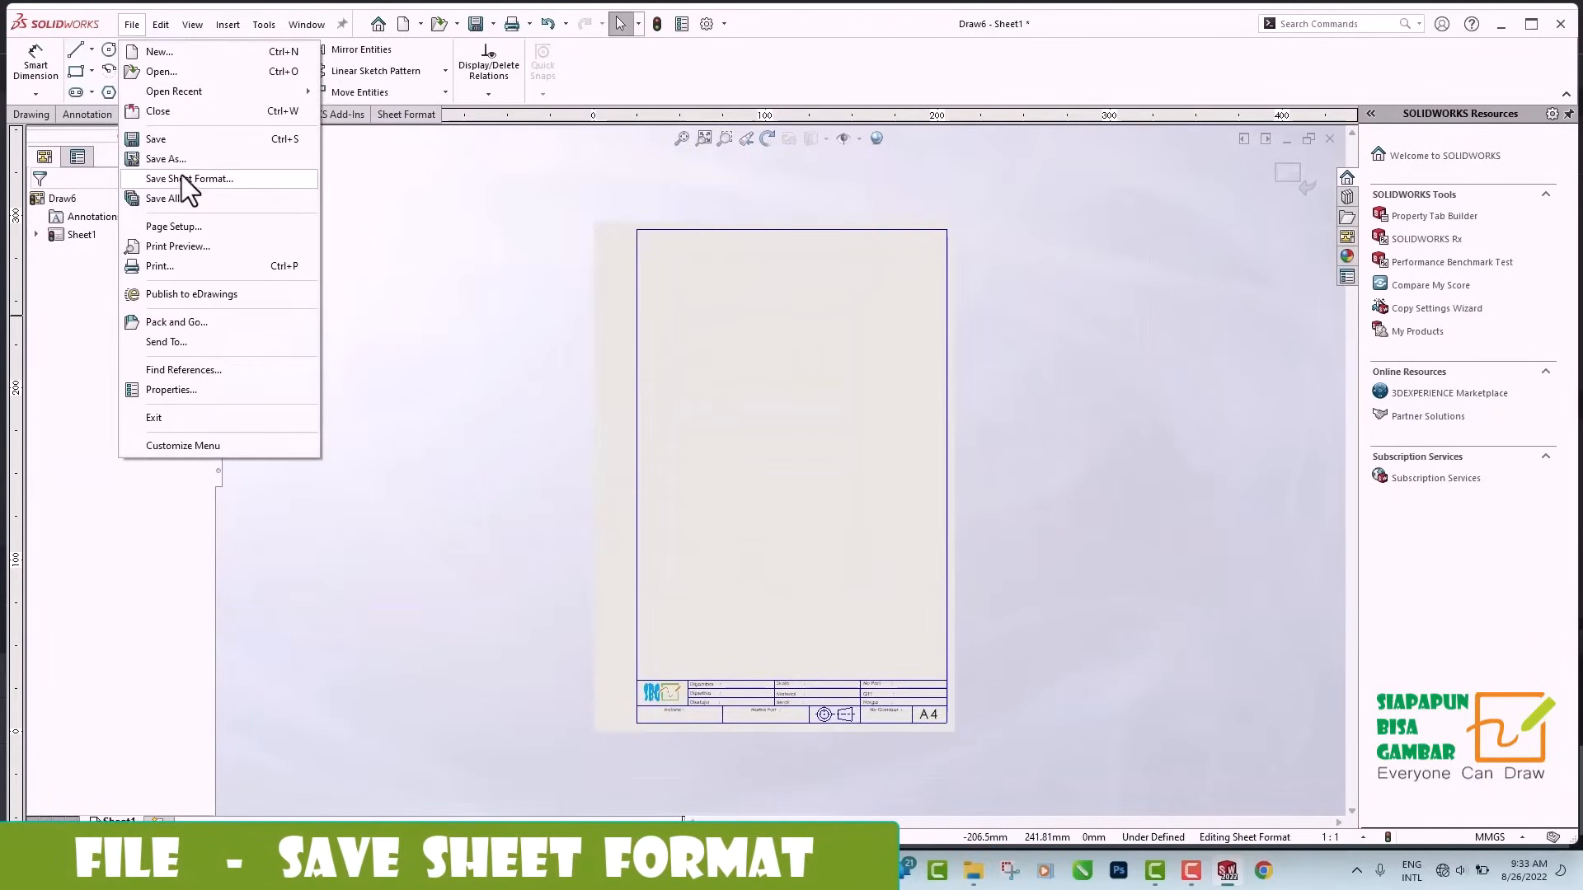
left_click(262, 180)
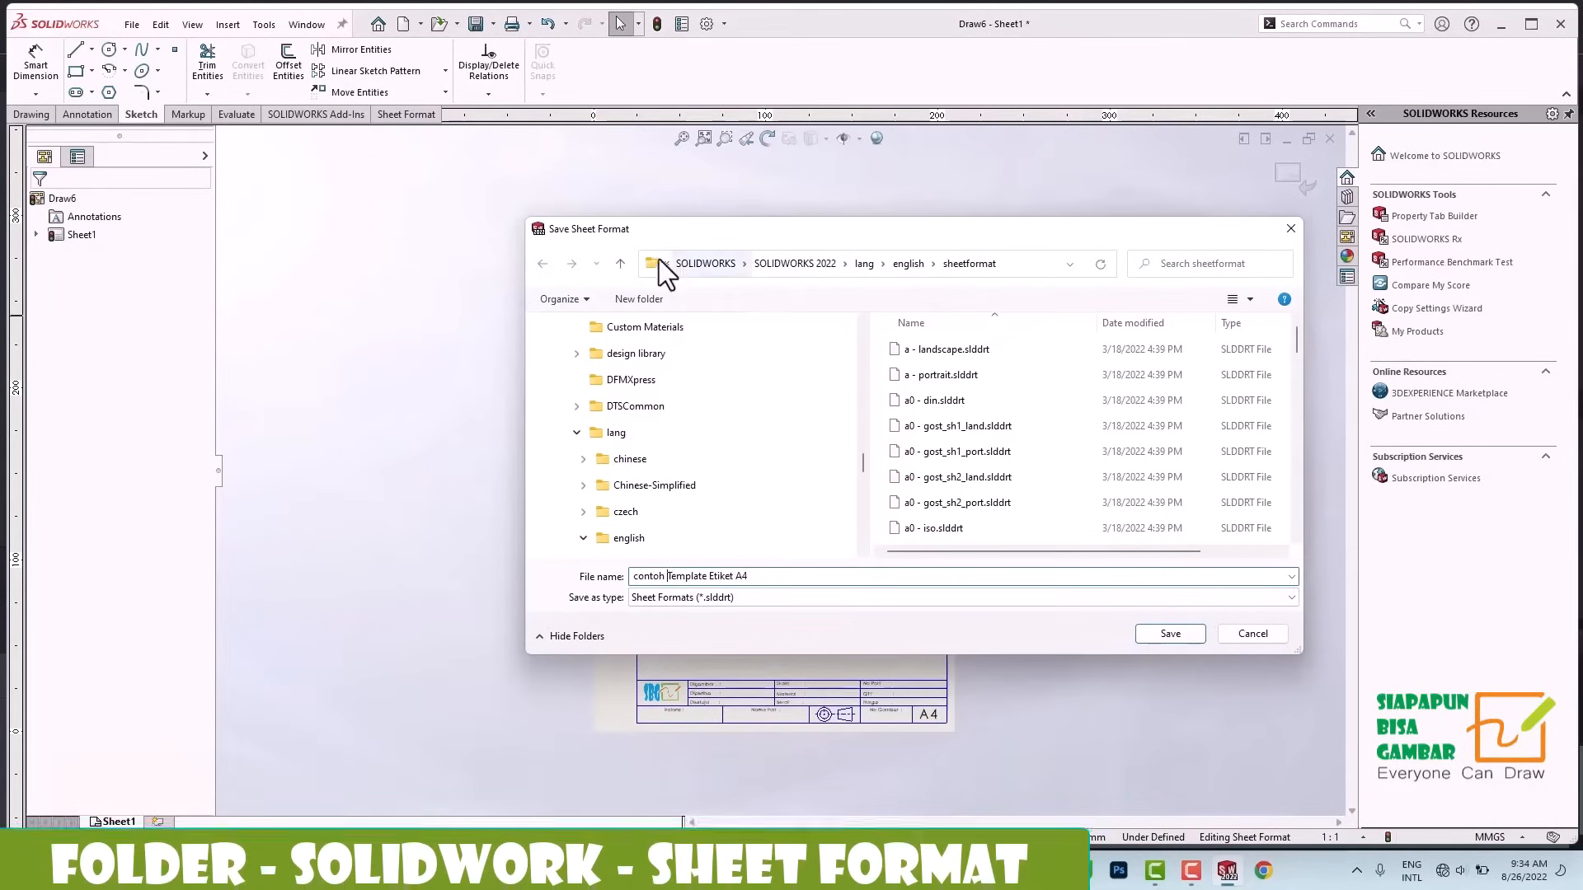
left_click(1170, 634)
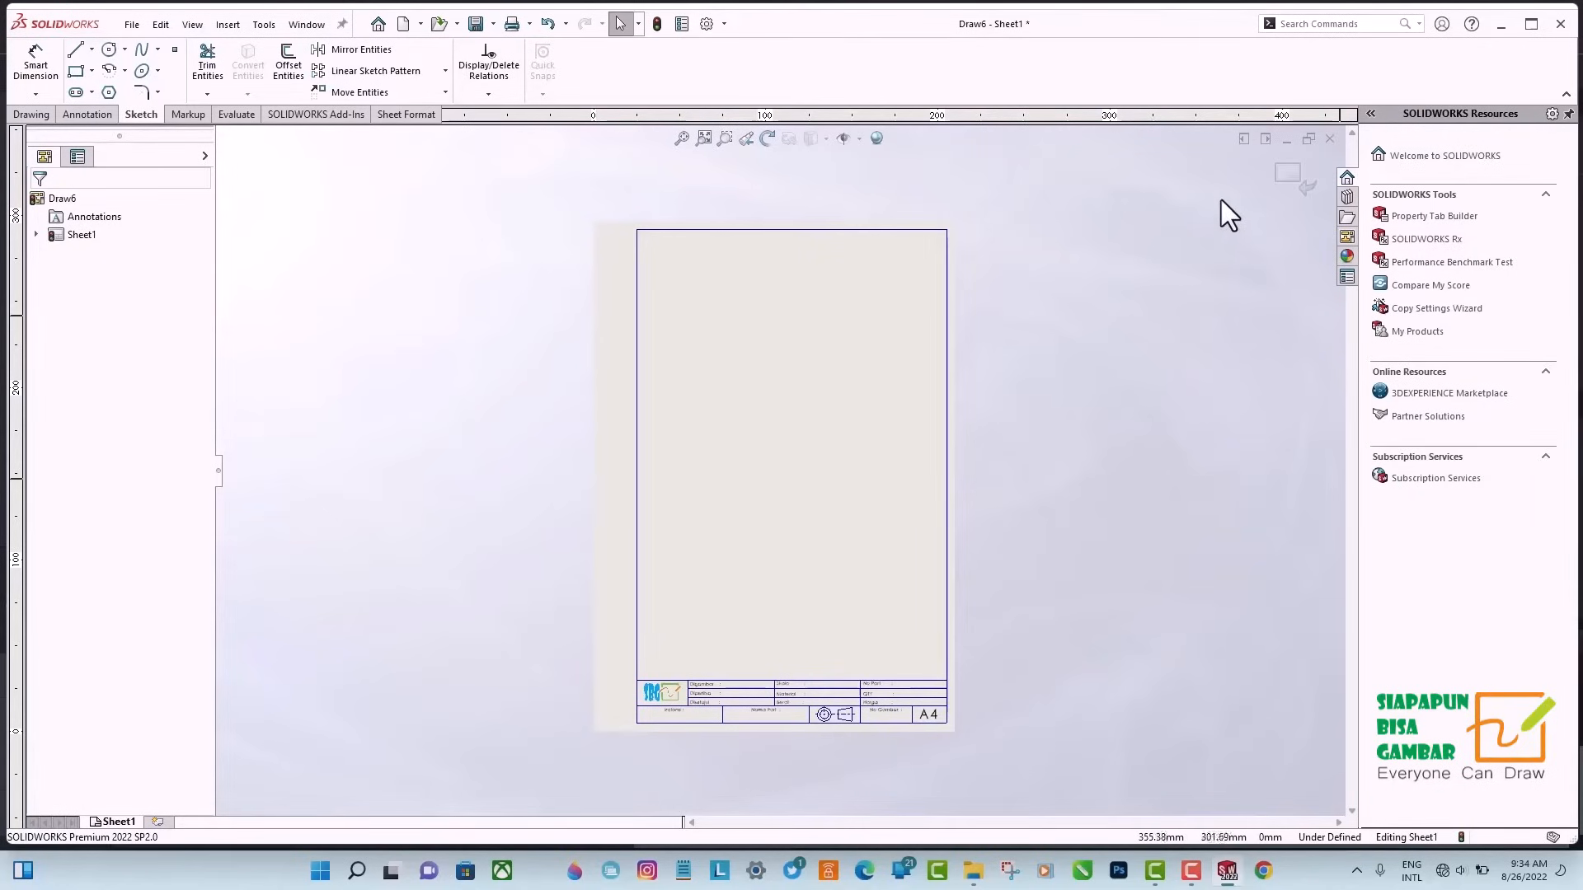
Close the current drawing and create a new drawing using the Template Etiket A4 sheet format with the format displayed.
left_click(1329, 138)
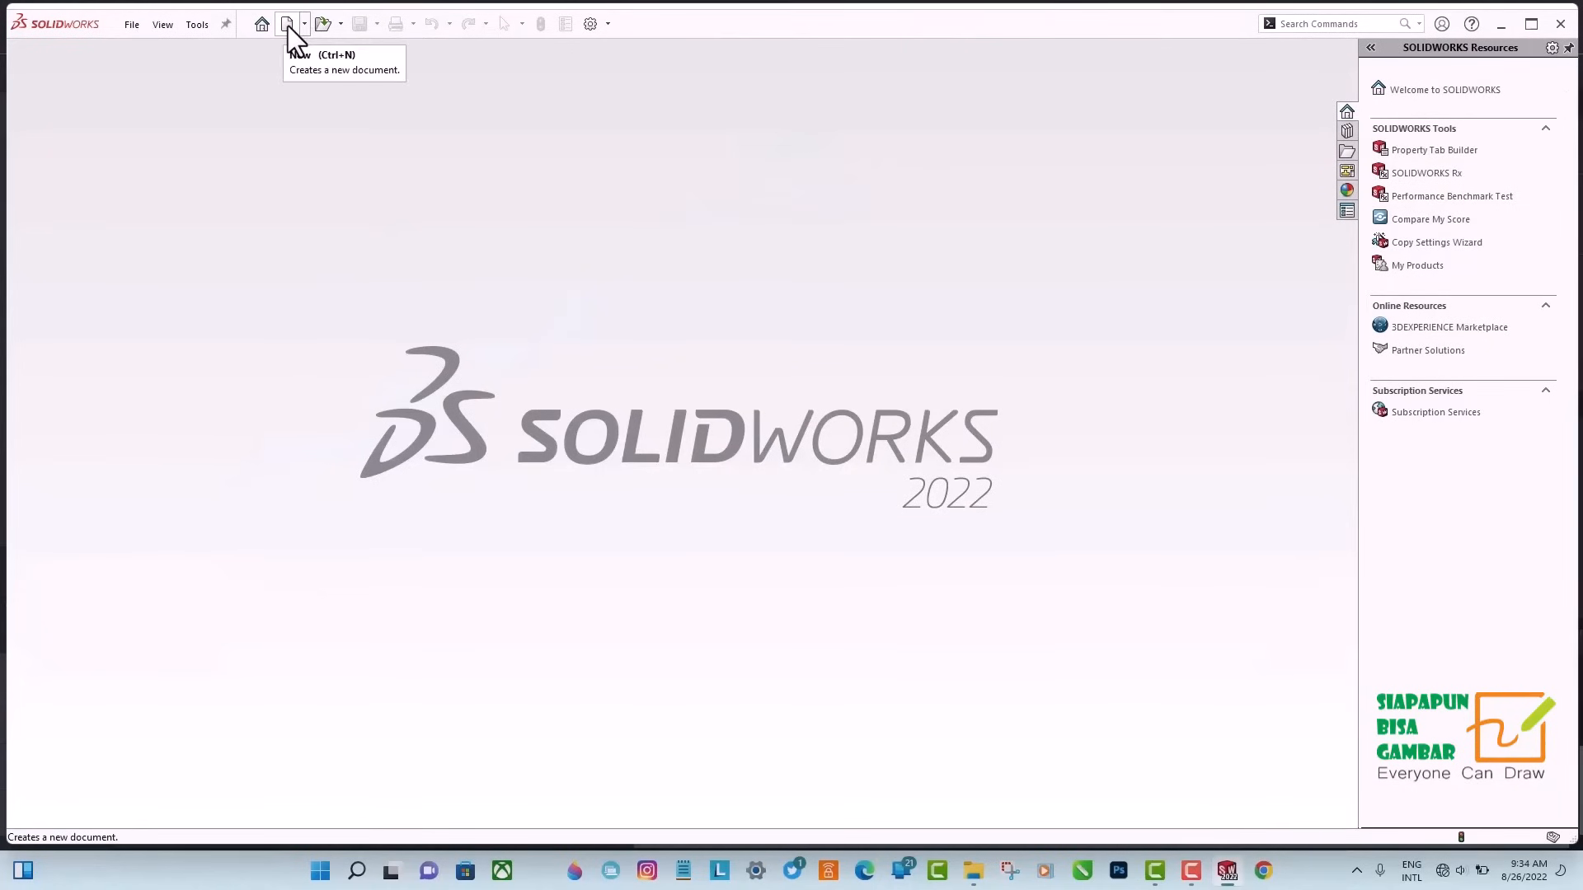
left_click(288, 26)
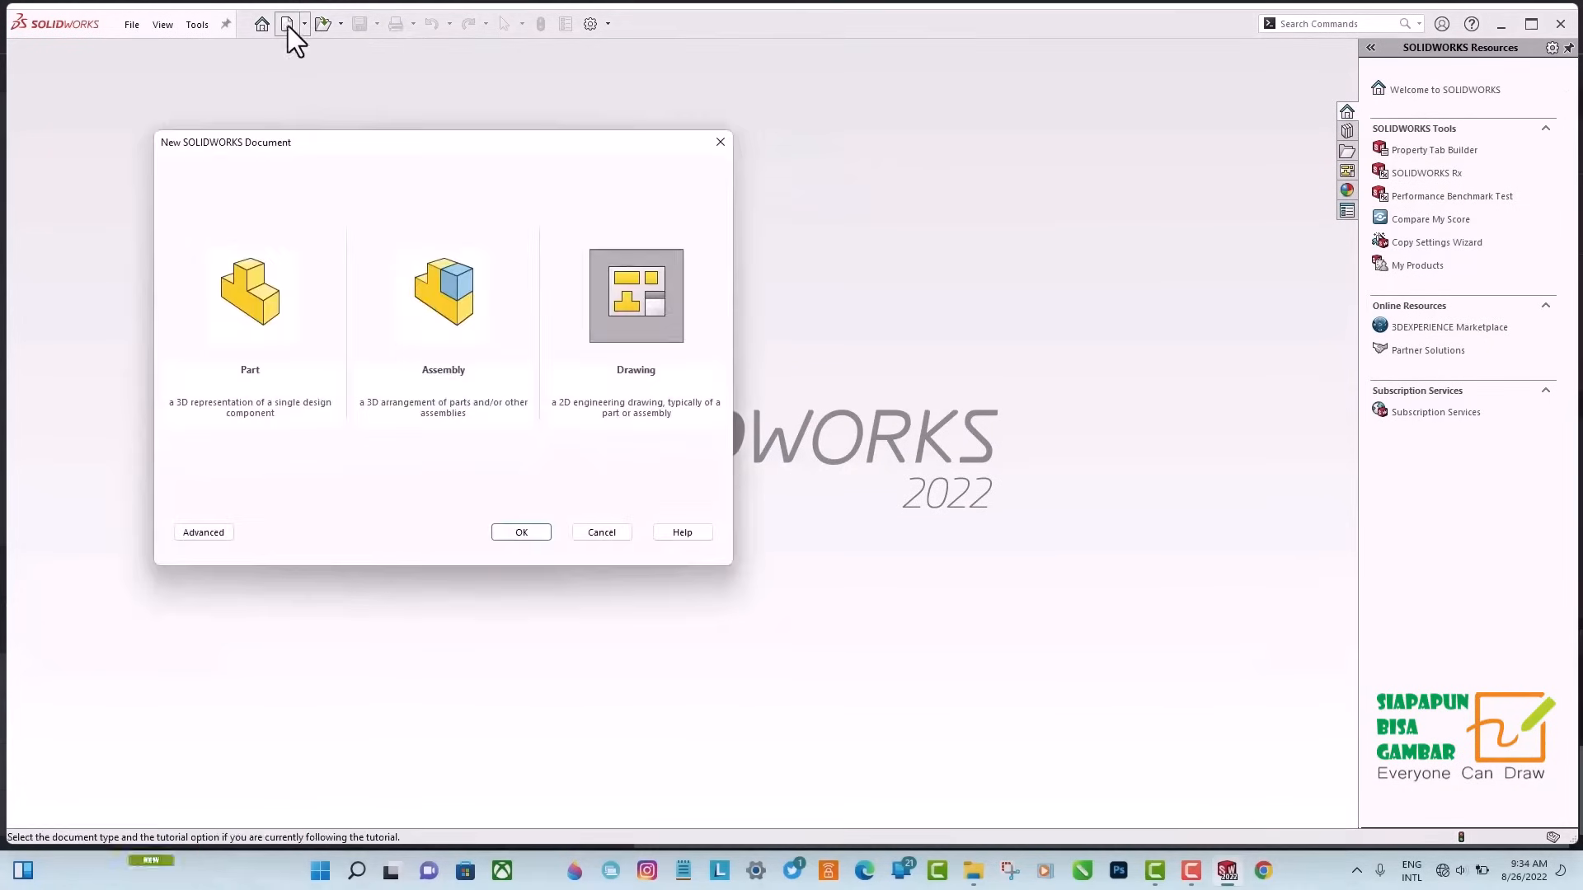
left_click(521, 533)
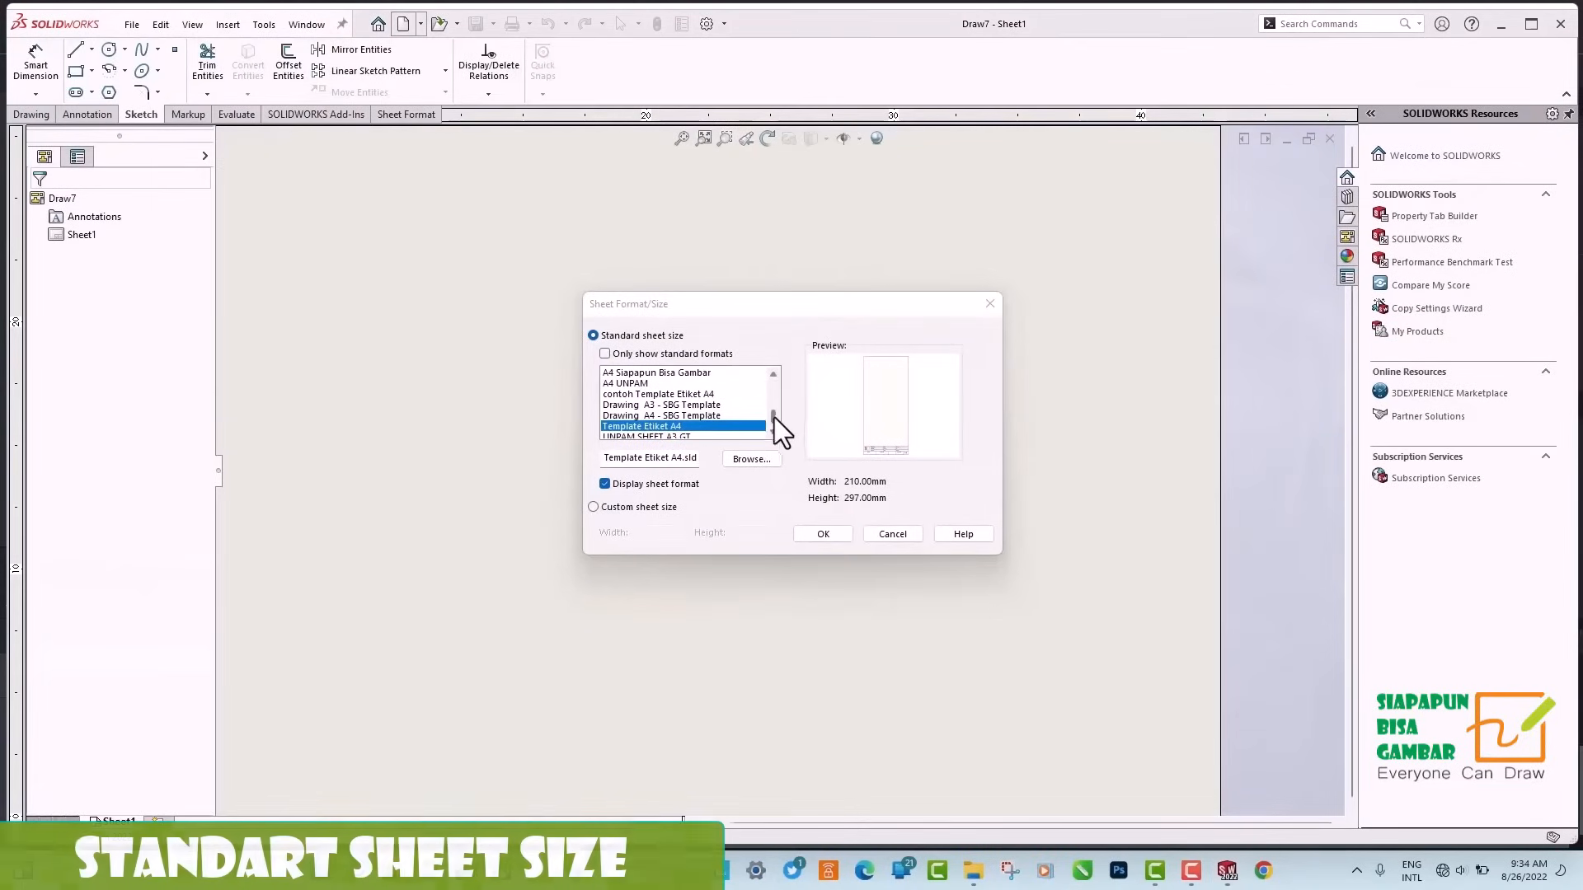
left_click_drag(774, 417, 776, 420)
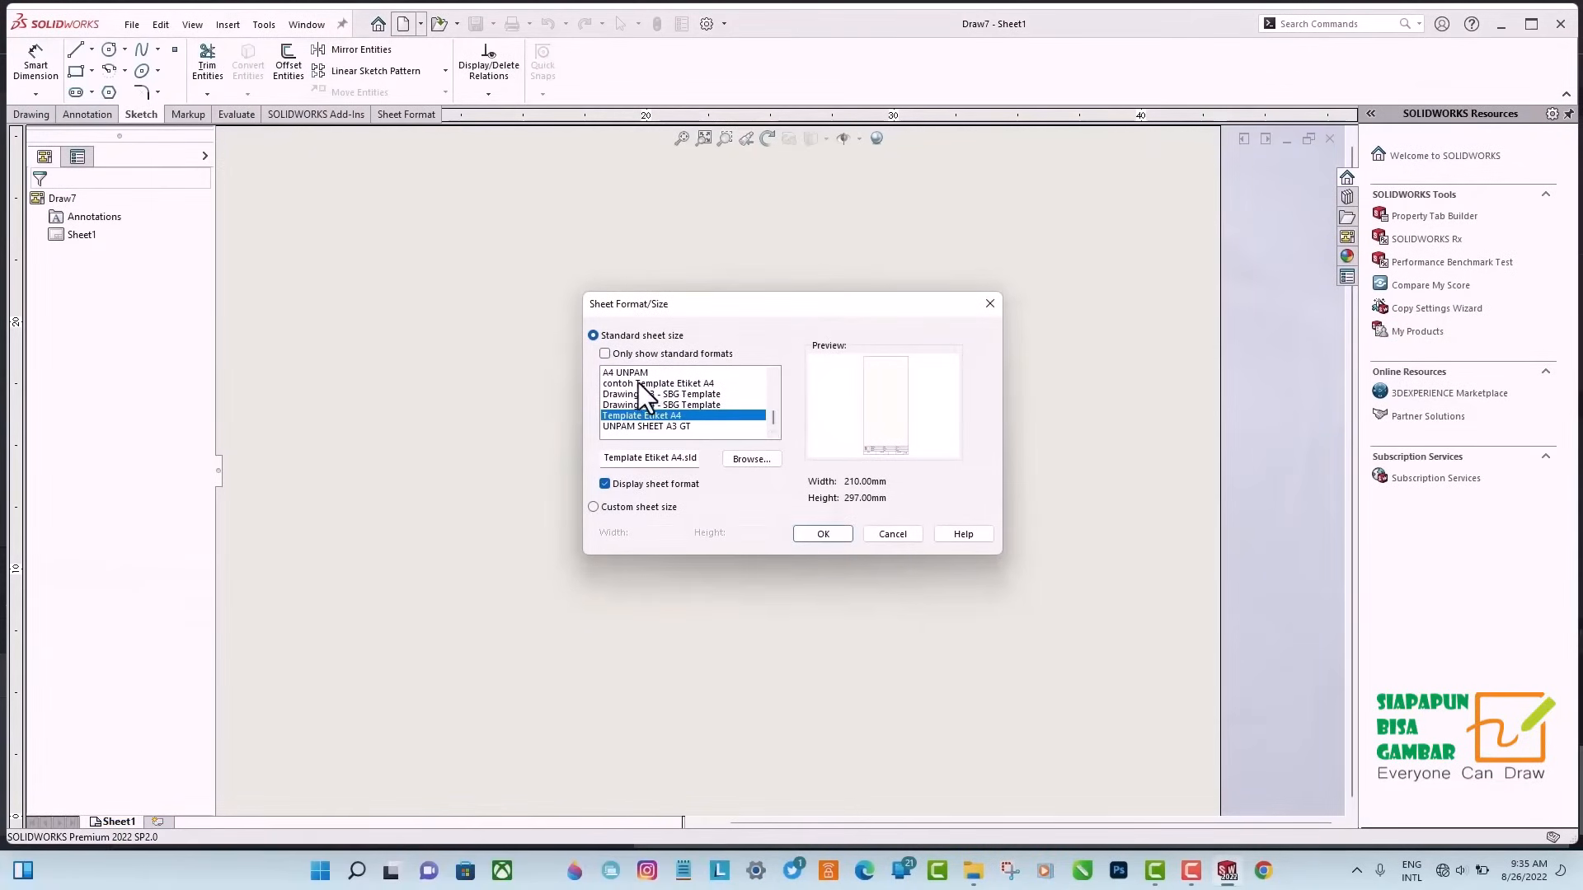
left_click(822, 534)
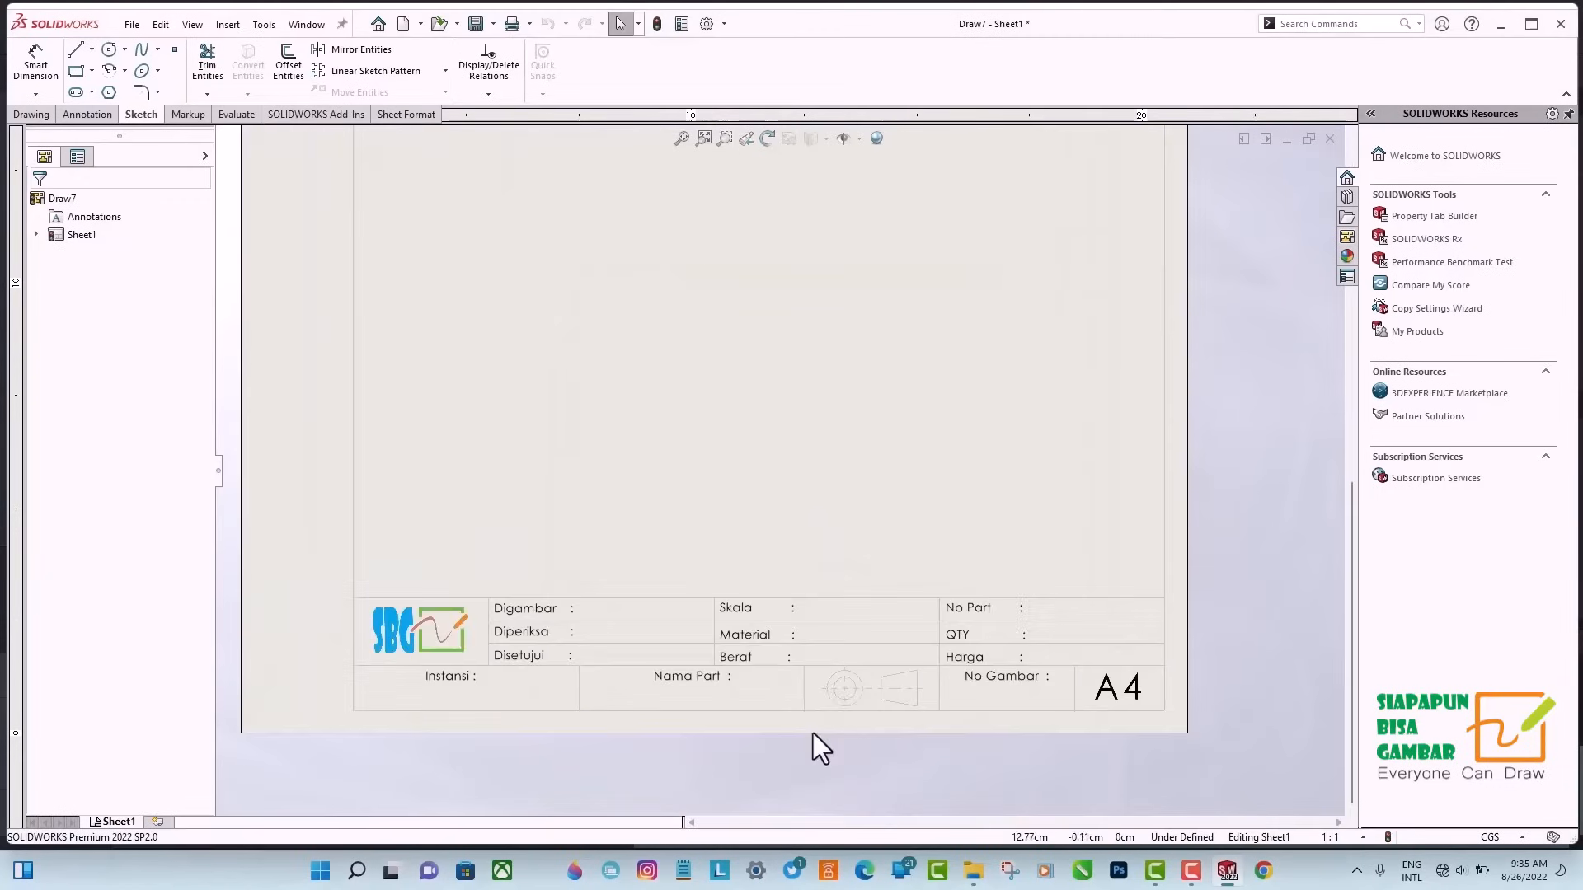
scroll(508, 570, "down", 1)
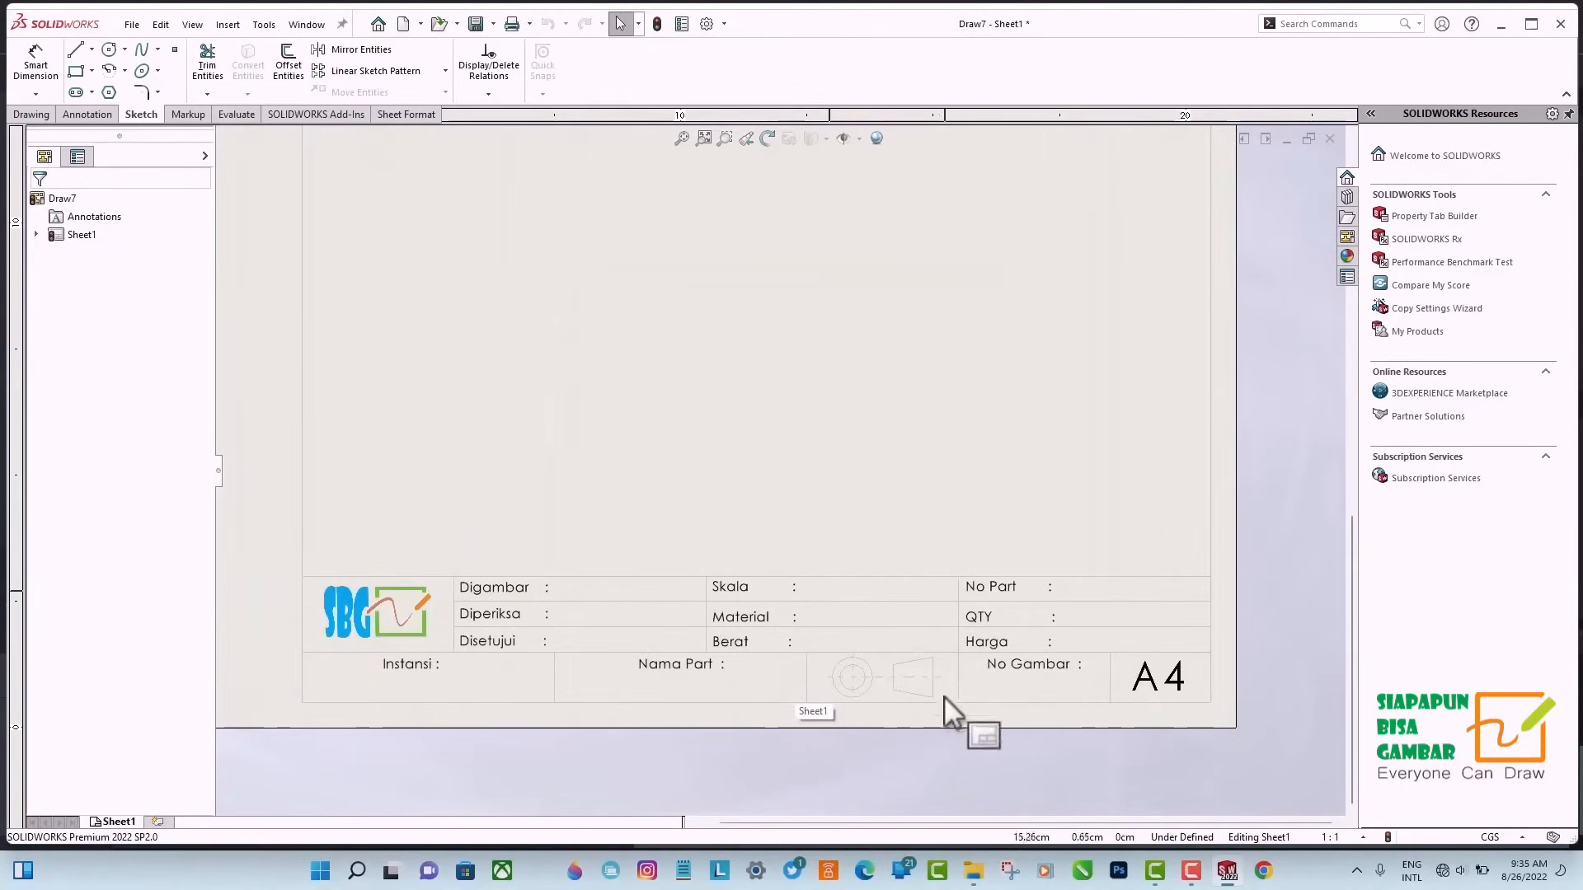
scroll(767, 635, "down", 2)
scroll(798, 606, "up", 5)
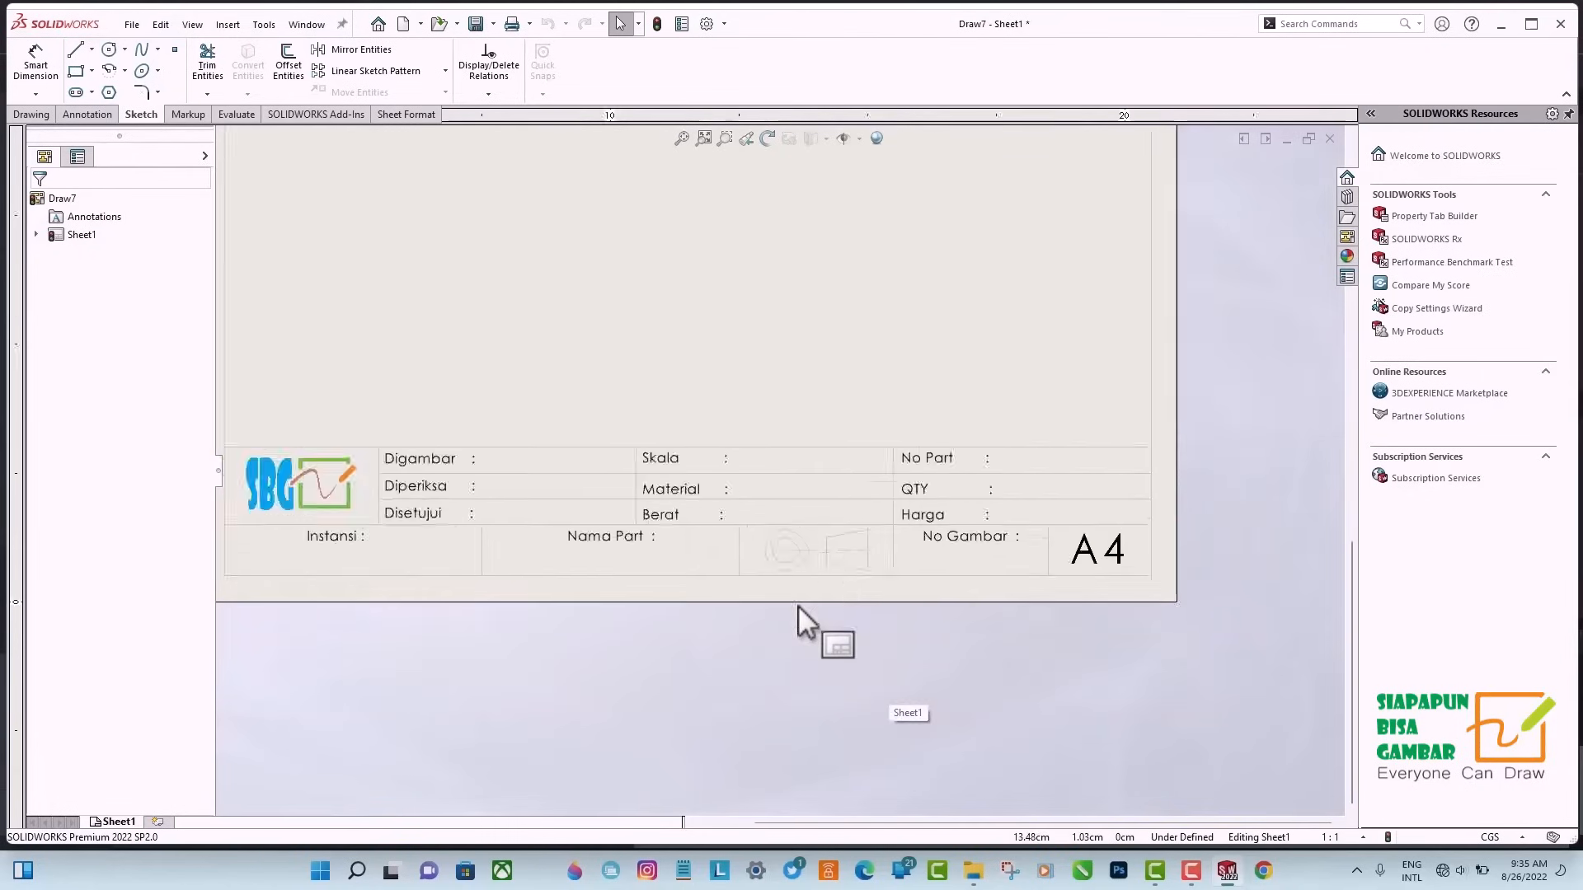
scroll(653, 299, "down", 2)
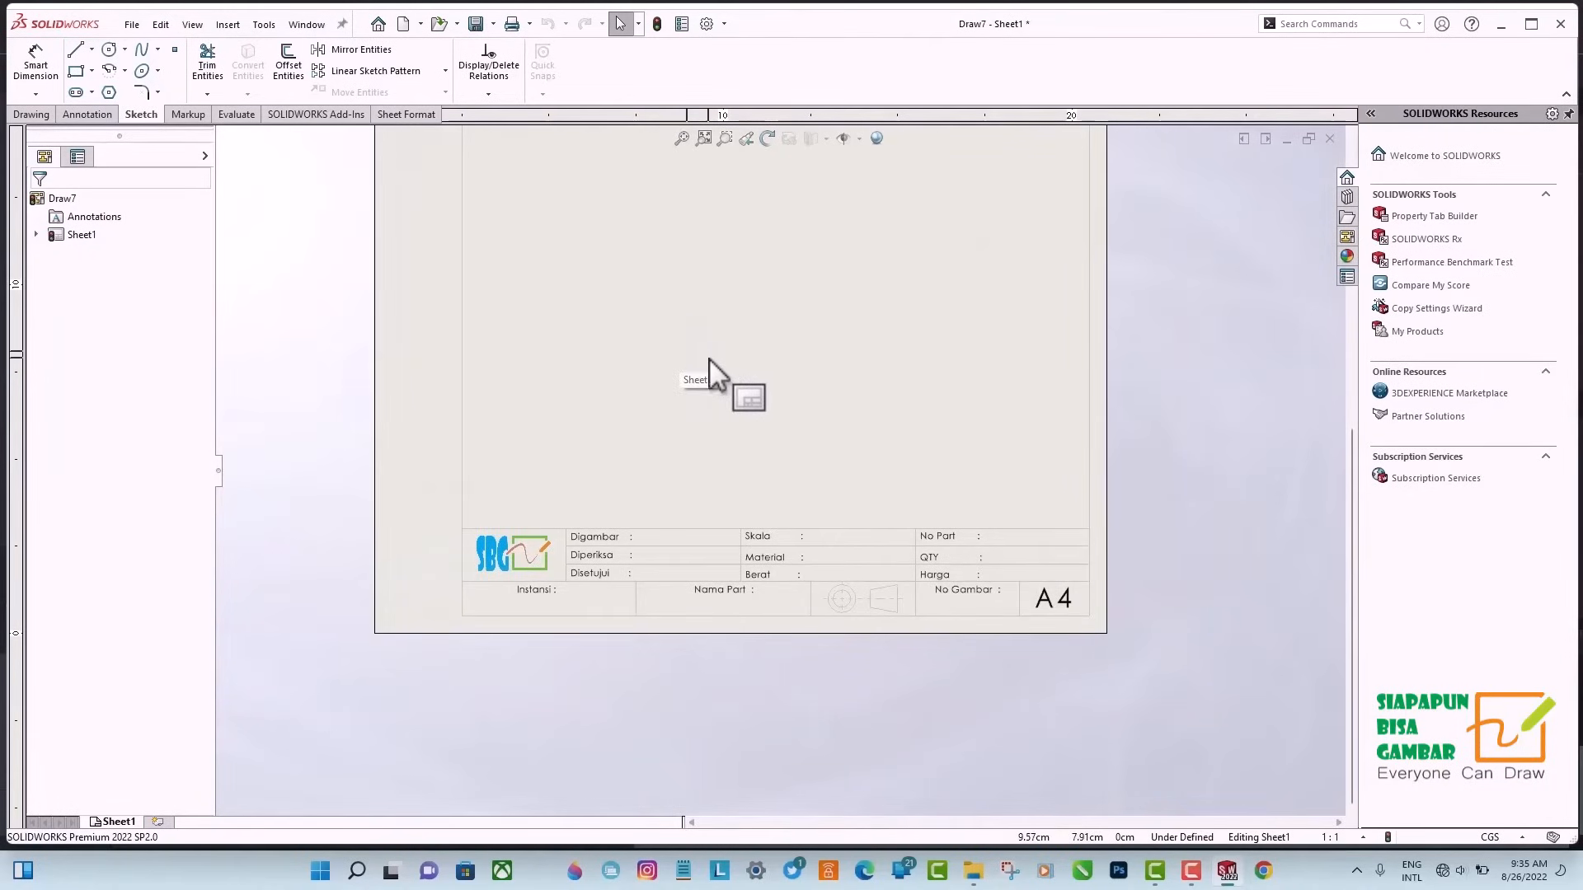
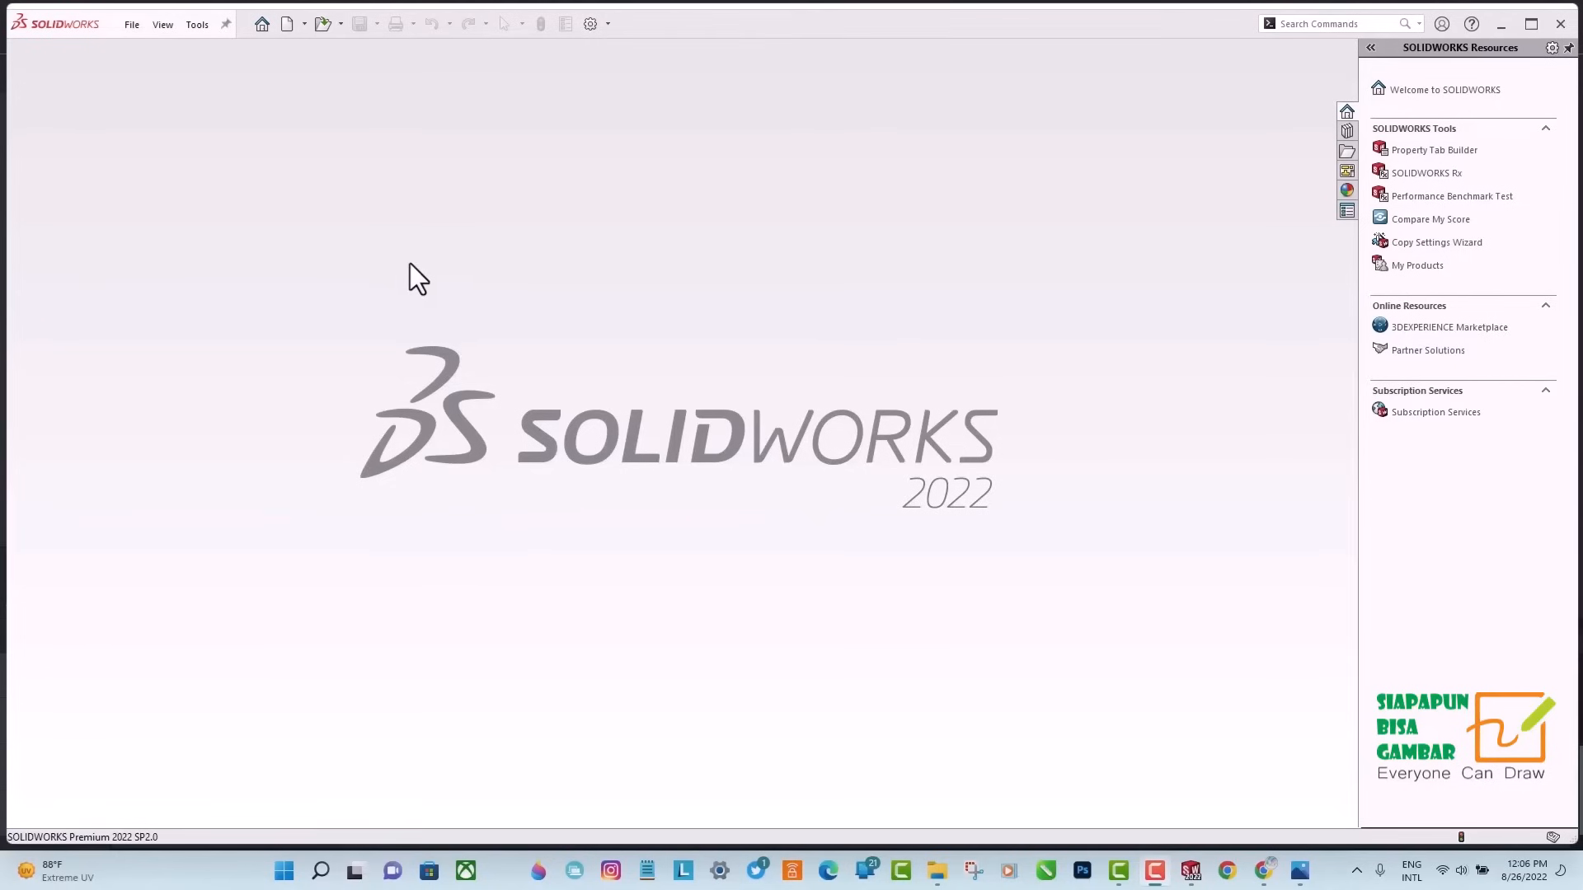
Create a new drawing using the "contoh Template Etiket A4" sheet format with the sheet format displayed.
left_click(286, 25)
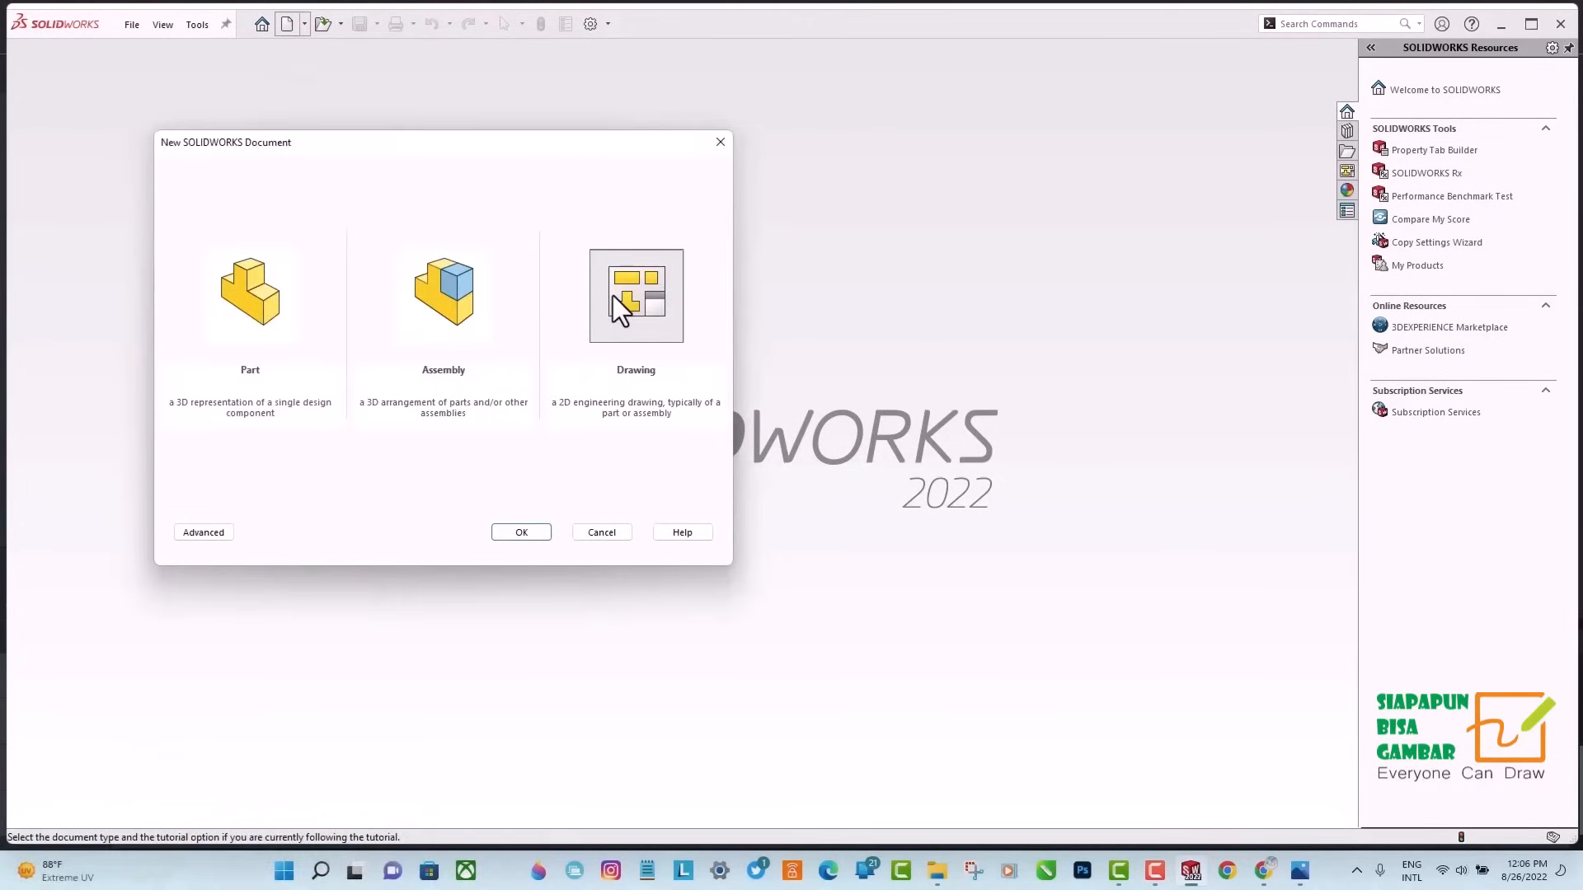
left_click(612, 295)
left_click(521, 533)
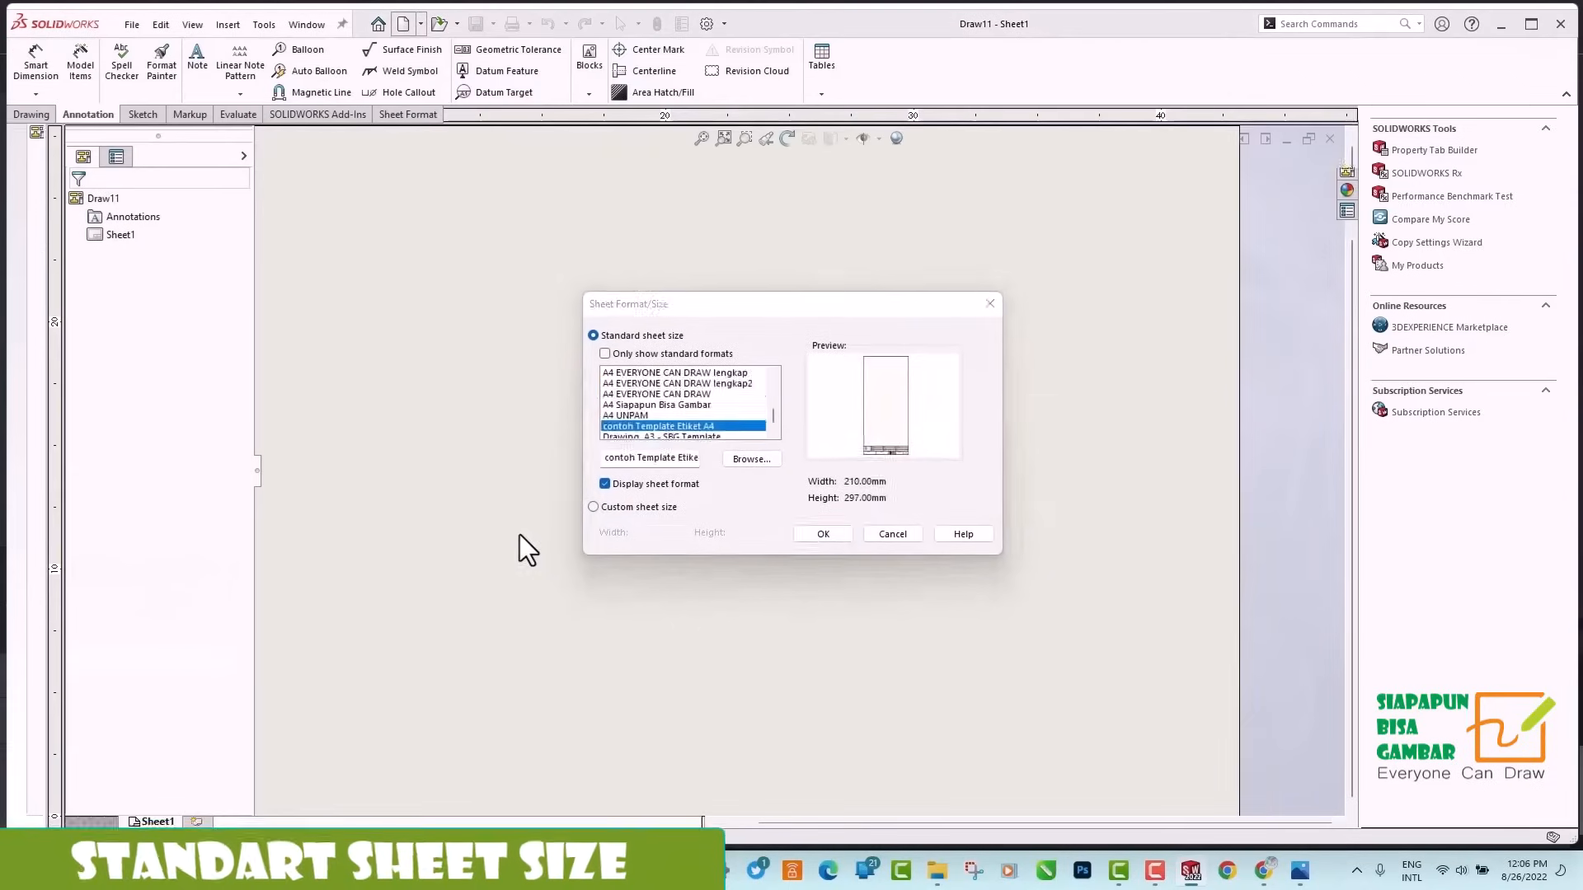
left_click(818, 532)
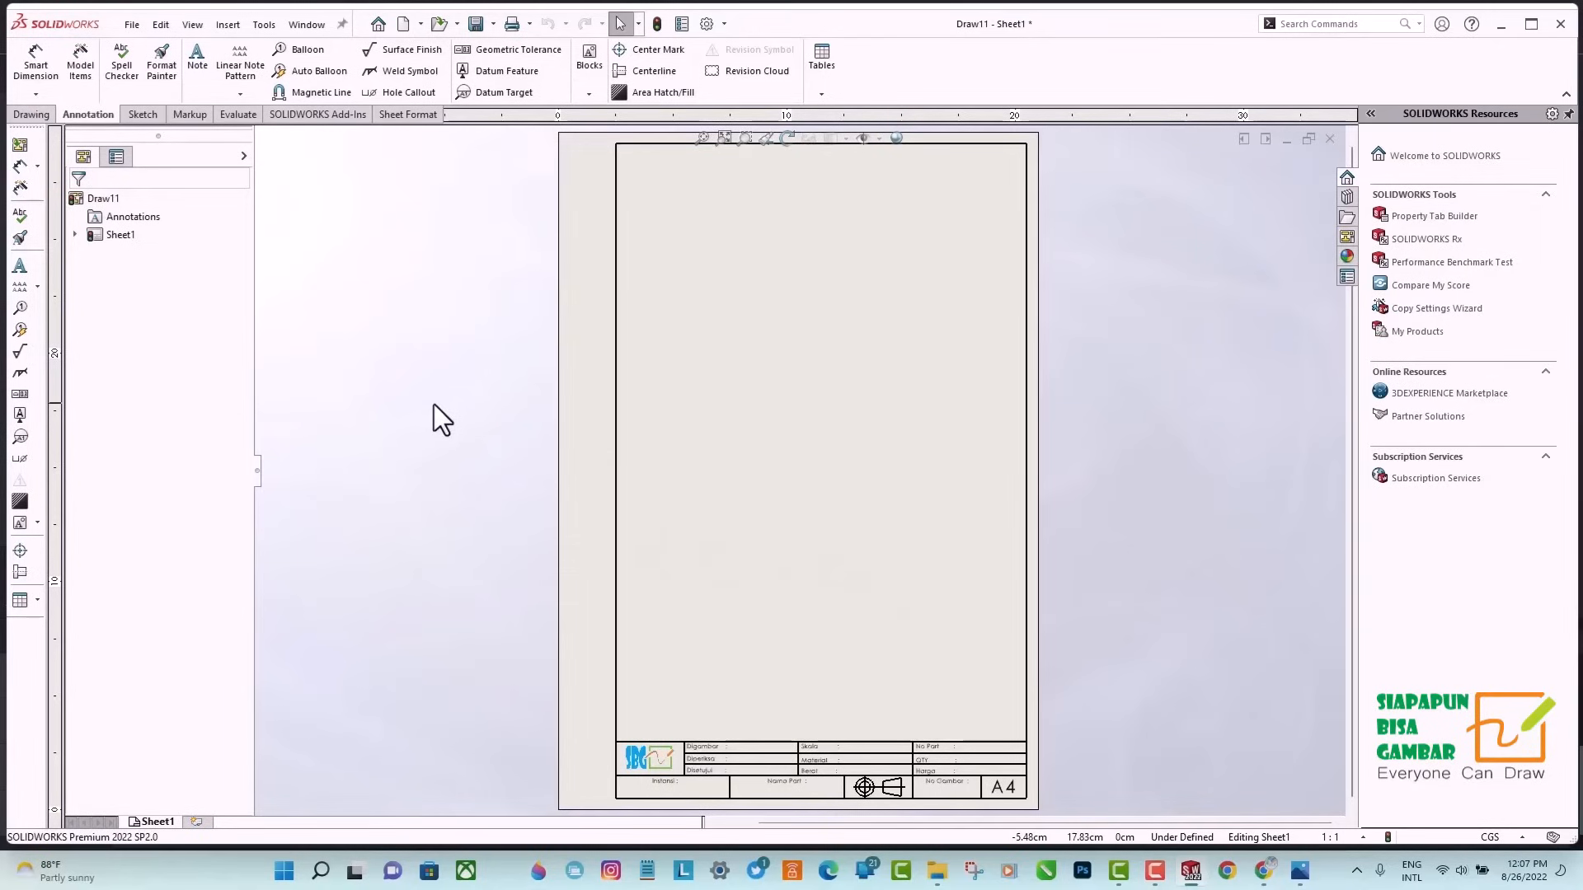
Insert a front model view of the part "10. BATU Pondasi 40CM" in the left half of the sheet at mid-height.
left_click(32, 114)
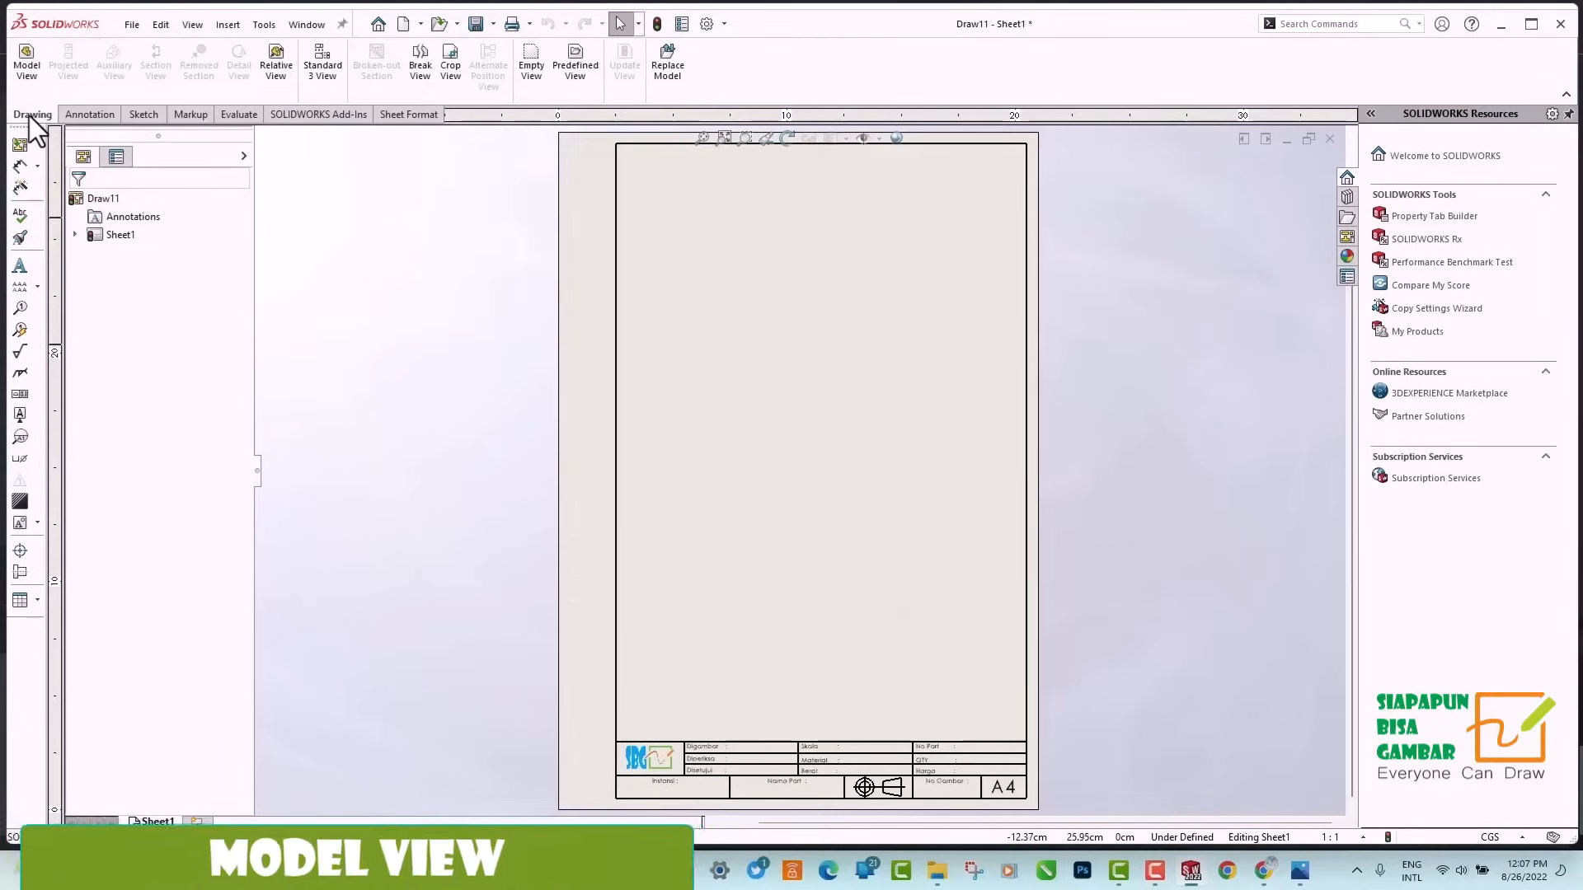
left_click(27, 66)
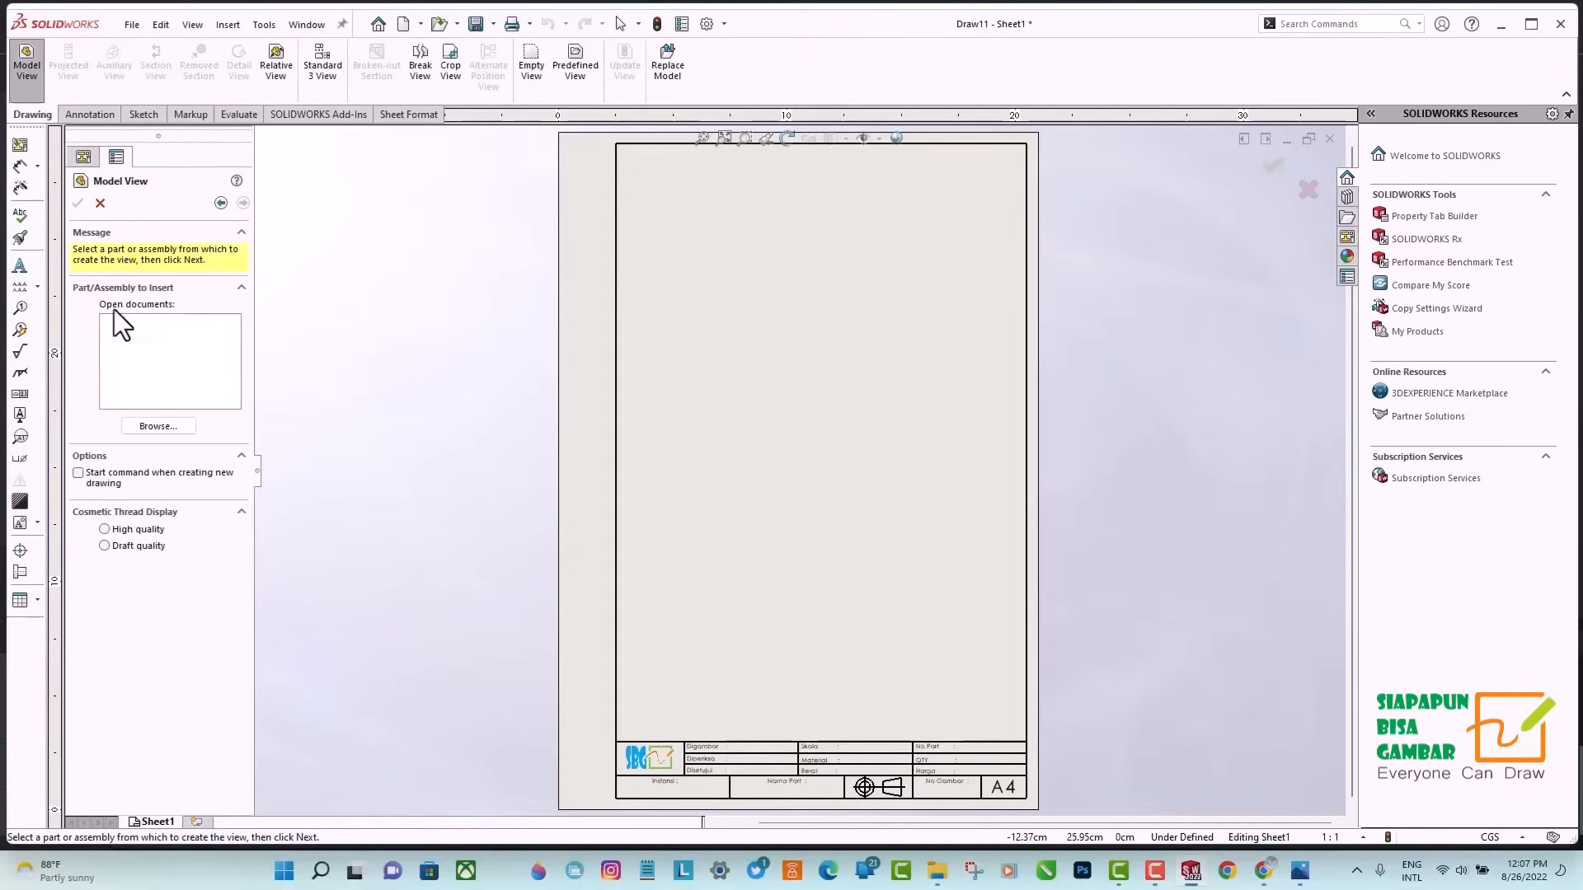
left_click(158, 426)
scroll(750, 582, "down", 1)
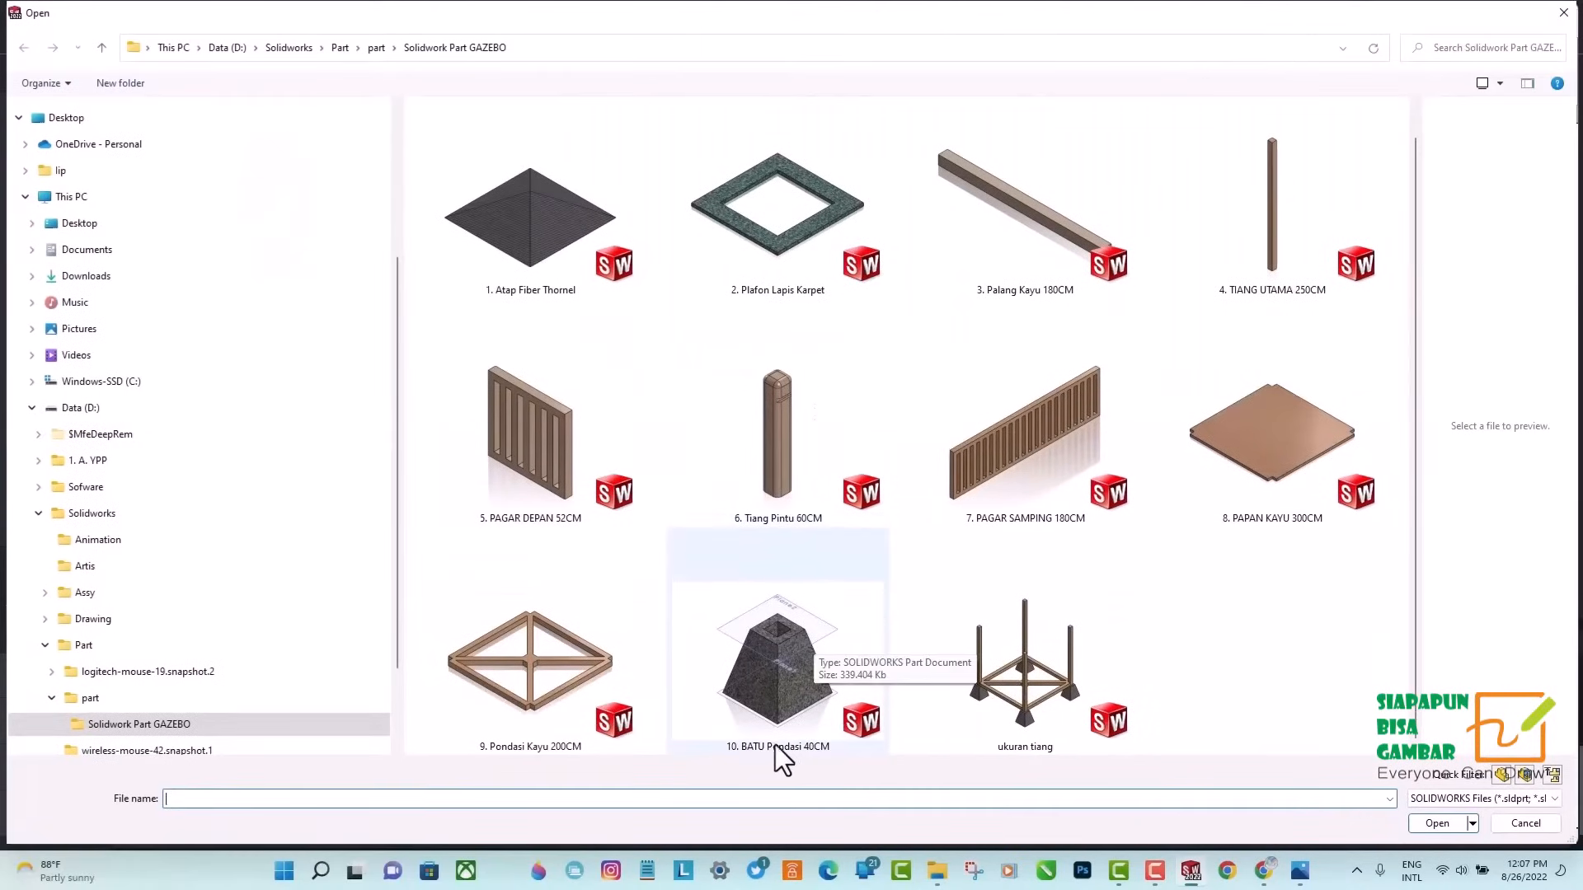
left_click(770, 692)
left_click(1443, 824)
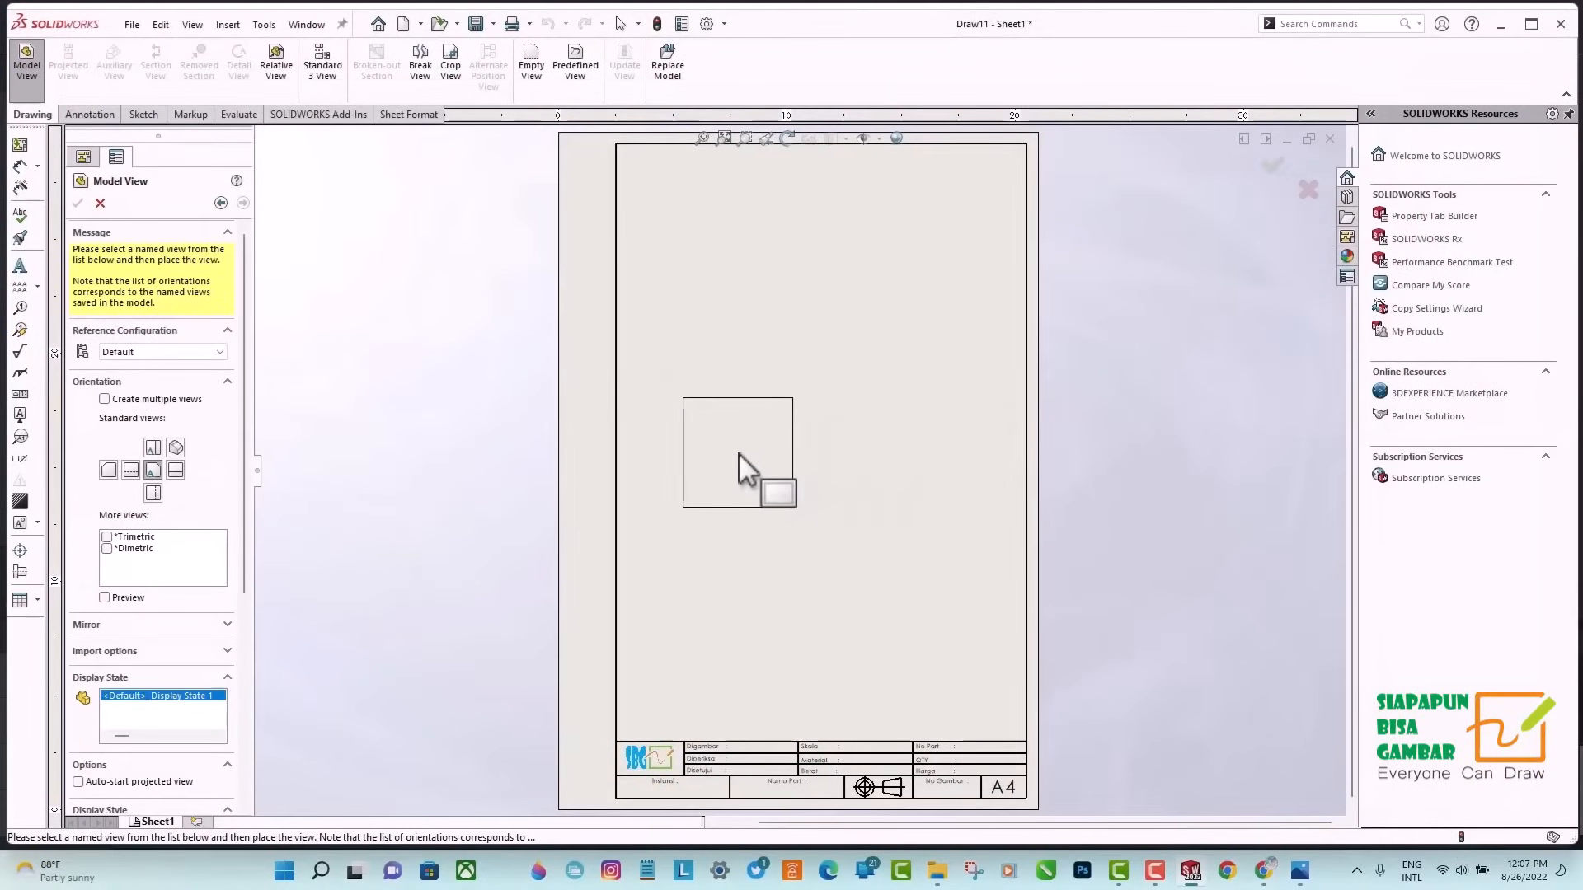
left_click(739, 454)
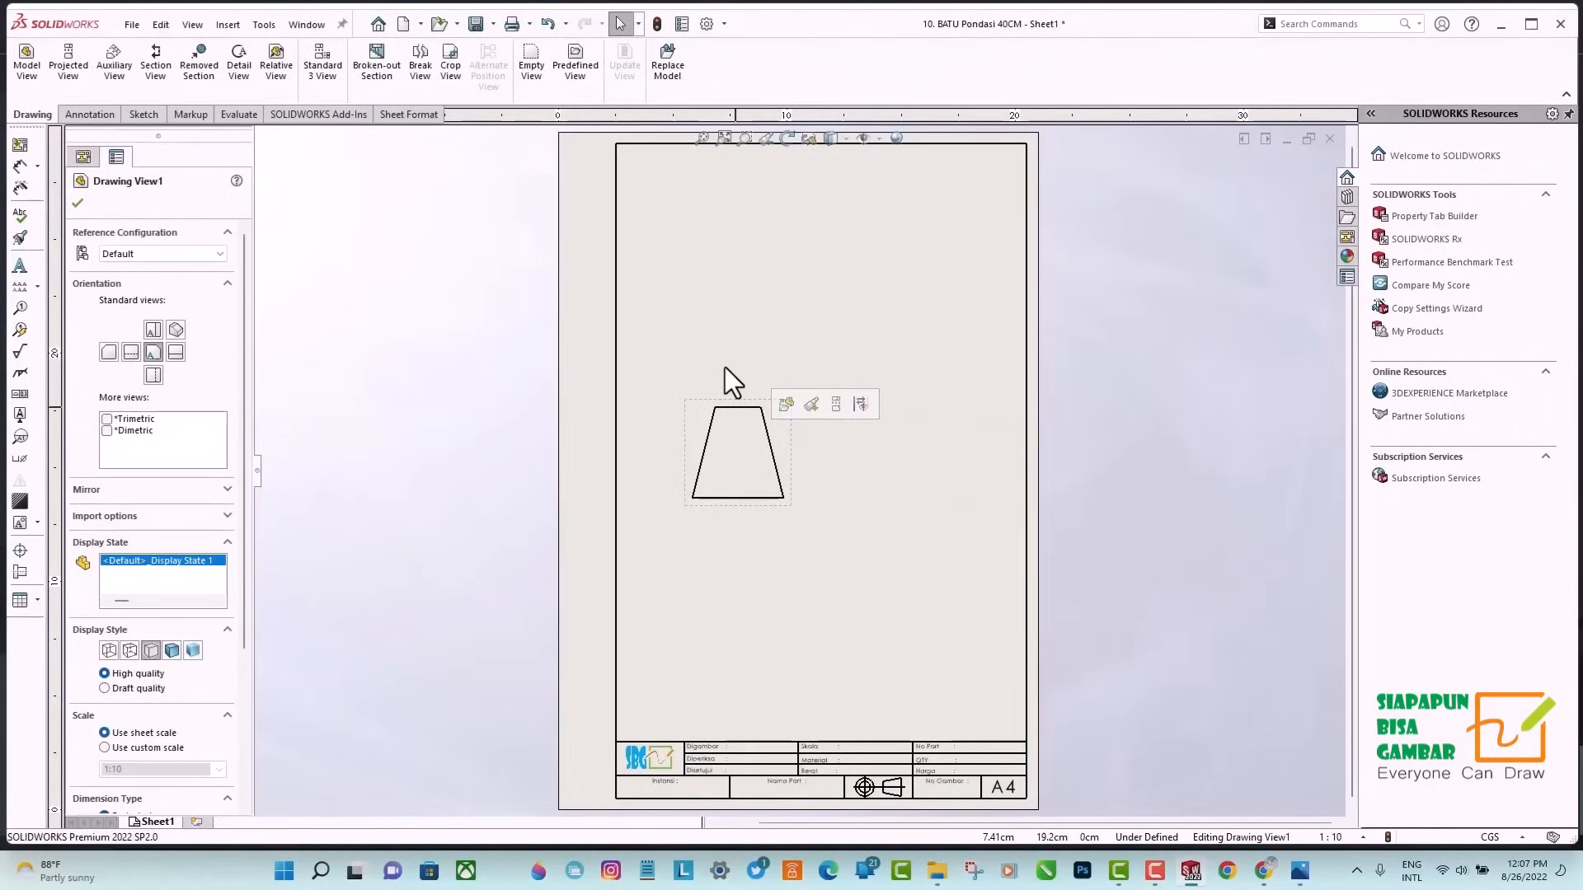
Project a top view above the front view and a bottom view below it.
left_click(51, 54)
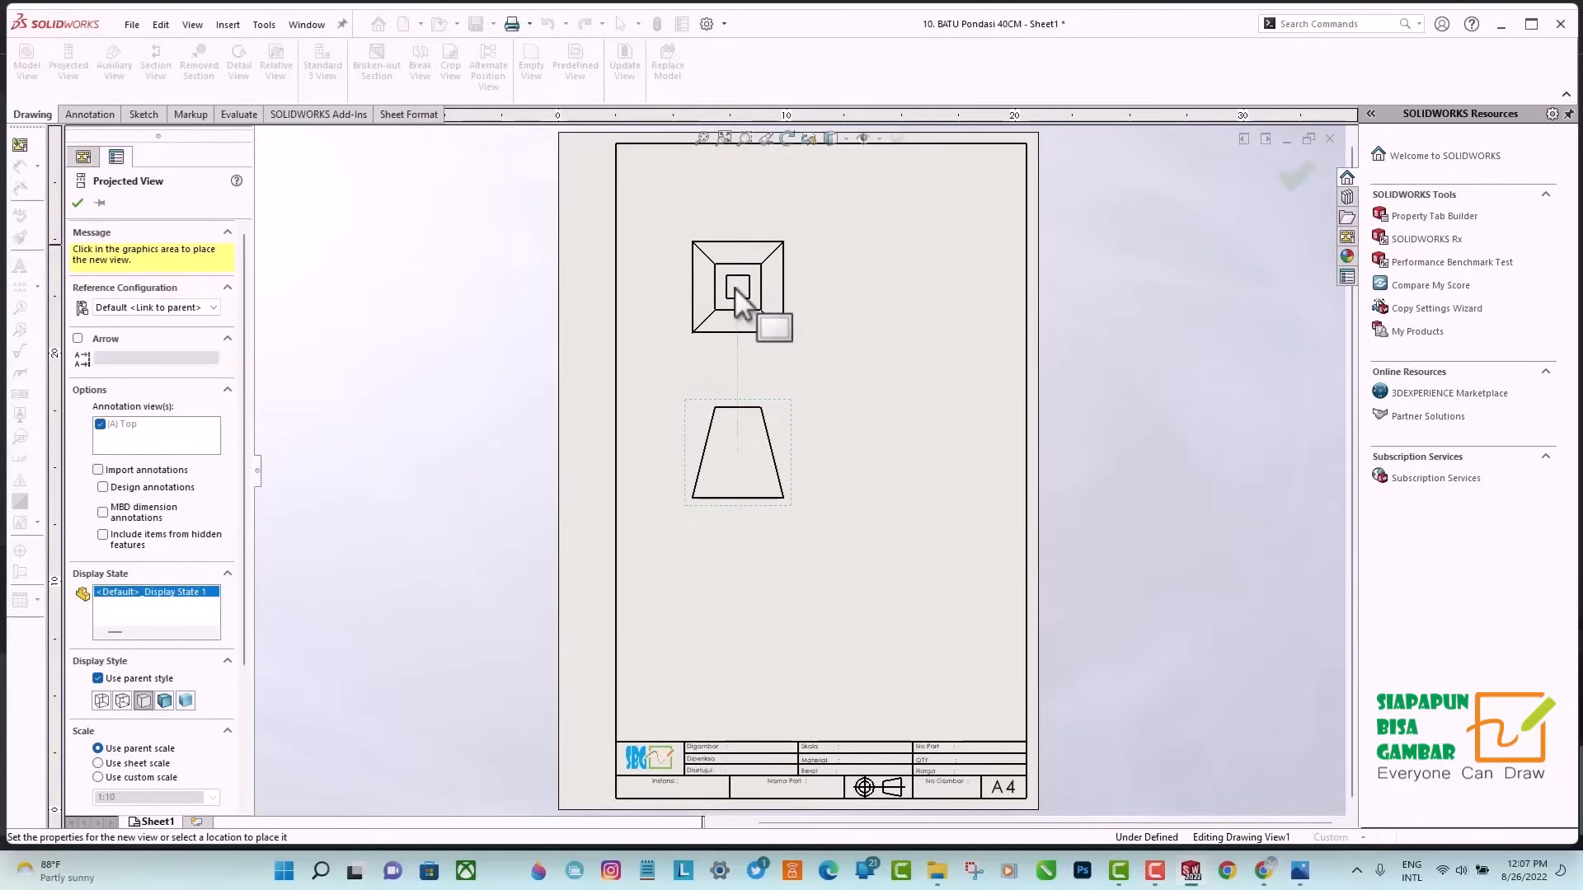
left_click(734, 289)
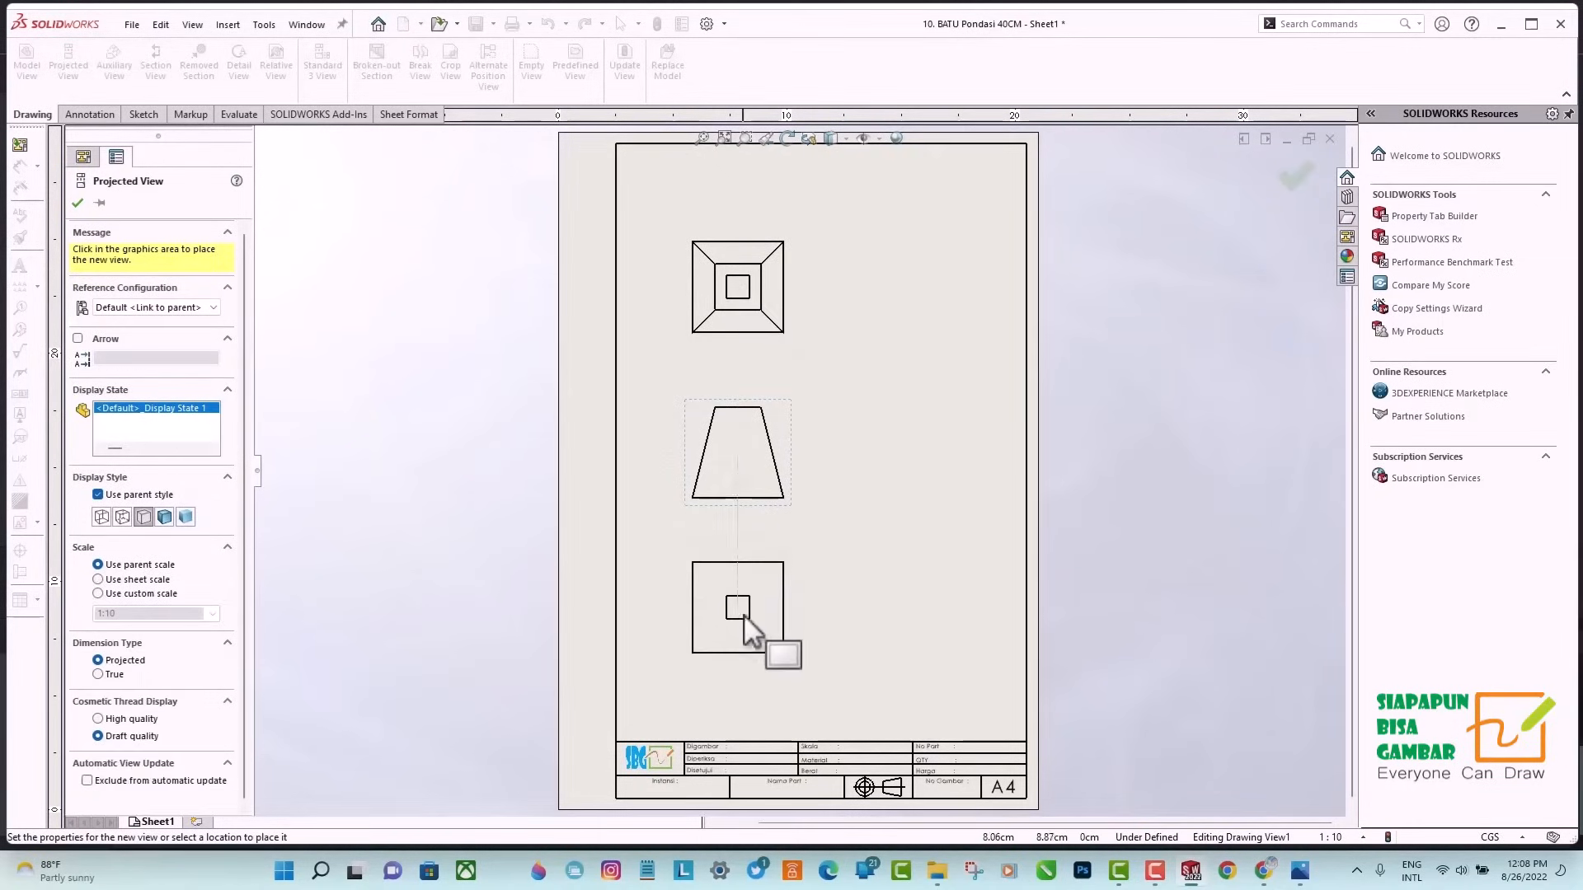
left_click(745, 609)
key("Escape")
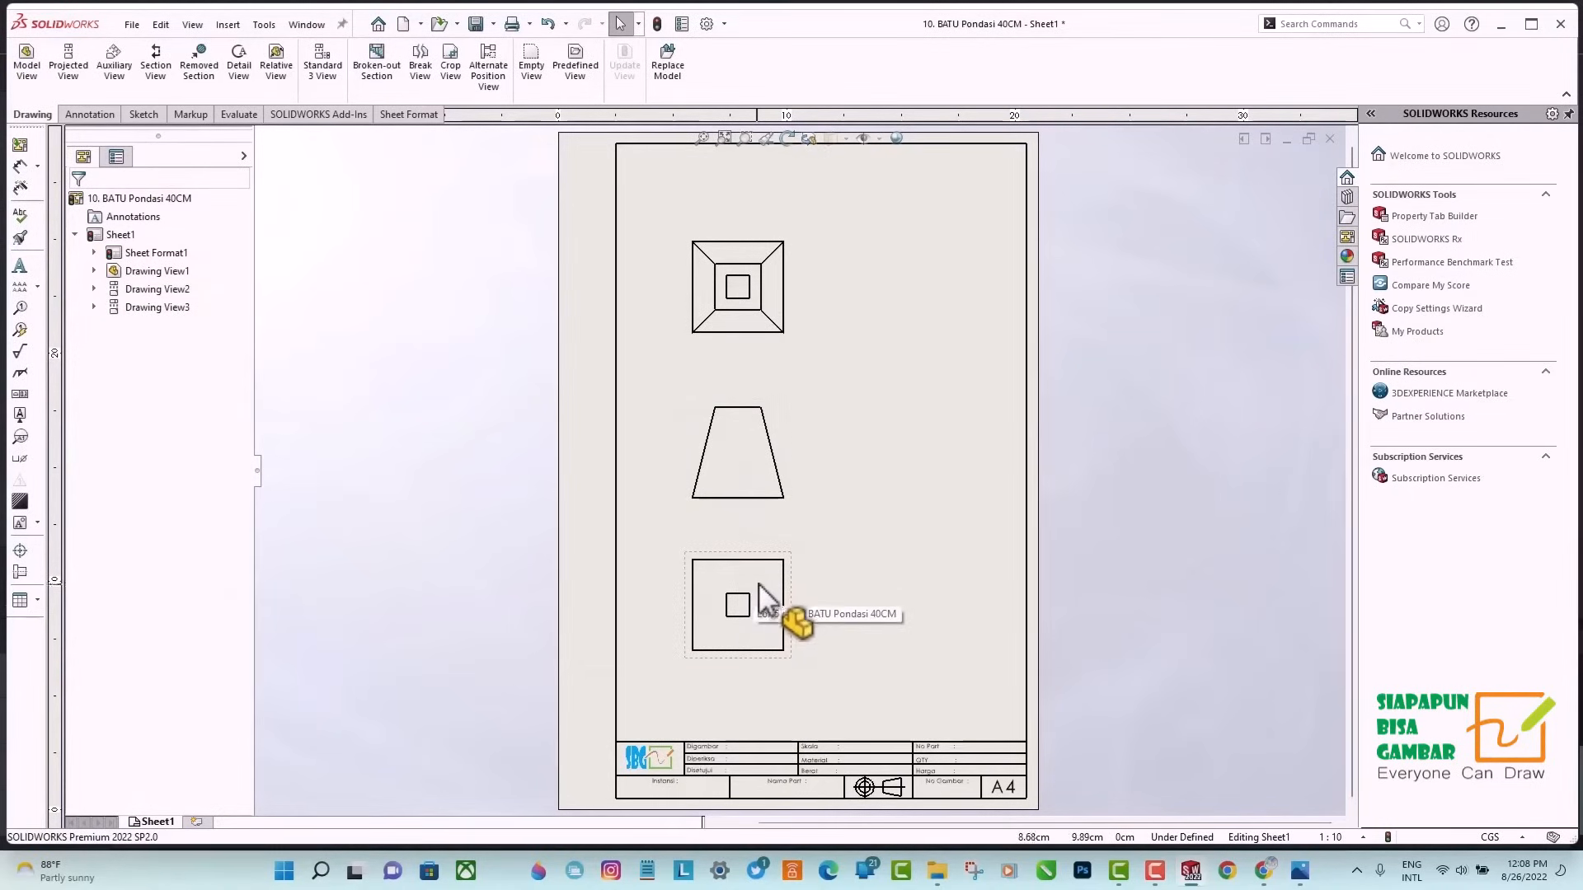
Set the display style of the bottom view and the front view to Hidden Lines Visible.
left_click(760, 588)
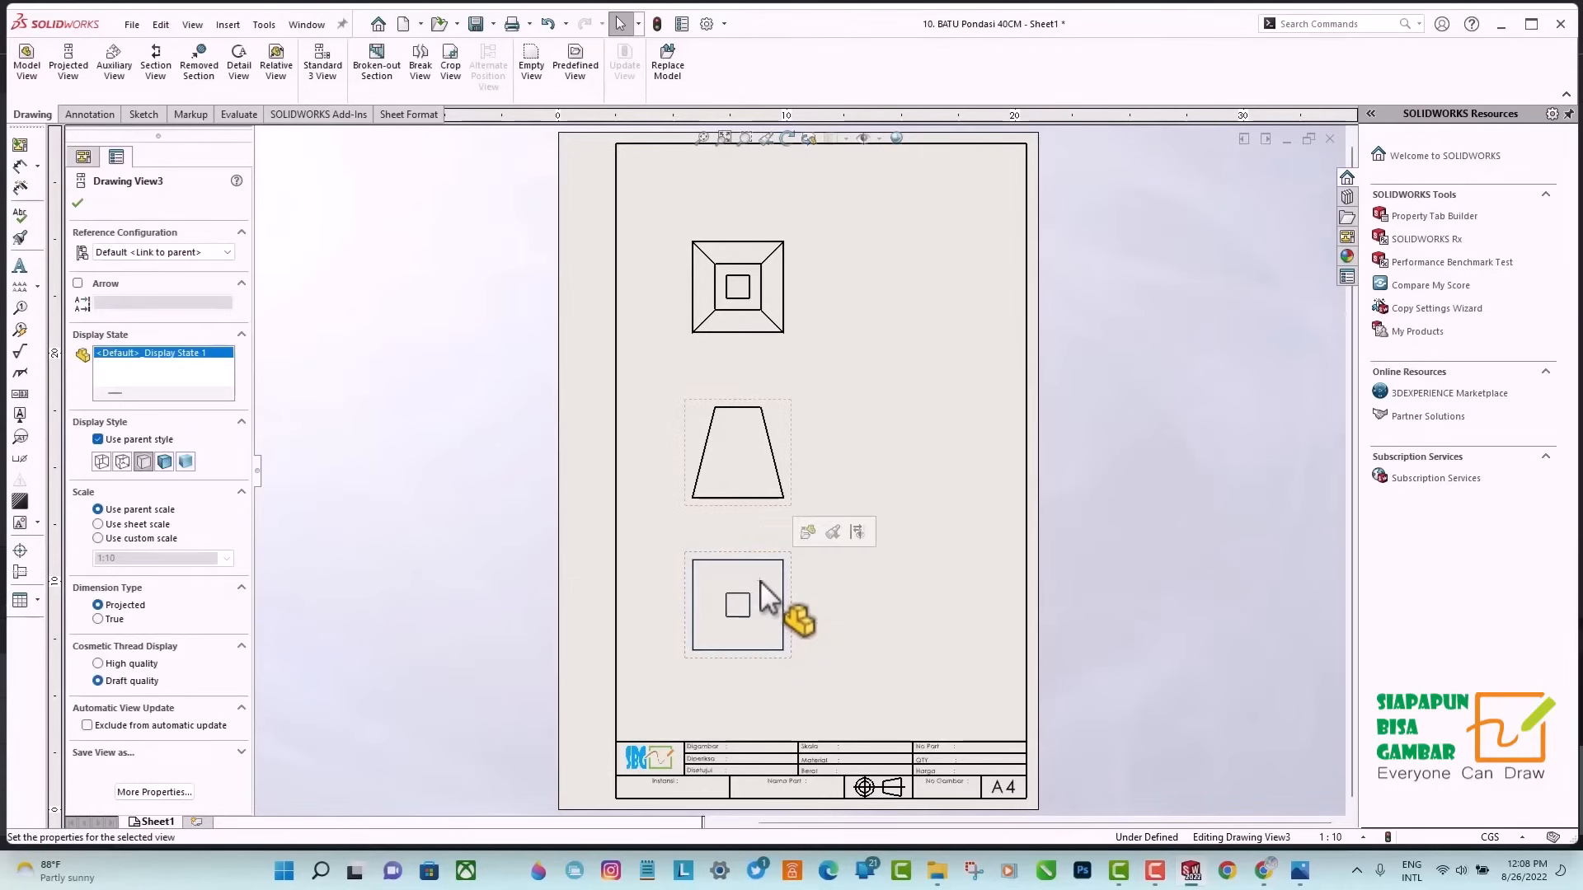
left_click(120, 466)
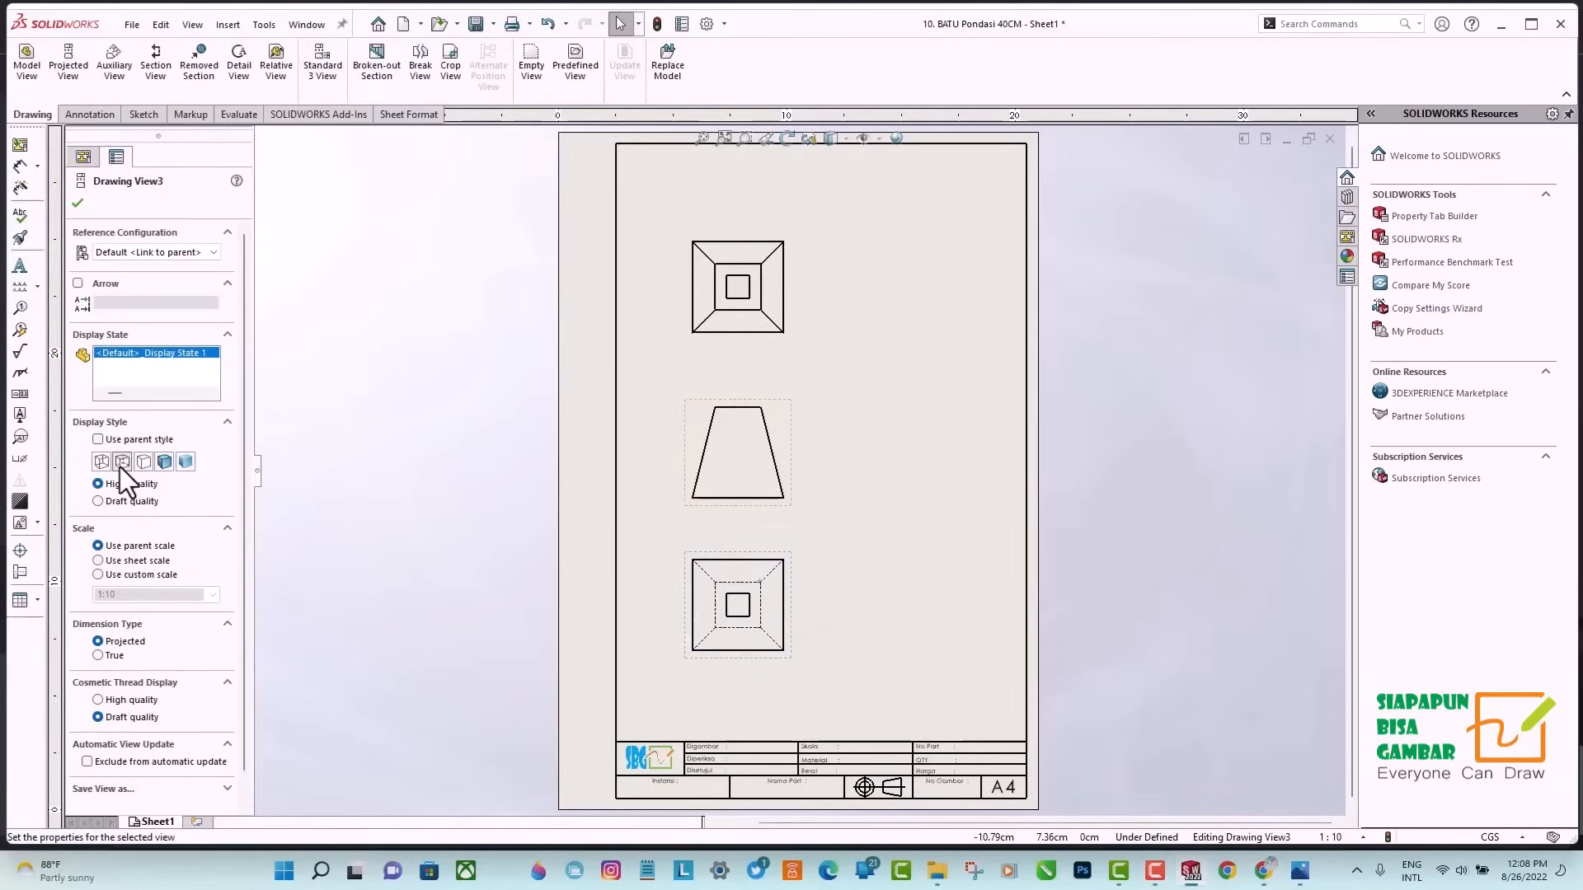
left_click(729, 457)
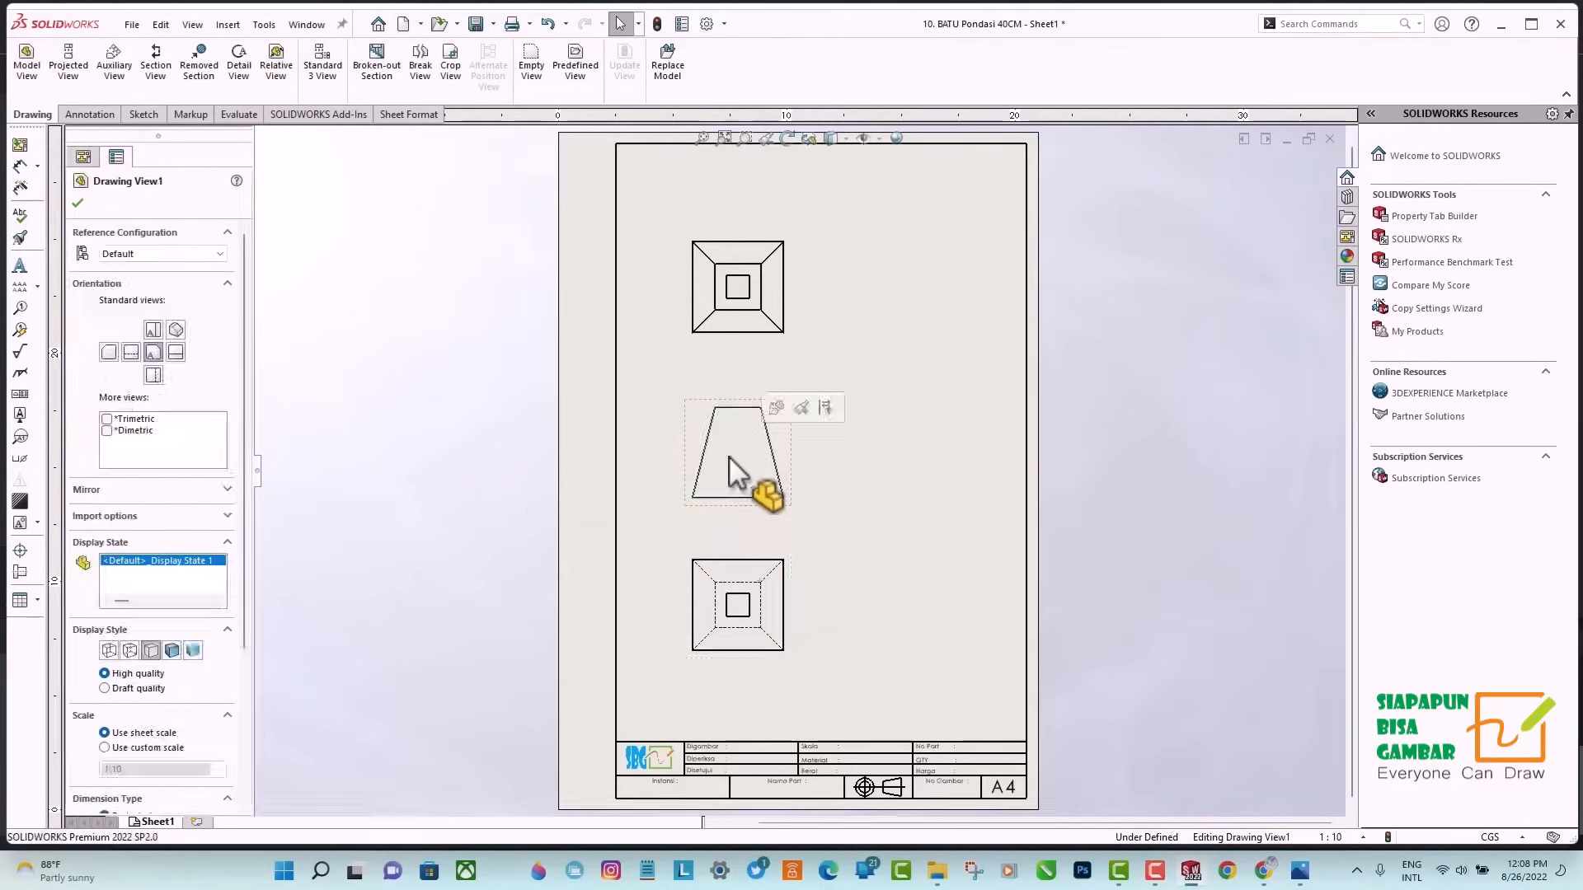
left_click(130, 650)
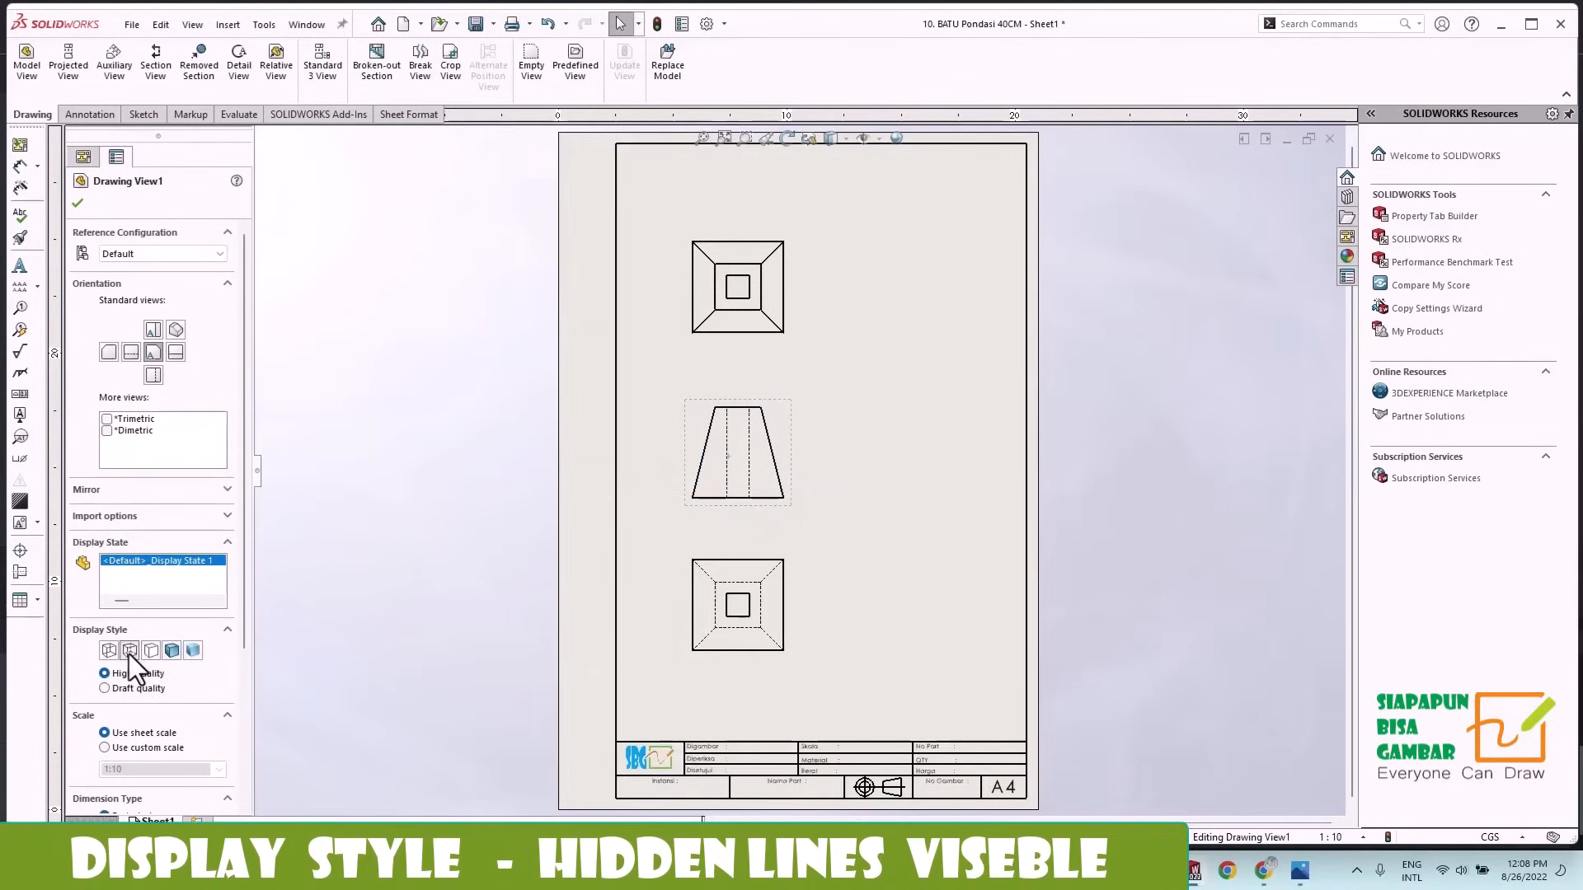
left_click(77, 203)
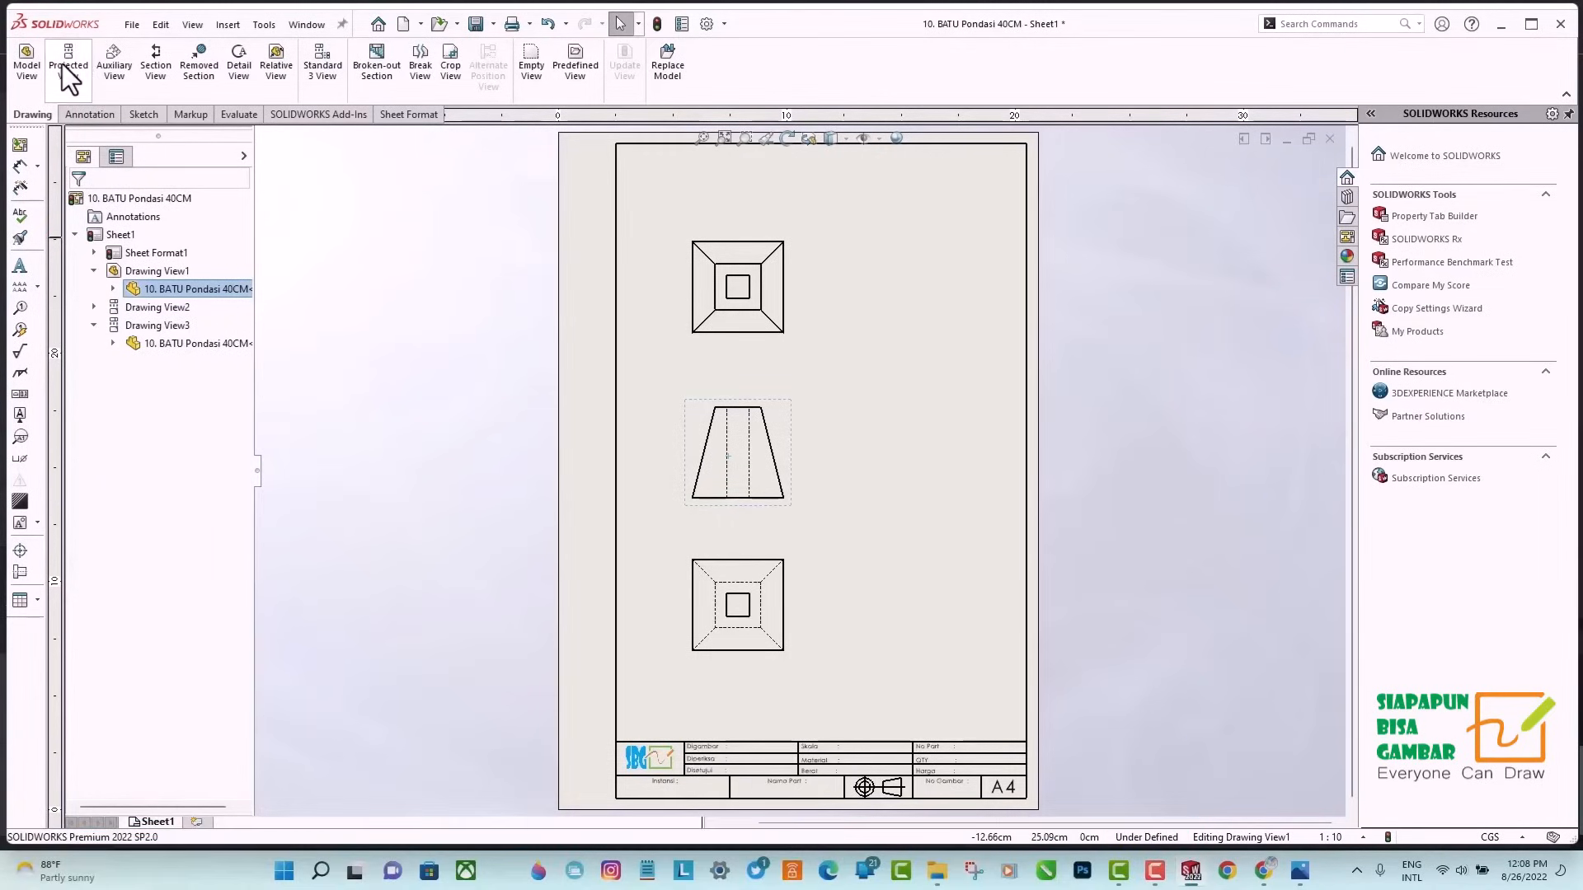
Project an isometric view into the sheet's upper-right area and set its display style to Shaded With Edges.
left_click(61, 67)
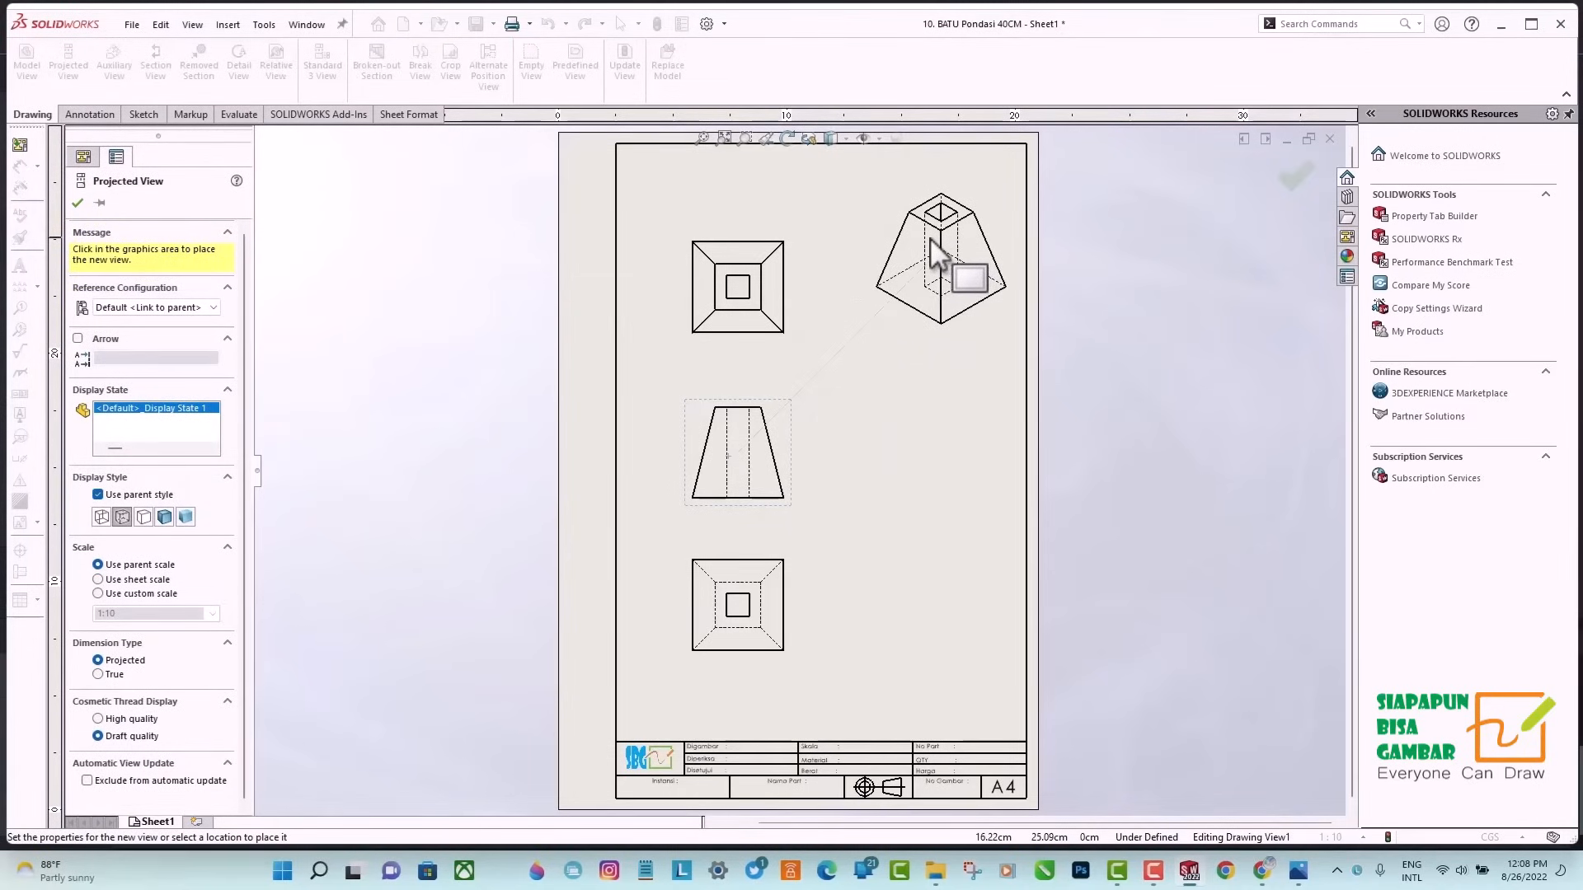
left_click(930, 239)
key("Escape")
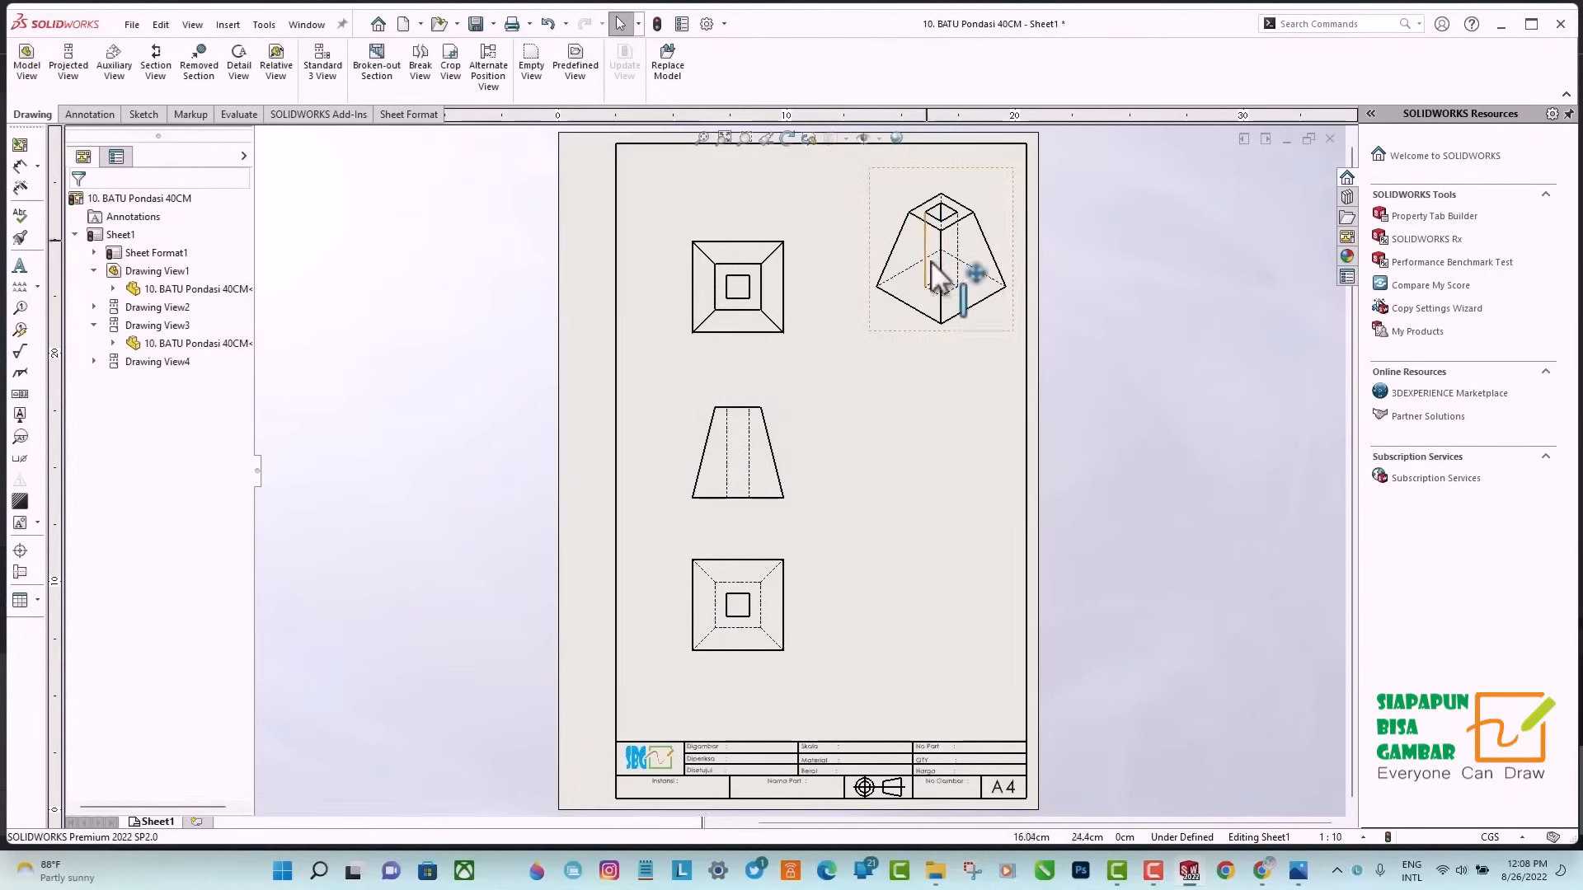
left_click(976, 315)
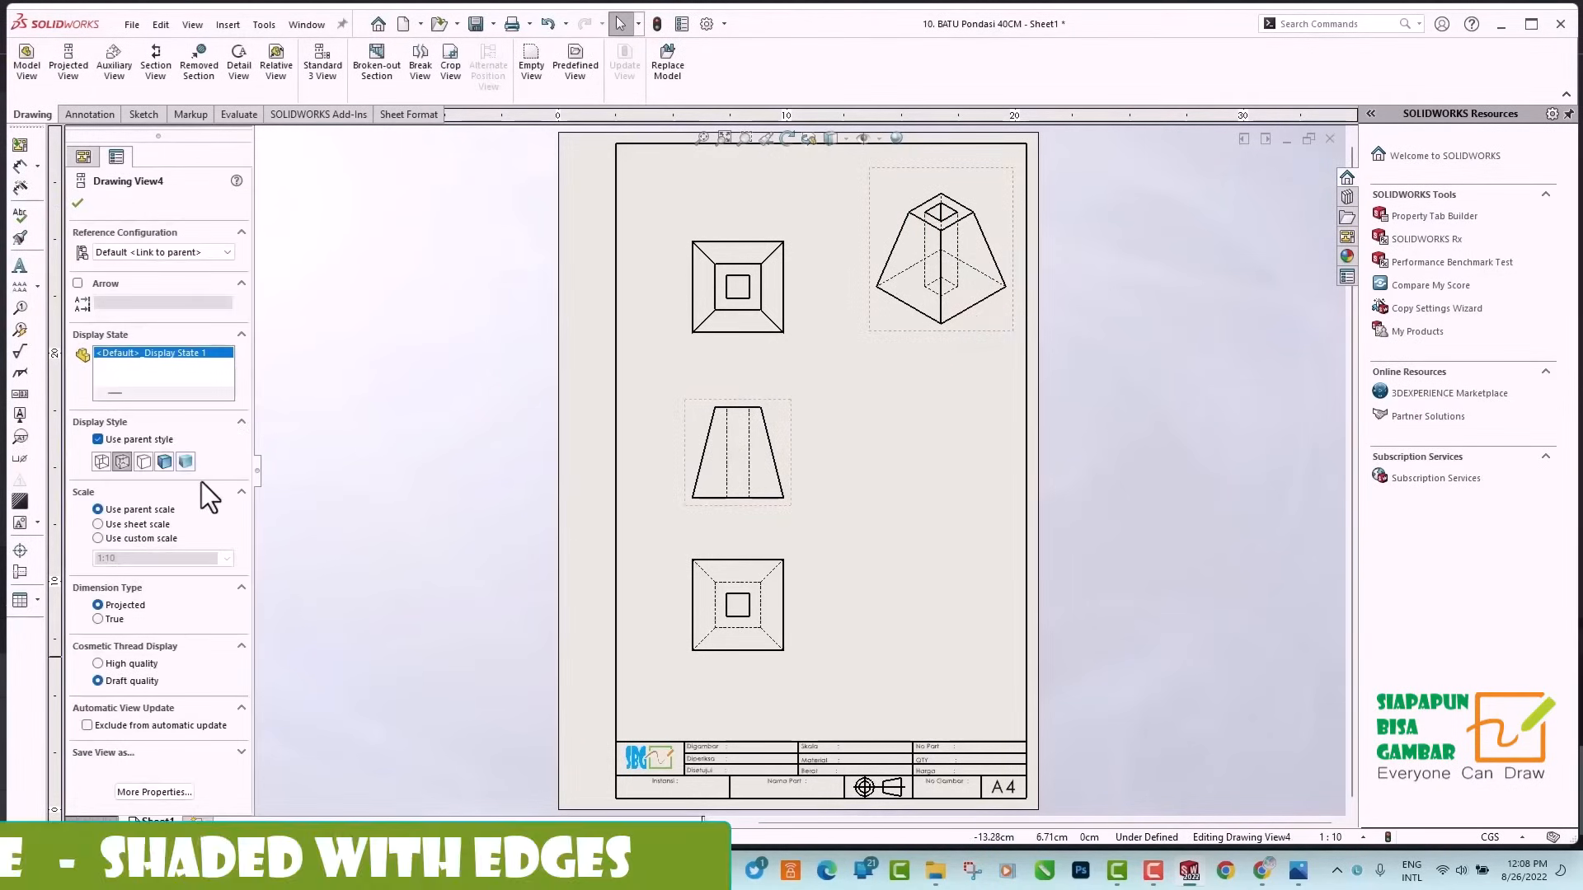
left_click(164, 462)
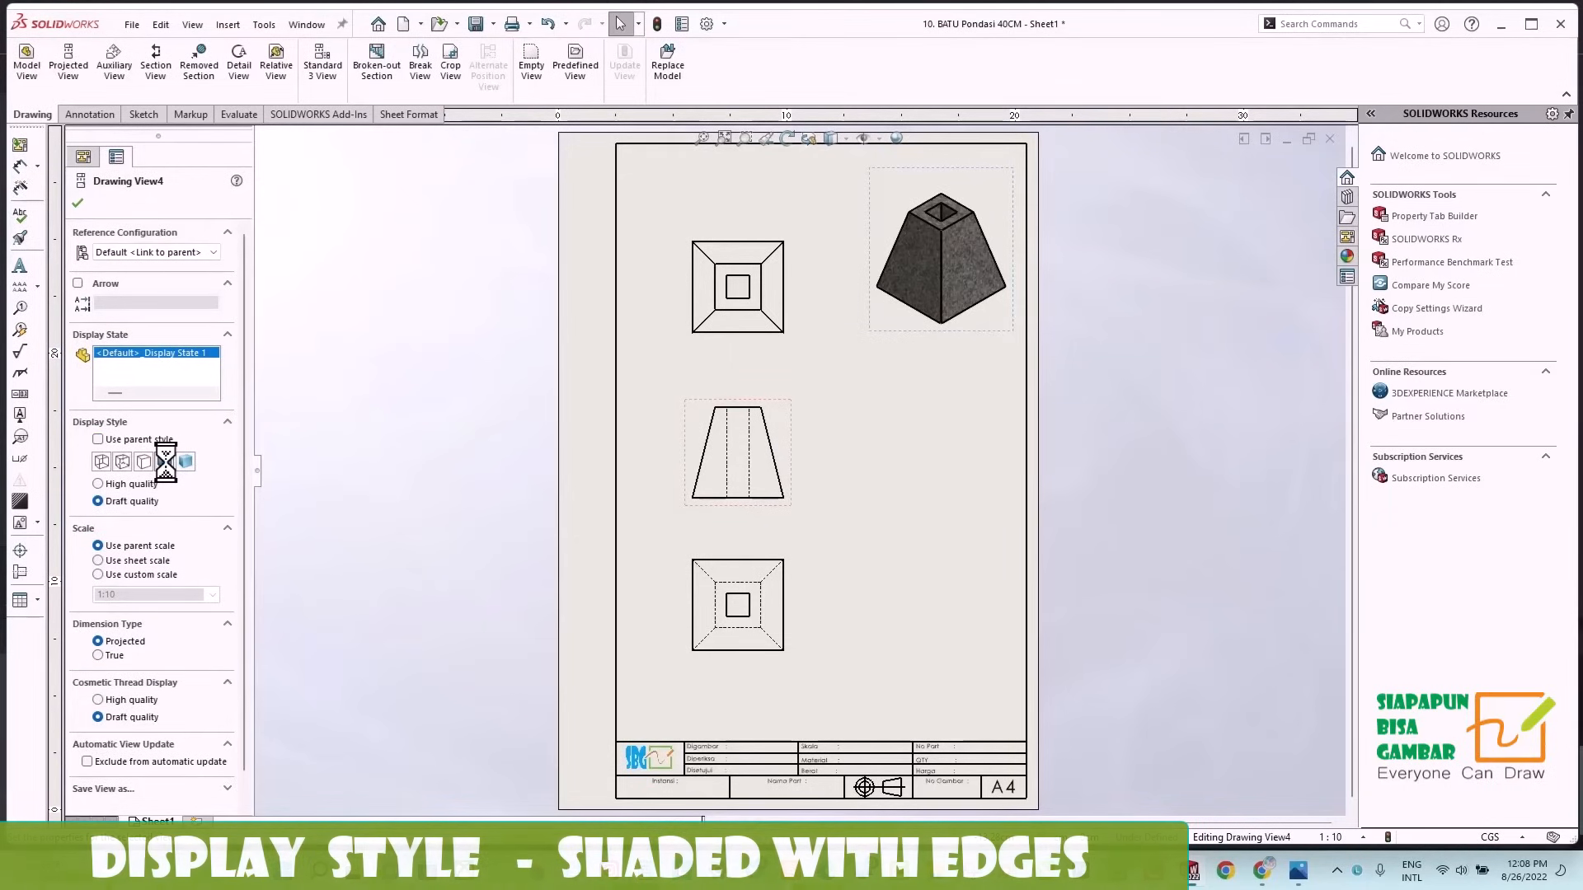
left_click(78, 203)
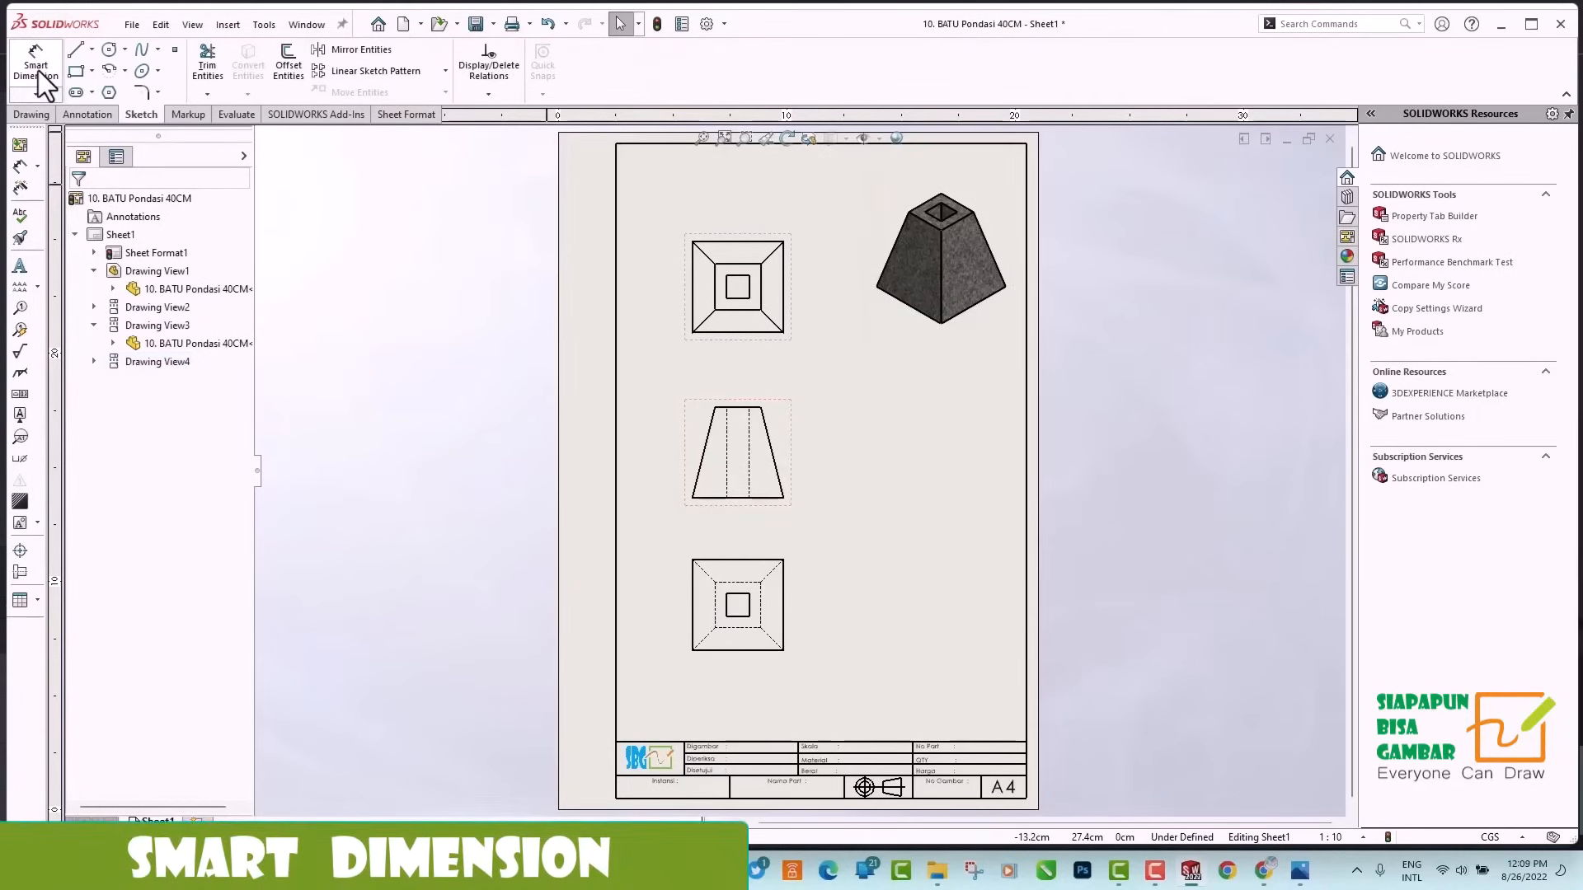
Dimension the width and height of the middle square in the top view with Smart Dimension.
left_click(38, 71)
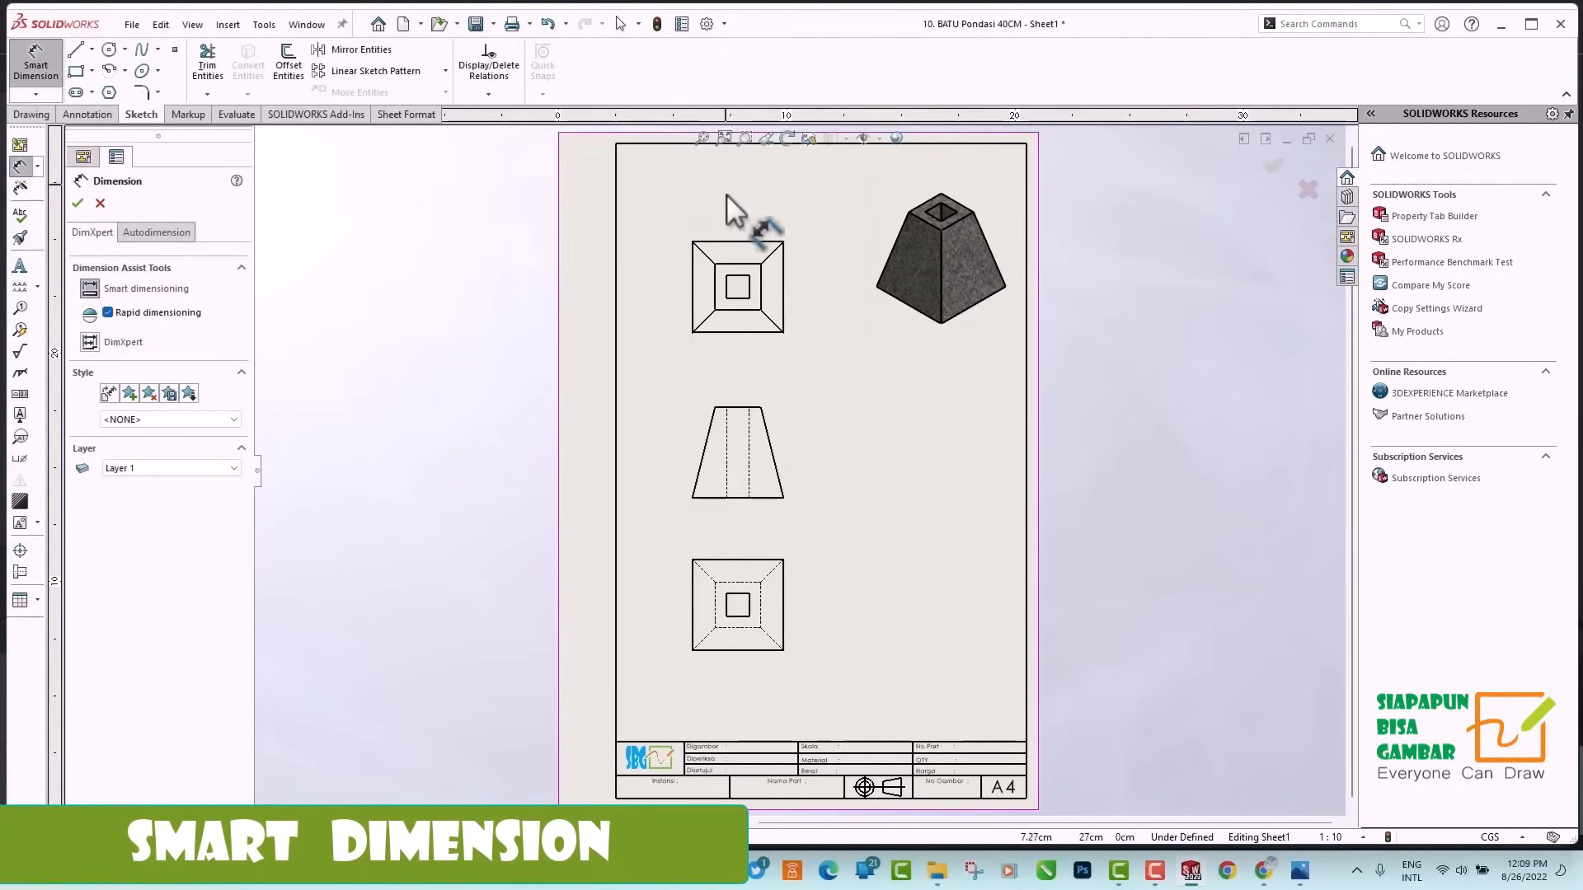
left_click(745, 265)
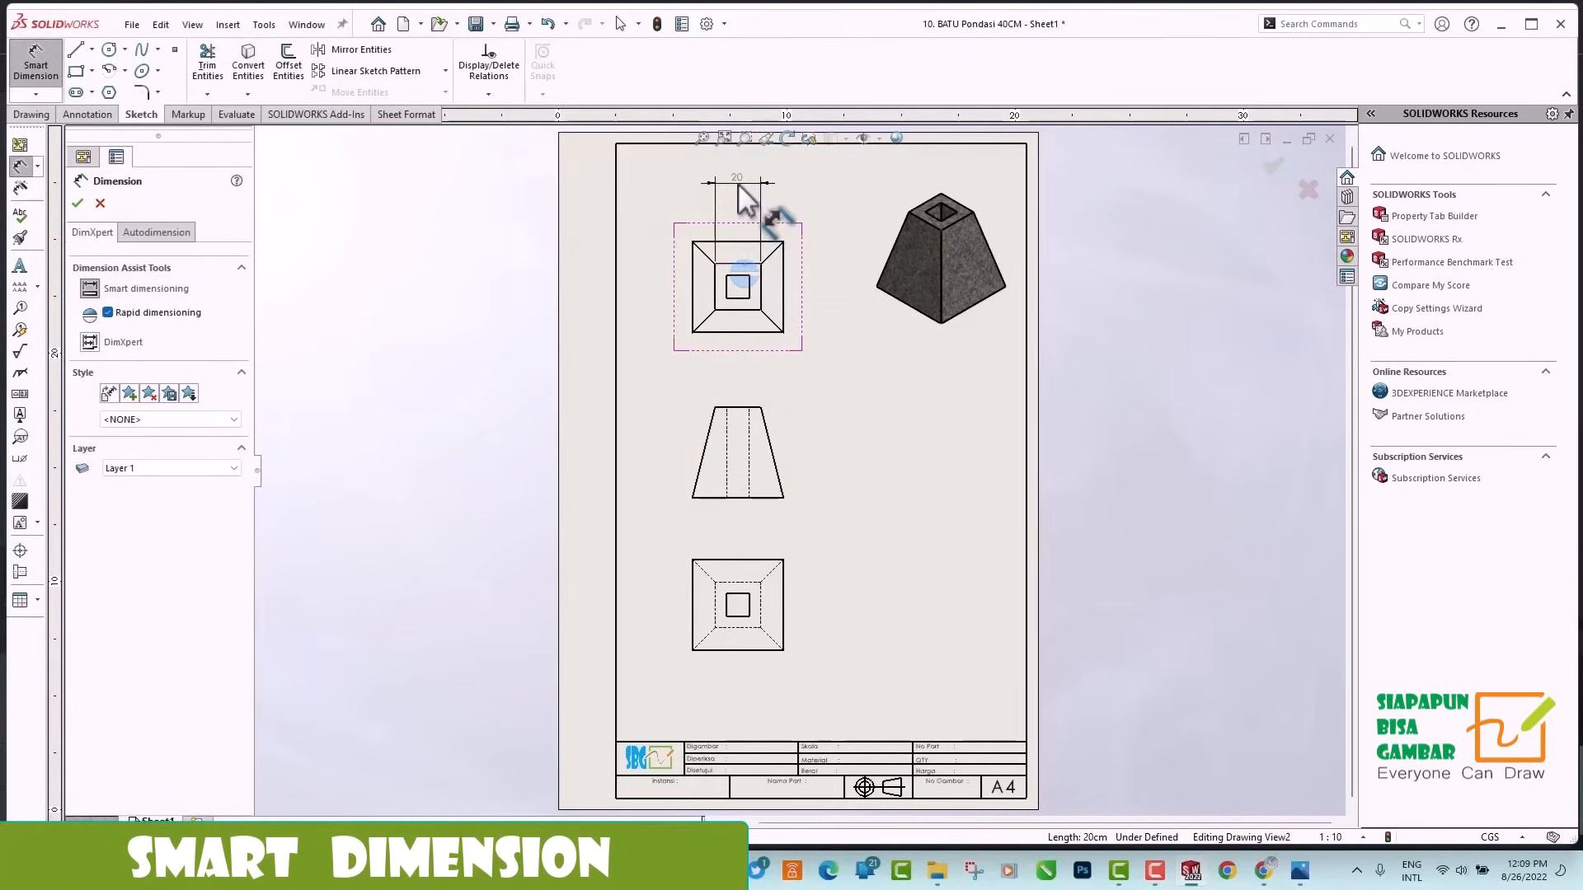
left_click(739, 183)
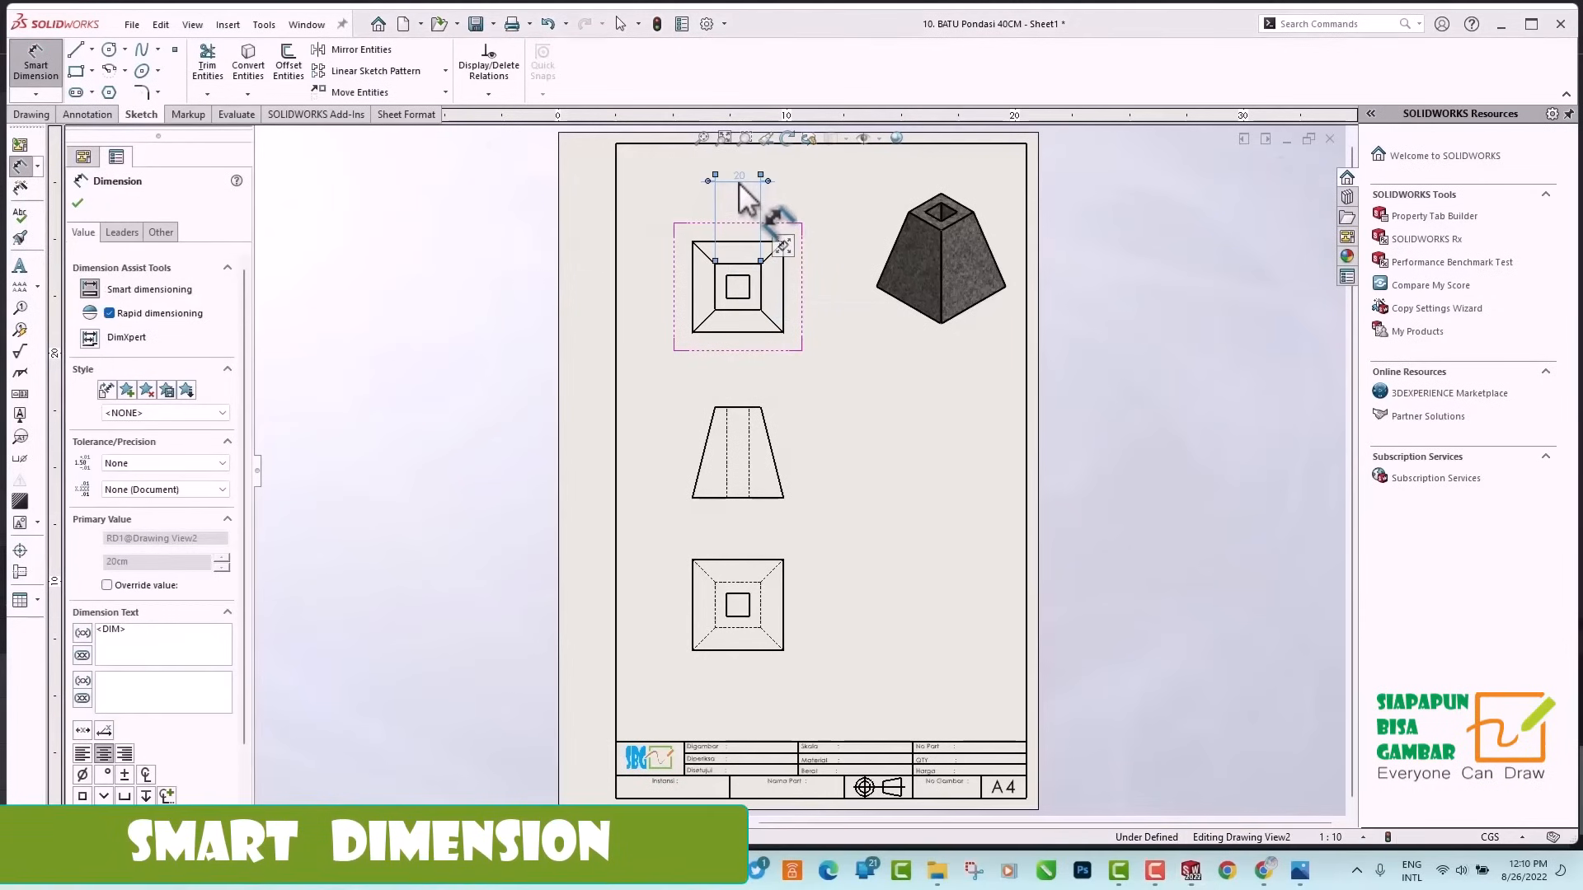
left_click(753, 290)
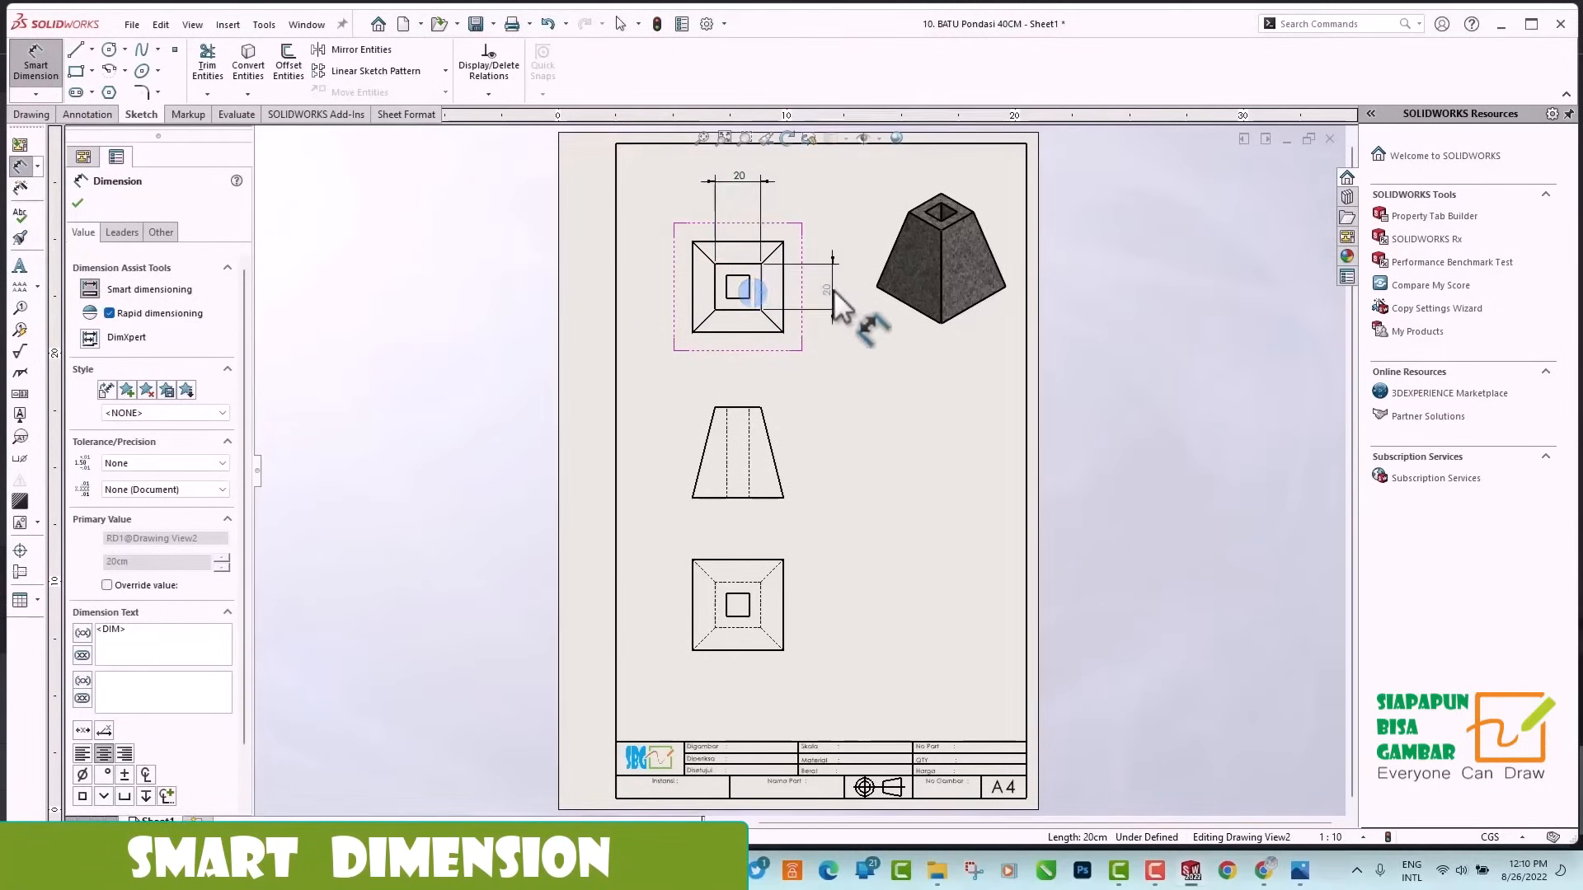
left_click(833, 289)
Dimension the width between the hidden hole lines and the overall height of the trapezoid in the front view.
left_click(727, 447)
left_click(749, 463)
left_click(742, 362)
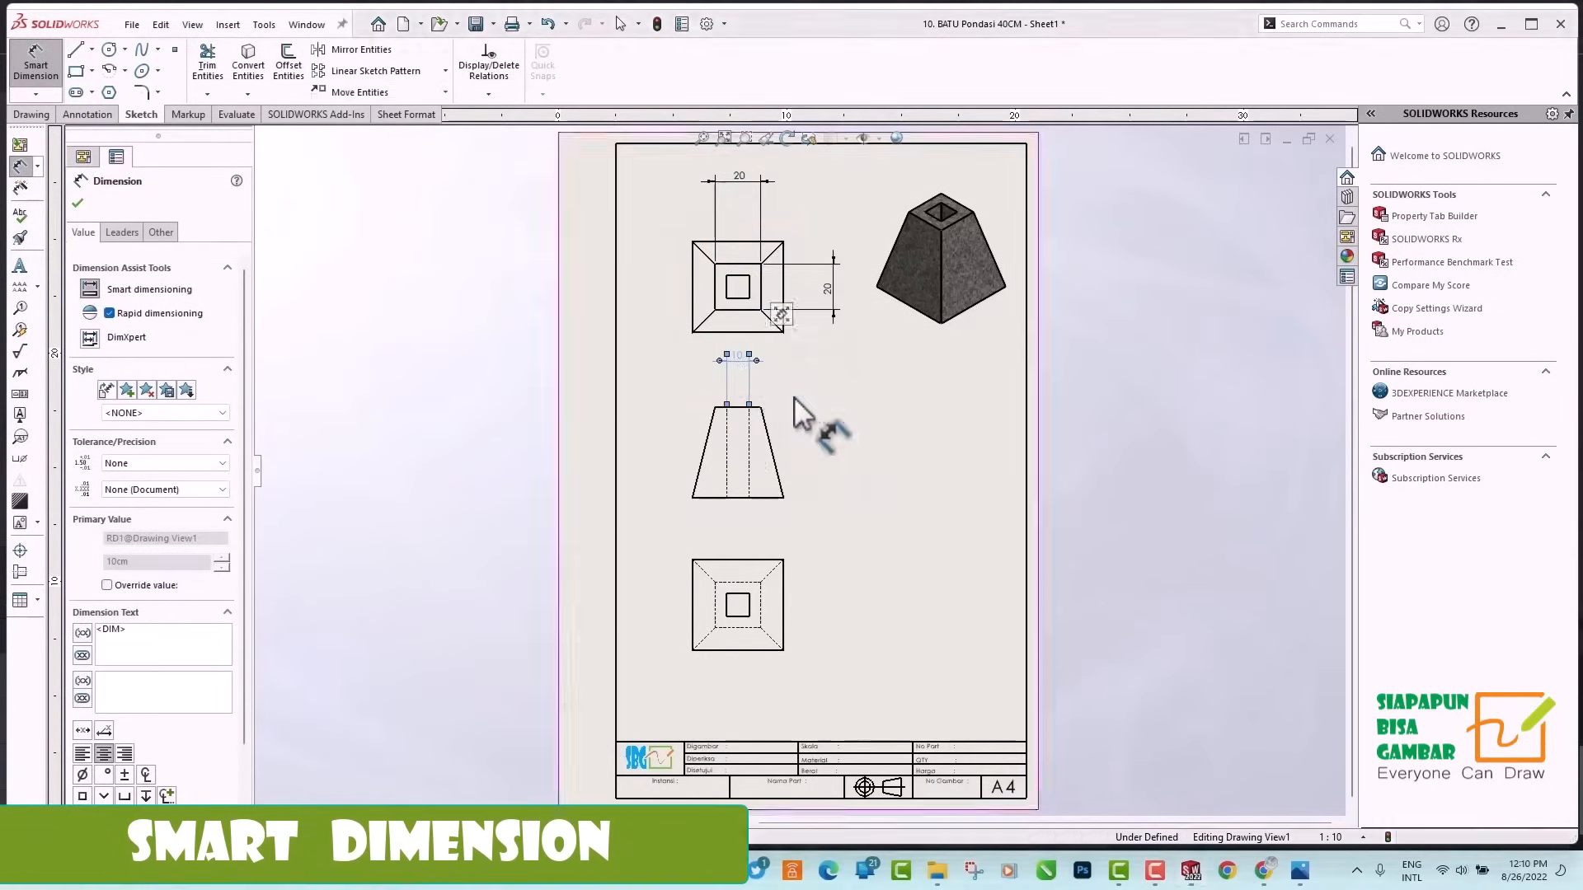
left_click(754, 407)
left_click(764, 498)
left_click(835, 452)
Dimension the width and height of the outer square in the bottom view.
left_click(729, 561)
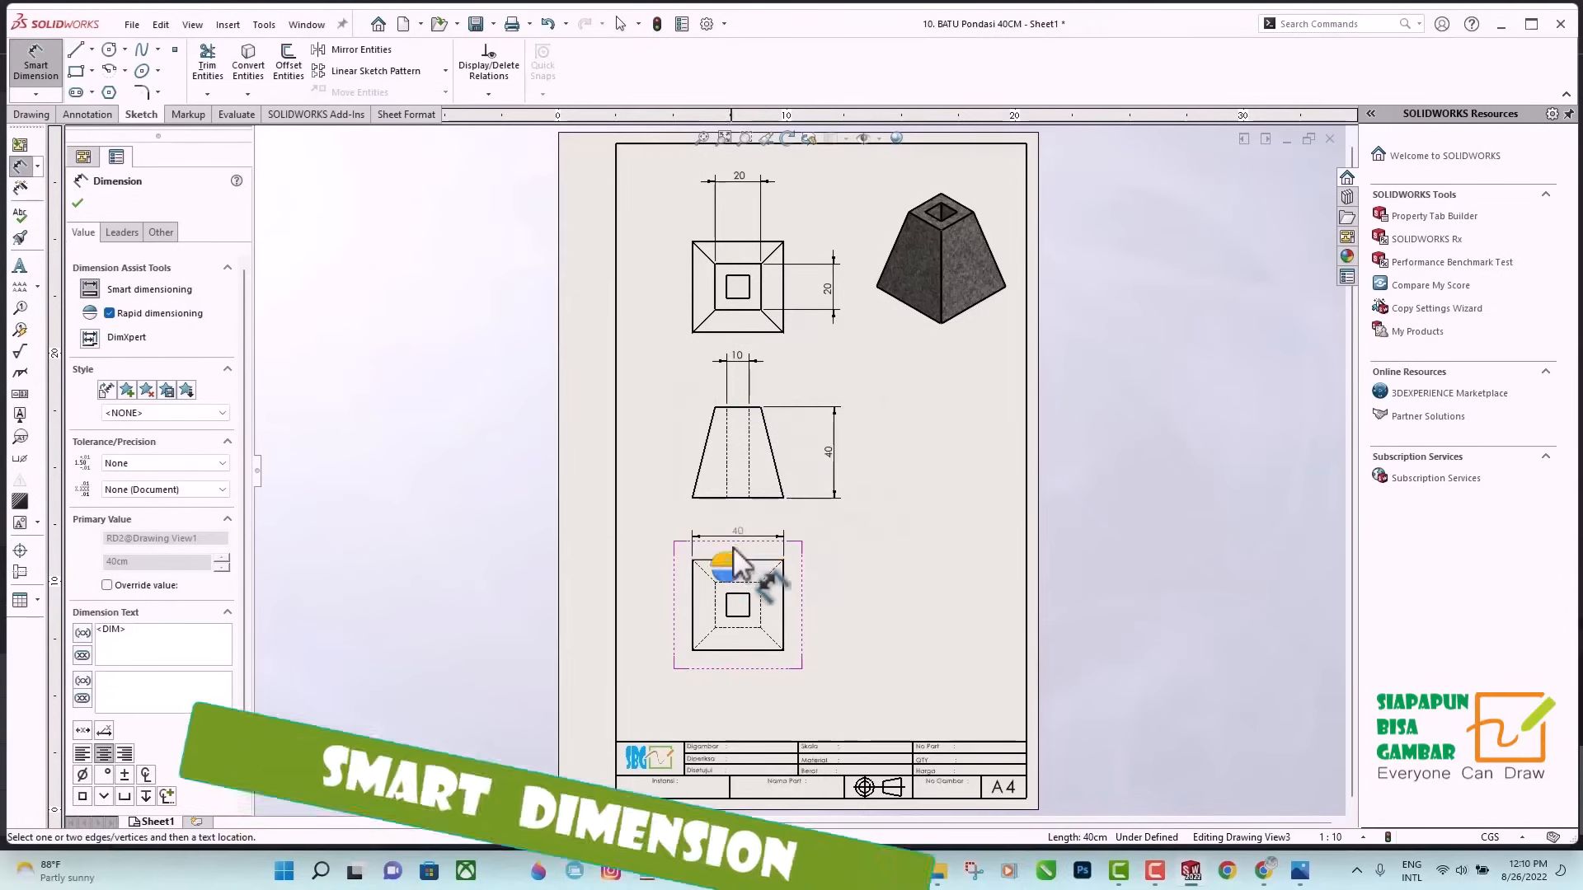
left_click(737, 536)
left_click(784, 620)
left_click(831, 611)
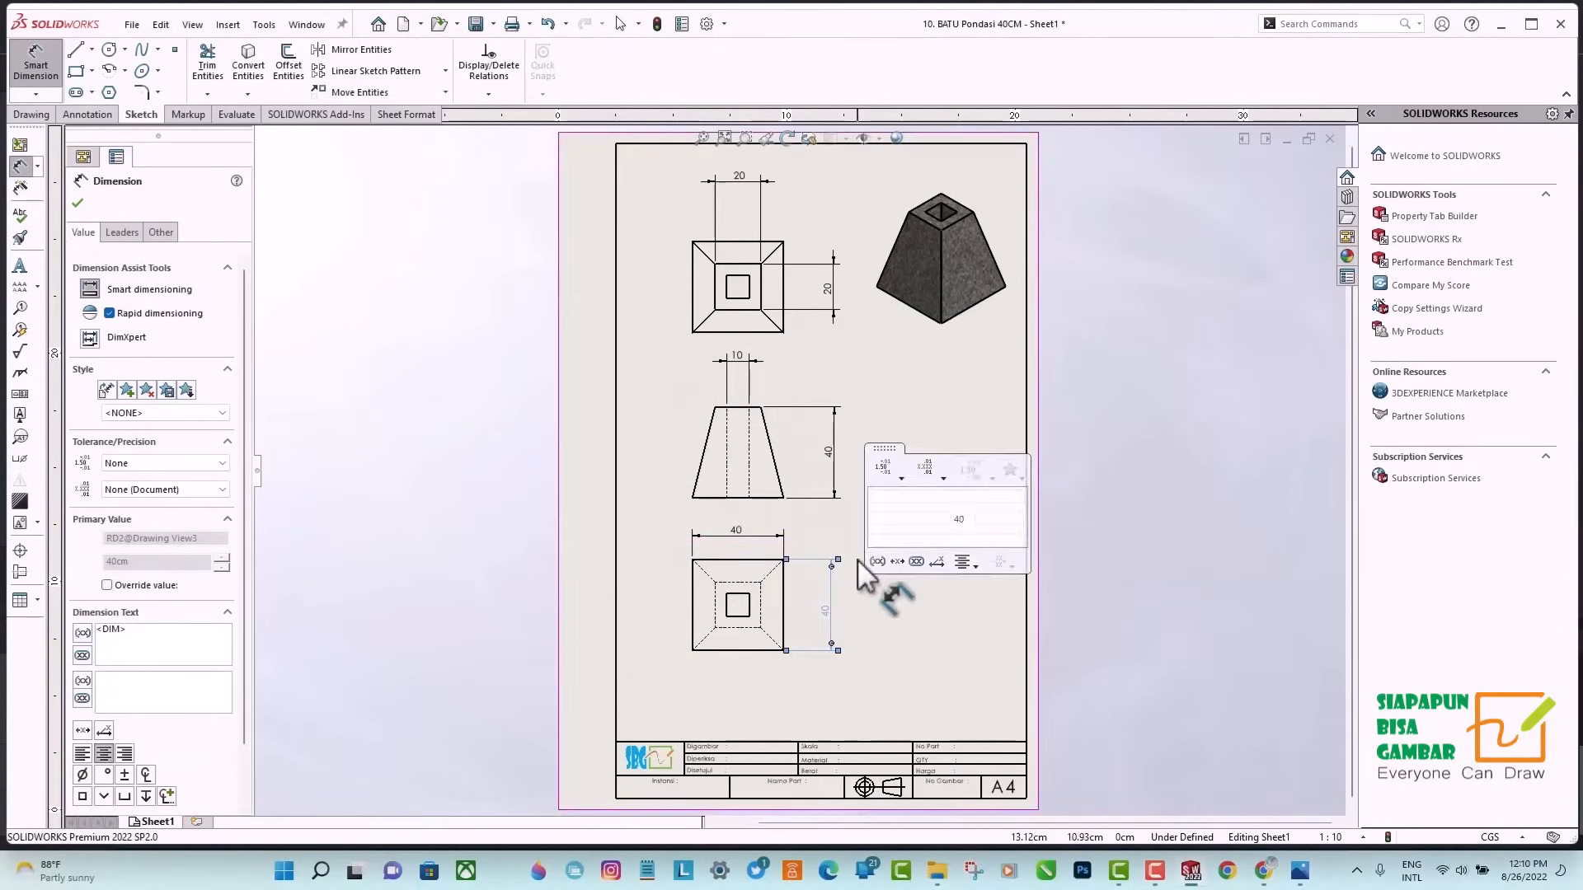
left_click(77, 202)
Reposition the front and bottom views lower on the sheet so the three dimensioned views are evenly spaced.
left_click(765, 635)
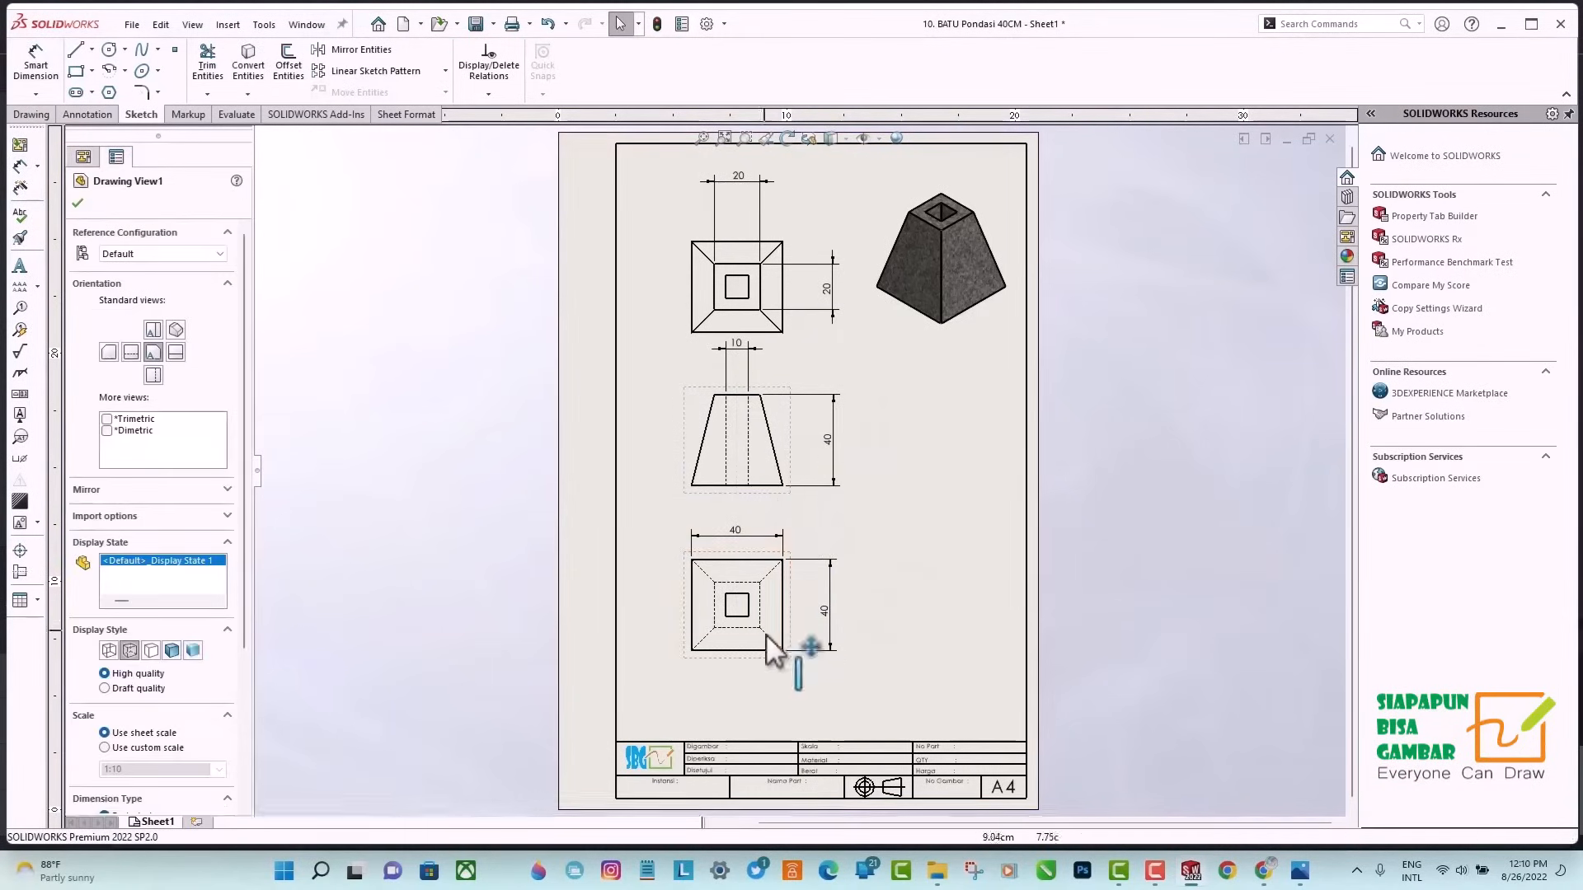
left_click_drag(782, 649, 783, 668)
left_click_drag(775, 483, 772, 498)
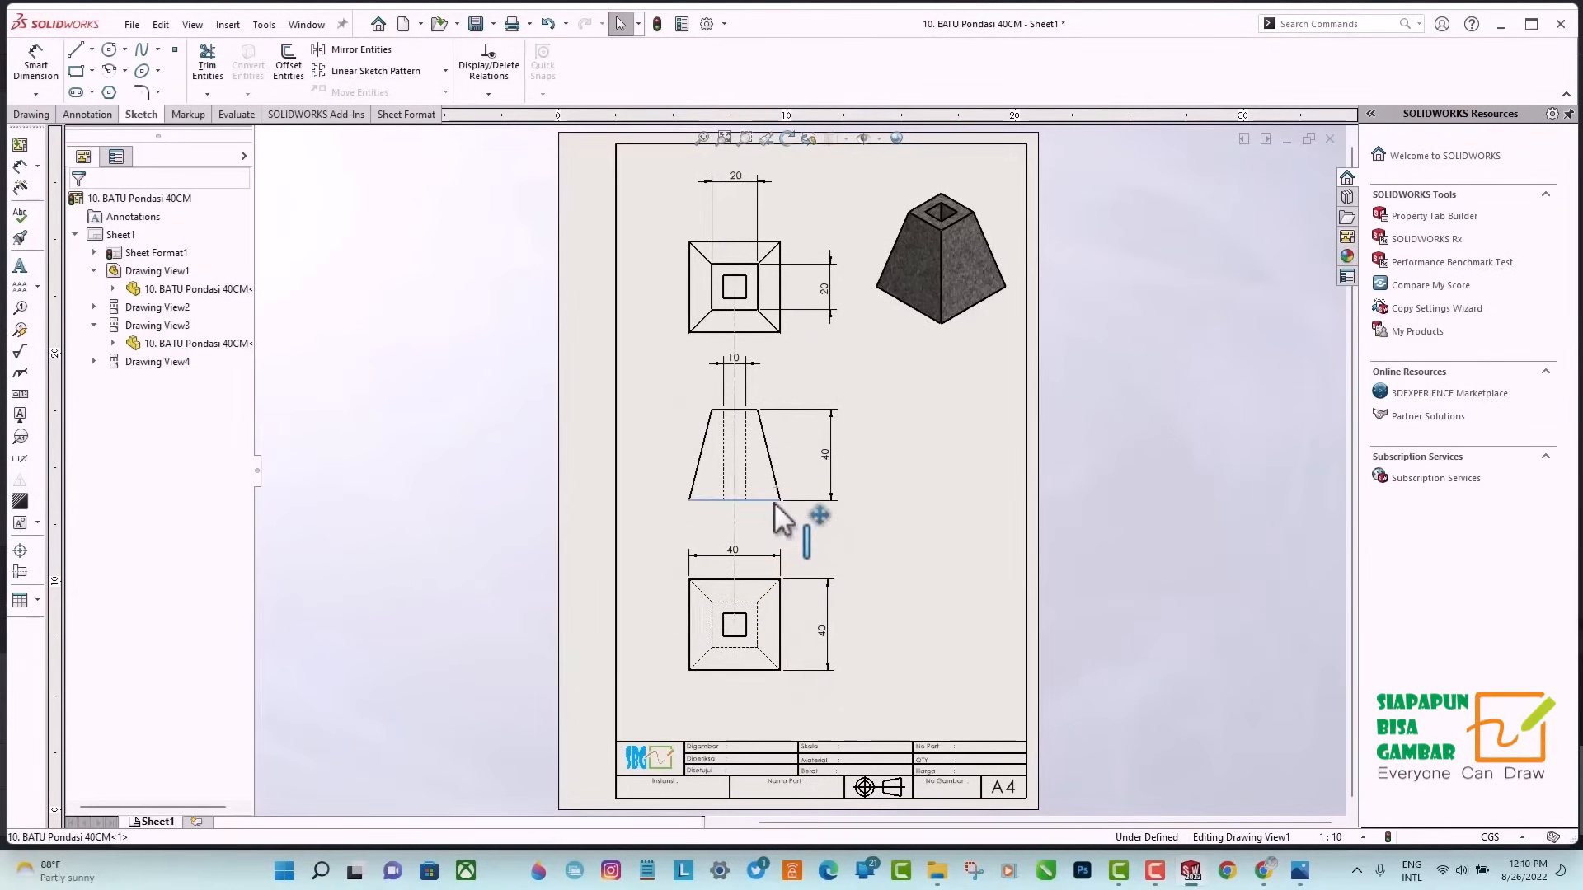
left_click(784, 338)
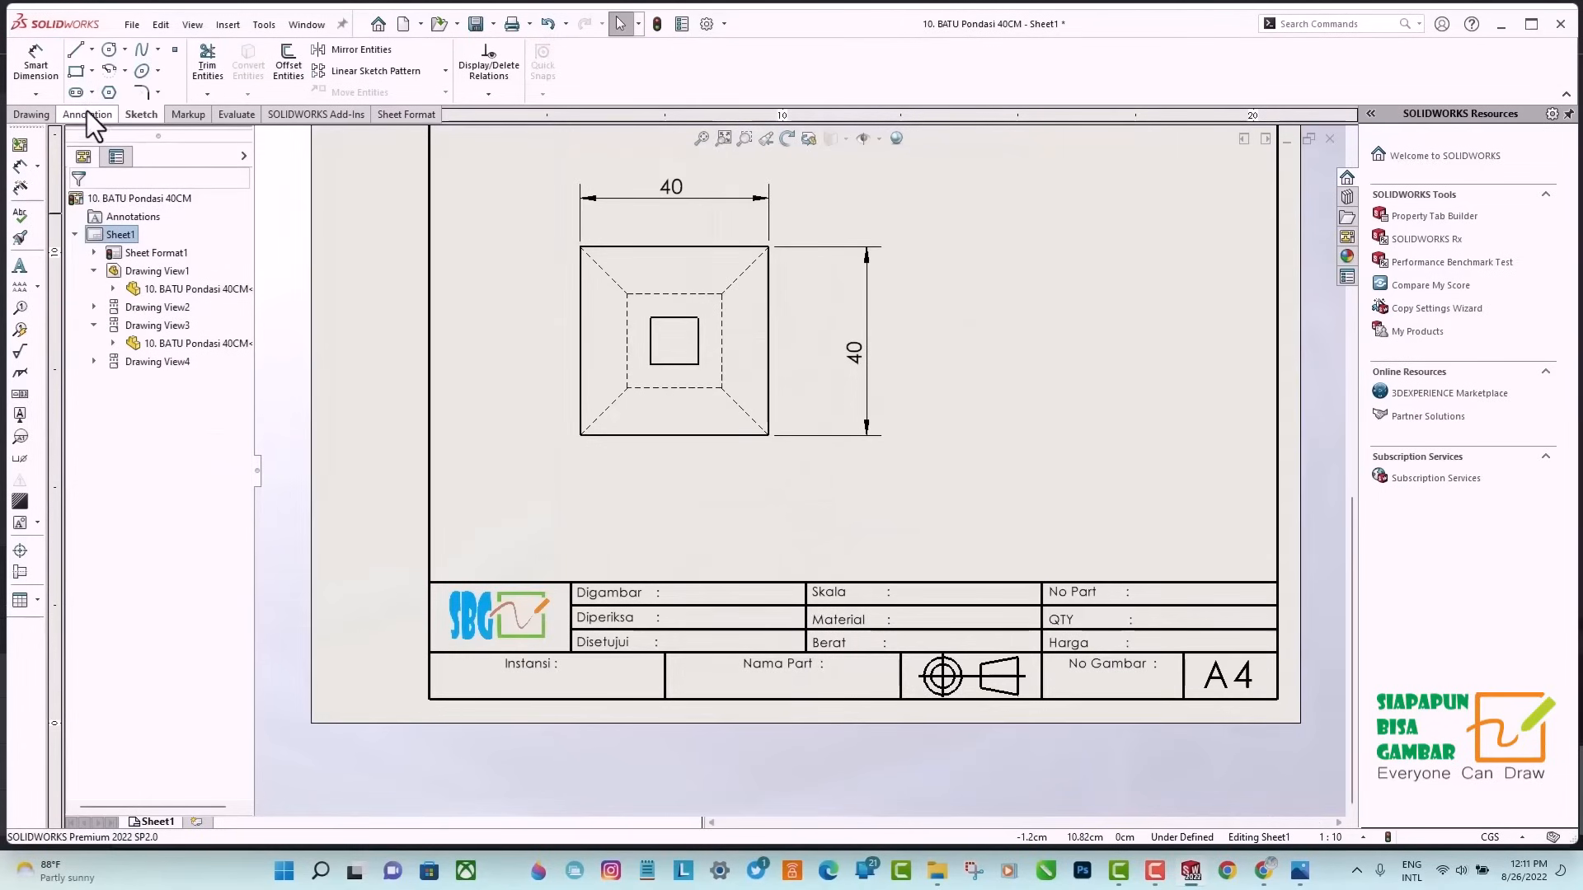
Add a size 8 Century Gothic note with the drafter's name beside Digambar in the title block.
left_click(88, 115)
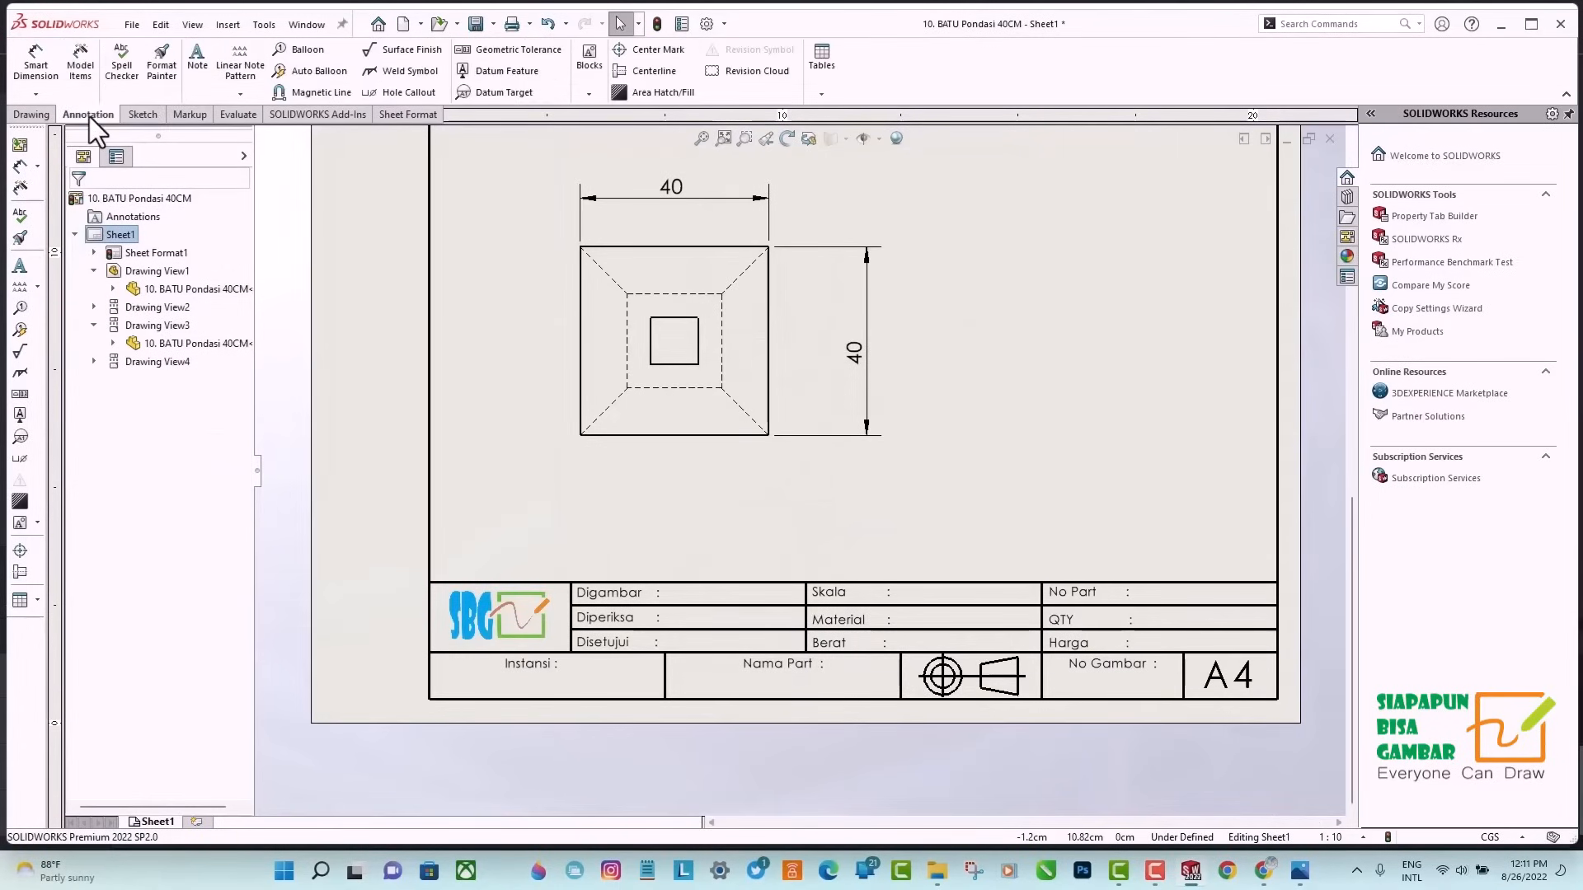
left_click(199, 61)
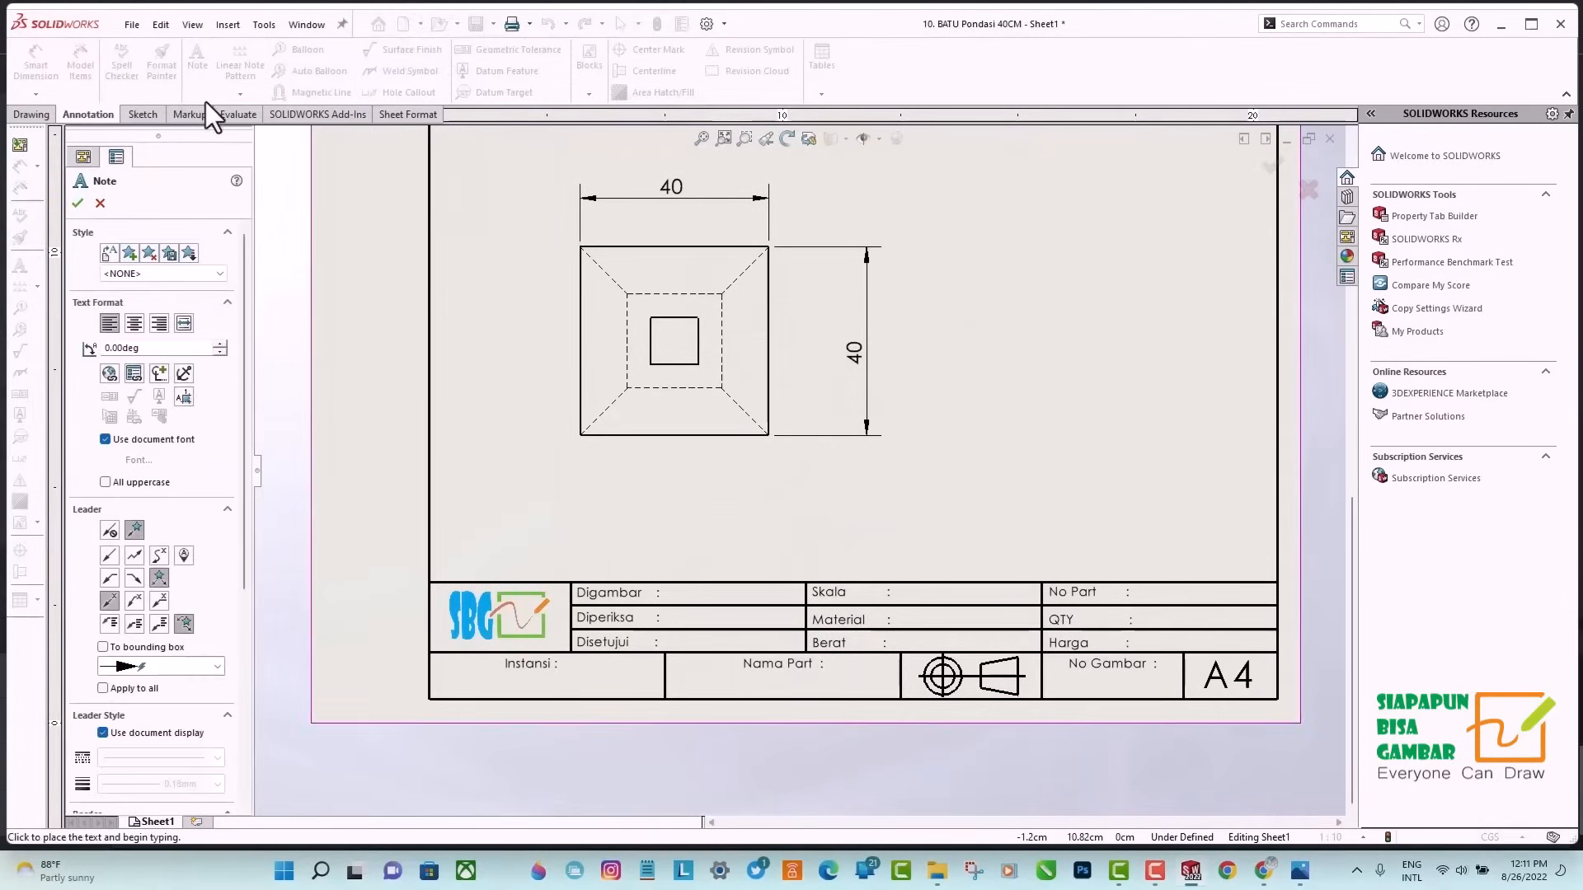
left_click(670, 589)
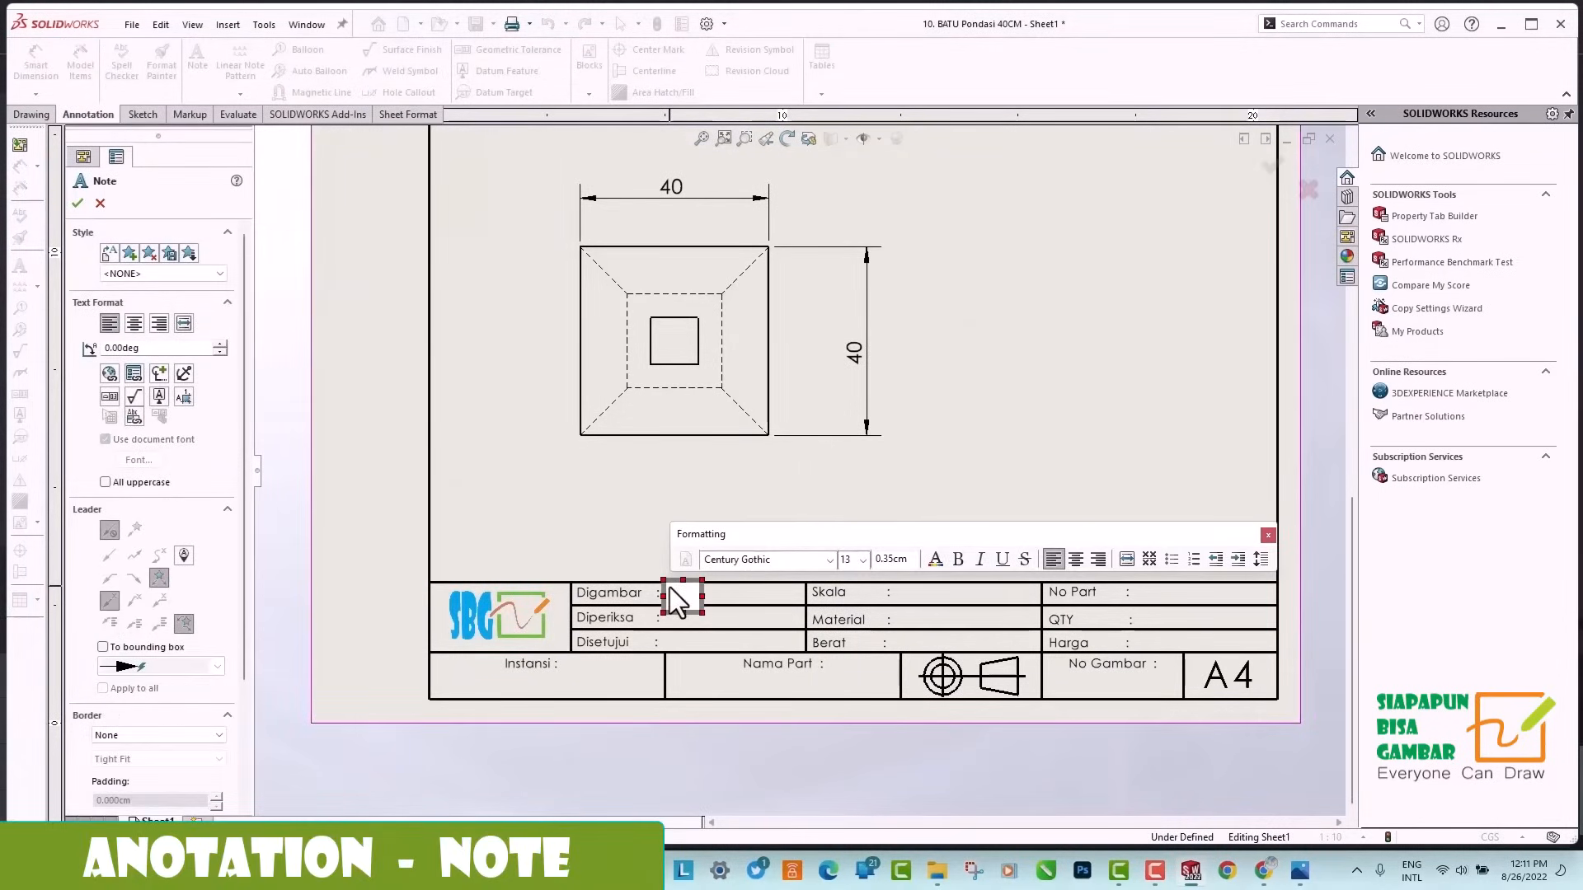
left_click(862, 560)
left_click(858, 578)
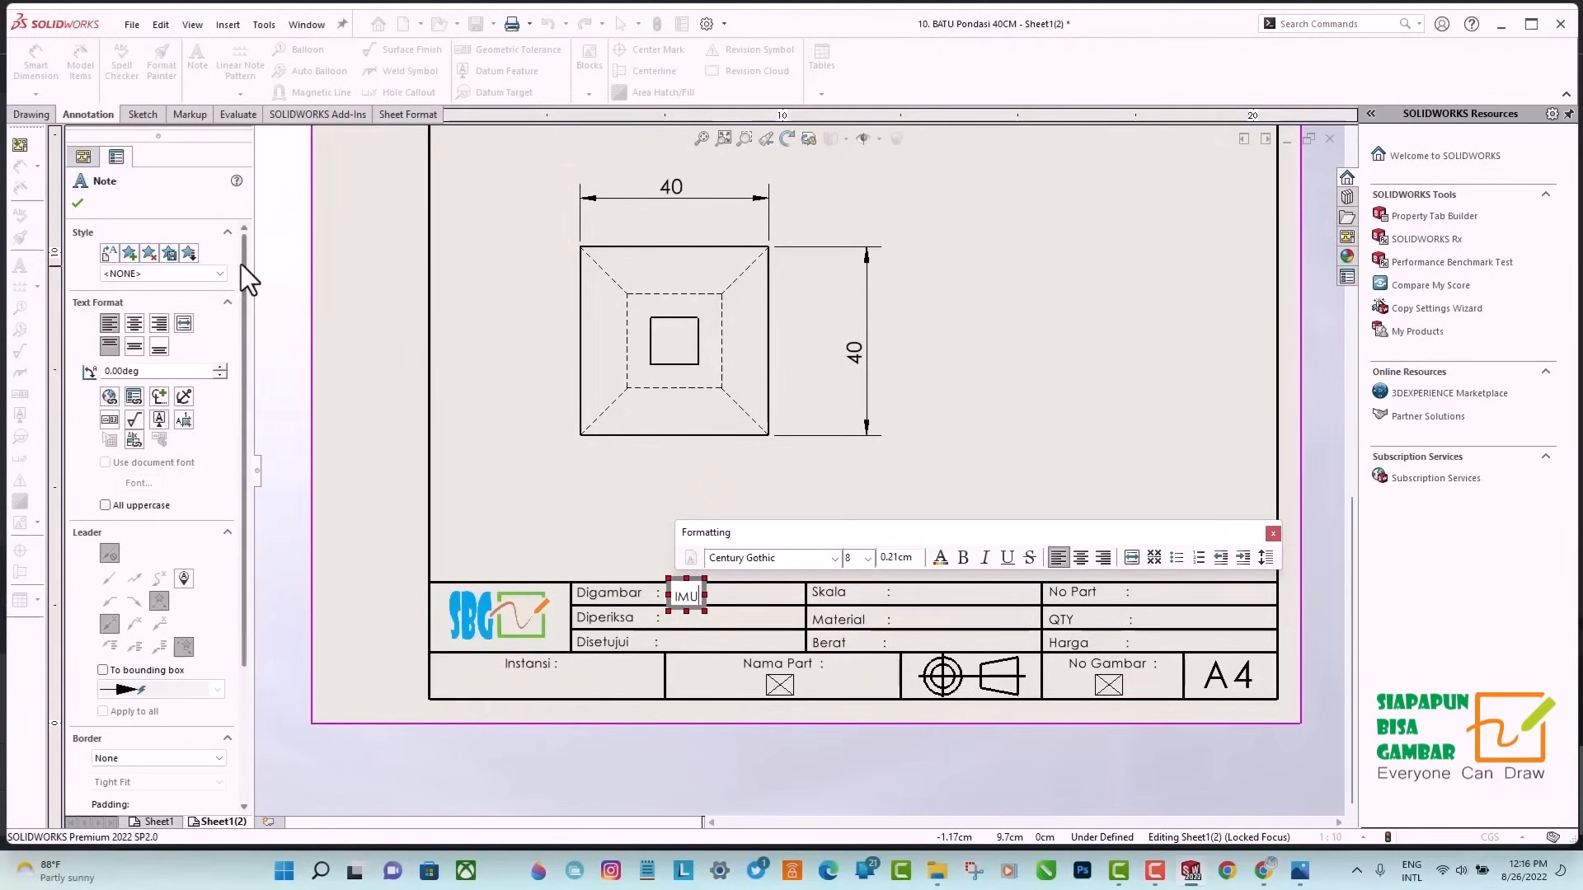
left_click(501, 334)
Paste copies of the Digambar note into the Diperiksa, Disetujui, Skala, Material and Berat fields of the title block.
right_click(678, 213)
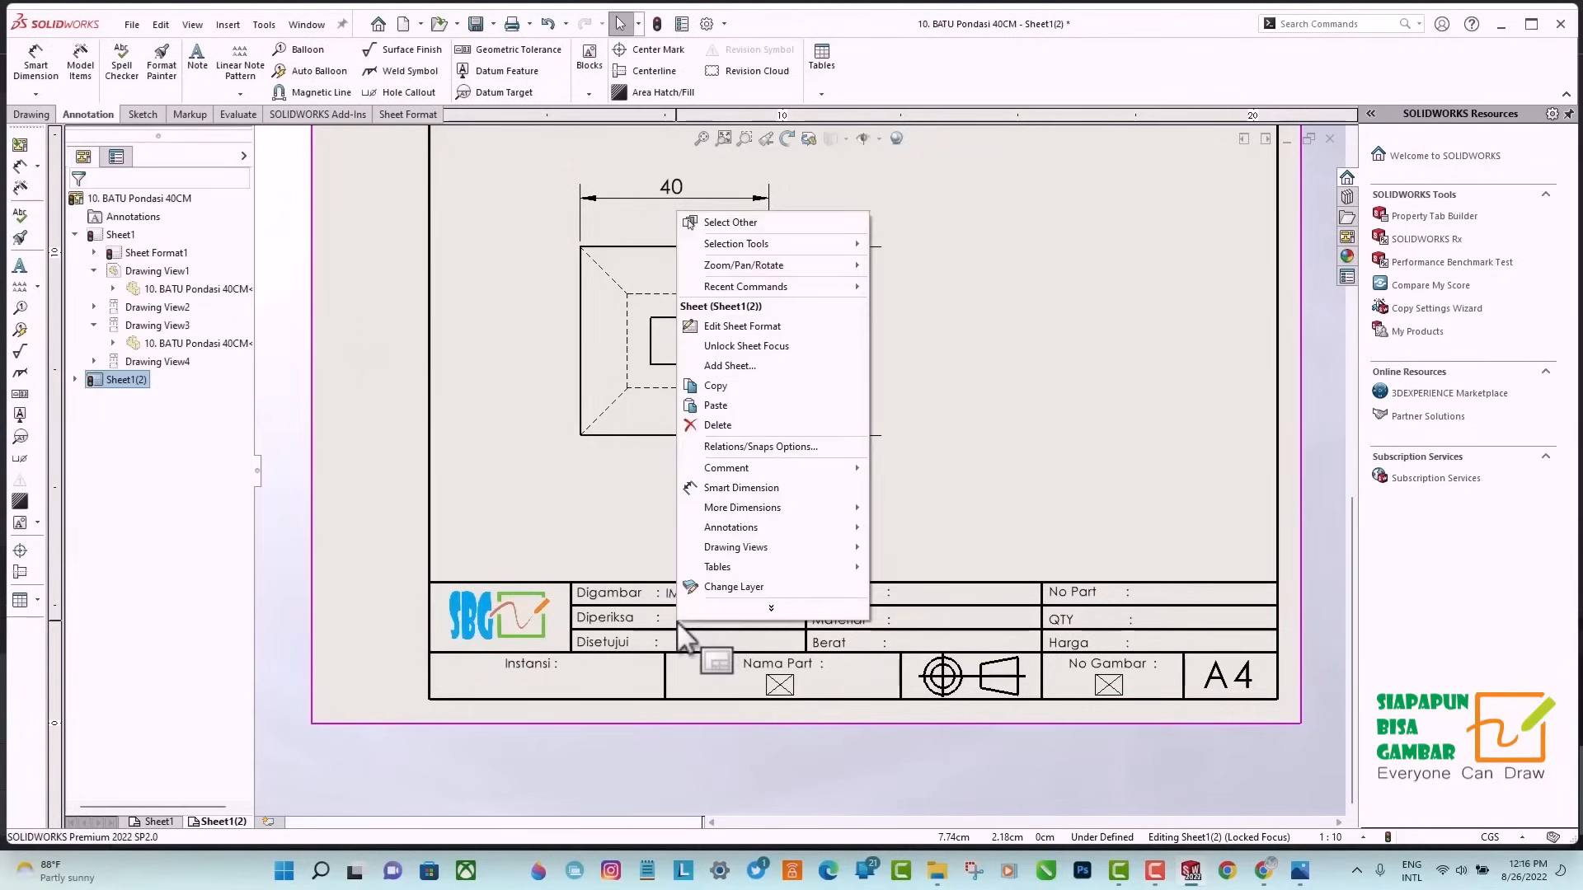
left_click(715, 405)
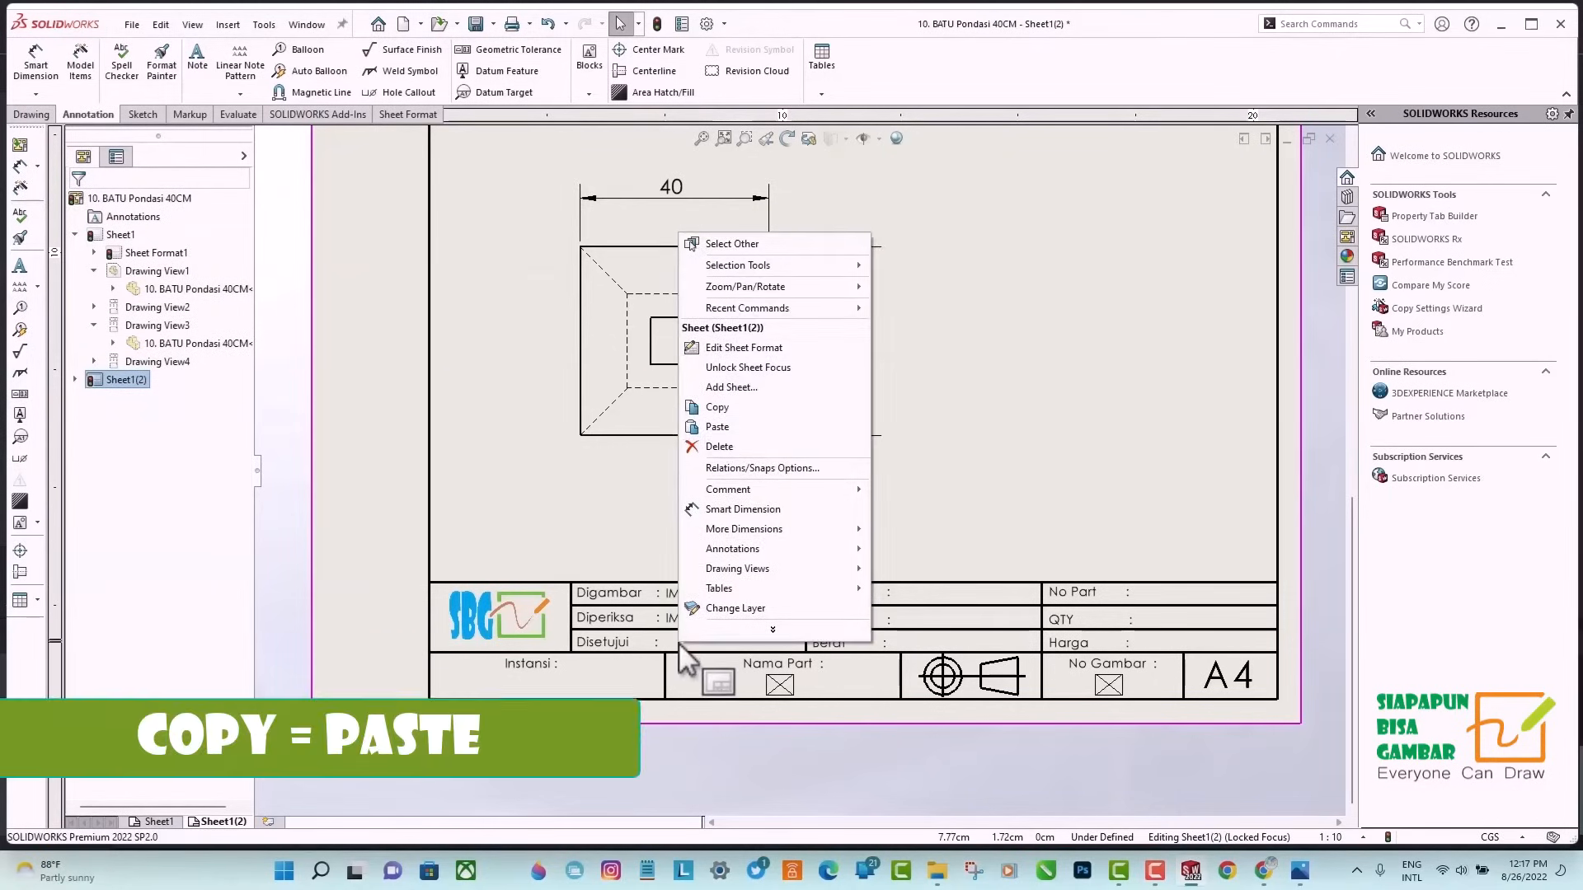
left_click(716, 406)
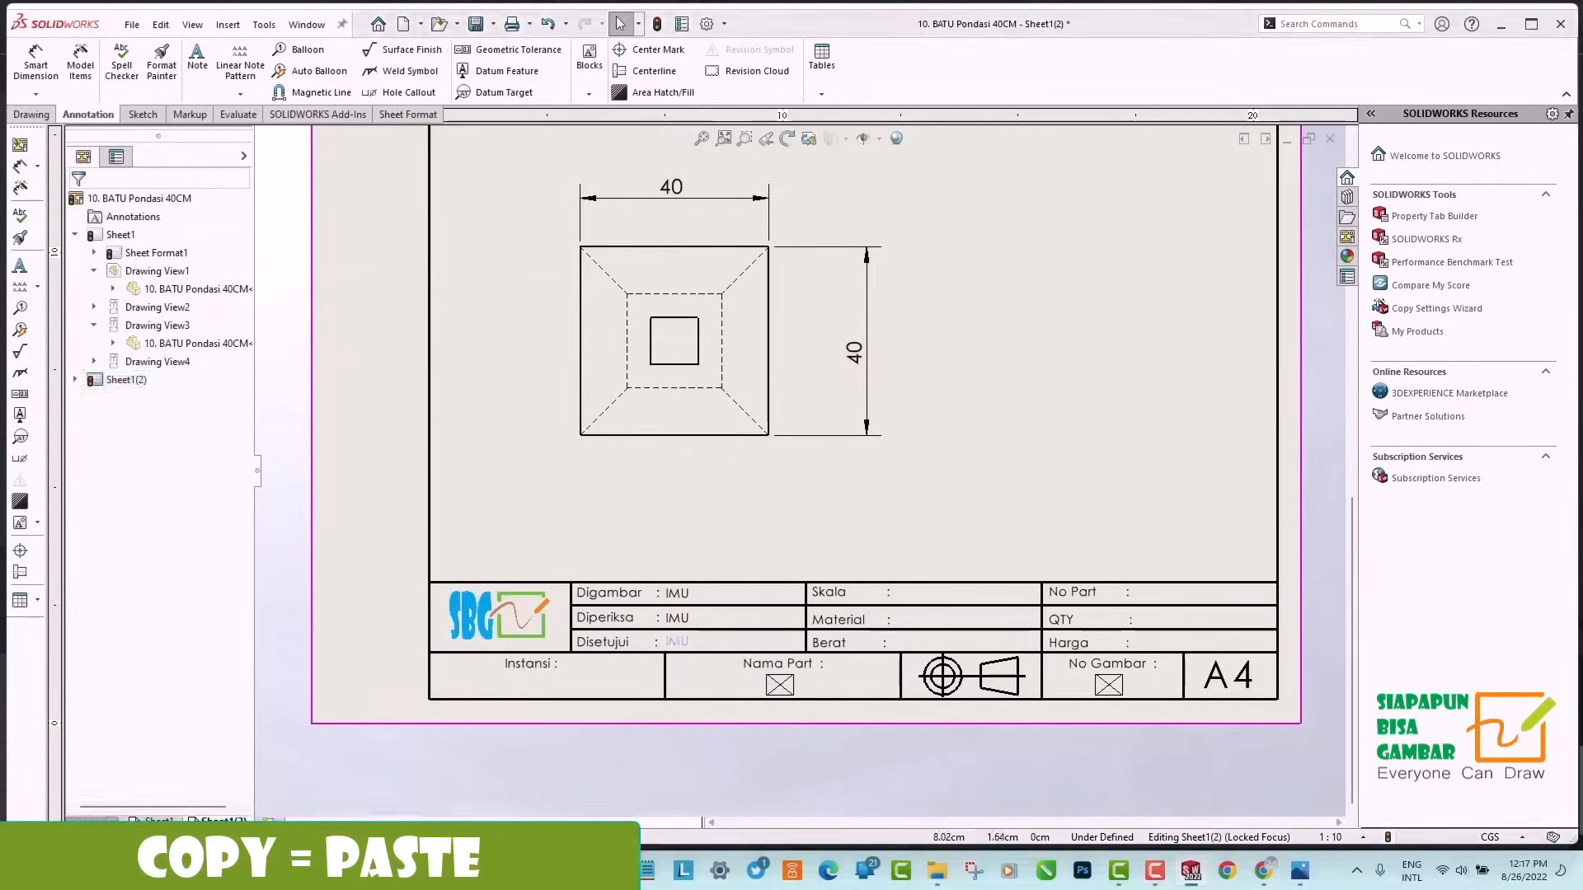
right_click(910, 592)
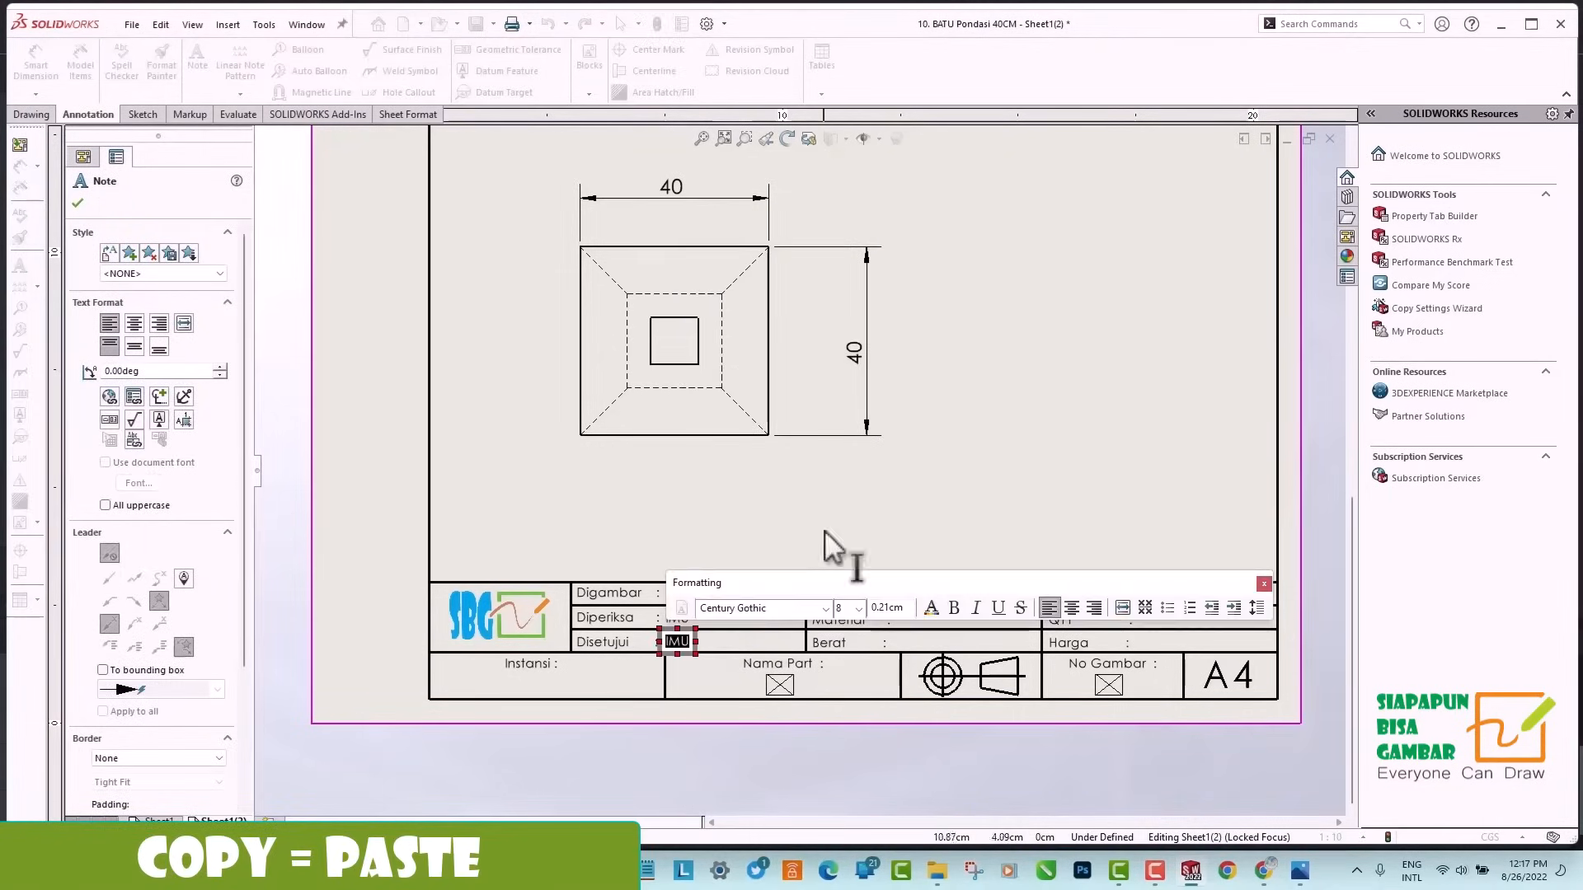
left_click(833, 544)
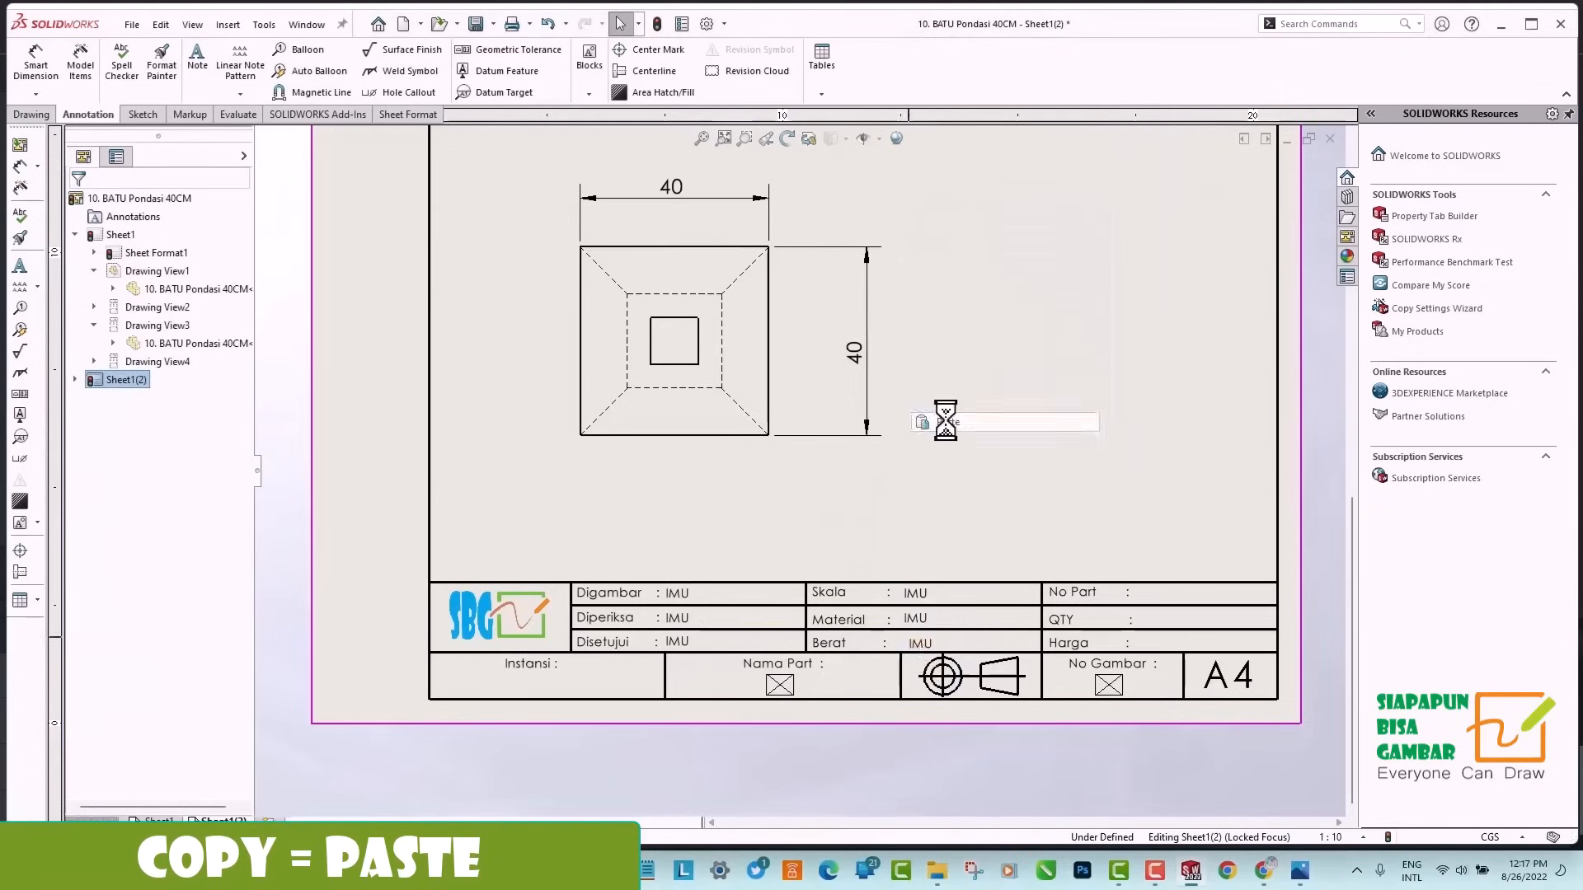
Paste copies of the note into the No Part, QTY and Harga fields of the title block.
right_click(1153, 594)
left_click(1206, 373)
right_click(1151, 621)
left_click(1195, 400)
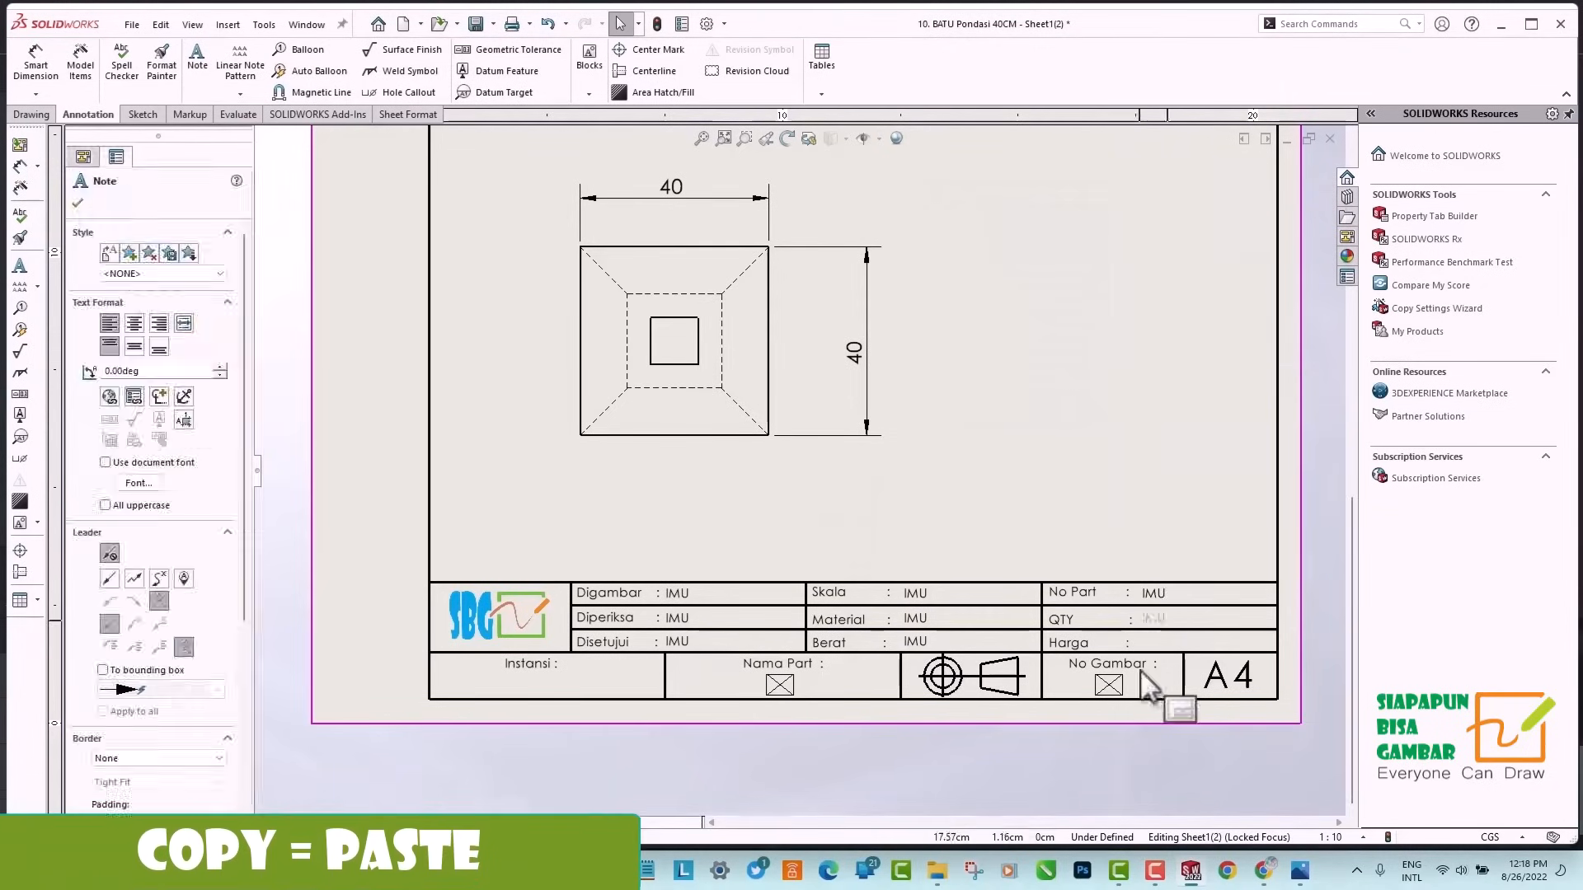
right_click(1151, 644)
left_click(1195, 422)
Paste copies of the note under Instansi, Nama Part and No Gambar in the title block.
right_click(532, 689)
left_click(585, 468)
right_click(760, 694)
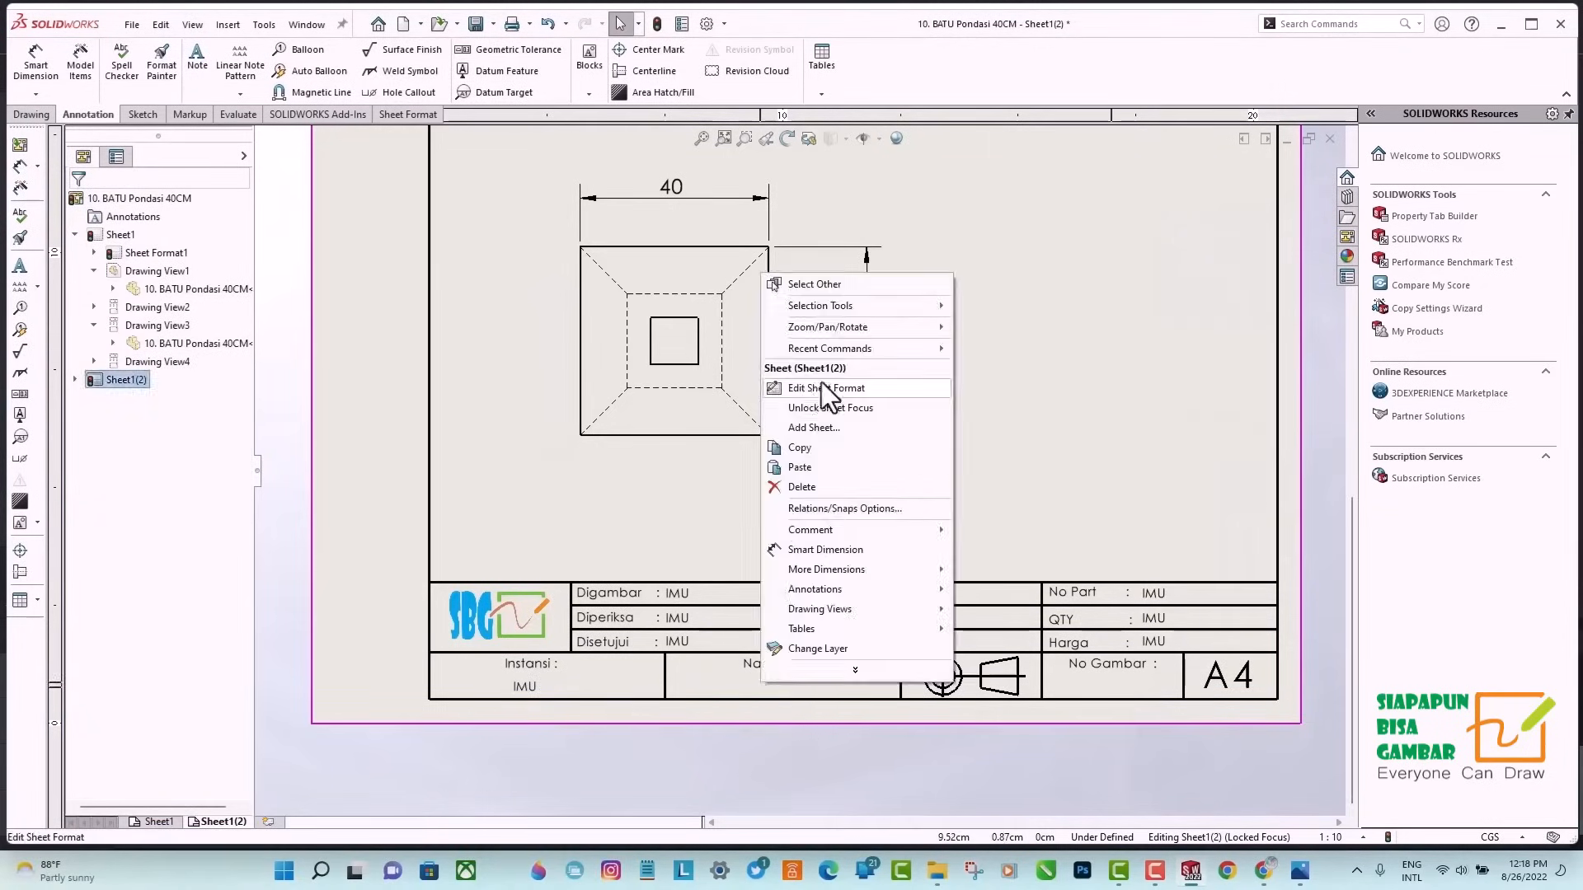
left_click(813, 474)
right_click(1112, 689)
left_click(1164, 468)
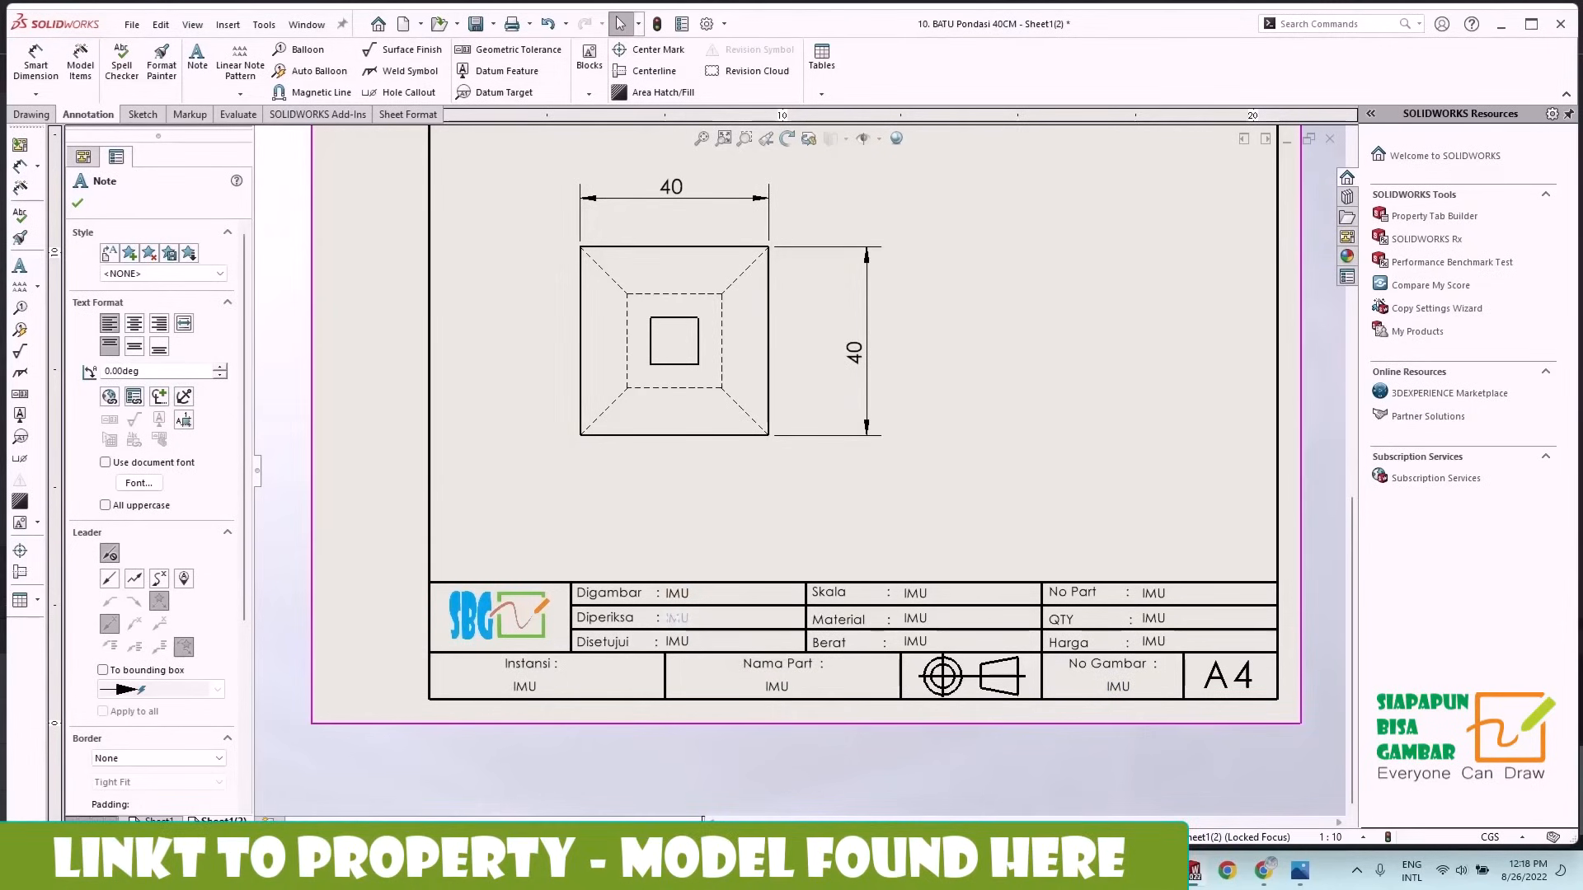
Link the Diperiksa note to the Dicheck oleh property of the model found in the drawing.
double_click(685, 618)
left_click(135, 397)
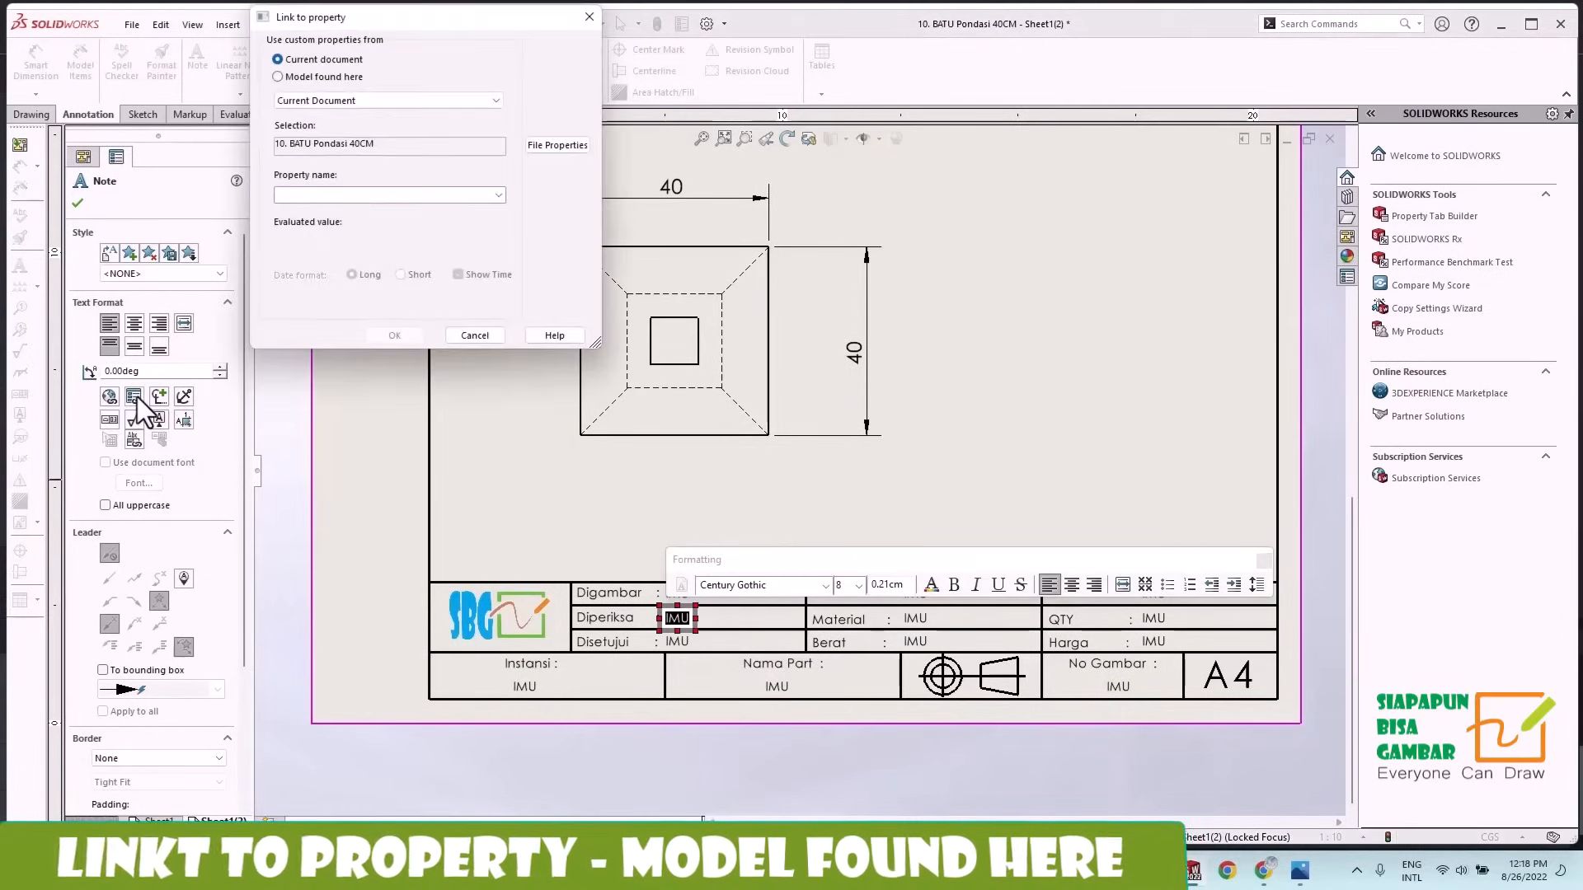
left_click(278, 77)
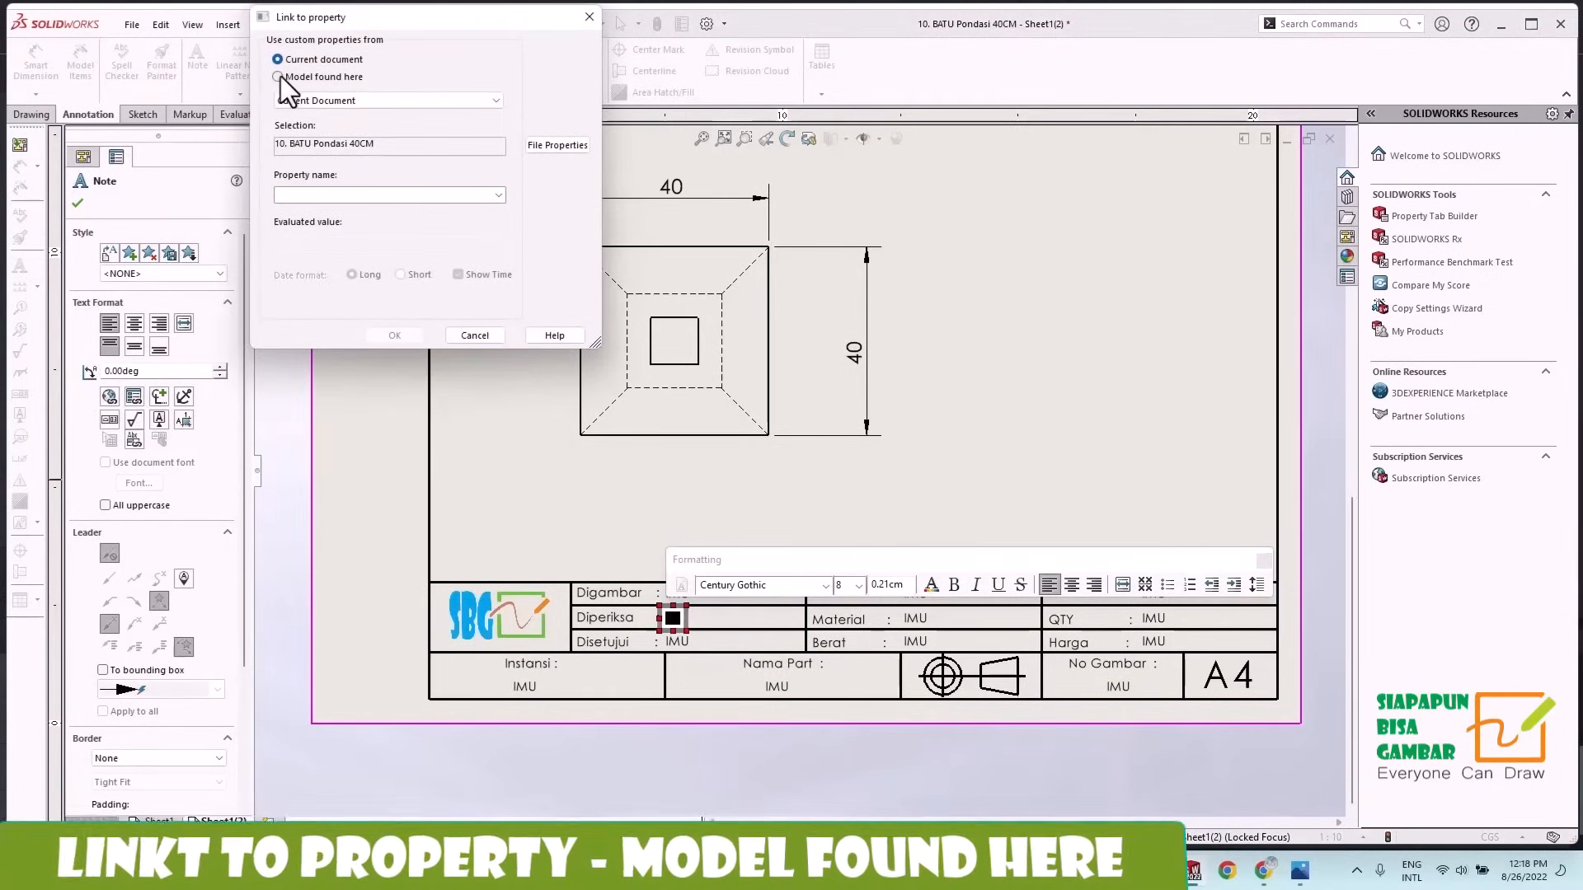
left_click(499, 195)
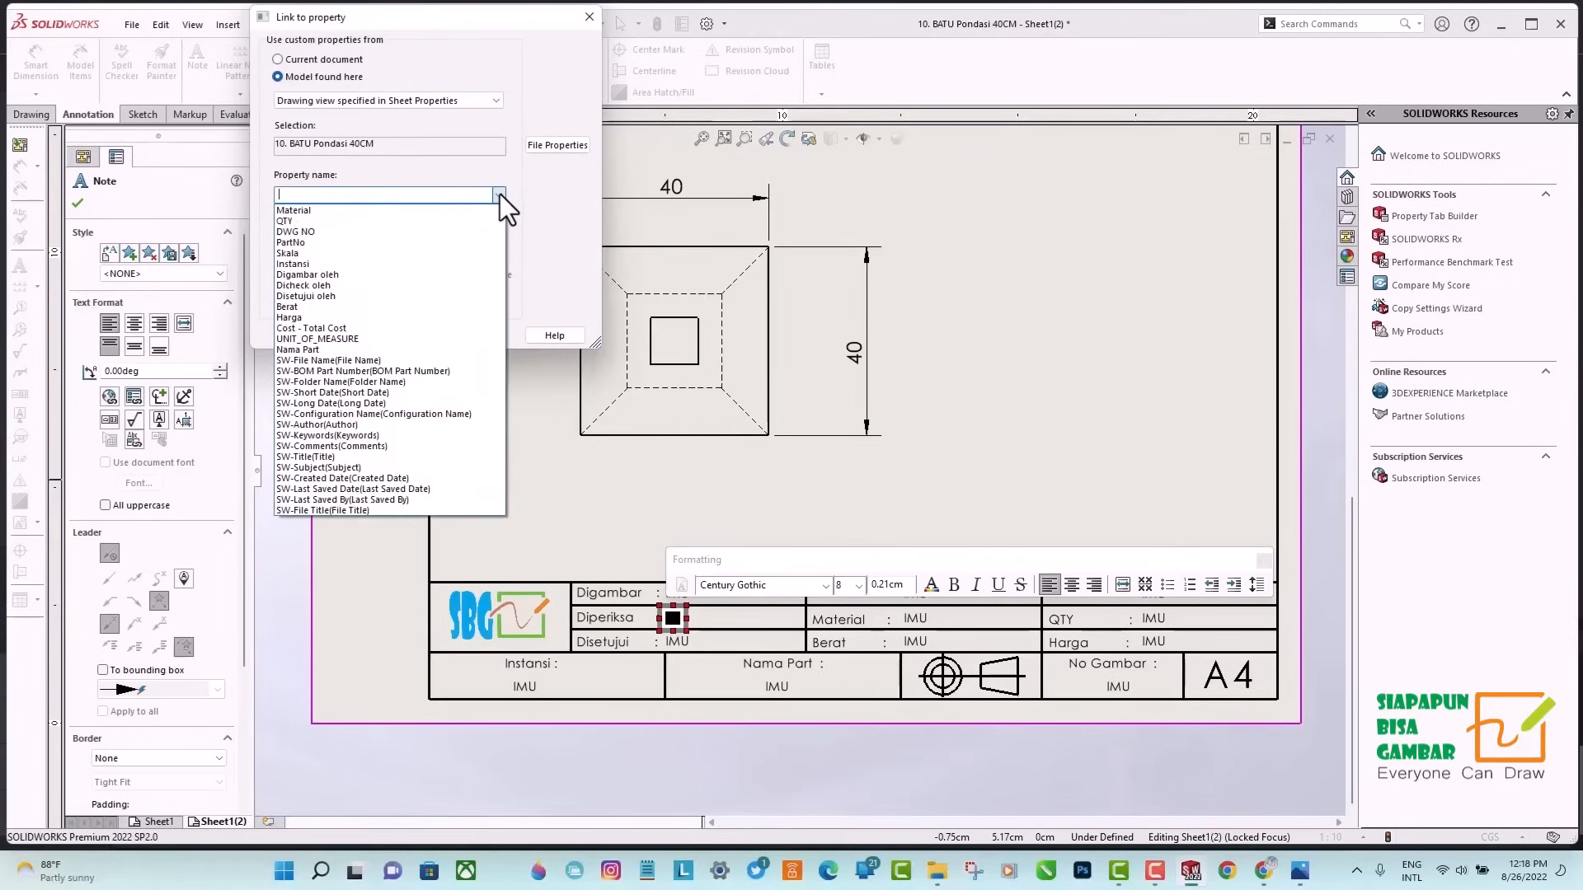
left_click(320, 285)
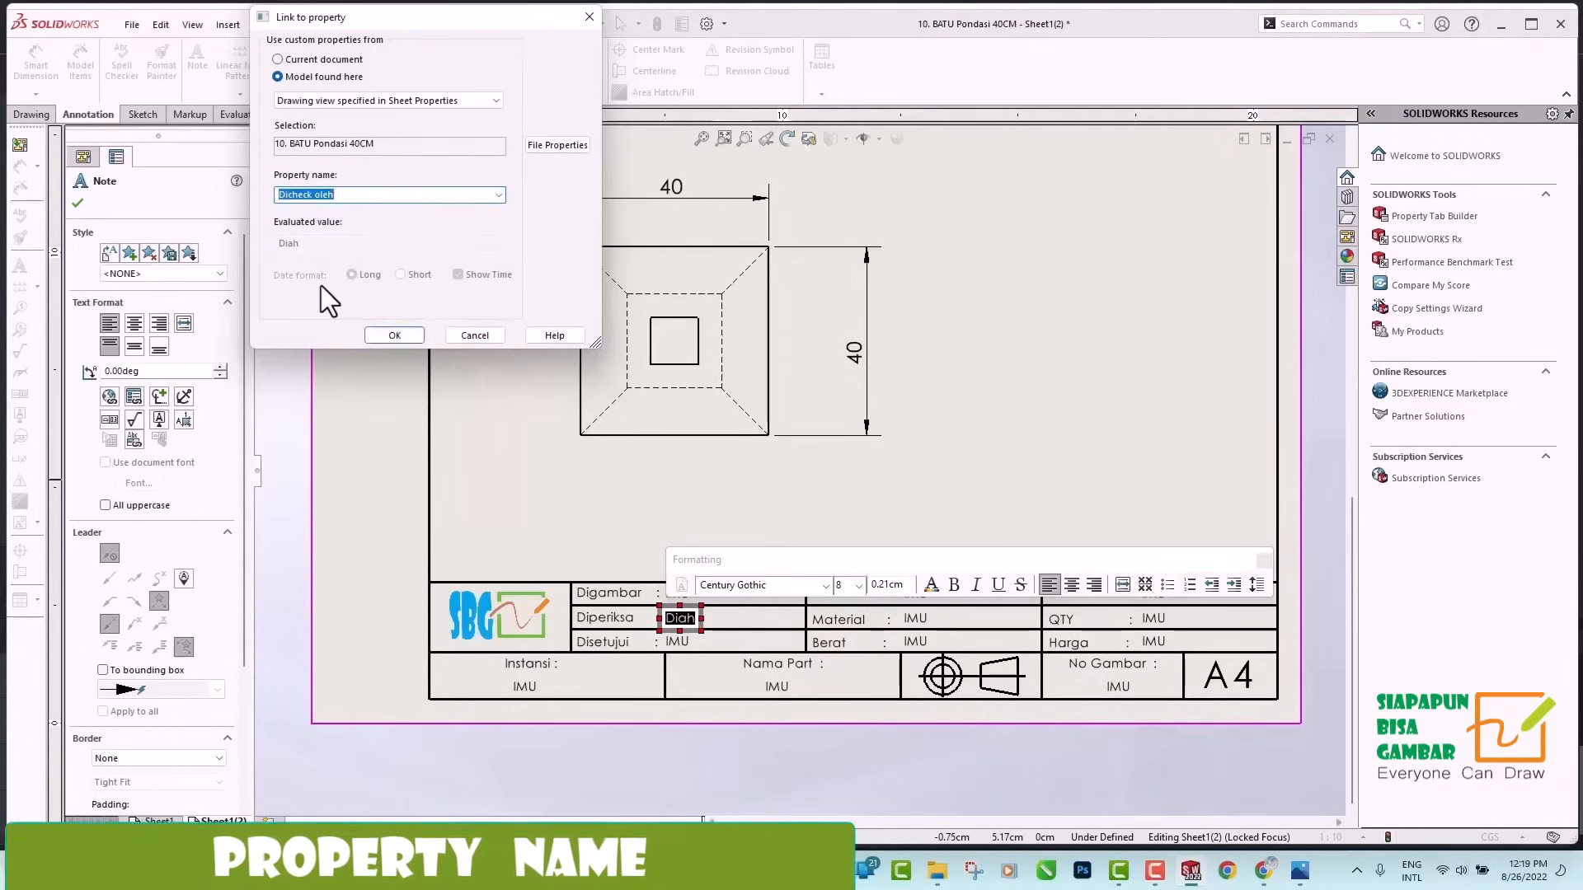
left_click(402, 336)
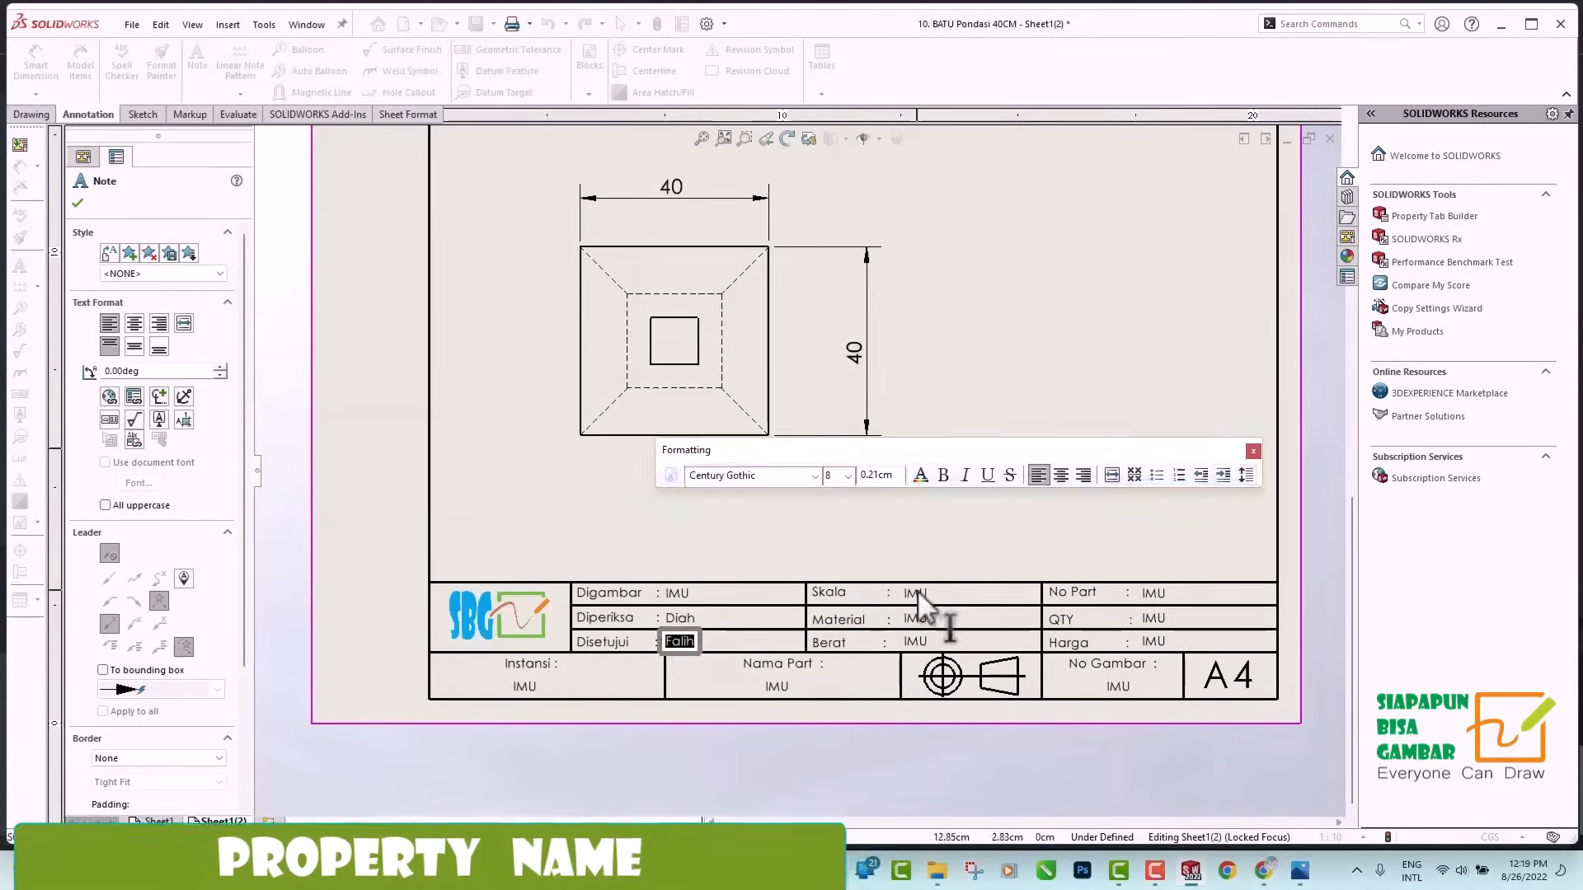
Link the Disetujui, Skala, Material, Berat, No Part and QTY notes to their matching model properties.
left_click(498, 195)
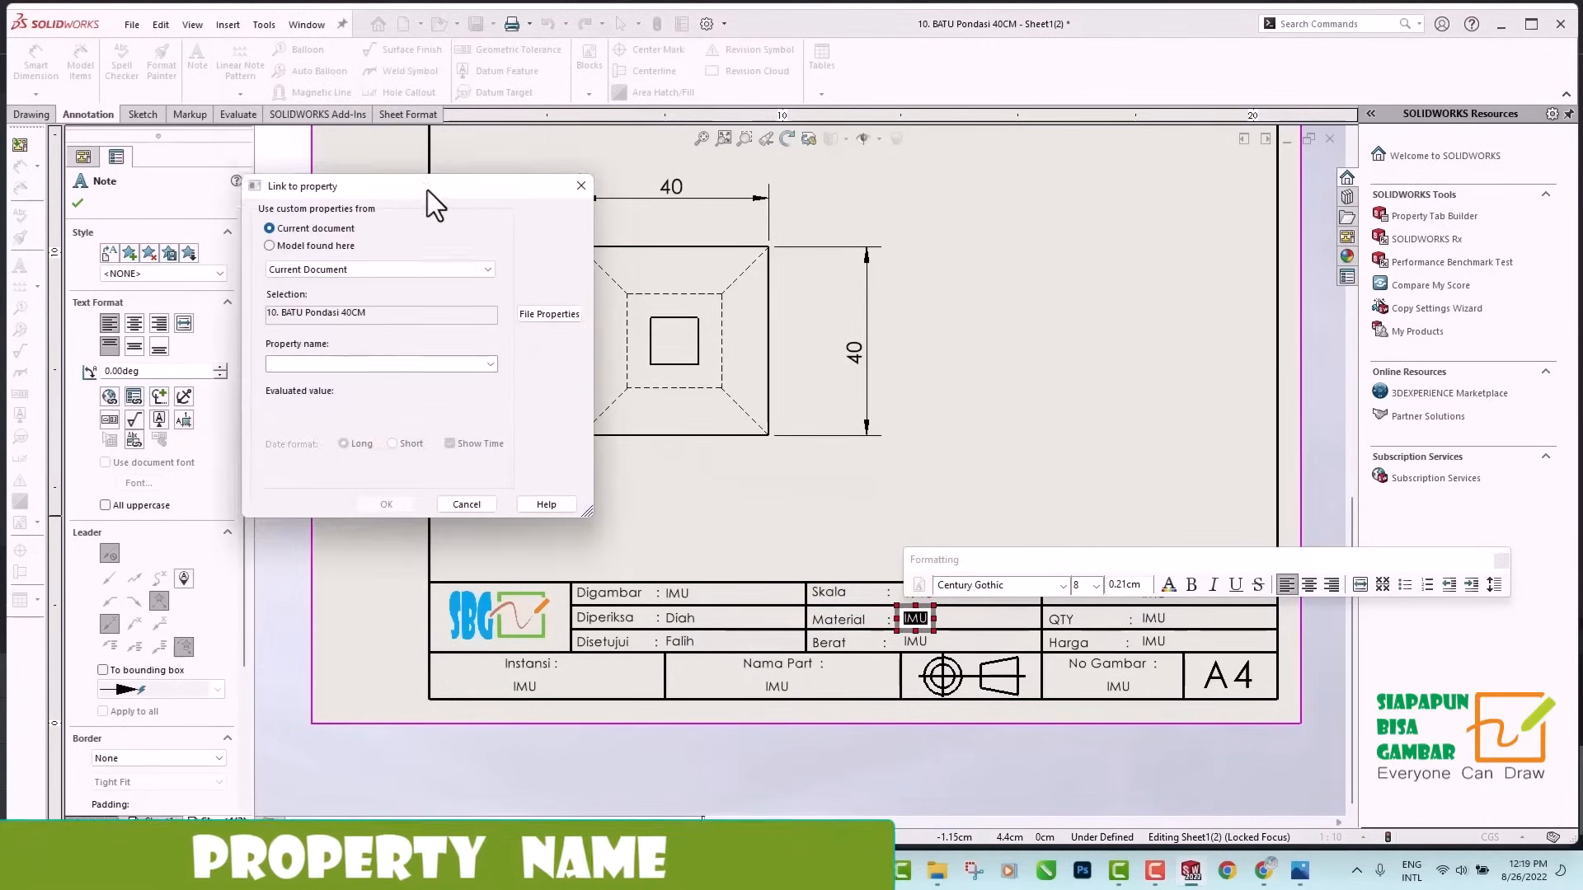
left_click(495, 369)
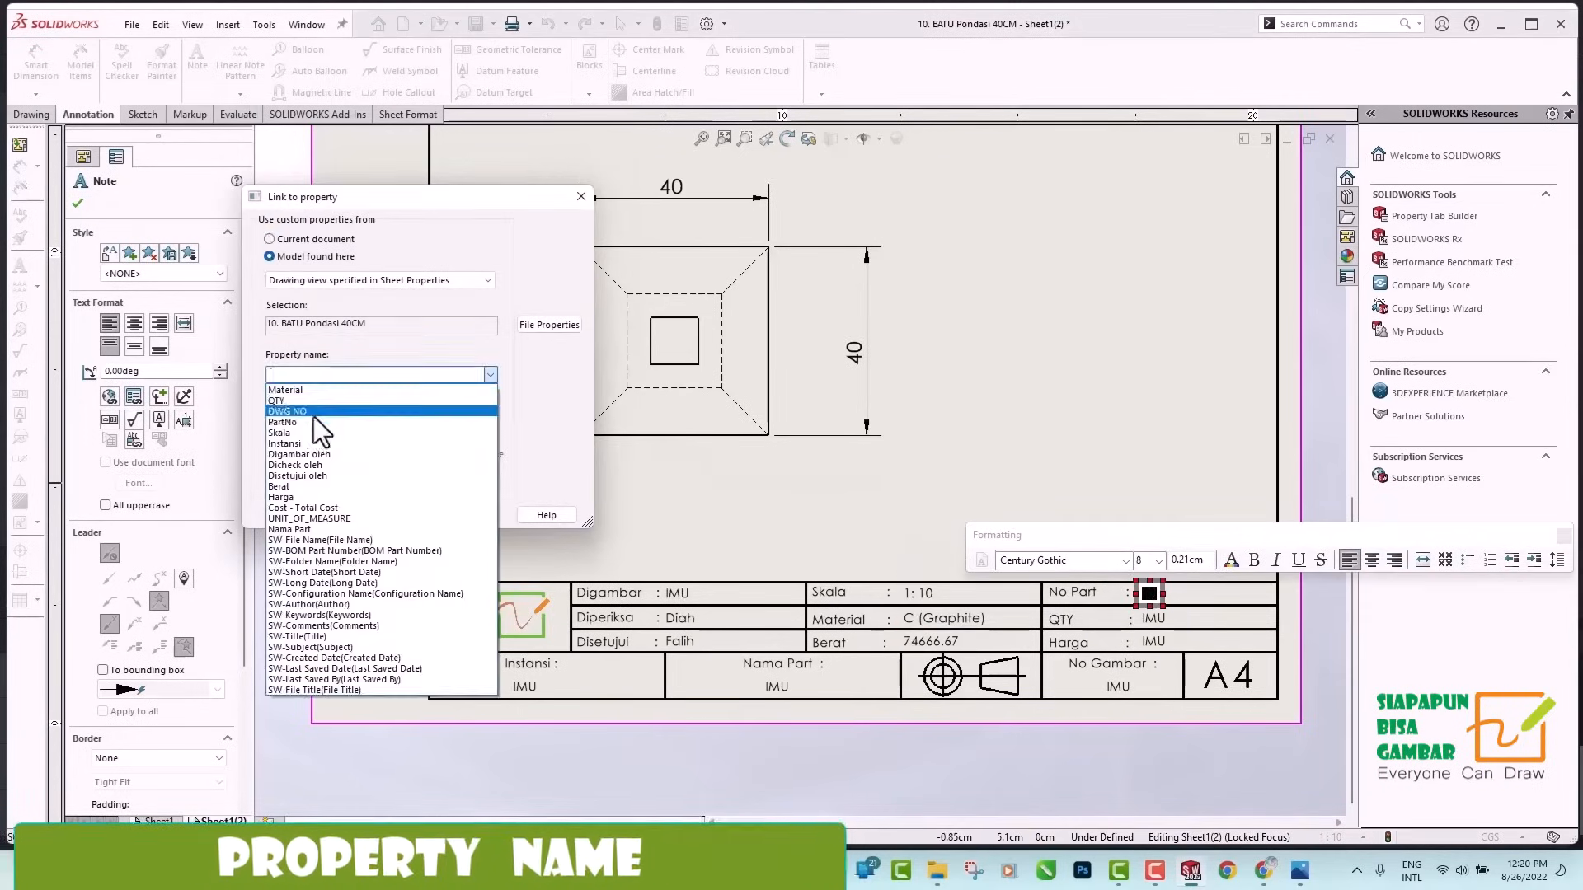
left_click(445, 516)
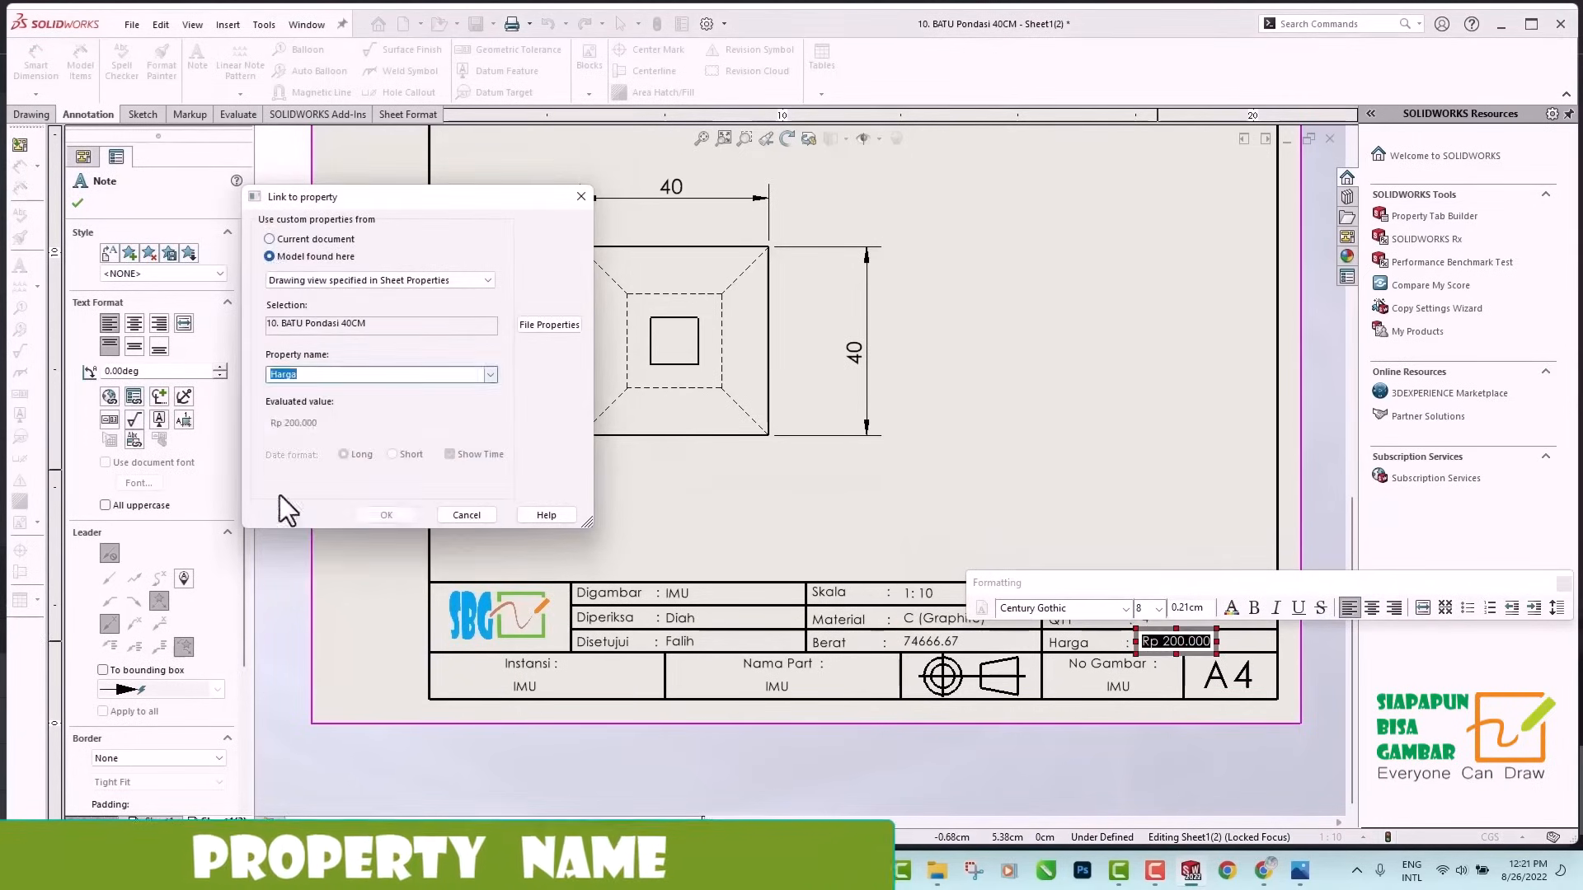
Link the Harga, No Gambar, Nama Part and Instansi notes to their model properties and open the No Gambar note for formatting.
left_click(386, 514)
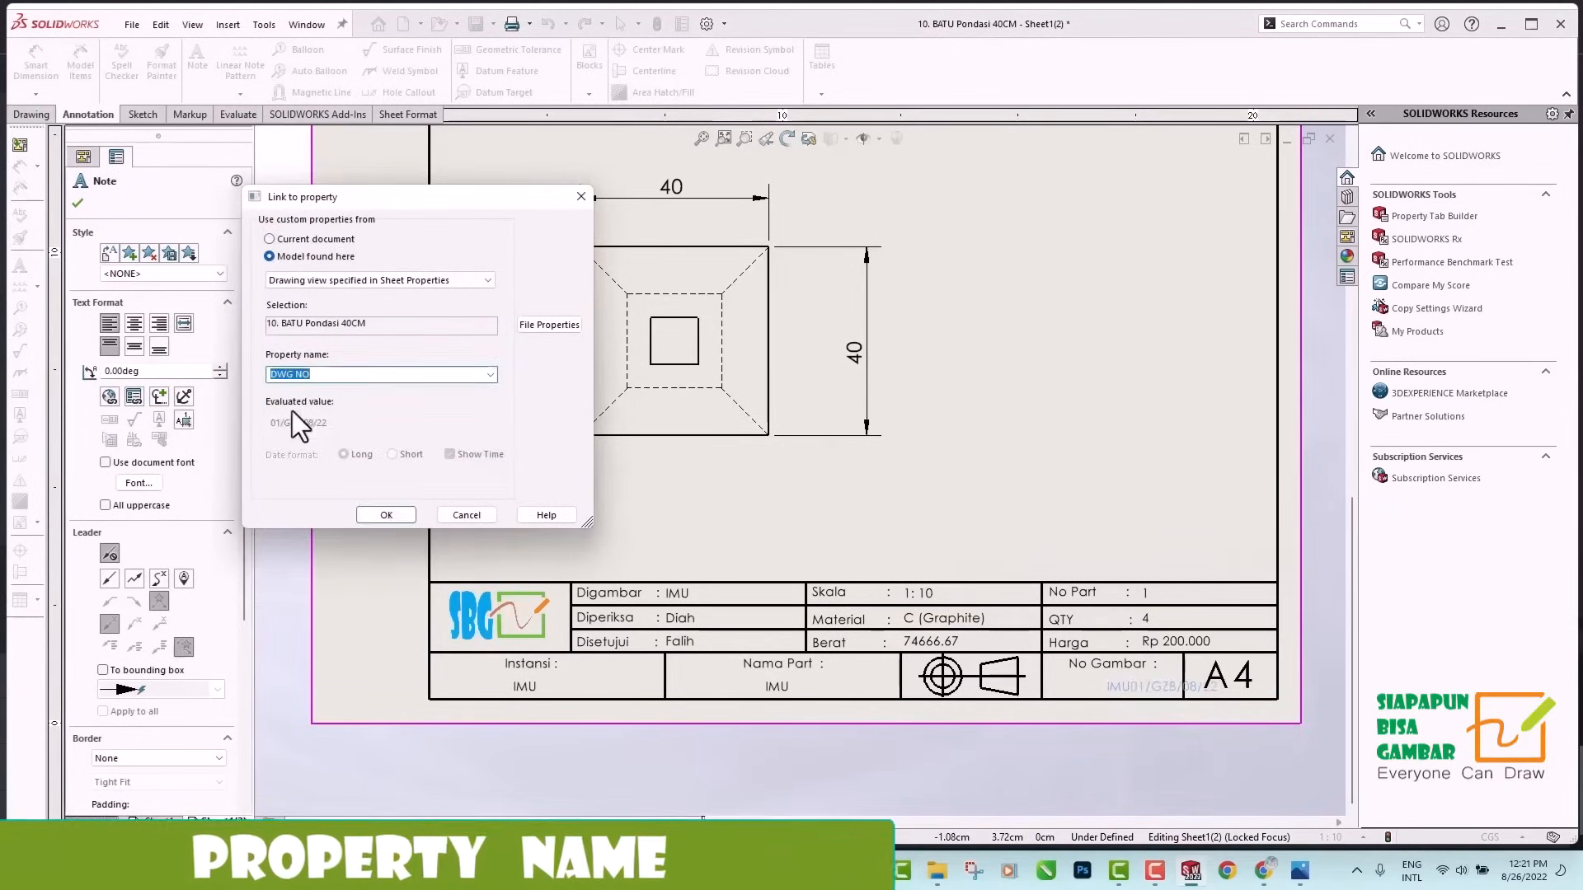
left_click(386, 515)
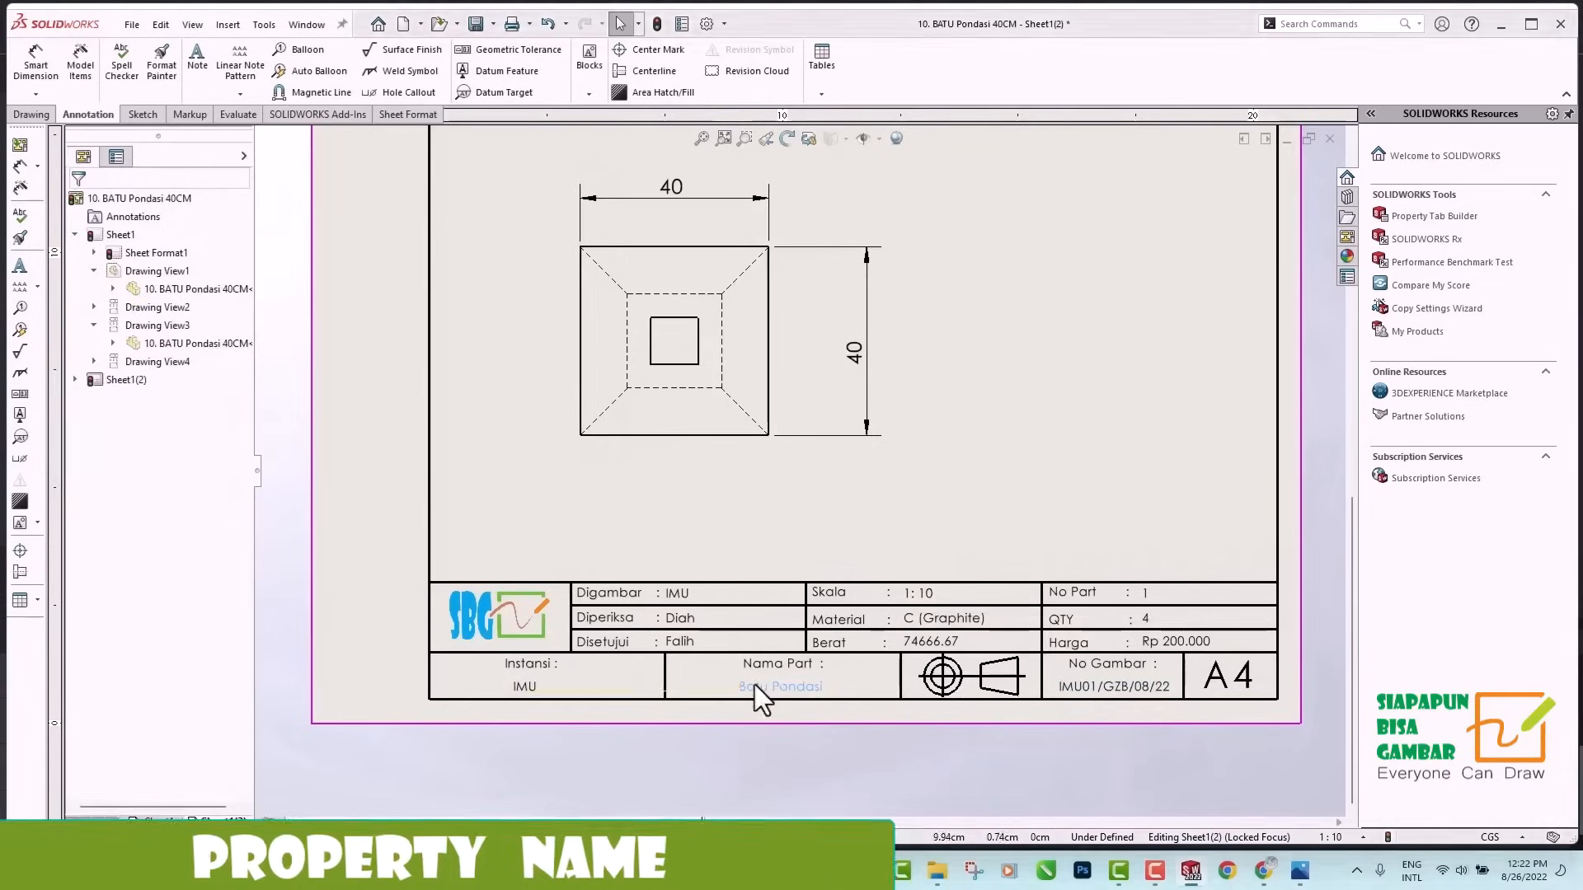
left_click(530, 686)
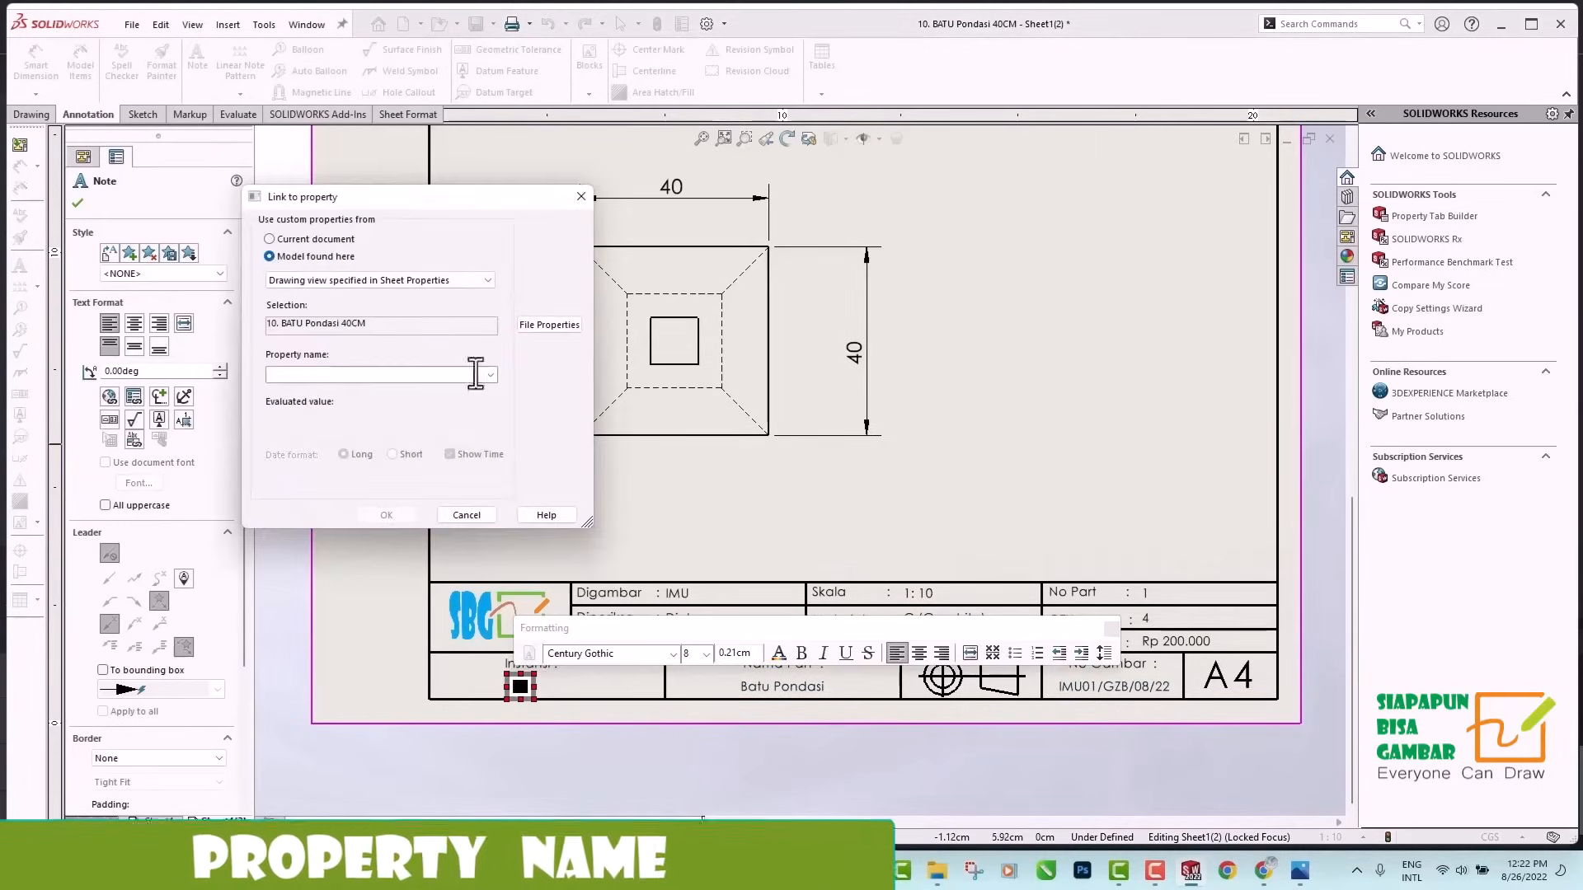
double_click(1125, 687)
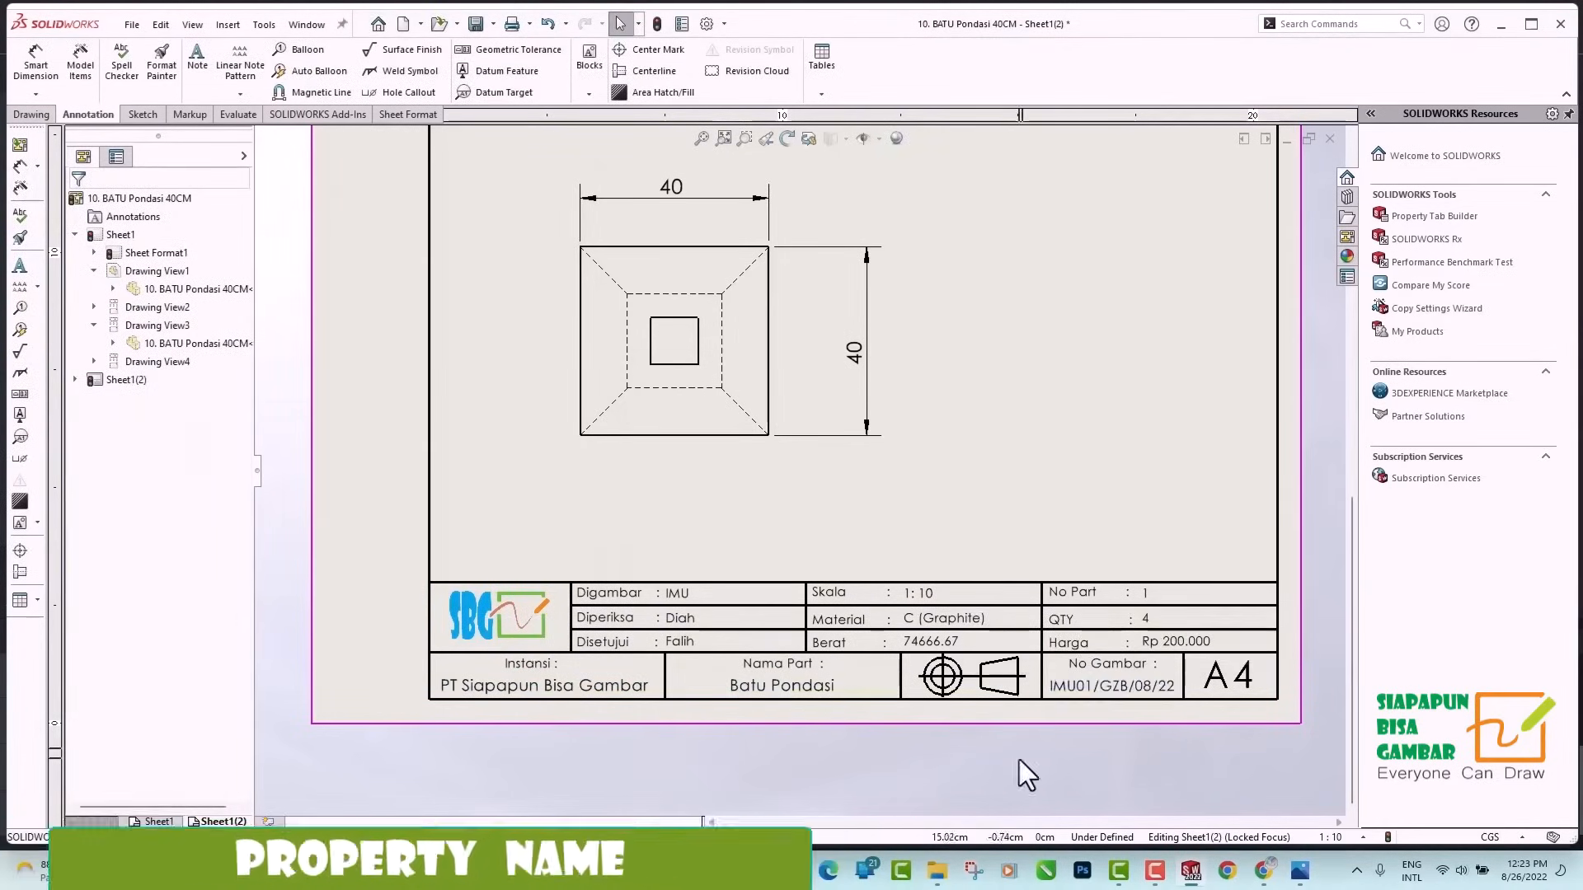
scroll(1020, 761, "up", 5)
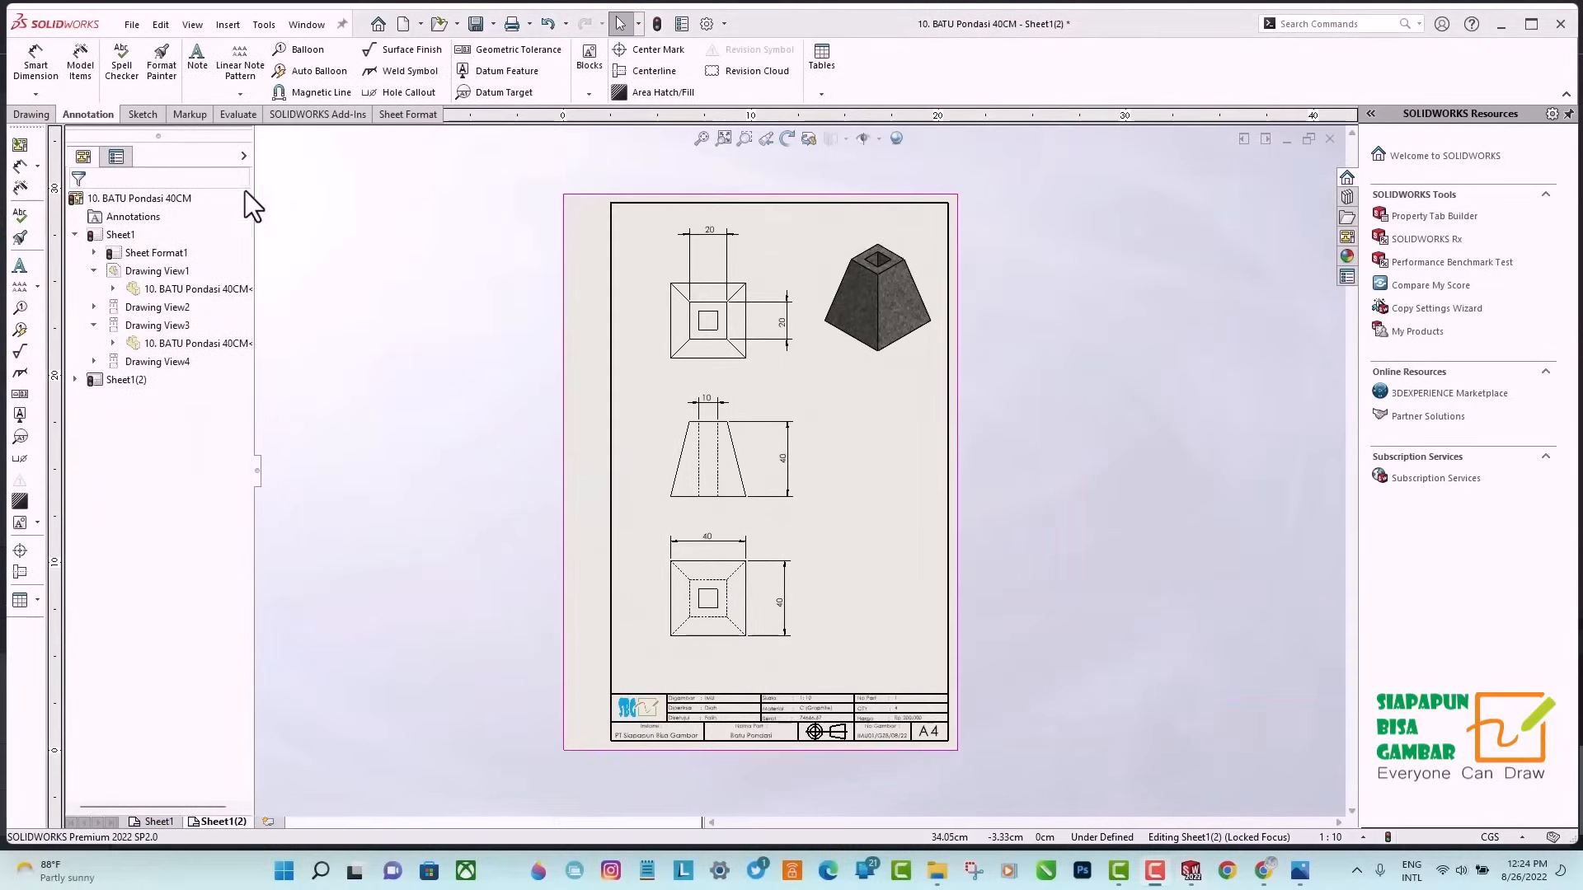
Save the drawing as a SOLIDWORKS Drawing file named 1. BATU Pondasi 40CM.
left_click(131, 25)
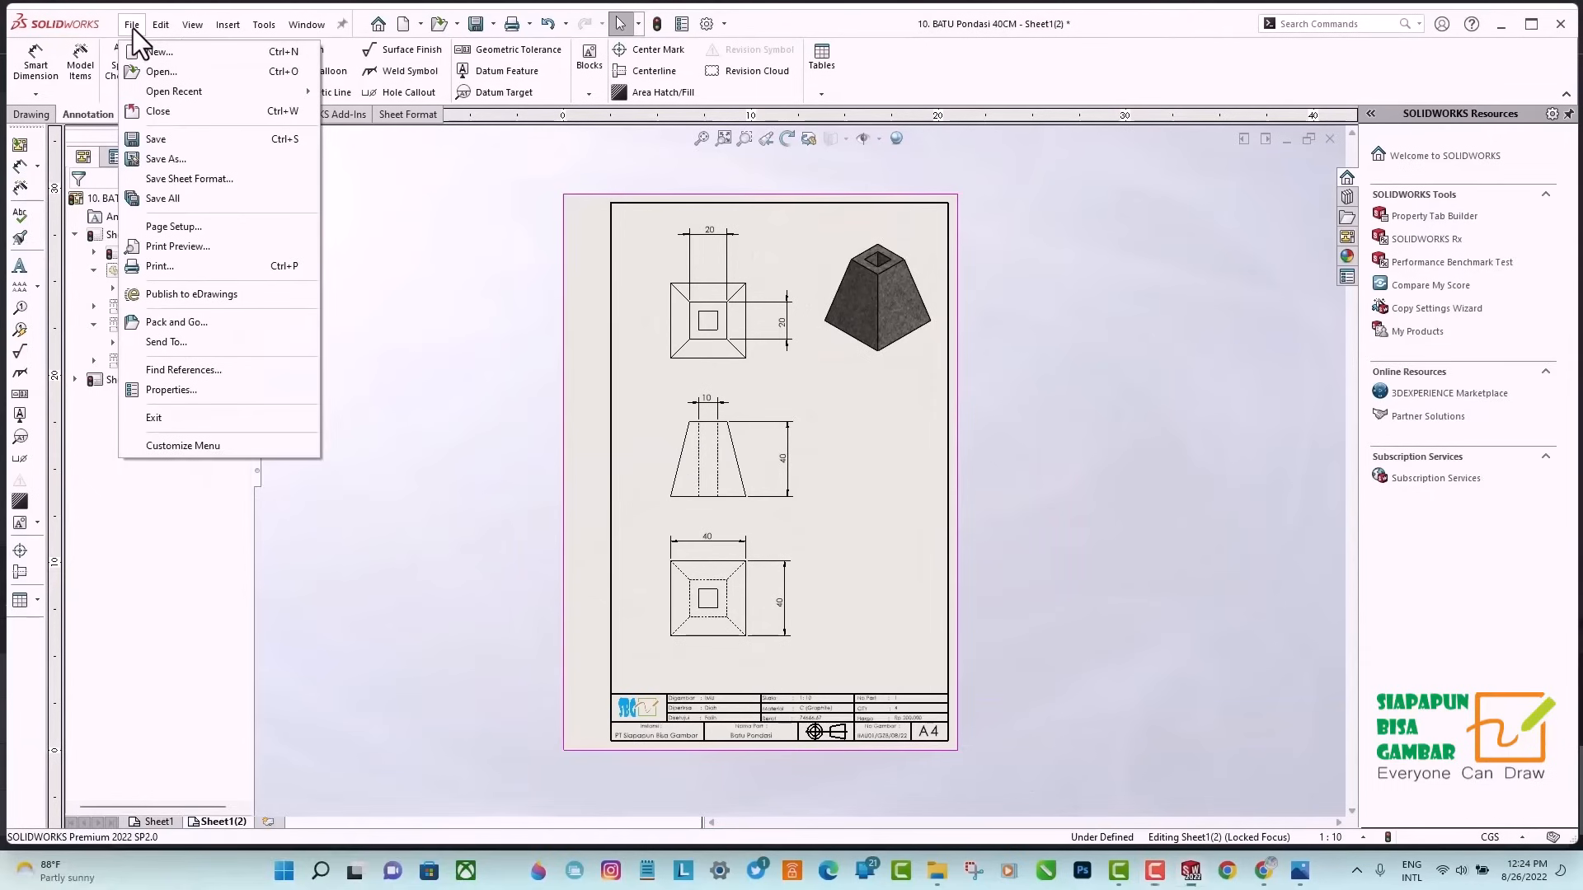
left_click(166, 139)
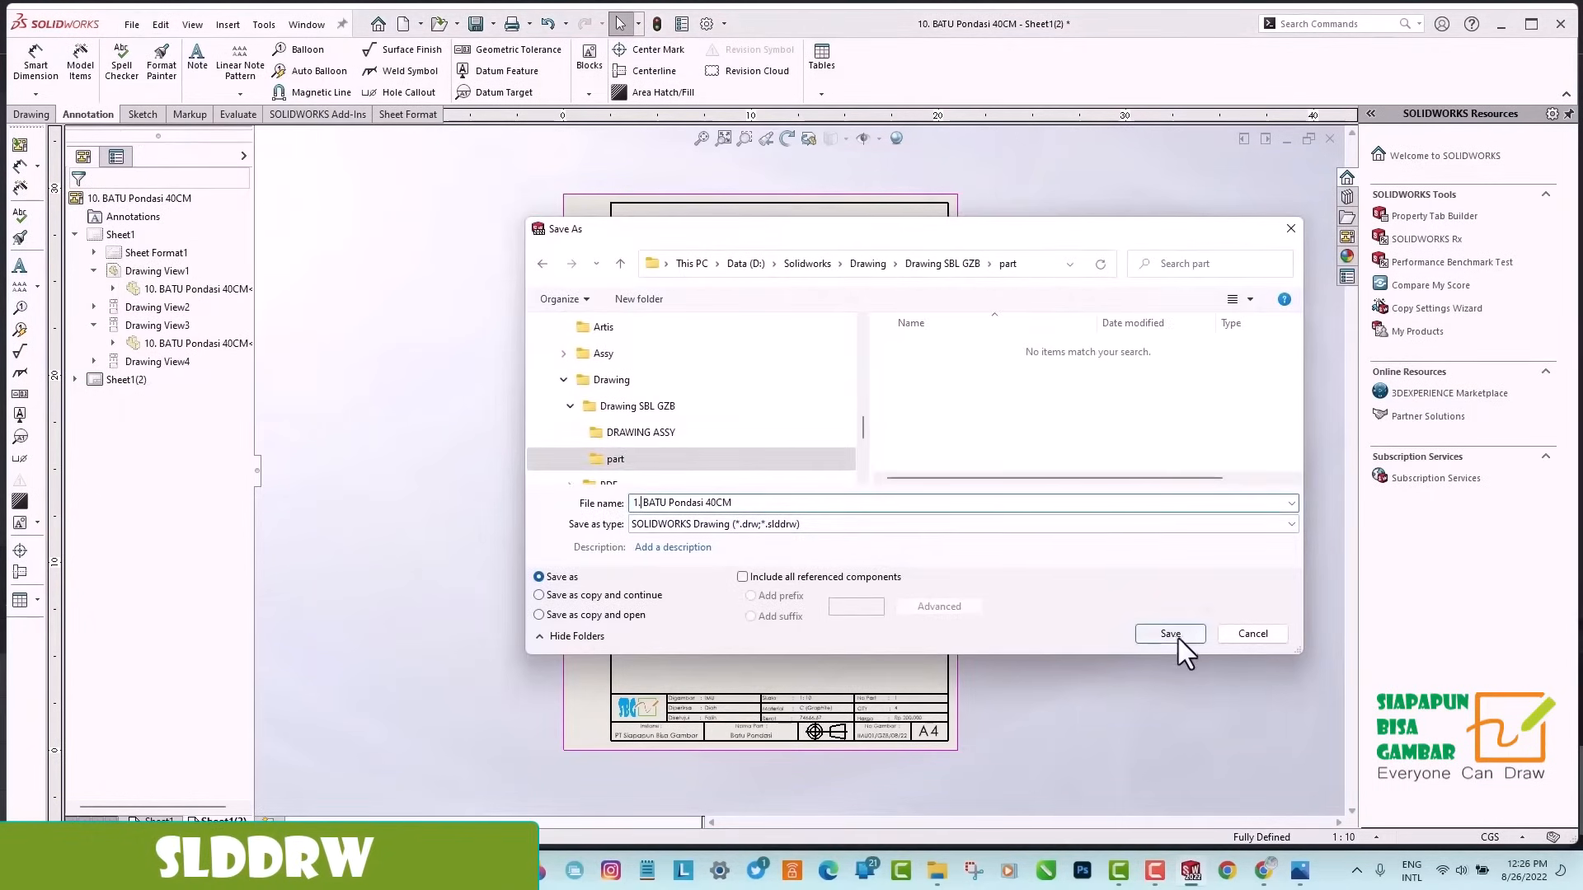
left_click(1178, 637)
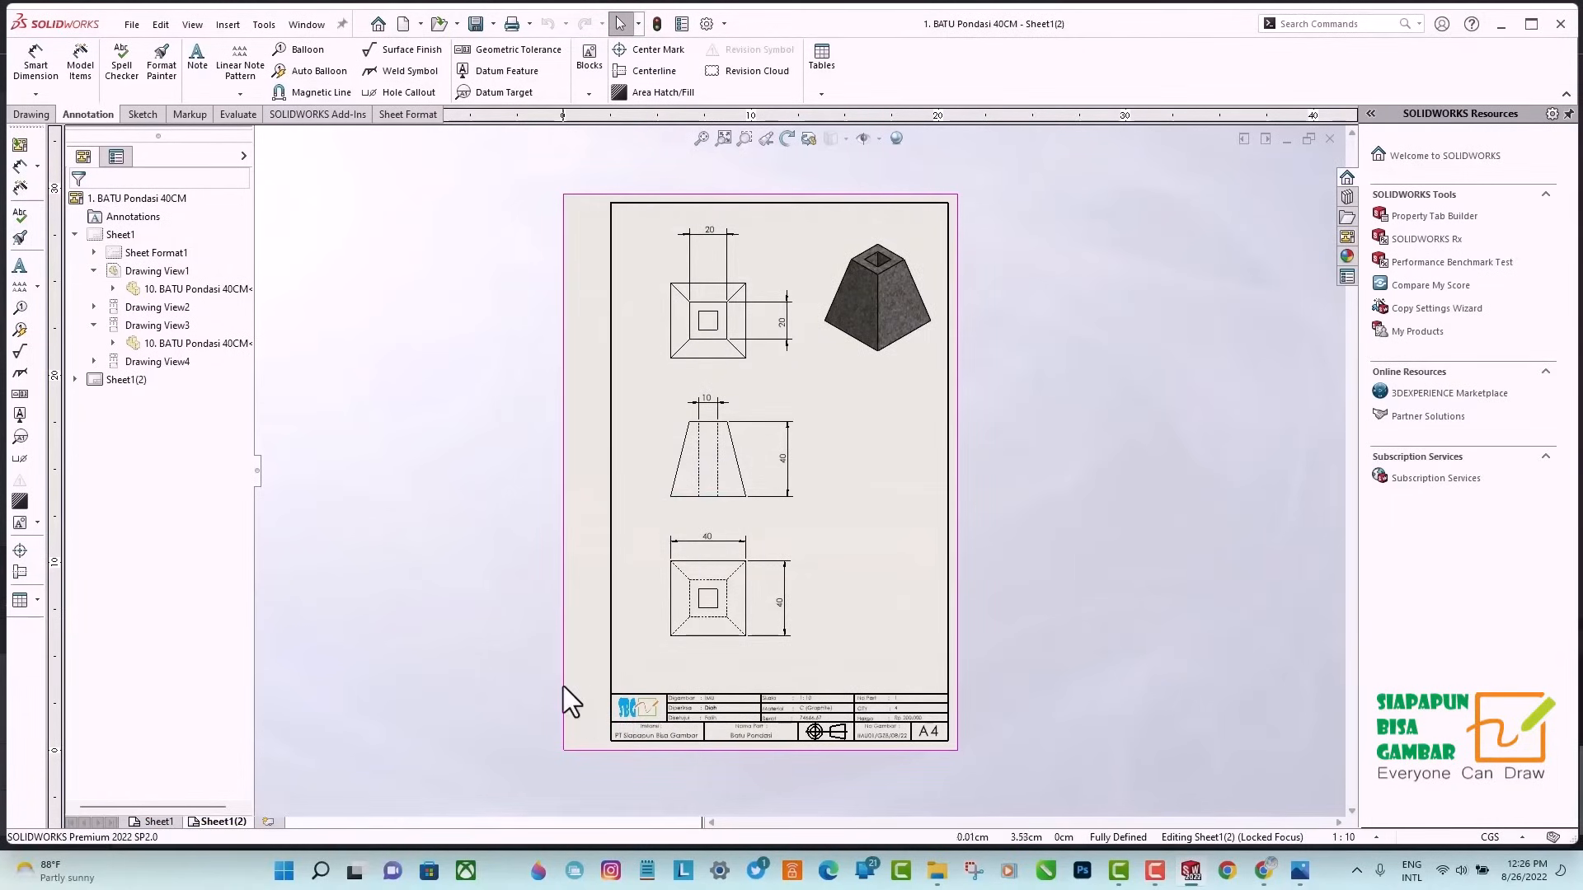
Preview the drawing and print all sheets with Microsoft Print to PDF.
left_click(132, 25)
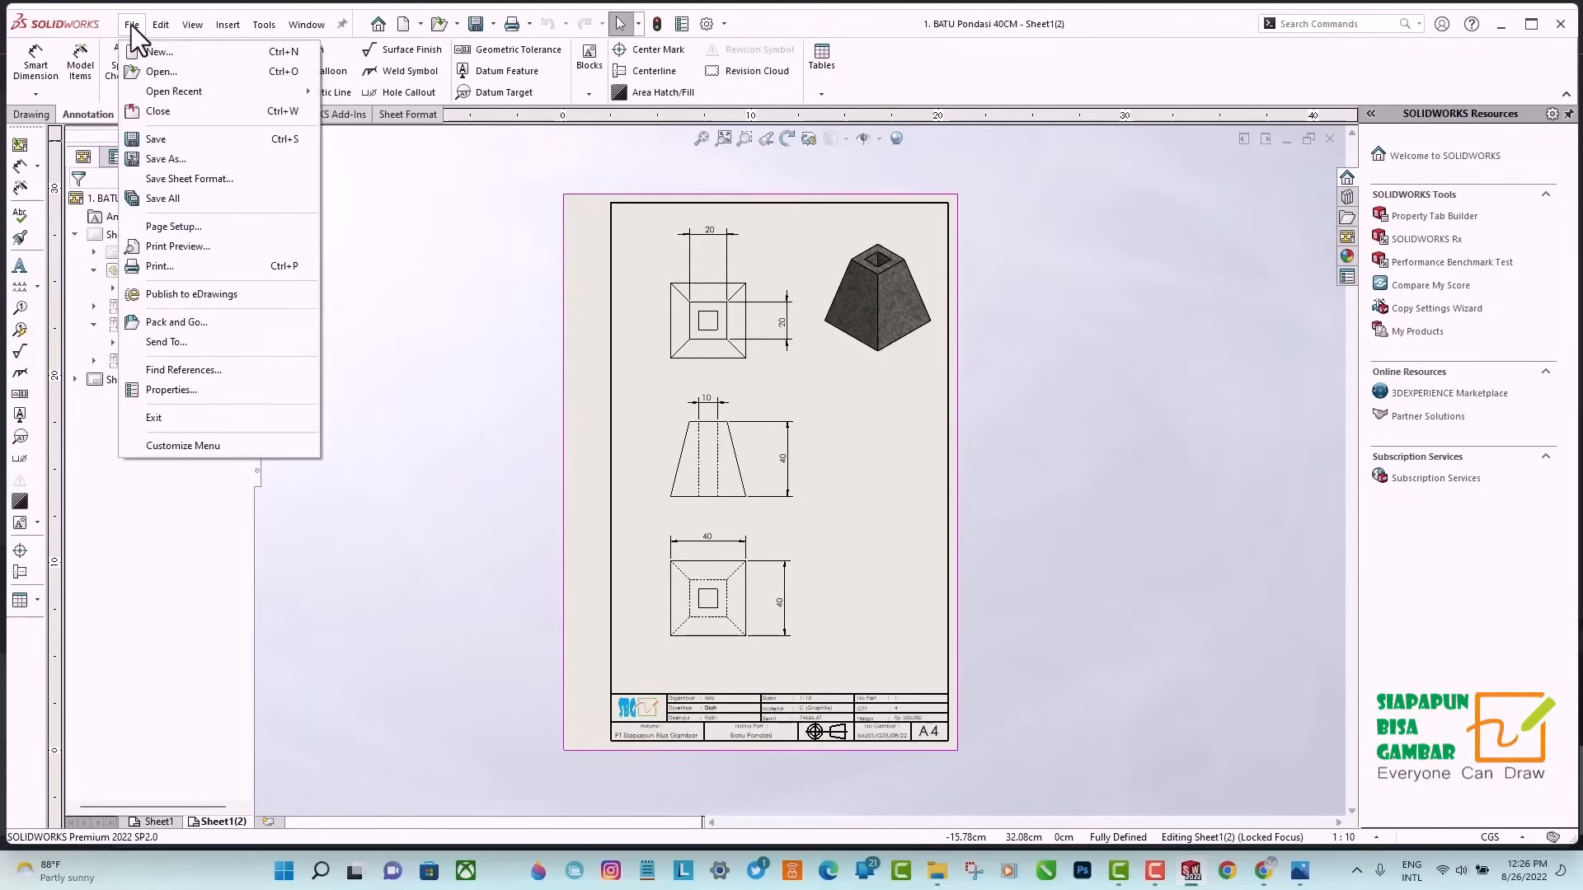
left_click(158, 265)
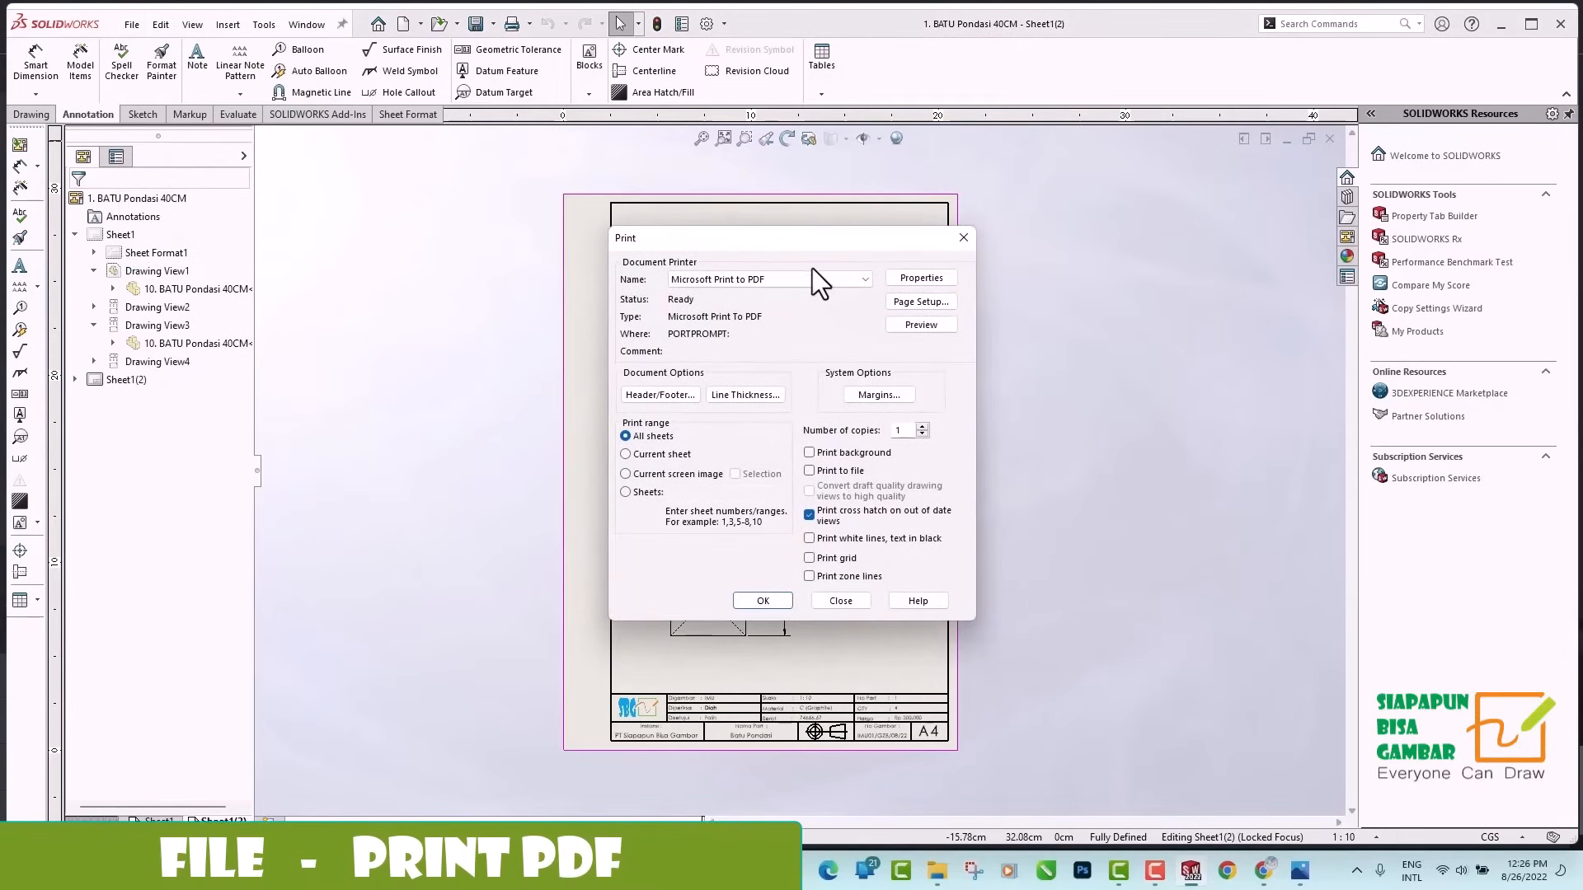
left_click(919, 324)
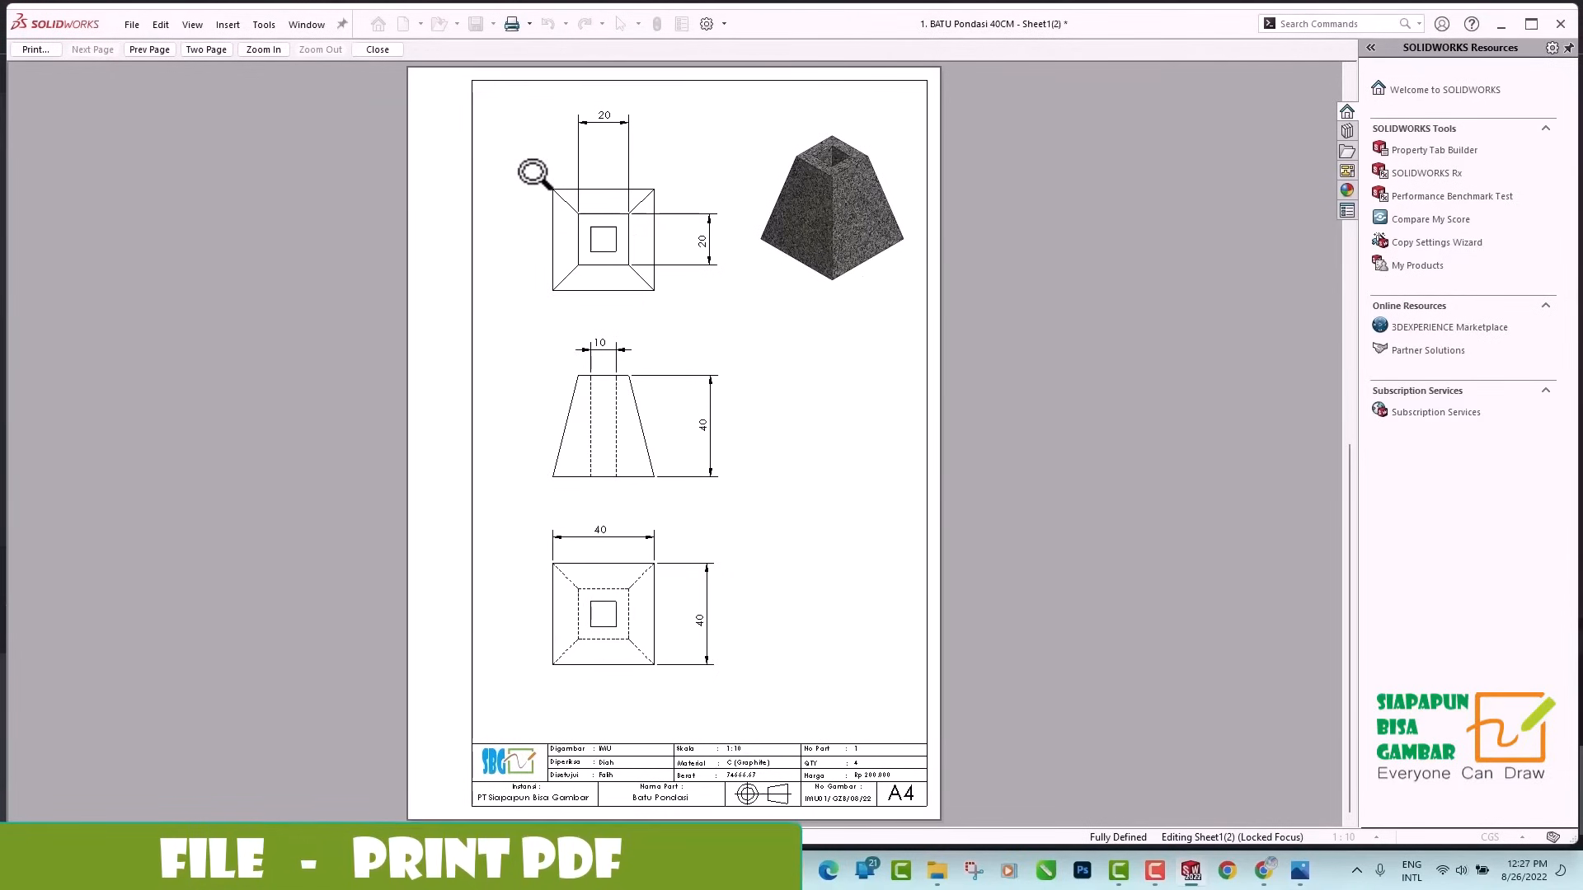
left_click(42, 52)
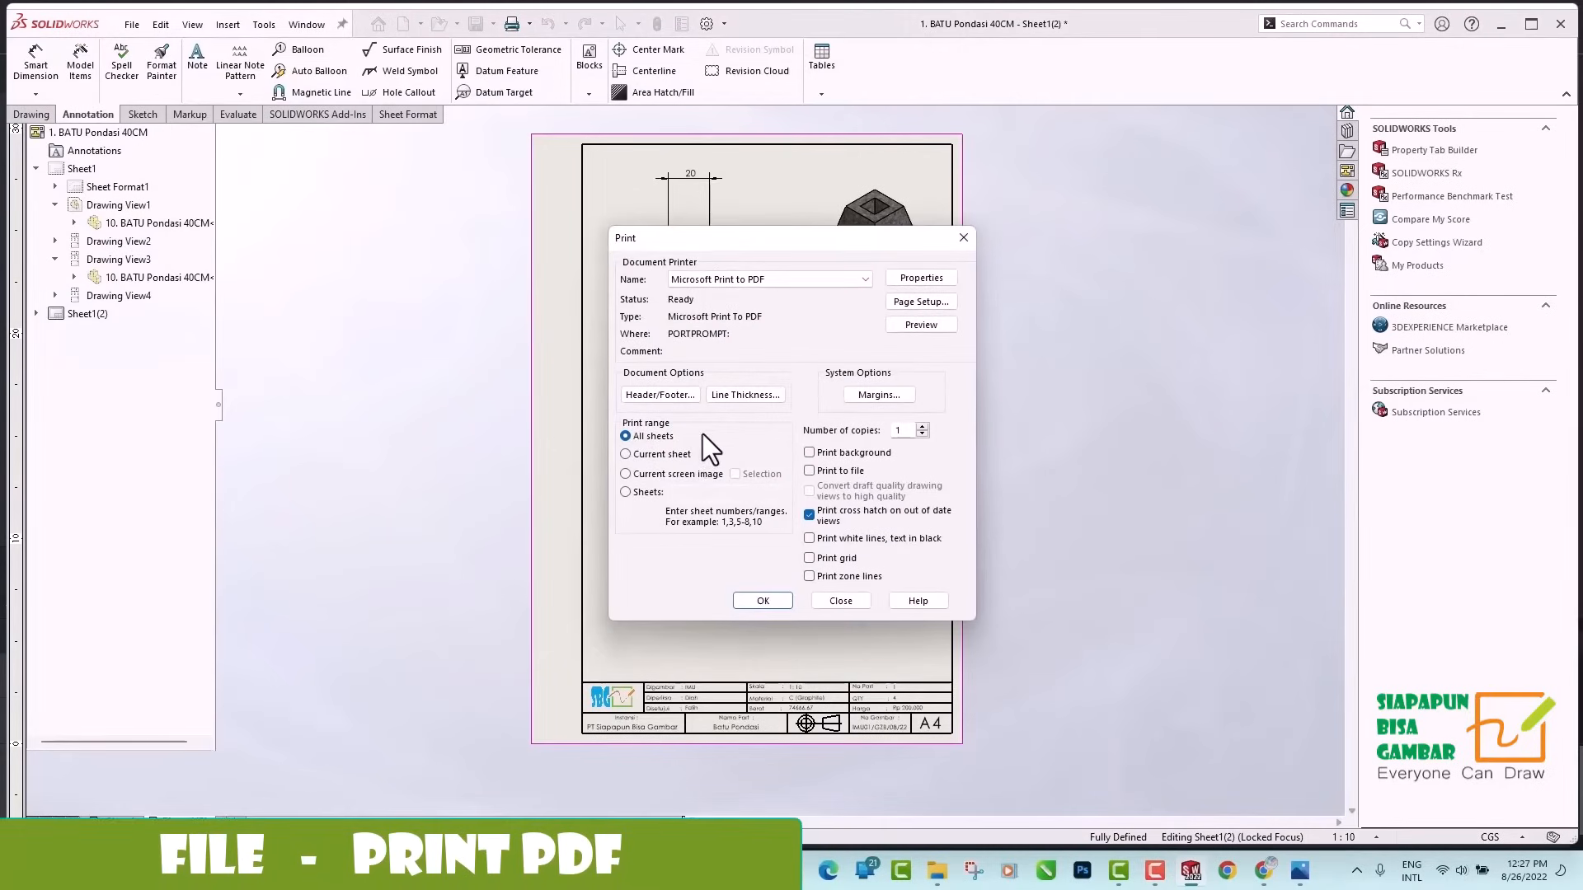
left_click(762, 601)
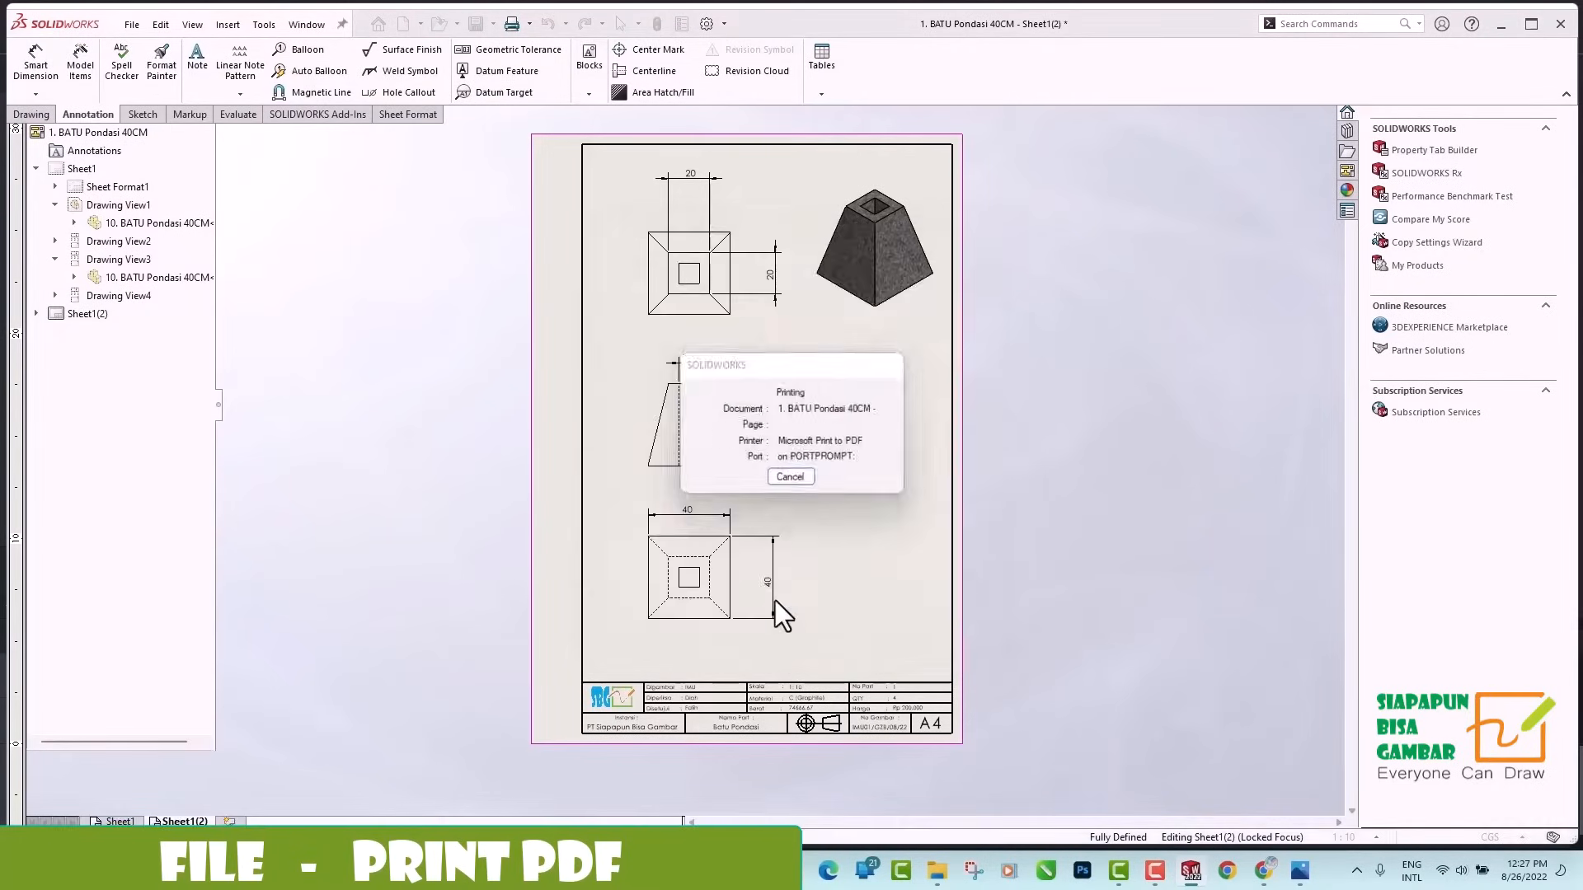
Save the print output as 1. Batu Pondasi in the pdf folder and open that PDF from File Explorer.
type("1.")
type(" Bat")
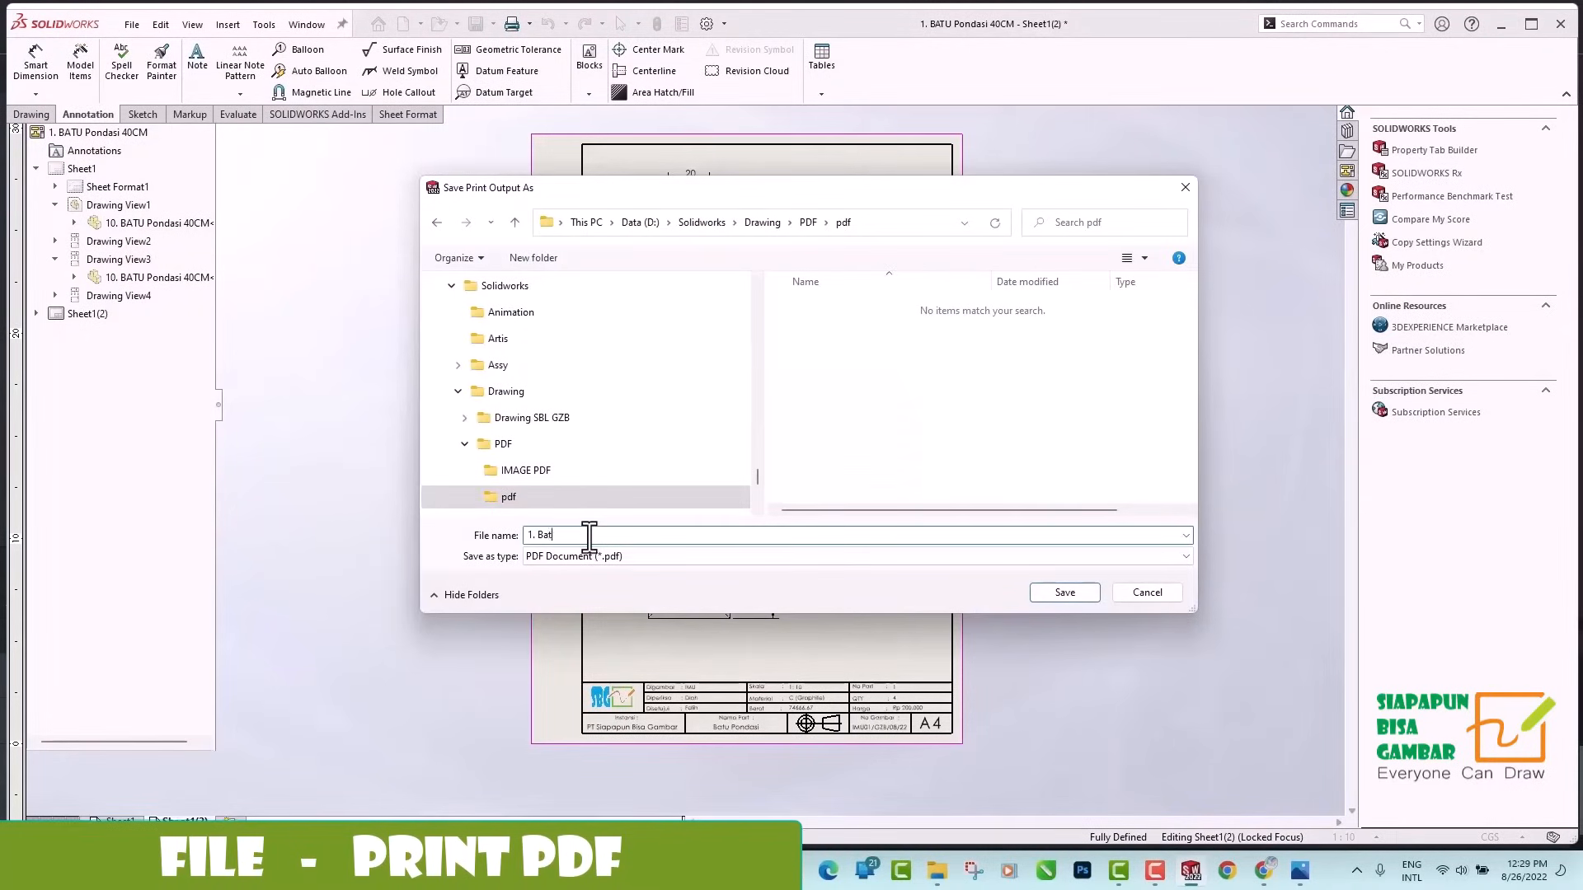
type("u Pondasi")
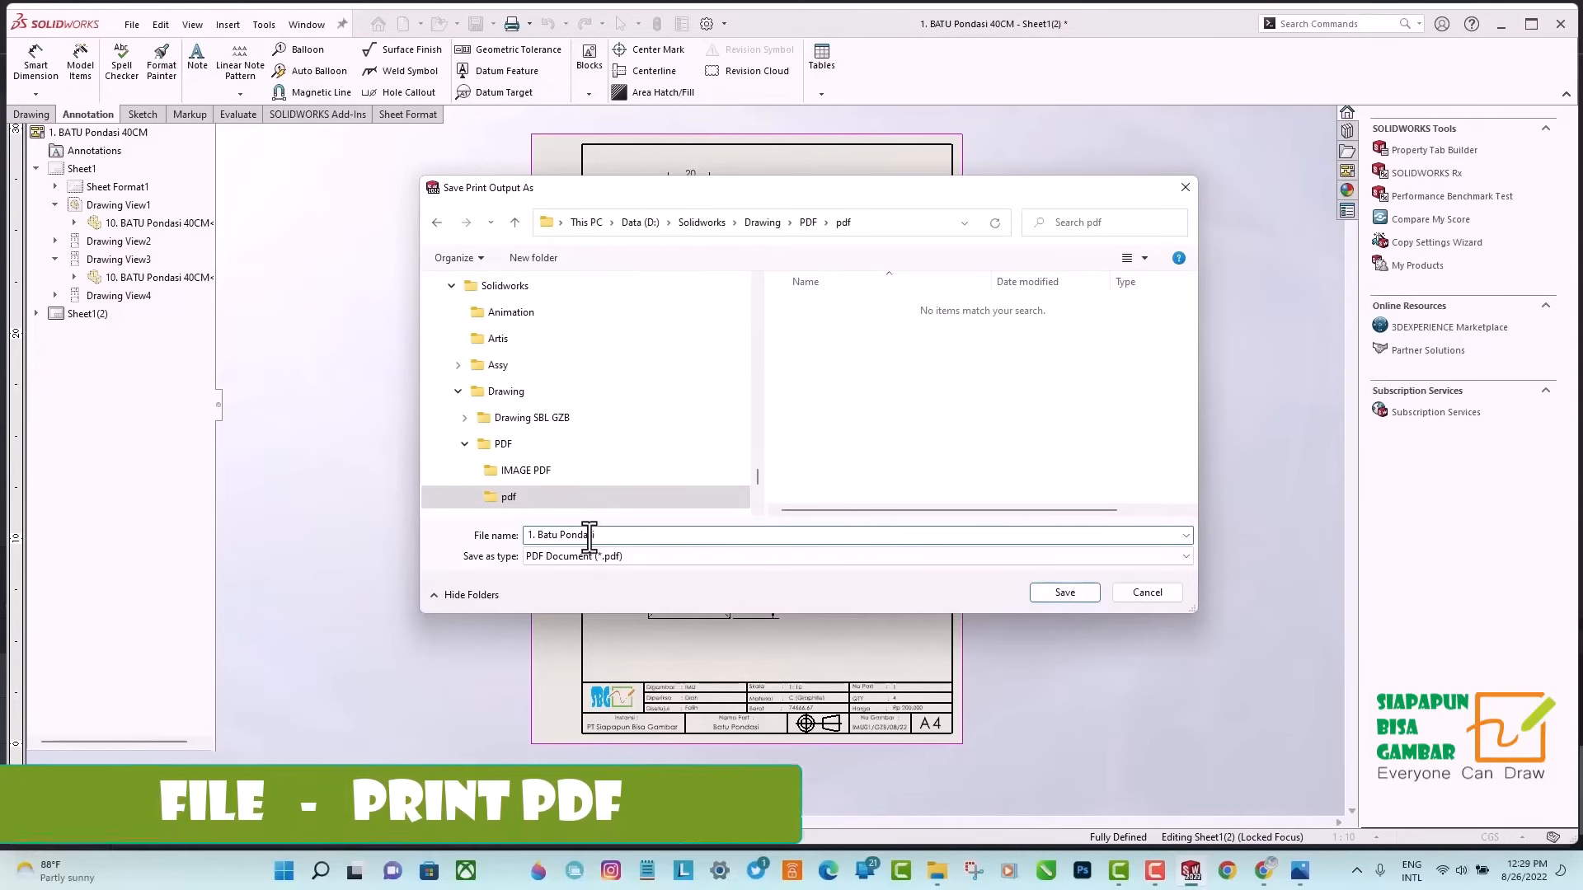
left_click(1071, 595)
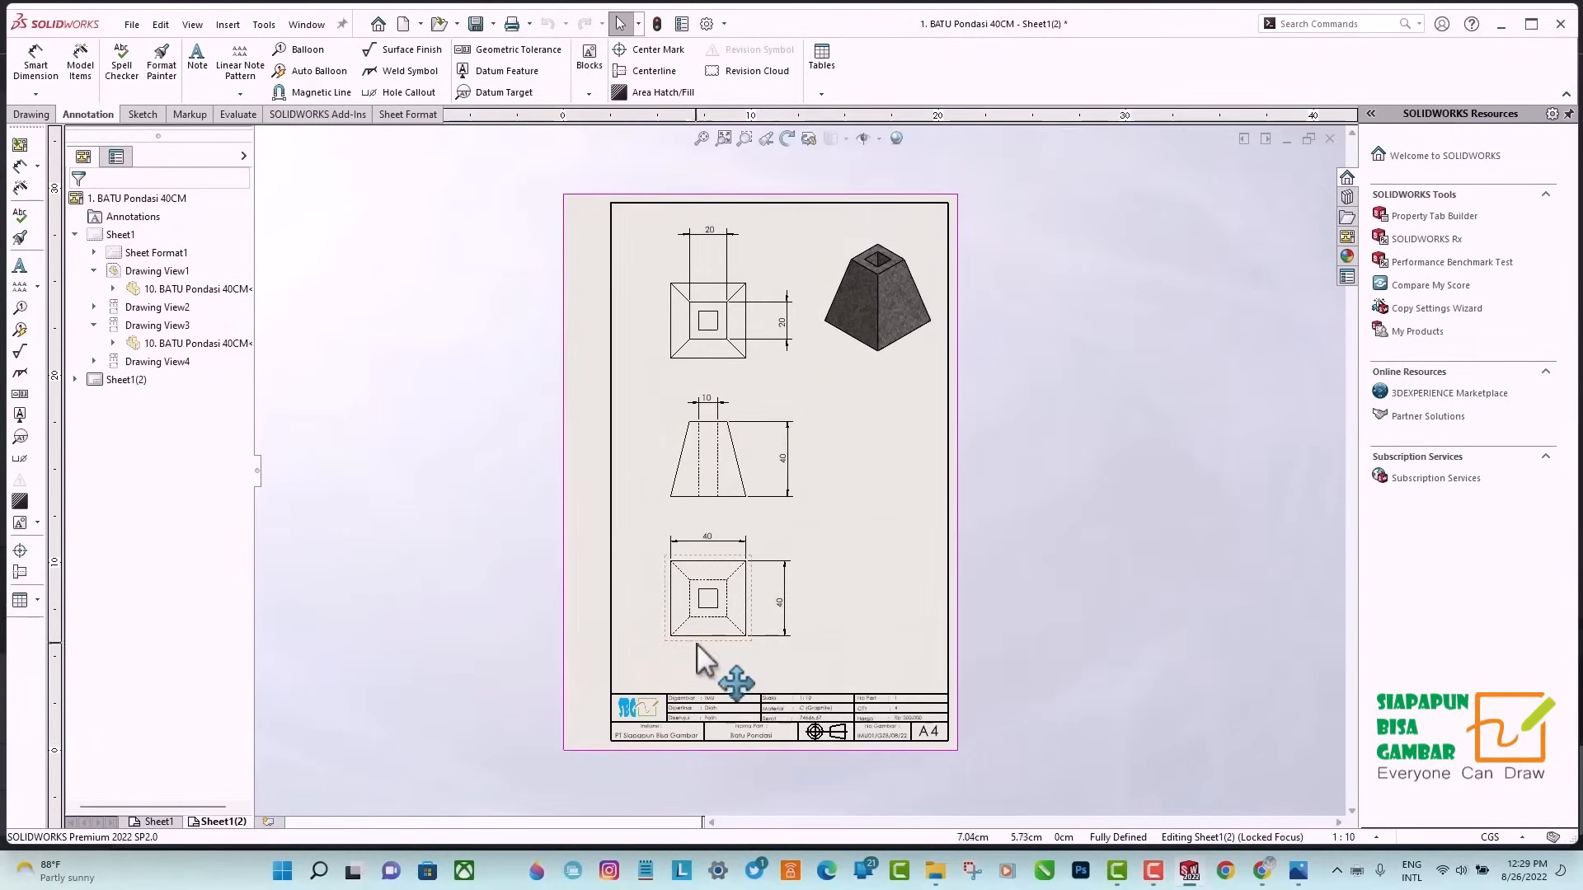
left_click(935, 871)
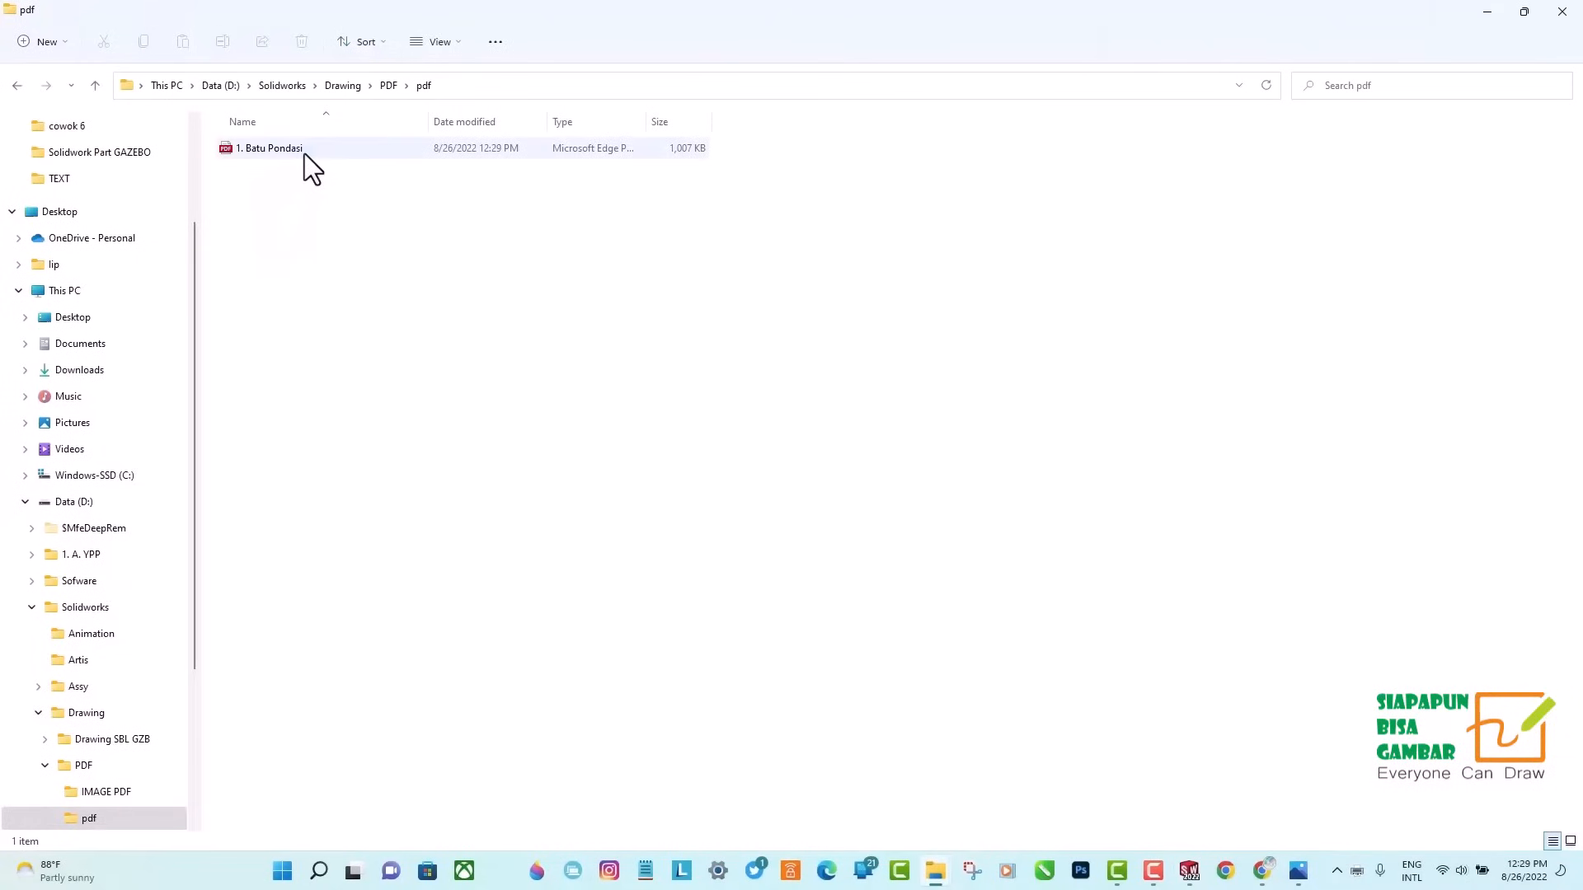
double_click(304, 152)
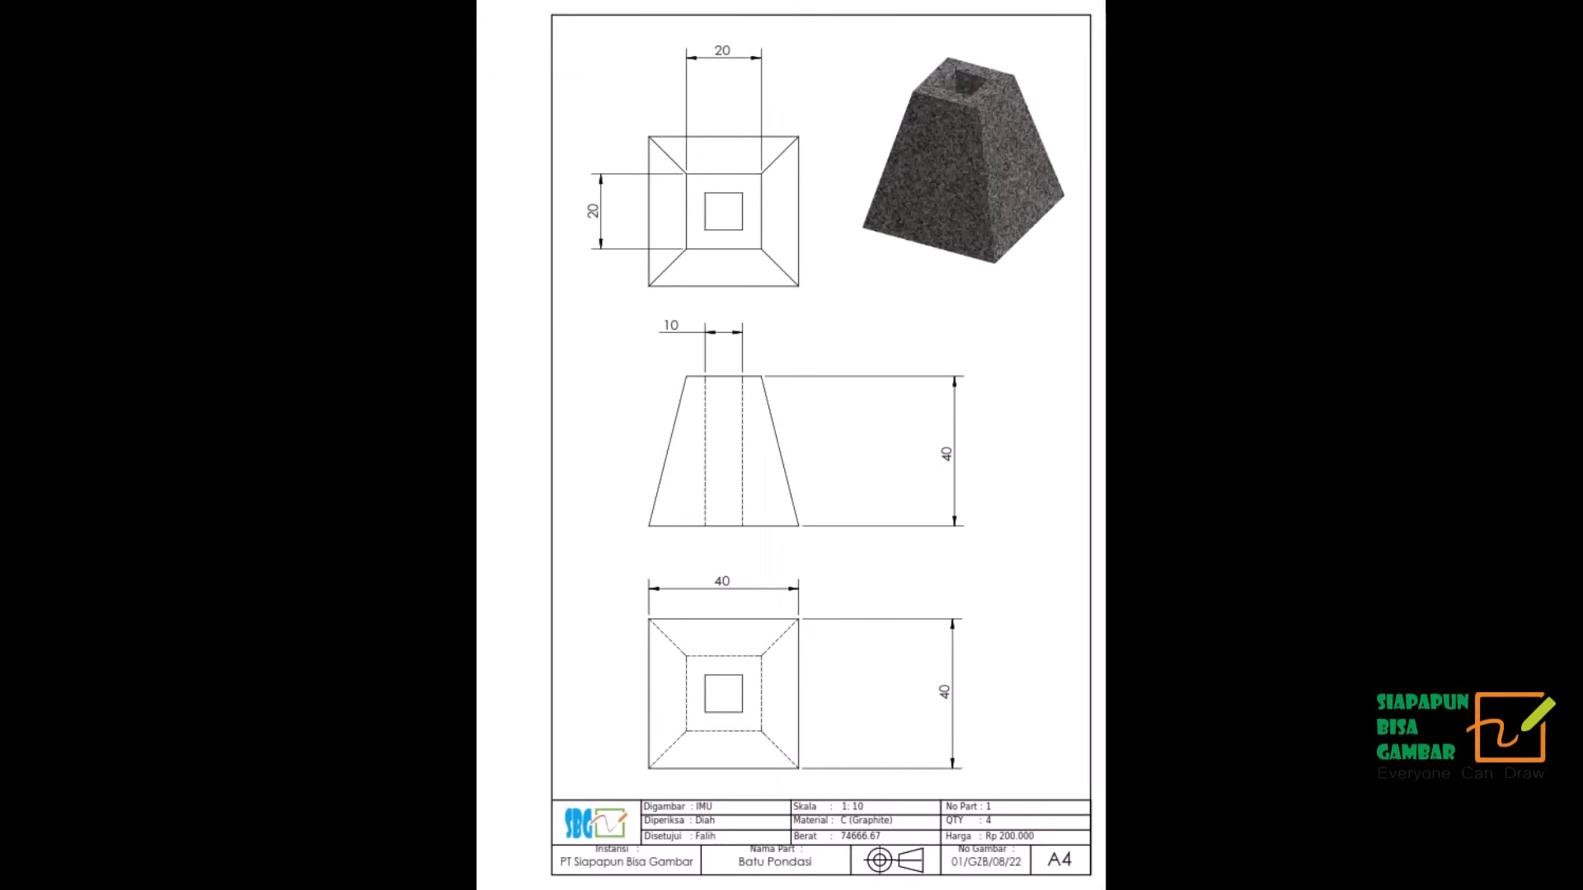
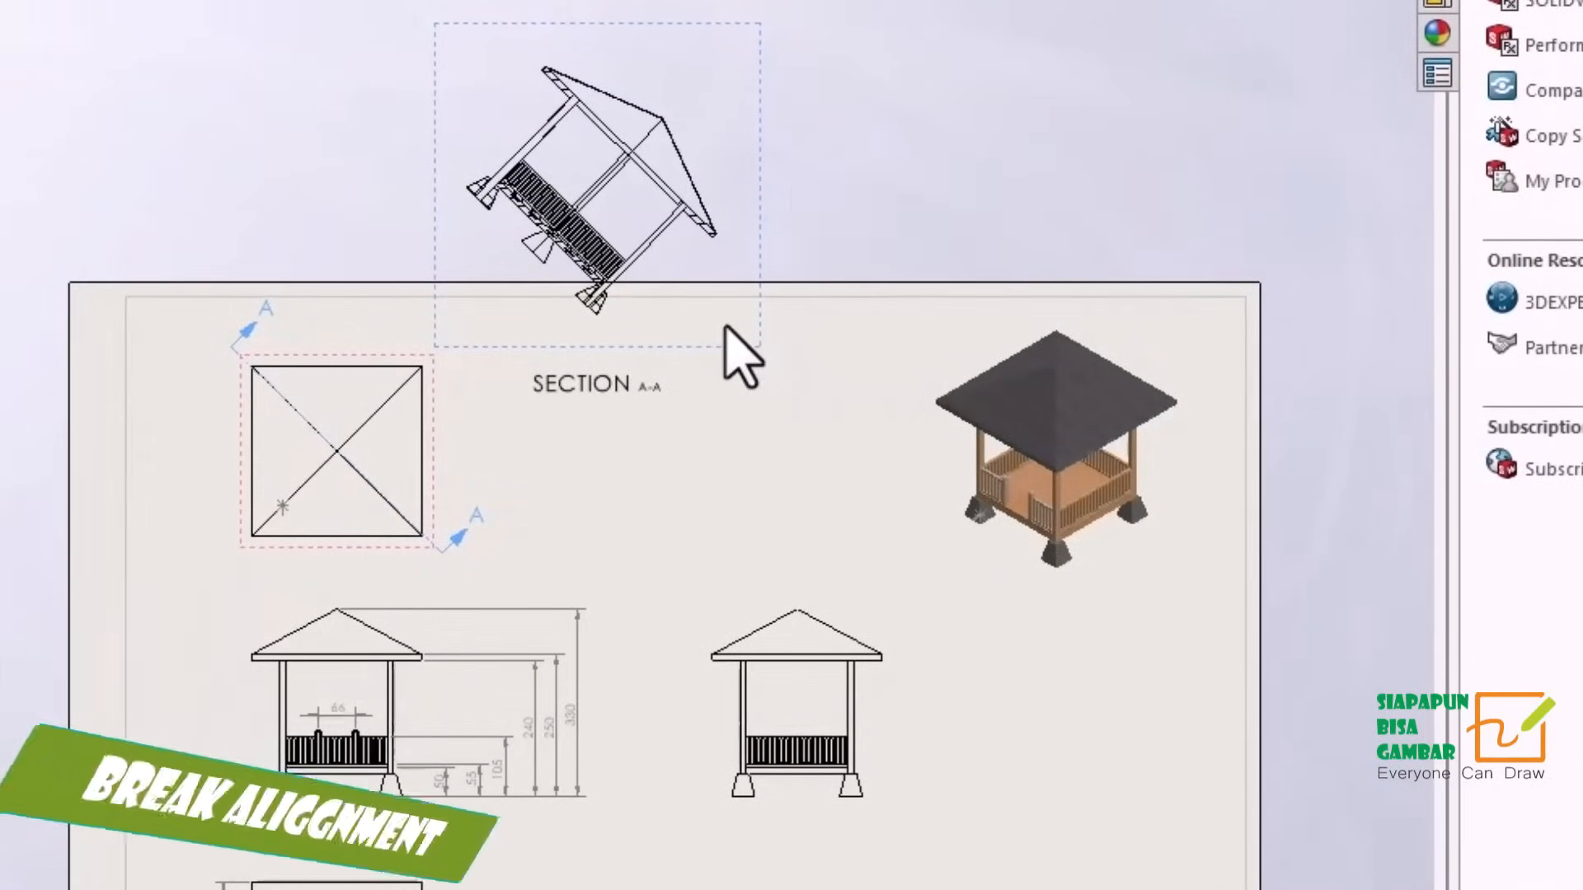
Break the alignment of Section A-A and reposition the view and its label on the sheet between the roof and isometric views.
right_click(726, 334)
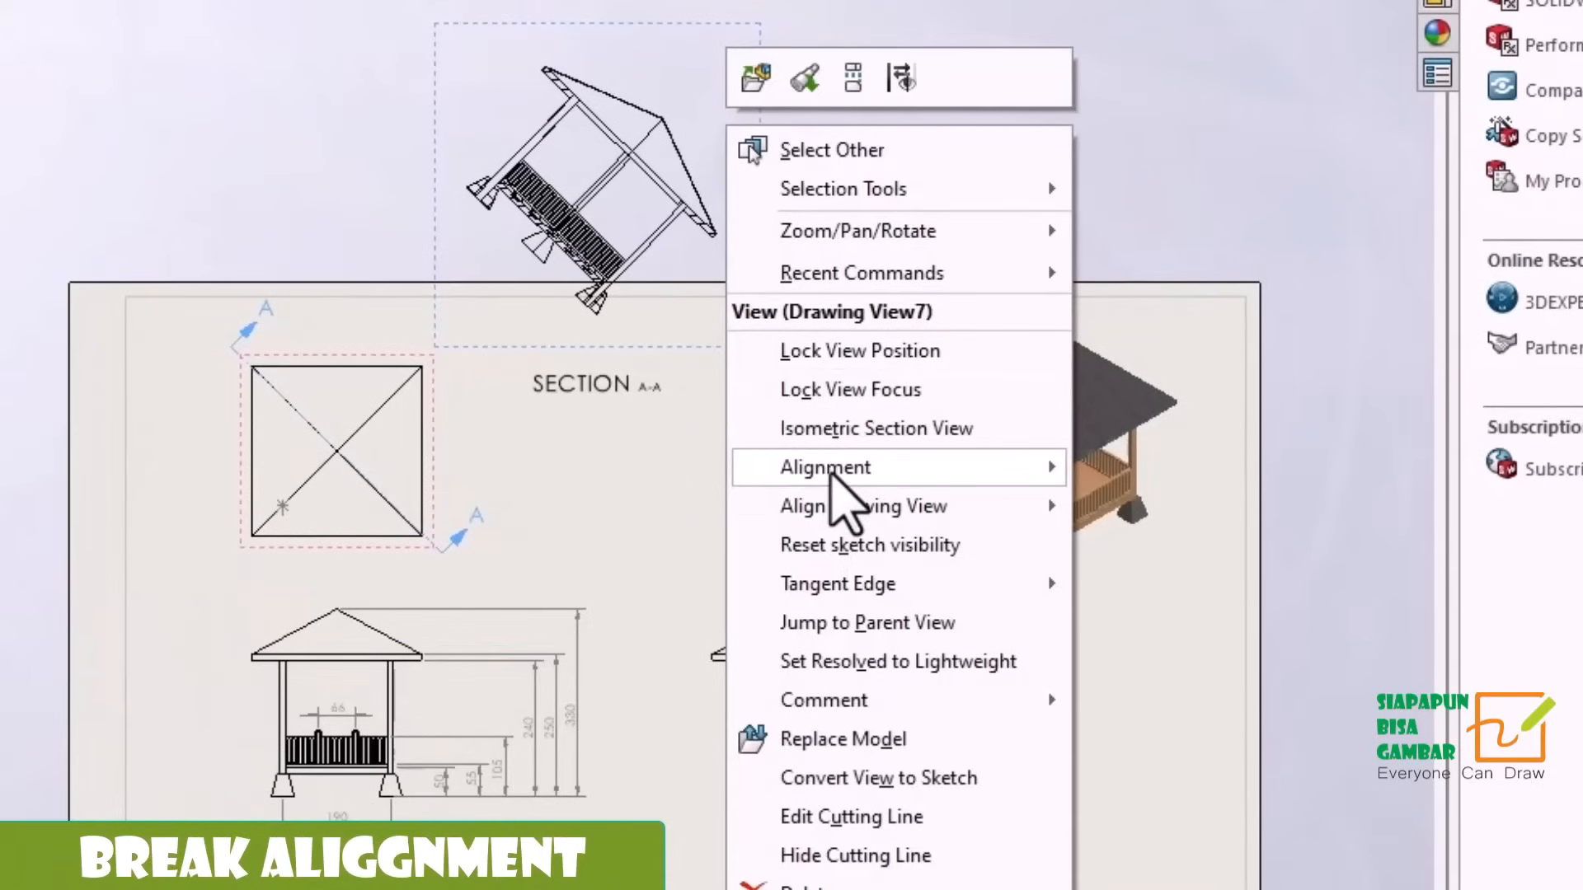
mouse_move(832, 483)
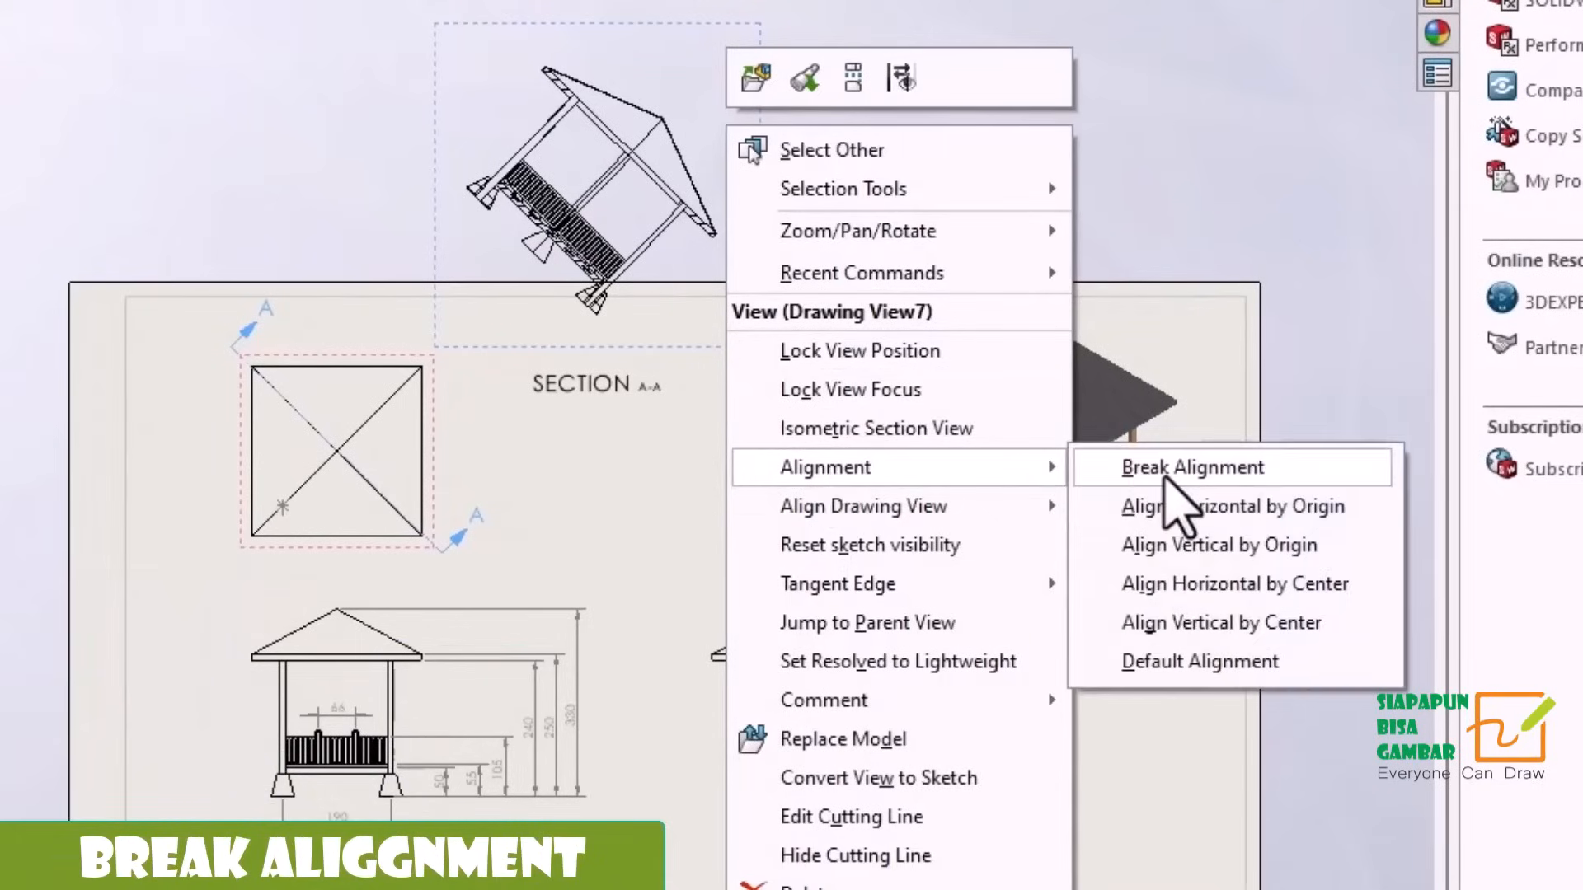
left_click(1168, 481)
left_click_drag(659, 387, 783, 611)
left_click_drag(612, 680, 525, 351)
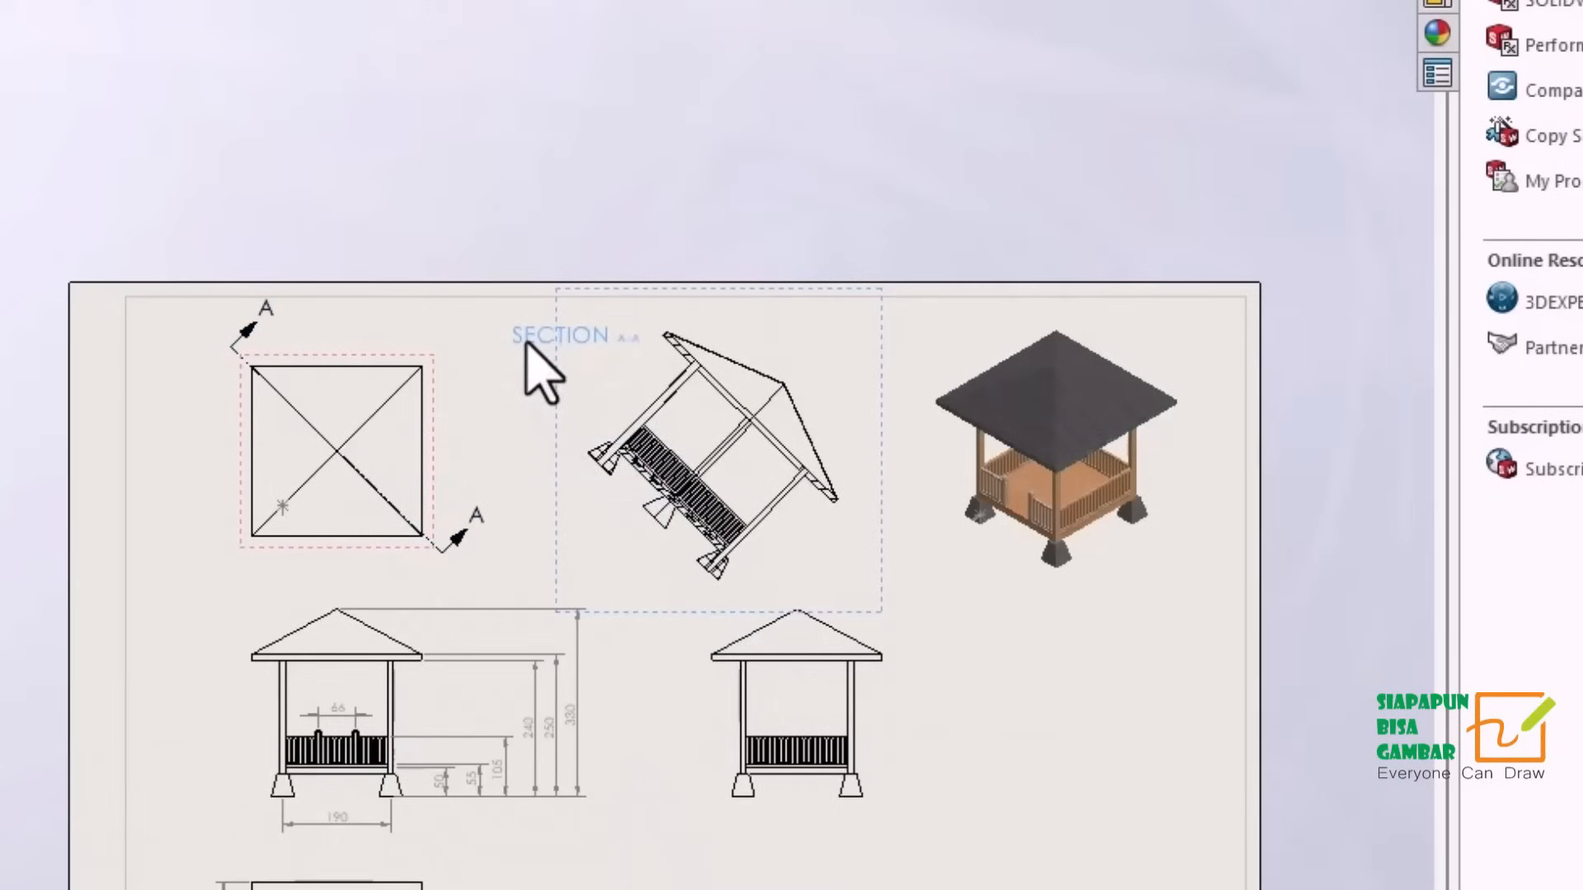
left_click_drag(528, 343, 533, 344)
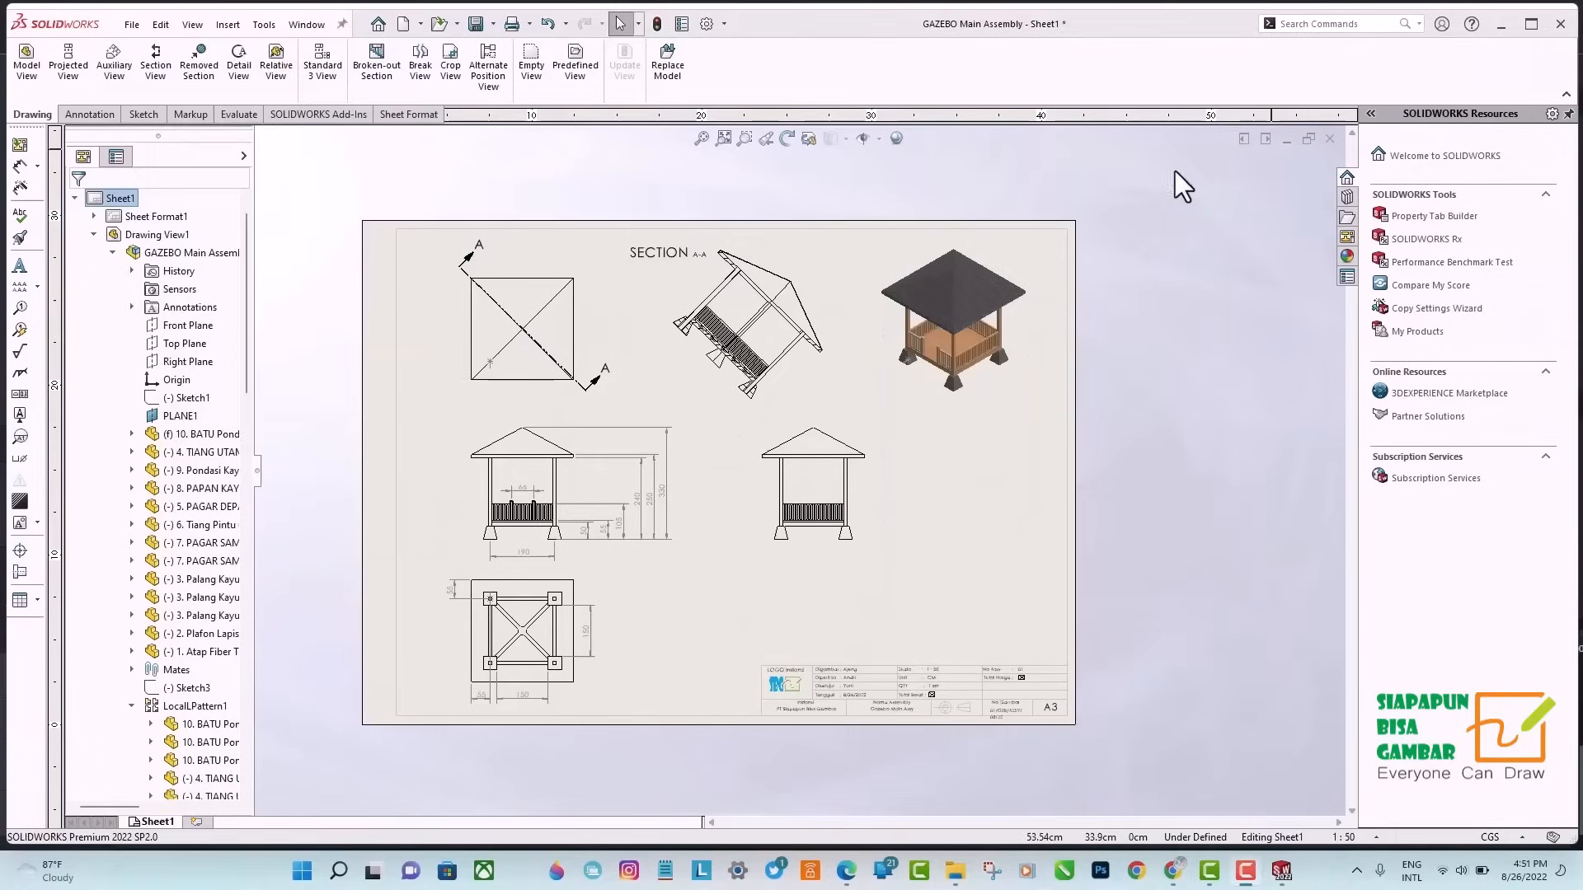
Preview and print the assembly drawing, saving the PDF output as Gazebo Main Assembly in the pdf folder.
left_click(131, 24)
left_click(181, 266)
left_click(918, 325)
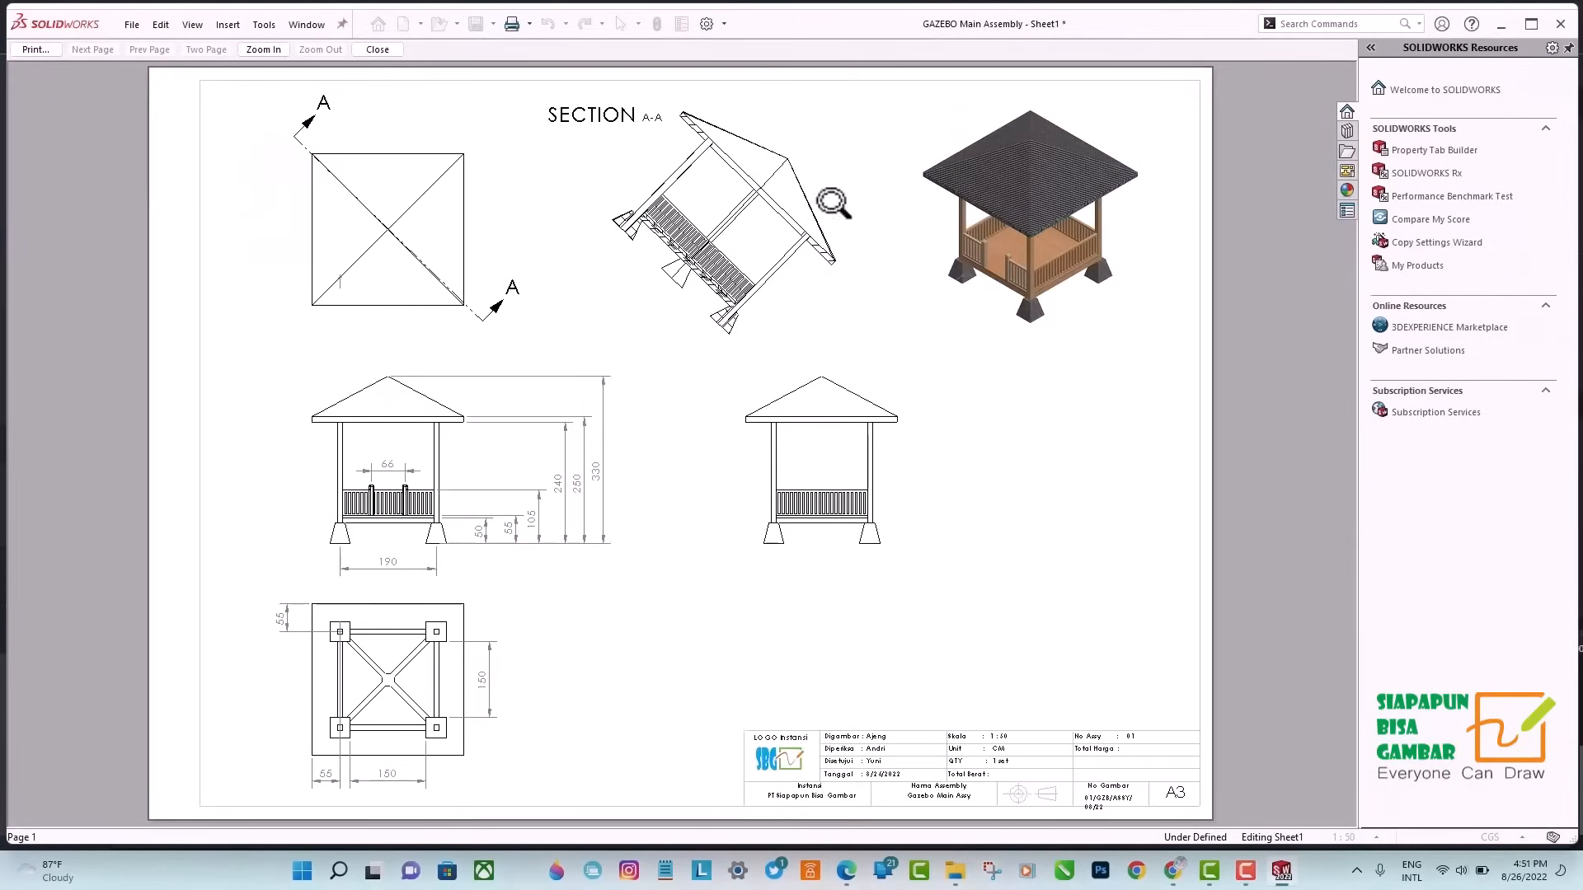
left_click(36, 49)
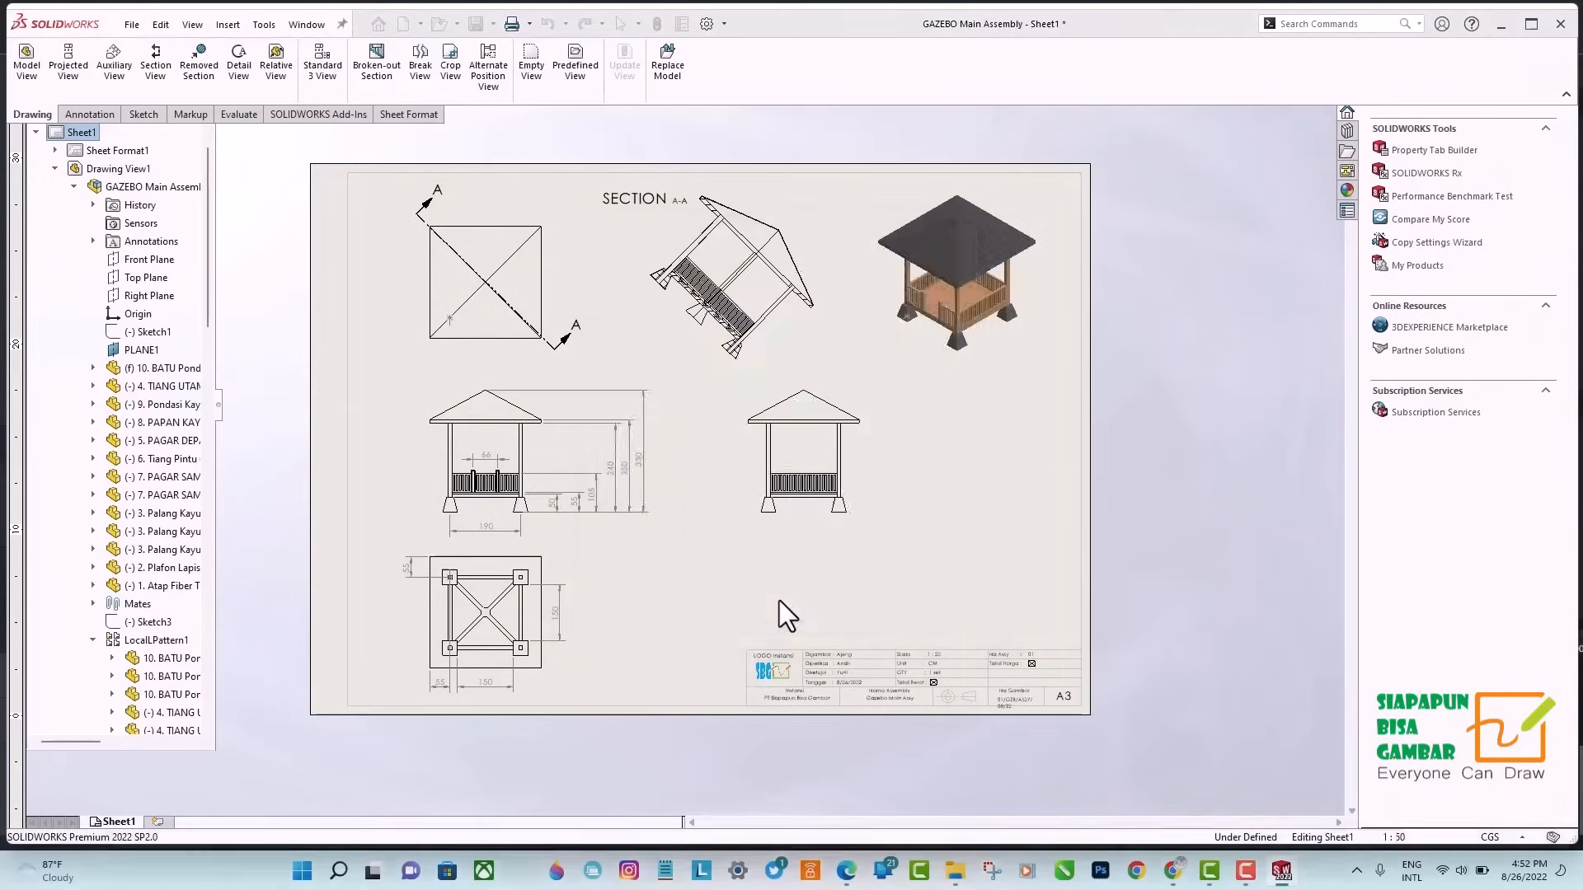
left_click(779, 601)
type("Gazebo Main Assembly")
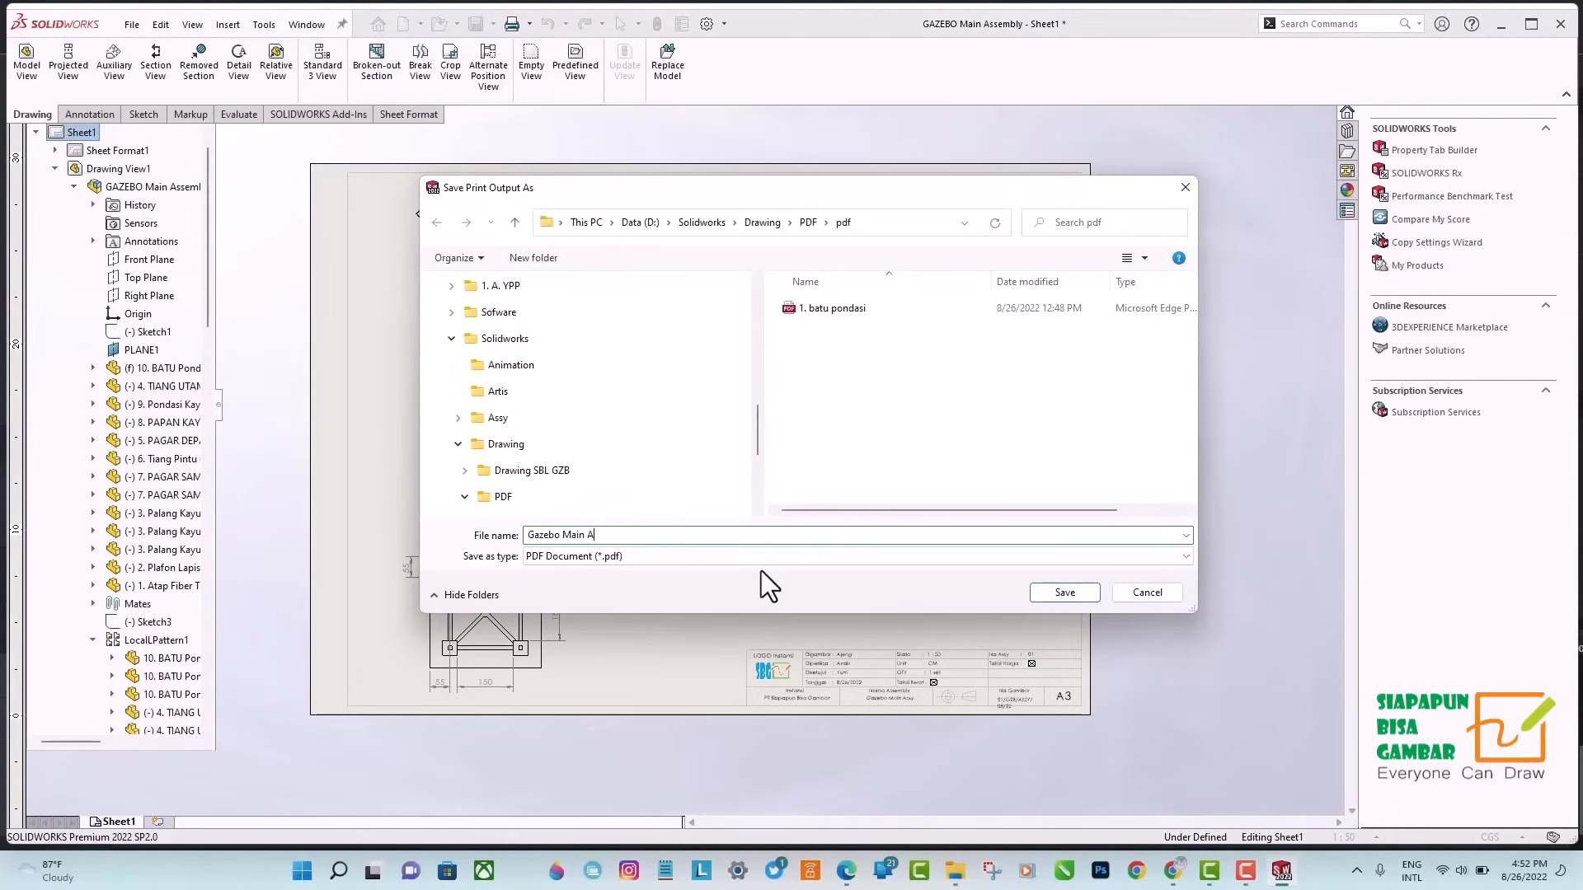
left_click(1063, 592)
Switch to the pdf folder in File Explorer and open the printed Gazebo Main Assembly PDF.
mouse_move(960, 863)
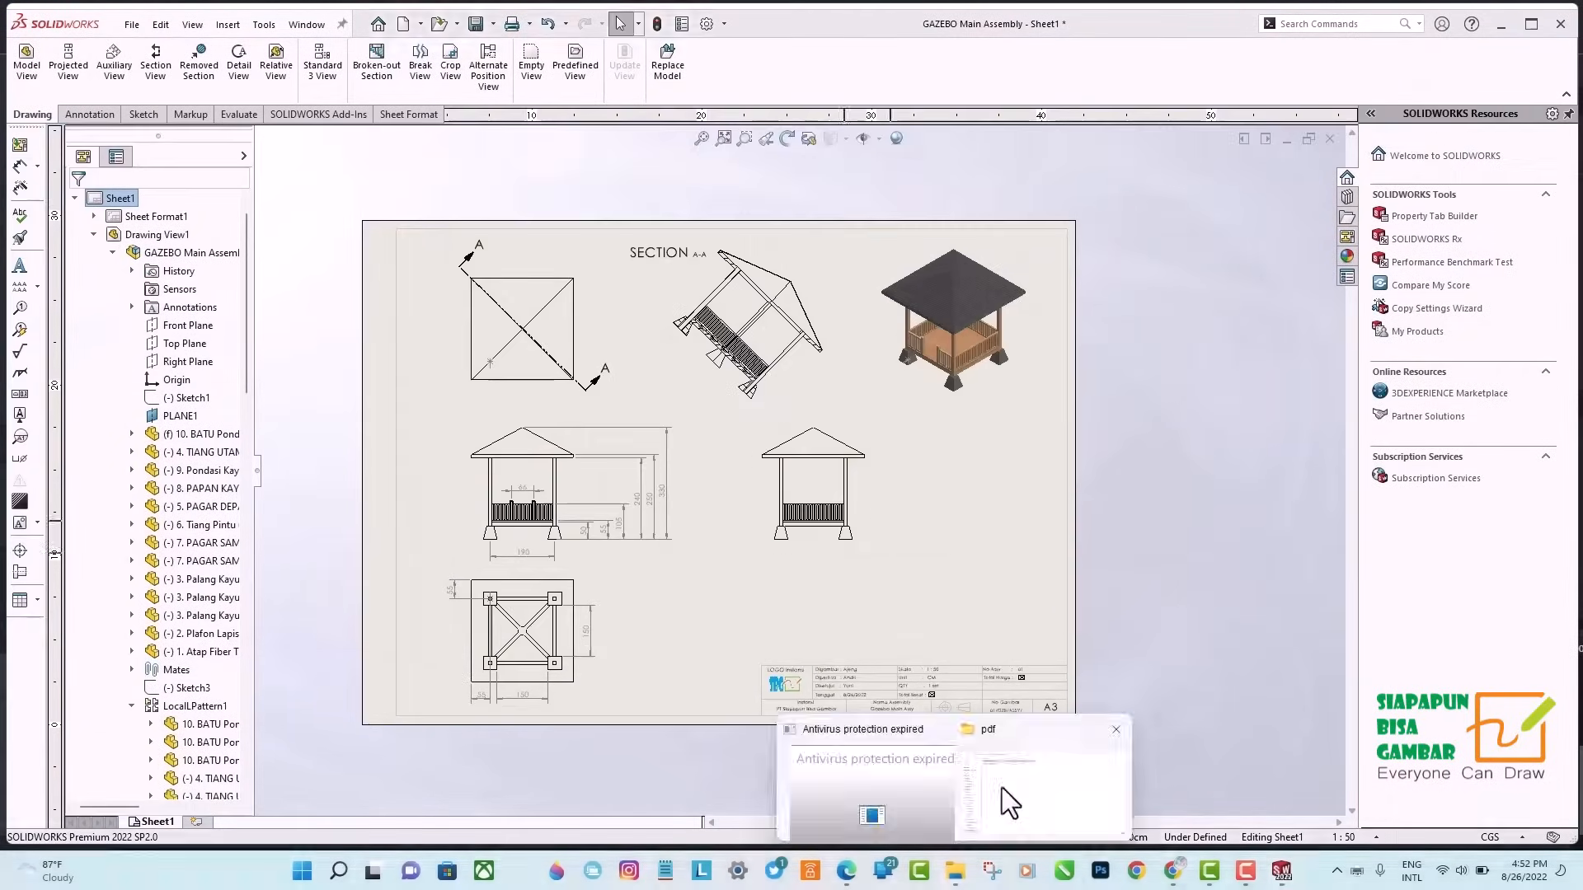
left_click(1051, 794)
double_click(403, 236)
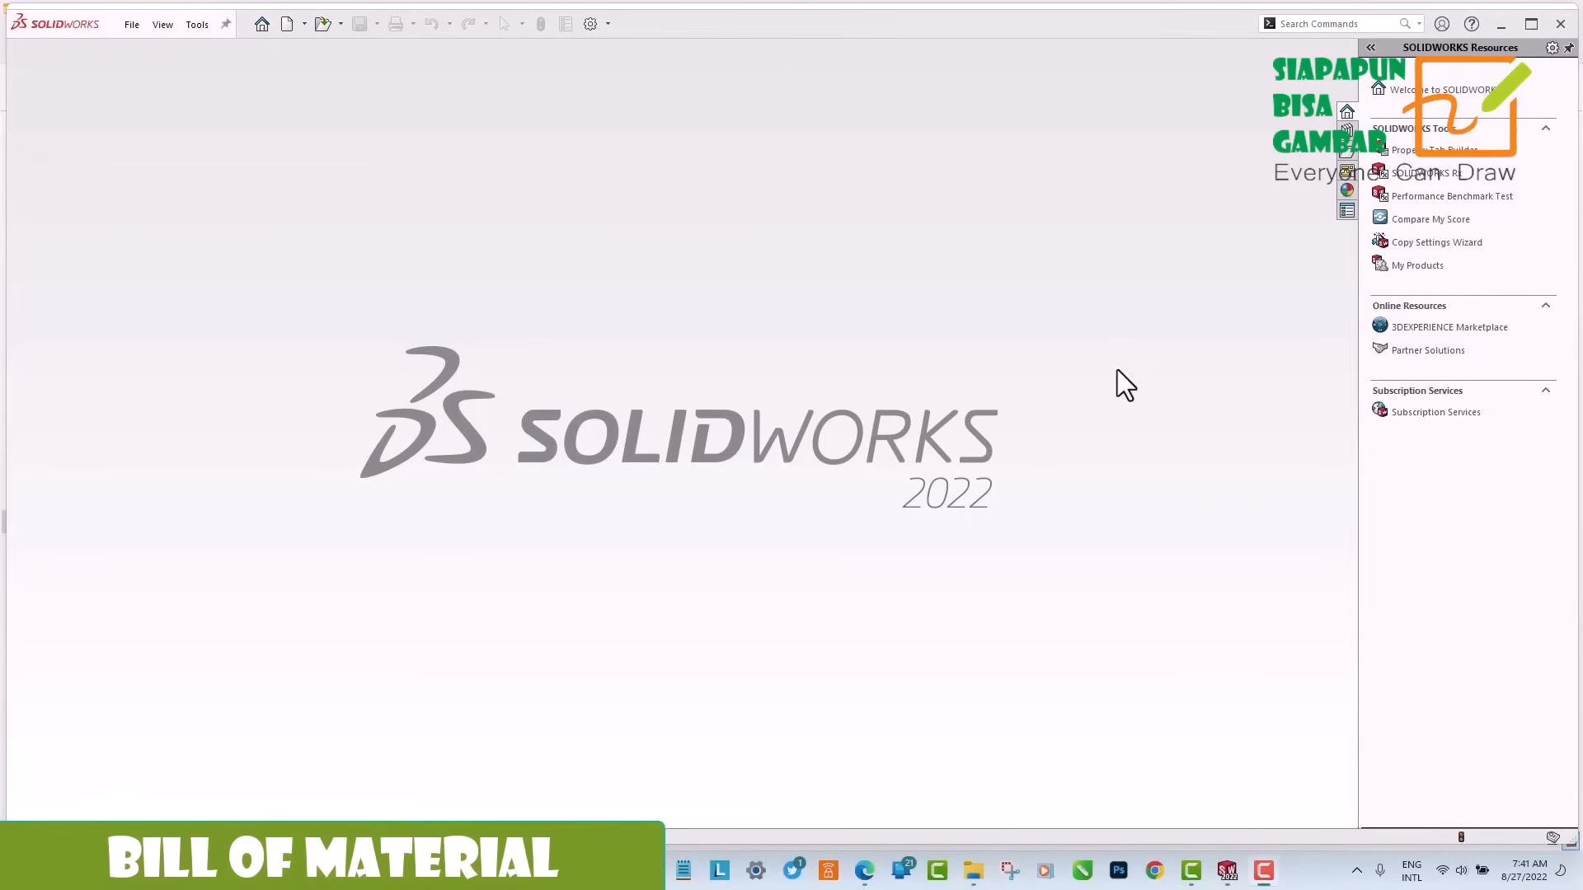
Create a new drawing using the Drawing A3 - SBG Template sheet format.
left_click(287, 23)
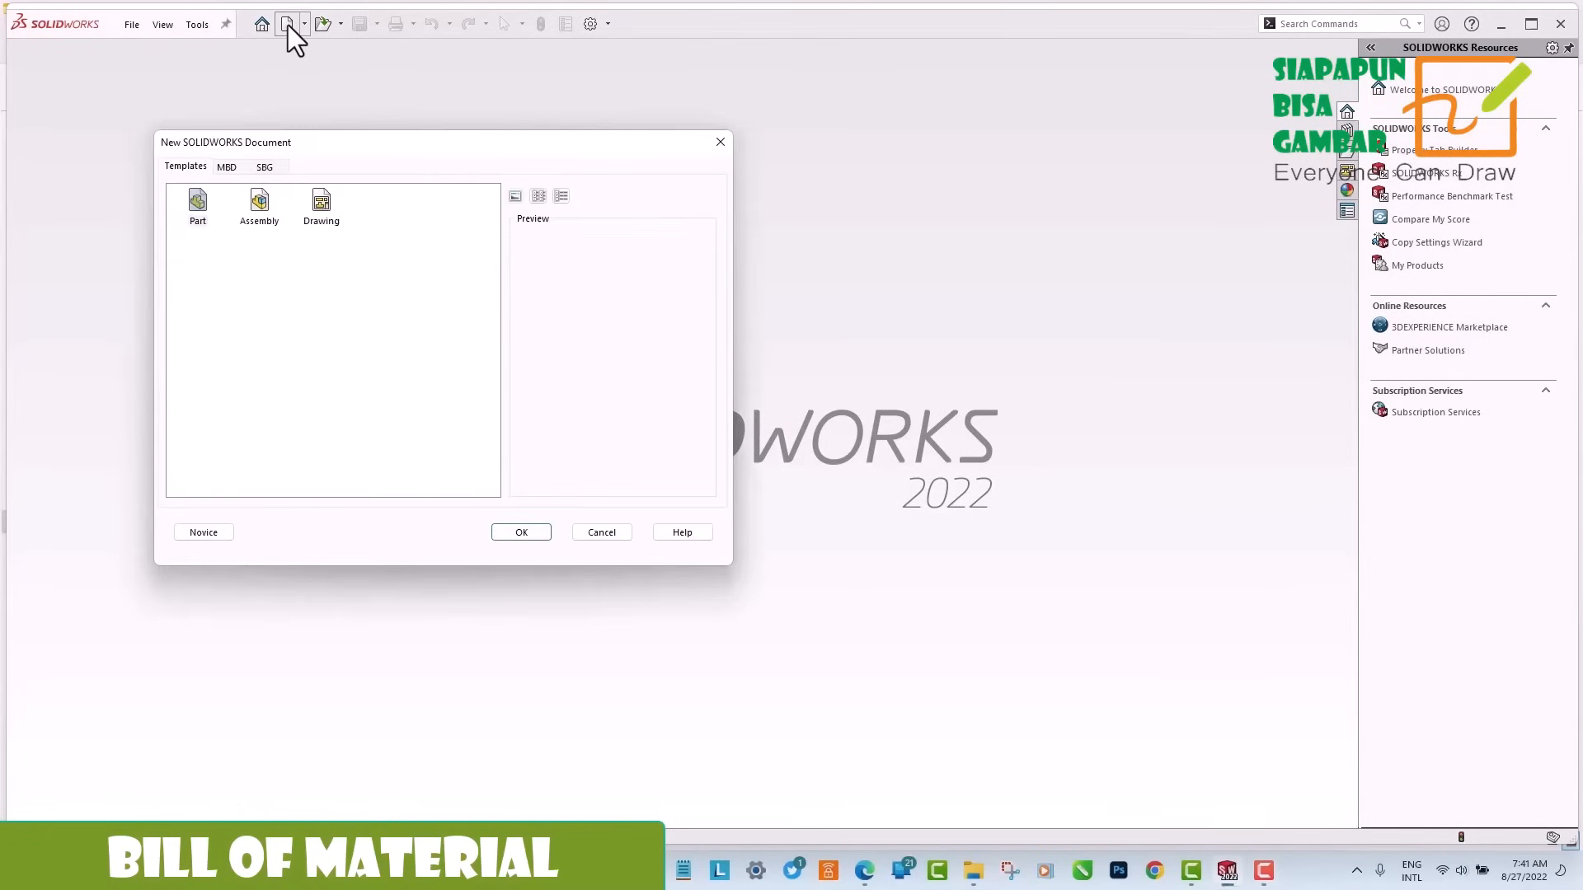
double_click(323, 206)
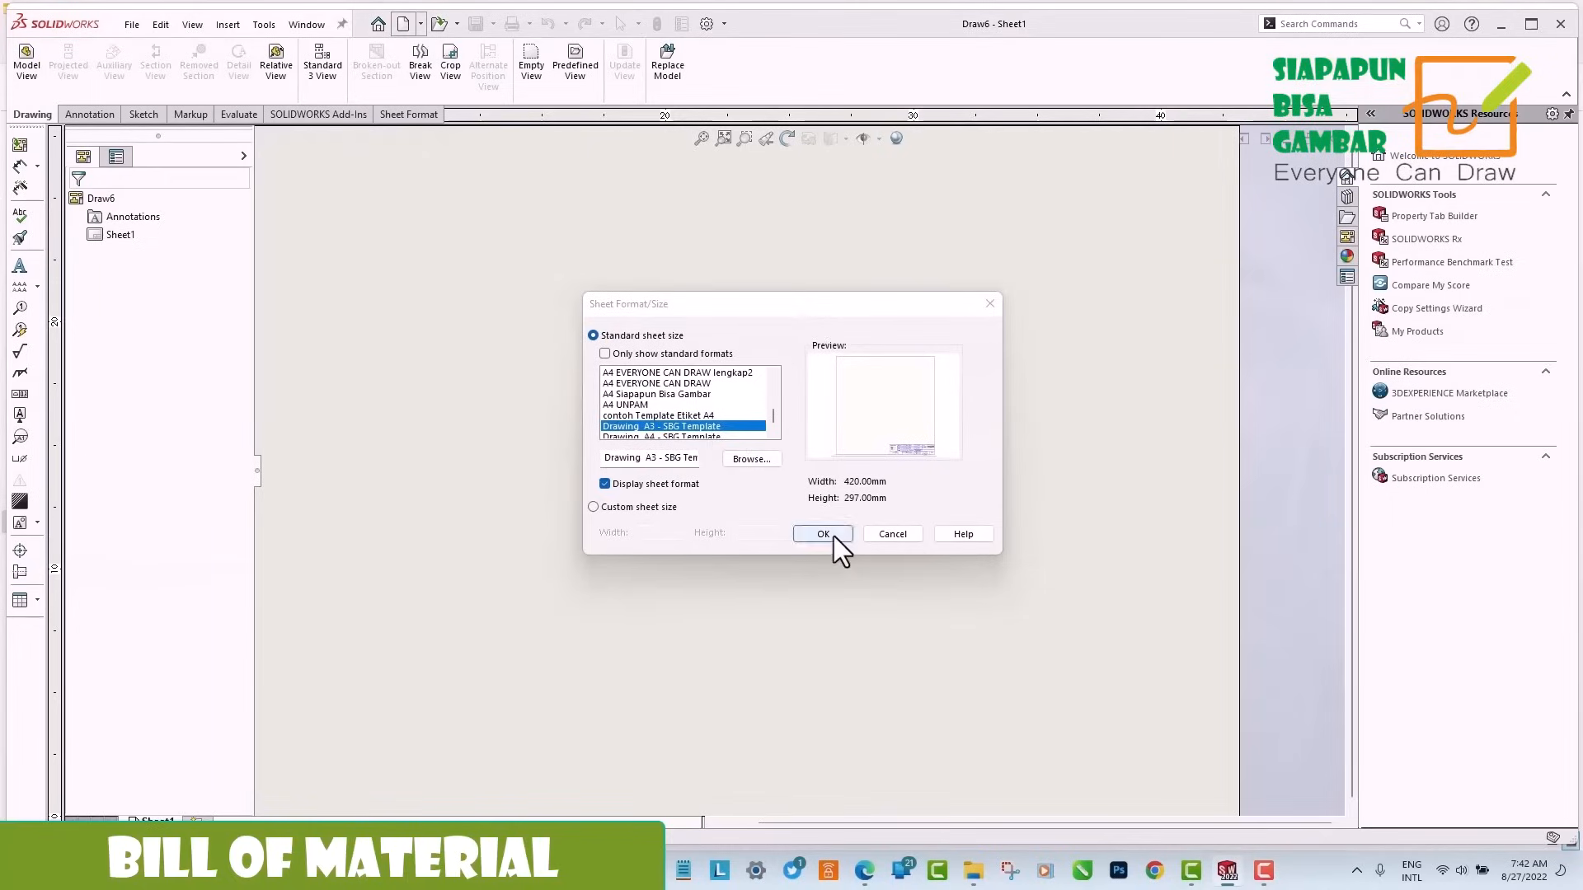
left_click(822, 534)
Place a Dimetric model view of GAZEBO Main Assembly on the sheet at a custom scale of 1:20.
left_click(27, 64)
left_click(122, 416)
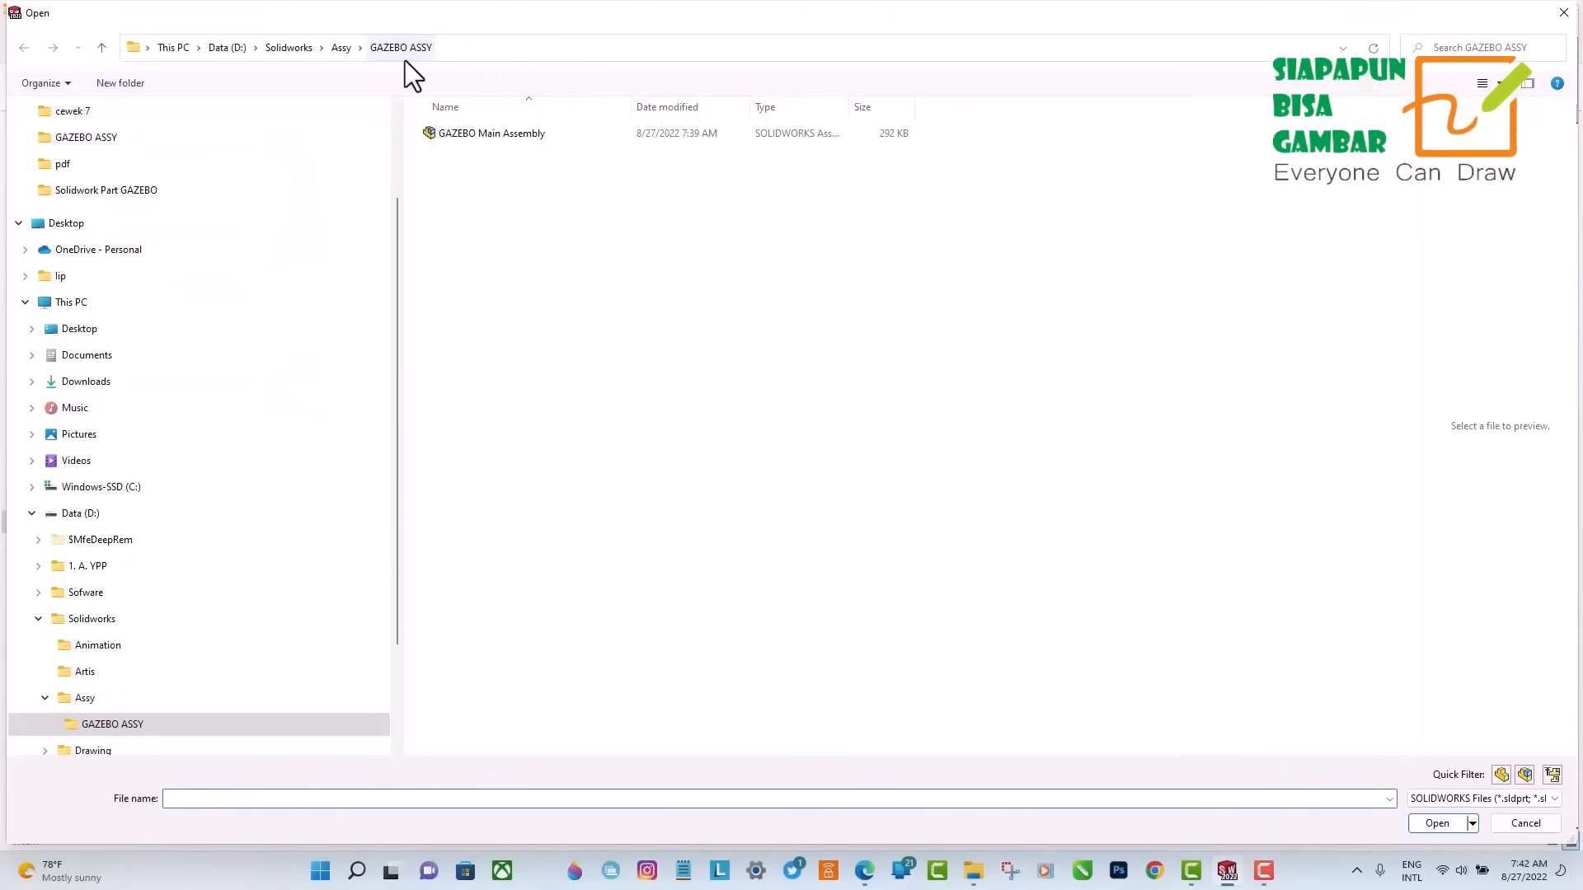
double_click(492, 133)
left_click(107, 579)
left_click_drag(241, 500, 237, 662)
left_click(105, 630)
left_click(113, 651)
left_click(117, 689)
left_click(679, 467)
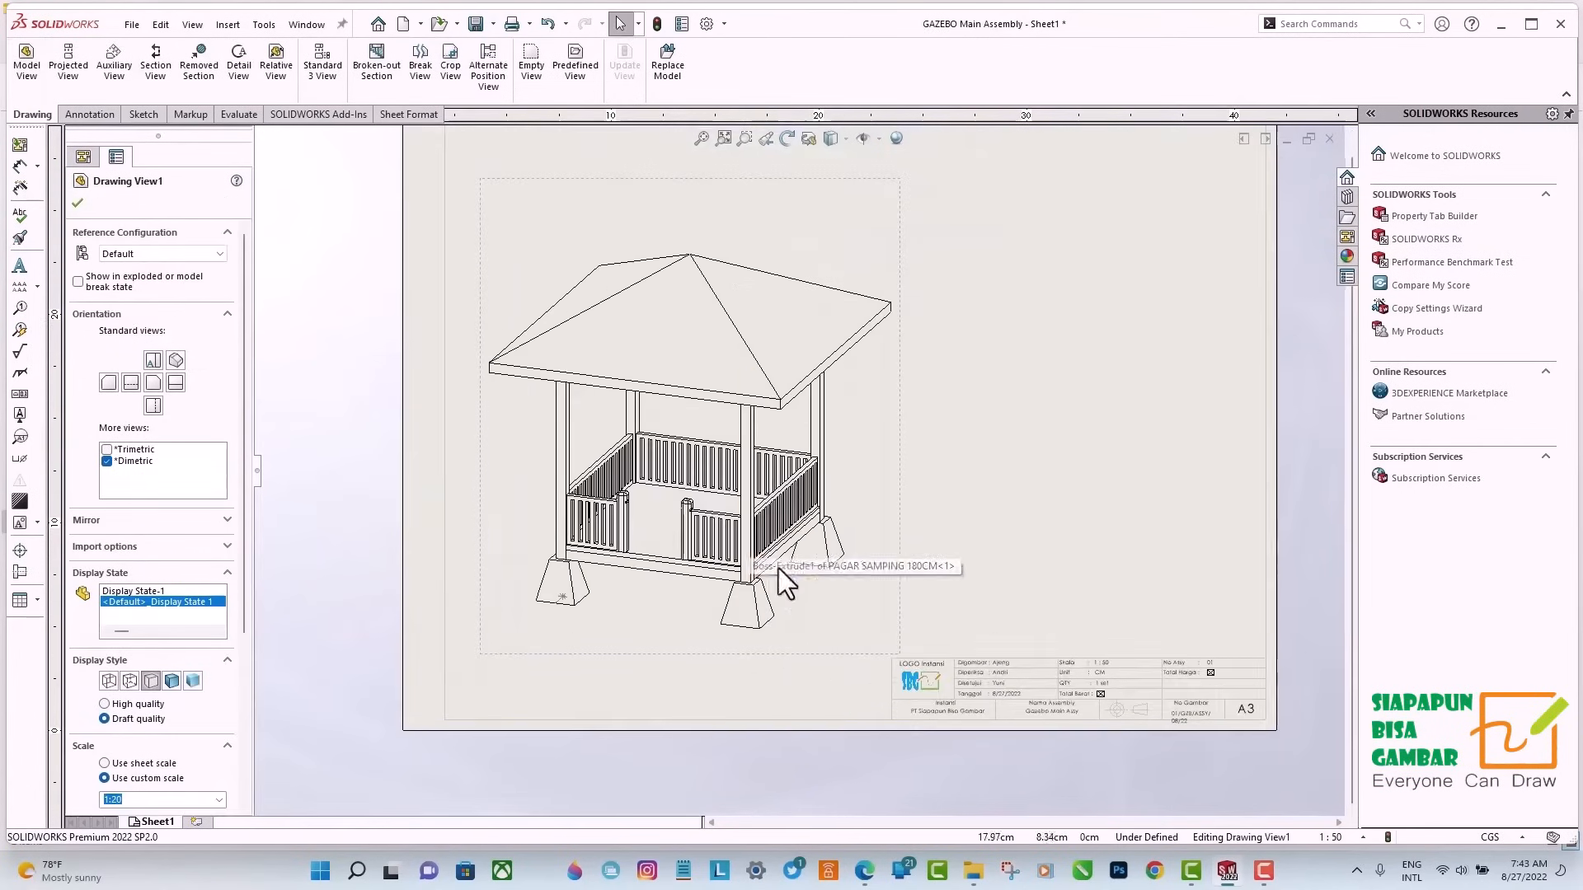
key("Escape")
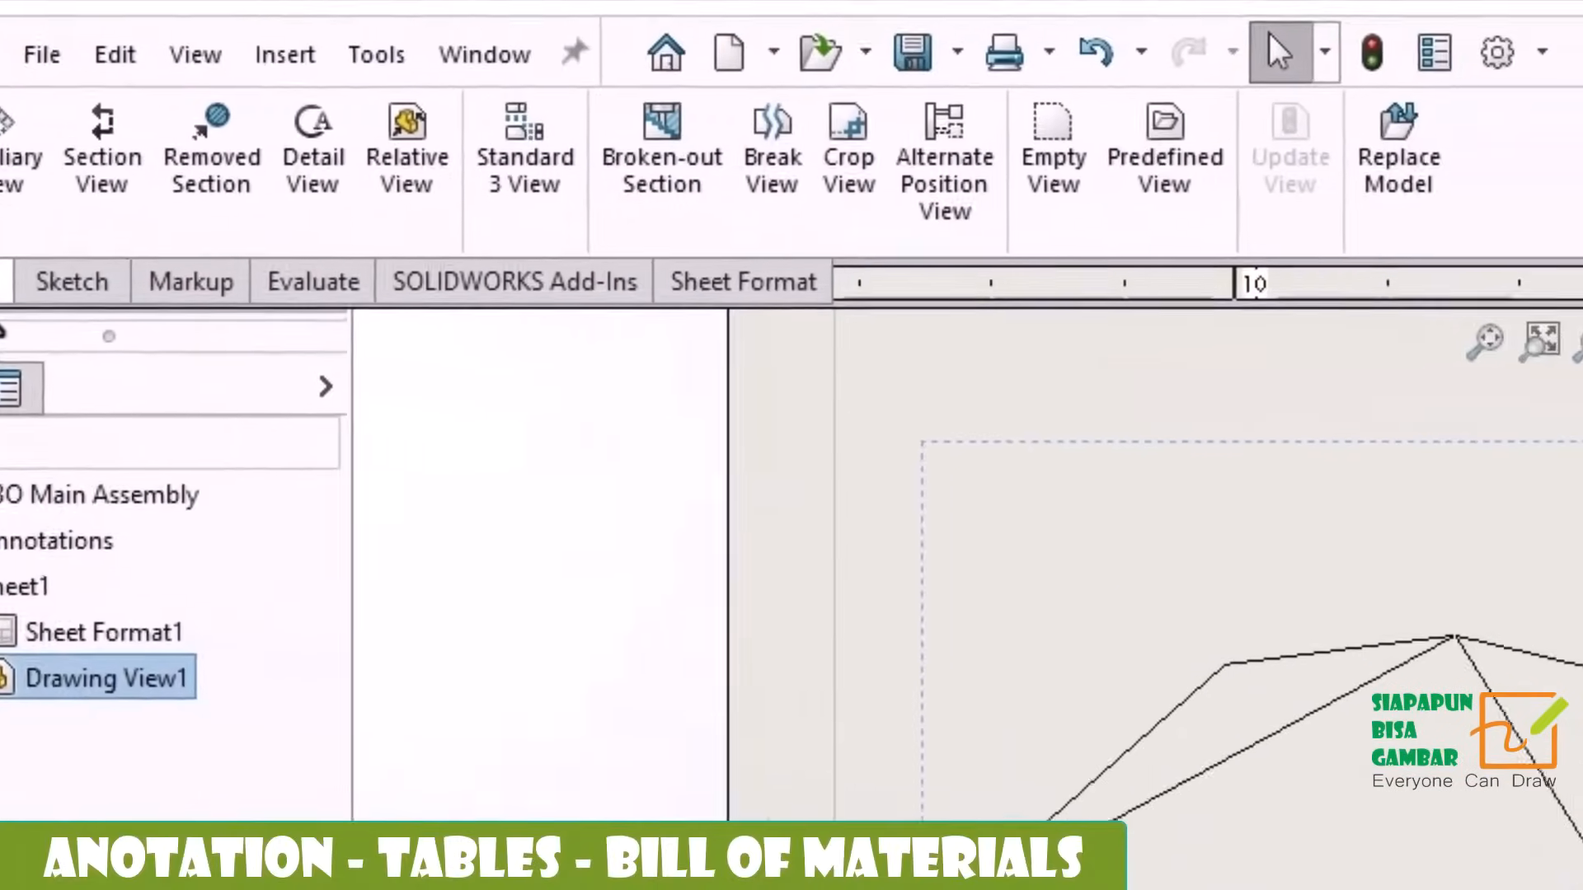
Insert a Bill of Materials for the dimetric view and place it directly above the title block.
left_click(149, 311)
left_click(1361, 131)
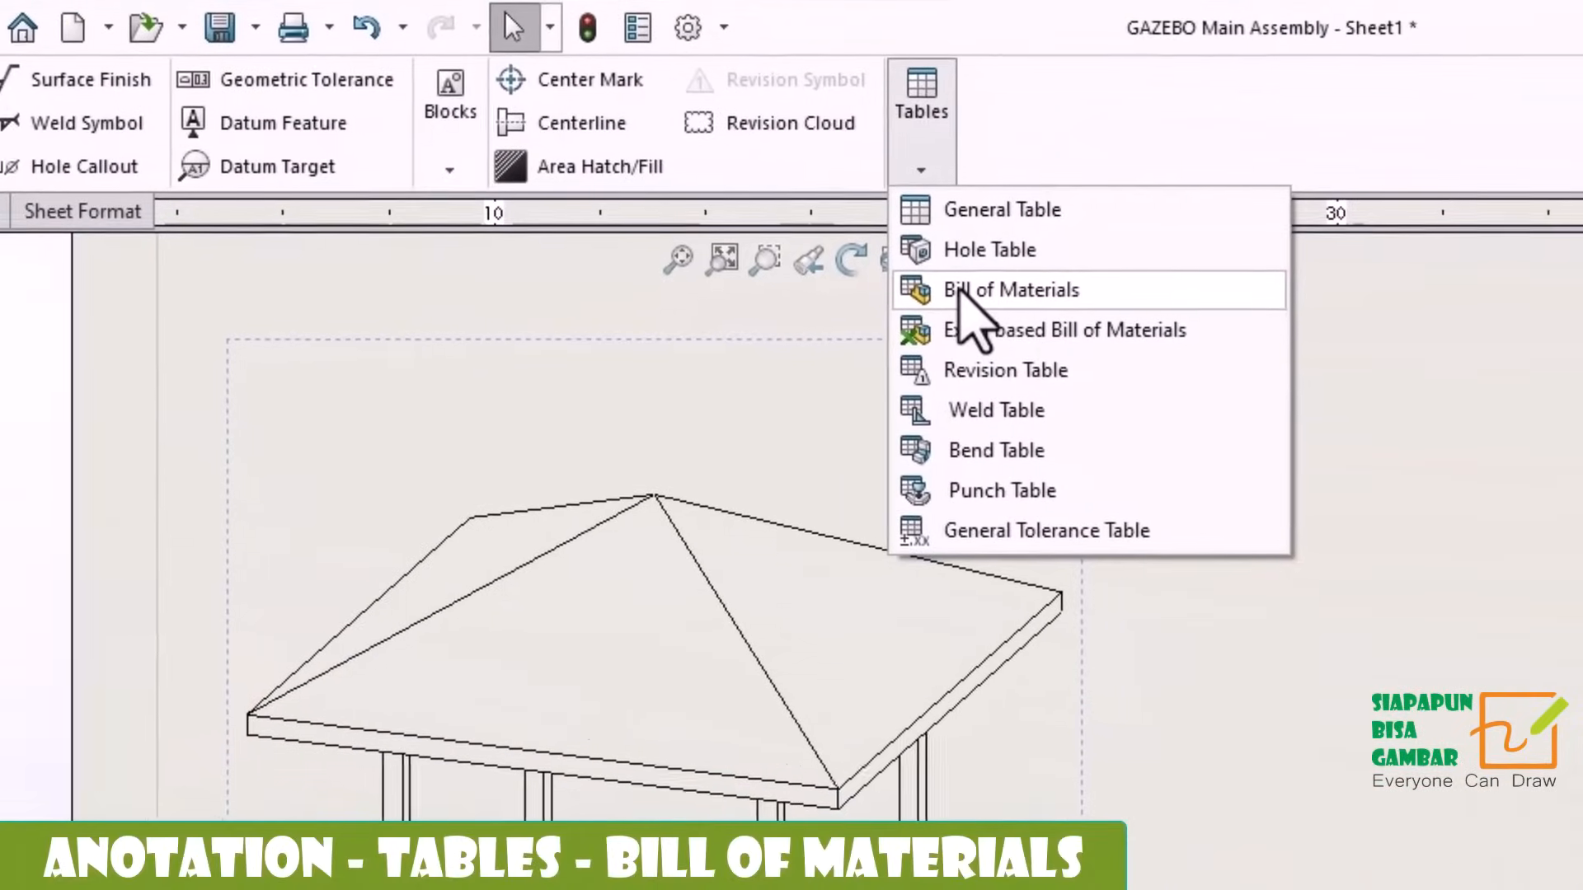
left_click(966, 297)
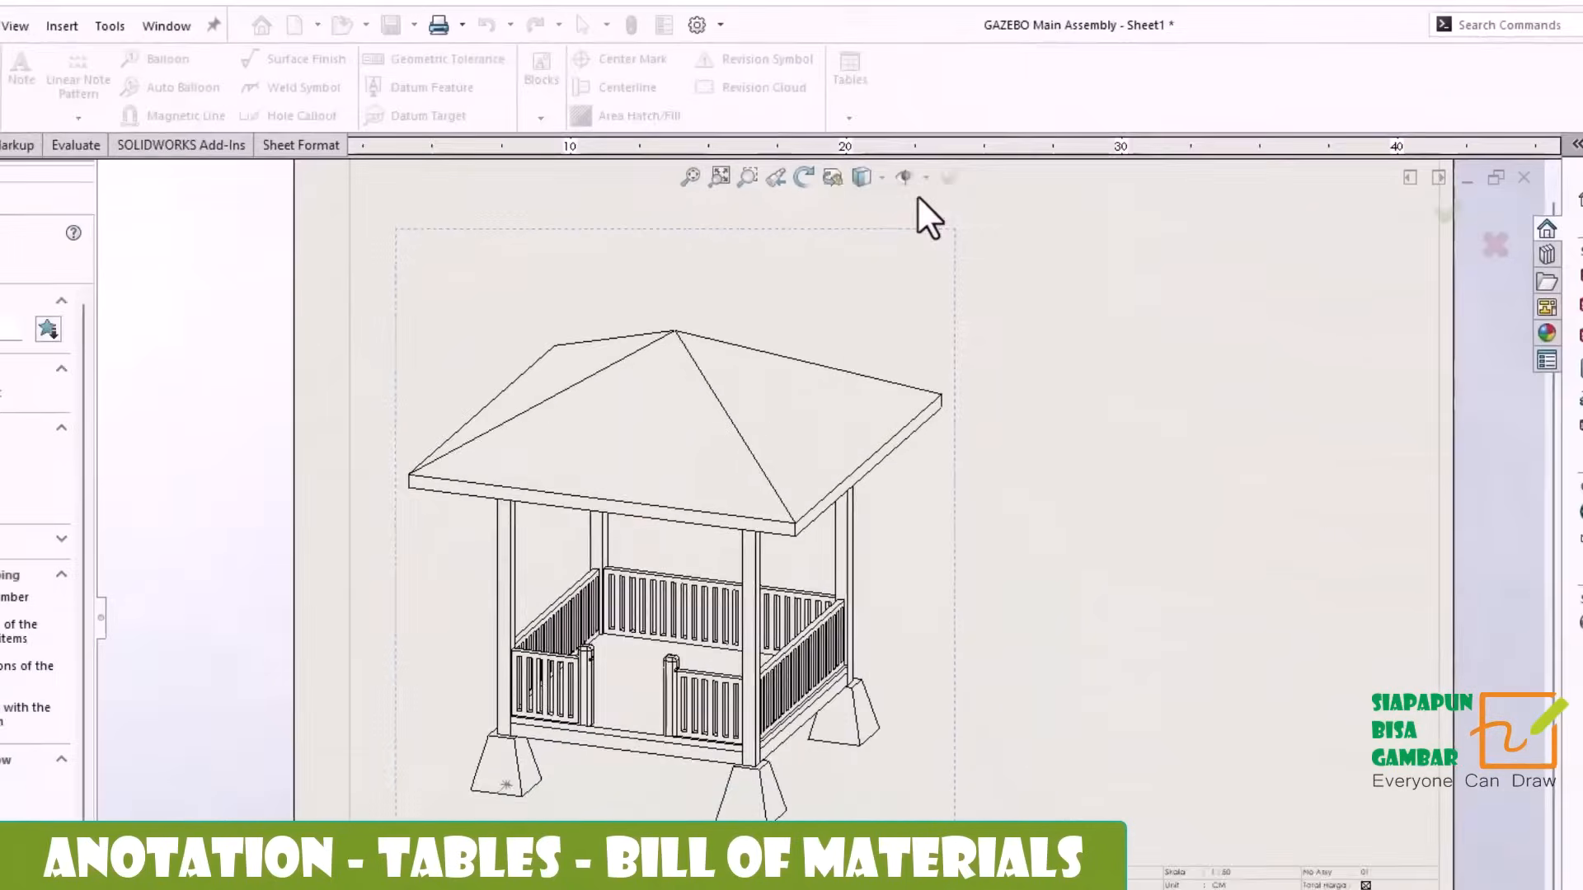
left_click(40, 216)
left_click(902, 446)
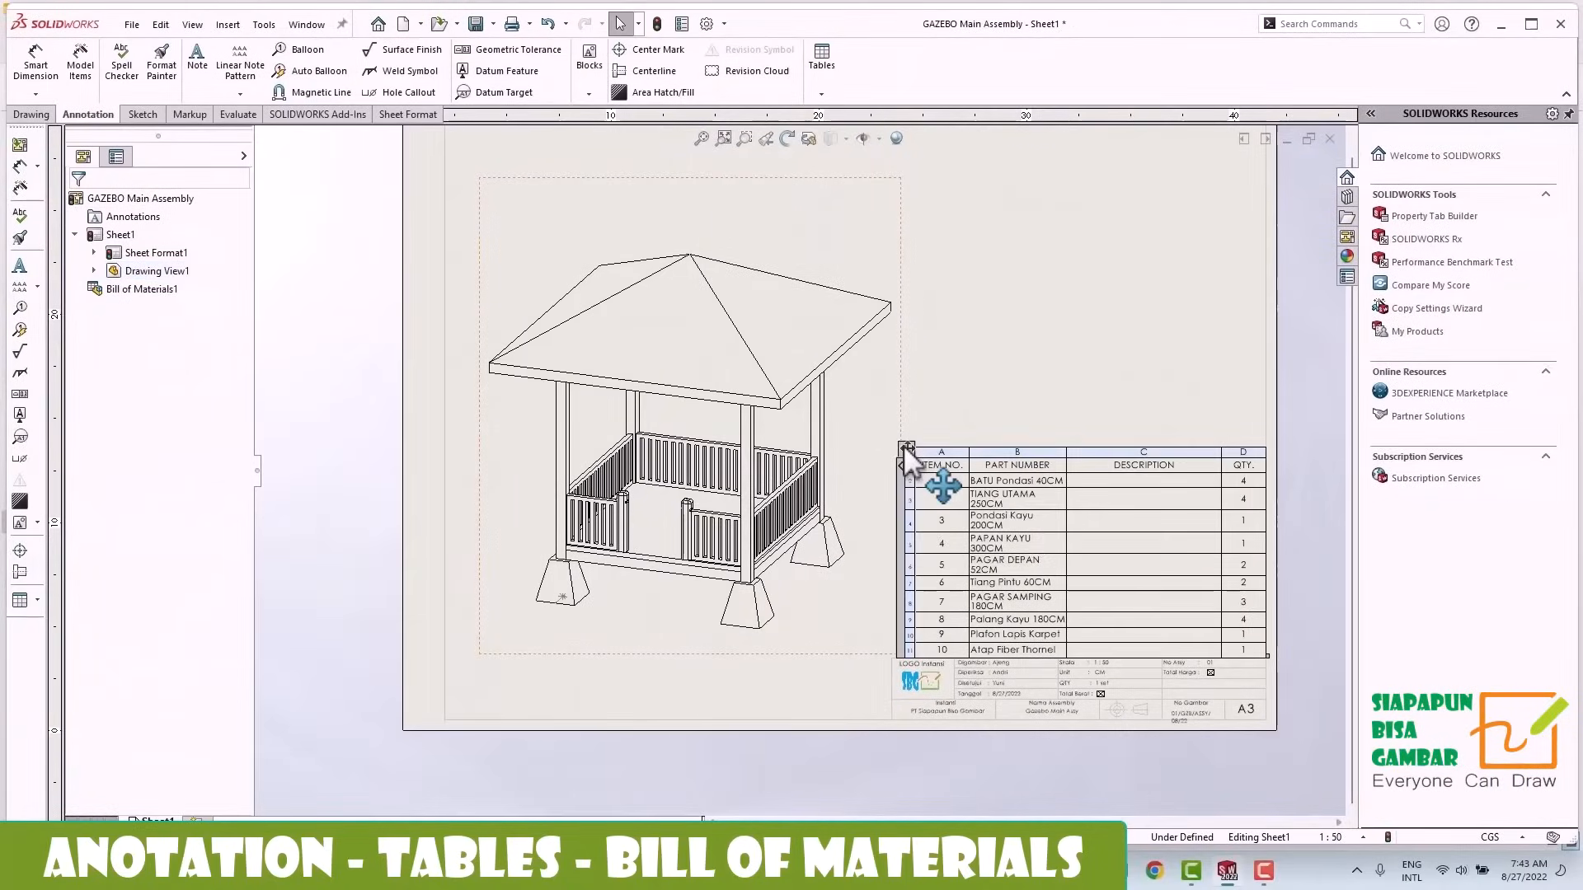
Change the bill of materials' PART NUMBER column to a custom property column showing Nama Part.
scroll(1194, 562, "down", 5)
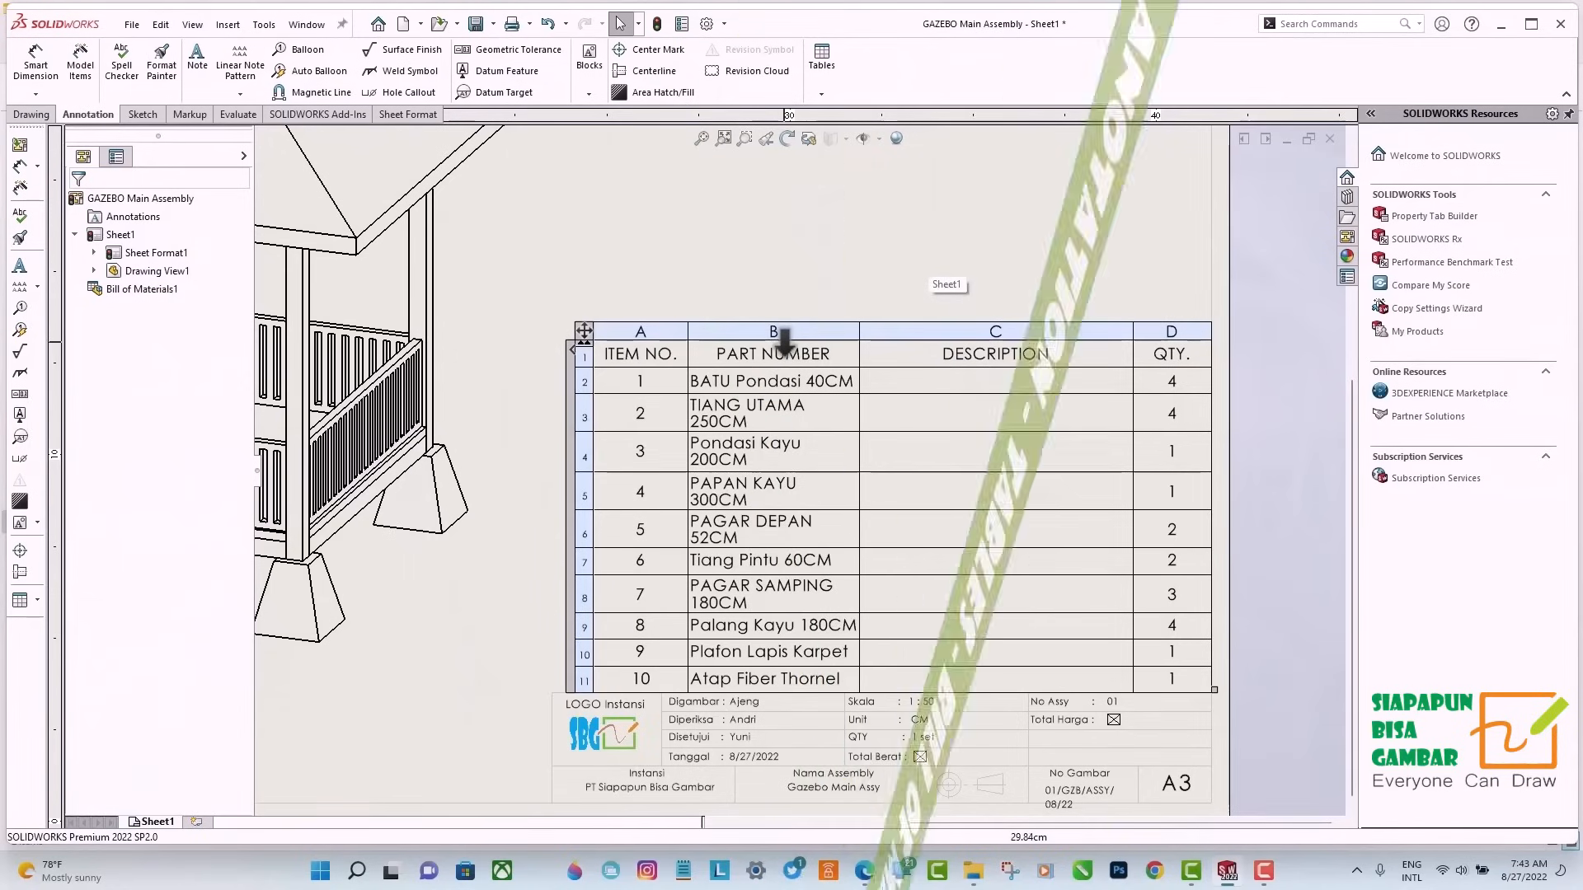
left_click(794, 333)
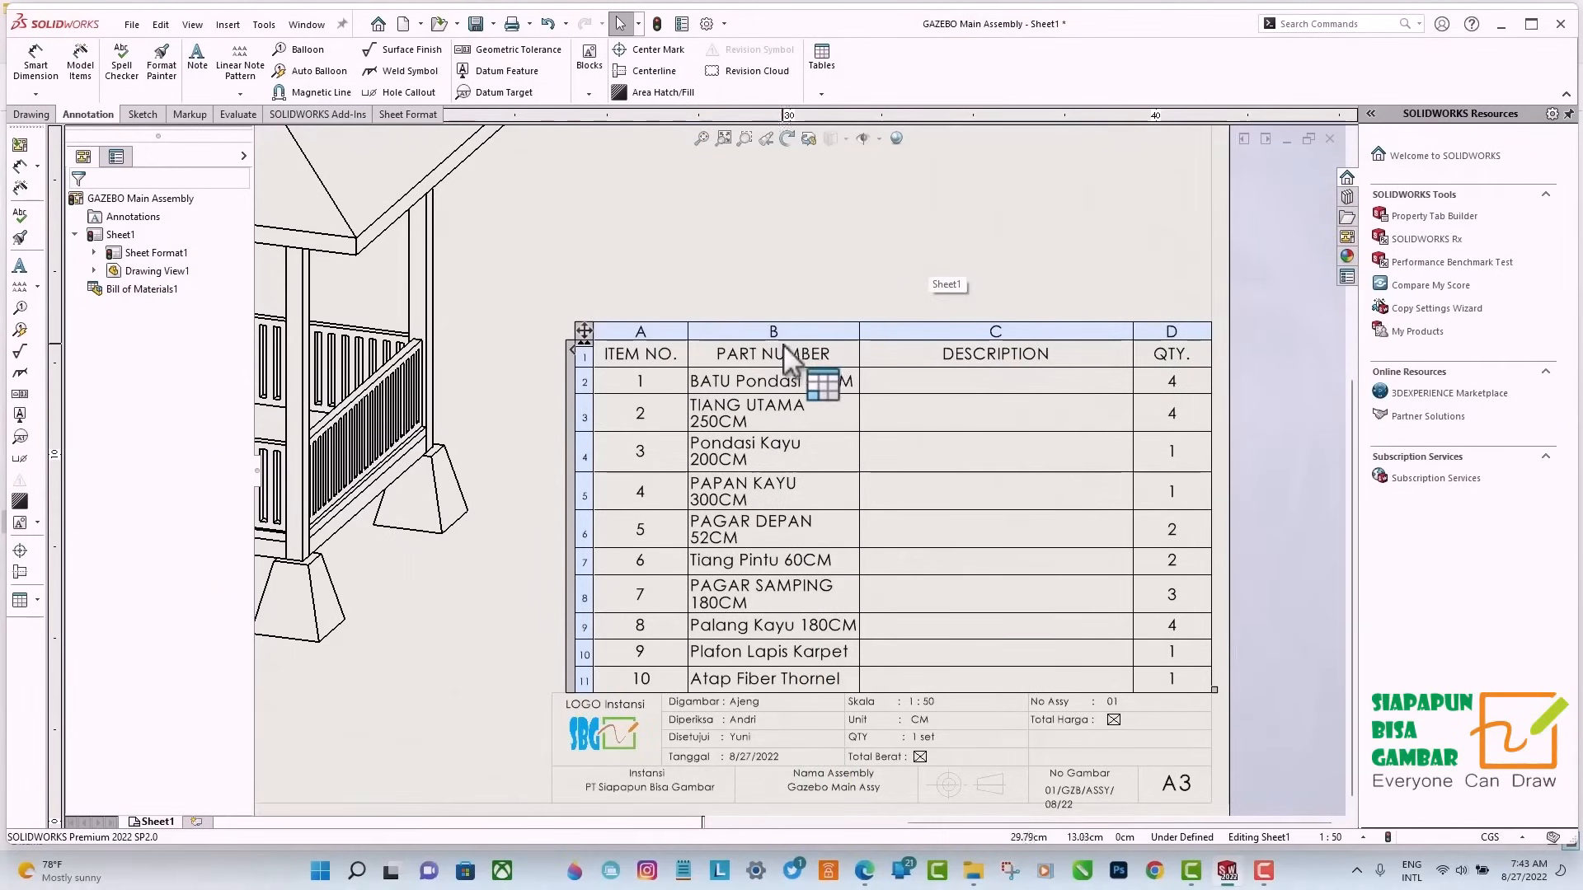
left_click(788, 334)
left_click(1042, 305)
left_click(814, 294)
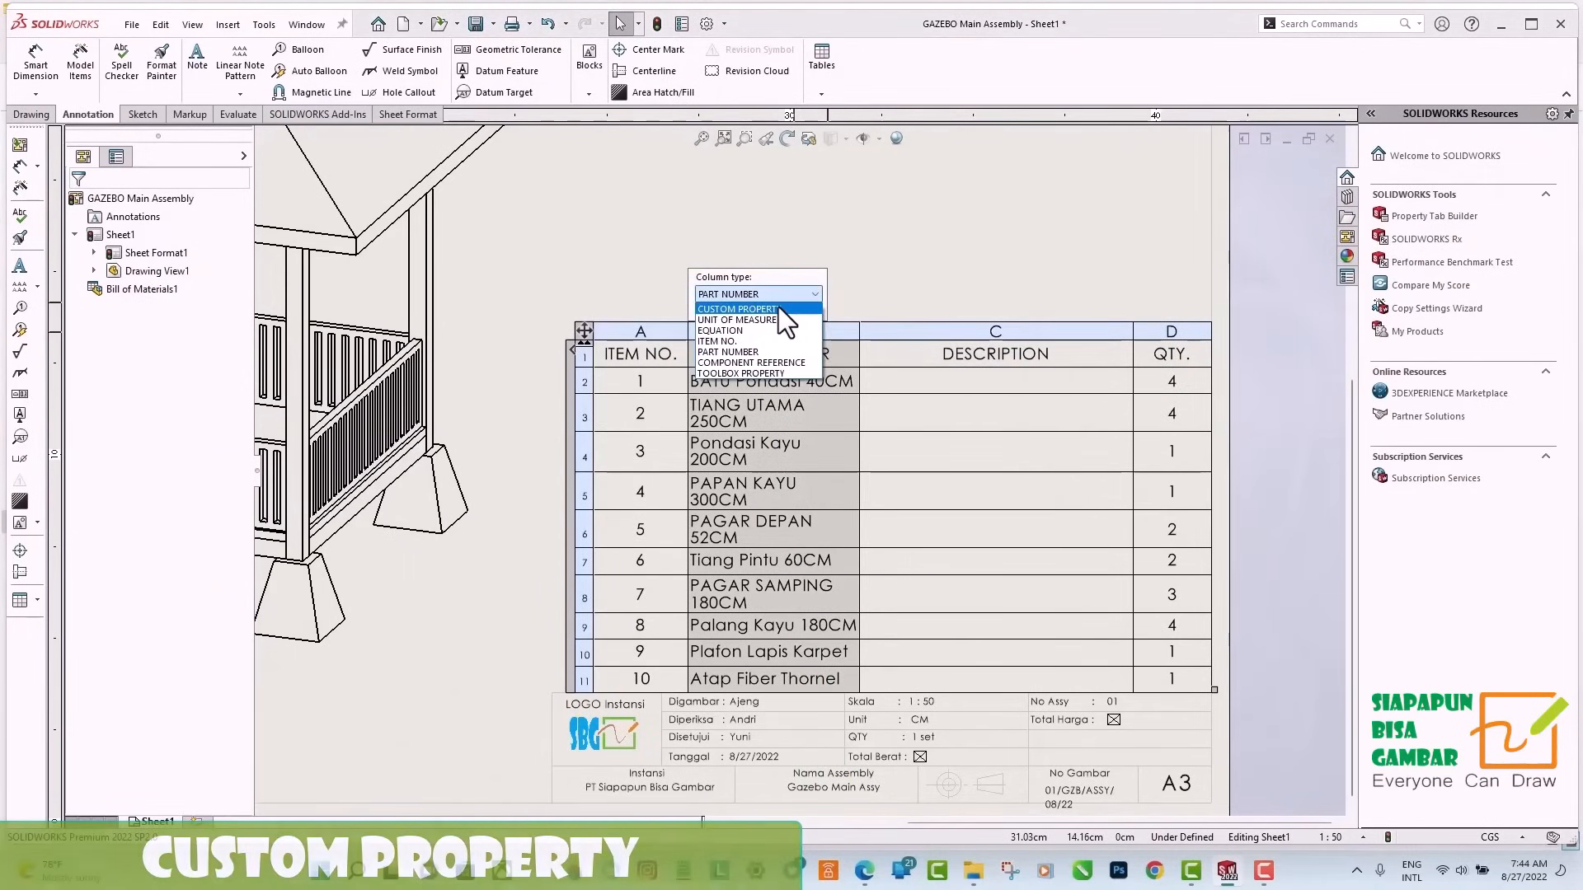
left_click(778, 308)
left_click(814, 308)
left_click(724, 418)
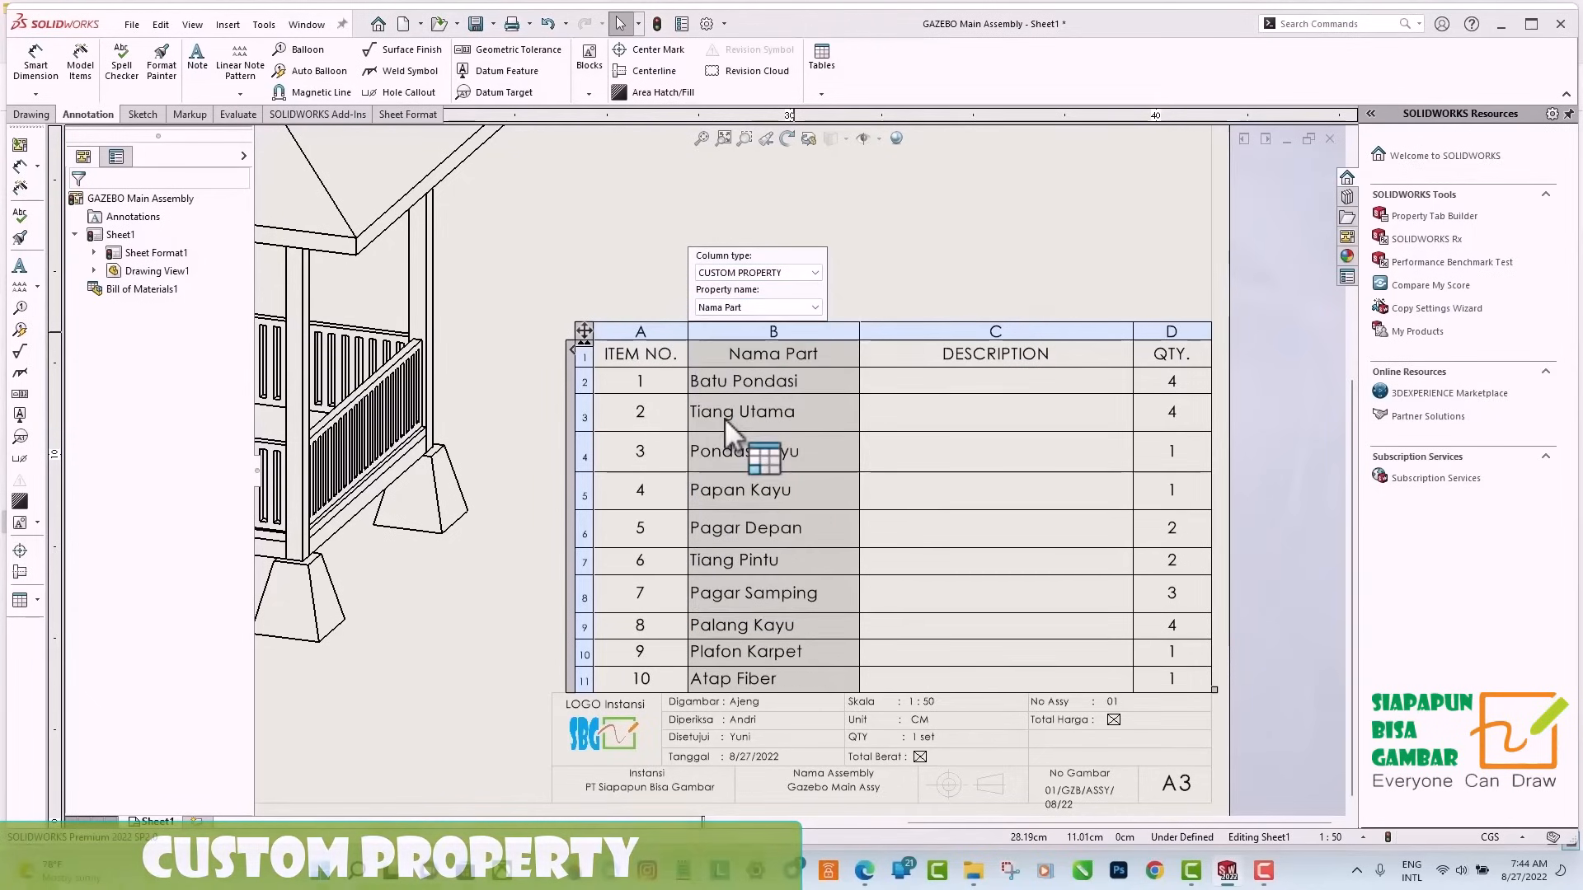
Change the DESCRIPTION column of the bill of materials to the DWG NO custom property.
left_click(915, 329)
left_click(1042, 310)
left_click(986, 307)
left_click(899, 376)
Narrow the DWG NO, Nama Part and ITEM NO. columns to fit their contents more closely.
left_click_drag(1133, 334, 1004, 352)
left_click_drag(860, 335, 814, 341)
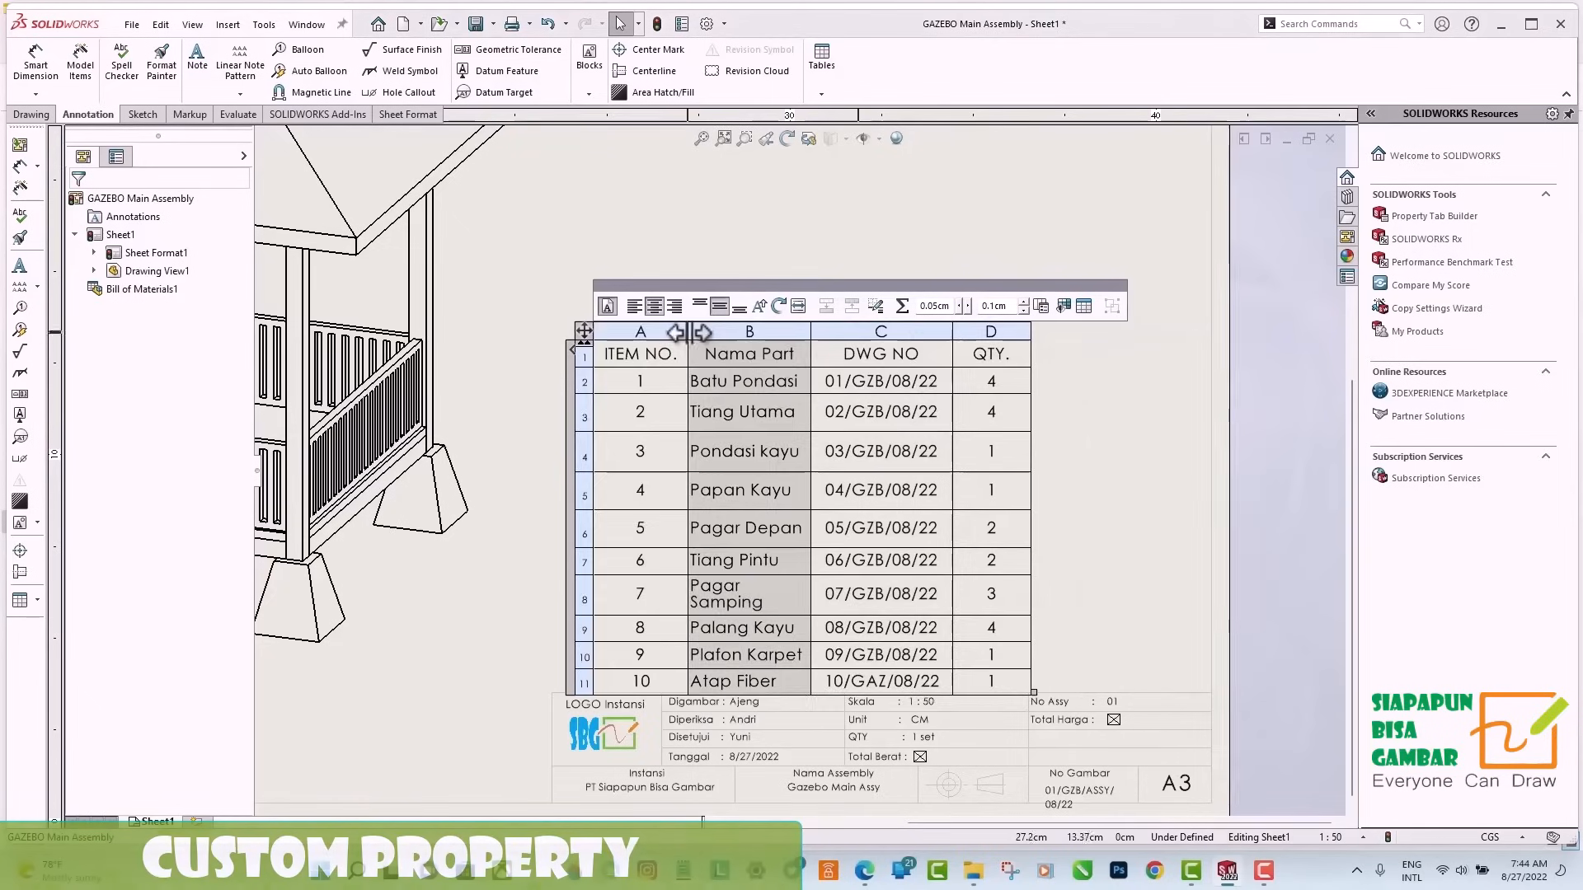
left_click_drag(690, 332, 652, 333)
Insert two new columns to the right of the DWG NO column in the bill of materials.
right_click(911, 332)
mouse_move(957, 403)
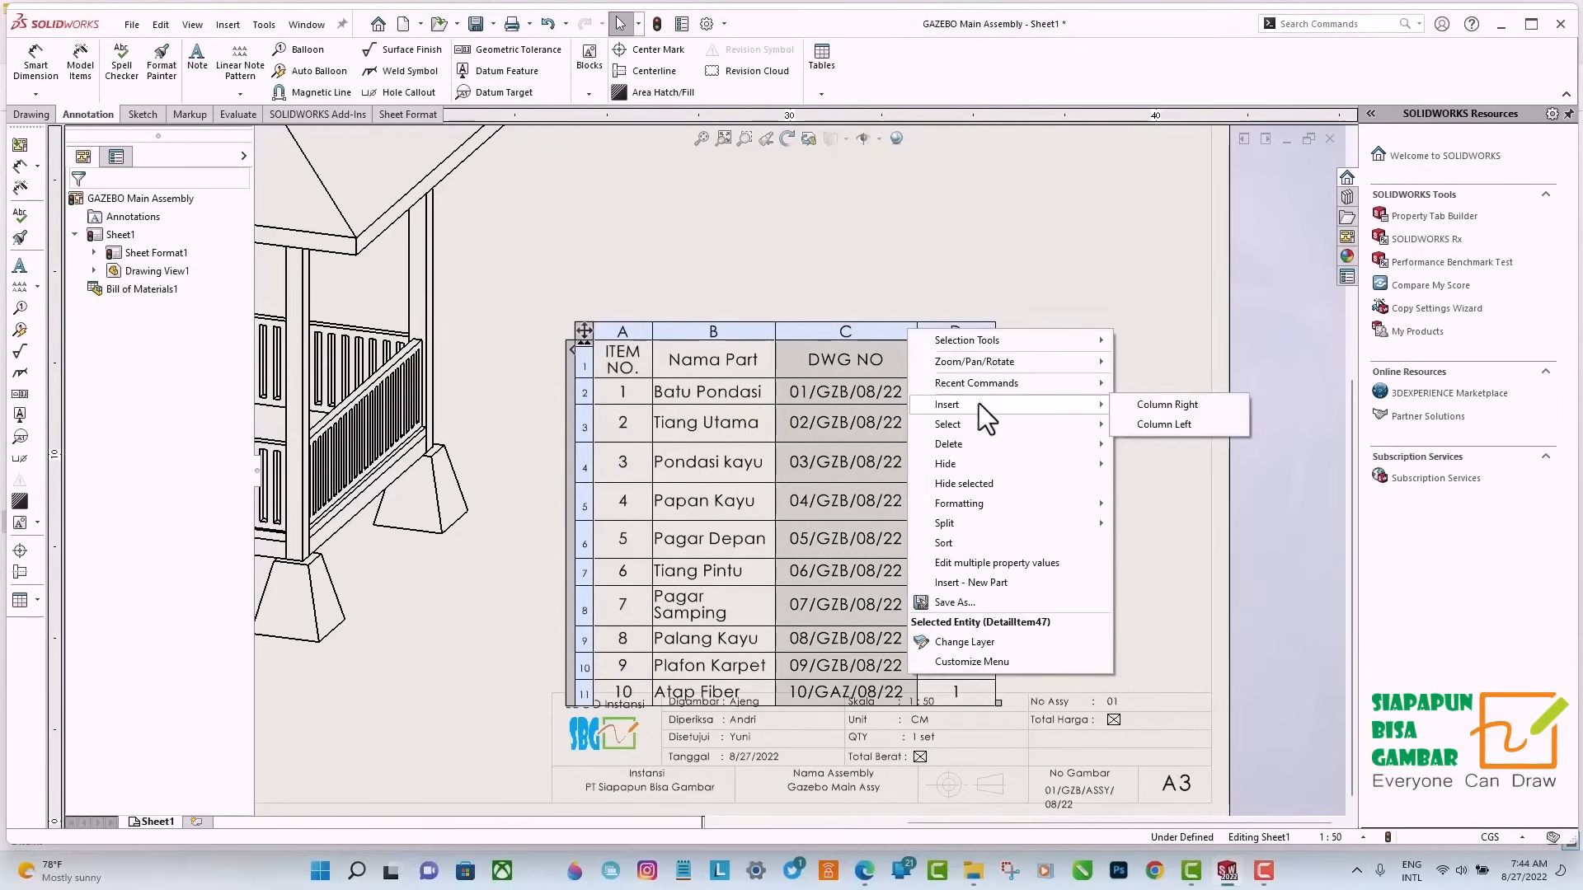
left_click(1168, 404)
right_click(907, 332)
left_click(1167, 404)
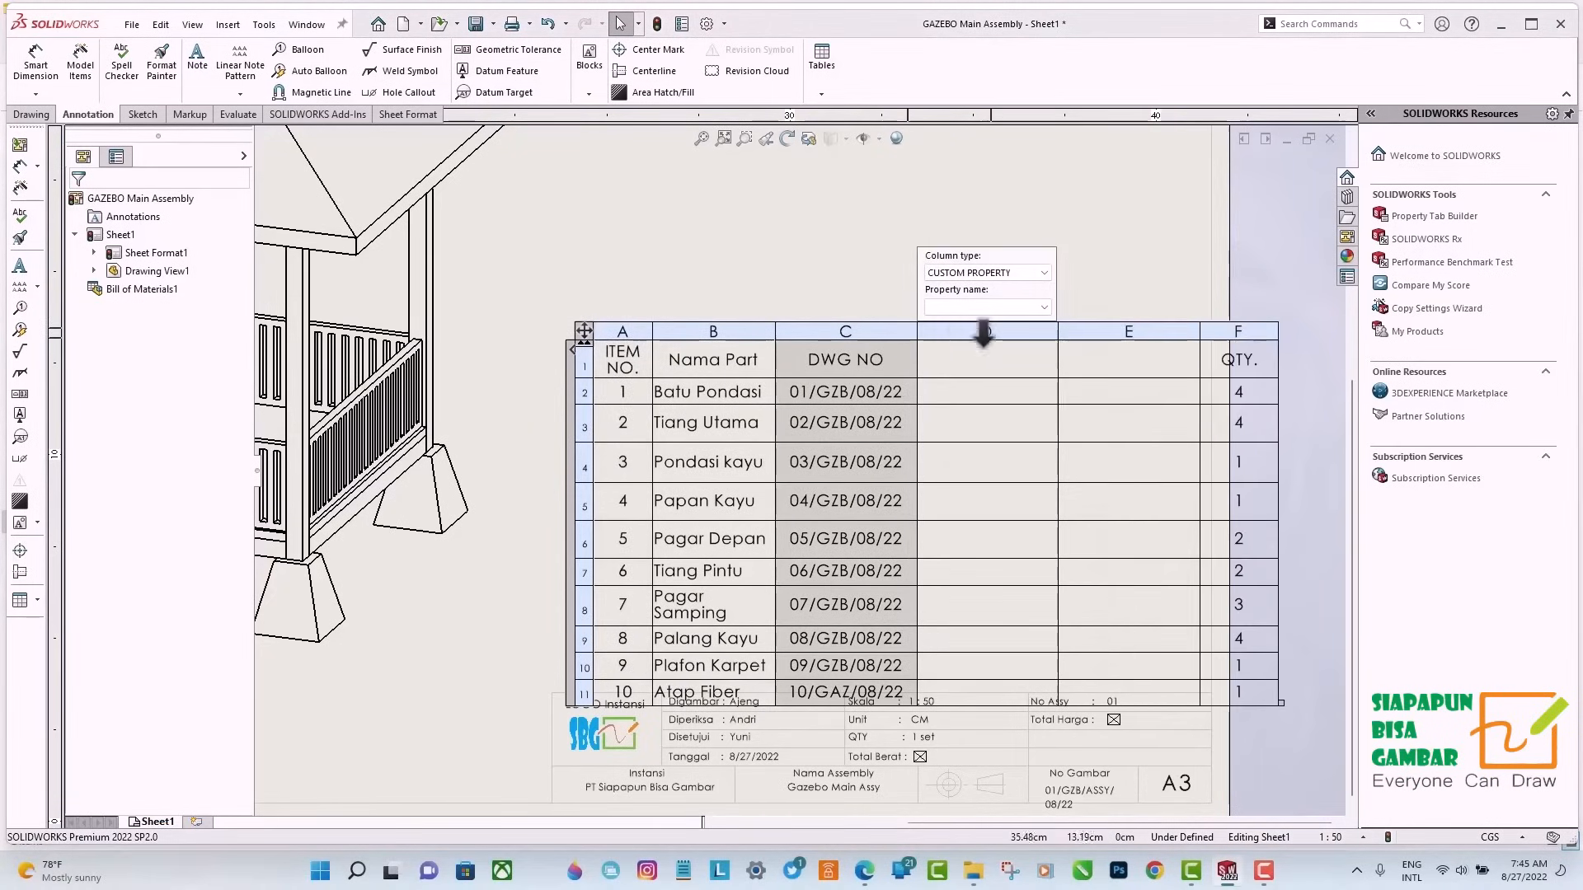
Assign the Material custom property to column D and widen the column to fit its longest entry.
left_click(962, 328)
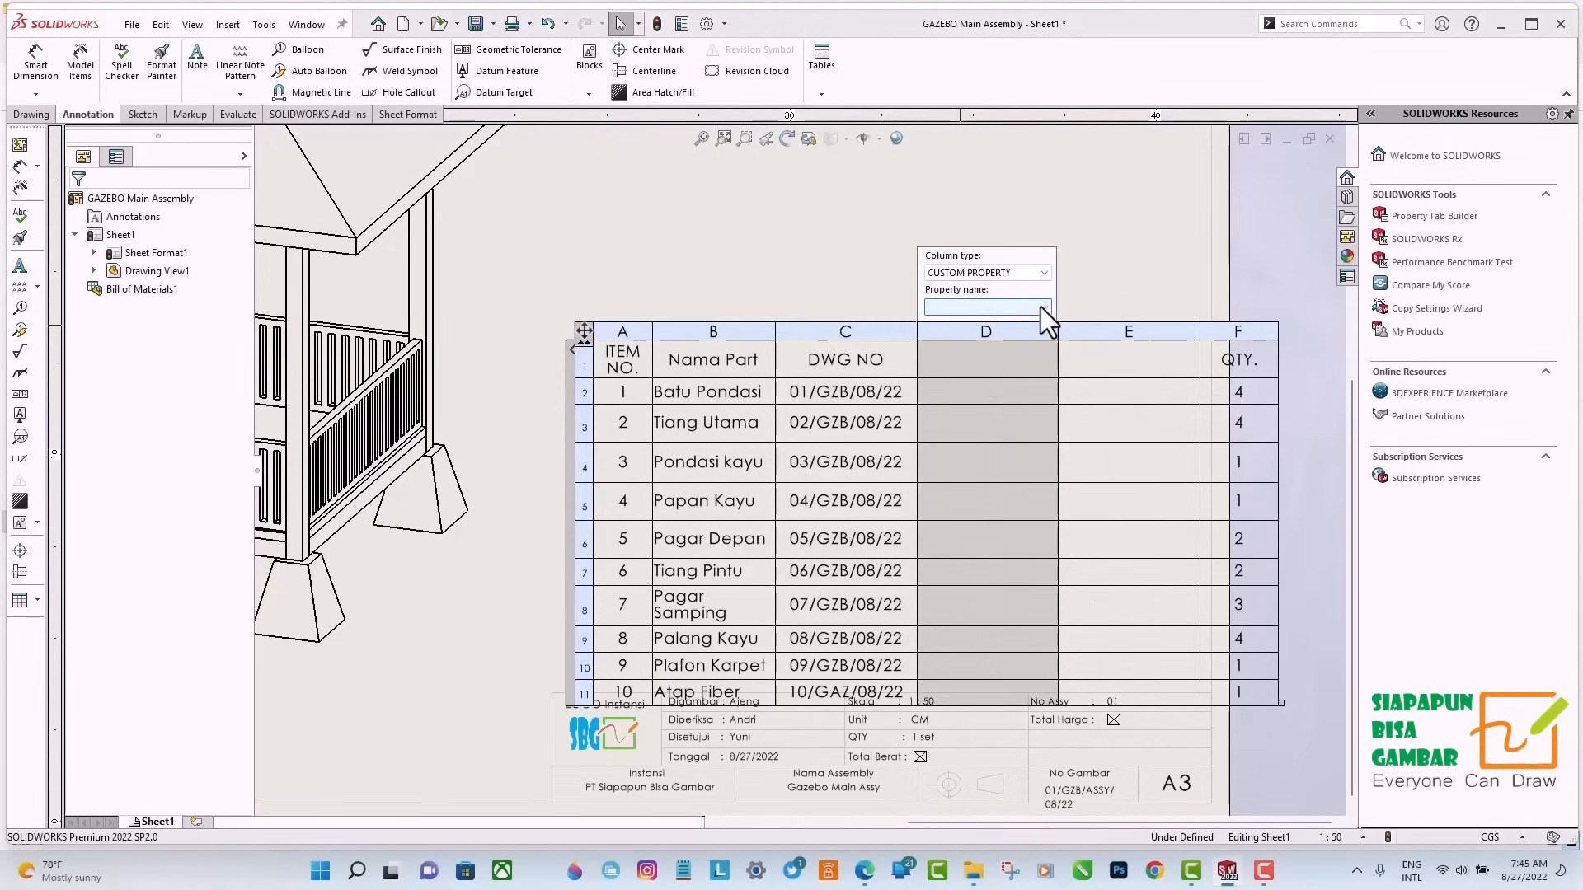
left_click(1045, 308)
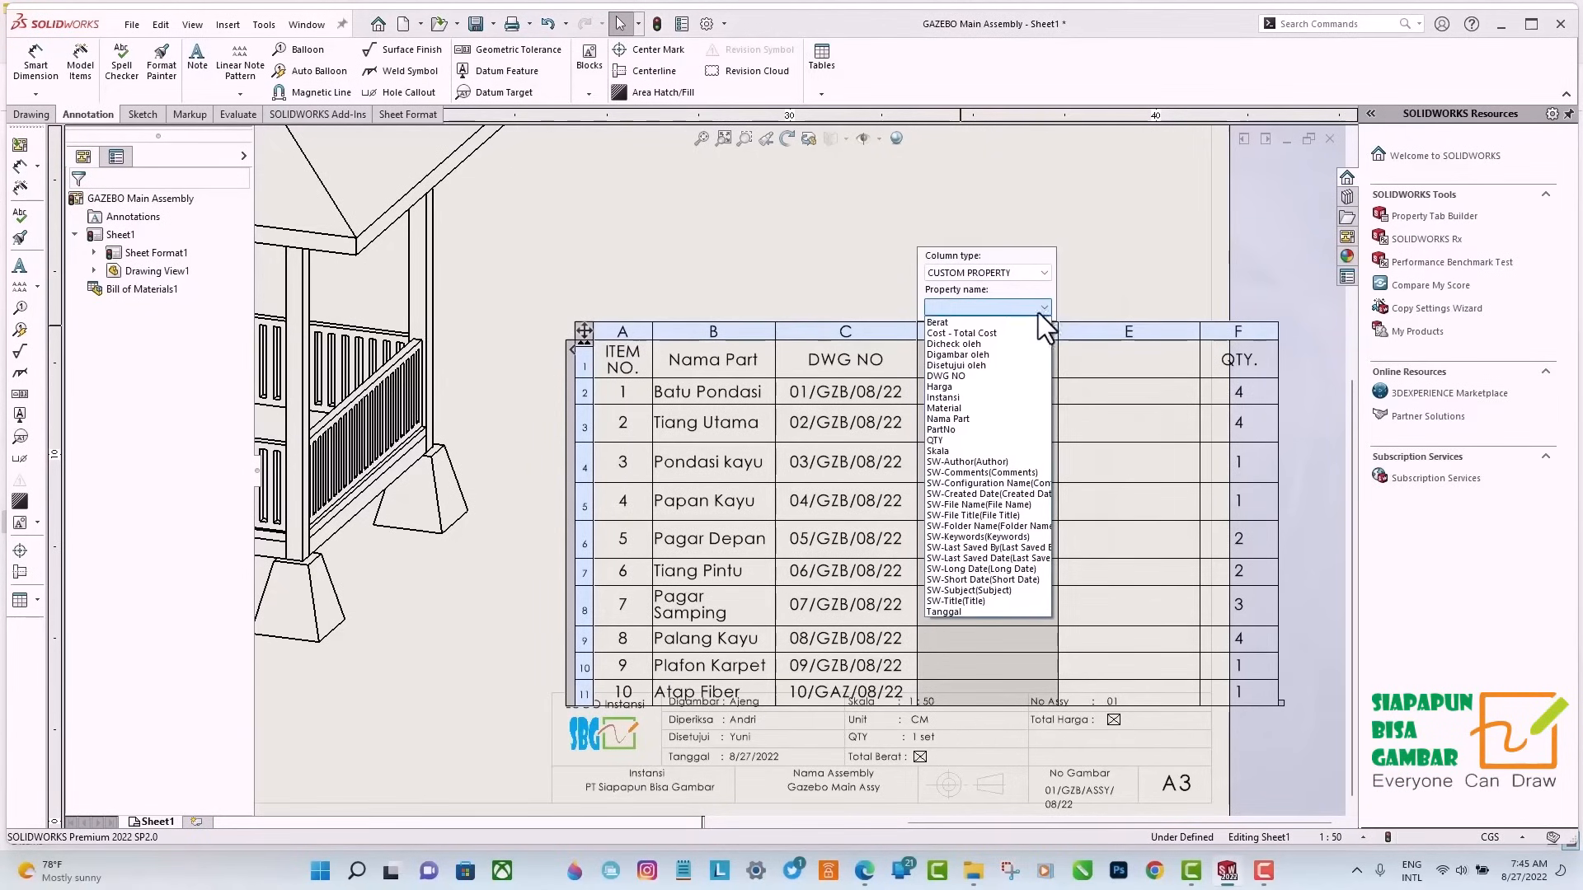
left_click(958, 407)
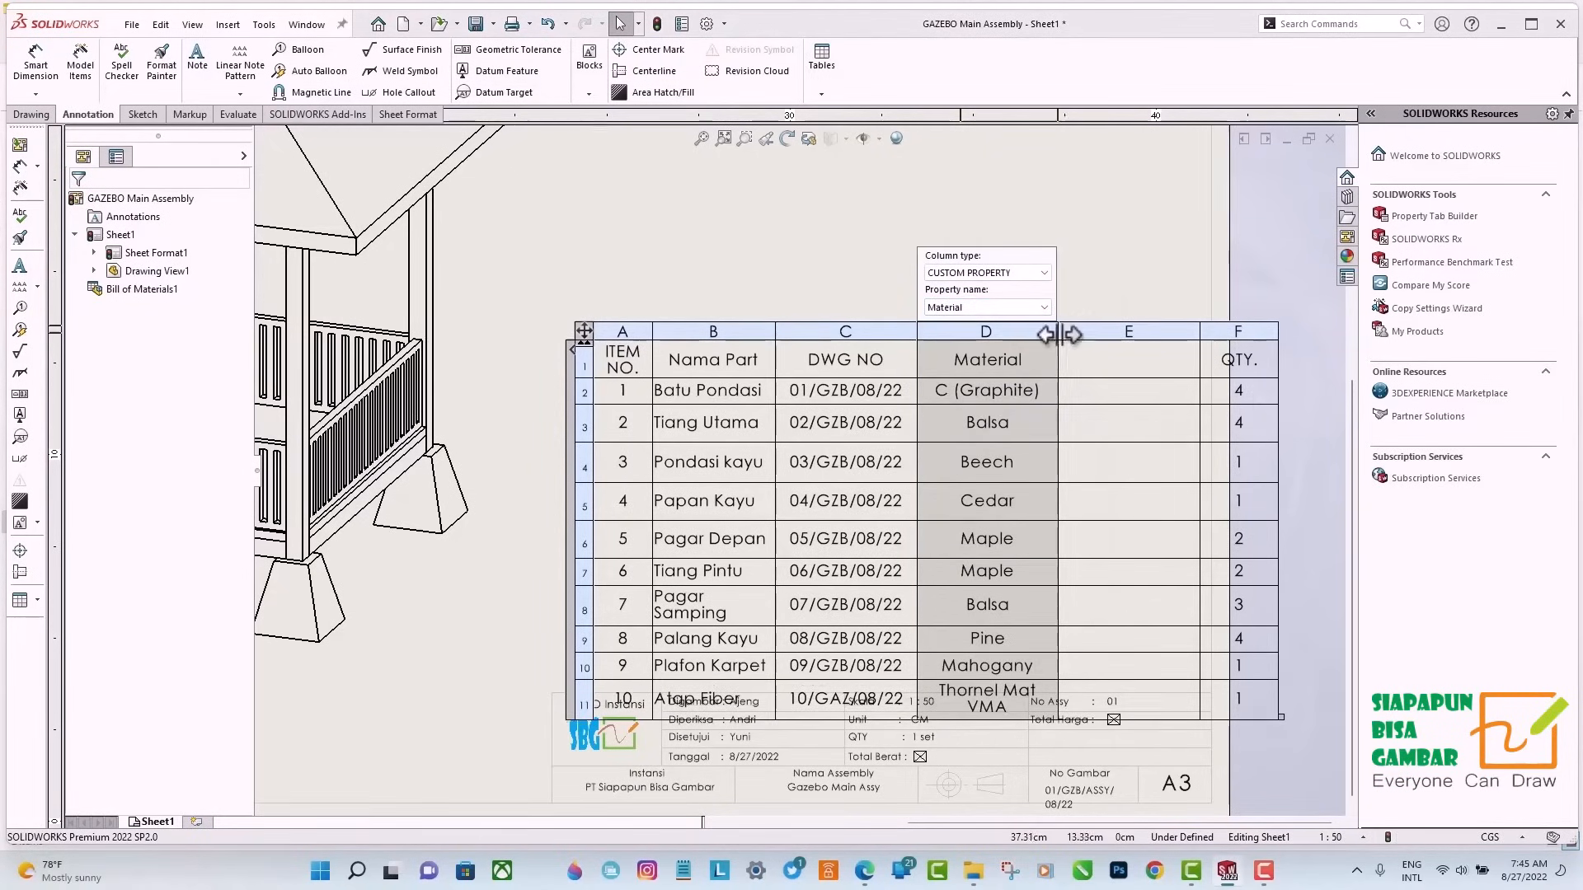
left_click_drag(1059, 334, 1086, 334)
Assign the Berat property to column E, and narrow both that column and the QTY. column.
left_click(1127, 333)
left_click(1210, 308)
left_click(1115, 324)
left_click_drag(1211, 339, 1163, 338)
left_click(1238, 330)
left_click_drag(1270, 347, 1240, 351)
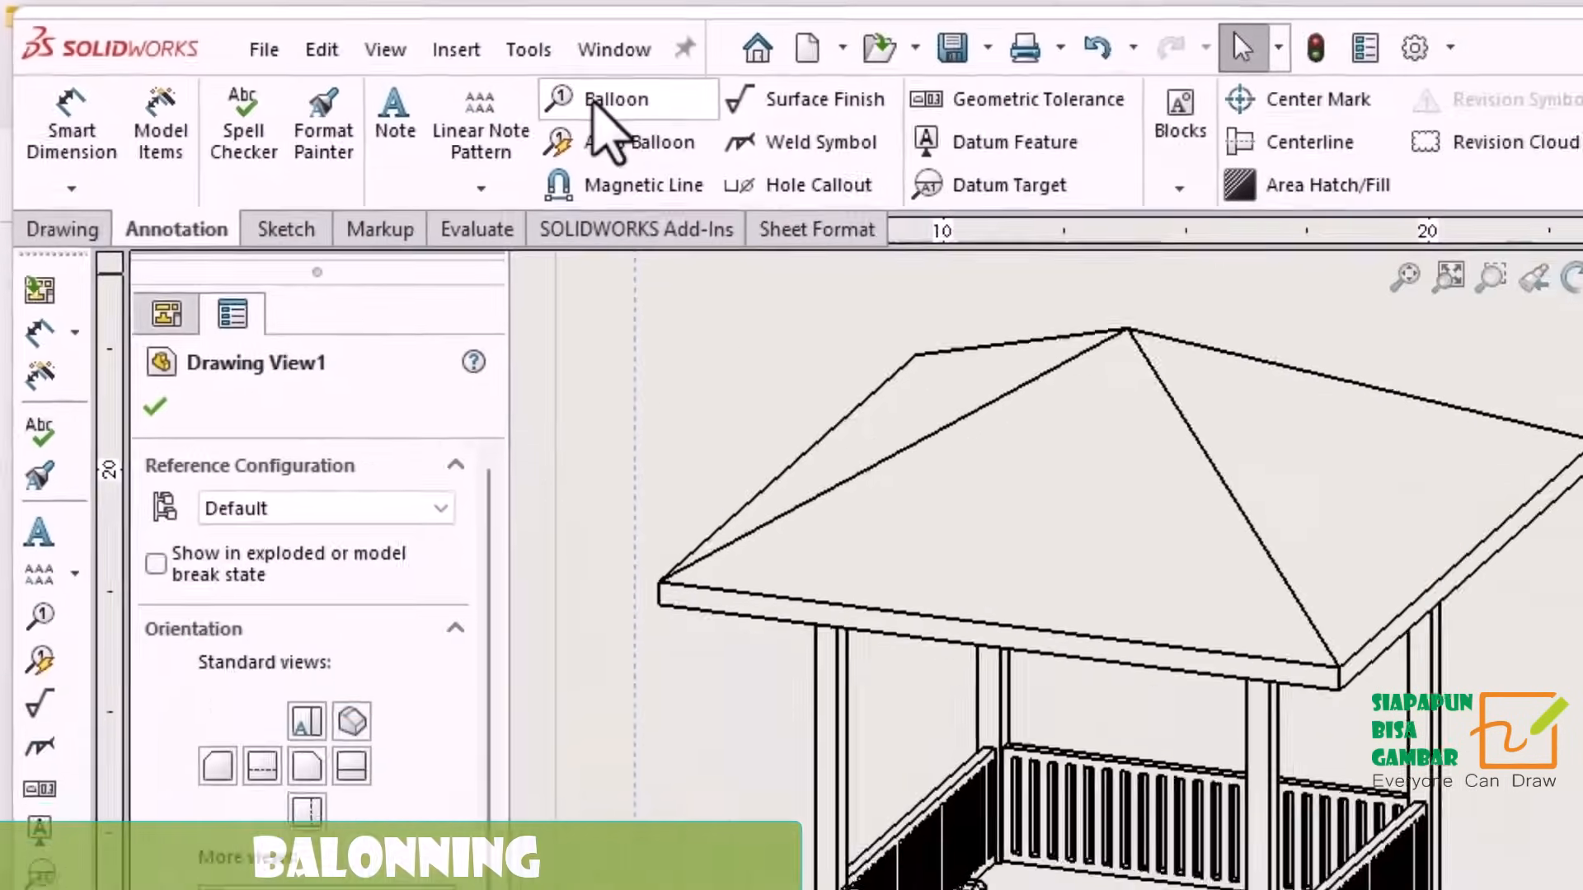
Attach circular item number balloons to the front Batu Pondasi foundation block and the Tiang Utama post above it.
left_click(762, 130)
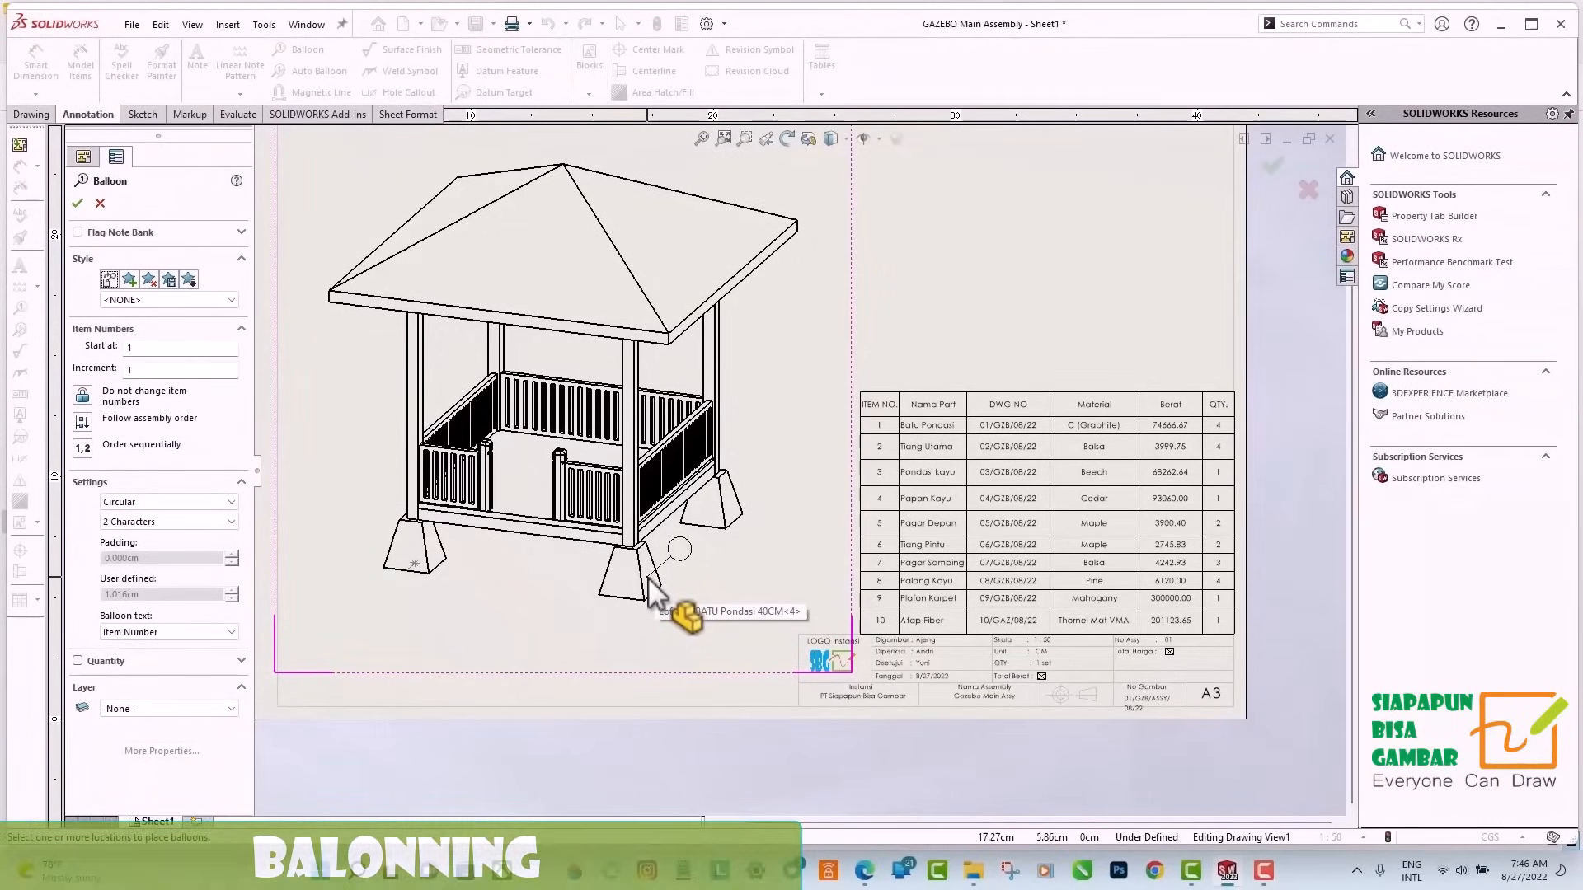
left_click(648, 578)
left_click(702, 593)
scroll(702, 593, "down", 2)
left_click(511, 563)
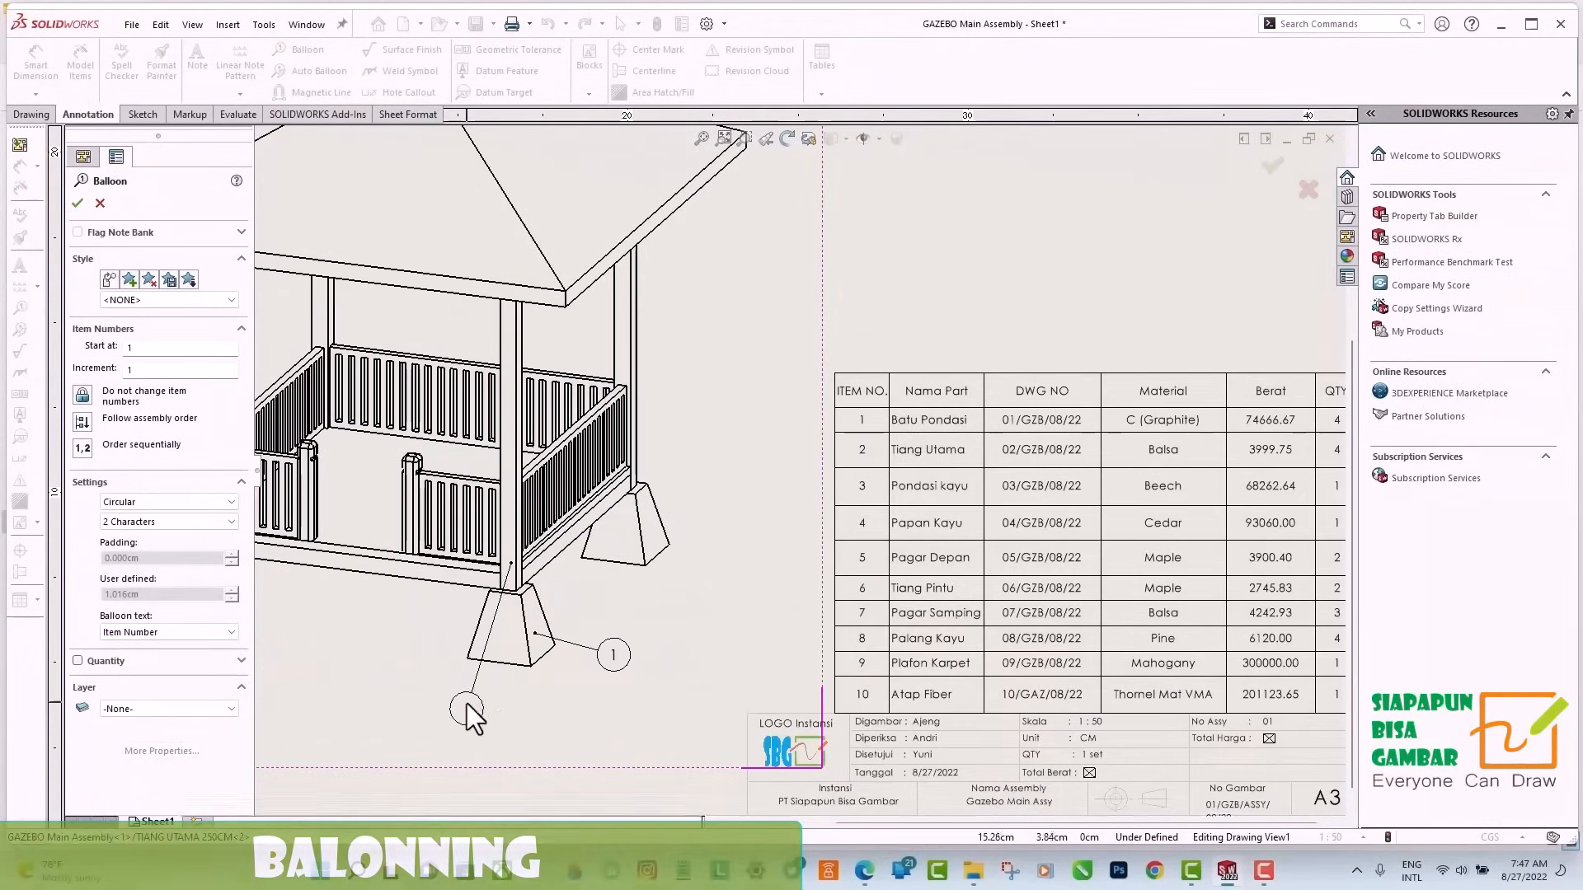
left_click(467, 710)
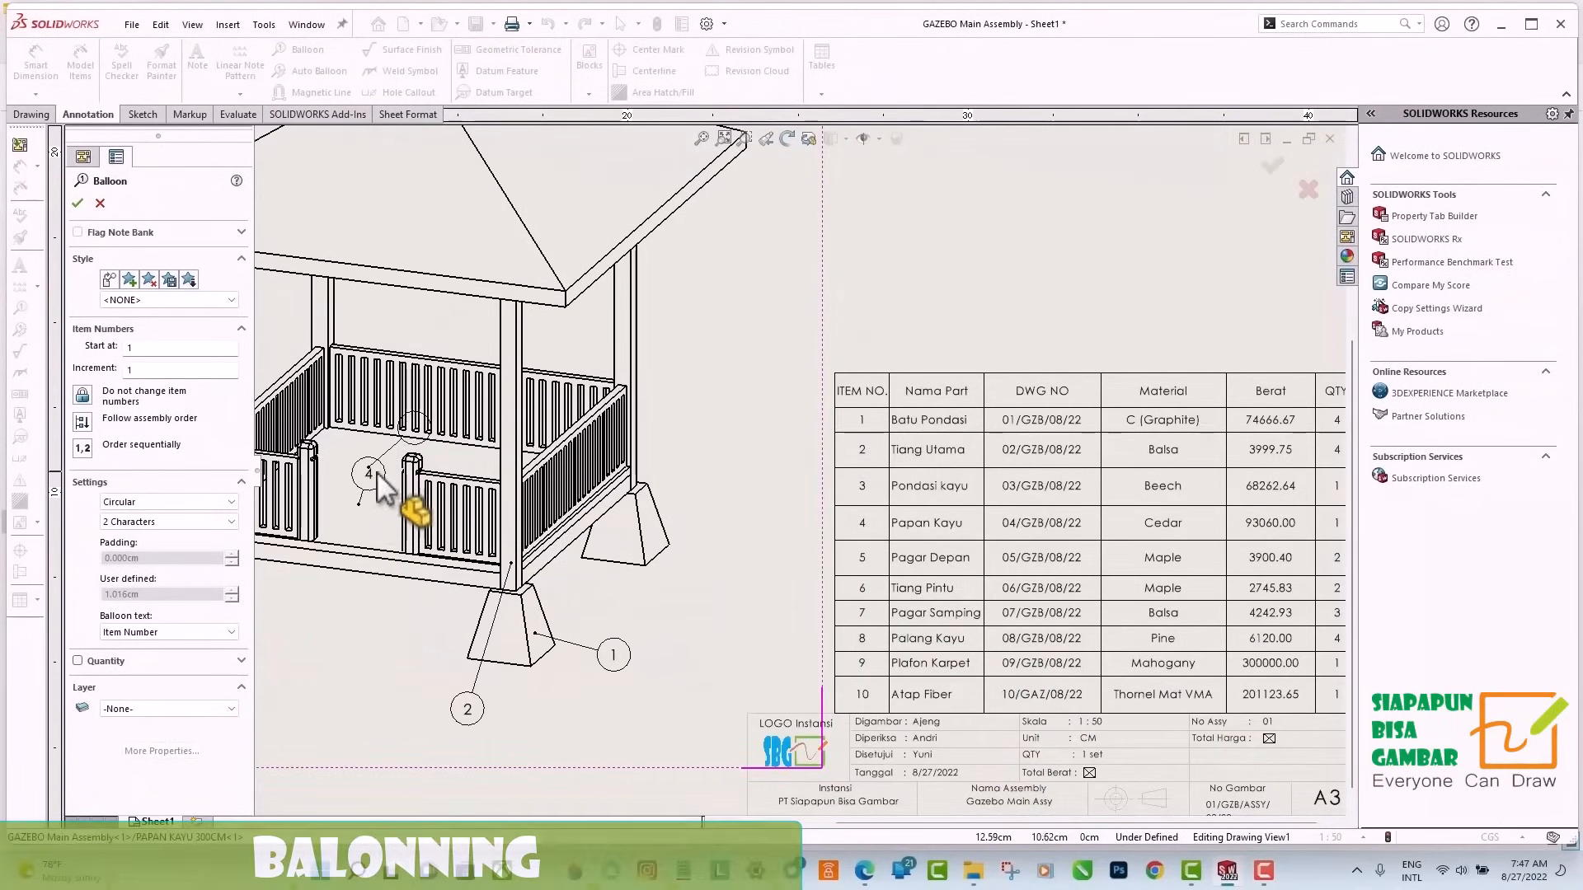
Add item number balloons to the Pondasi Kayu side beam and the Papan Kayu floor.
scroll(378, 472, "down", 2)
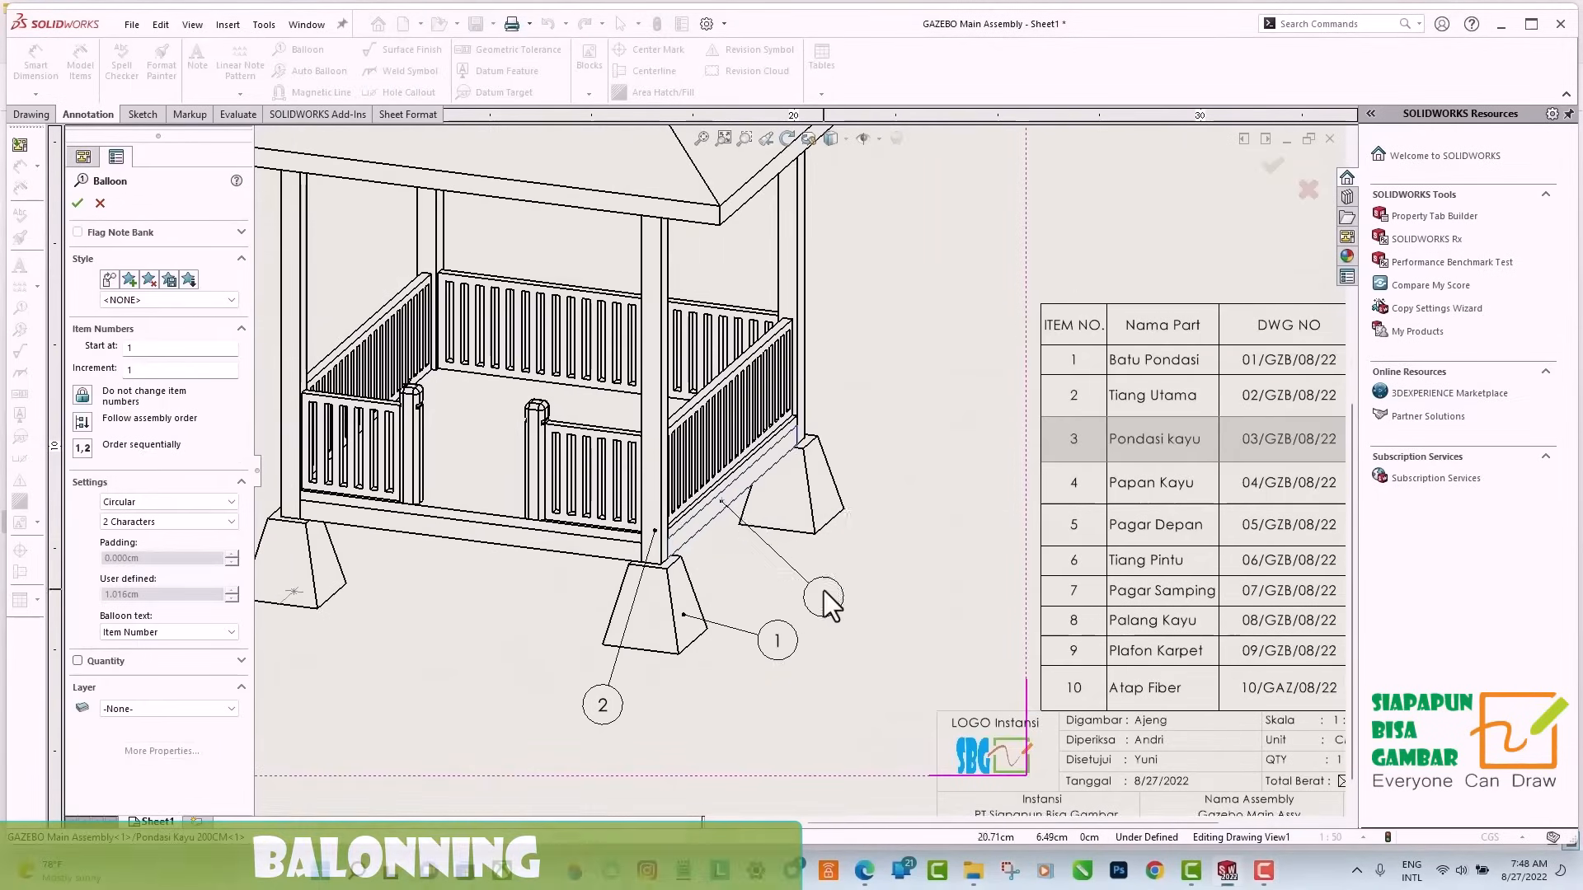
left_click(712, 503)
left_click(911, 608)
left_click(579, 466)
left_click(576, 424)
Add item number balloons for the Pagar Depan front fence and the Tiang Pintu gate post, placing them below the gazebo.
scroll(551, 618, "up", 1)
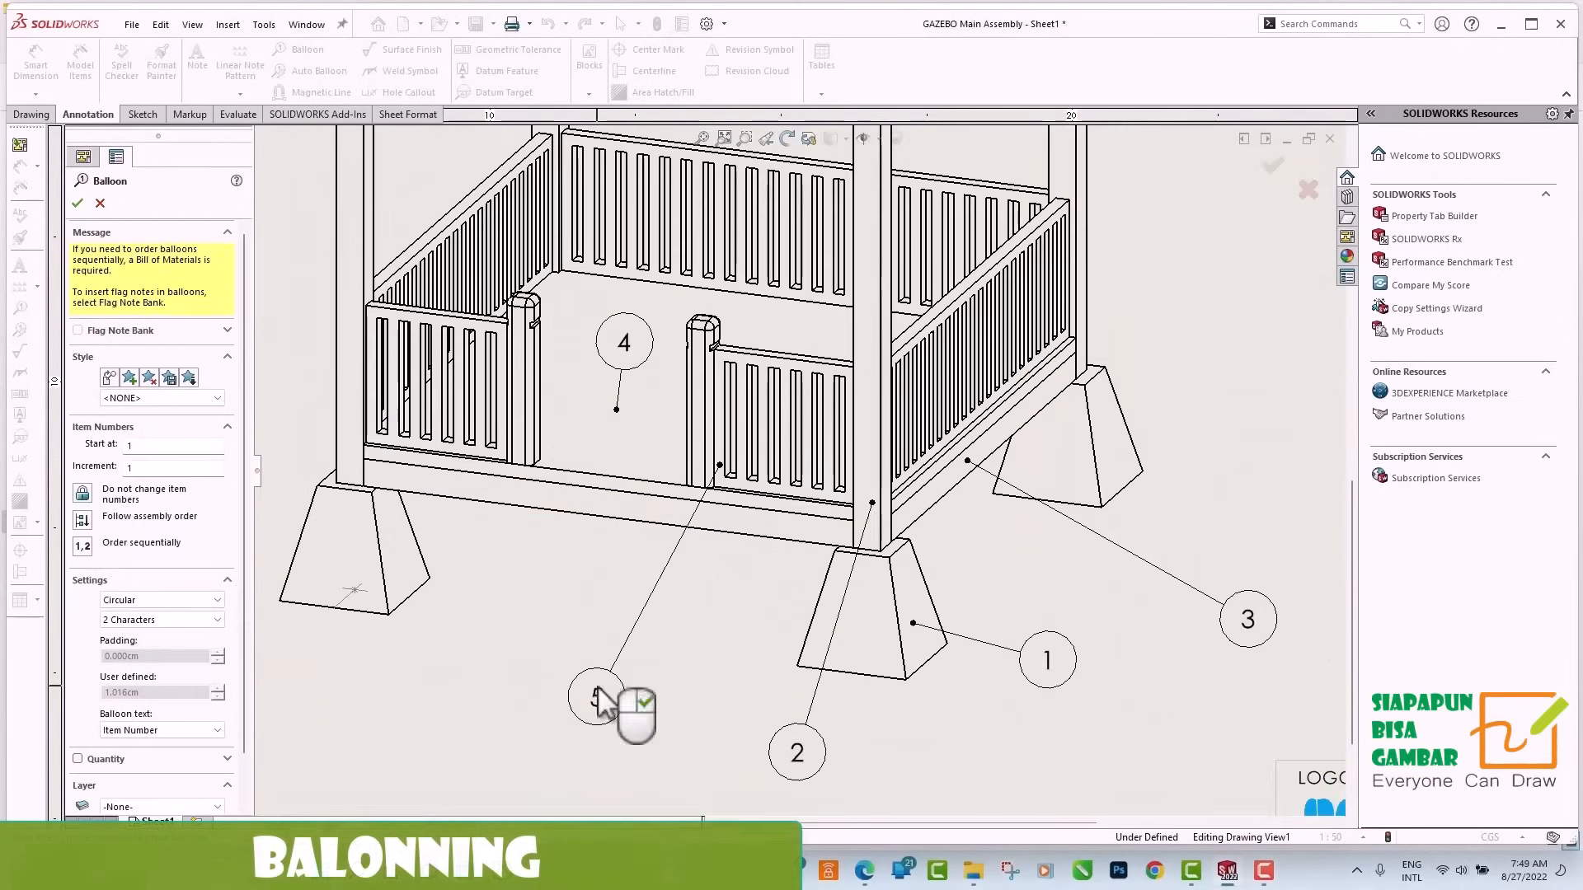
left_click(607, 624)
scroll(625, 445, "up", 2)
left_click(638, 431)
left_click(622, 589)
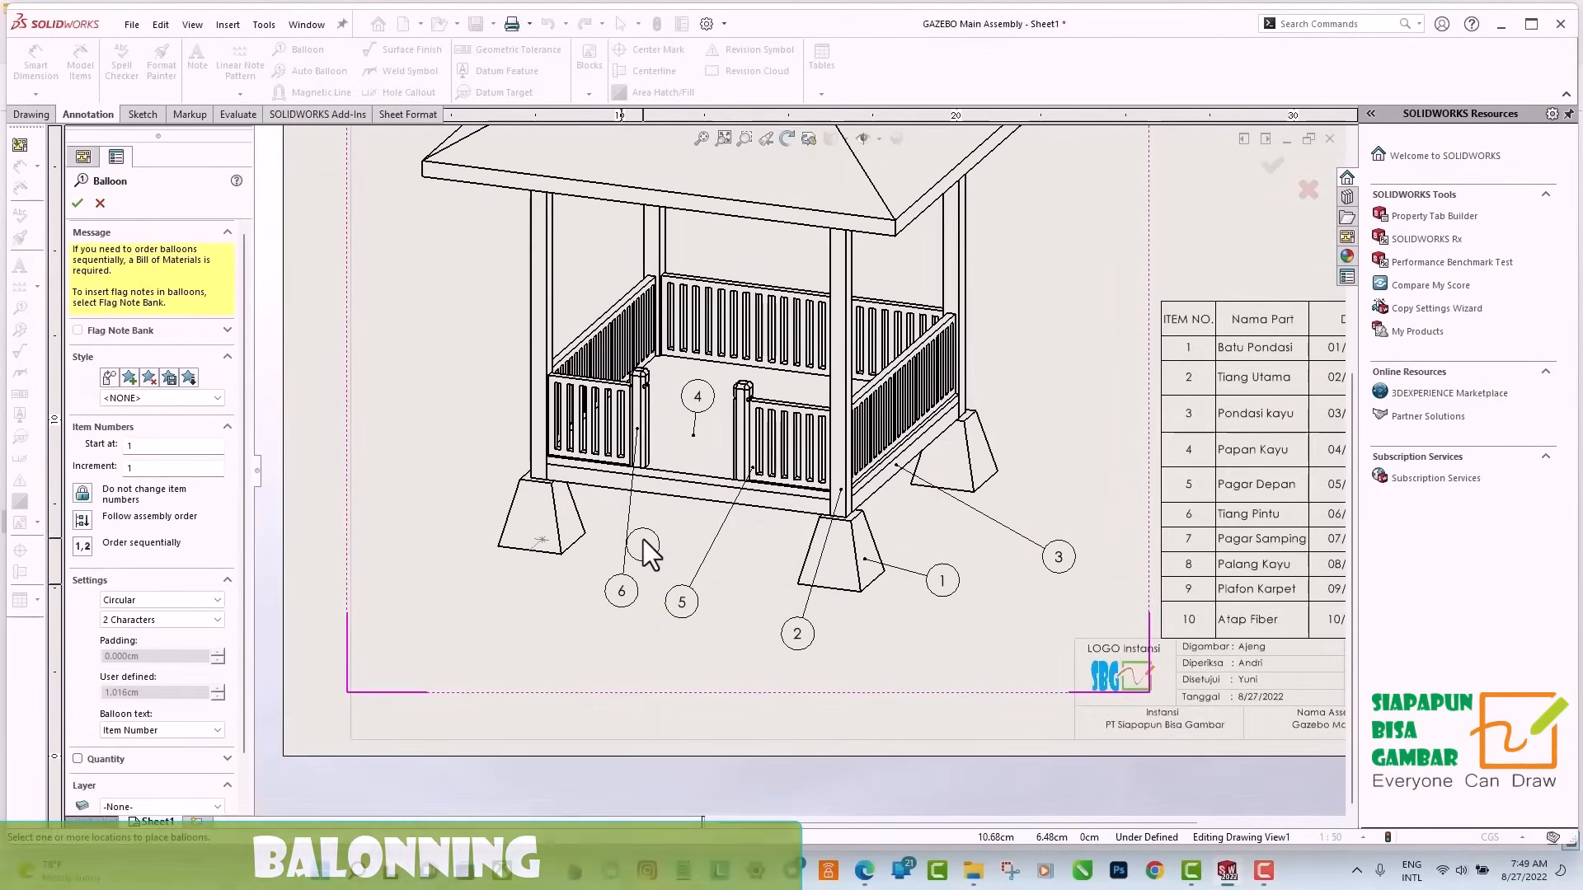
Add an item number balloon to the Pagar Samping side fence, placed above the railing.
scroll(608, 321, "down", 2)
left_click(675, 367)
left_click(656, 246)
Add item number balloons to the Plafon Karpet roof edge and the Atap Fiber roof, and finish ballooning.
scroll(535, 263, "up", 3)
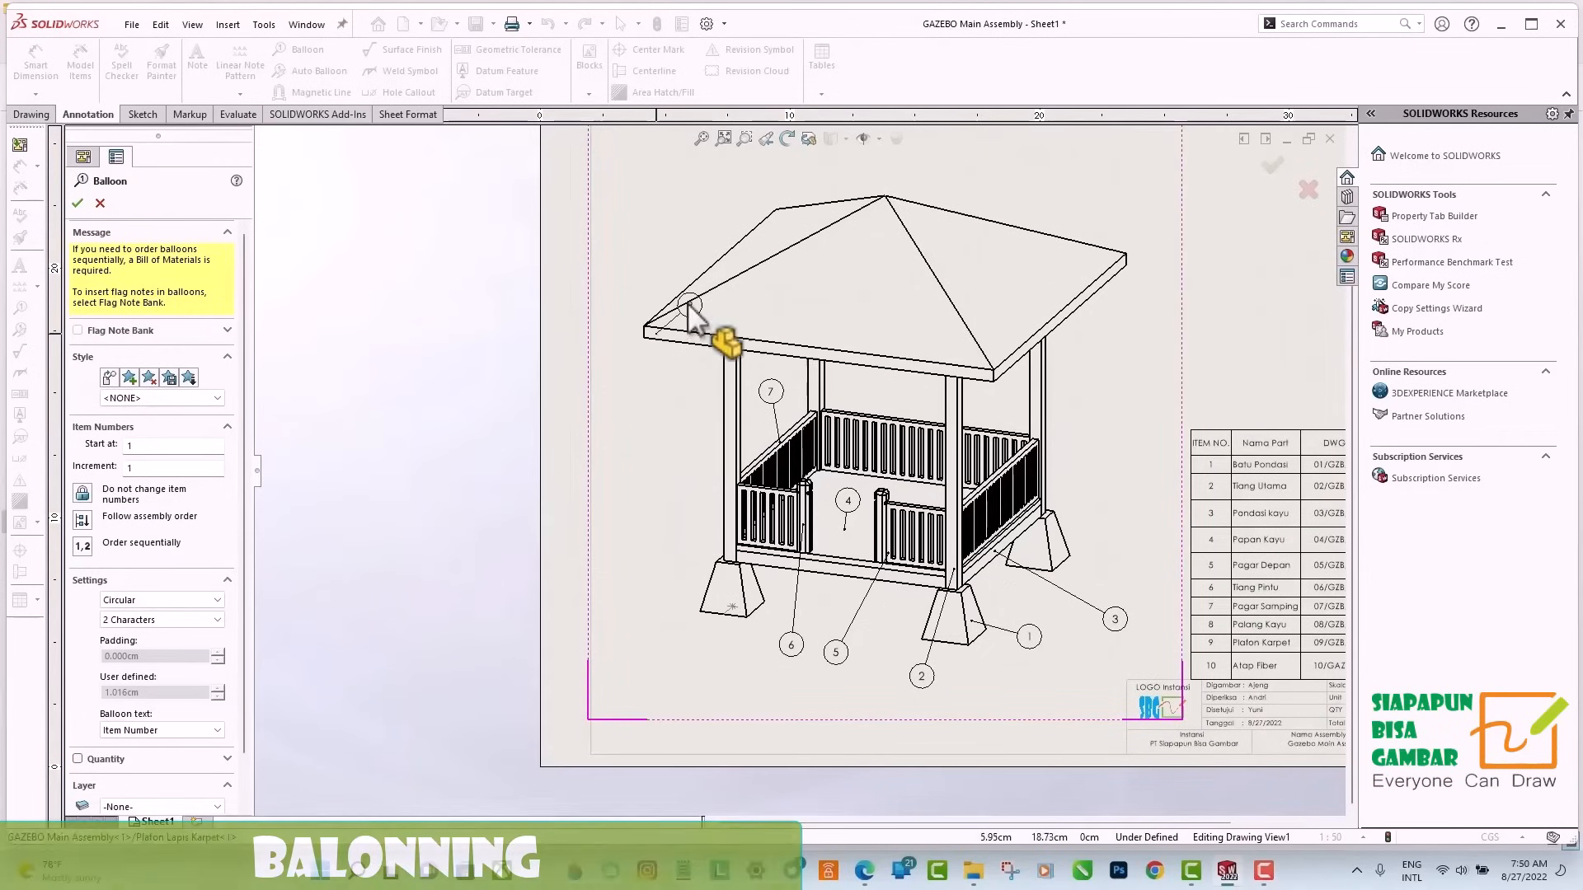
left_click(656, 334)
left_click(623, 423)
left_click(781, 217)
left_click(680, 172)
left_click(78, 203)
scroll(1071, 287, "up", 3)
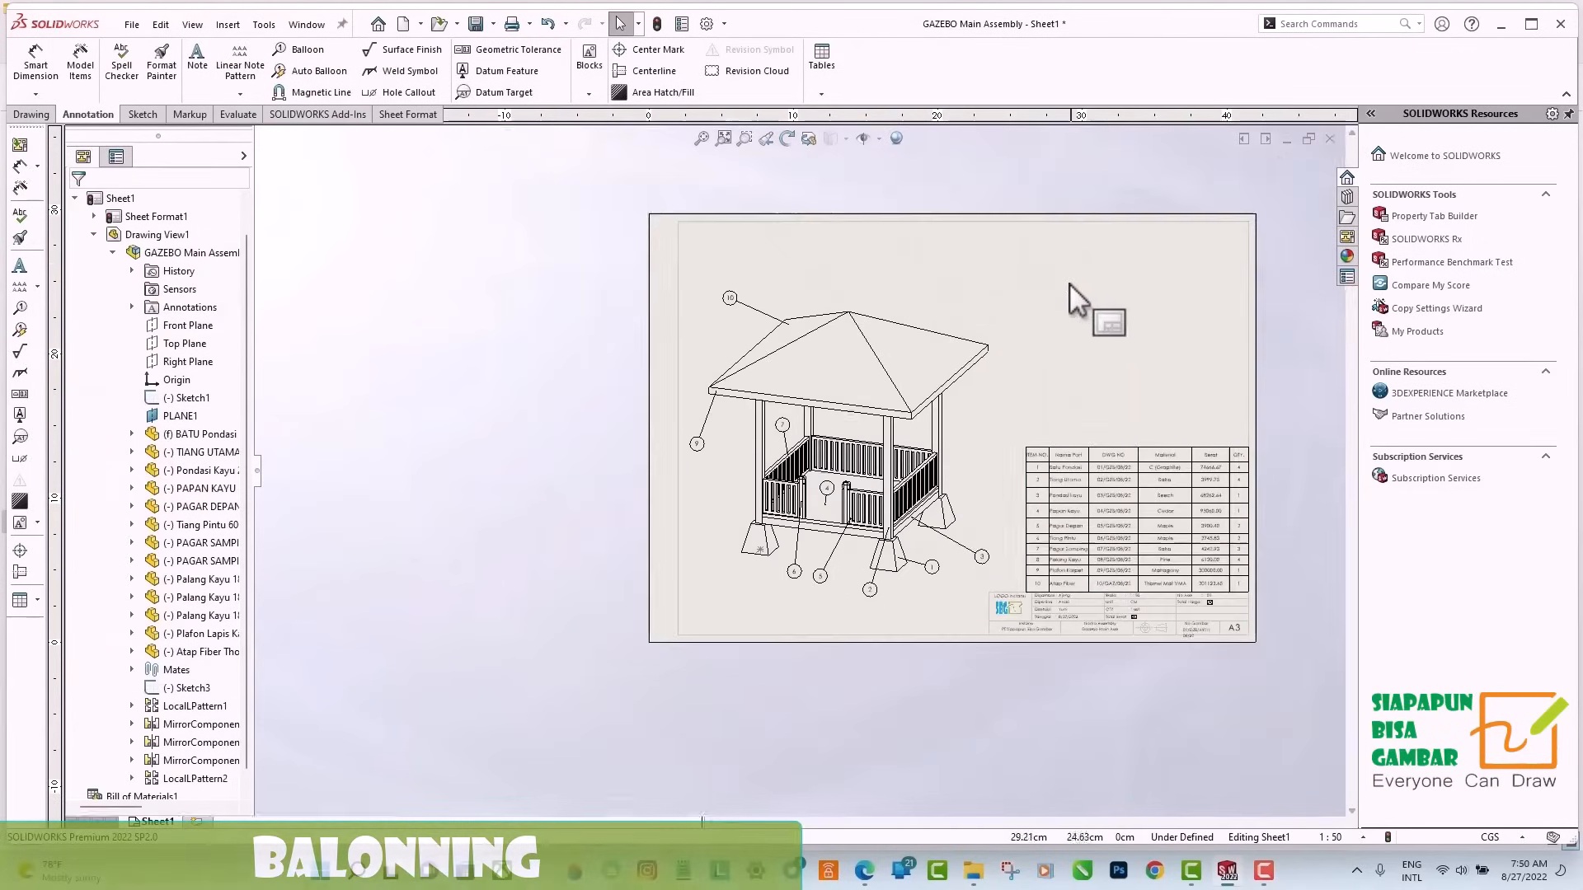
Start a broken-out section on the gazebo drawing view by sketching a closed spline around the roof.
scroll(1056, 274, "down", 2)
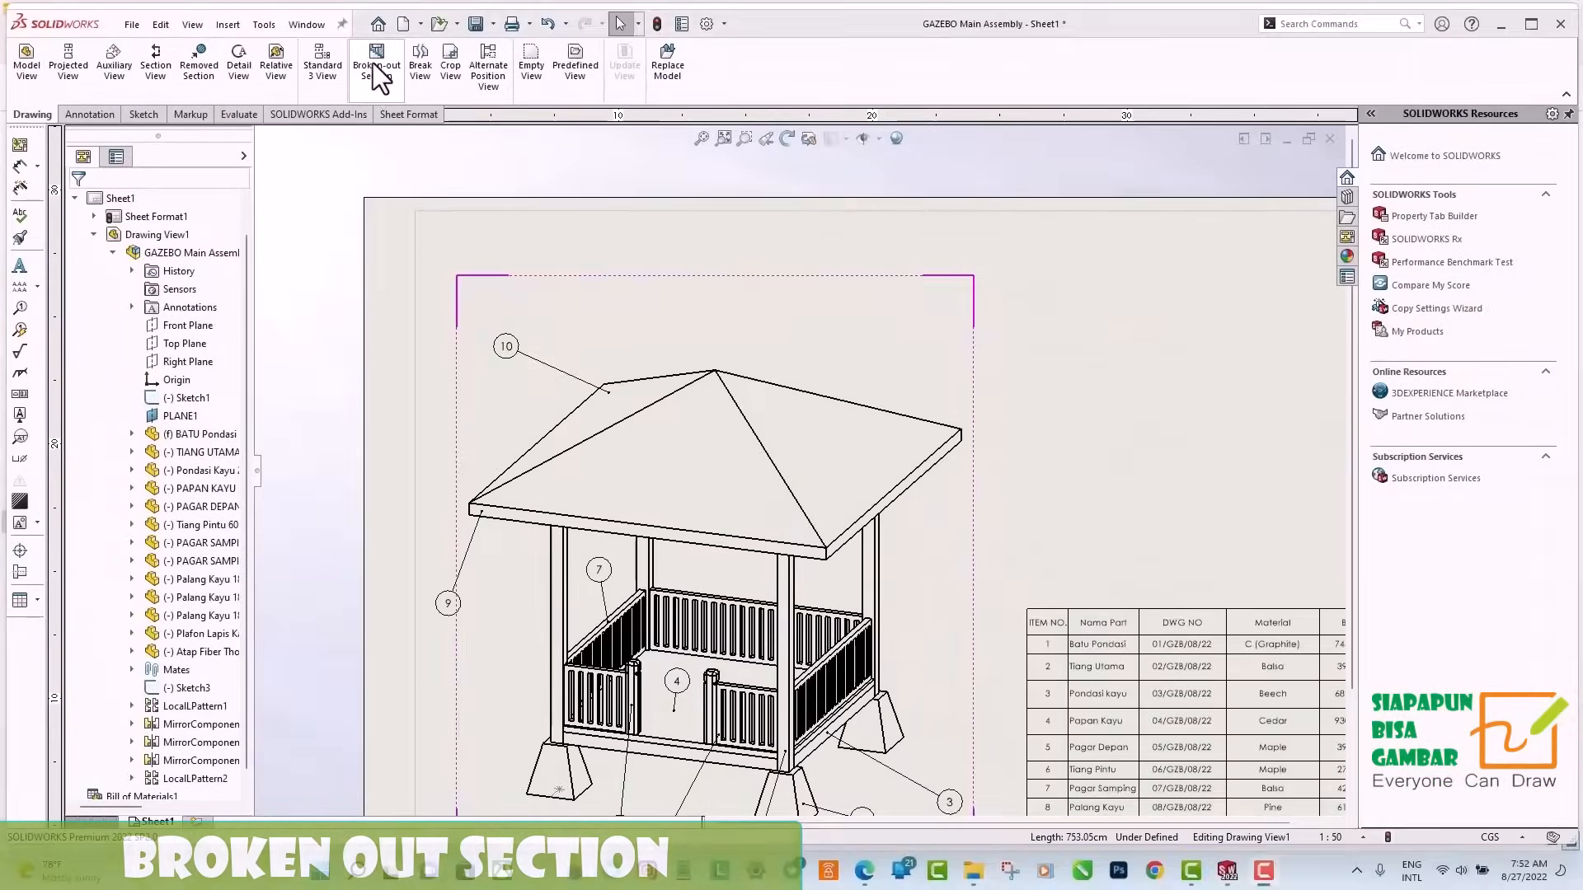
left_click(1058, 223)
left_click(537, 444)
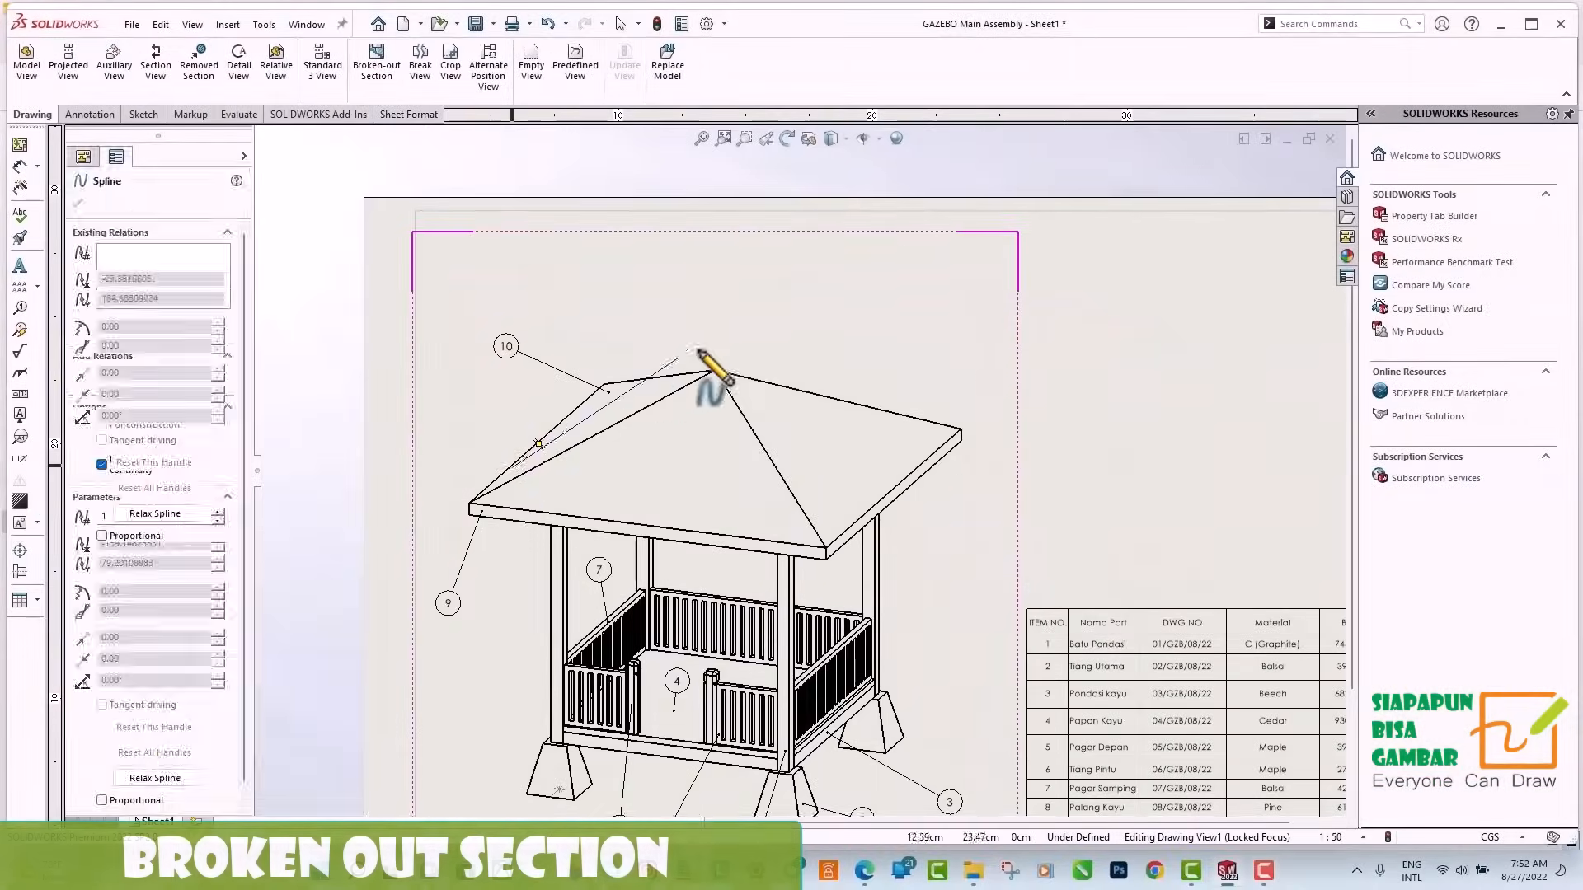
left_click(929, 423)
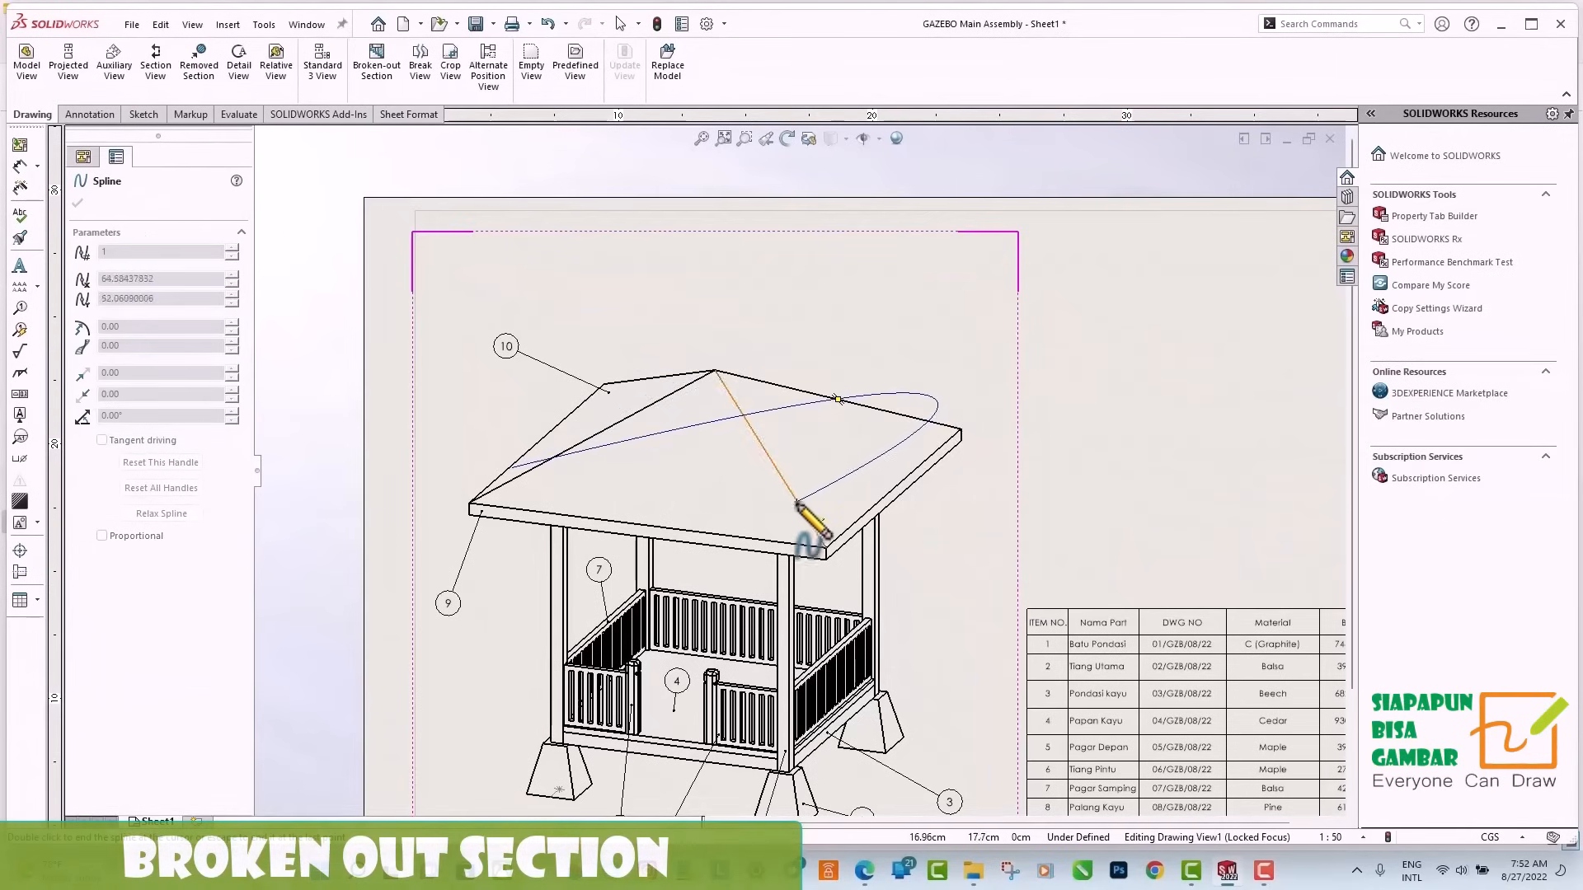
left_click(809, 521)
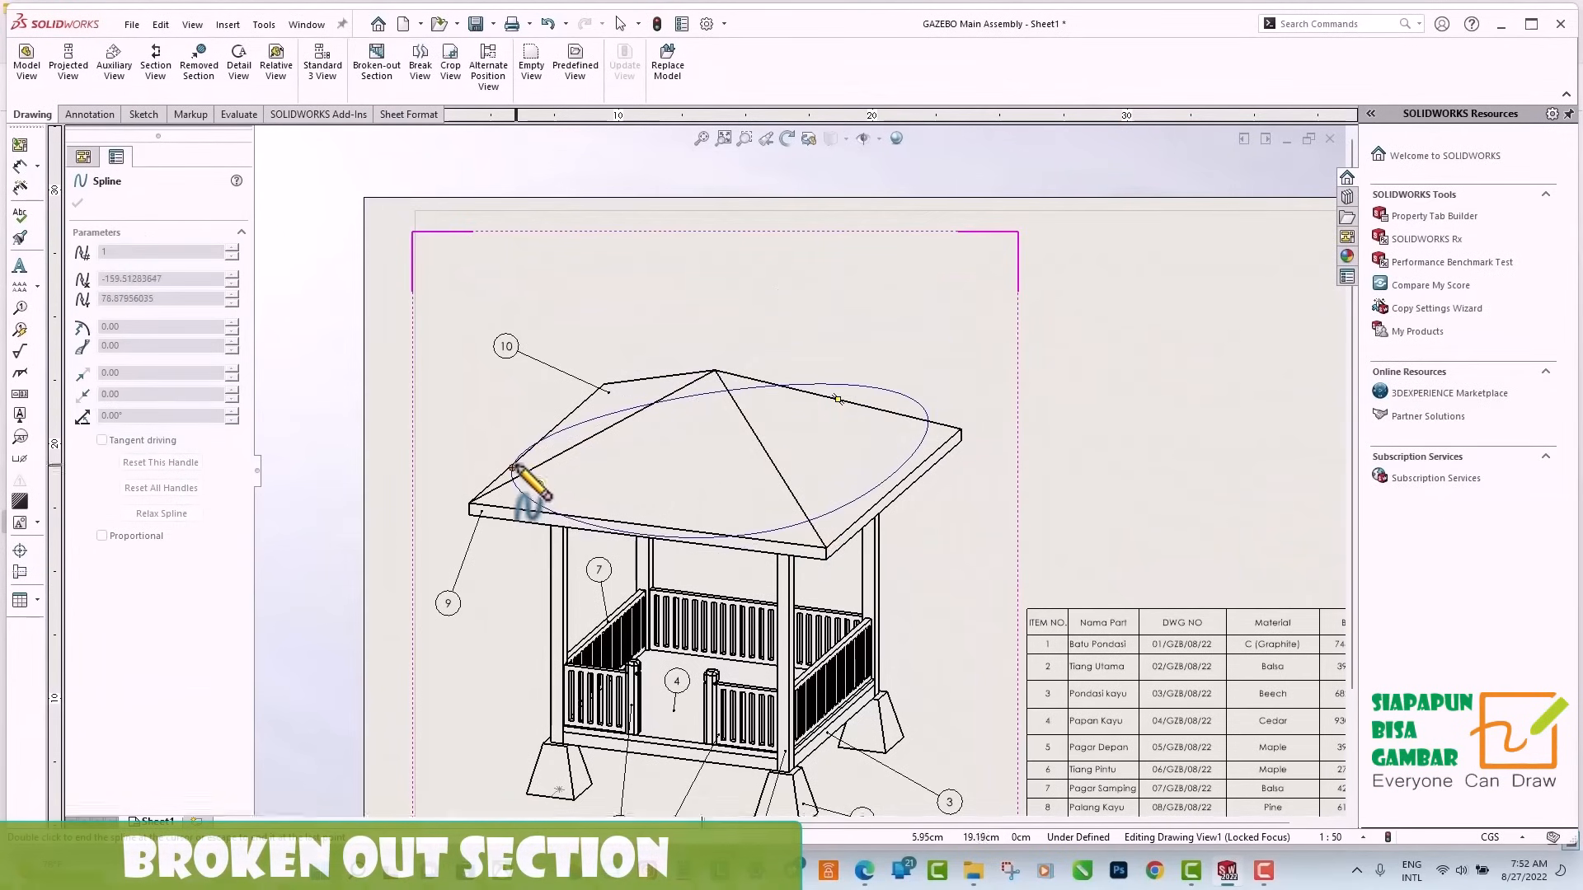
left_click(512, 467)
left_click(1125, 443)
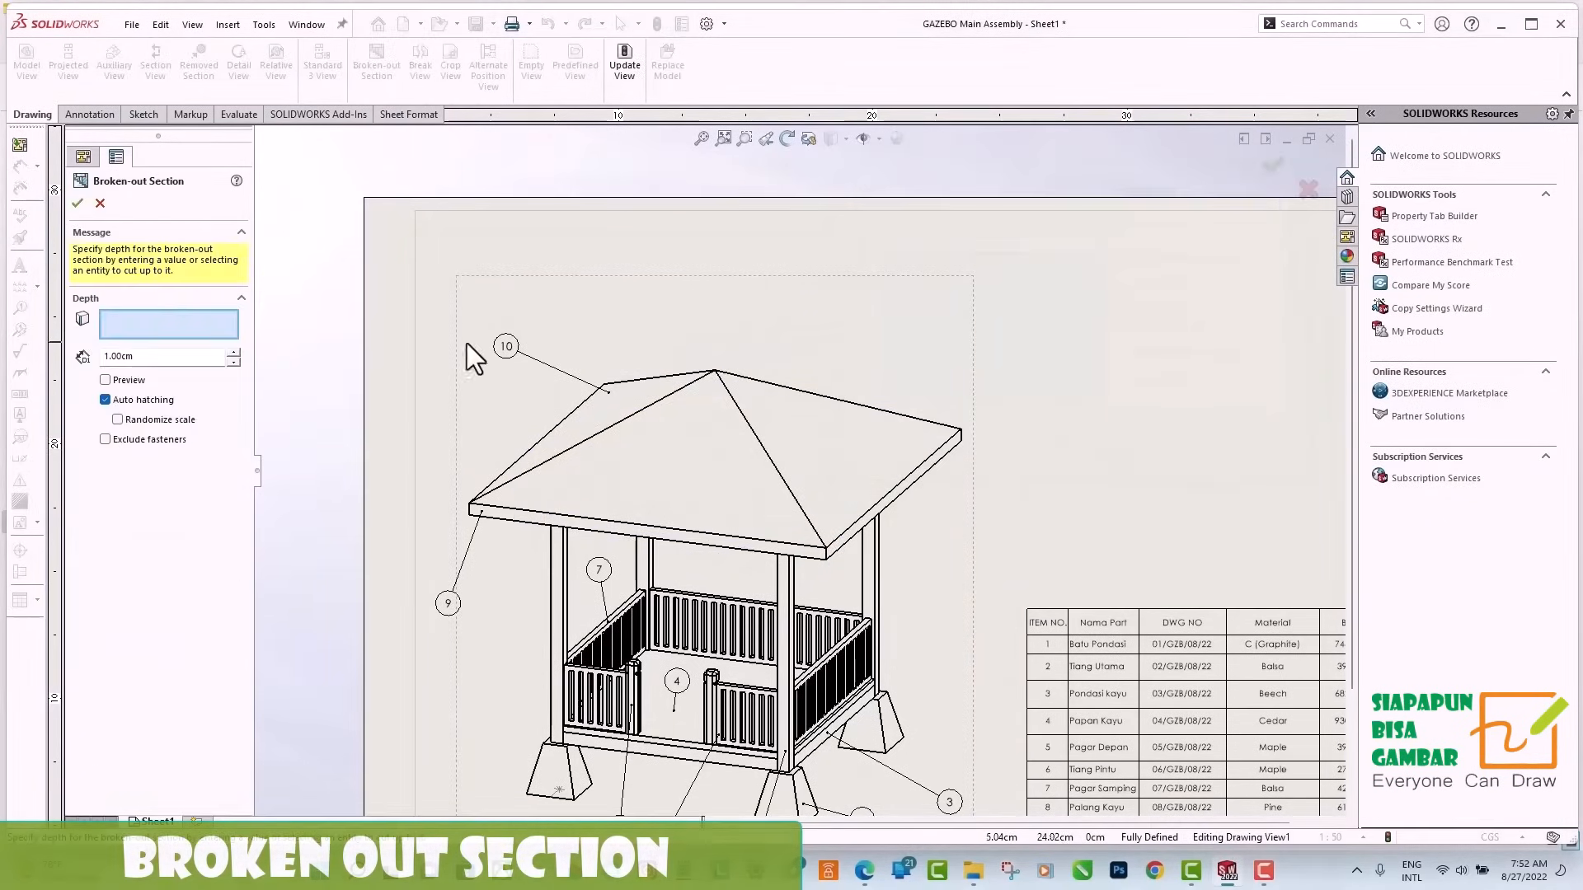
Set the roof's broken-out section depth to 150 cm, preview the cut and apply it.
left_click_drag(140, 356, 24, 354)
type("150")
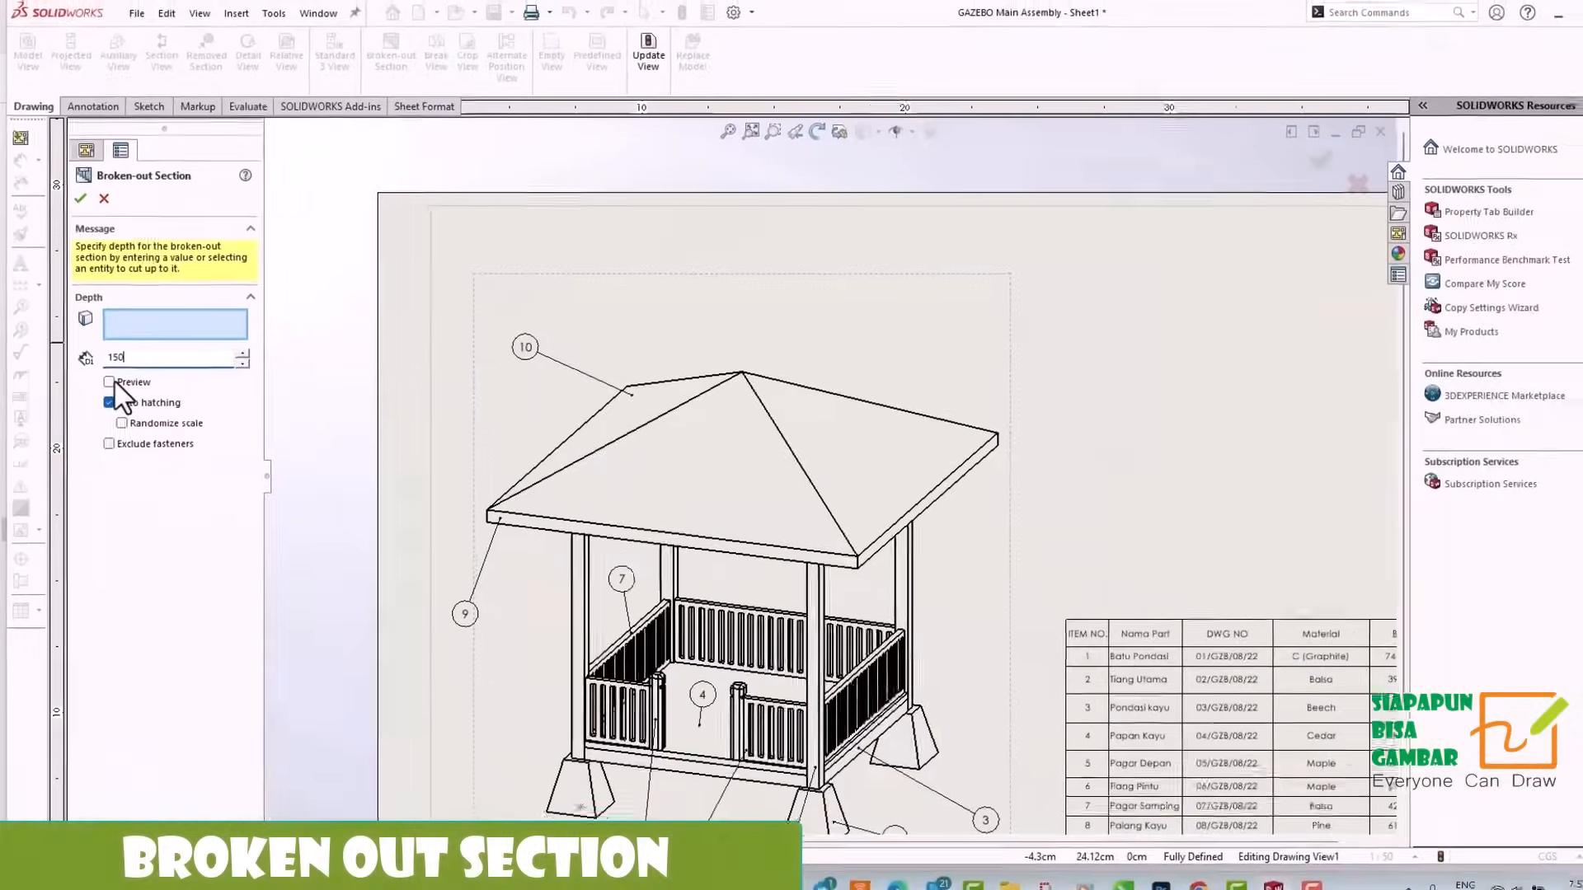
left_click(205, 428)
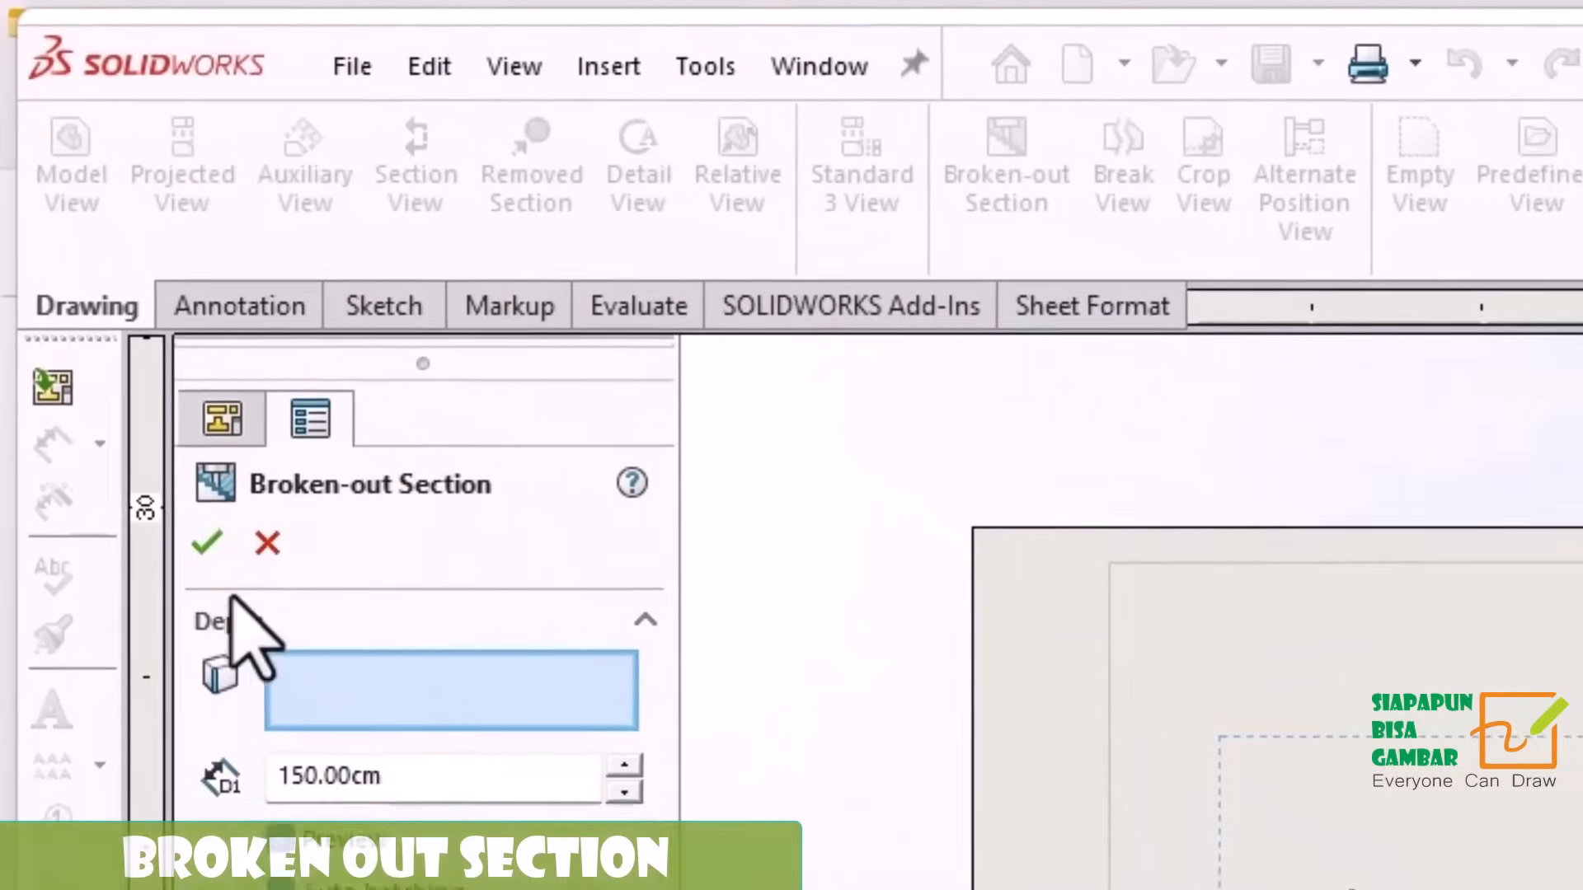
left_click(78, 203)
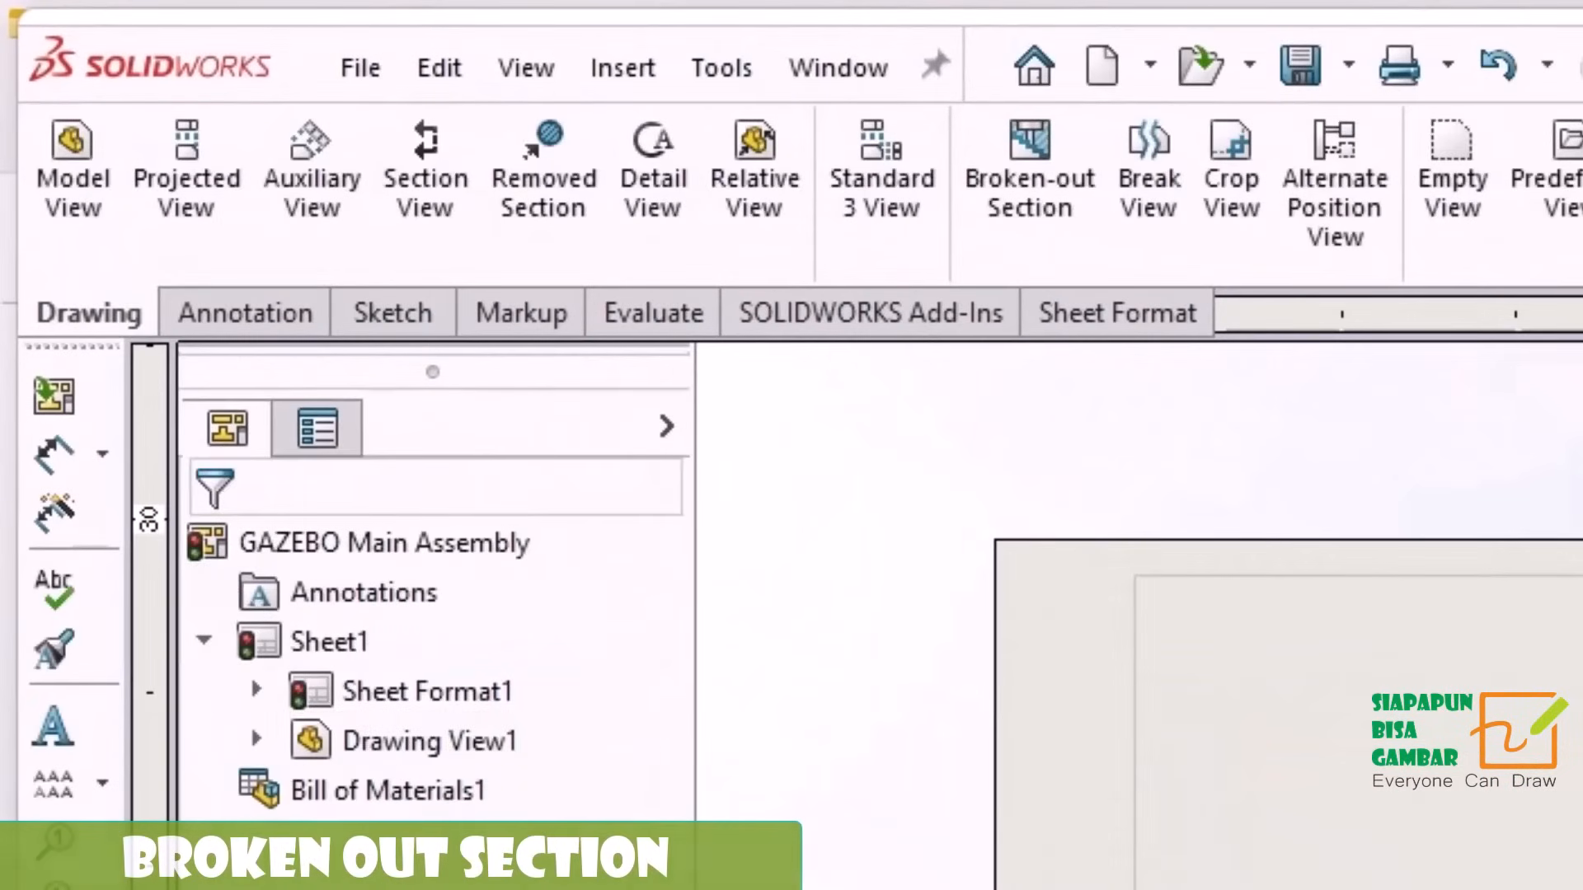
Add item number balloons to two Palang Kayu beams exposed by the cutaway, placing them side by side inside the roof opening.
left_click(287, 320)
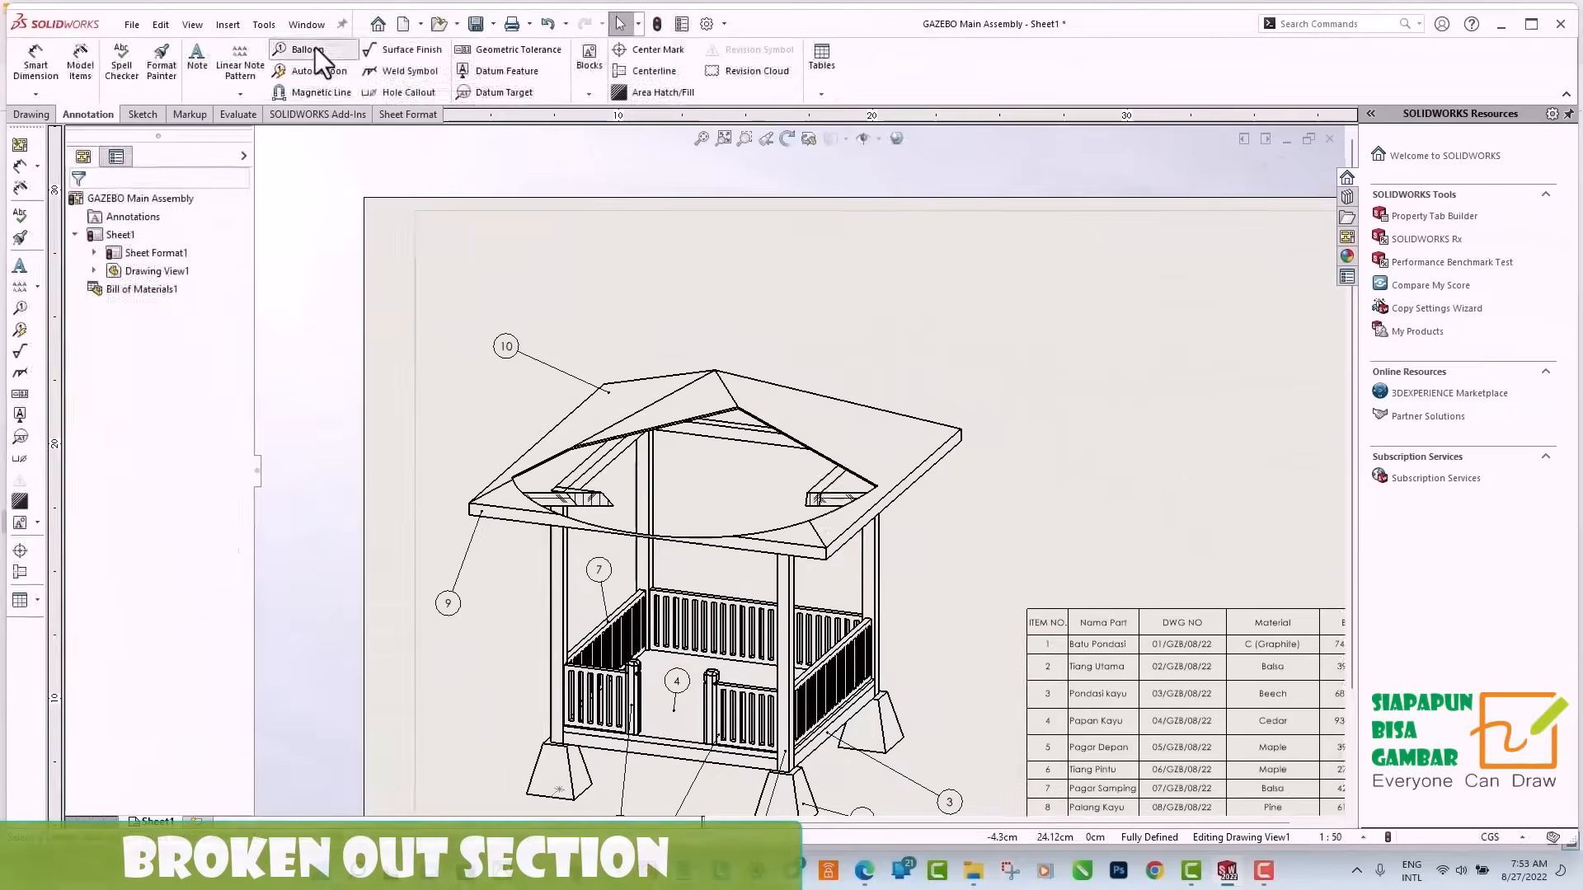
left_click(307, 49)
left_click(746, 471)
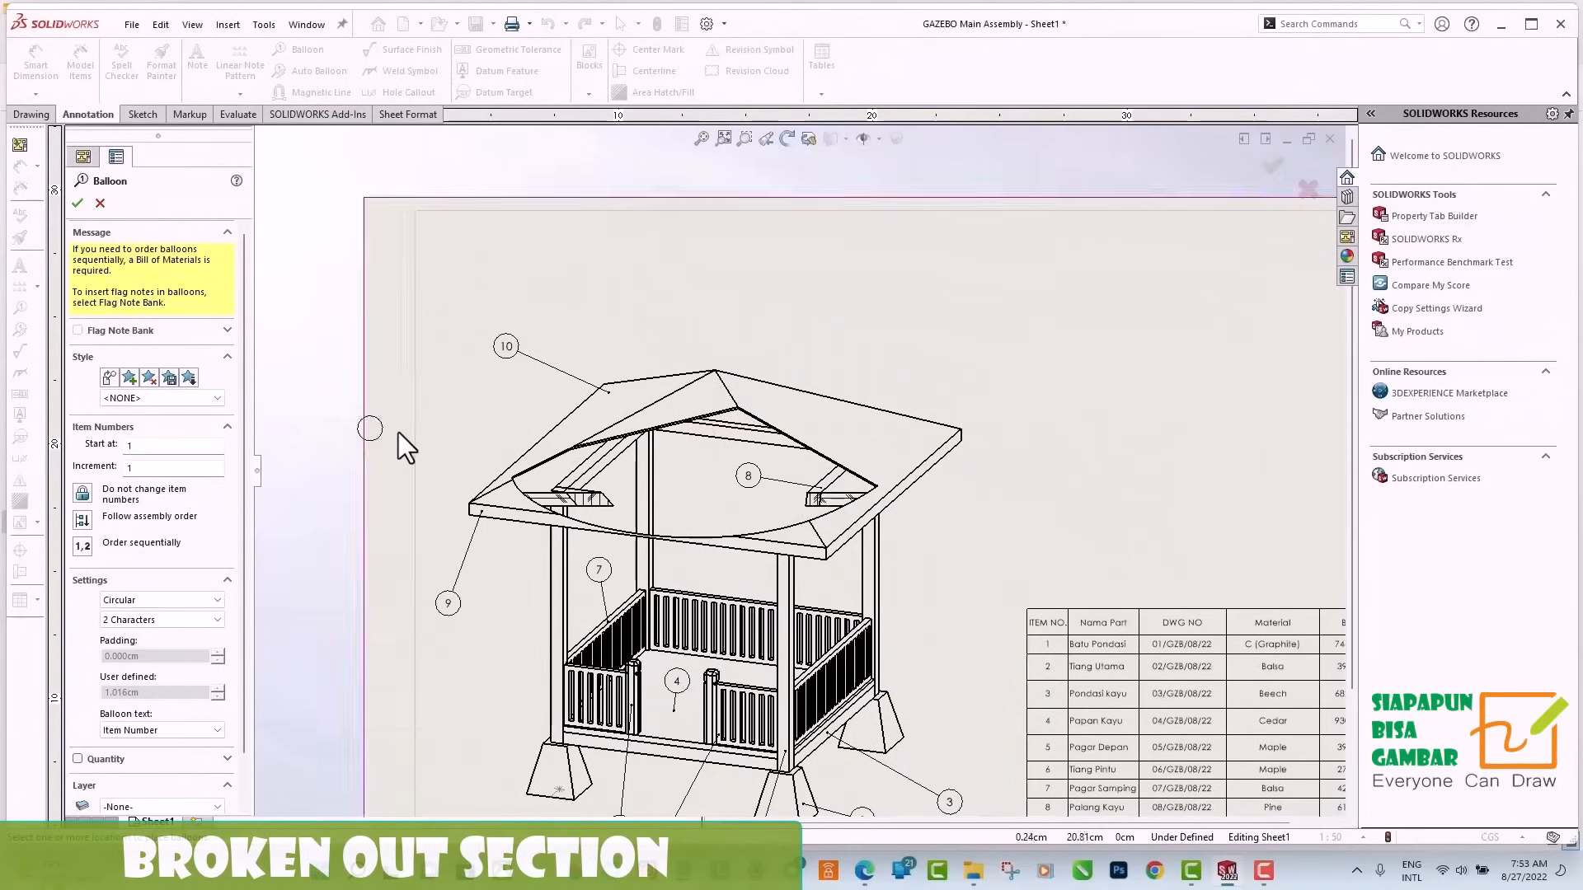
left_click(605, 462)
left_click(719, 470)
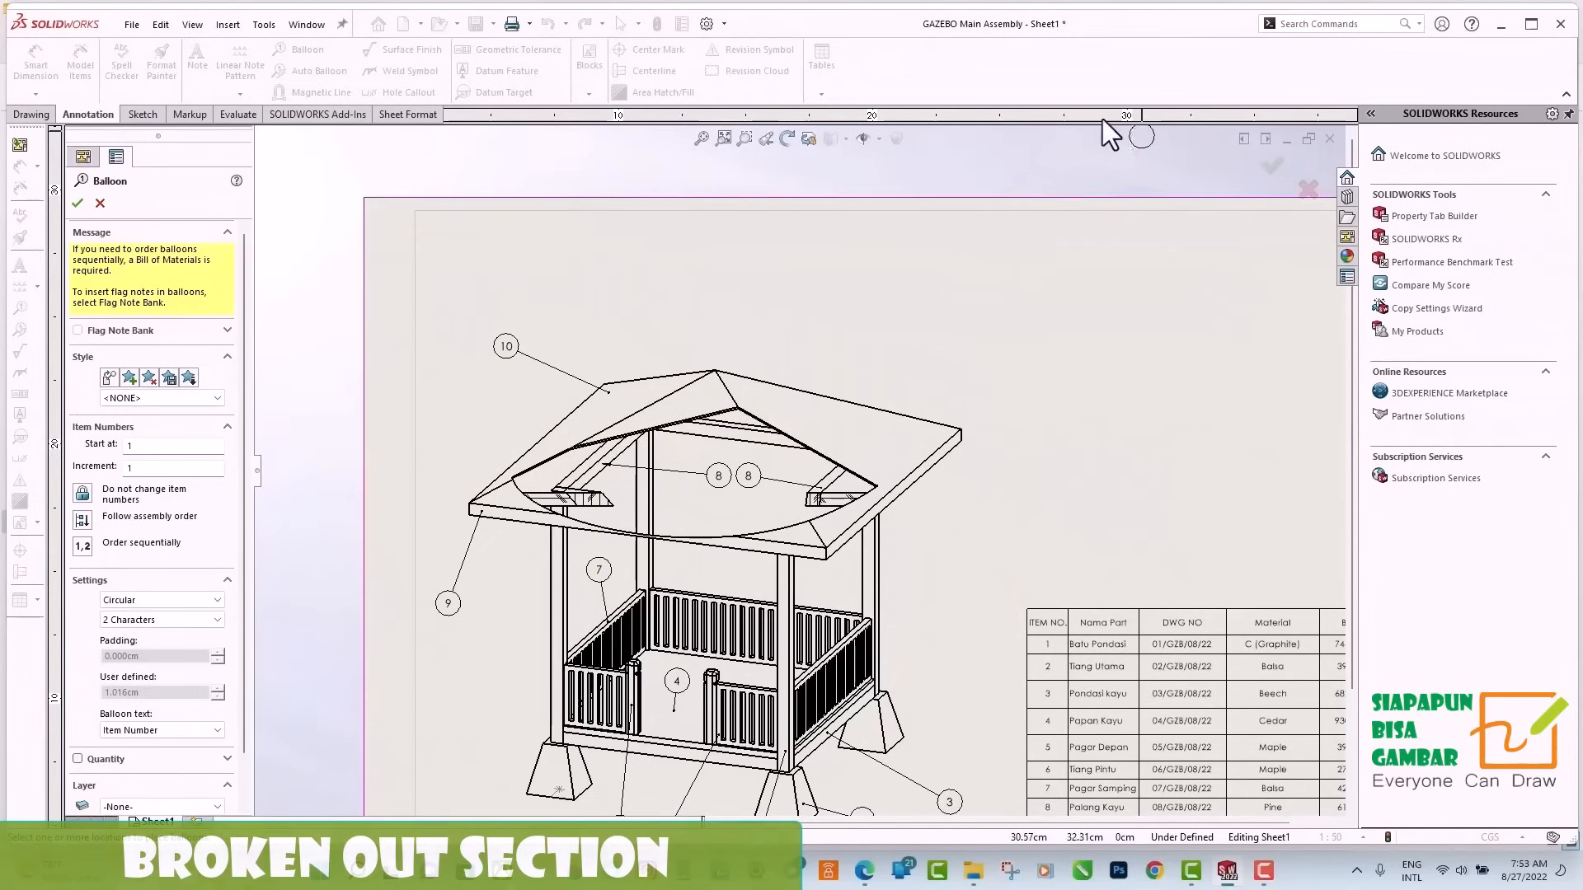
left_click(79, 203)
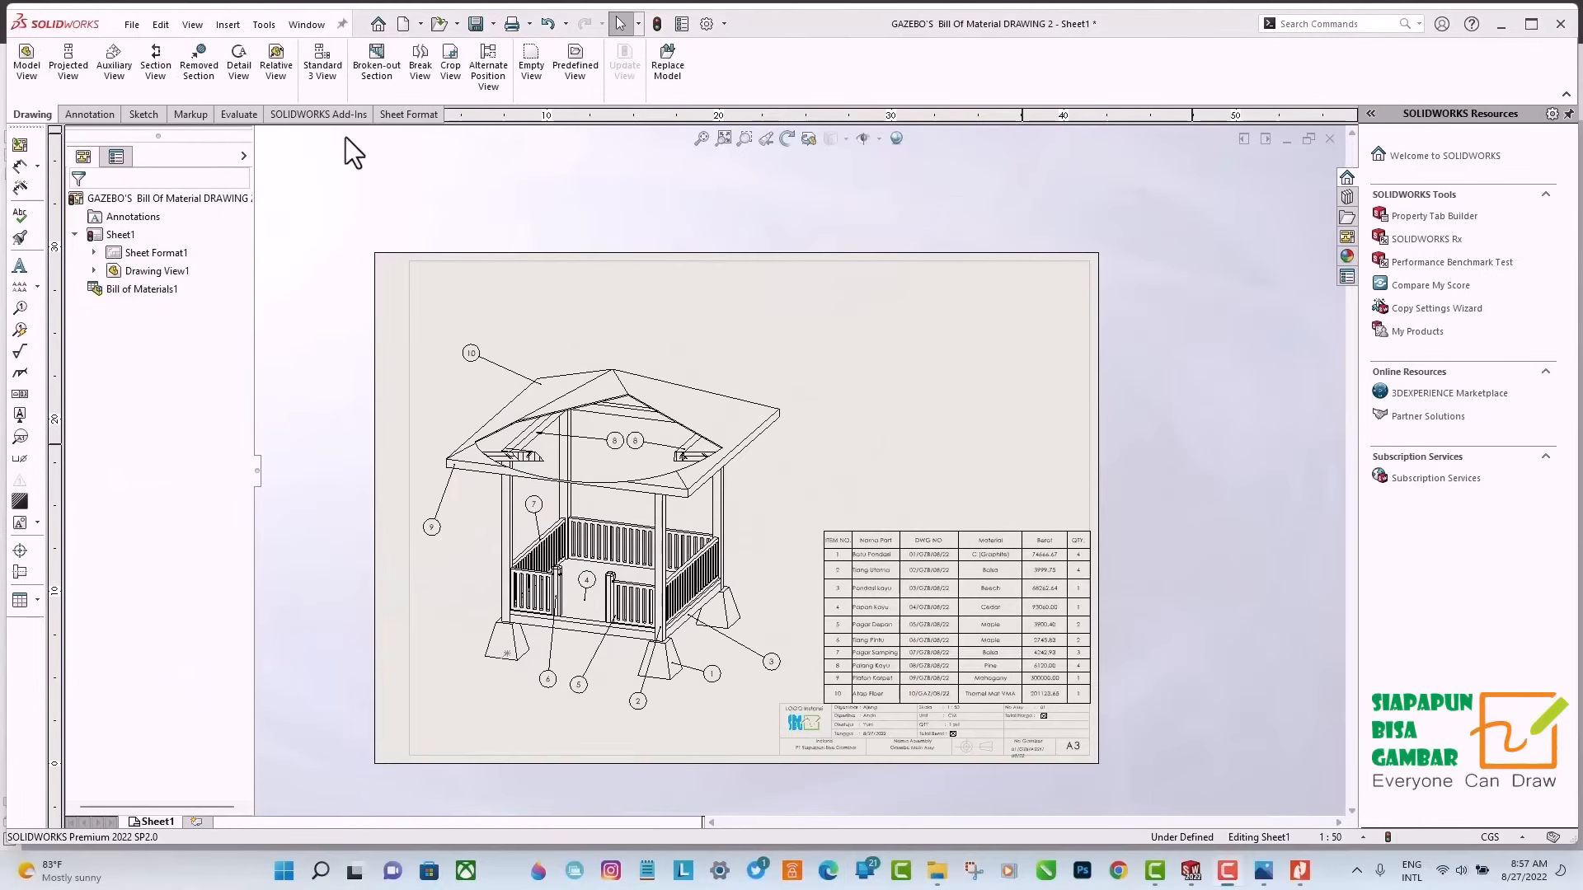
Insert a Dimetric model view of the GAZEBO Main Assembly above the bill of materials and display it shaded without edges.
left_click(26, 66)
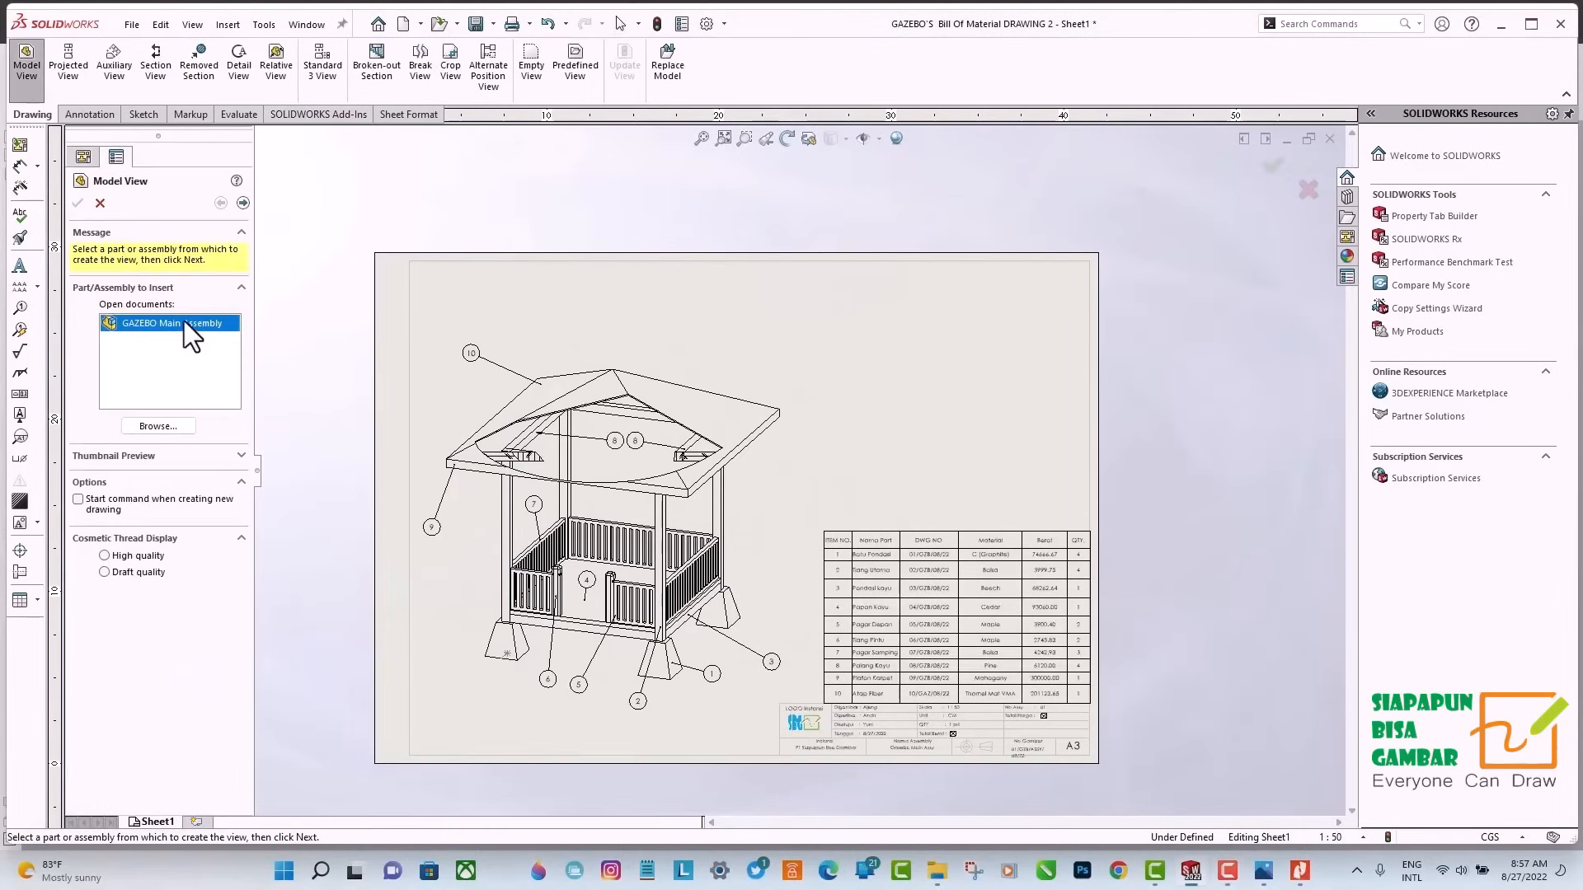
double_click(184, 320)
left_click(107, 579)
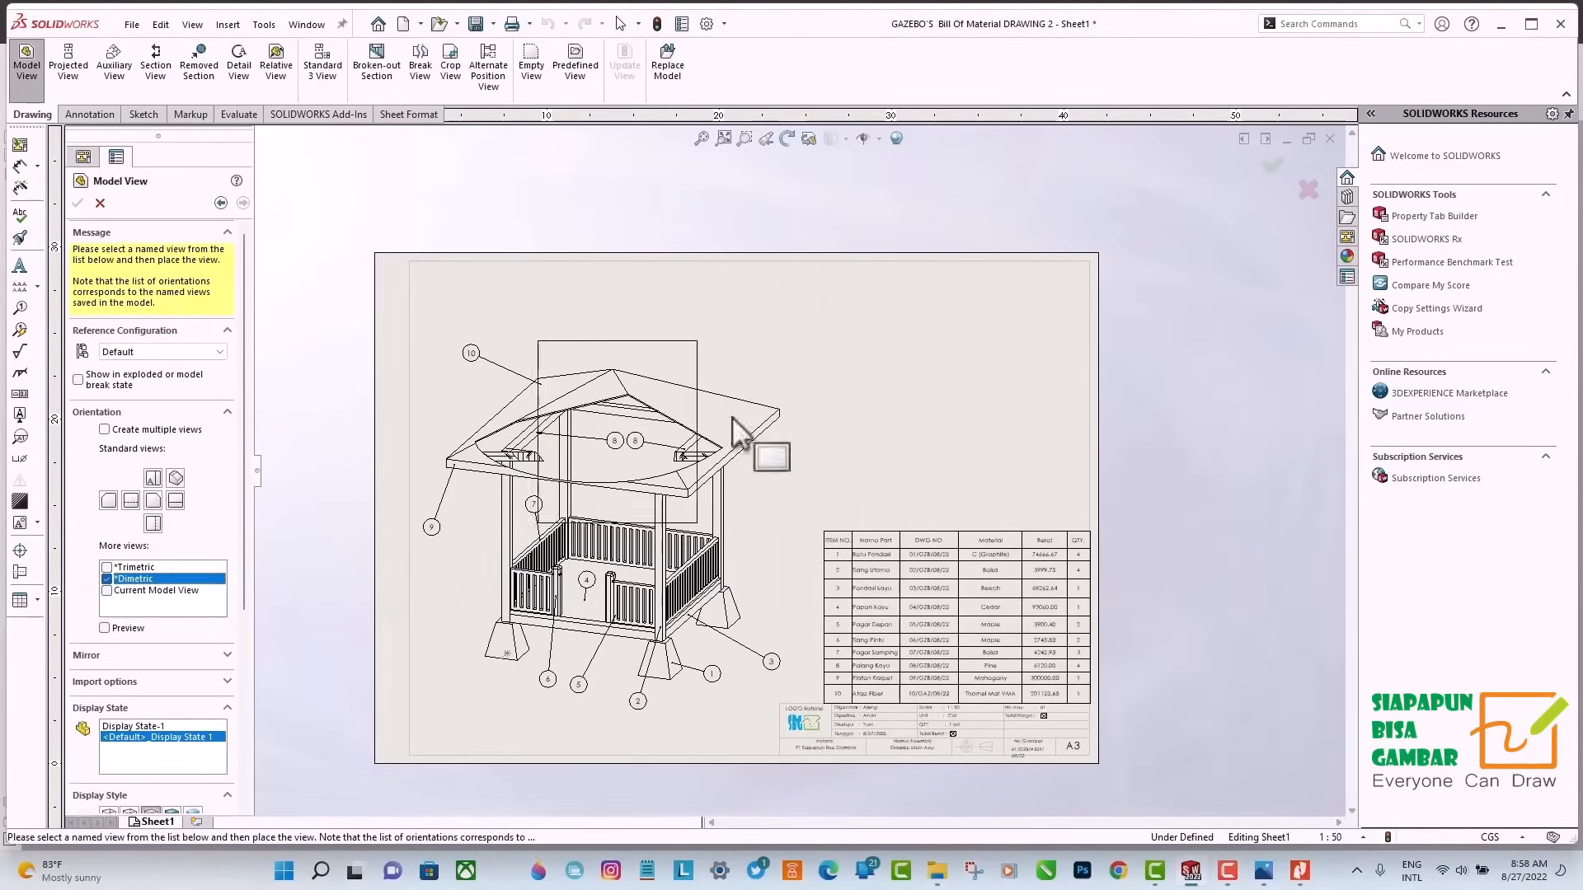
left_click(942, 371)
left_click(192, 680)
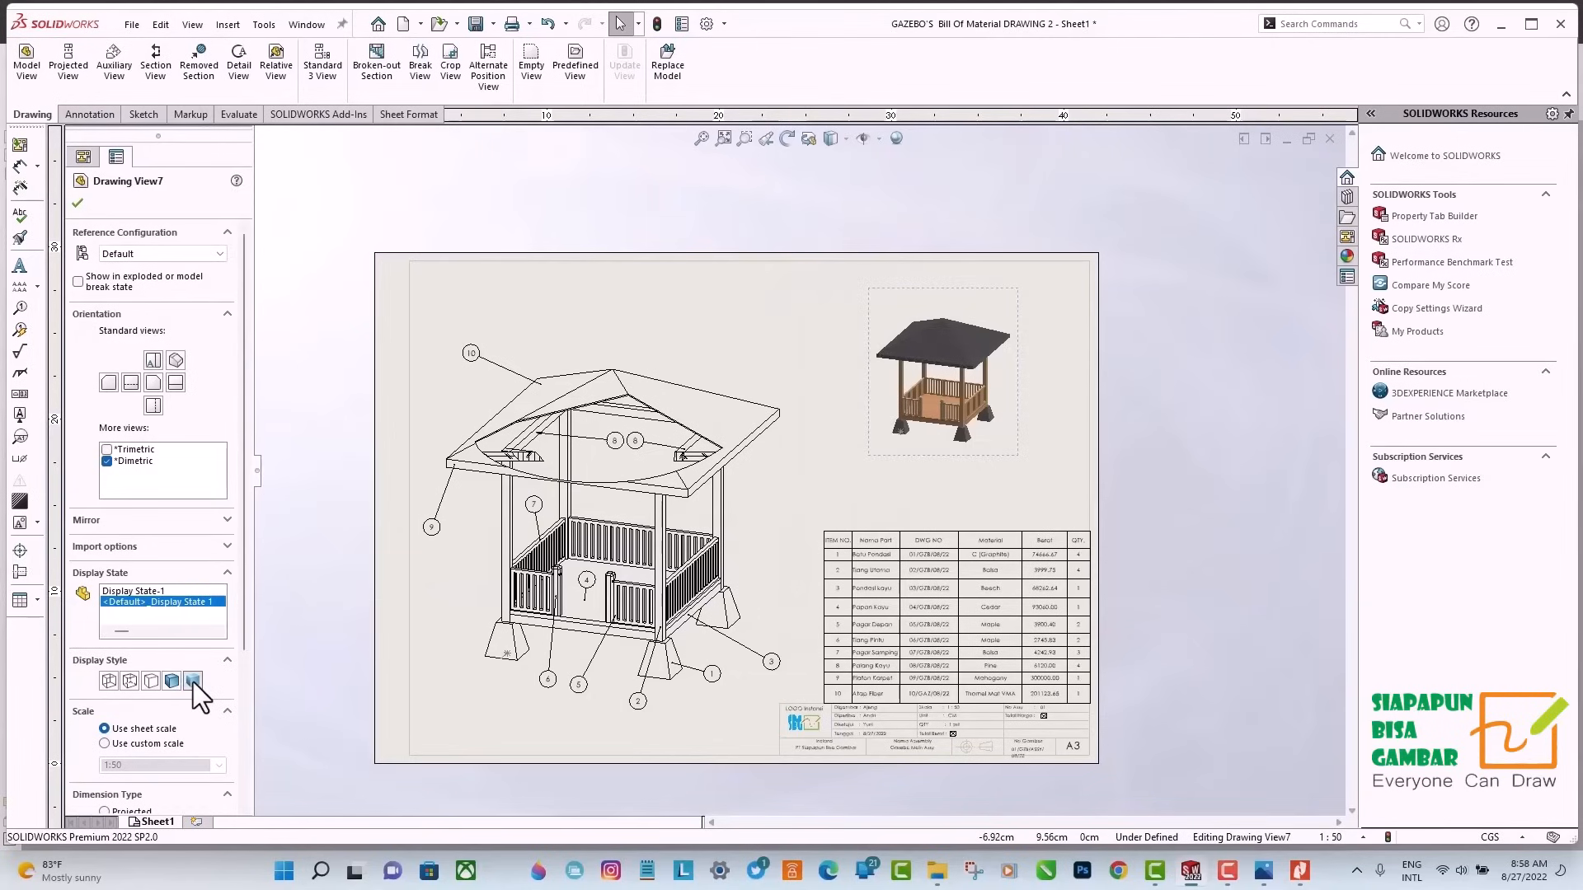
left_click(77, 202)
Preview the drawing sheet and print the current sheet with Microsoft Print to PDF.
left_click(132, 24)
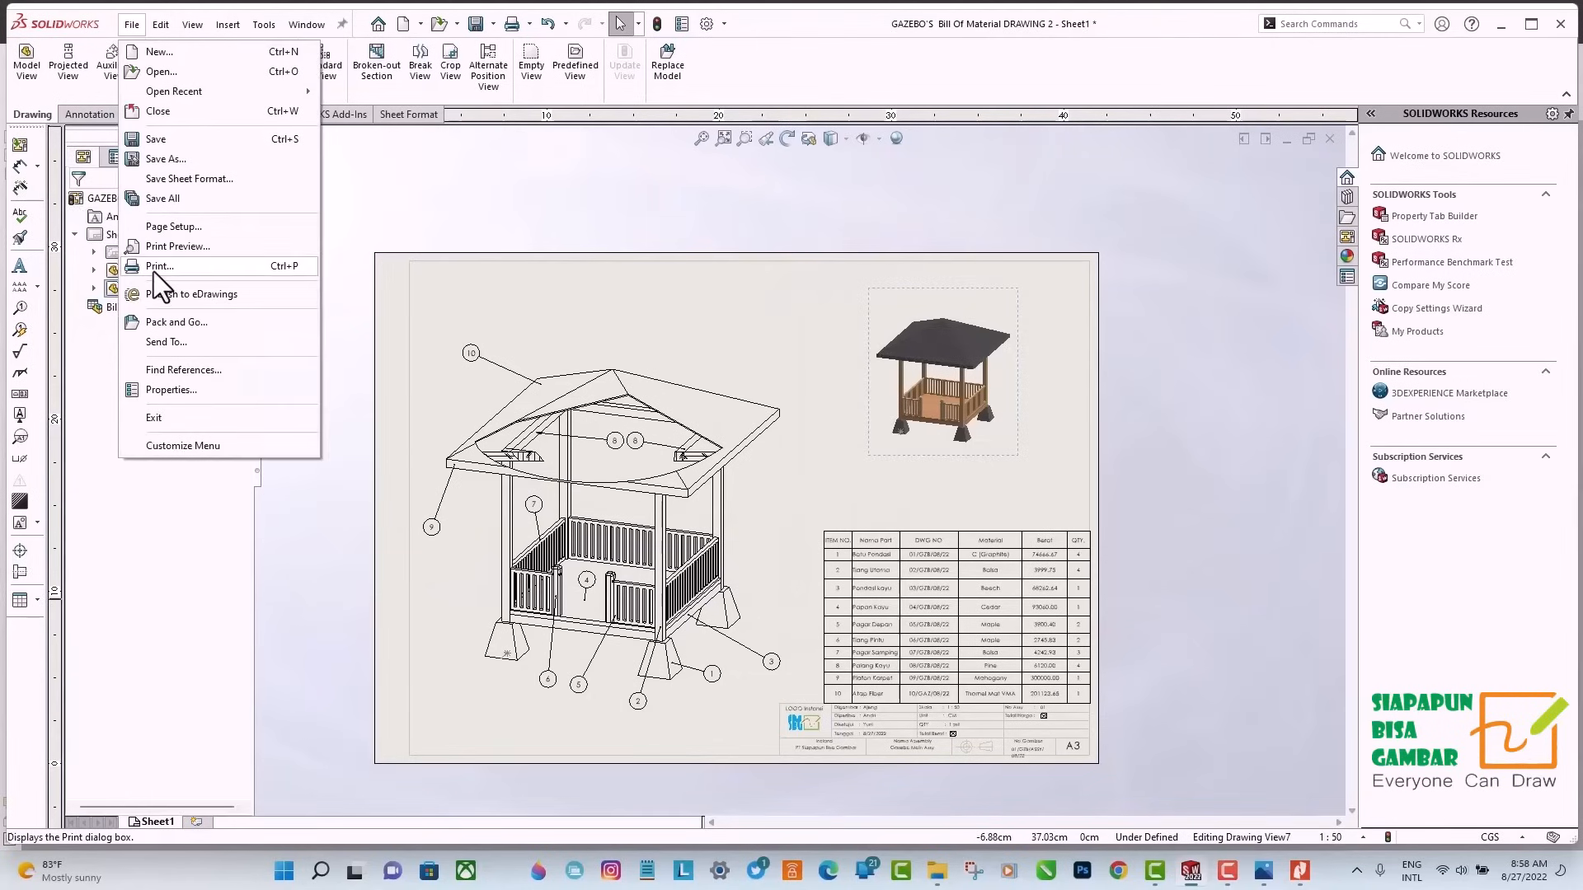
left_click(175, 247)
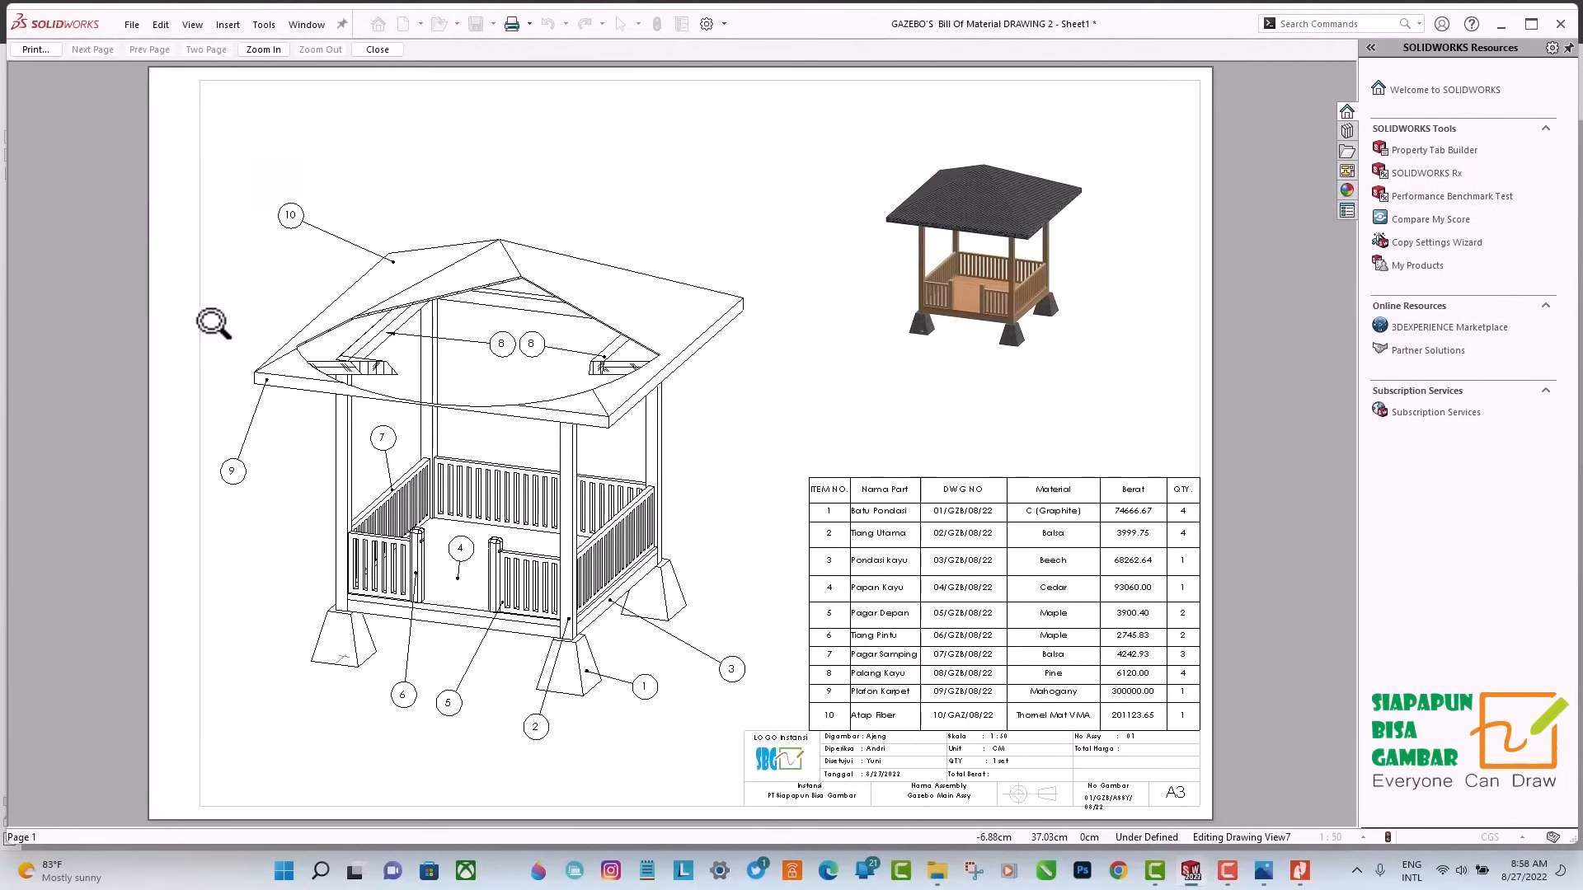
left_click(35, 49)
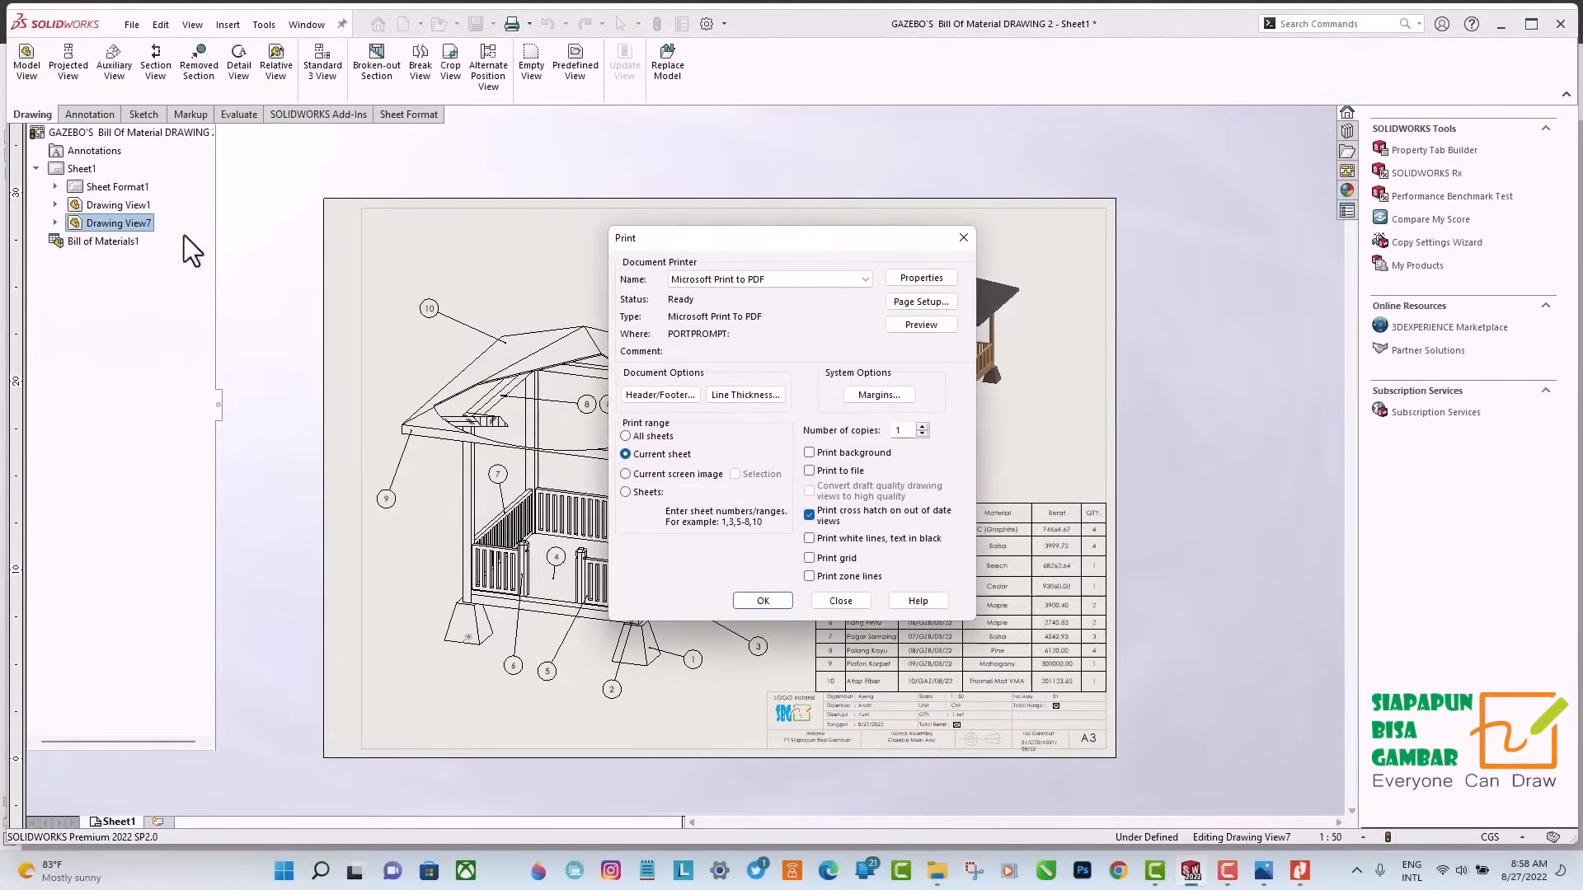
left_click(762, 602)
Save the PDF as "Gazebo bill of material" in the pdf folder, and open the saved file from File Explorer.
type("G")
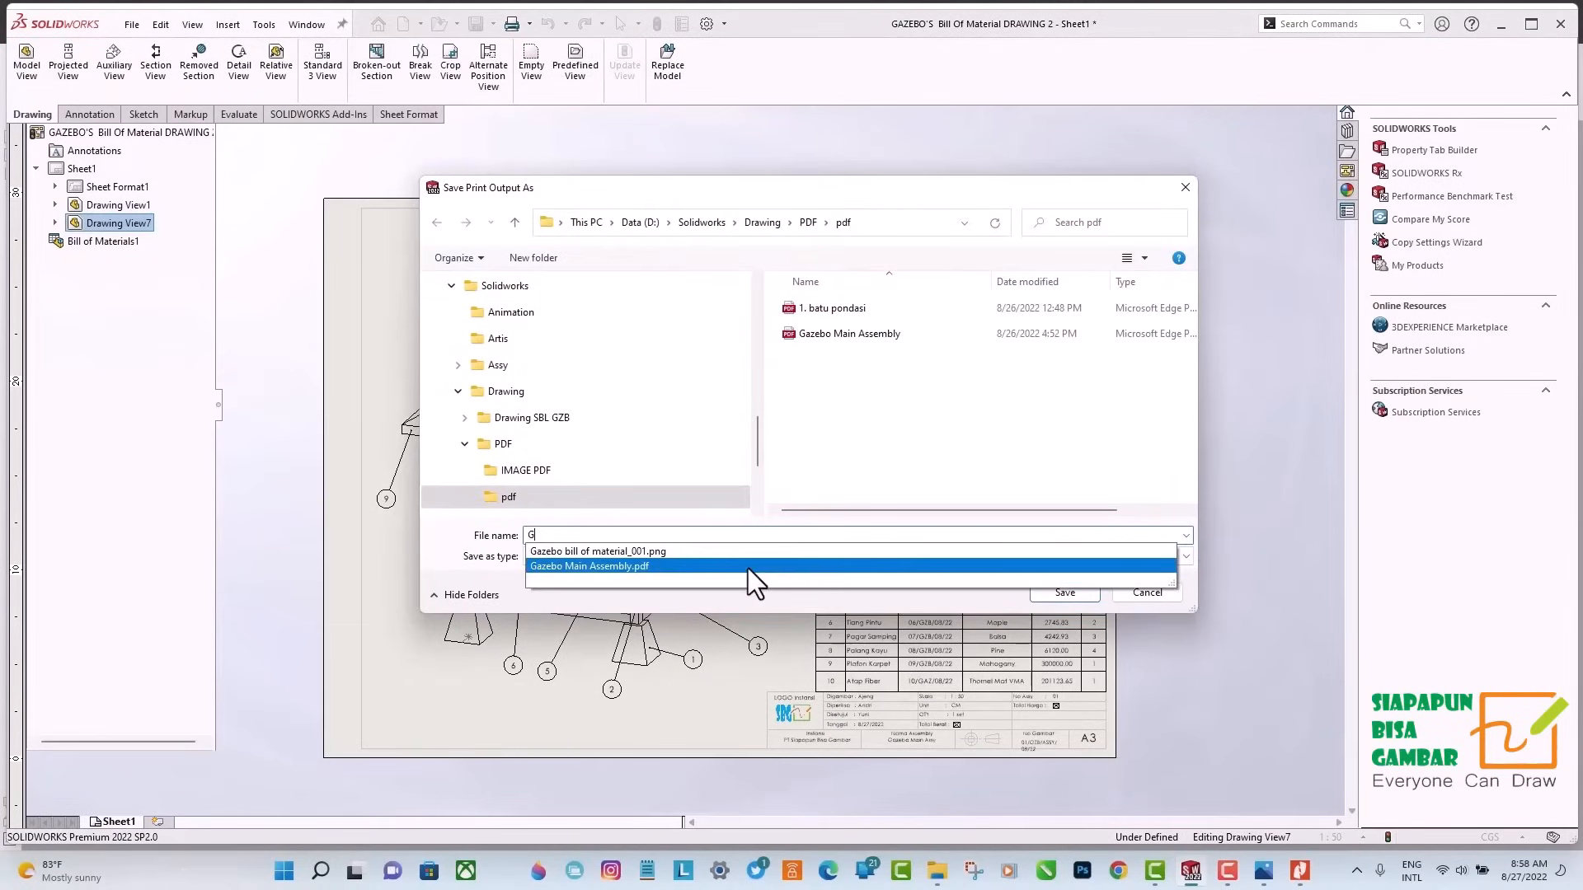
left_click(634, 551)
left_click_drag(665, 535, 627, 535)
key("BackSpace")
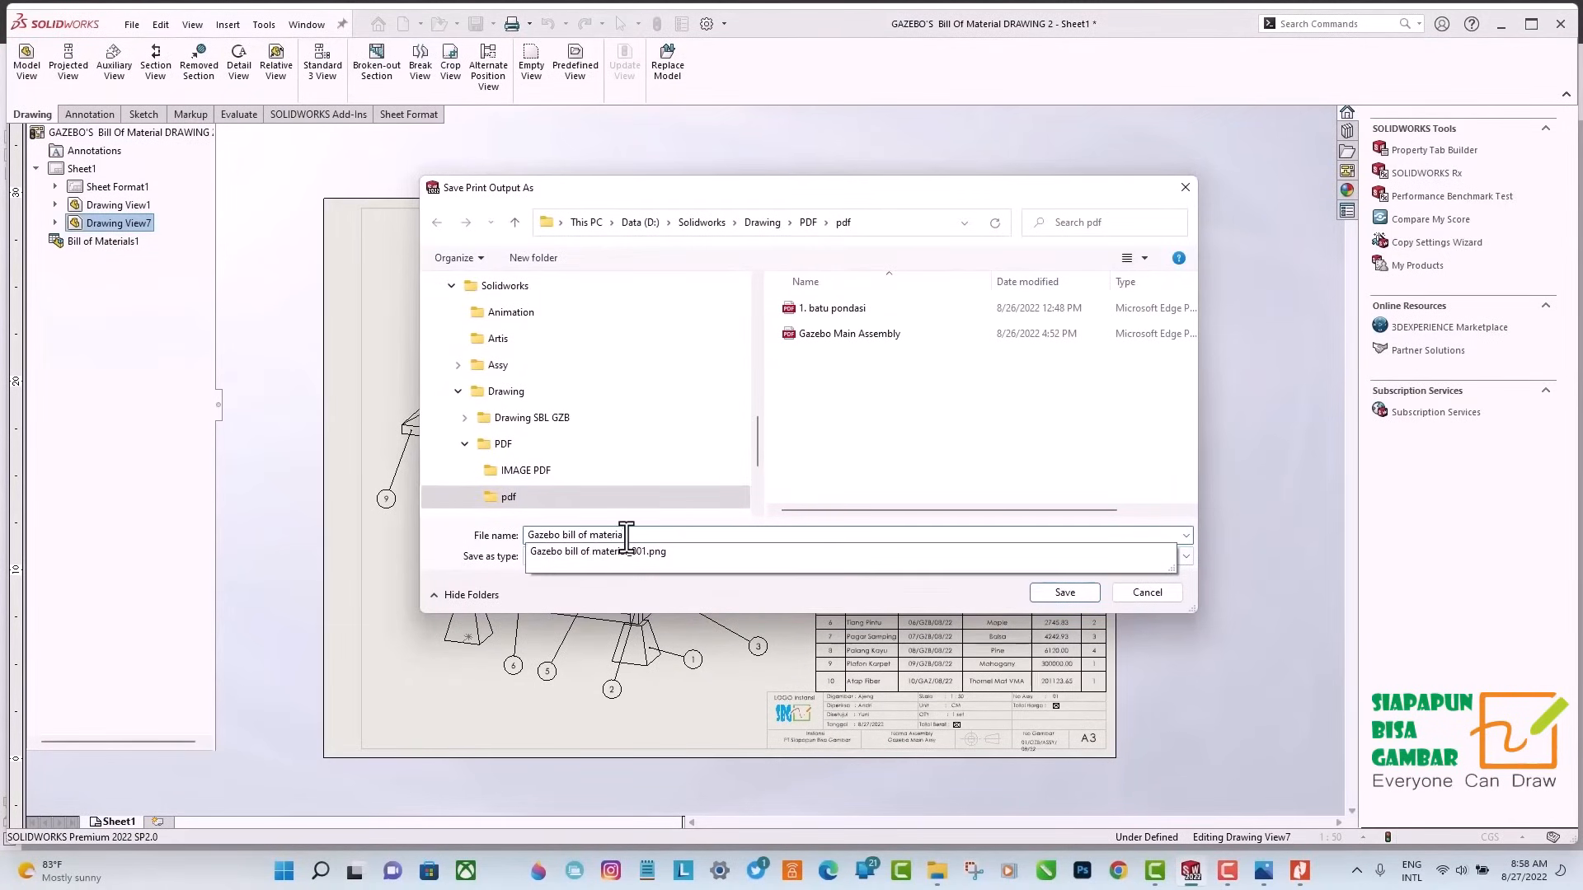
left_click(1065, 594)
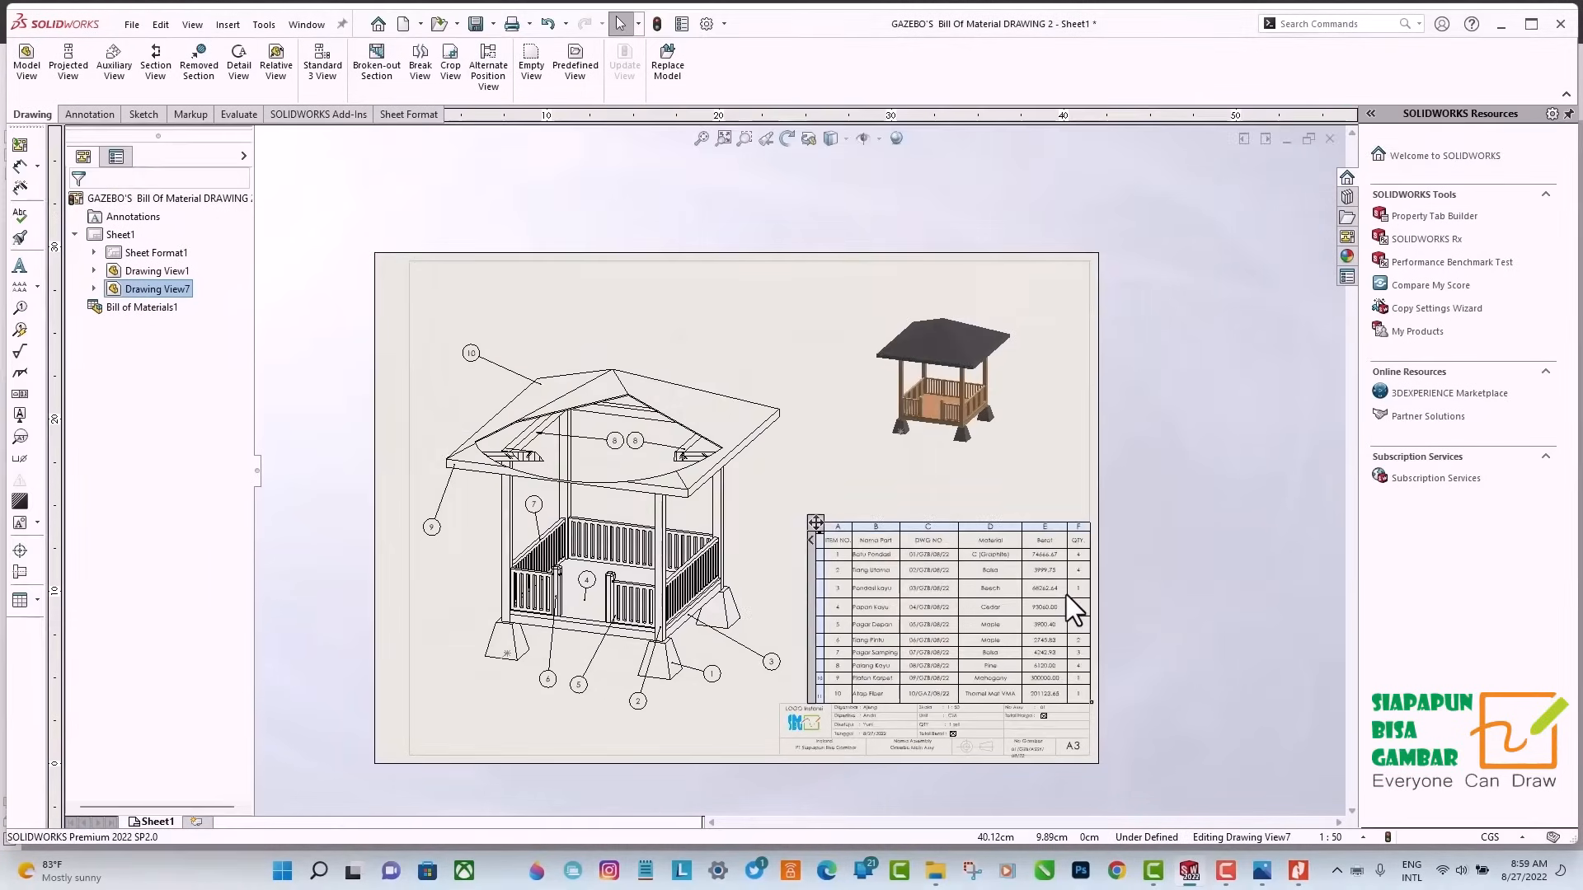
left_click(935, 871)
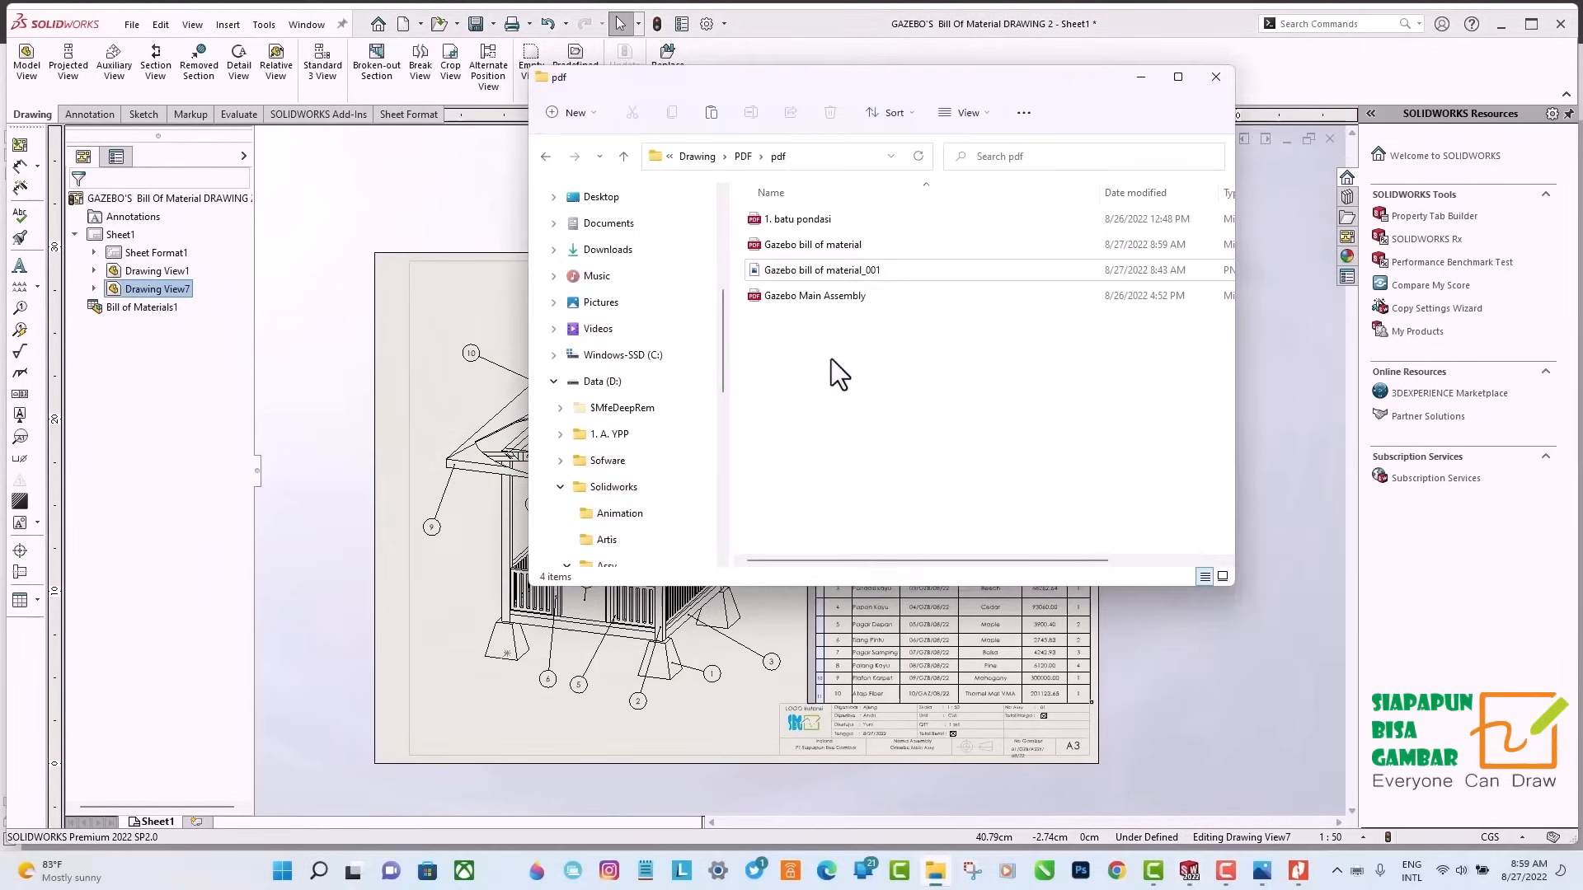
double_click(847, 245)
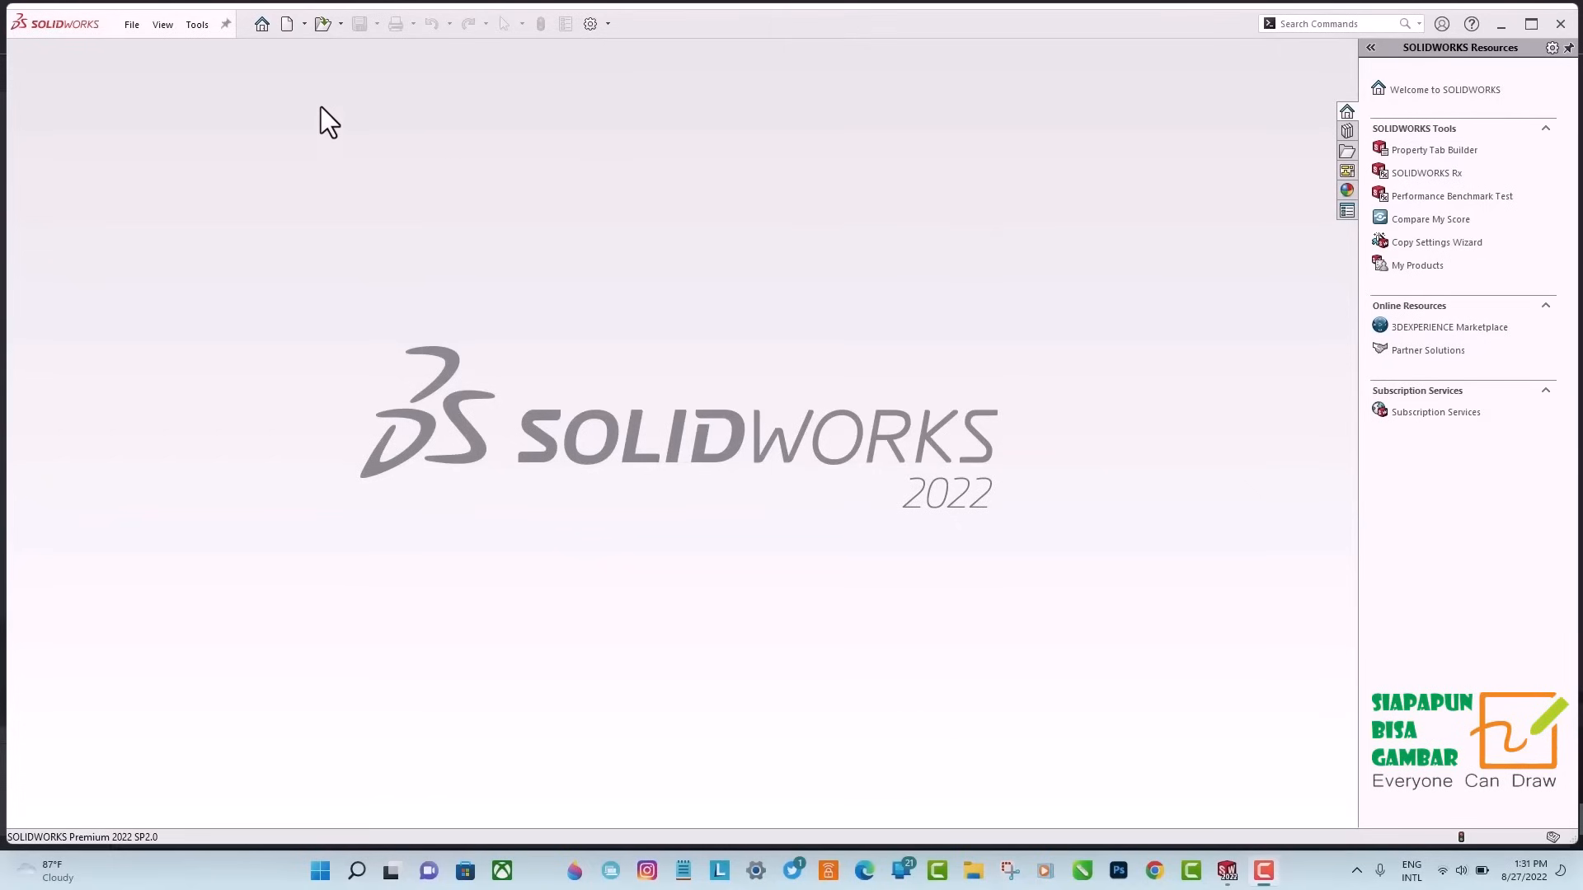
Open the GAZEBO Main Assembly file from the GAZEBO ASSY folder.
left_click(321, 25)
left_click(475, 136)
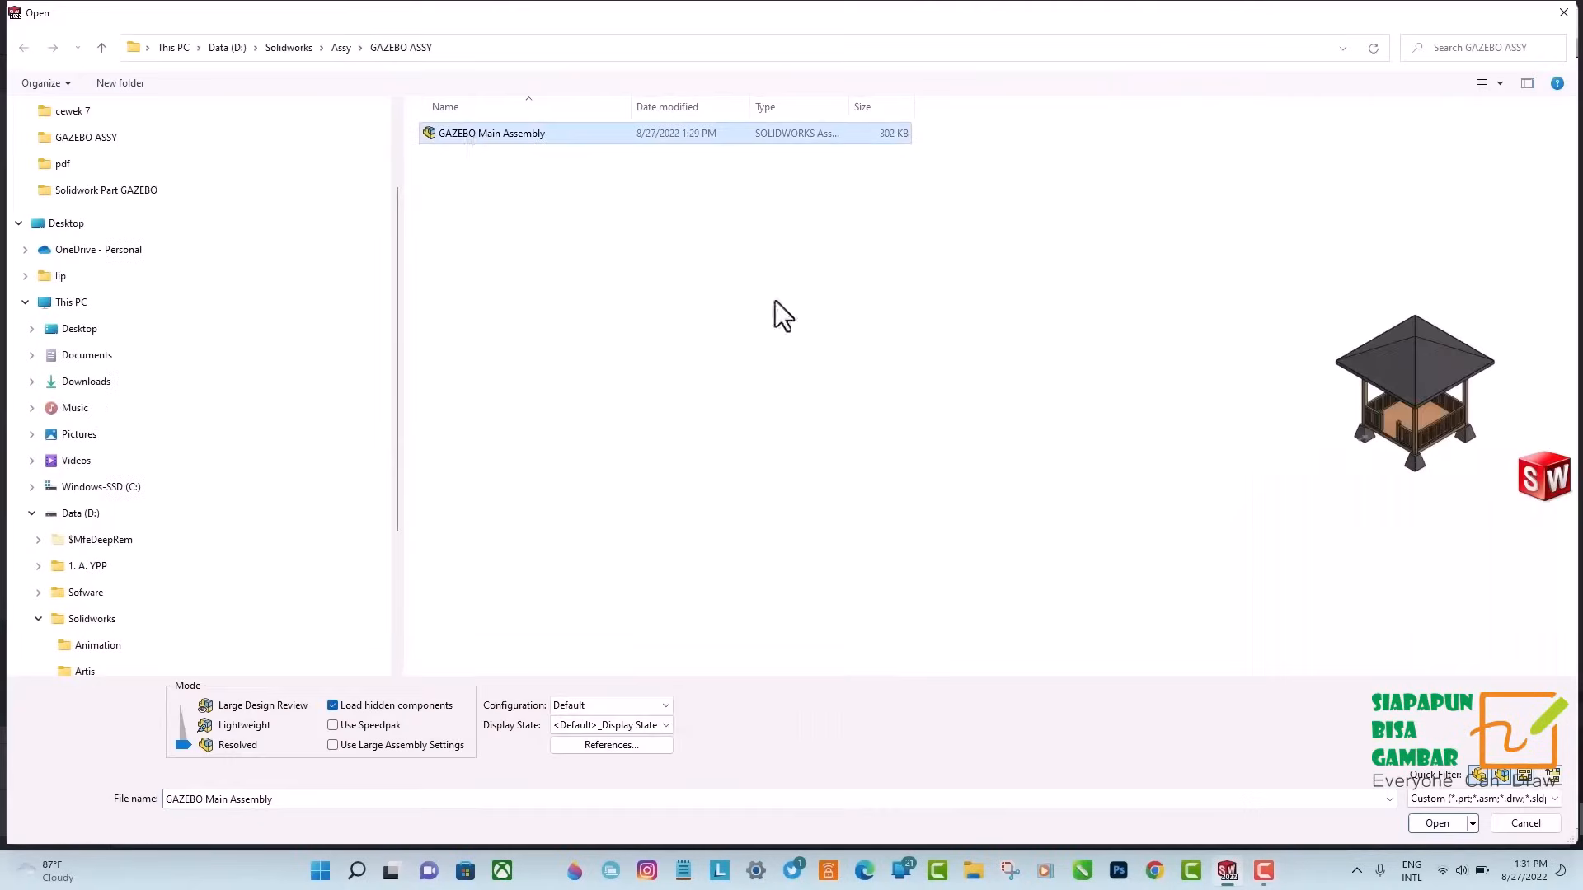
left_click(1439, 800)
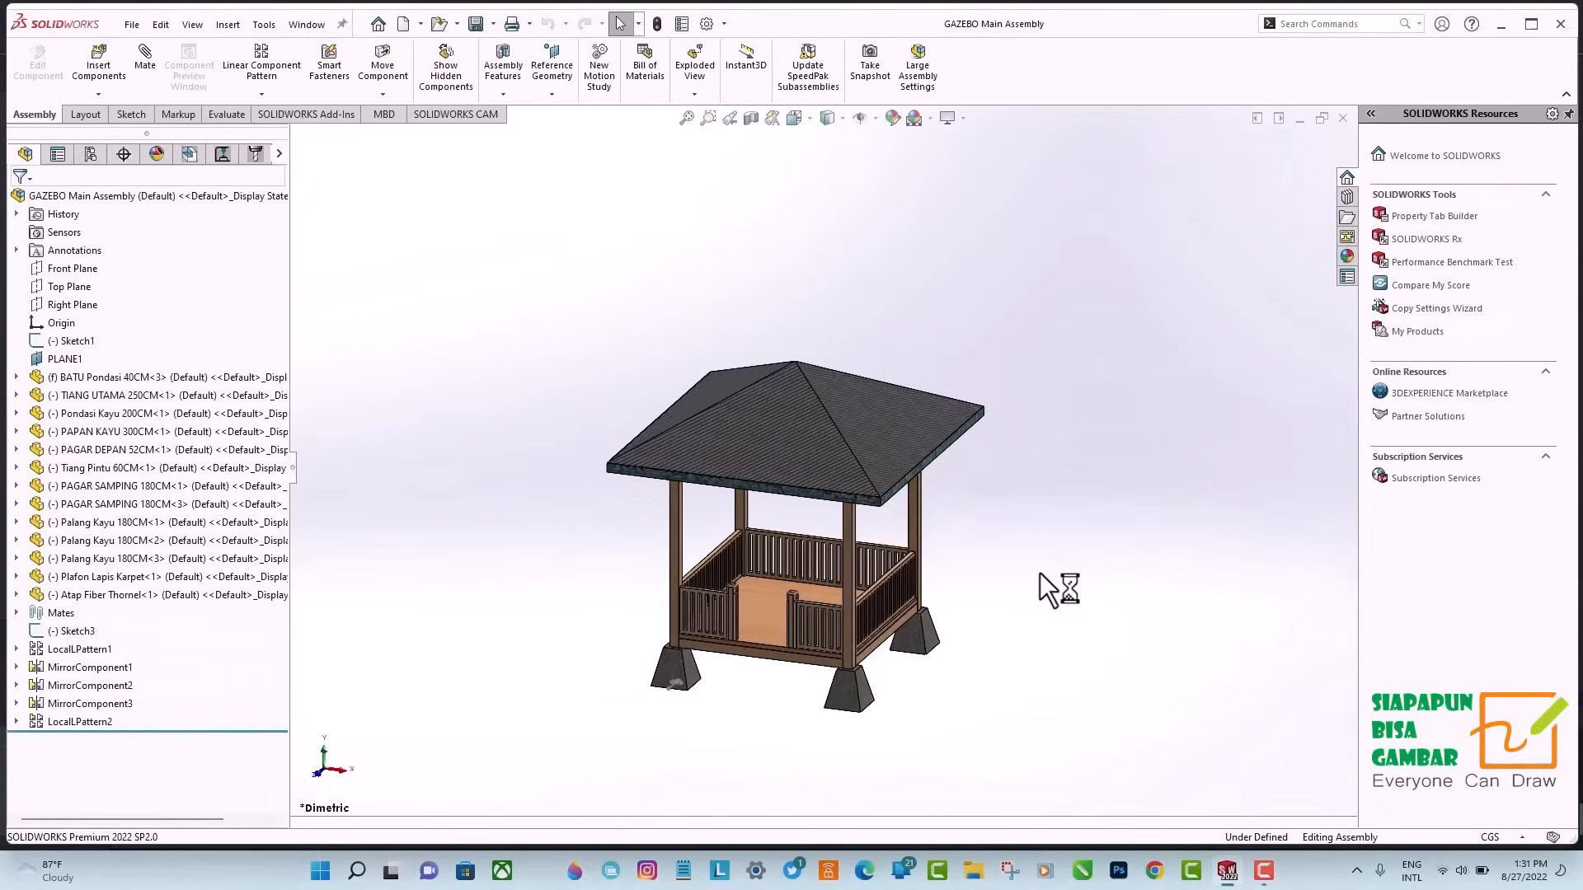
Start an exploded view and move the Atap Fiber Thornel roof about 1388 cm upward along Y as the first explode step.
scroll(790, 540, "up", 6)
key("ctrl+Down")
key("ctrl+Down")
key("ctrl+Down")
key("ctrl+Right")
key("ctrl+Right")
key("ctrl+Right")
key("ctrl+Right")
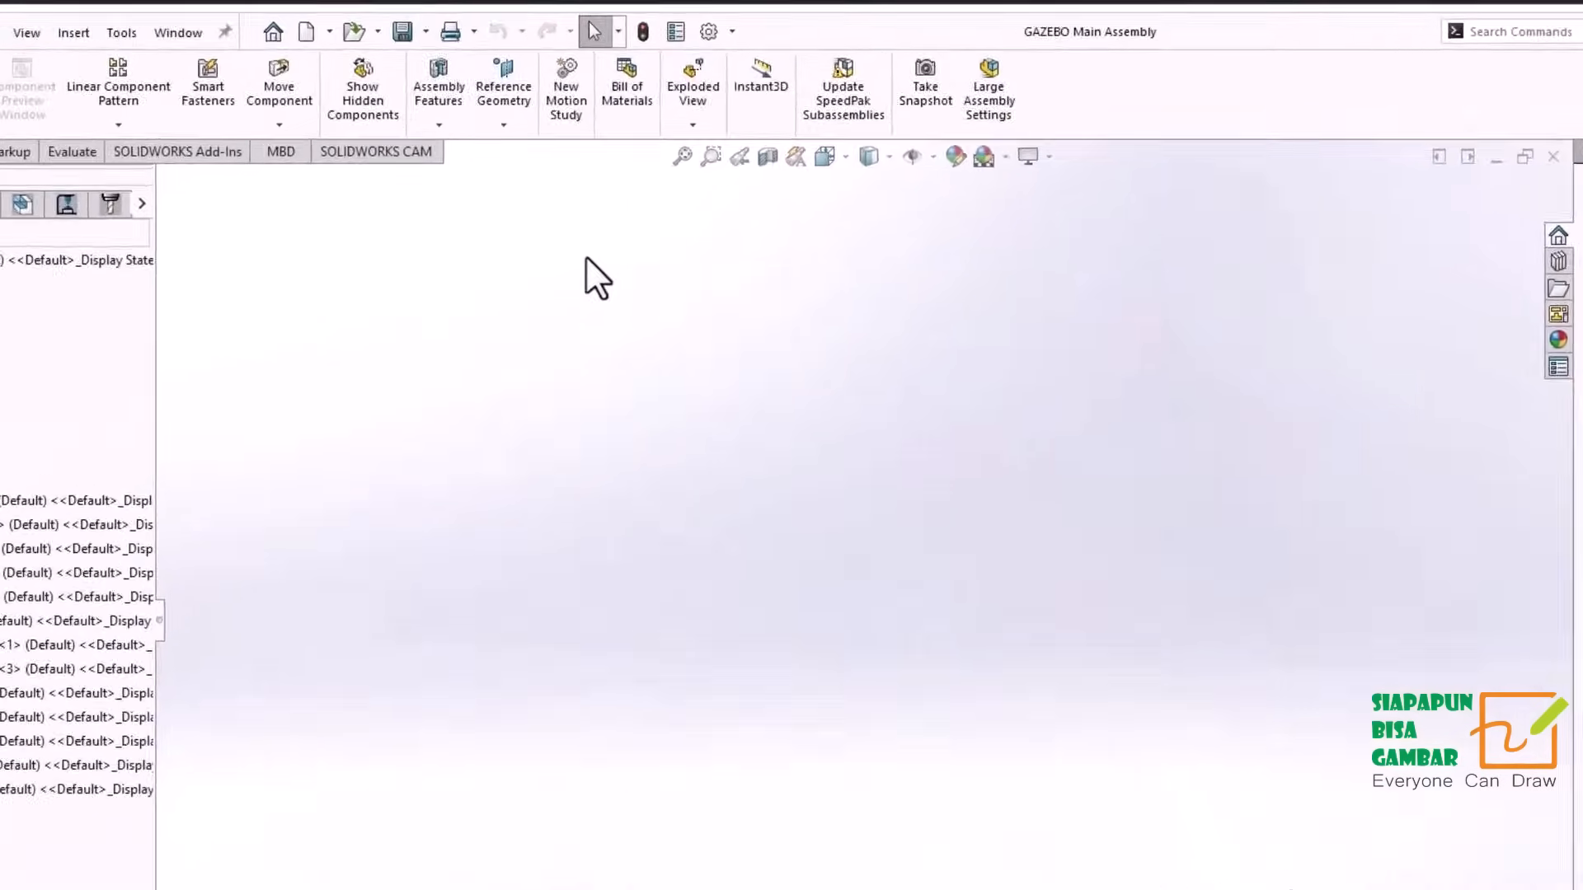
left_click(694, 93)
left_click(732, 213)
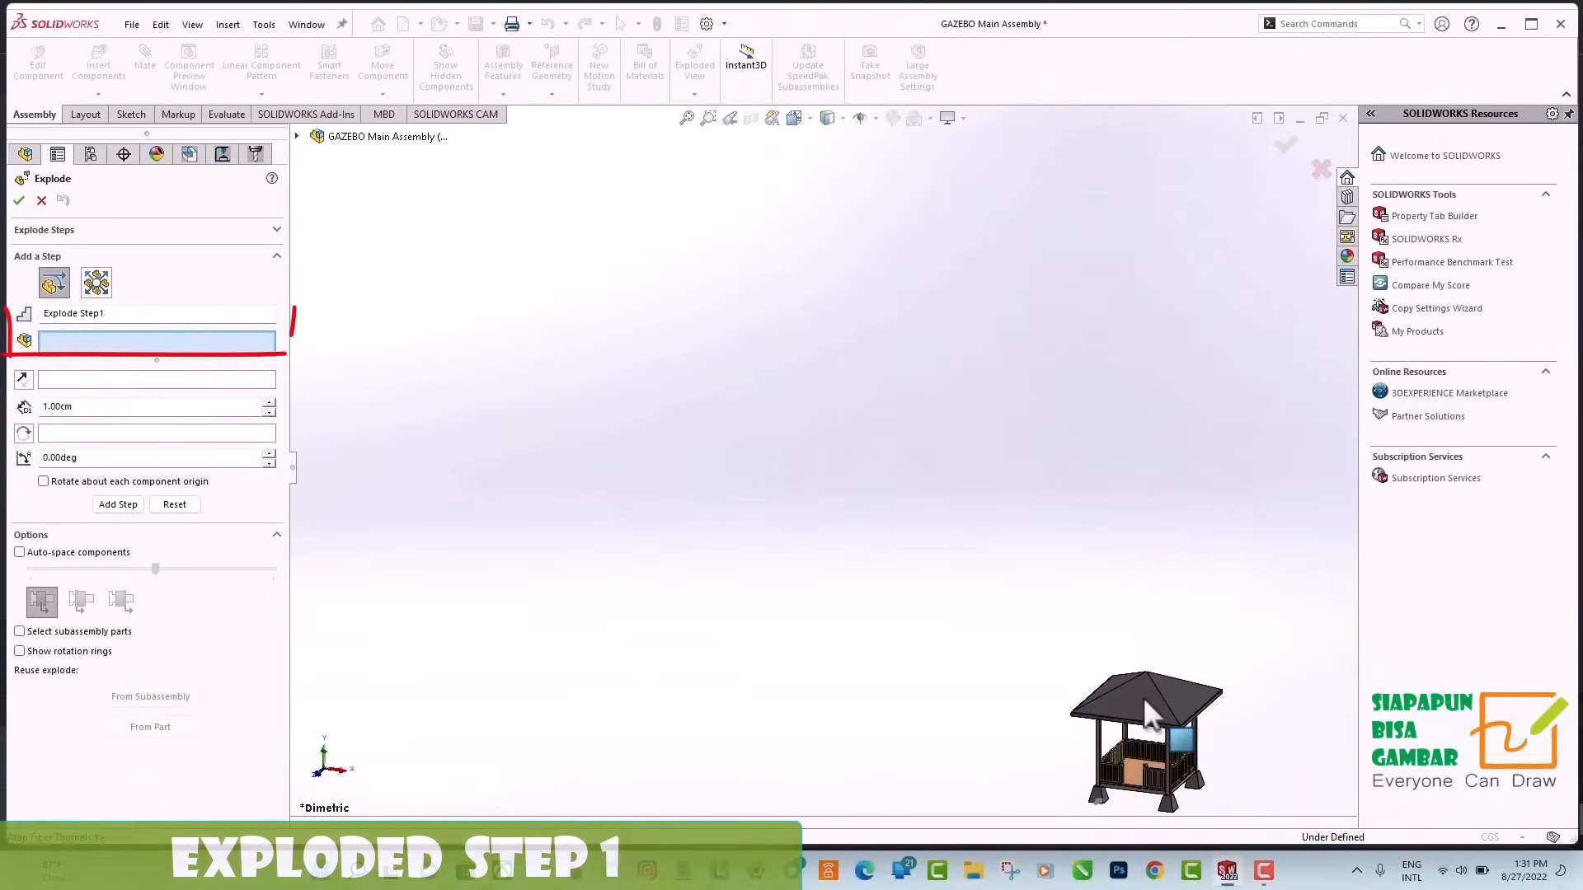
left_click(1144, 700)
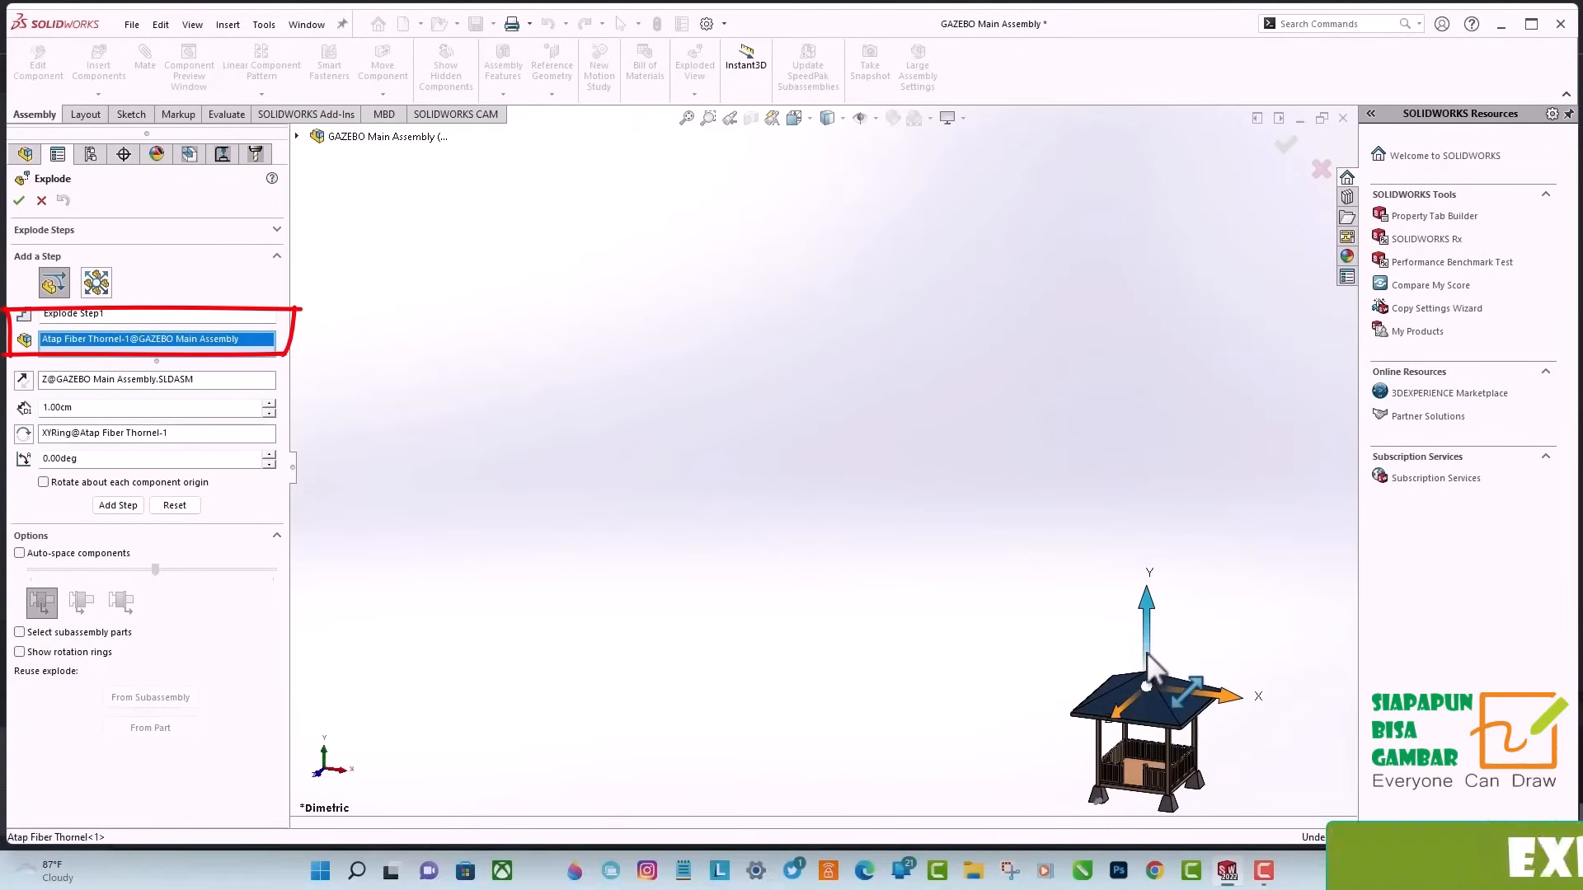
left_click_drag(1151, 667, 1155, 151)
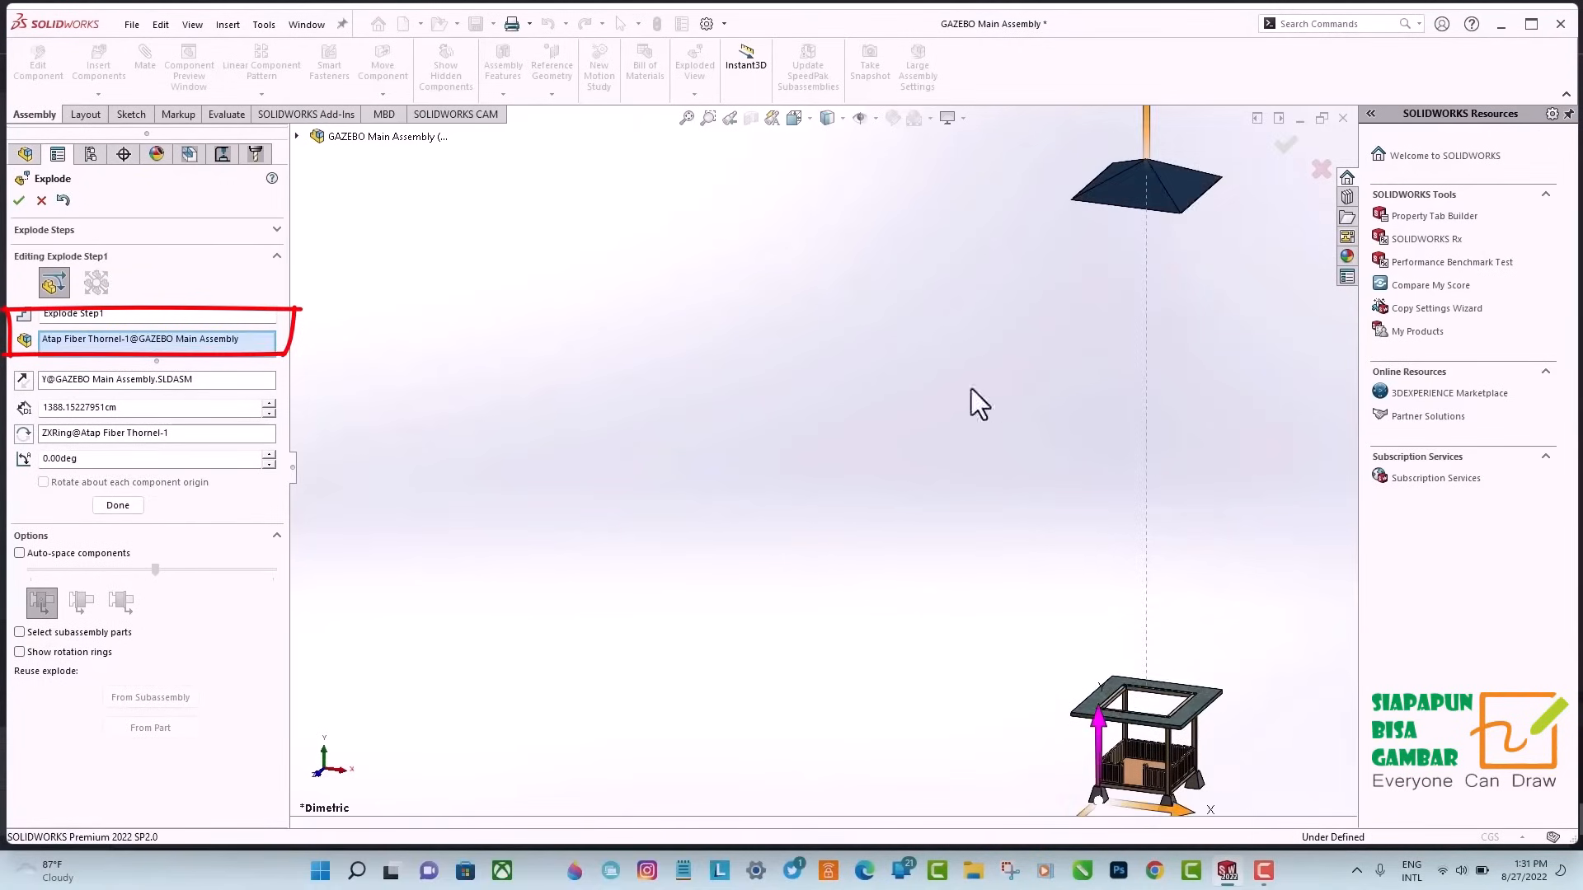
left_click(130, 506)
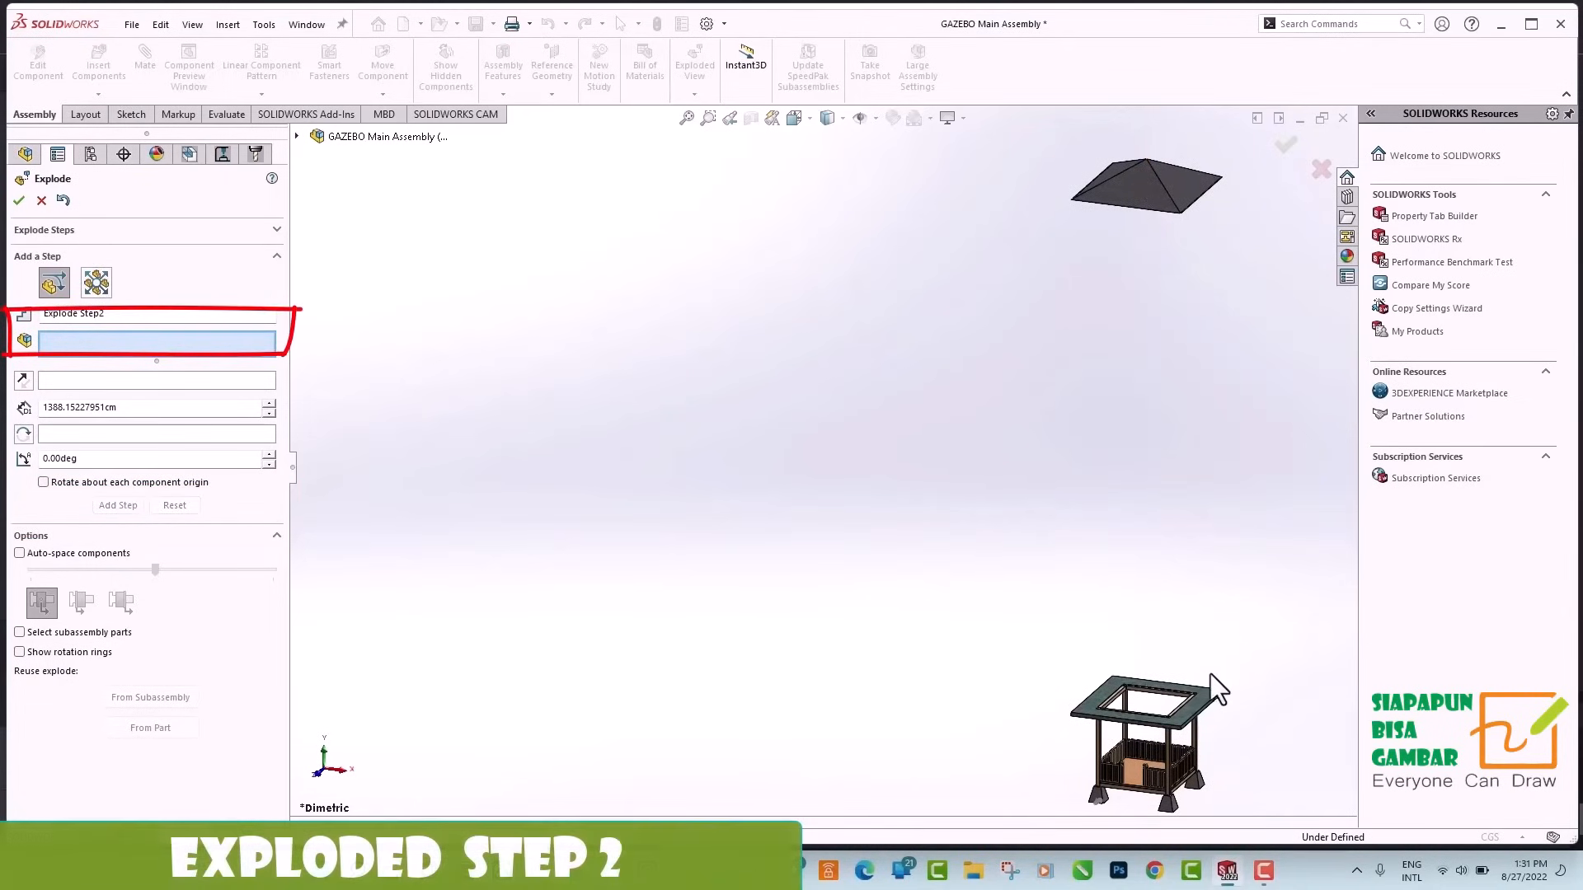
Explode the Plafon Lapis Karpet roof edge upward below the roof, and the Palang Kayu beam frame about 777 cm upward.
left_click(1211, 716)
left_click_drag(1152, 664, 1150, 262)
left_click(118, 505)
left_click(1127, 672)
left_click_drag(1128, 672, 1130, 394)
Explode the four TIANG UTAMA main posts sideways along X clear of the gazebo, and raise them along Y.
left_click_drag(1069, 676, 1067, 673)
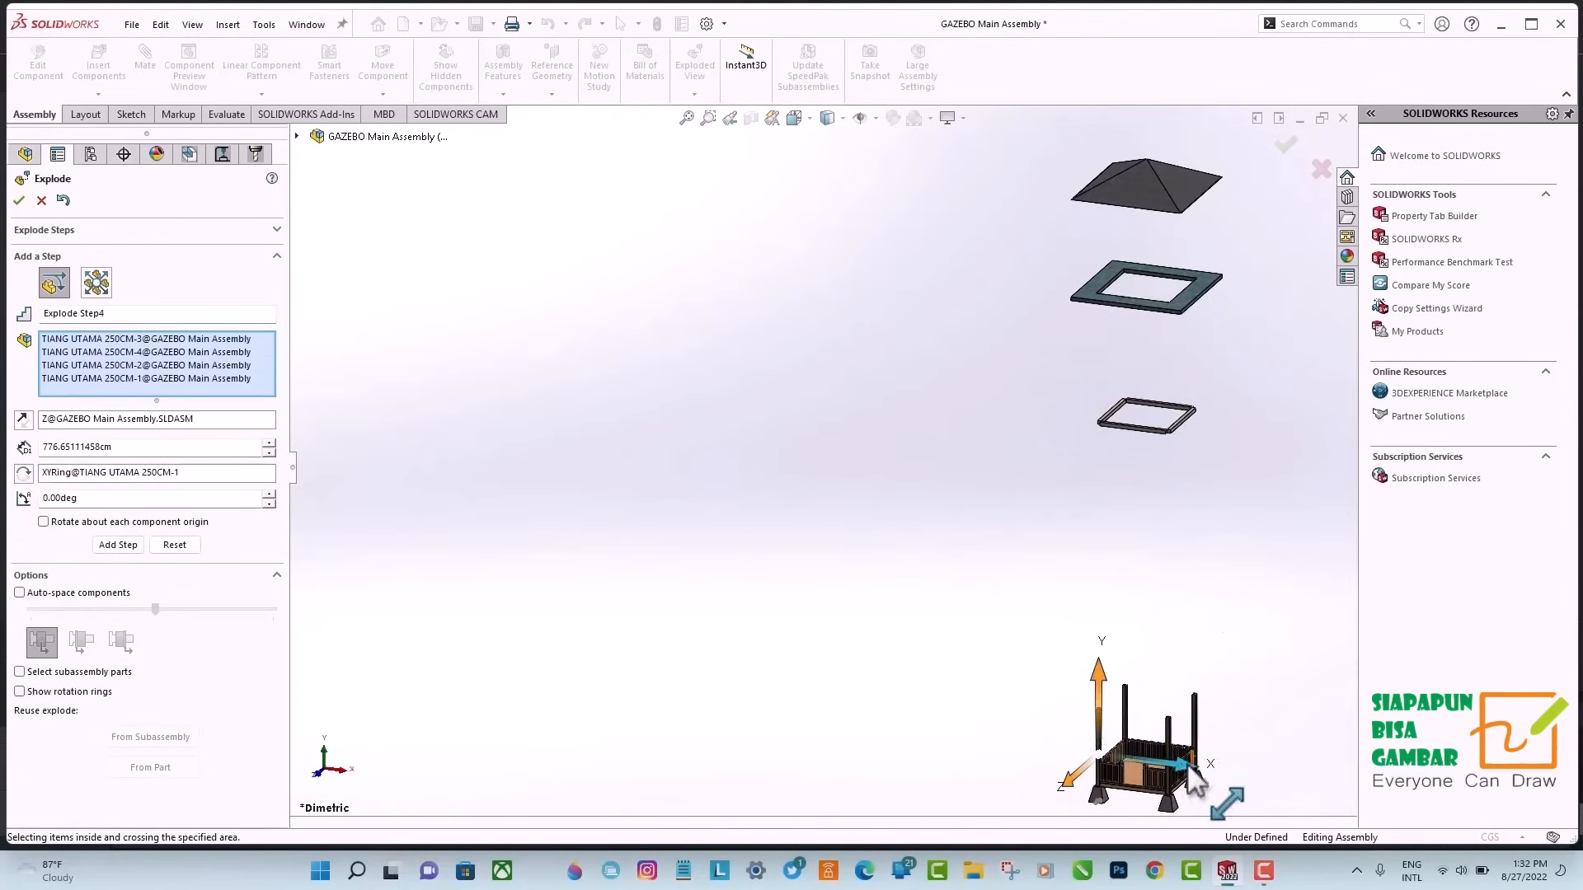
left_click_drag(1181, 764, 915, 732)
left_click(118, 505)
left_click_drag(881, 637, 844, 666)
left_click(210, 340)
left_click_drag(966, 641, 807, 790)
left_click_drag(833, 663, 830, 375)
left_click(115, 545)
Explode the three PAGAR SAMPING side fences upward along Y to sit below the beam frame.
left_click(1158, 750)
left_click(1183, 774)
left_click(1112, 760)
left_click_drag(1110, 722, 1090, 503)
left_click(116, 533)
Explode the two PAGAR DEPAN front fences about 704 cm sideways along X, and raise them above the main posts.
left_click(1156, 779)
left_click(1109, 773)
left_click(118, 519)
left_click_drag(1195, 788, 866, 169)
left_click(852, 739)
left_click(899, 746)
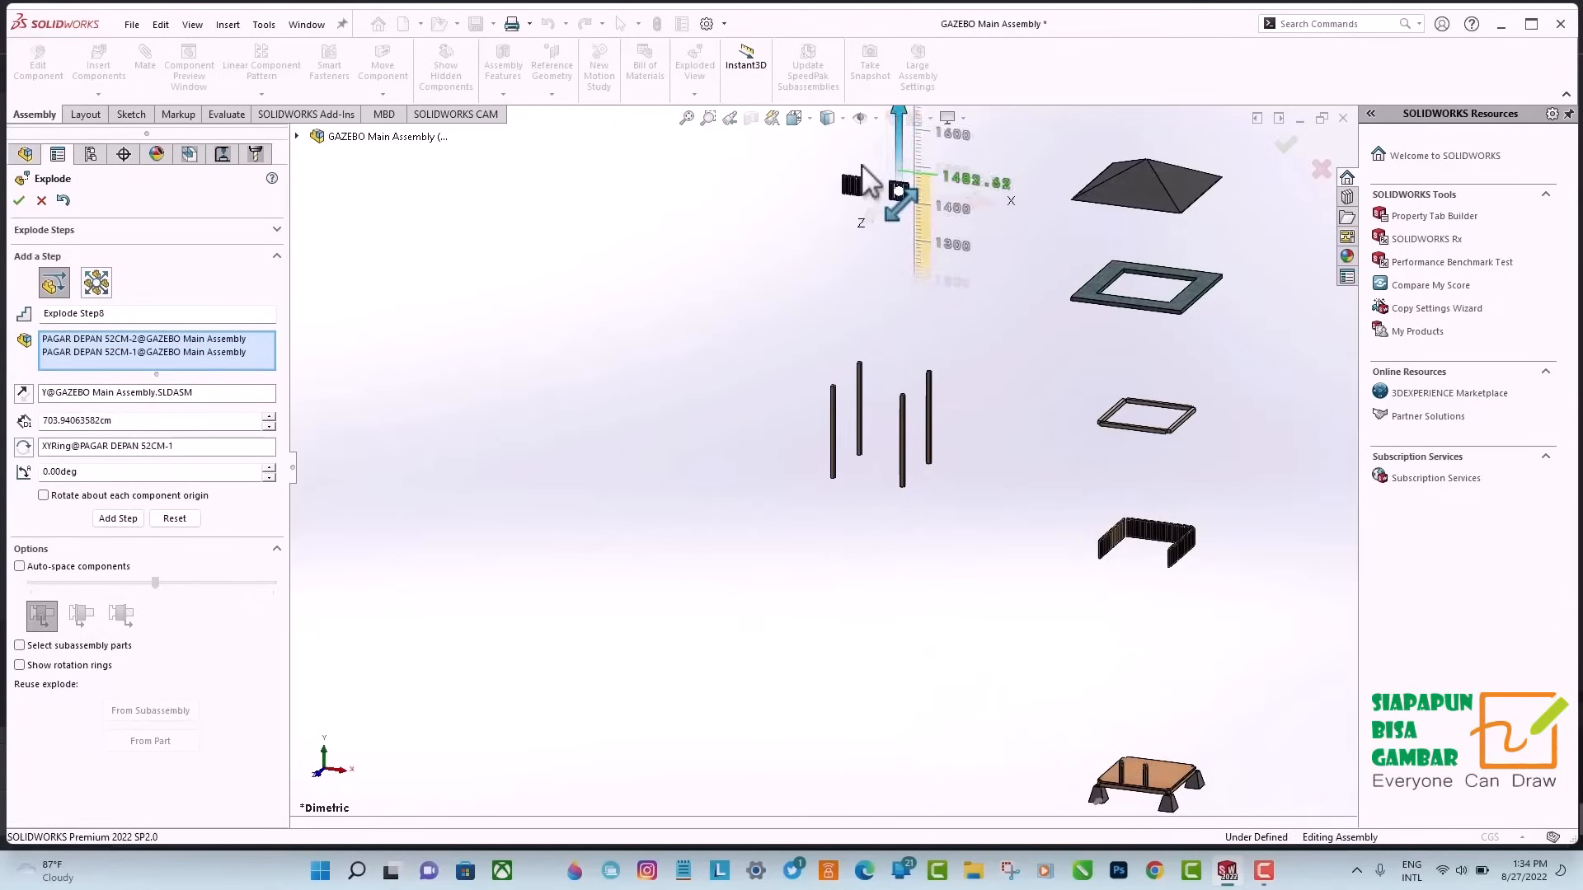
left_click(116, 518)
Explode the PAPAN KAYU floor sideways along X, and raise it between the front fences and the main posts.
left_click(1165, 780)
left_click_drag(1175, 810, 905, 775)
left_click(119, 505)
left_click(882, 740)
left_click_drag(876, 693, 879, 240)
left_click(121, 505)
Explode the Pondasi Kayu base frame sideways along X, and raise it to sit just below the main posts.
left_click(1190, 764)
left_click_drag(1215, 786, 945, 749)
left_click(118, 505)
left_click(896, 752)
left_click_drag(879, 678, 879, 489)
left_click(117, 504)
Explode the four BATU Pondasi foundation stones sideways along X below the base frame, and raise them slightly along Y.
left_click(1099, 797)
left_click(1126, 775)
left_click(1168, 804)
left_click(1194, 781)
left_click_drag(1252, 788, 986, 753)
left_click(122, 545)
left_click_drag(835, 690, 834, 645)
left_click(123, 545)
Explode the two Tiang Pintu gate posts about 145 cm upward along Y, and finish the exploded view.
left_click(1121, 773)
left_click(1145, 778)
left_click_drag(1144, 738, 1142, 689)
left_click(118, 518)
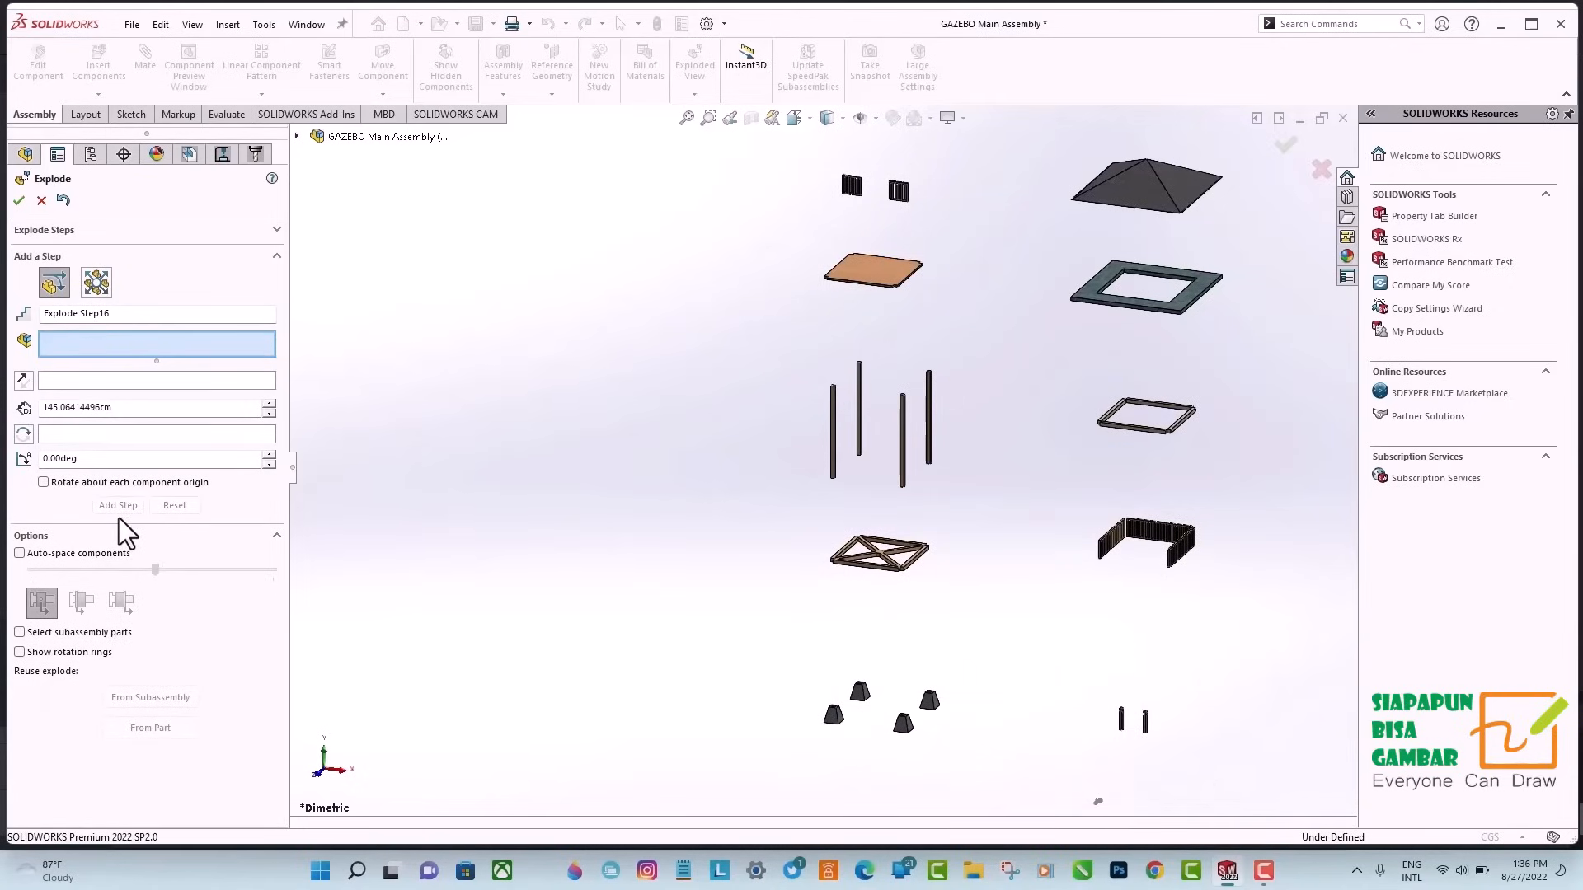
left_click(18, 202)
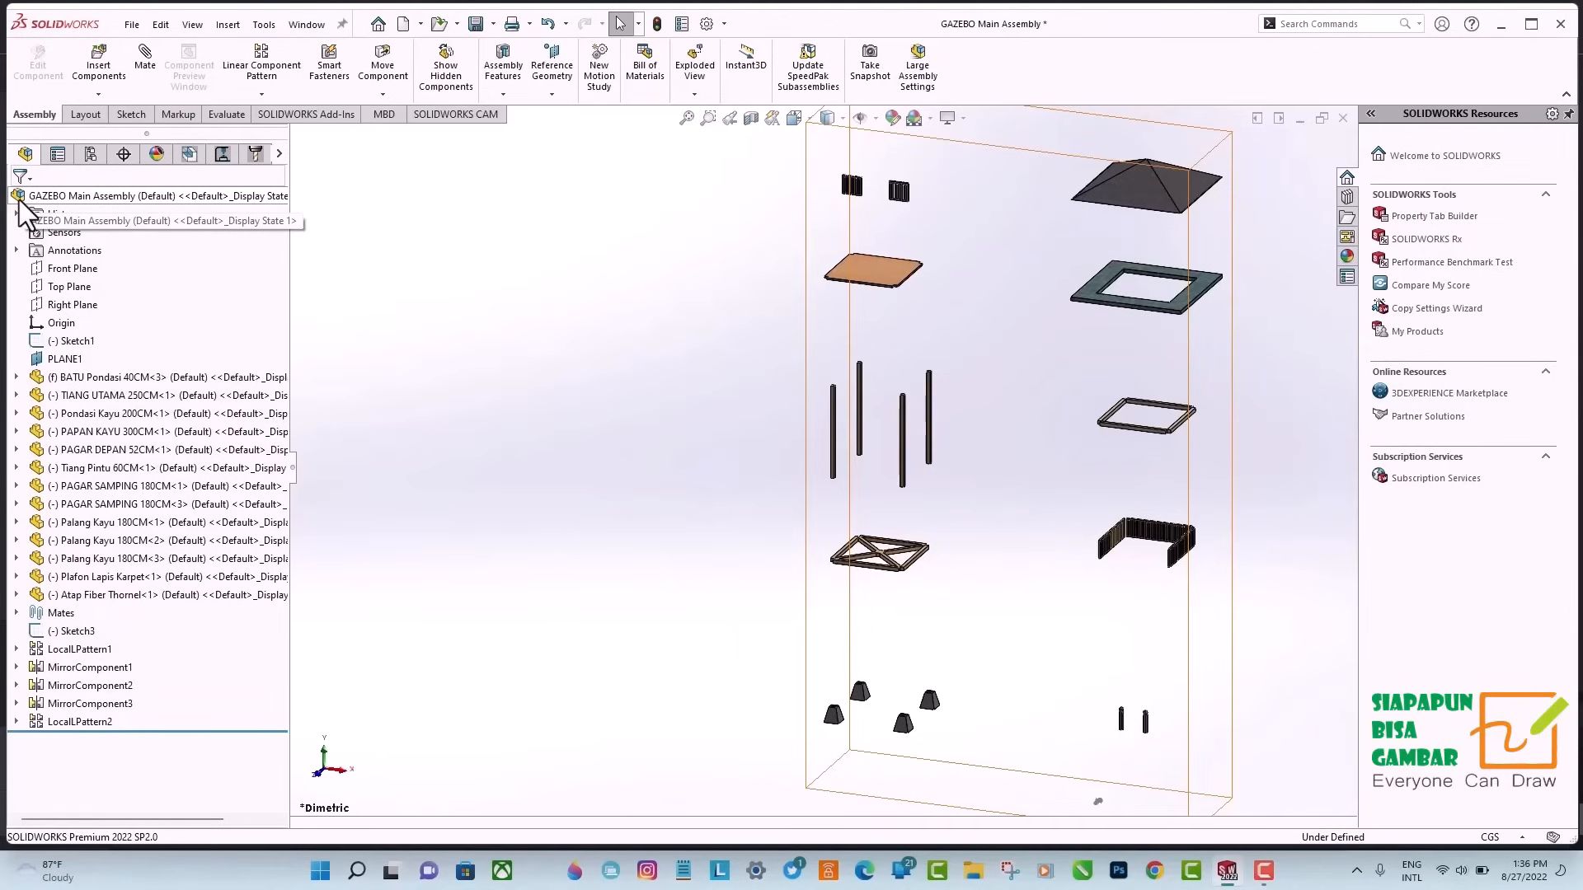
Create a drawing from the gazebo assembly using the Drawing template and the Drawing A3 - SBG Template sheet format.
left_click(132, 24)
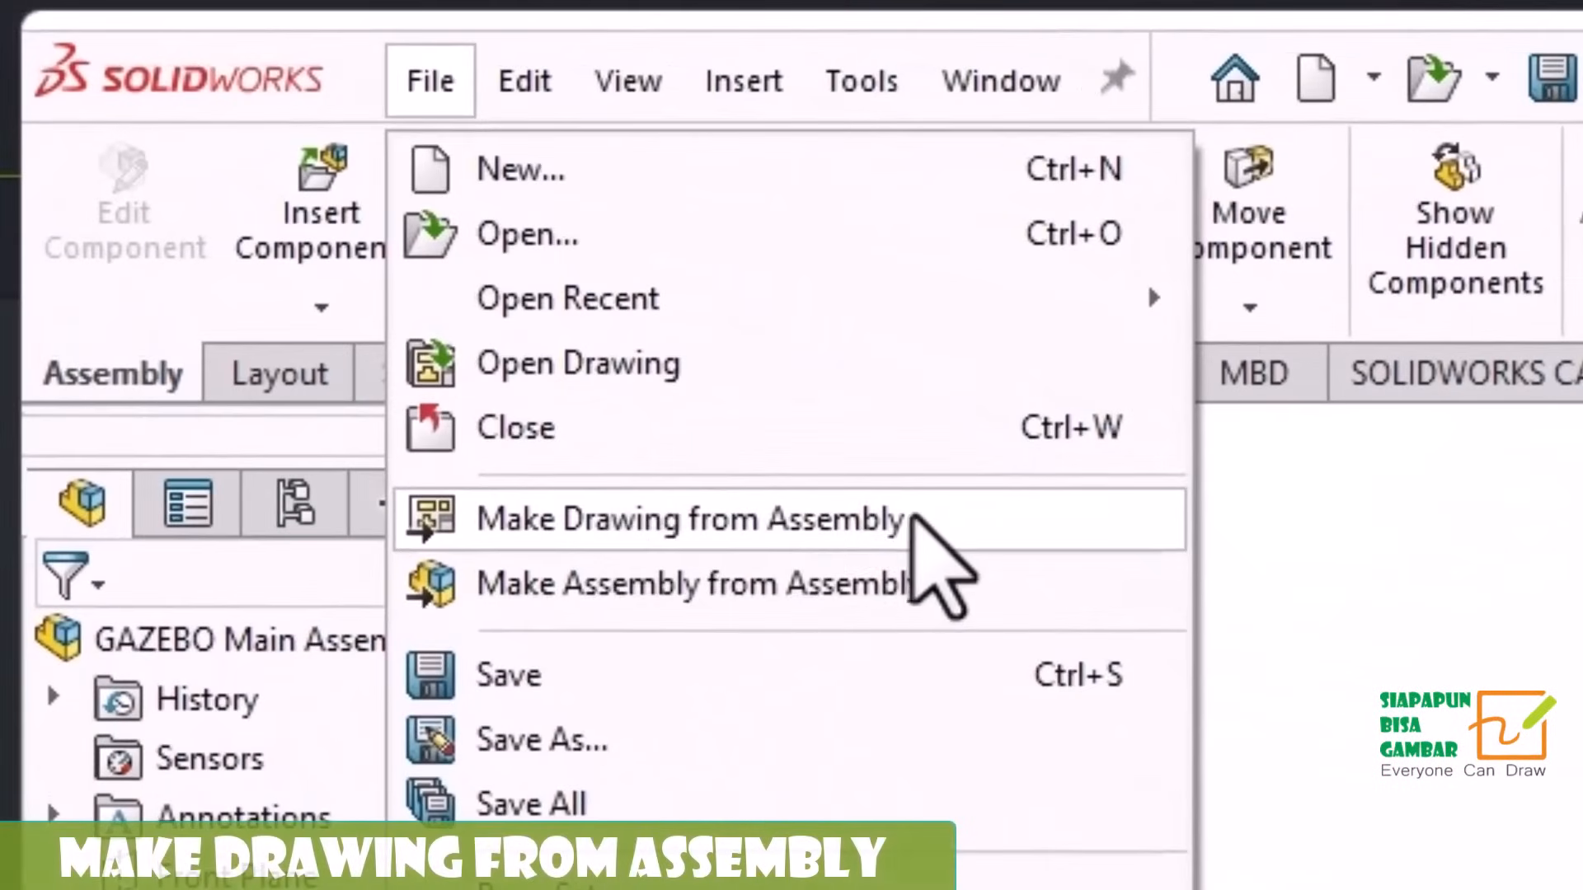
left_click(482, 277)
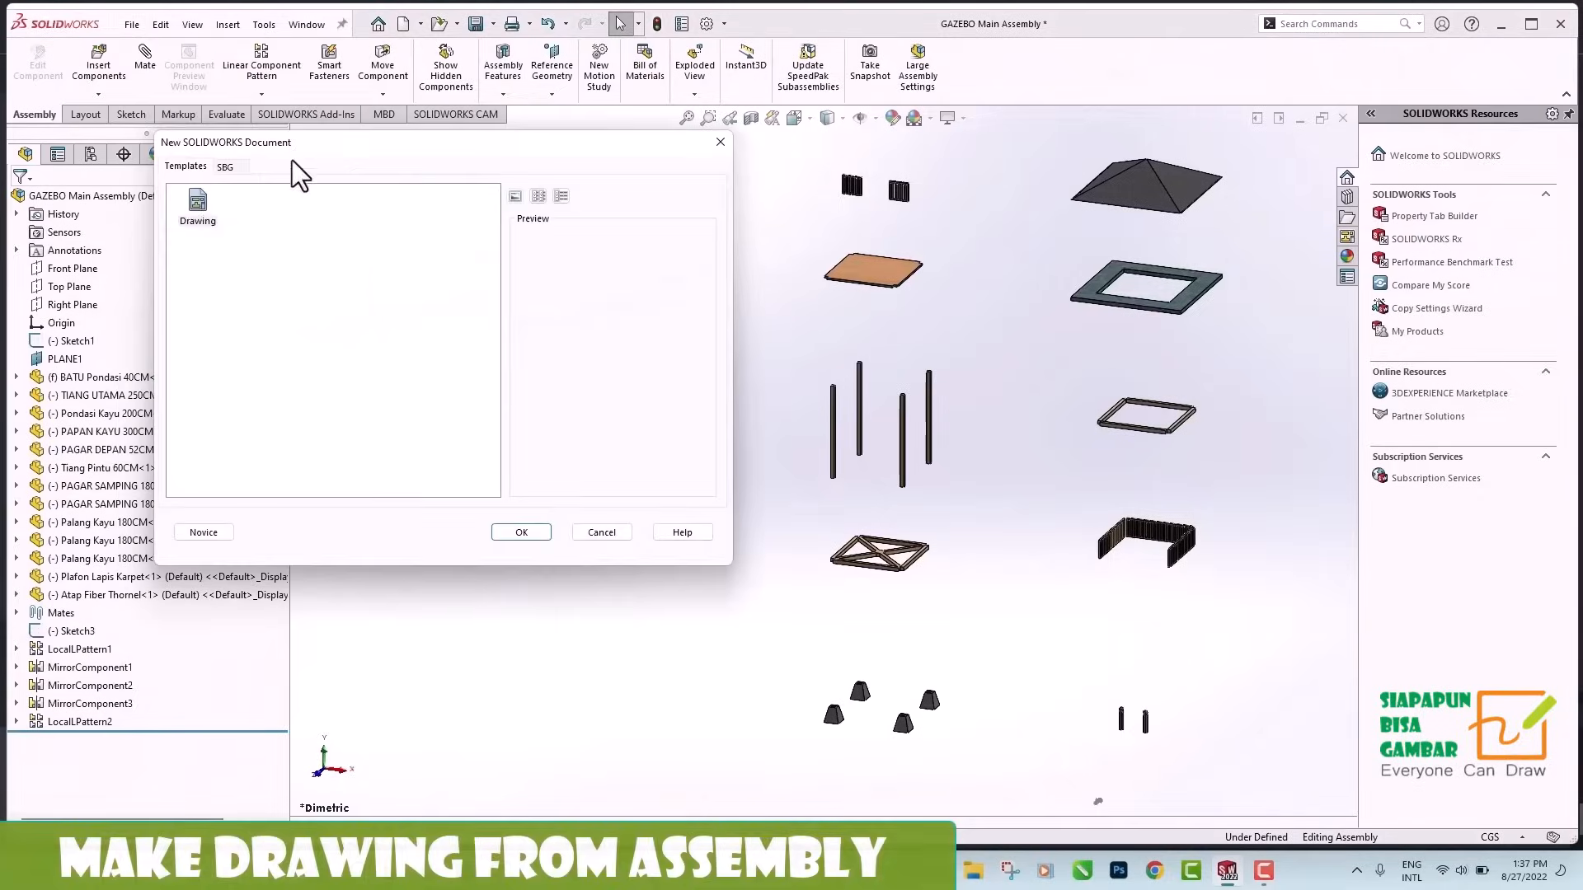
double_click(202, 215)
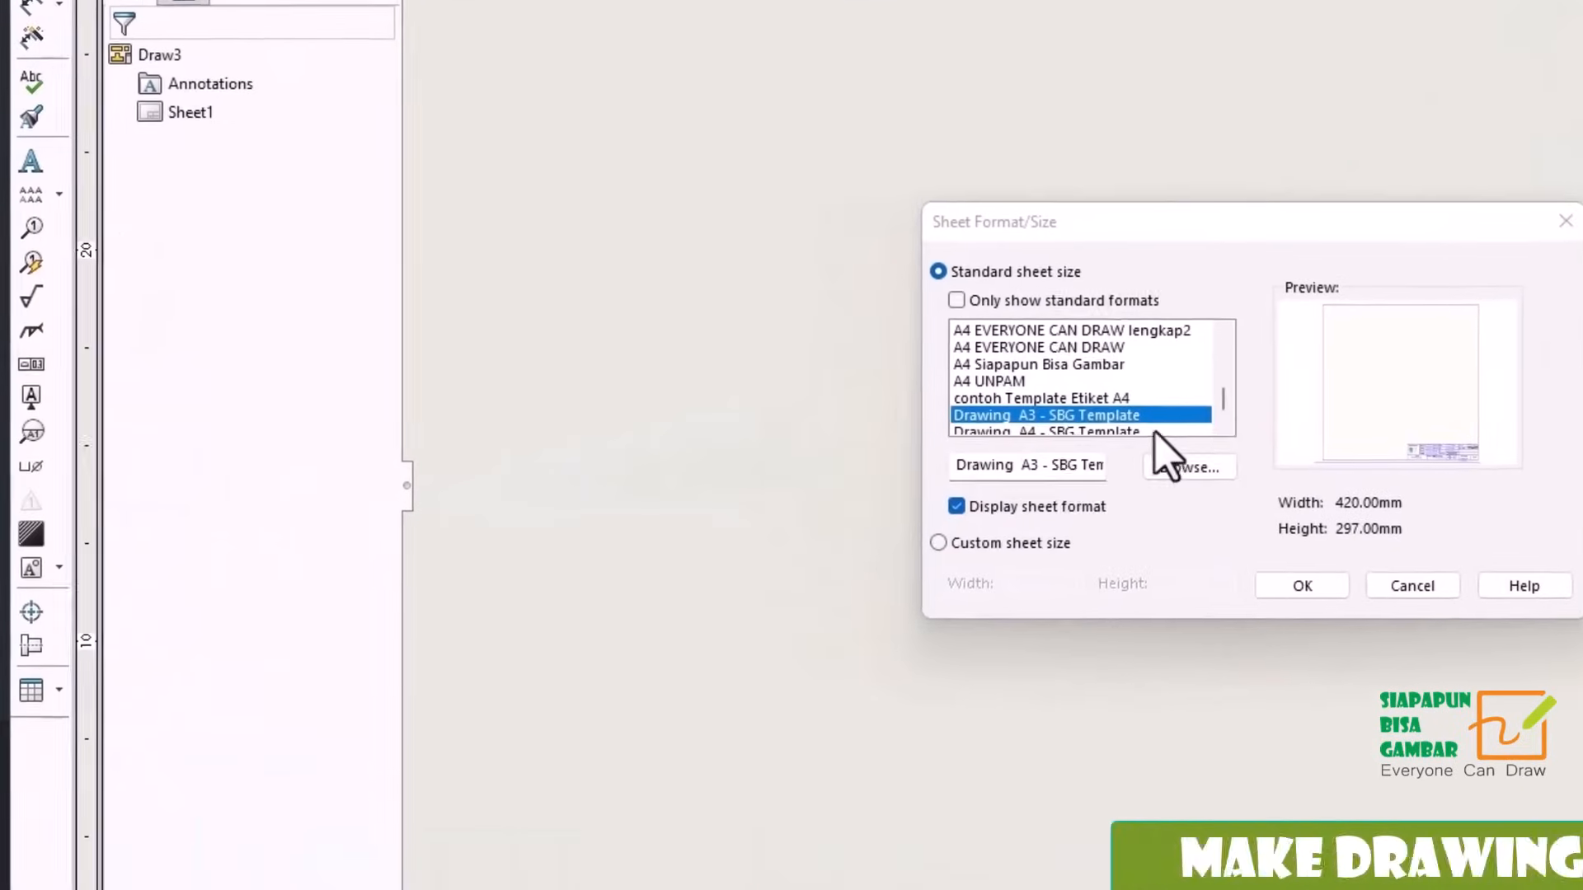
scroll(1153, 427, "down", 1)
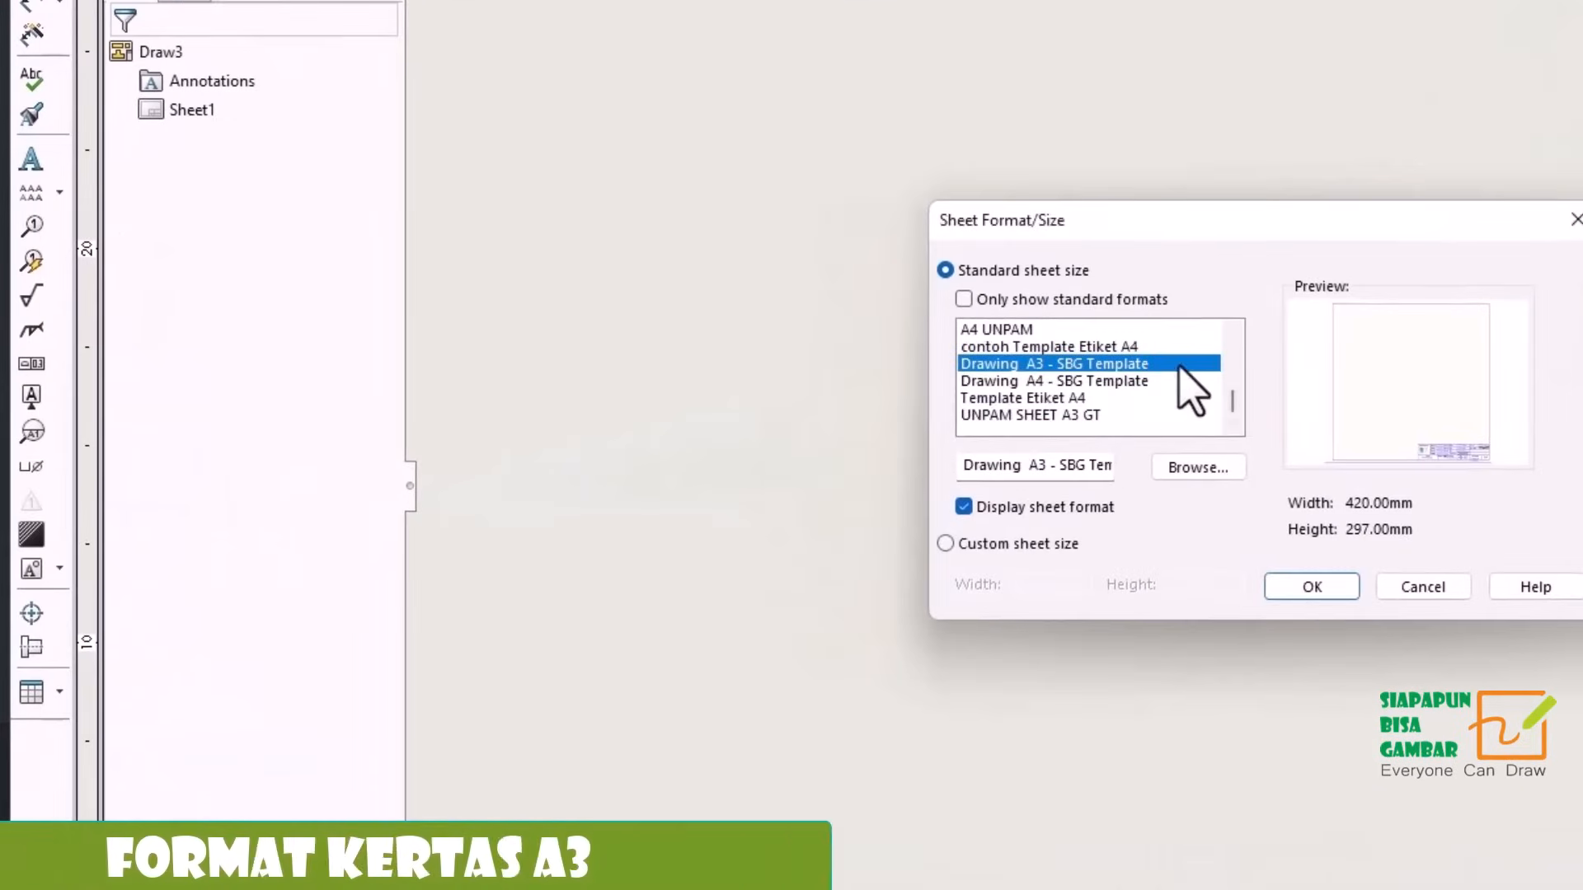
left_click(1312, 587)
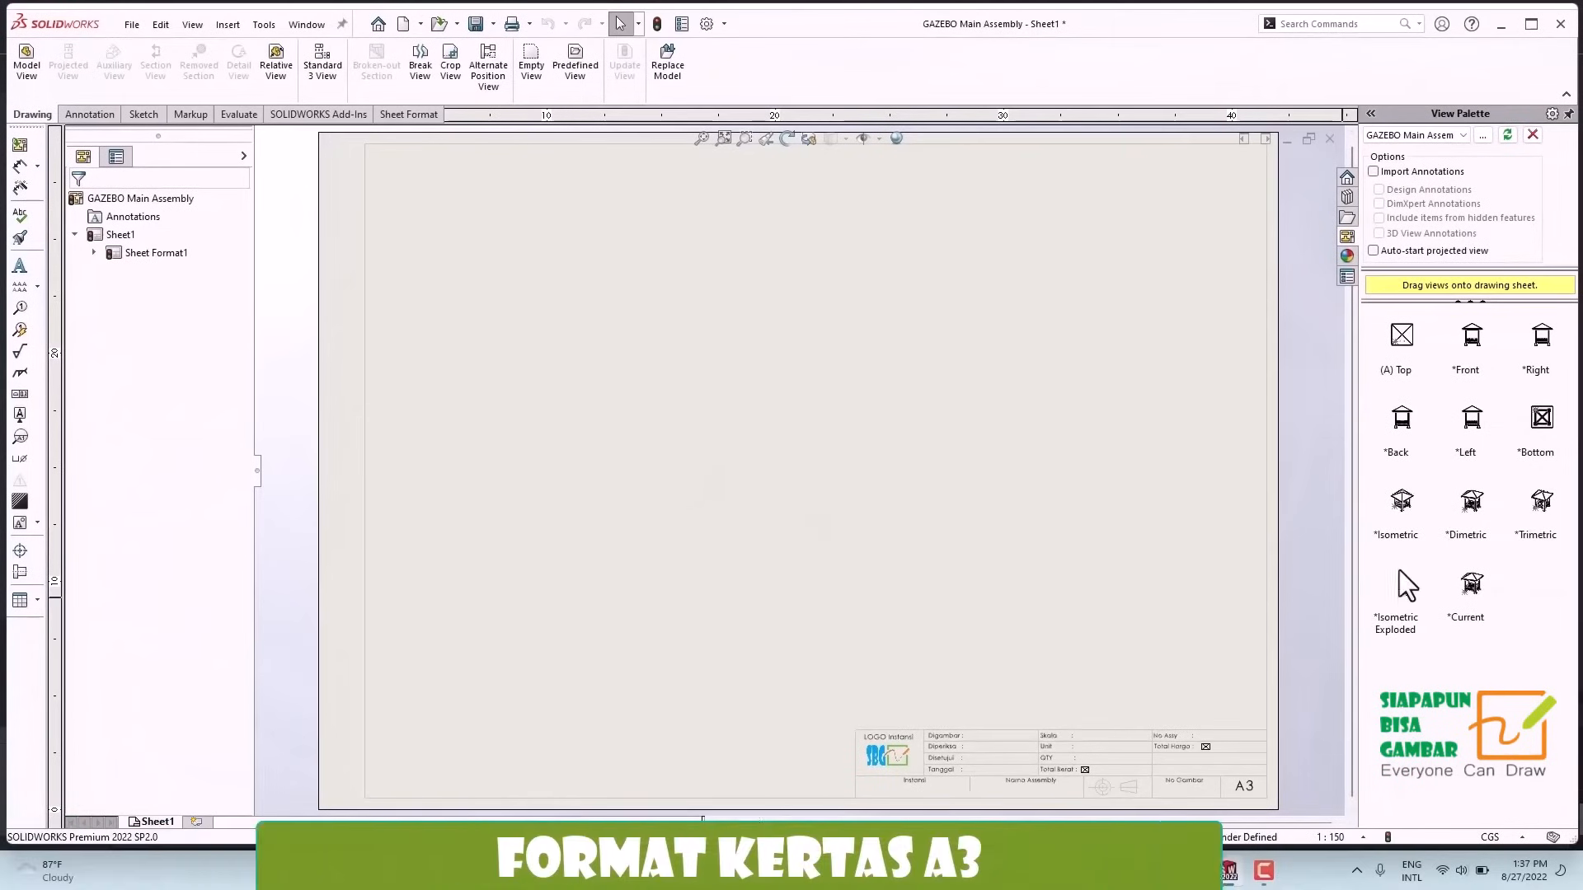
Place the Isometric Exploded view on the sheet and change its orientation to Trimetric.
left_click(1406, 622)
left_click_drag(1408, 621, 625, 462)
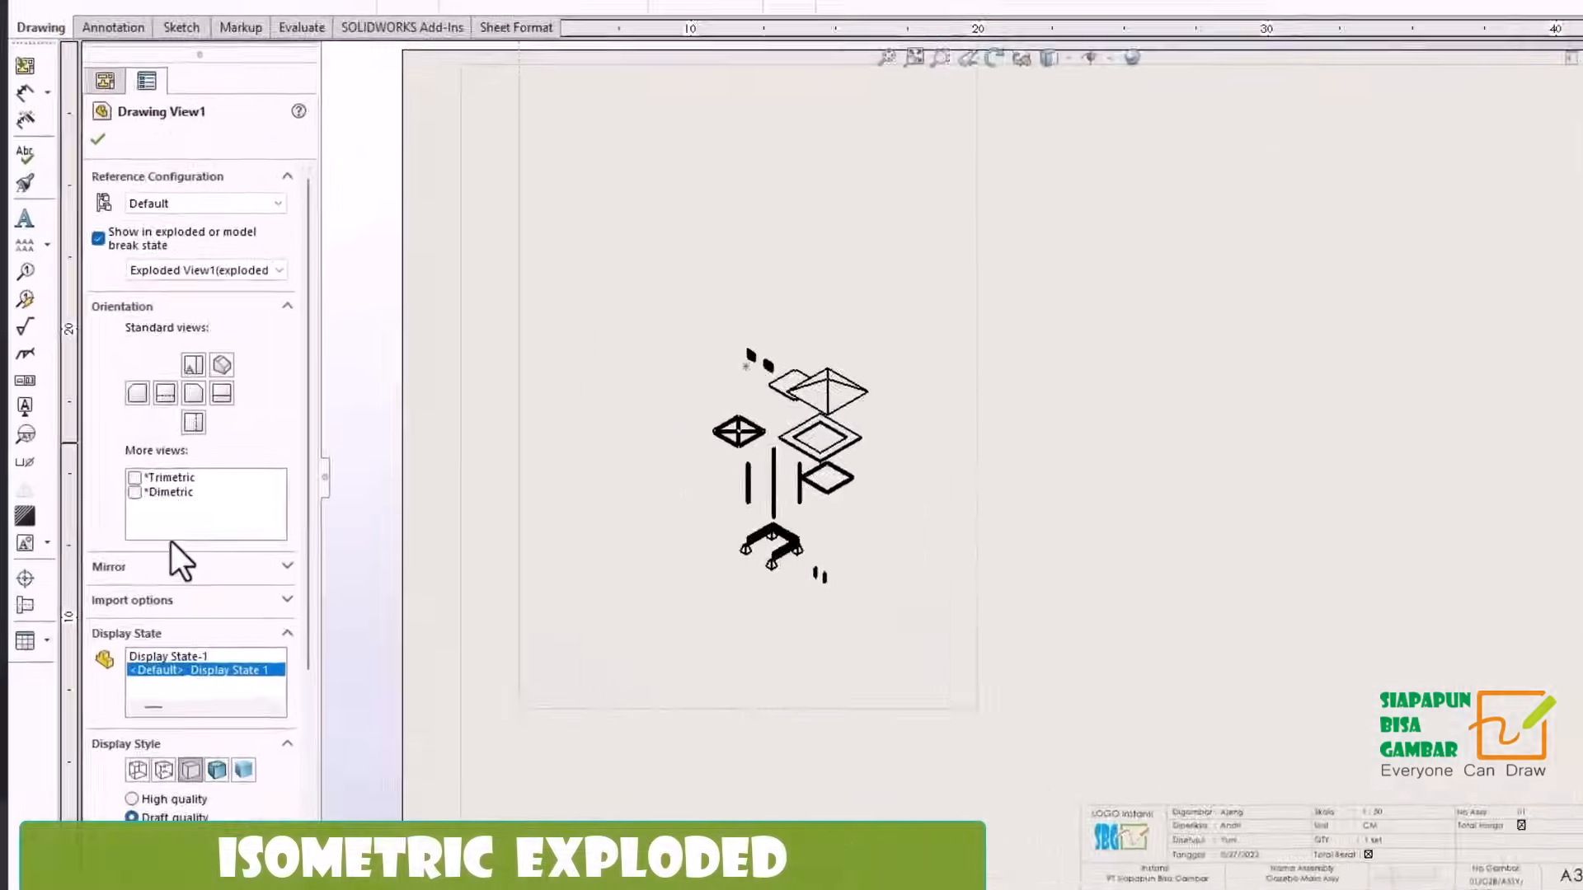
left_click(130, 478)
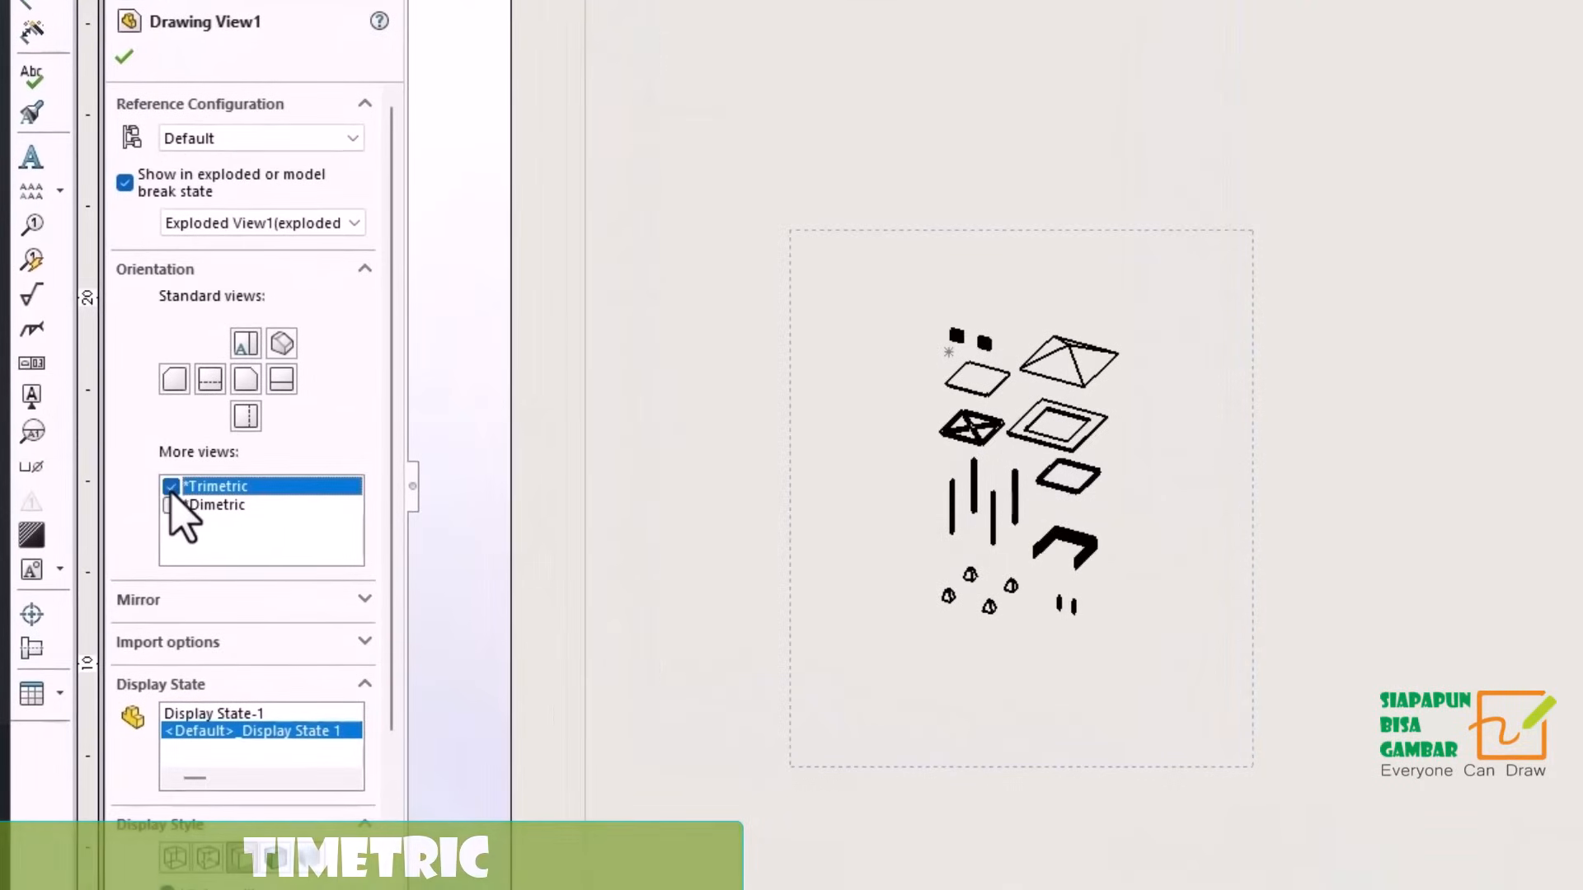
Display the exploded view as Shaded and set its custom scale to 1:50.
left_click(311, 856)
scroll(318, 713, "down", 3)
left_click(167, 731)
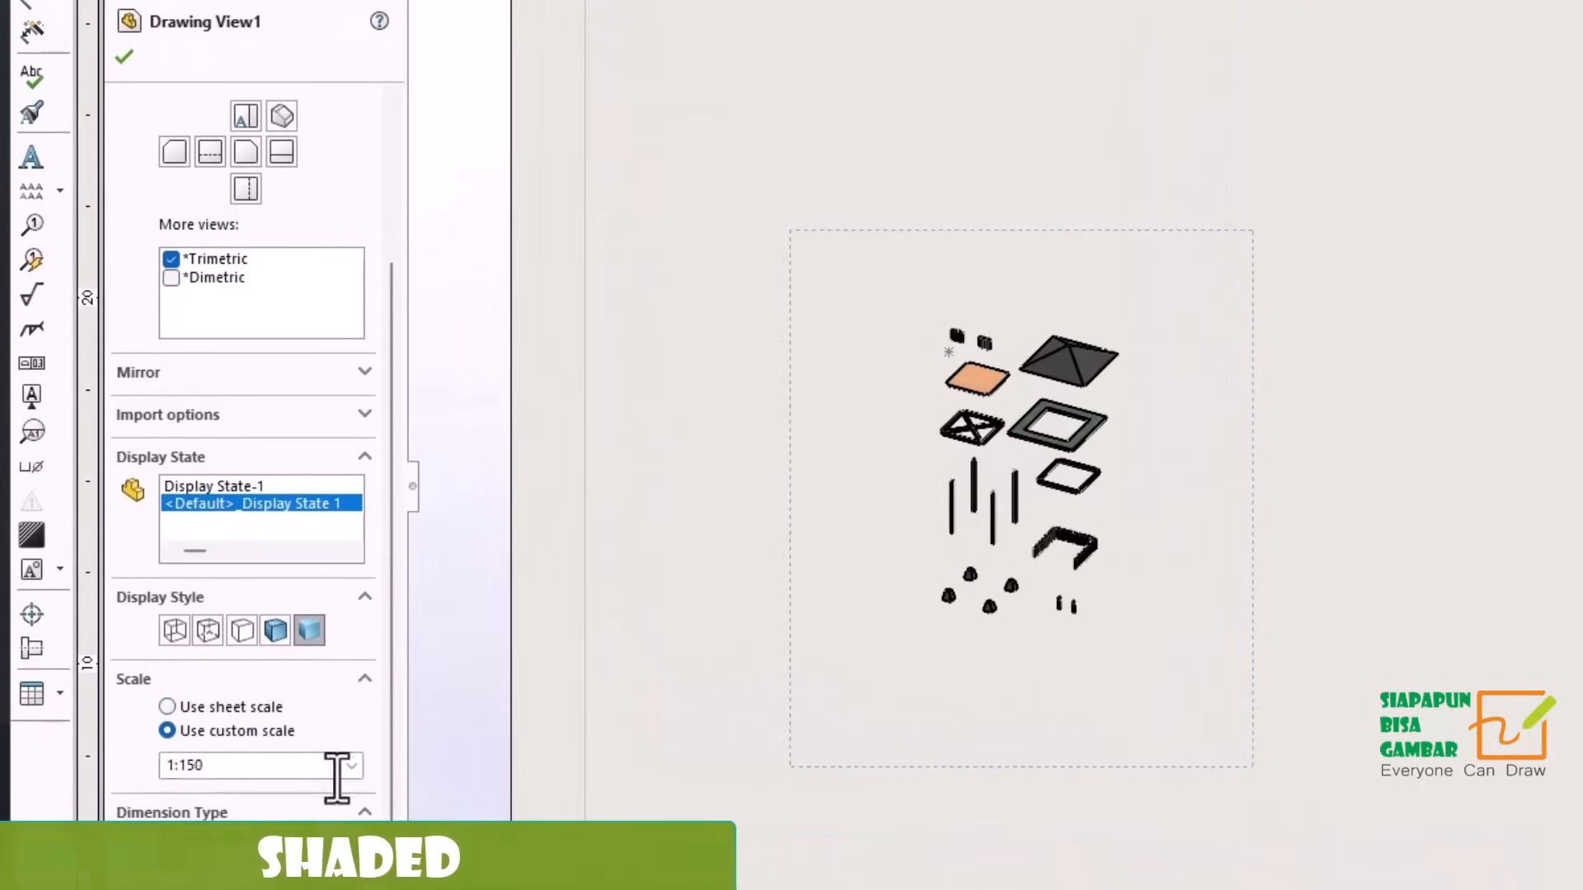
left_click(208, 824)
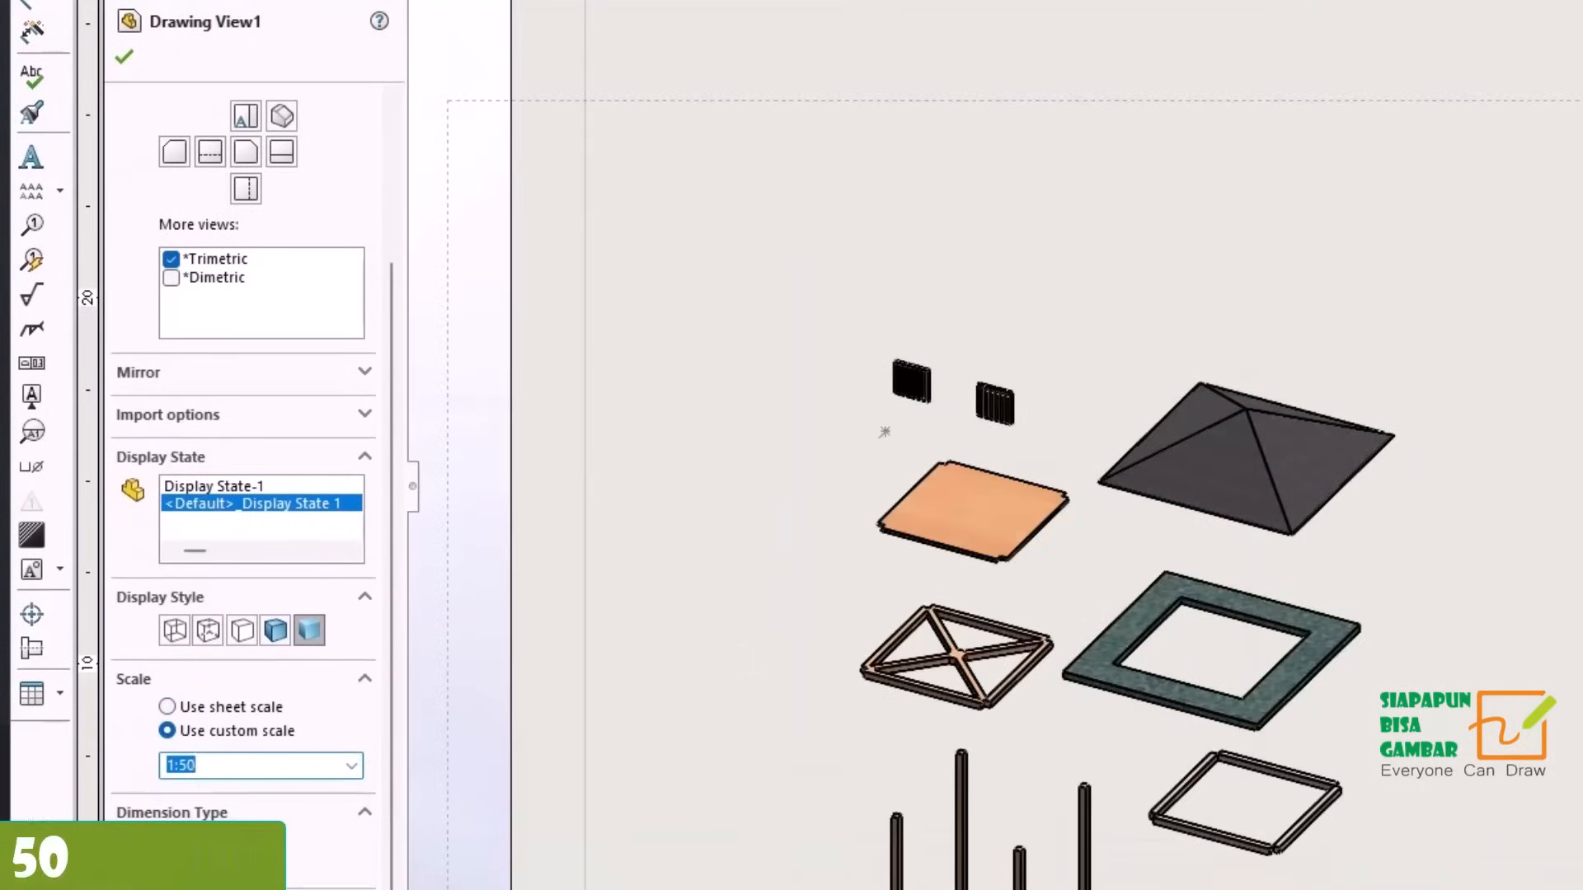
scroll(671, 746, "down", 8)
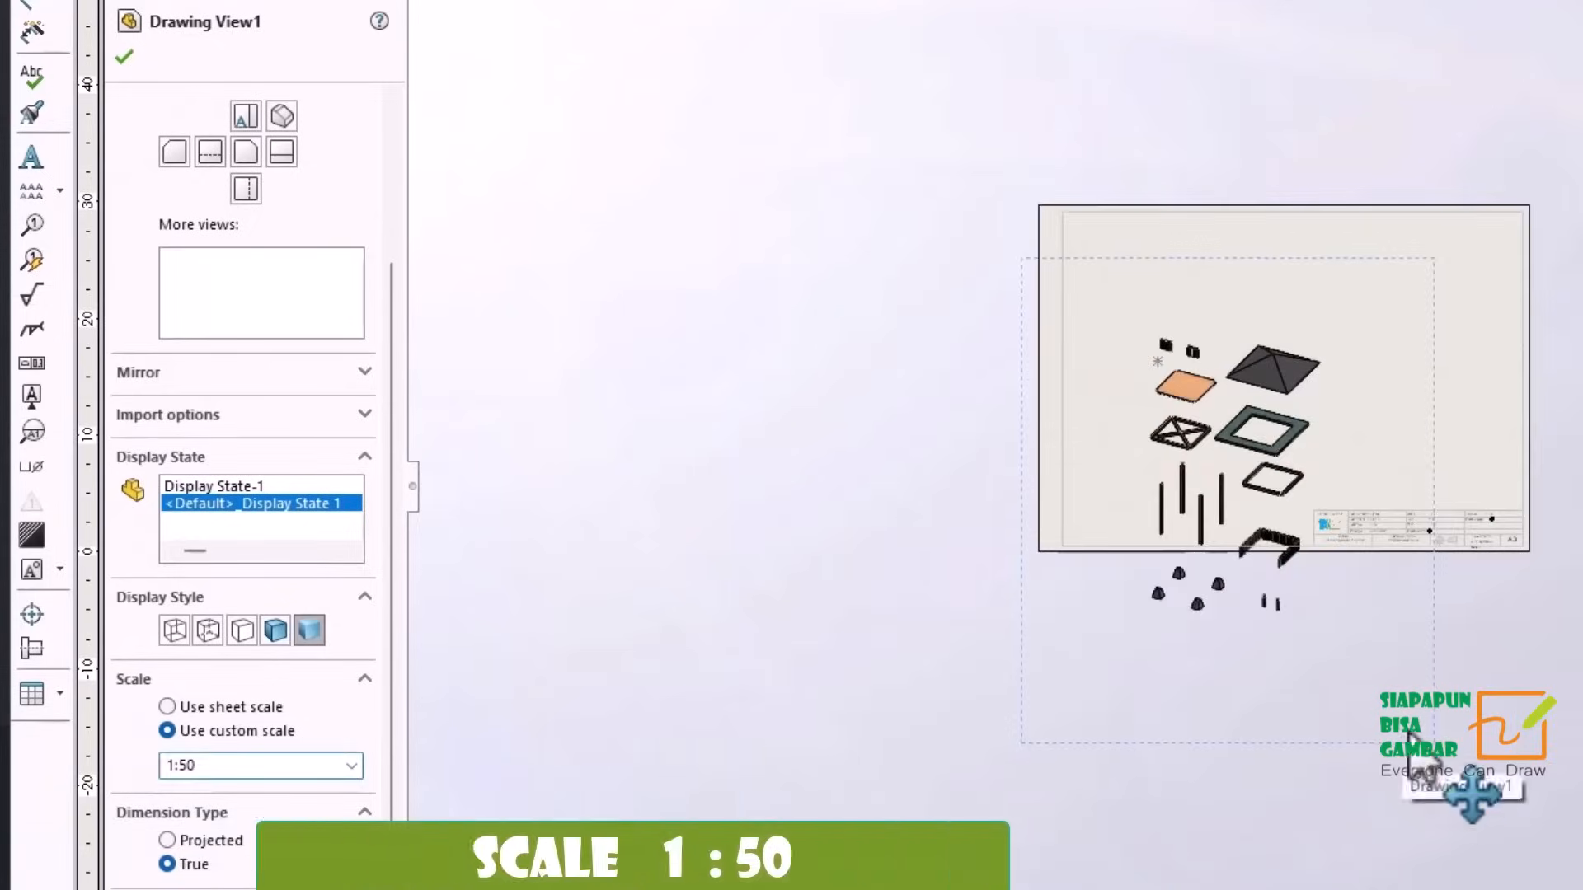
Move the exploded view so that all its parts fit inside the left half of the sheet border.
left_click(1374, 650)
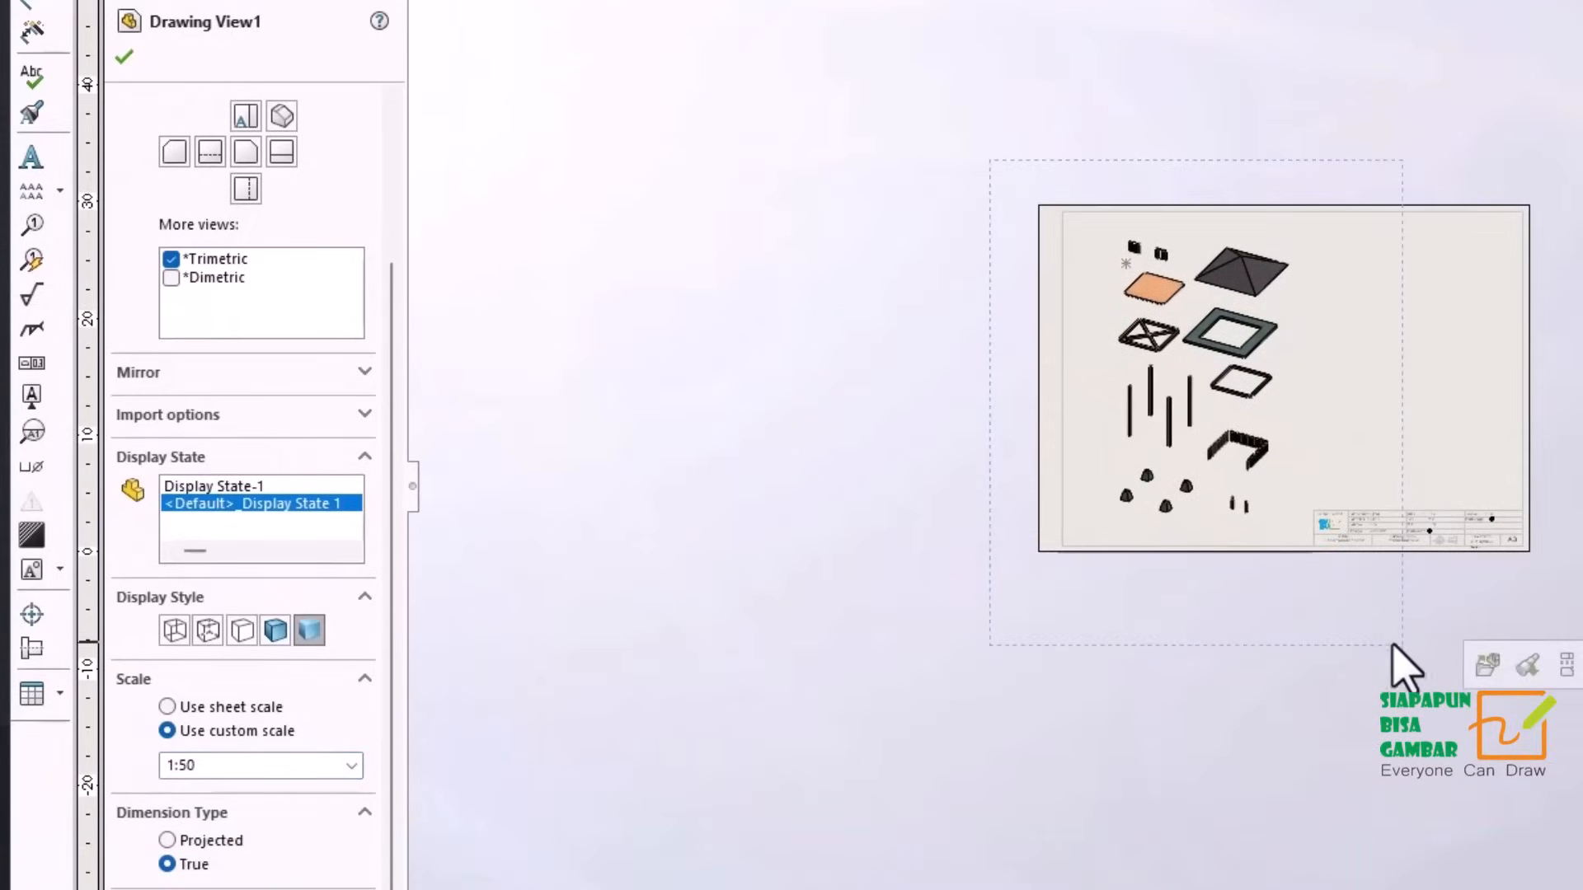
left_click(123, 57)
scroll(1381, 501, "up", 1)
left_click_drag(1407, 654, 1386, 654)
left_click(124, 57)
scroll(1146, 378, "down", 2)
scroll(1379, 458, "up", 5)
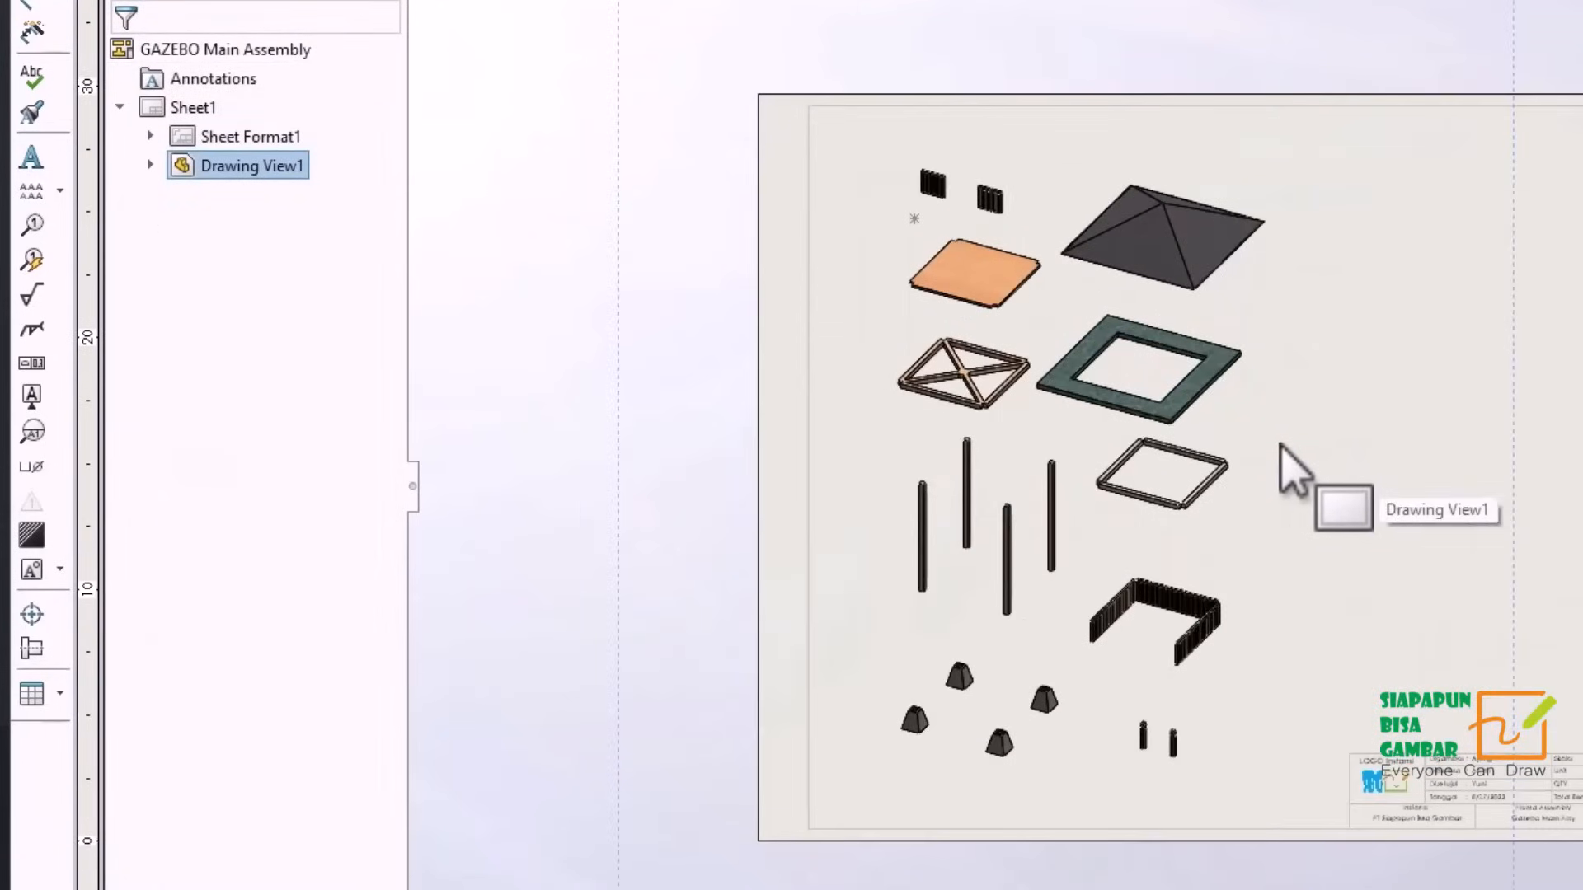
Add item-number balloons in a column left of the foundation stone, main post, base frame, floor and front fence.
scroll(1271, 442, "up", 1)
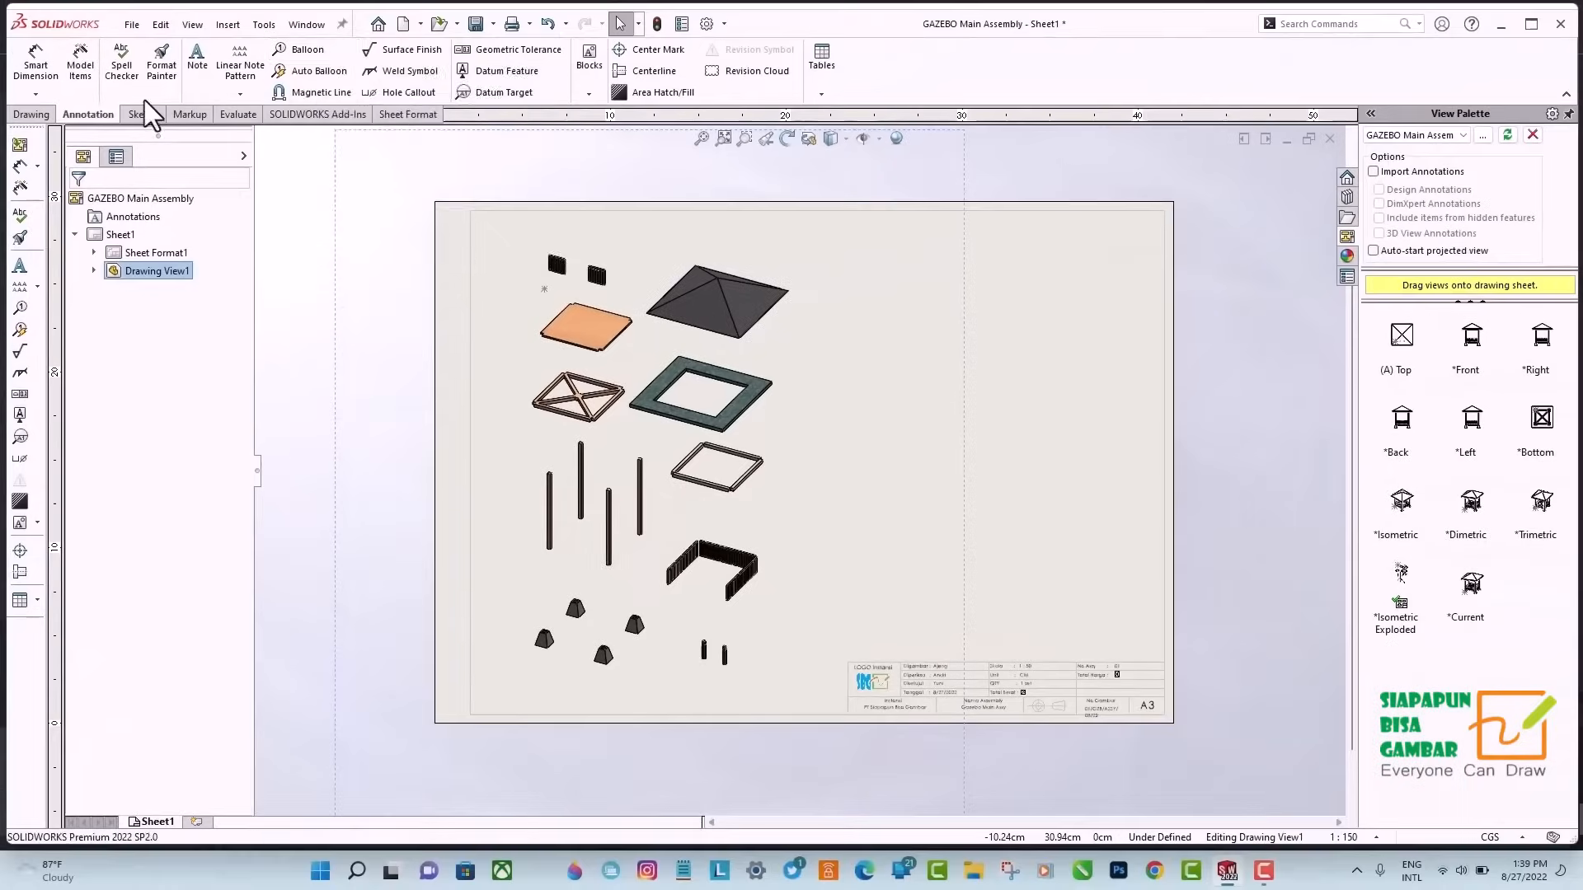
left_click(319, 52)
left_click(544, 639)
left_click(500, 627)
left_click(550, 513)
scroll(544, 515, "up", 1)
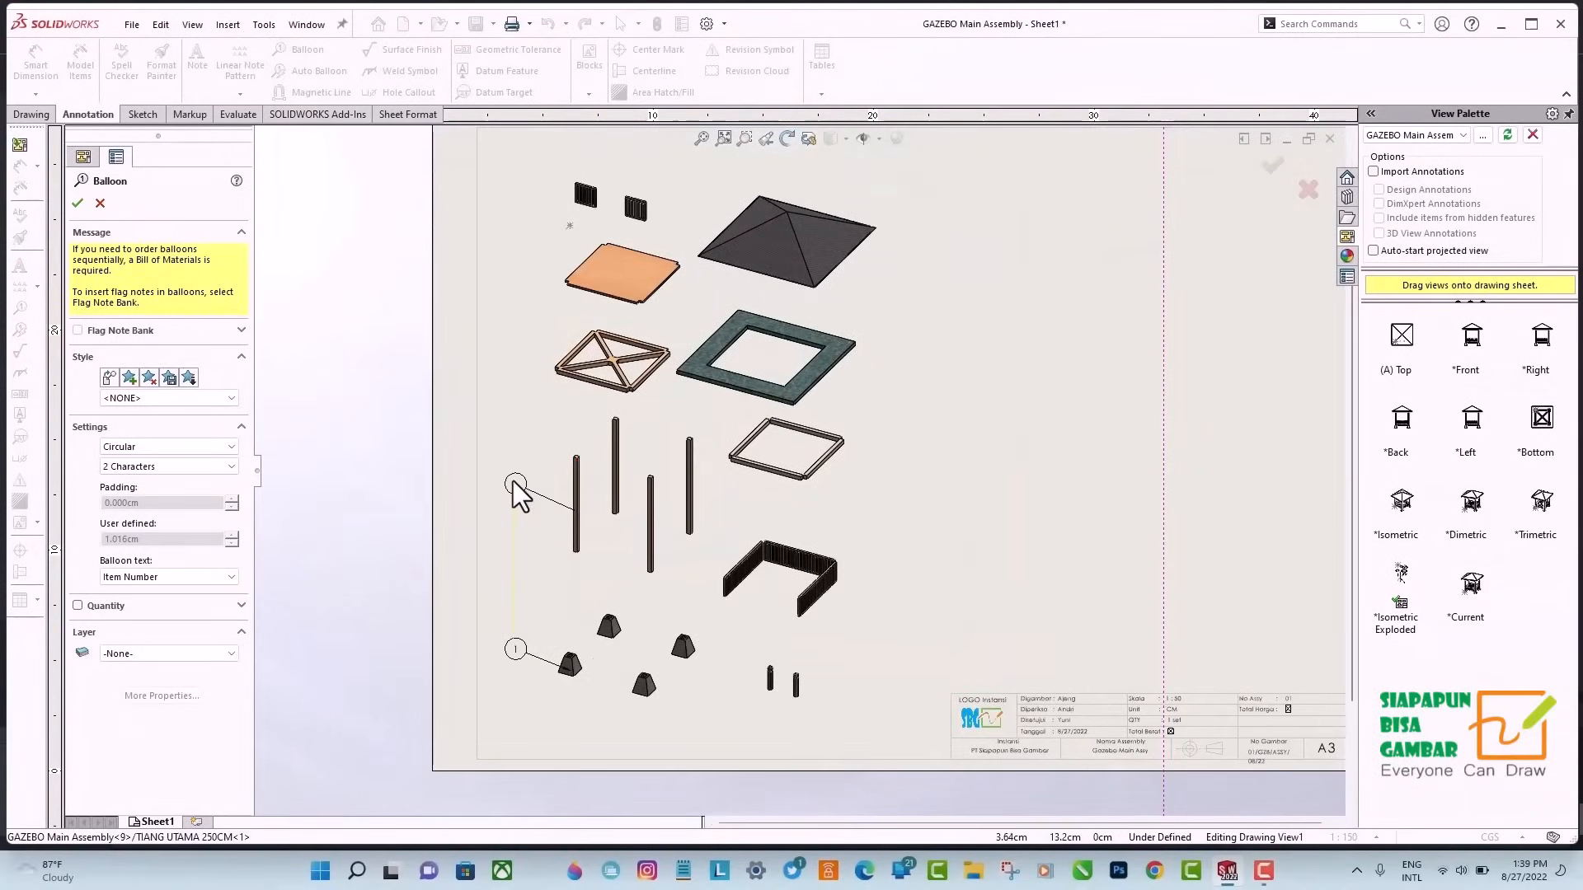
left_click(589, 269)
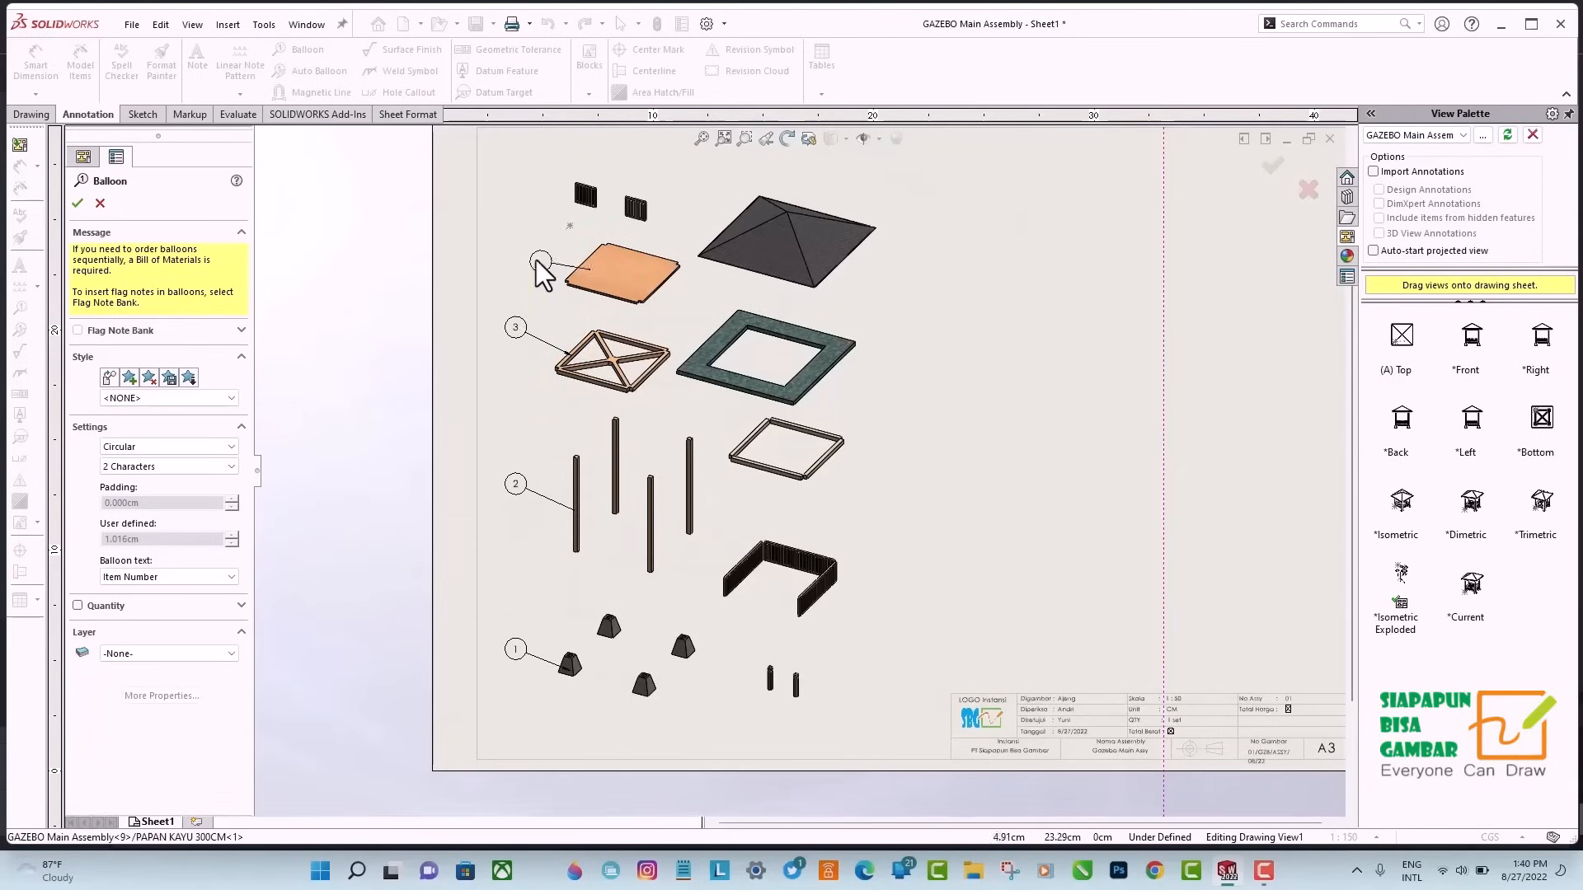
left_click(520, 240)
left_click(577, 189)
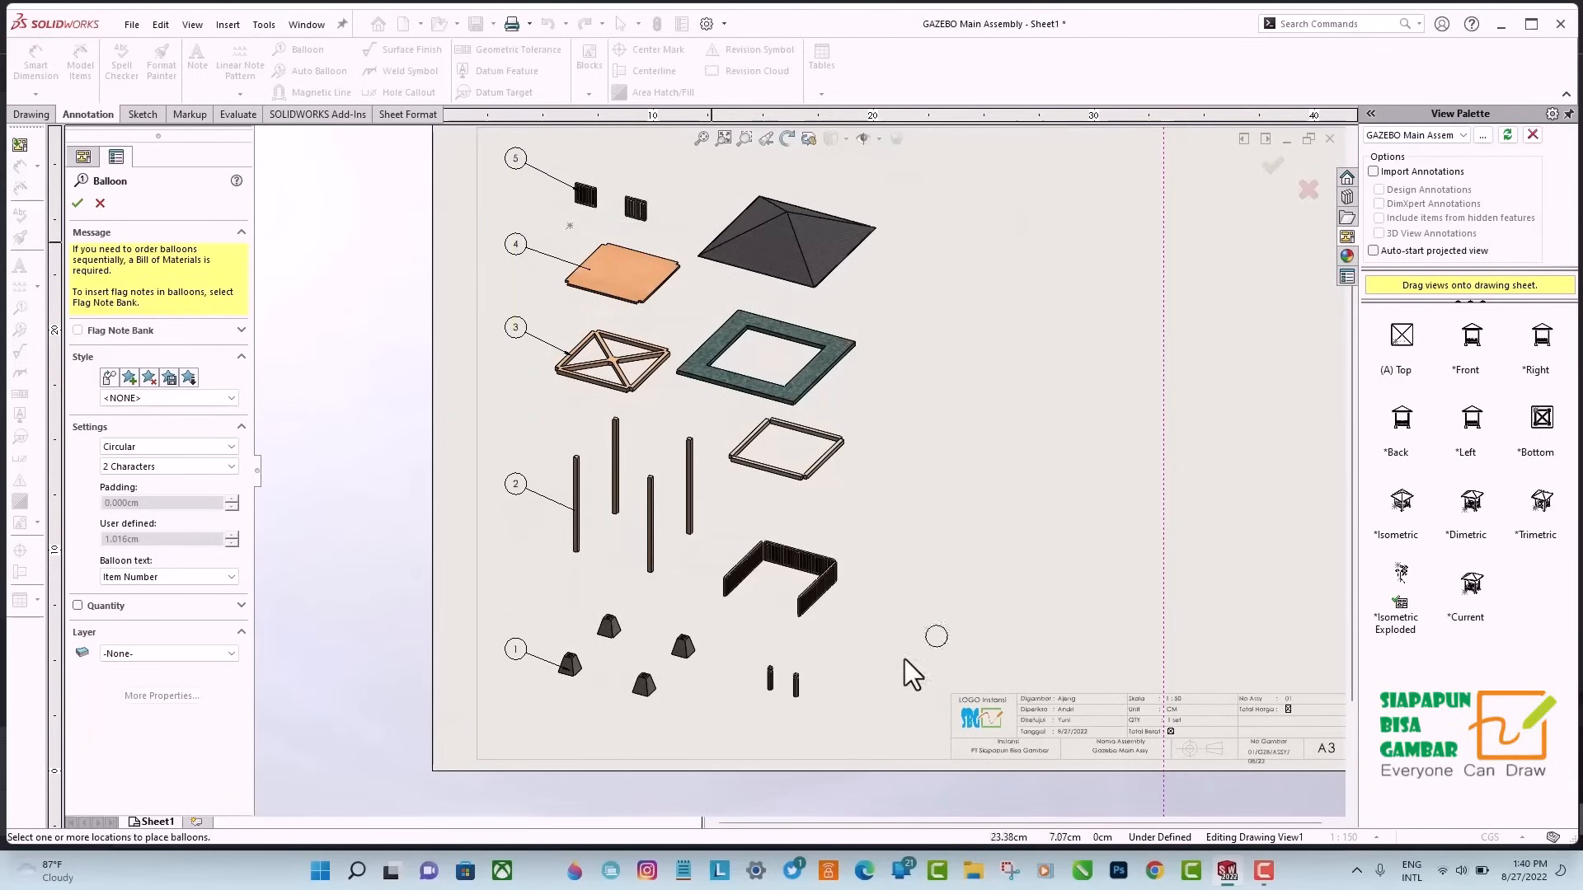
Add item-number balloons in a column right of the gate post, side fence, crossbeam frame, ceiling and roof.
left_click(796, 686)
left_click(911, 650)
left_click(833, 579)
left_click(912, 540)
left_click(827, 456)
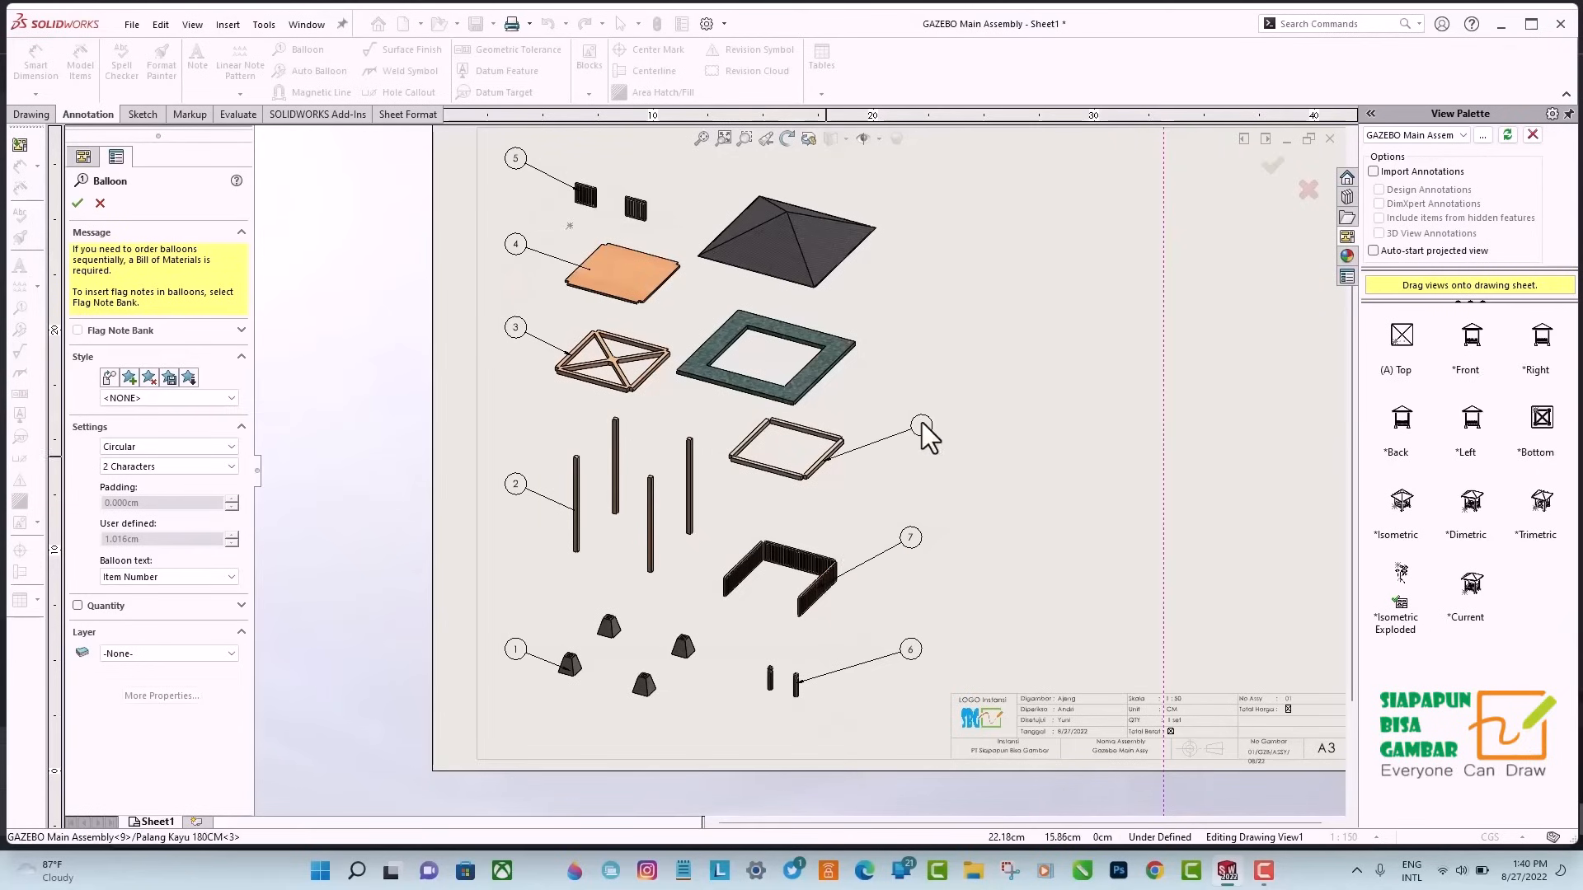
left_click(912, 166)
key("Escape")
Insert a bill of materials for the exploded view and place it directly above the title block.
scroll(1064, 396, "up", 1)
left_click(821, 93)
left_click(865, 153)
left_click(967, 379)
left_click(78, 203)
left_click(914, 501)
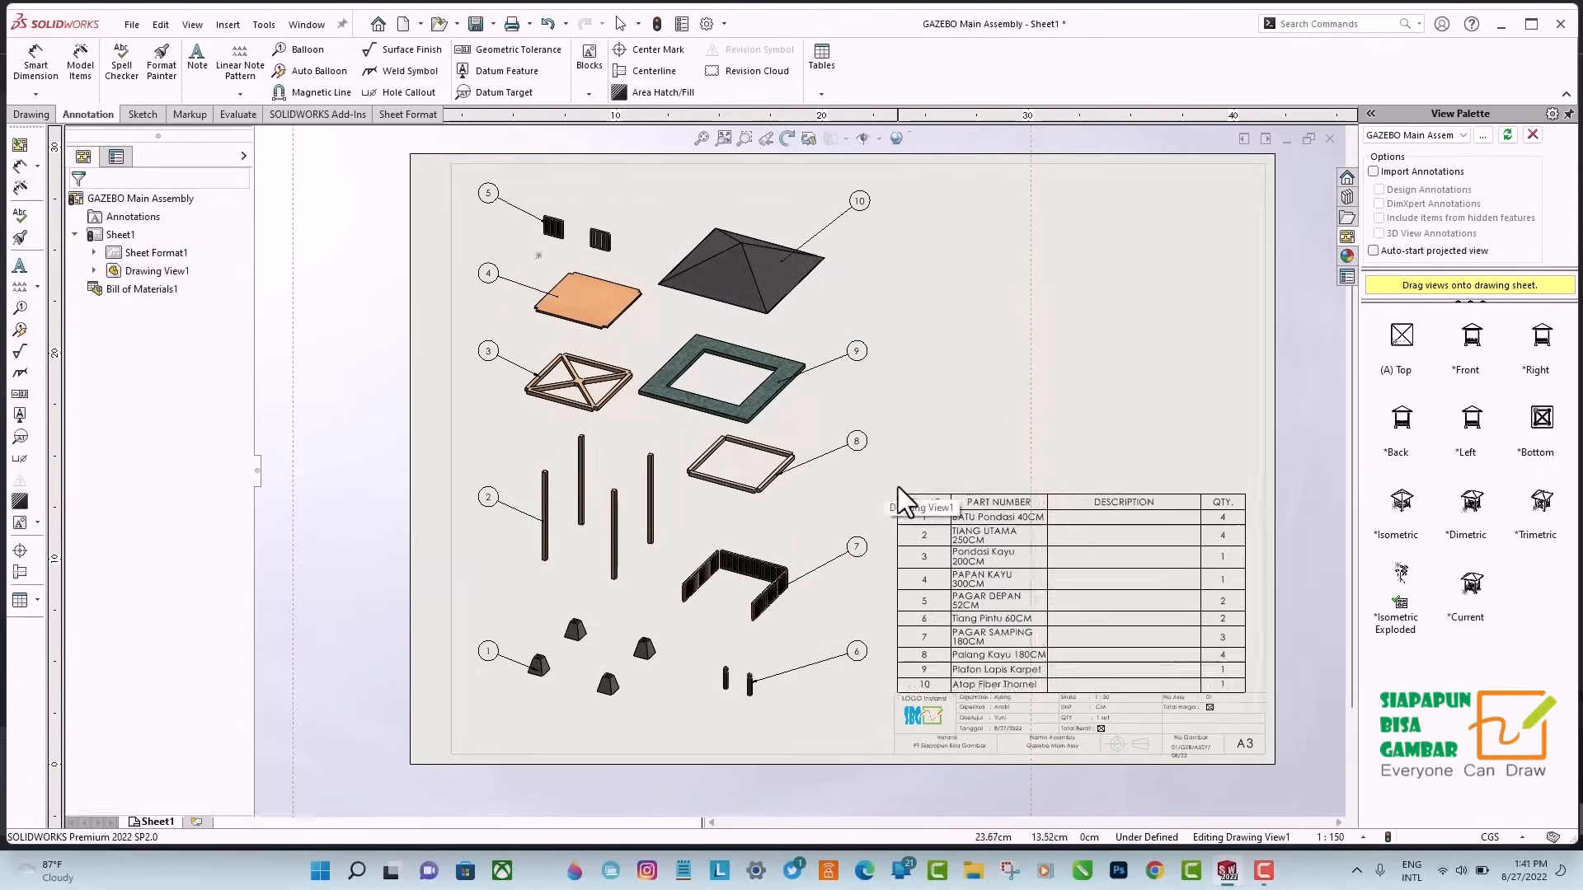
Add DWG NO, Material and Berat columns to the bill of materials between Nama Part and QTY.
scroll(902, 489, "down", 2)
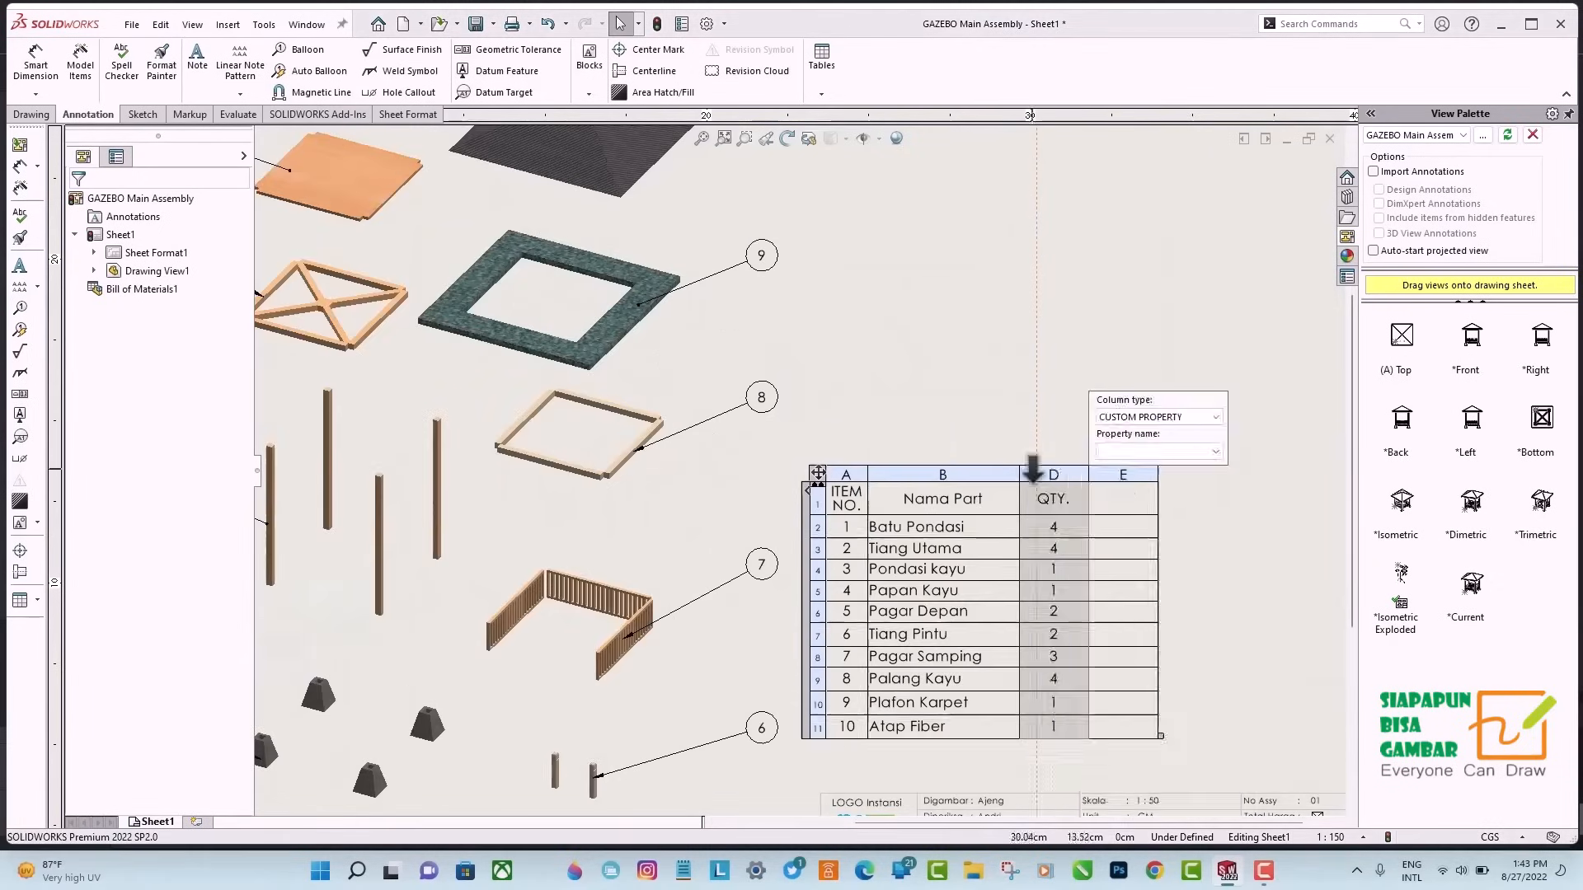
left_click(1033, 468)
left_click(1146, 452)
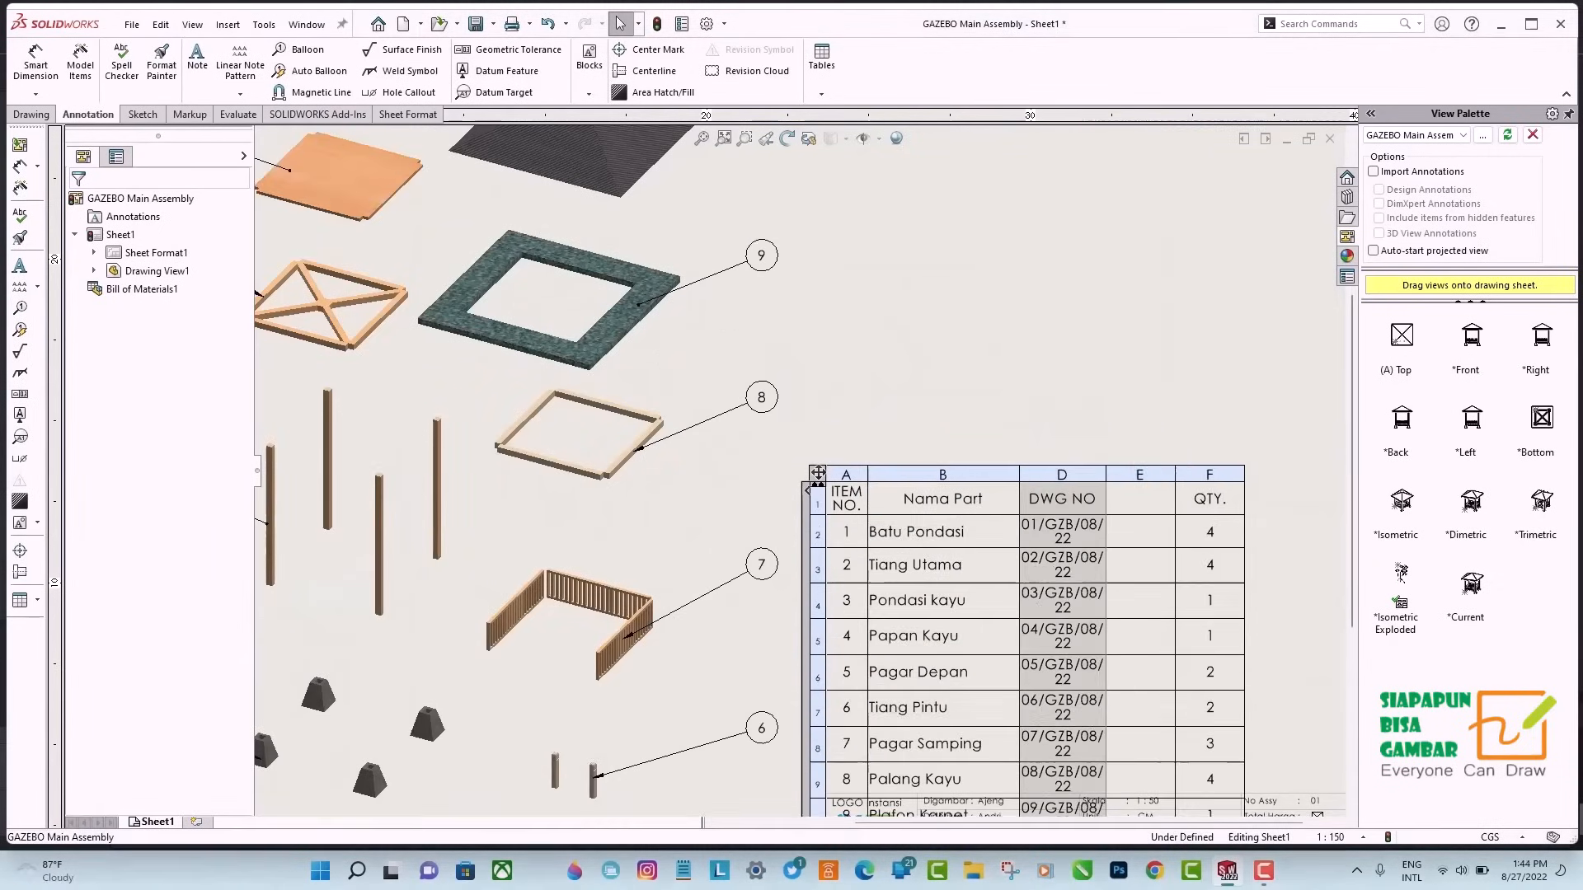
double_click(1139, 474)
left_click(1237, 450)
right_click(1173, 474)
left_click(1202, 470)
Adjust the column widths of the bill of materials and fit the table against the sheet border above the title block.
left_click(818, 473)
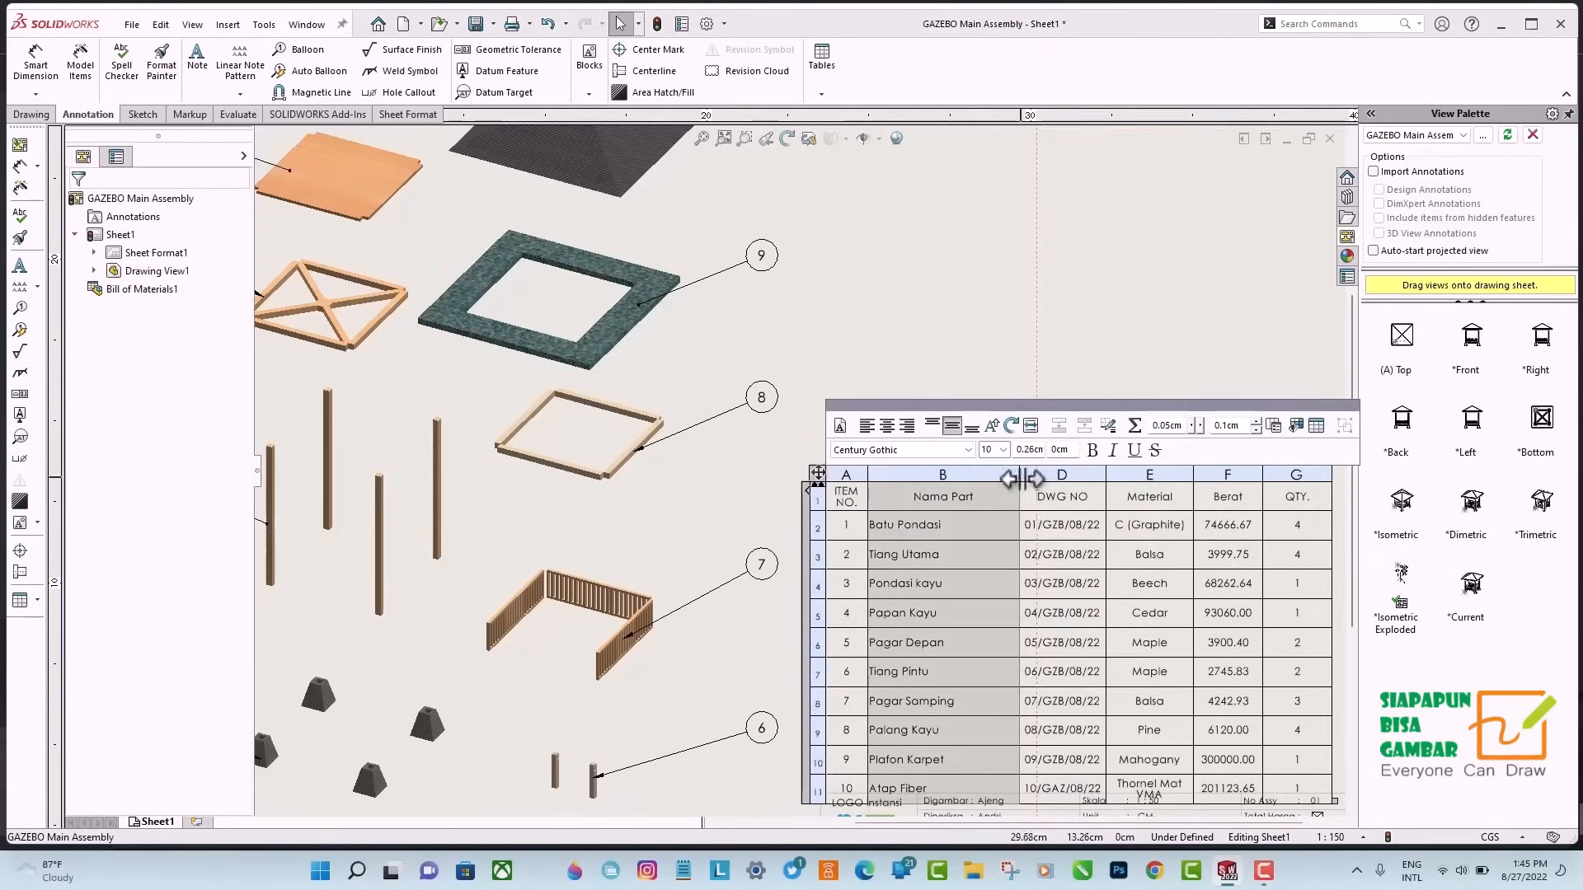
left_click_drag(1021, 478, 975, 478)
left_click(1276, 474)
left_click_drag(1286, 476, 1265, 476)
scroll(1245, 513, "down", 2)
scroll(1238, 517, "up", 4)
left_click_drag(719, 460, 819, 453)
left_click(773, 549)
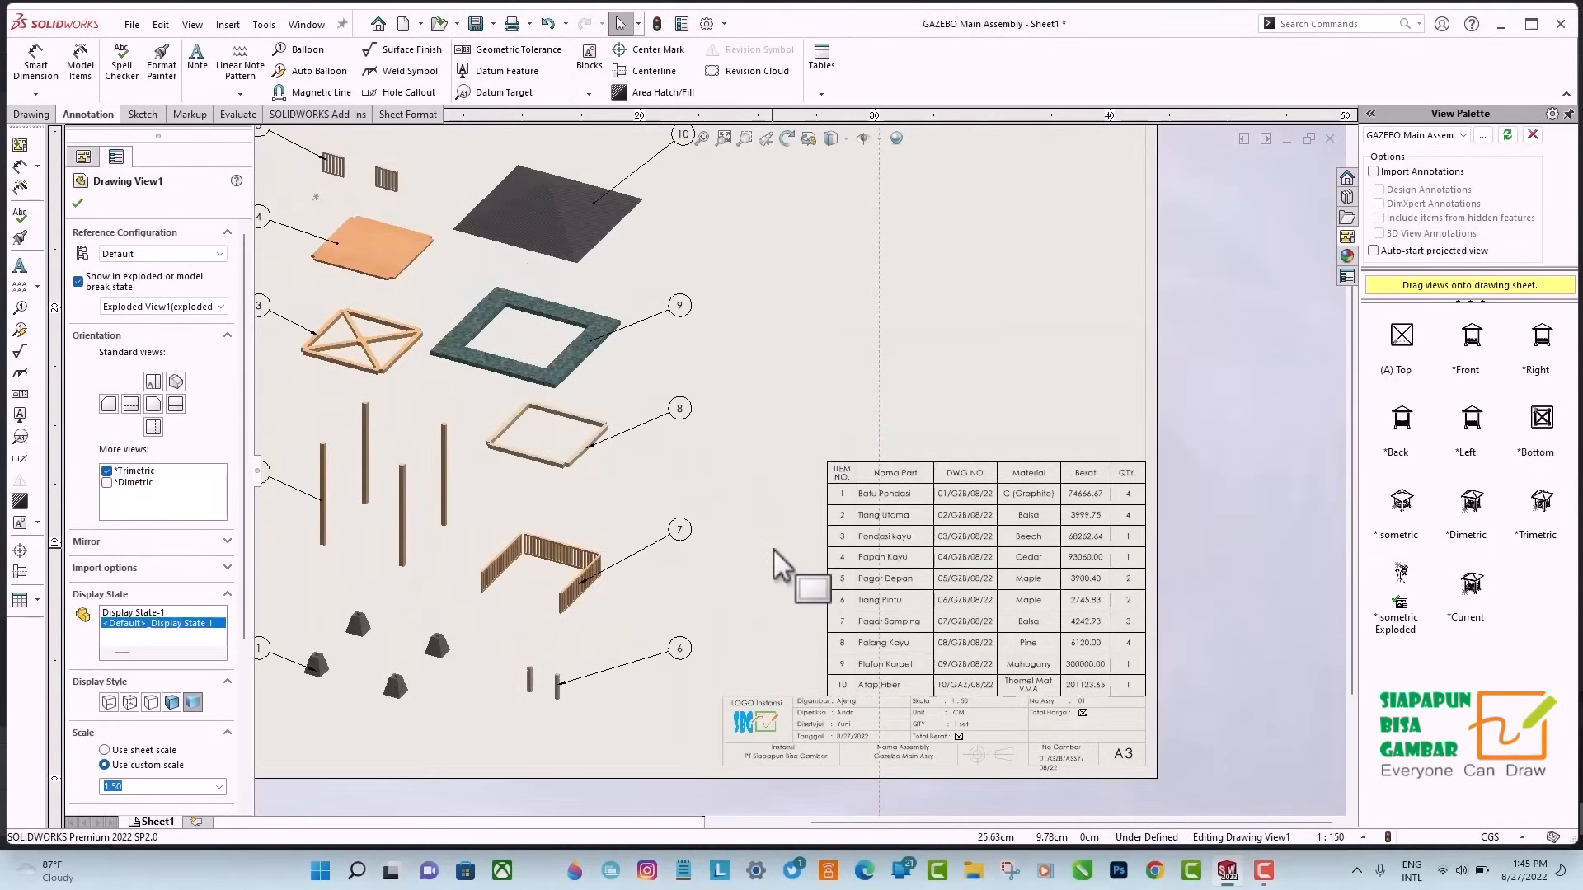
Place a Dimetric view of the assembled gazebo above the bill of materials and enlarge it with a custom scale.
scroll(803, 324, "up", 3)
scroll(860, 571, "down", 2)
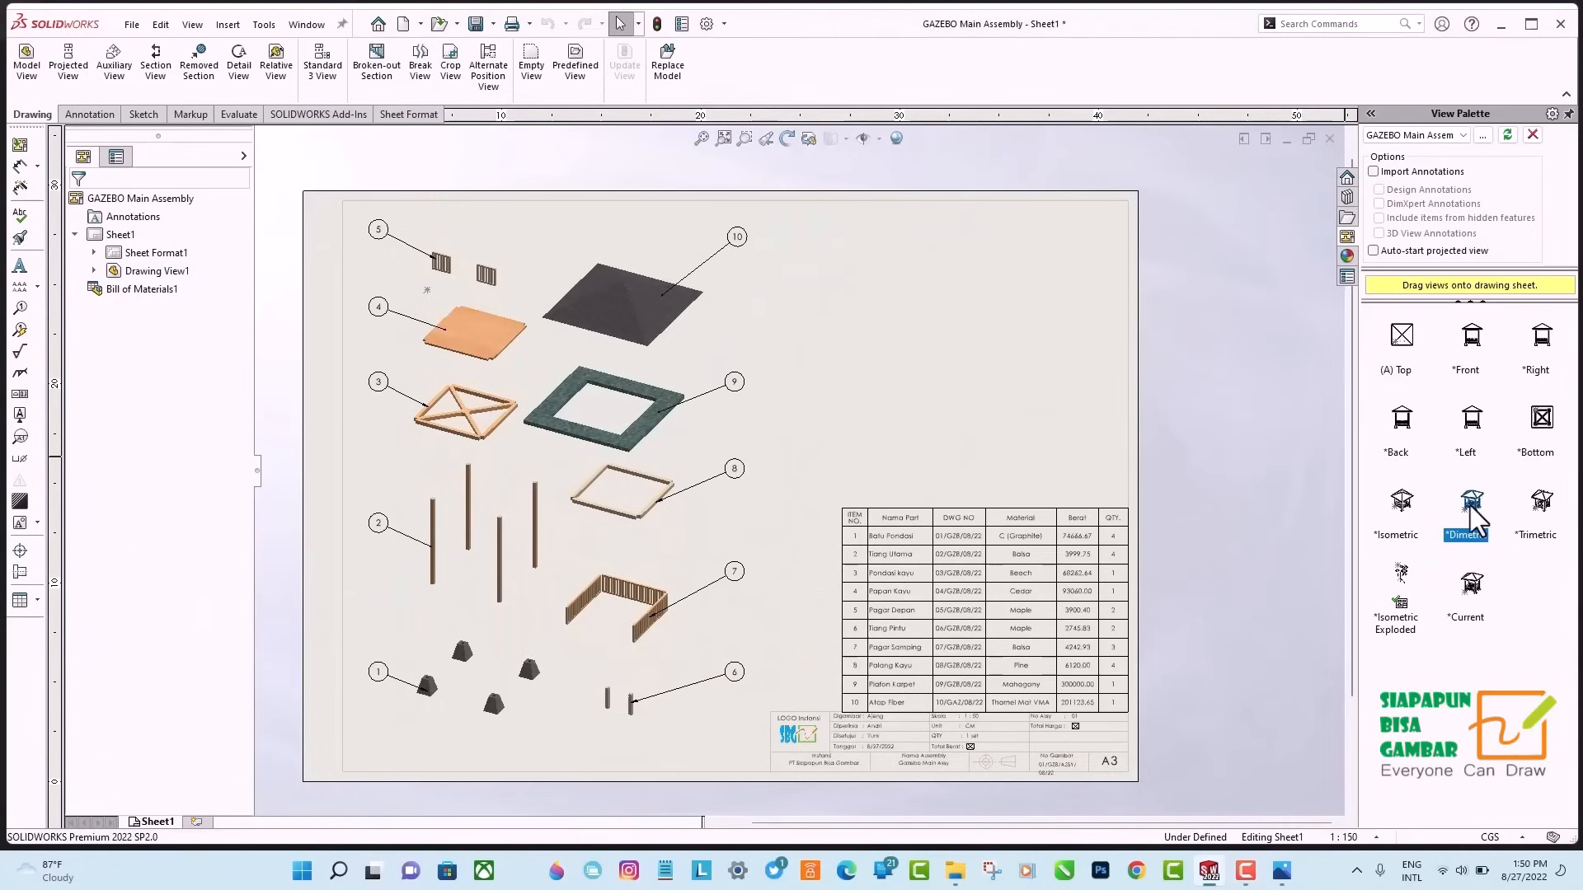
left_click_drag(1471, 498, 983, 346)
scroll(130, 569, "down", 5)
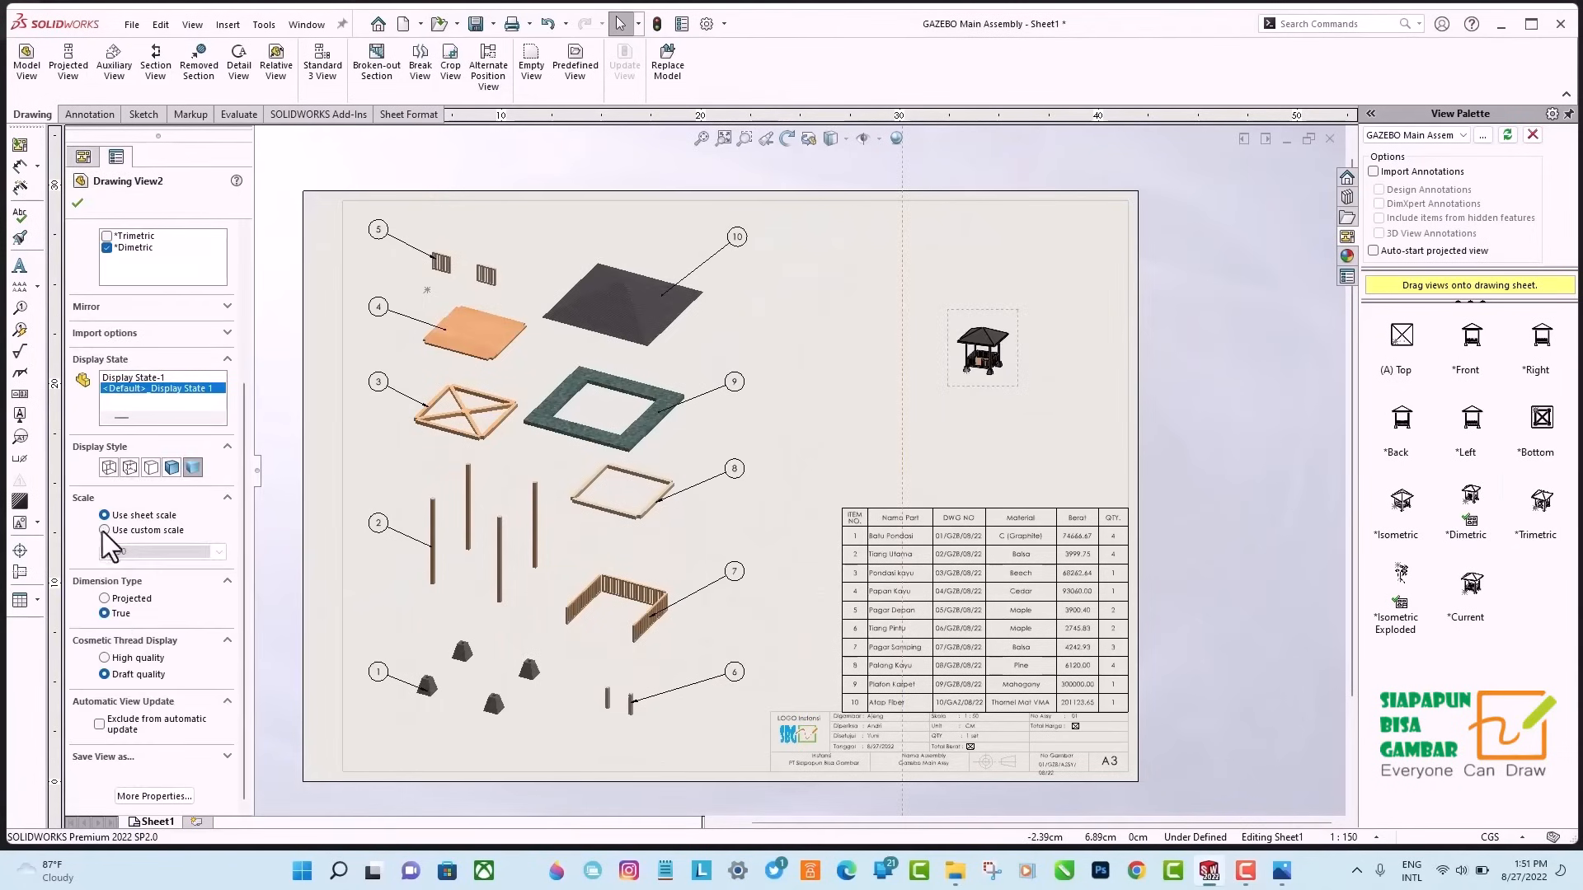
left_click(105, 530)
double_click(122, 554)
type("1:50")
key("Return")
key("Return")
left_click(1218, 567)
Preview the drawing's printout and print it to a PDF file named Gazebo Explode View.
left_click(132, 24)
left_click(175, 226)
left_click(663, 567)
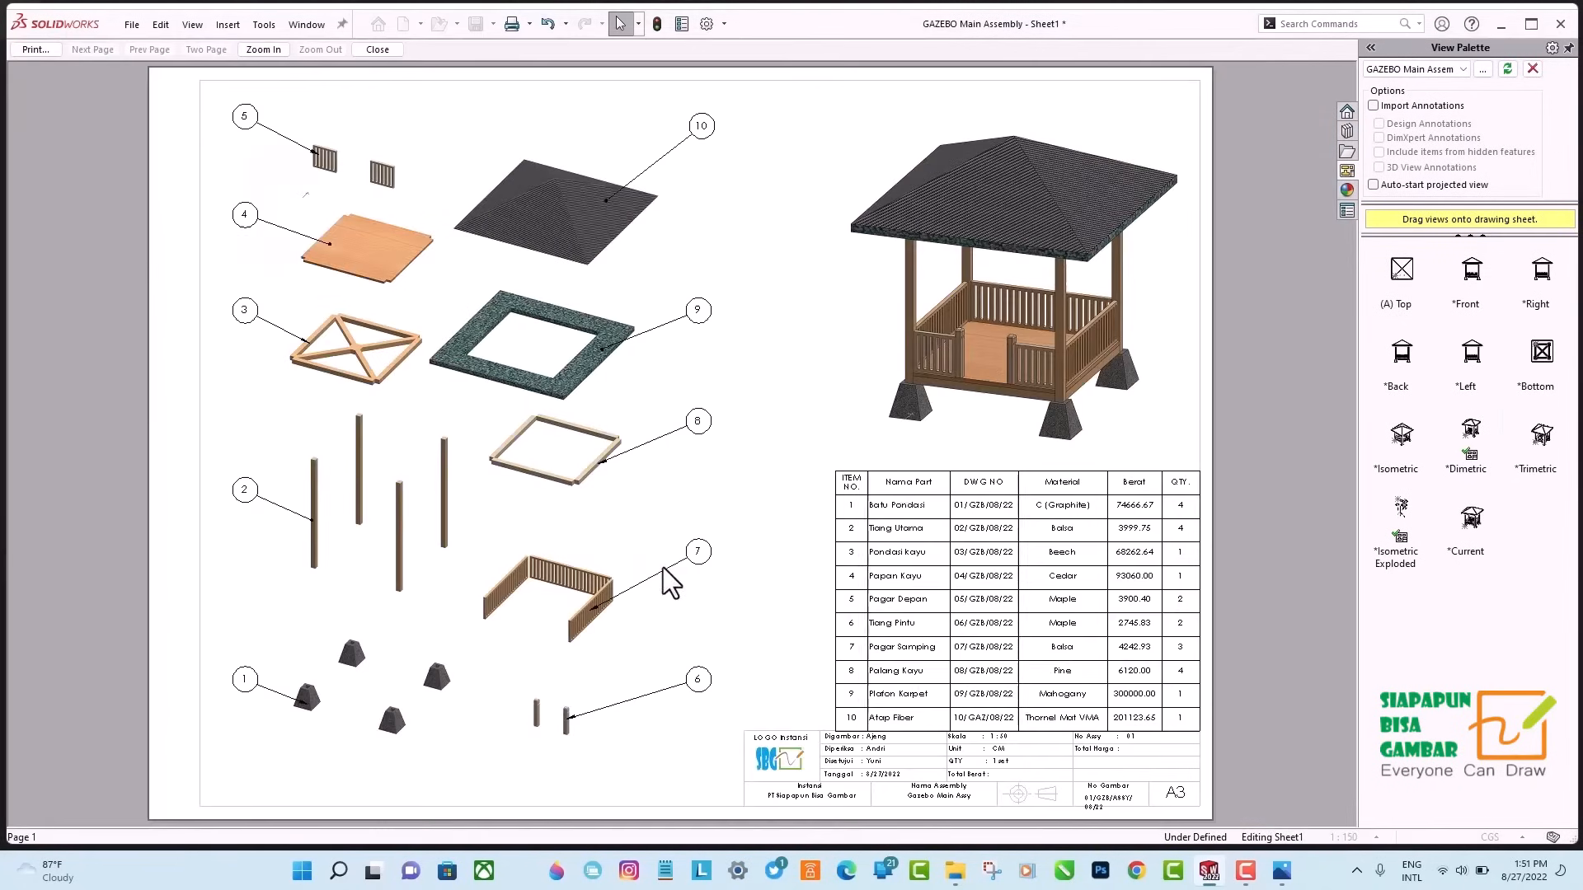
left_click(39, 53)
left_click(764, 601)
type("Gazebo Explode View")
left_click(1068, 594)
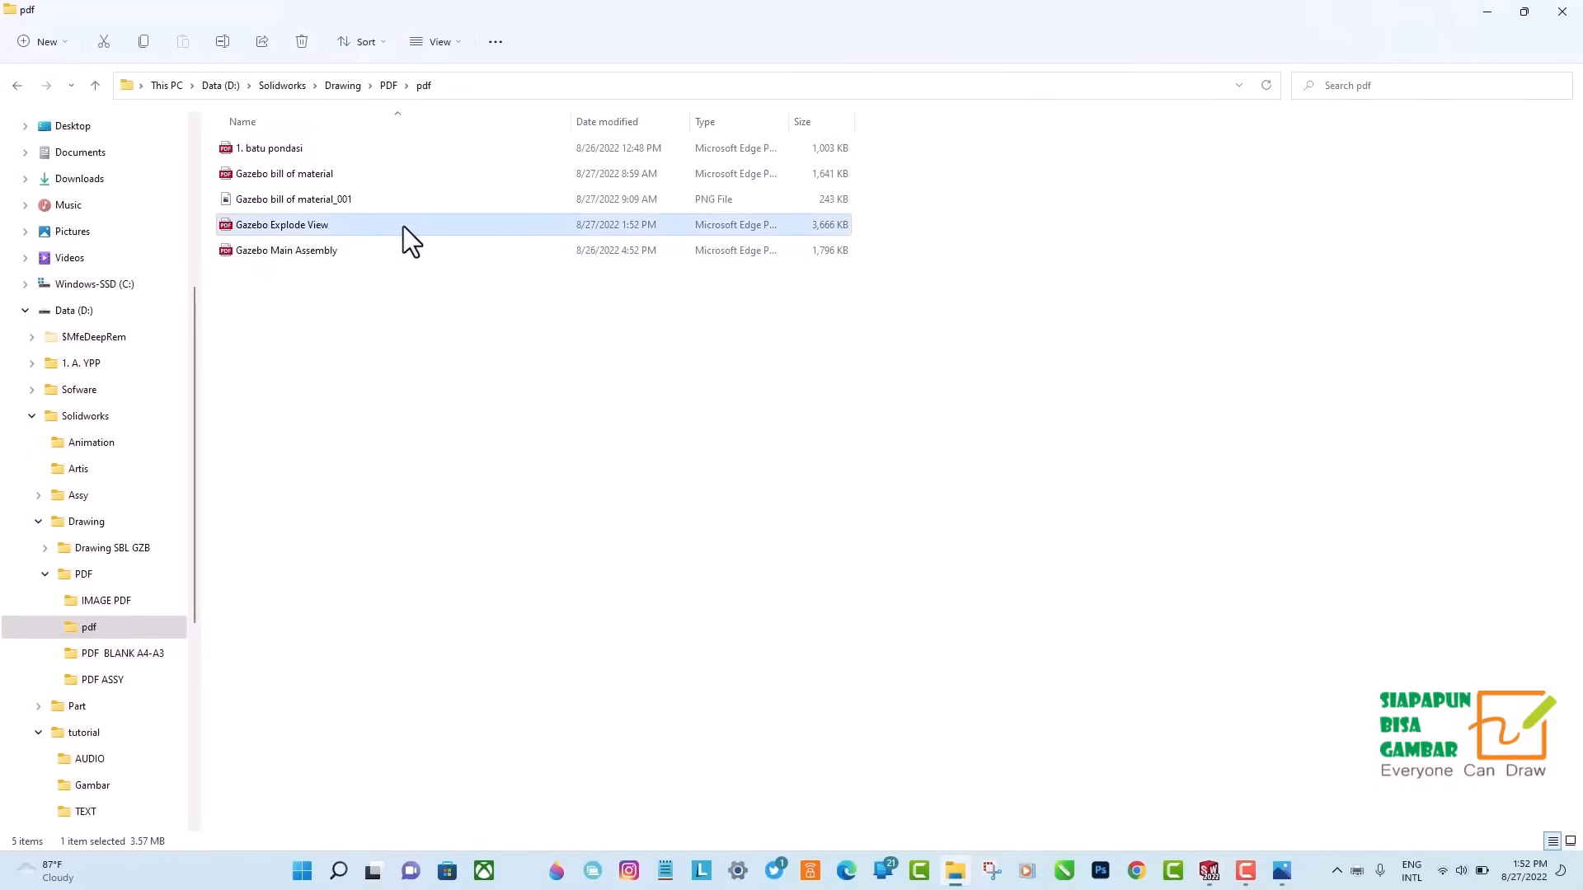
double_click(403, 227)
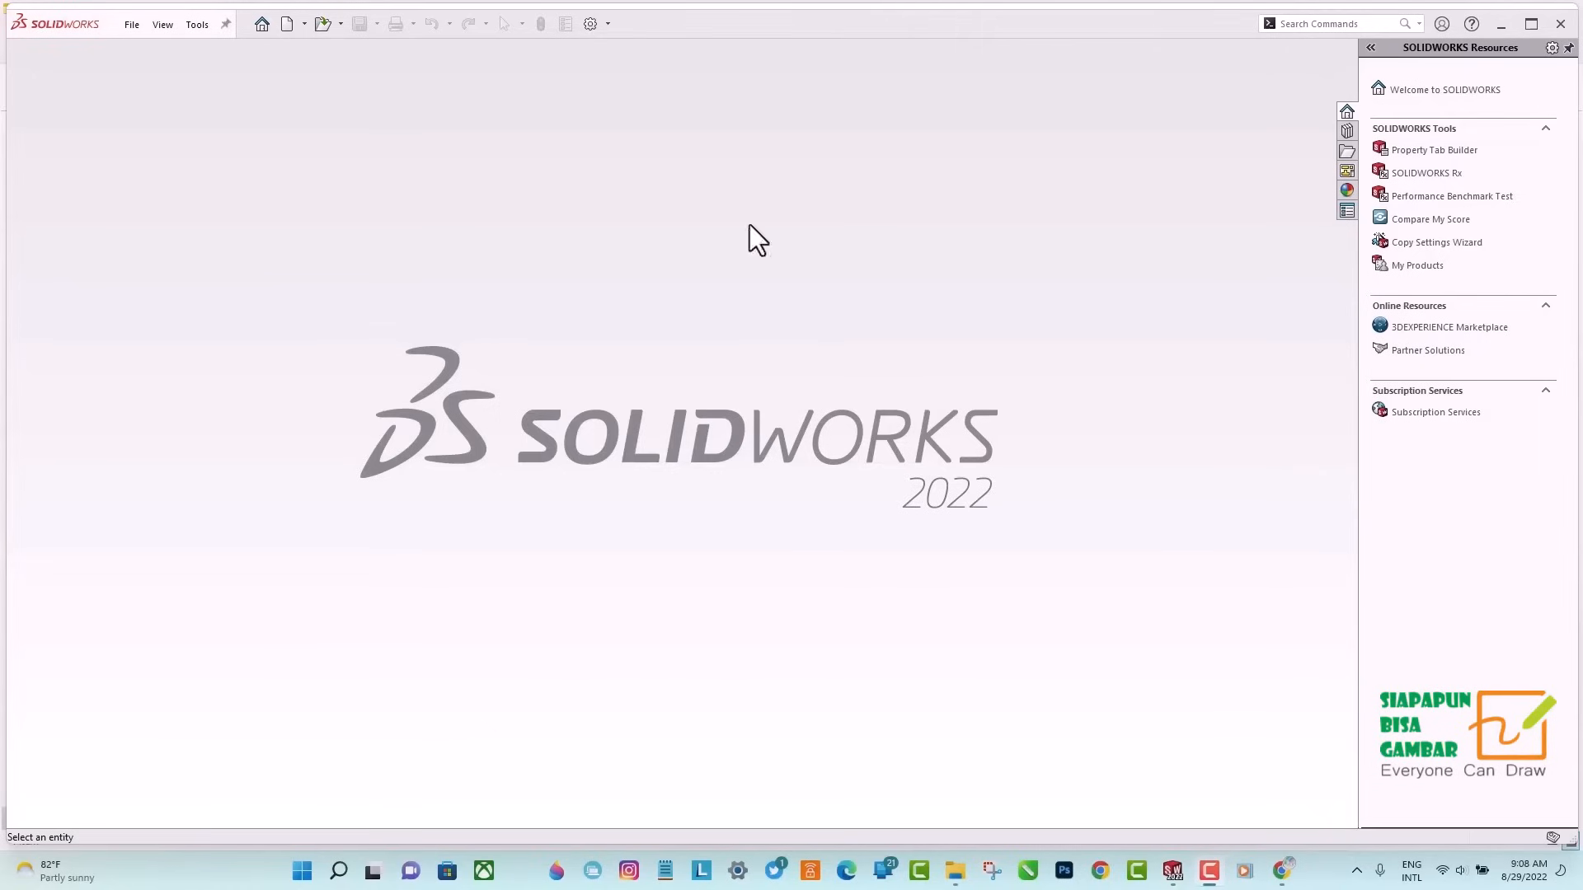
Open the GAZEBO Main Assembly file from the GAZEBO ASSY folder.
left_click(321, 24)
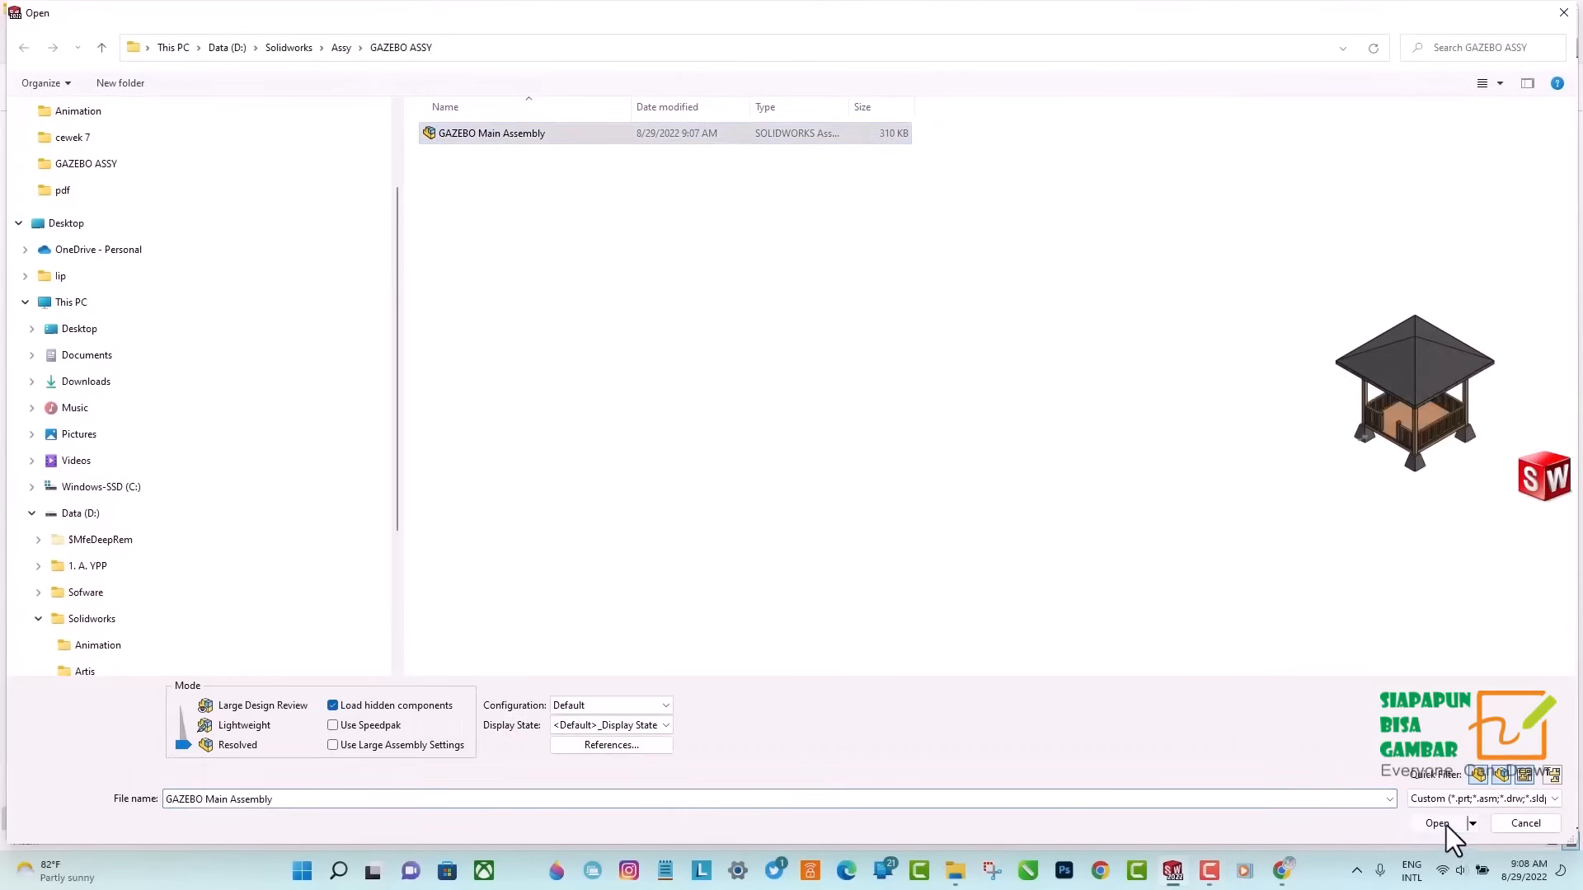
left_click(1437, 823)
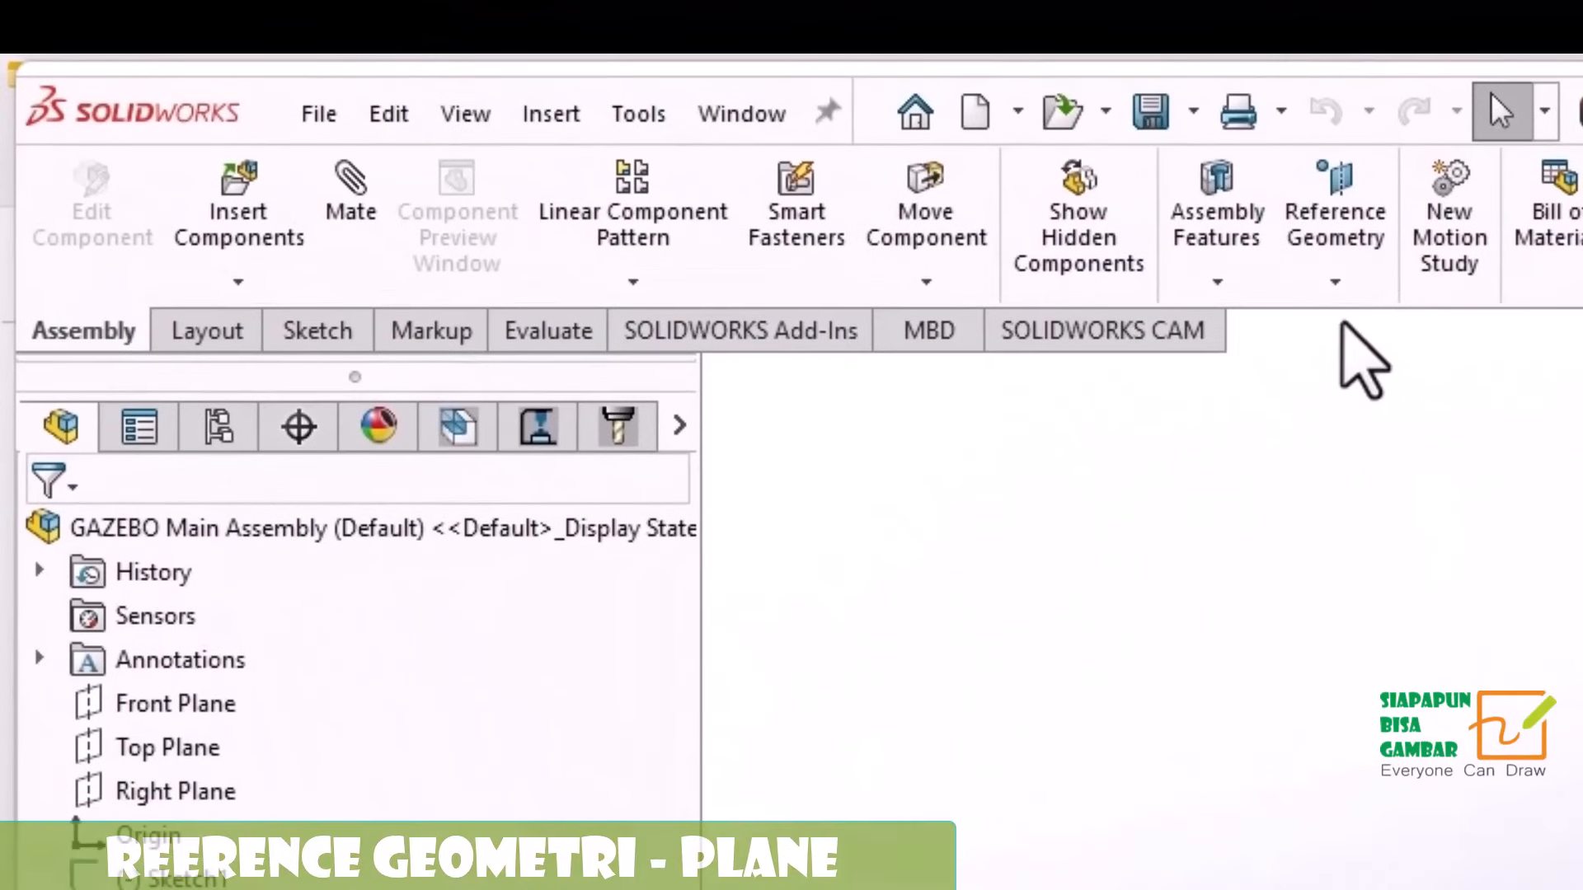
Create a reference plane offset 200 cm above the assembly's Top Plane.
left_click(1110, 229)
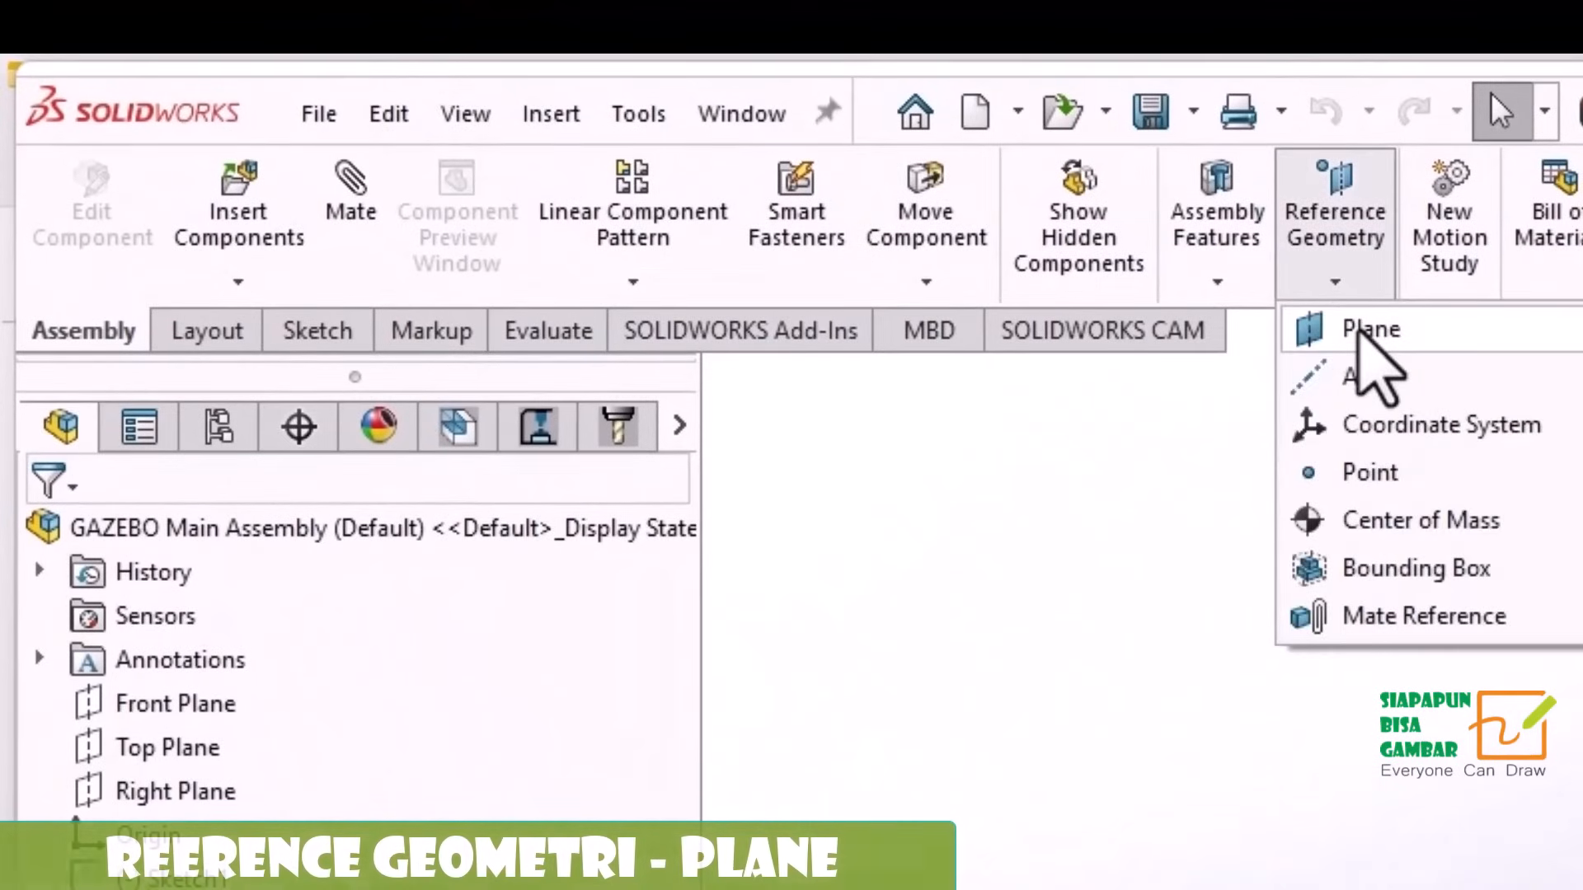
left_click(1361, 334)
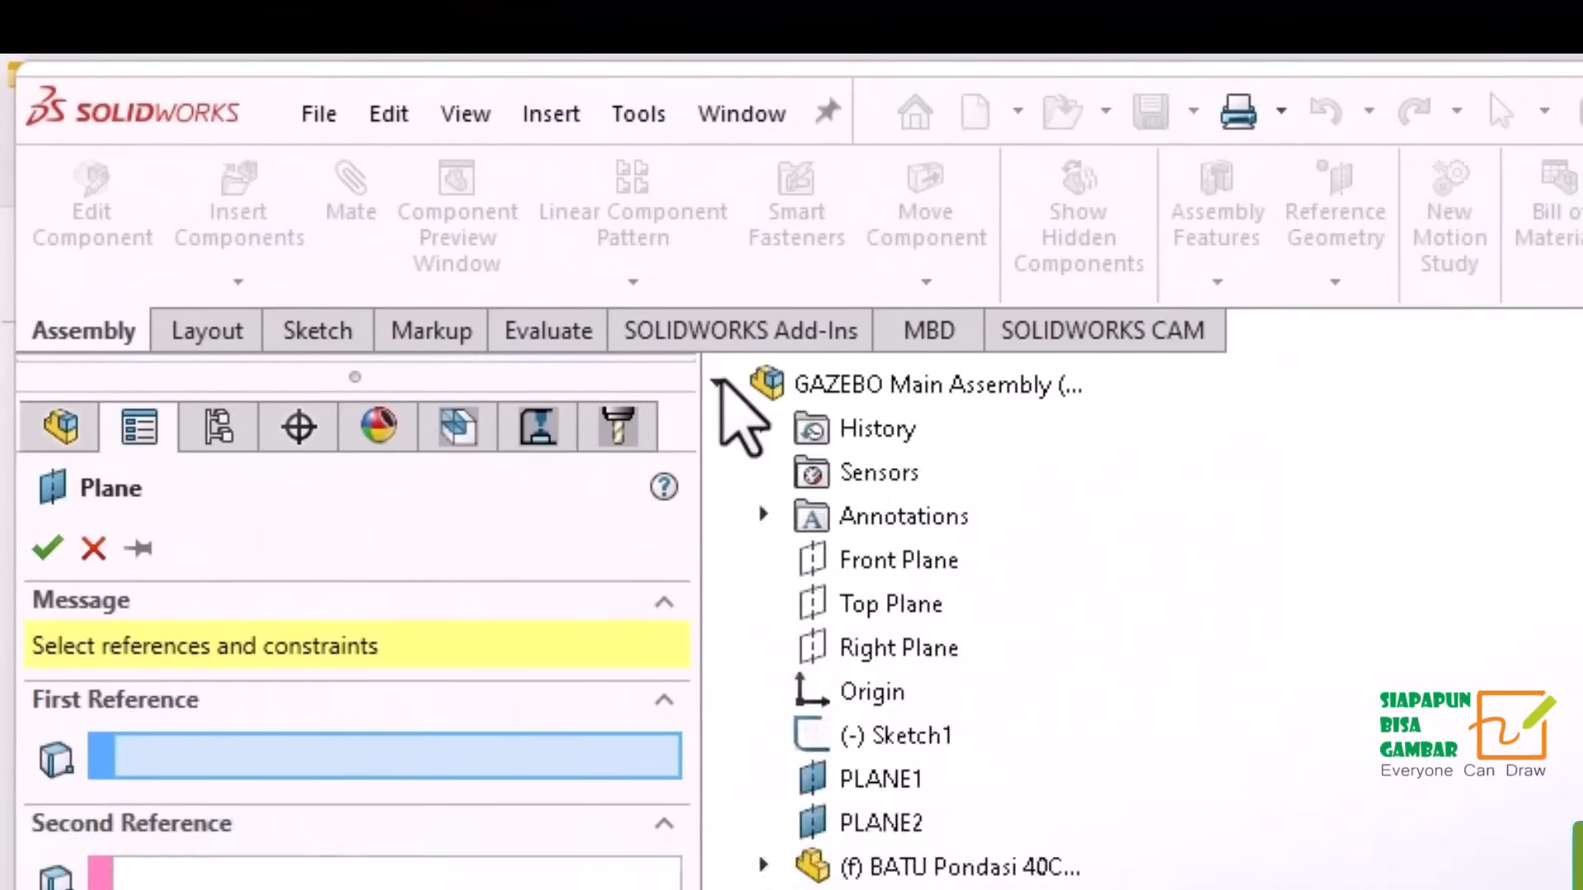
left_click(718, 382)
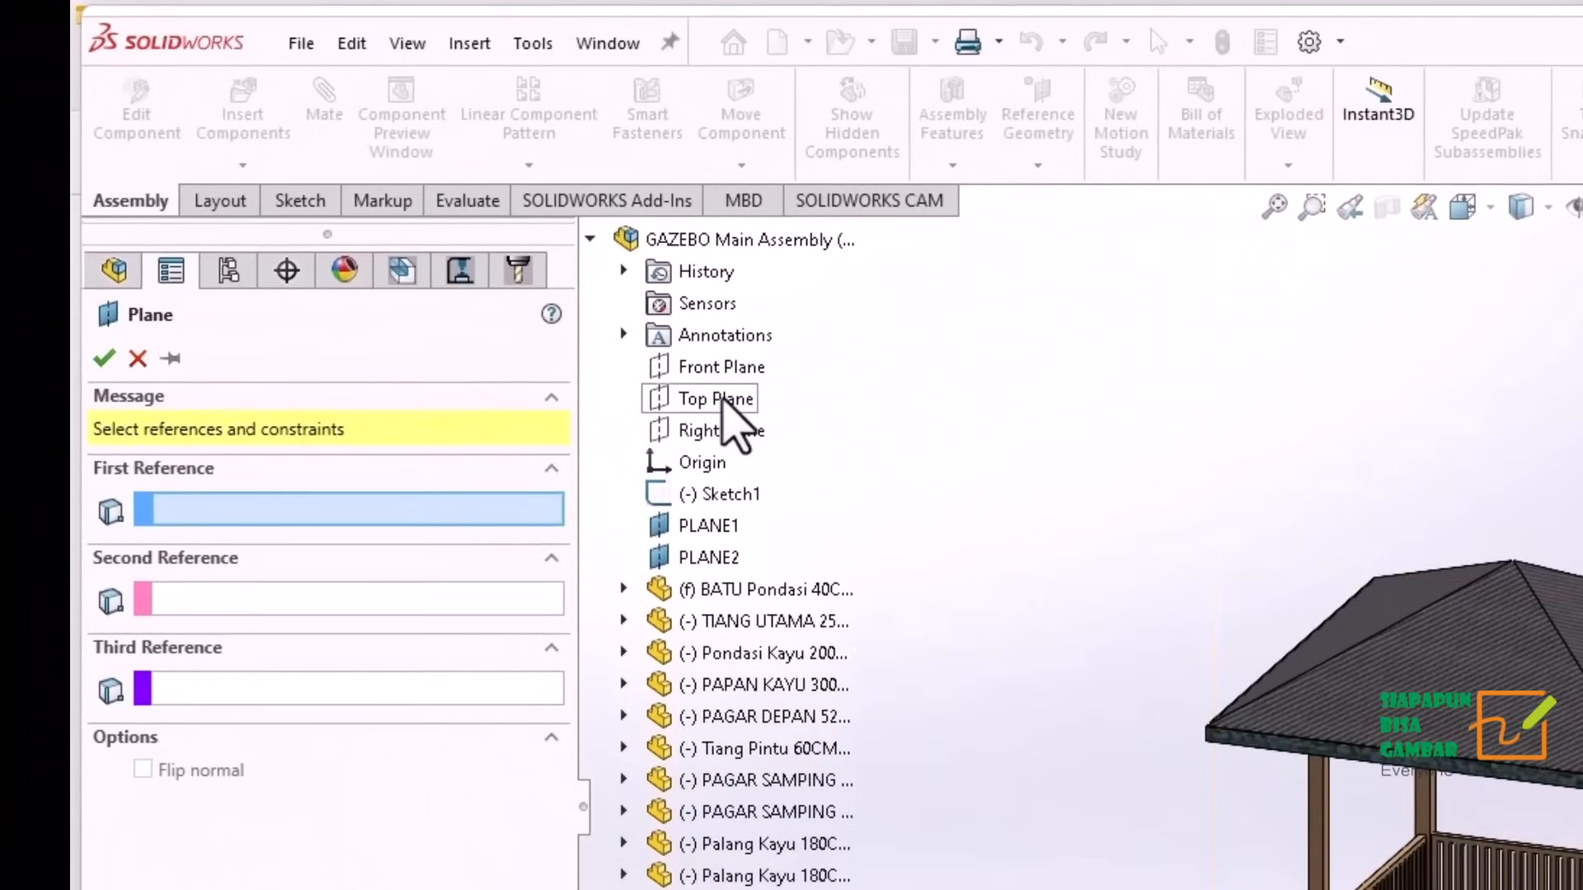
left_click(716, 399)
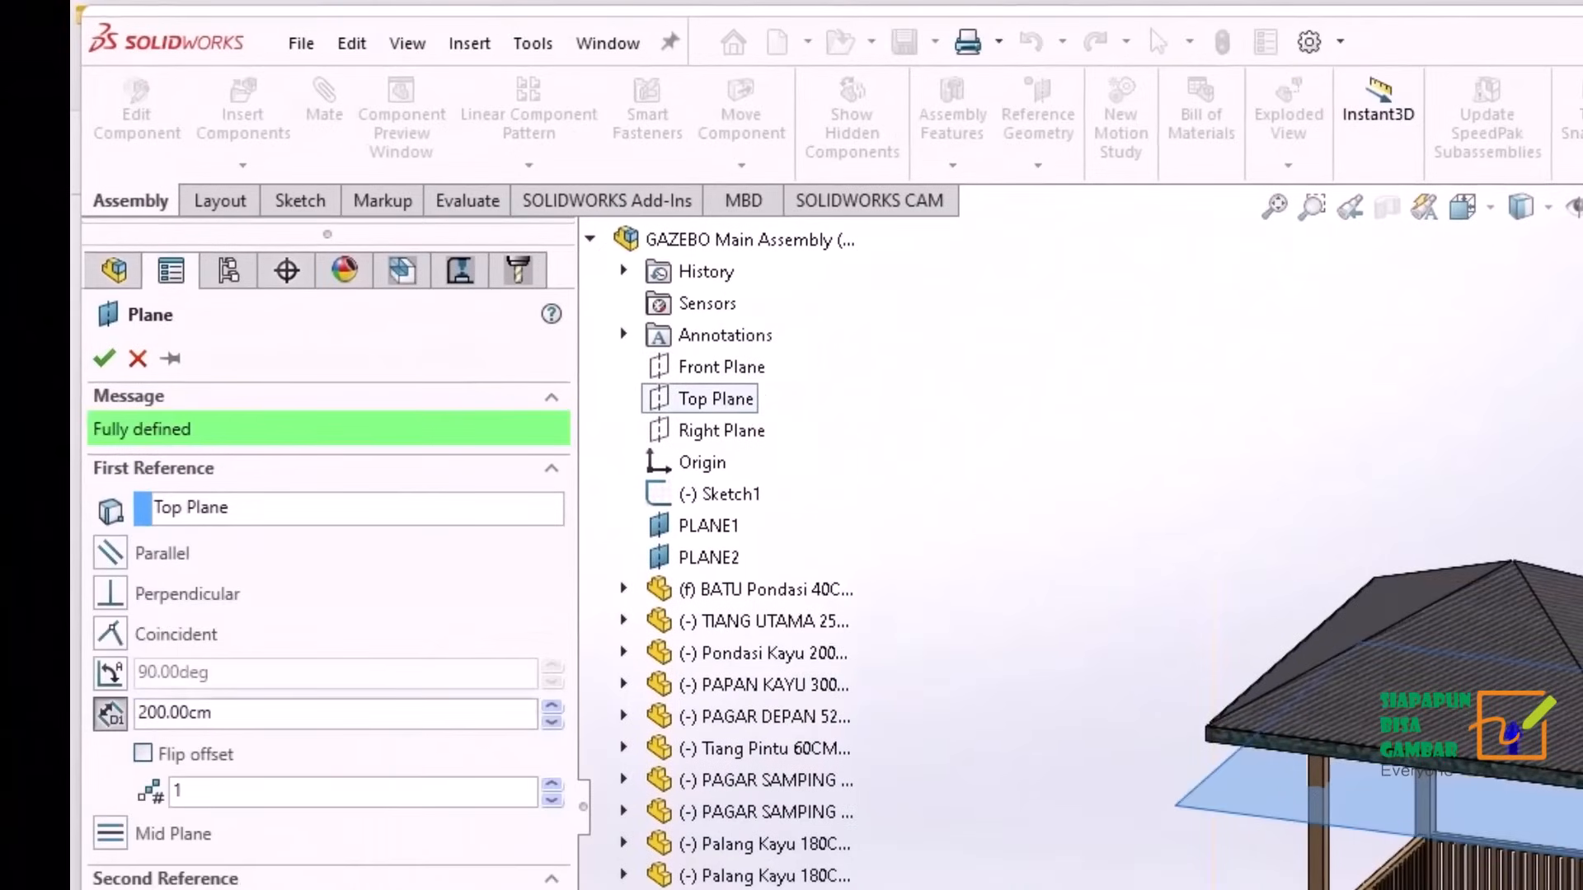
left_click_drag(248, 714, 90, 701)
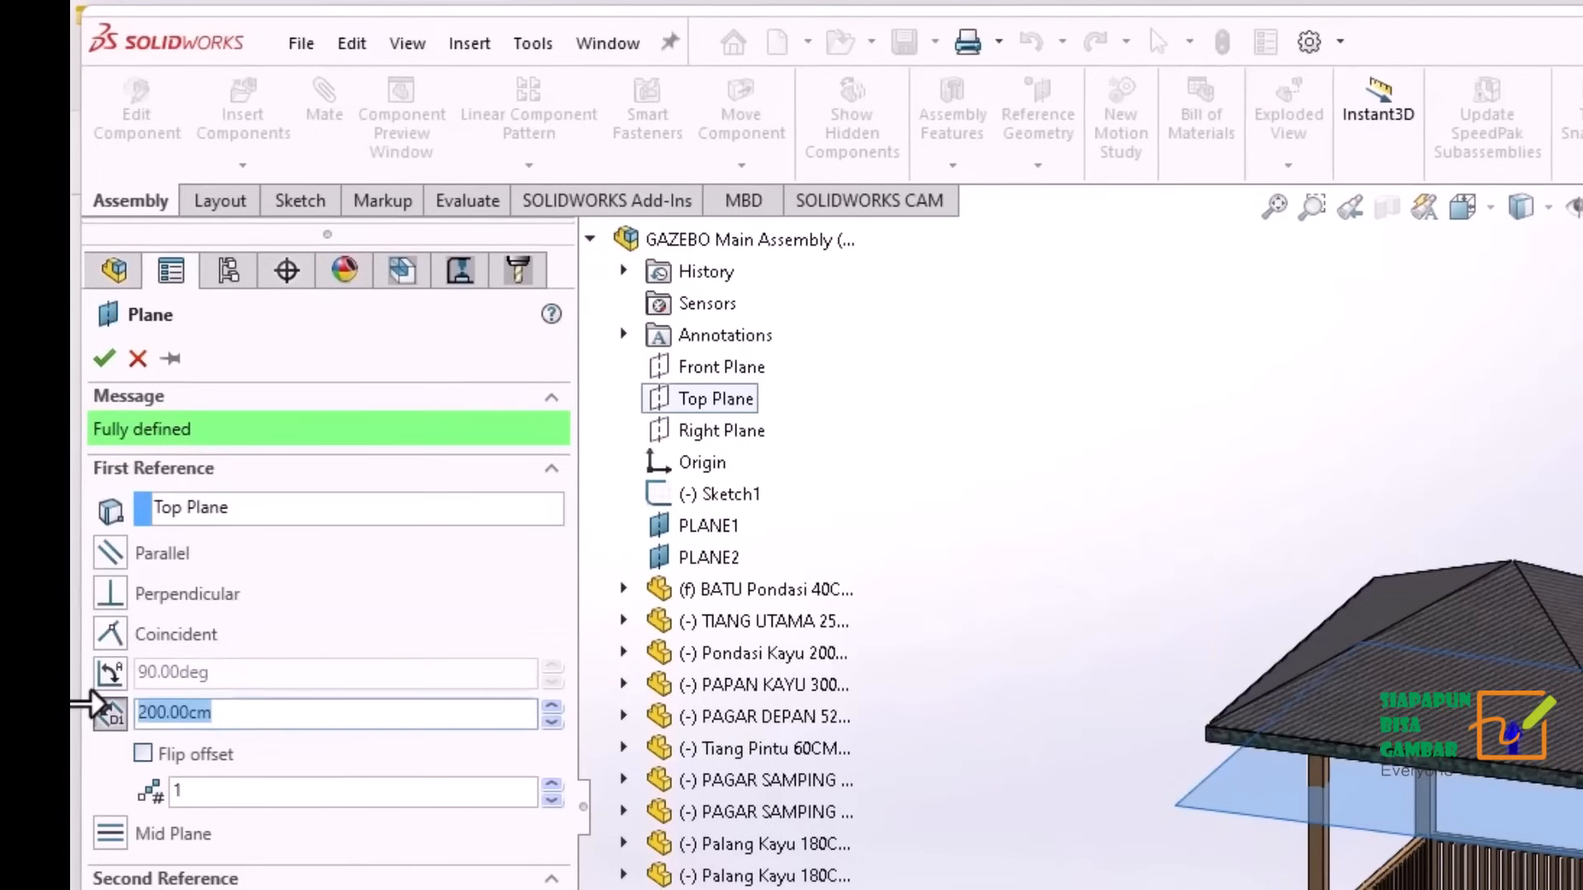
type("0")
key("Return")
left_click_drag(229, 722, 103, 714)
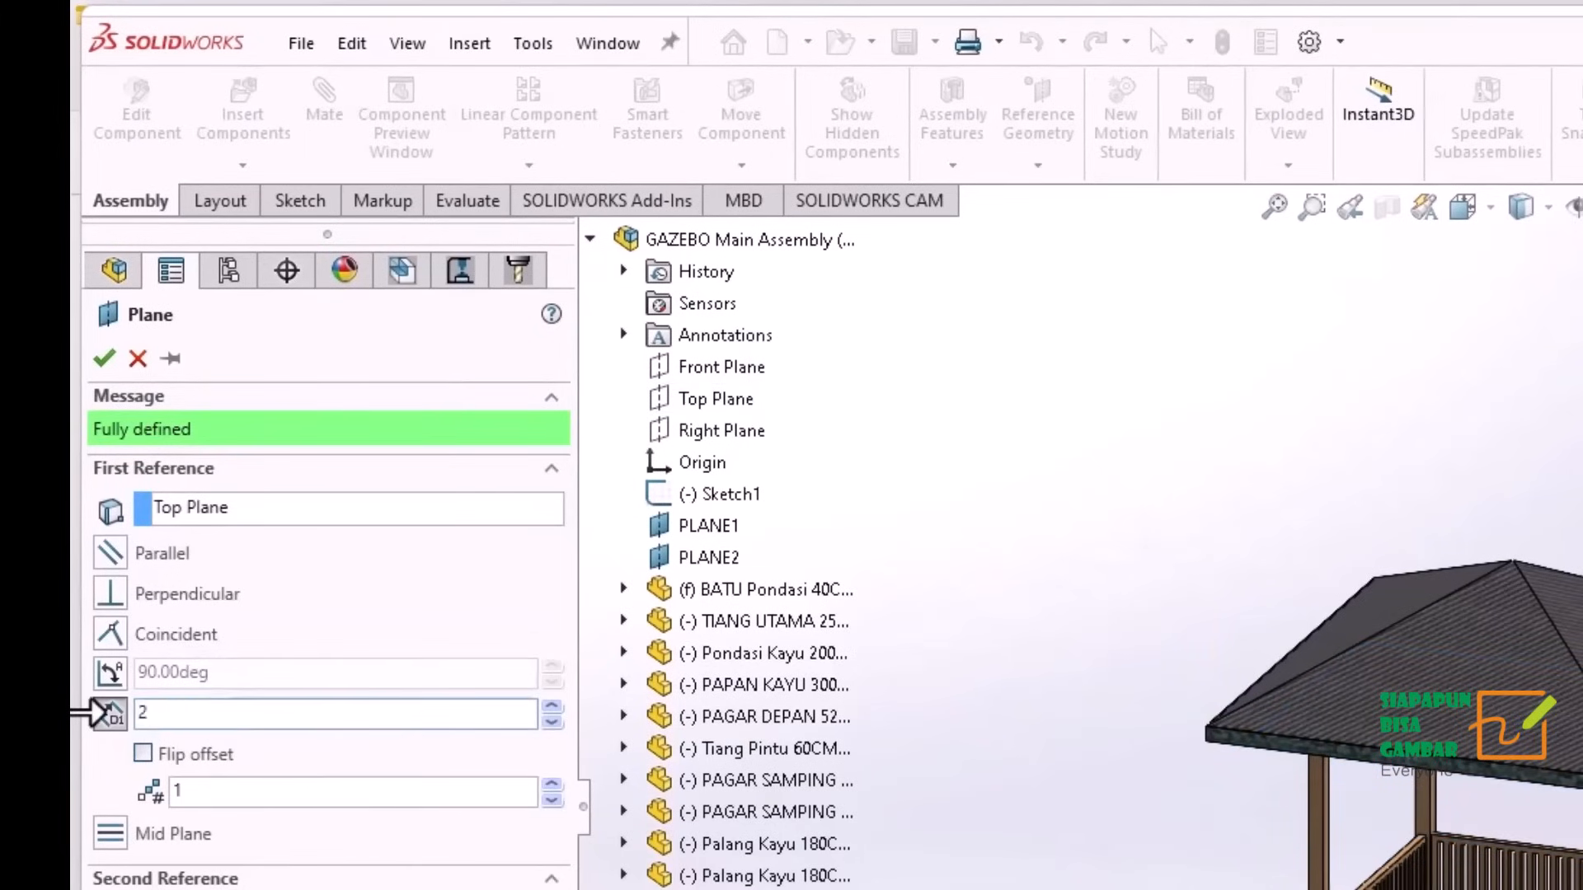
left_click(104, 358)
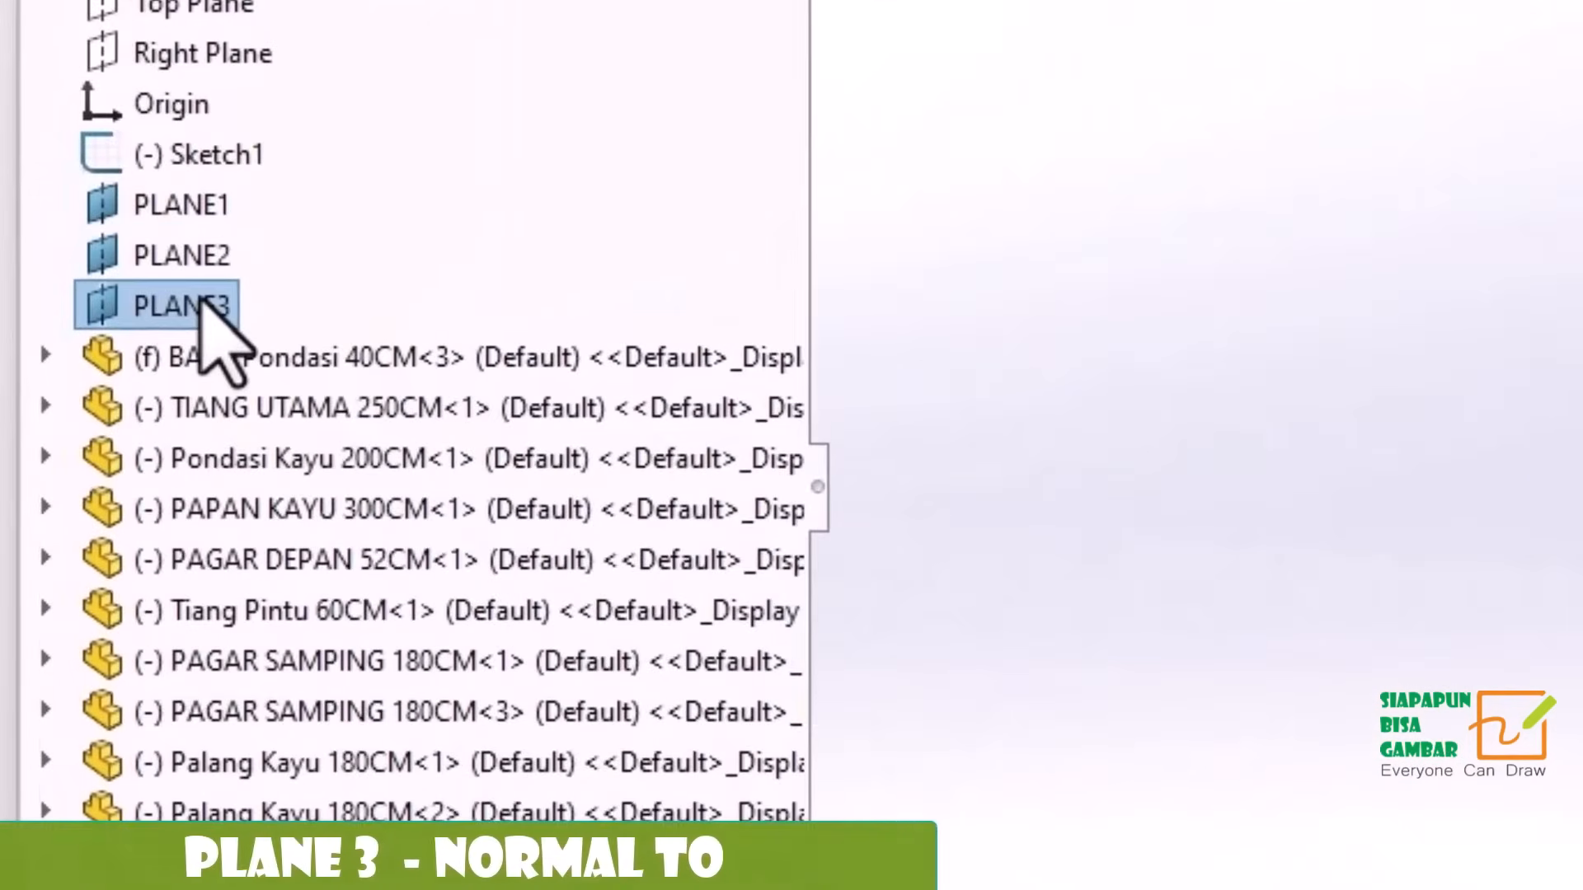
Sketch a long looping spline on PLANE3 that circles the gazebo and passes over its middle as a camera path.
right_click(200, 301)
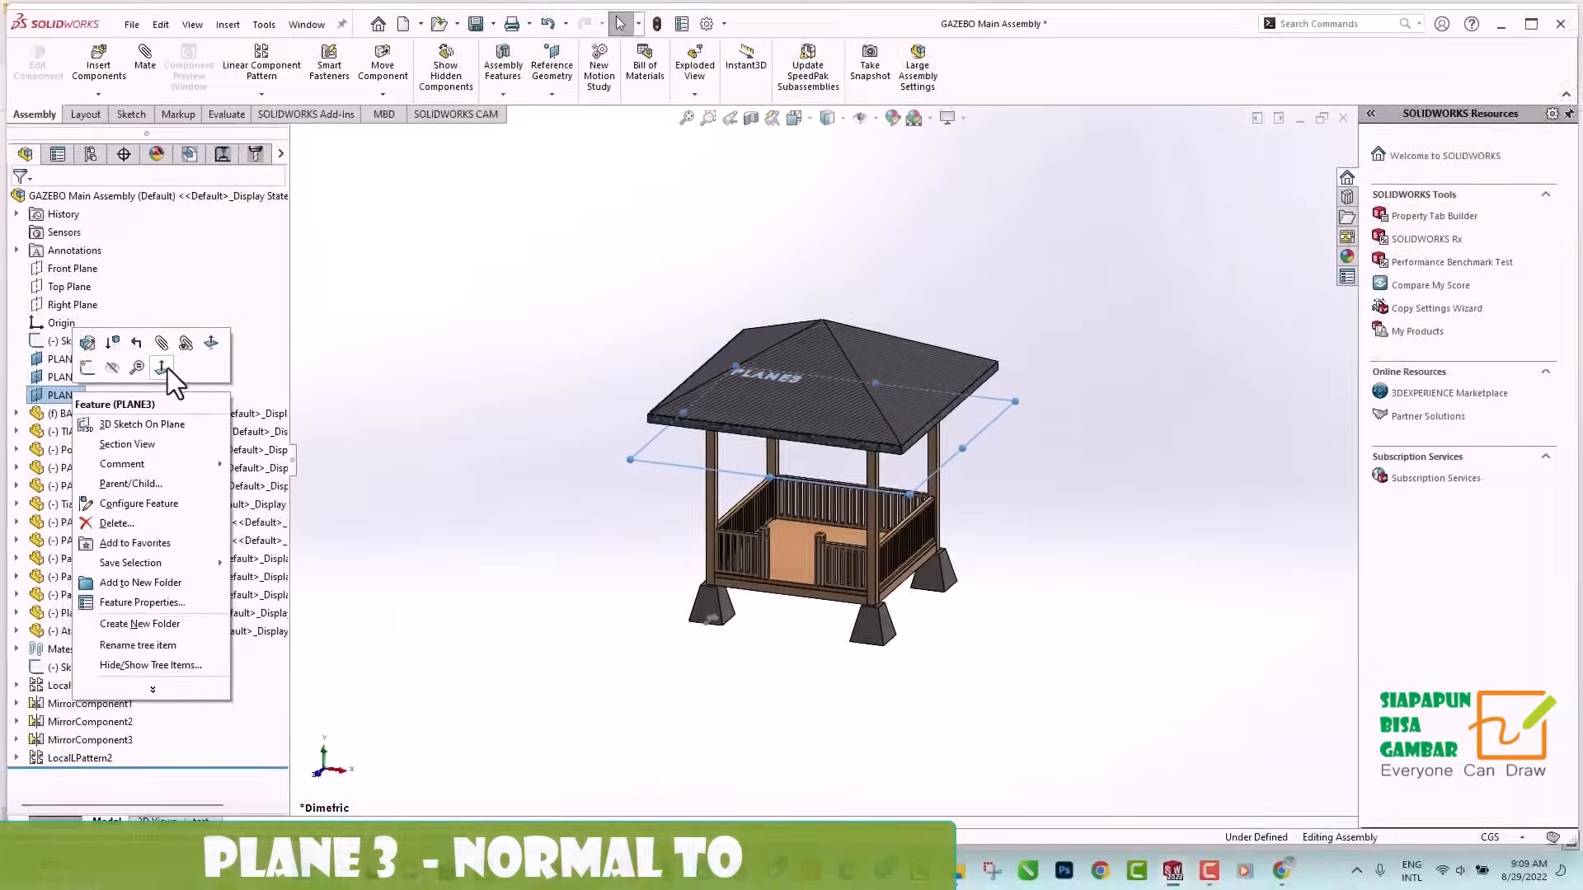
left_click(462, 230)
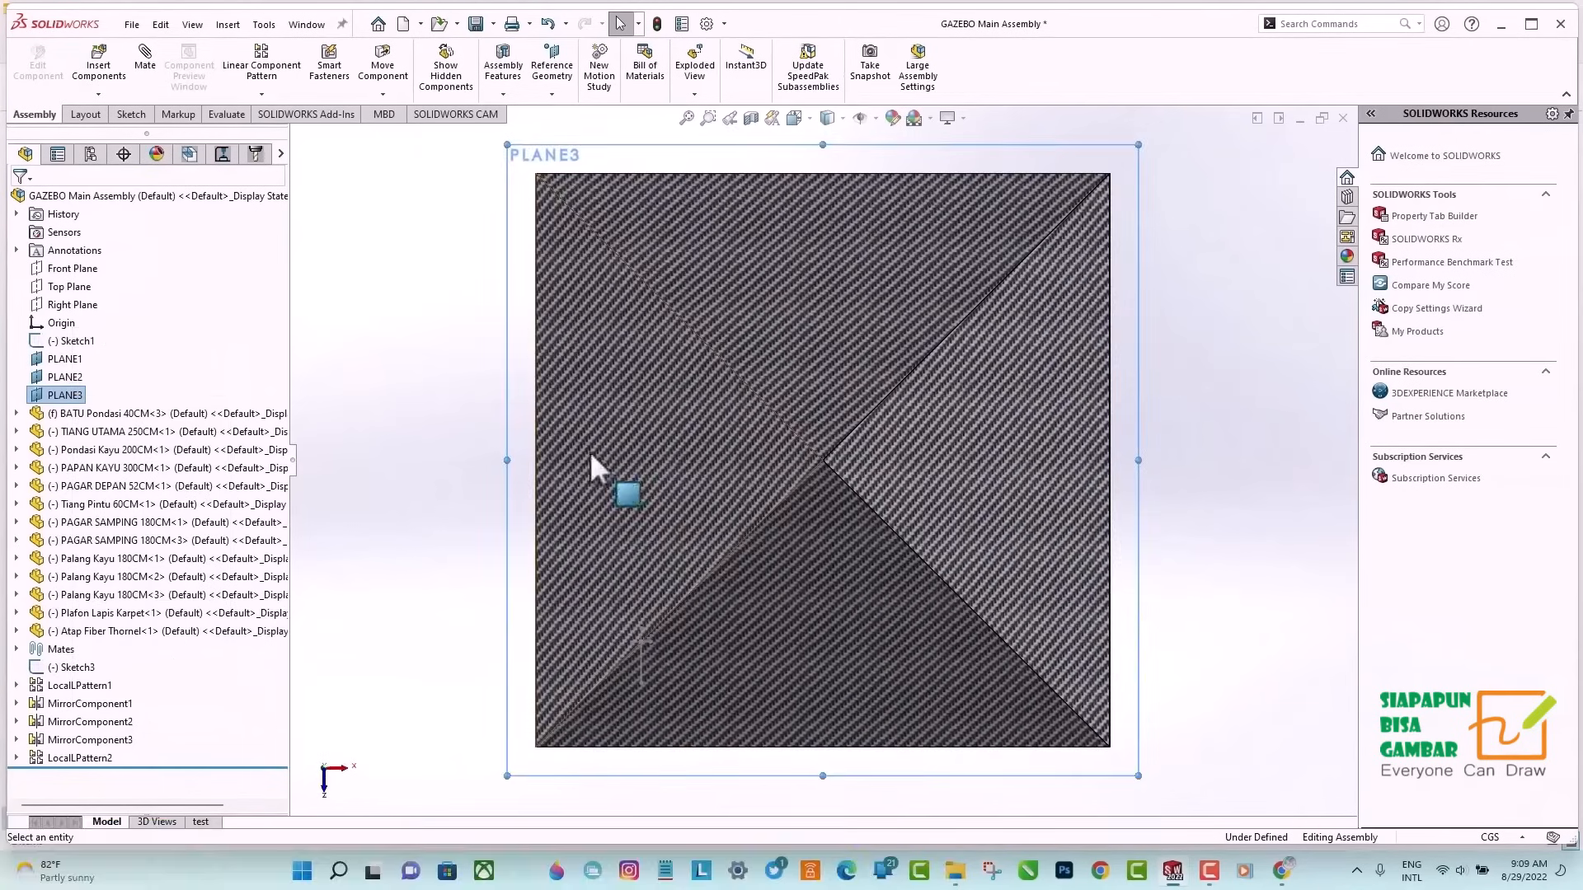
scroll(591, 452, "up", 5)
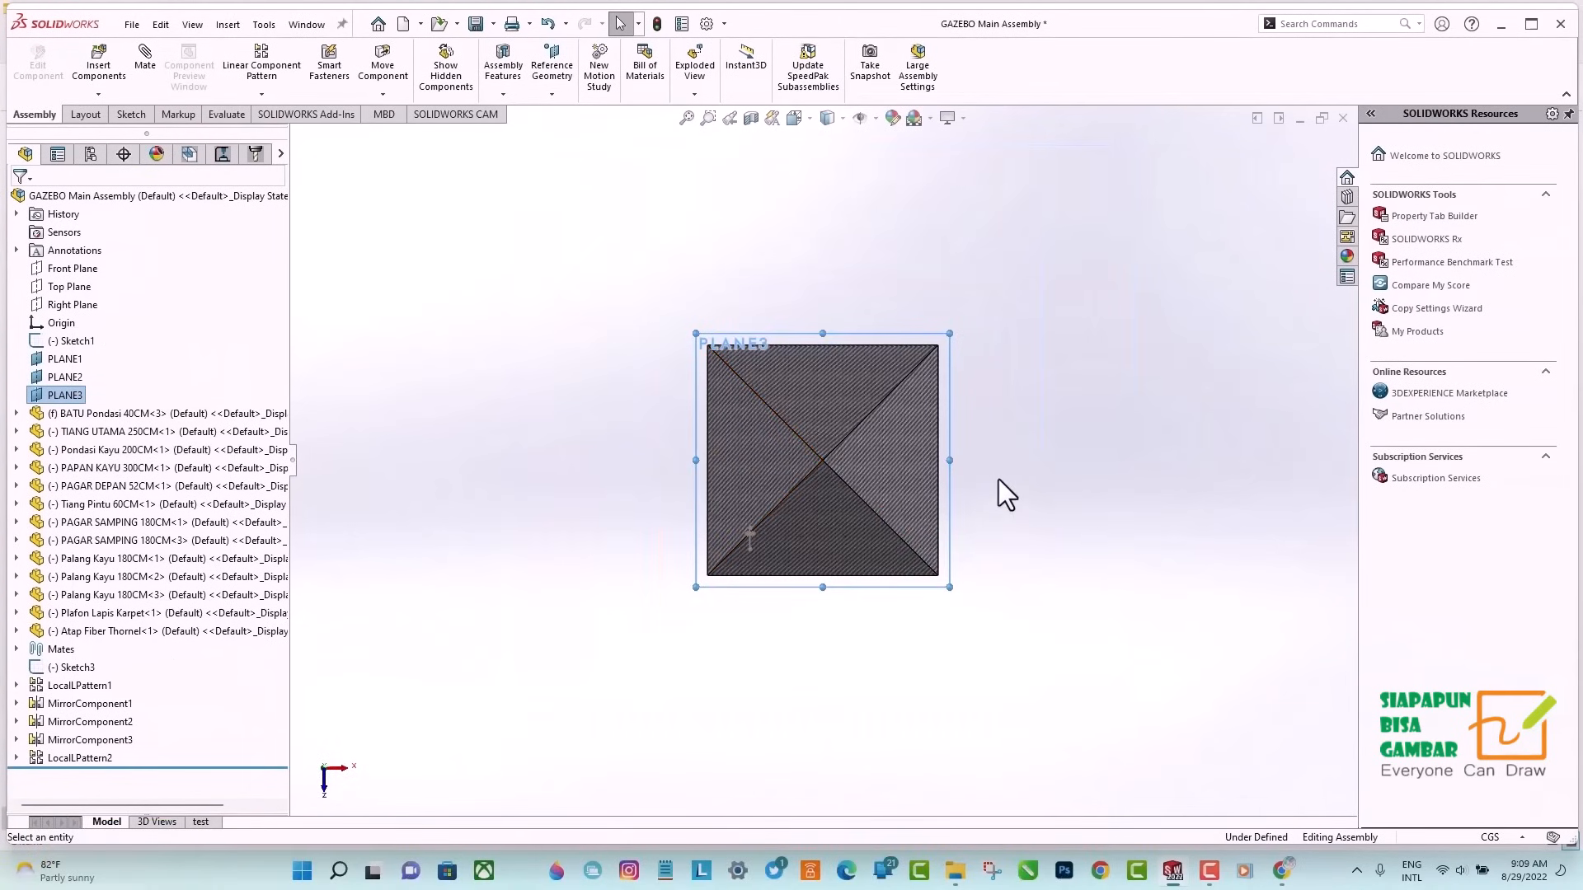
key("z")
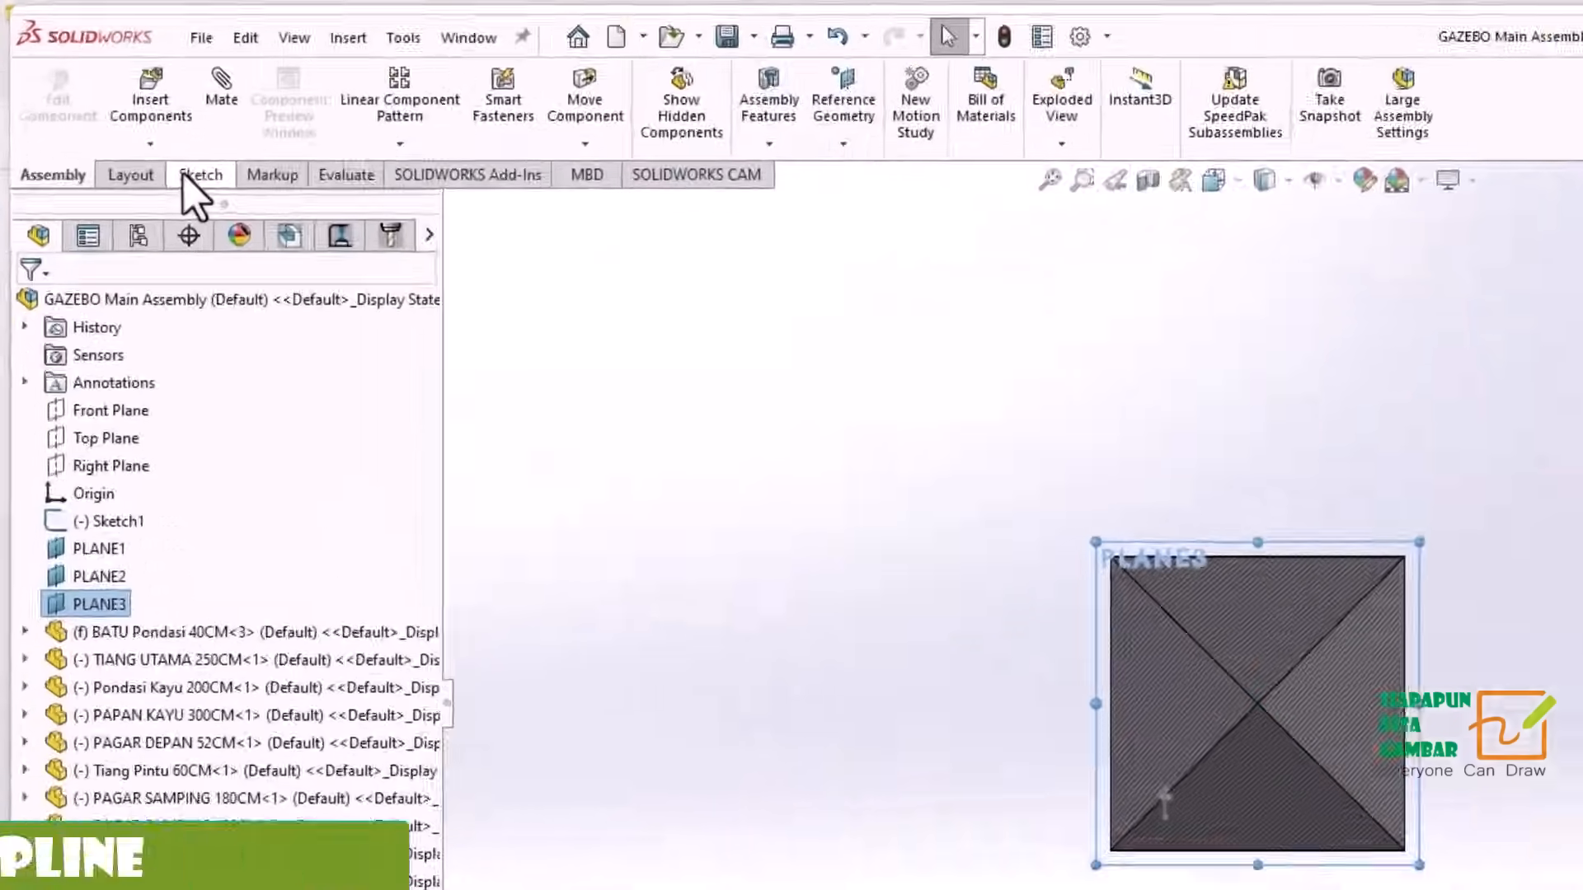
left_click(122, 114)
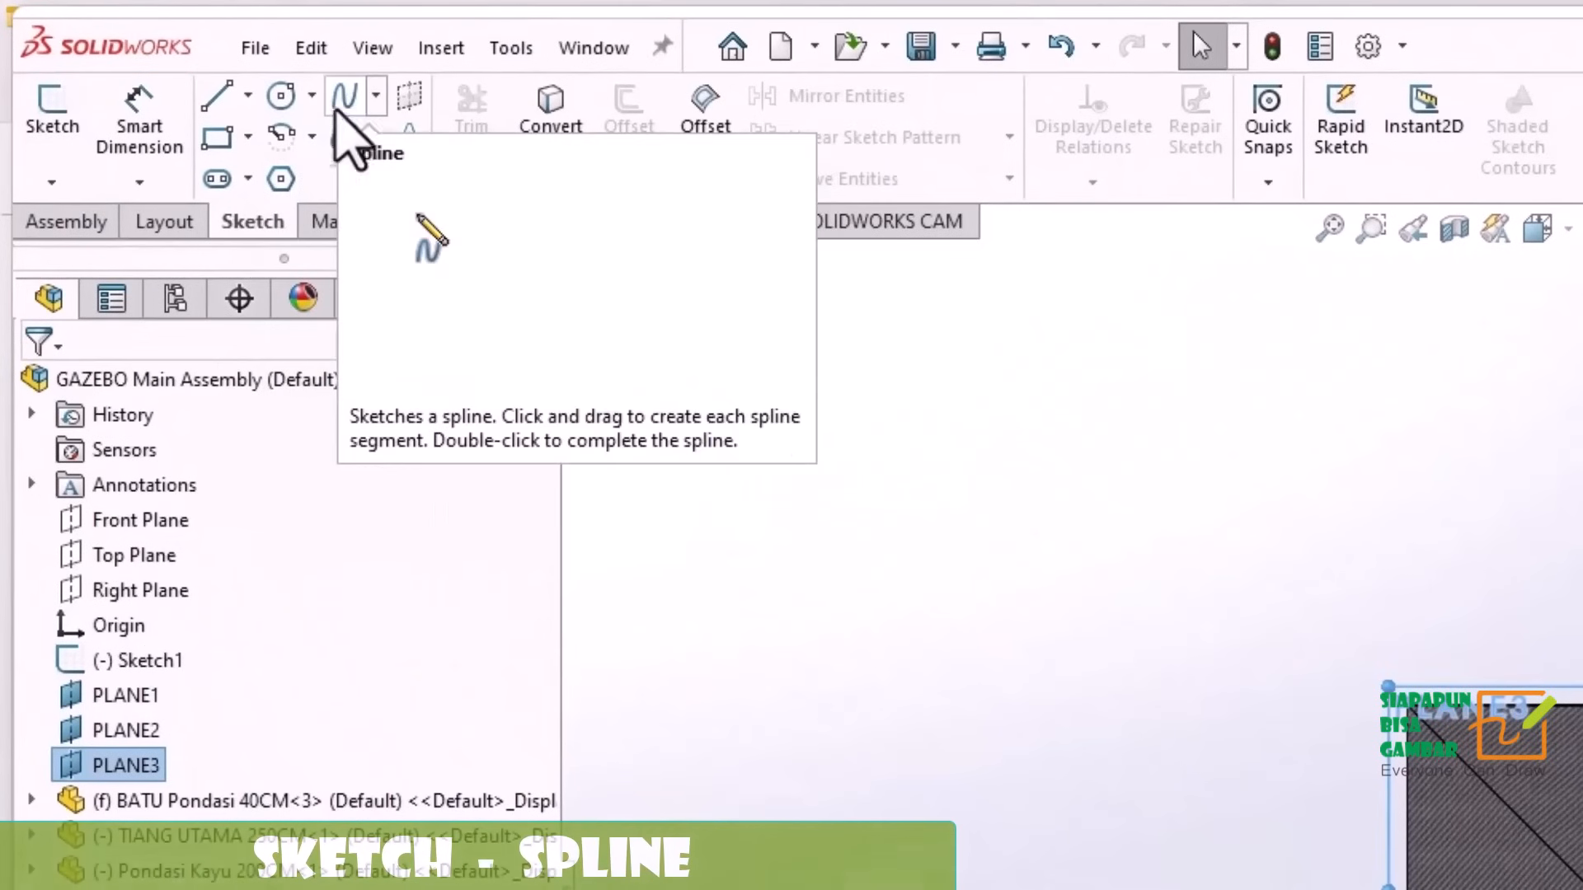
left_click(345, 98)
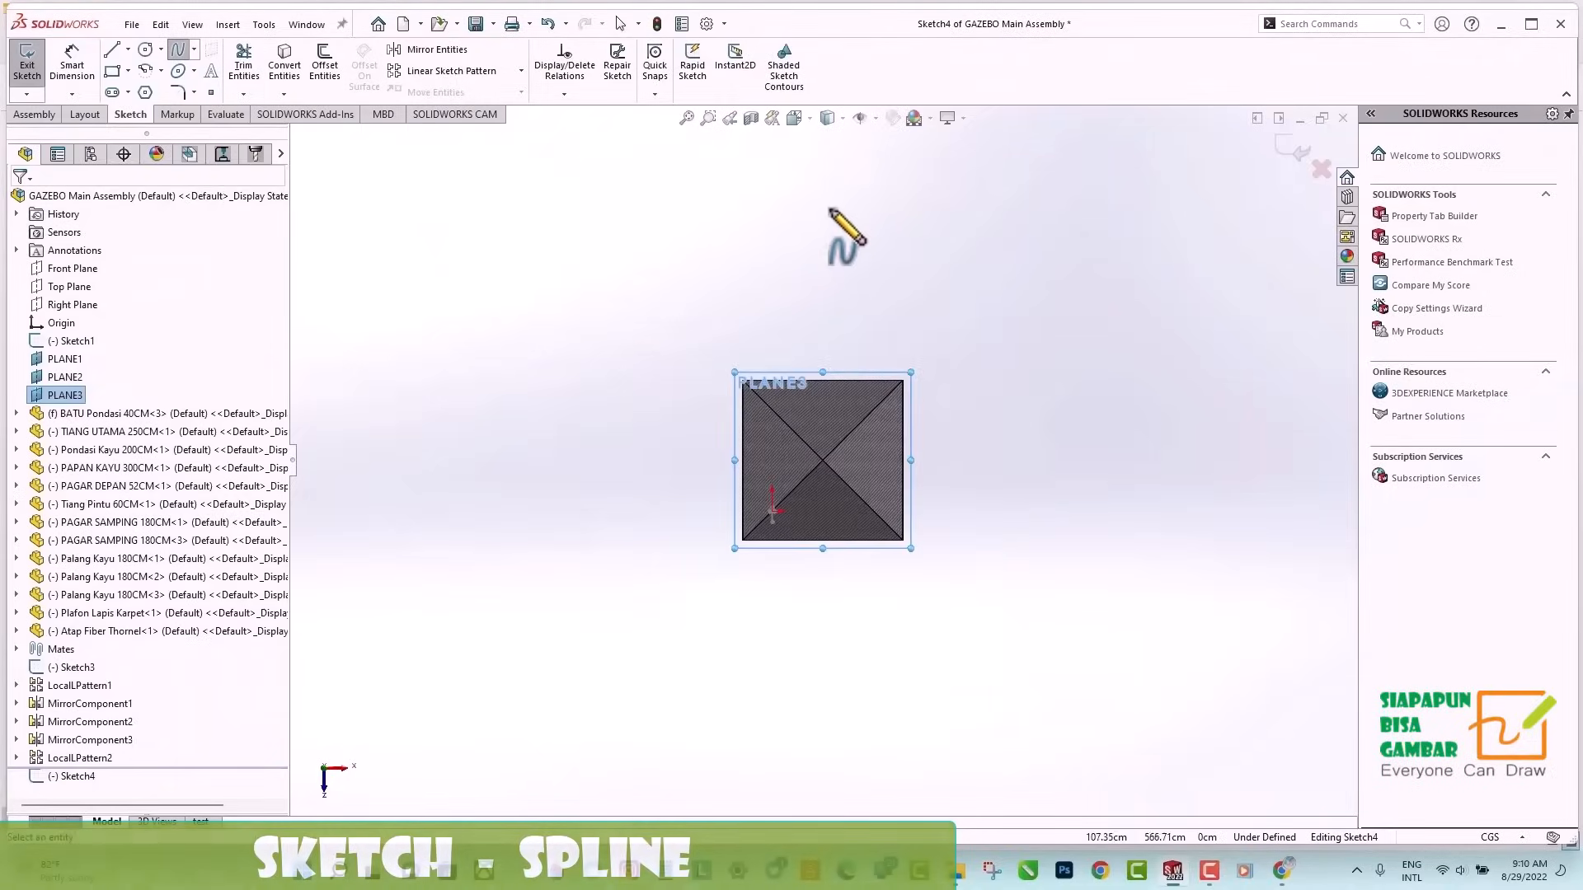
left_click(831, 208)
left_click(1028, 207)
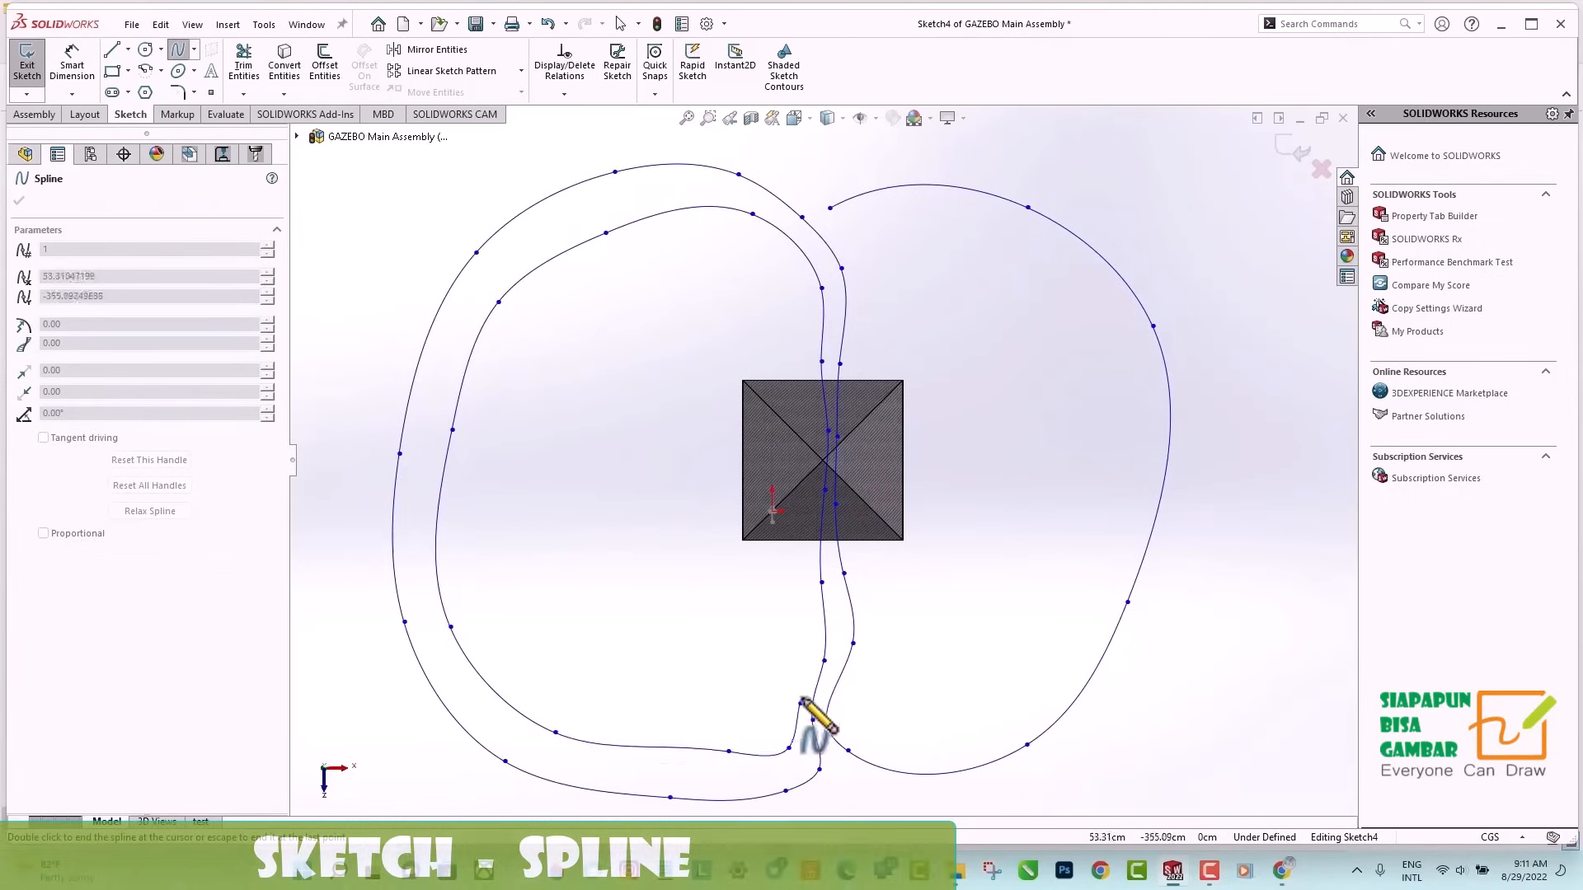
right_click(816, 582)
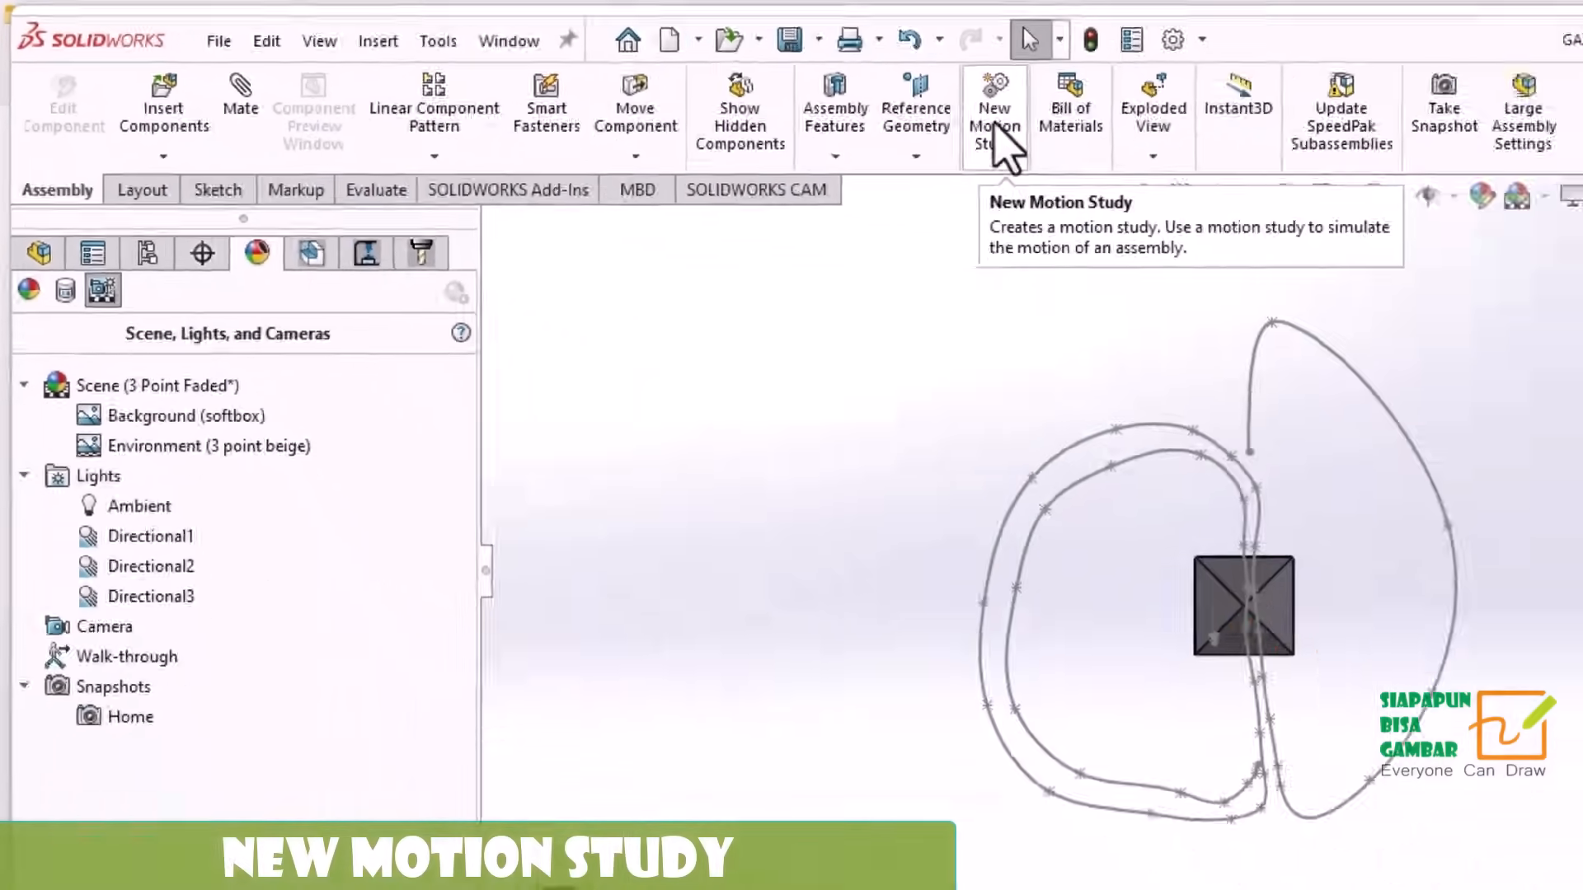
Create a new motion study and turn off Disable View Key Creation for its orientation and camera views.
left_click(1300, 161)
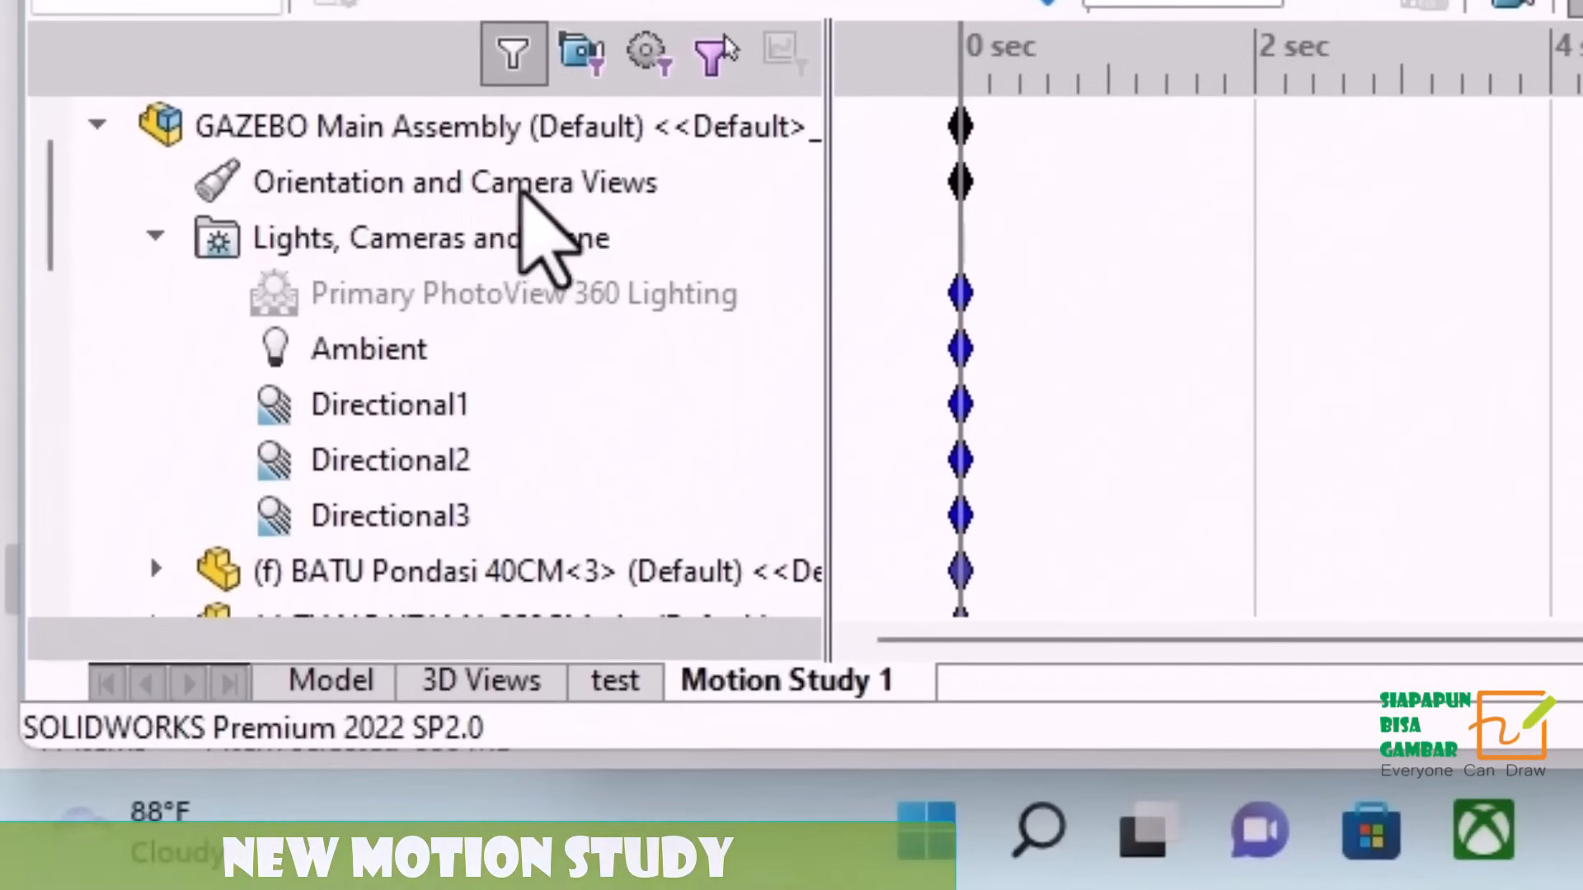
right_click(521, 189)
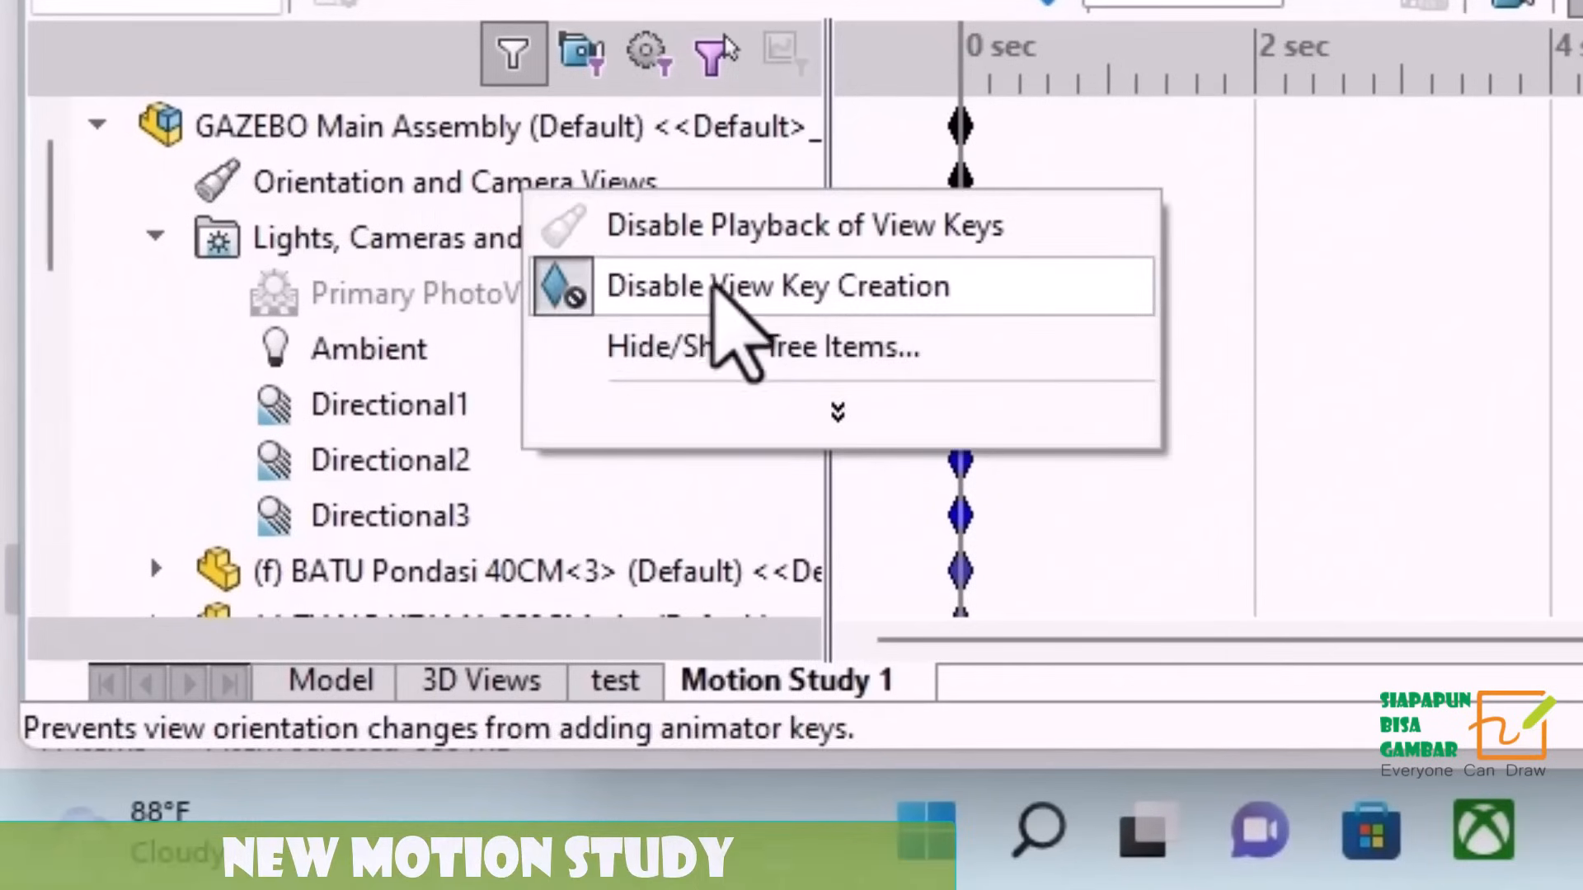
left_click(711, 285)
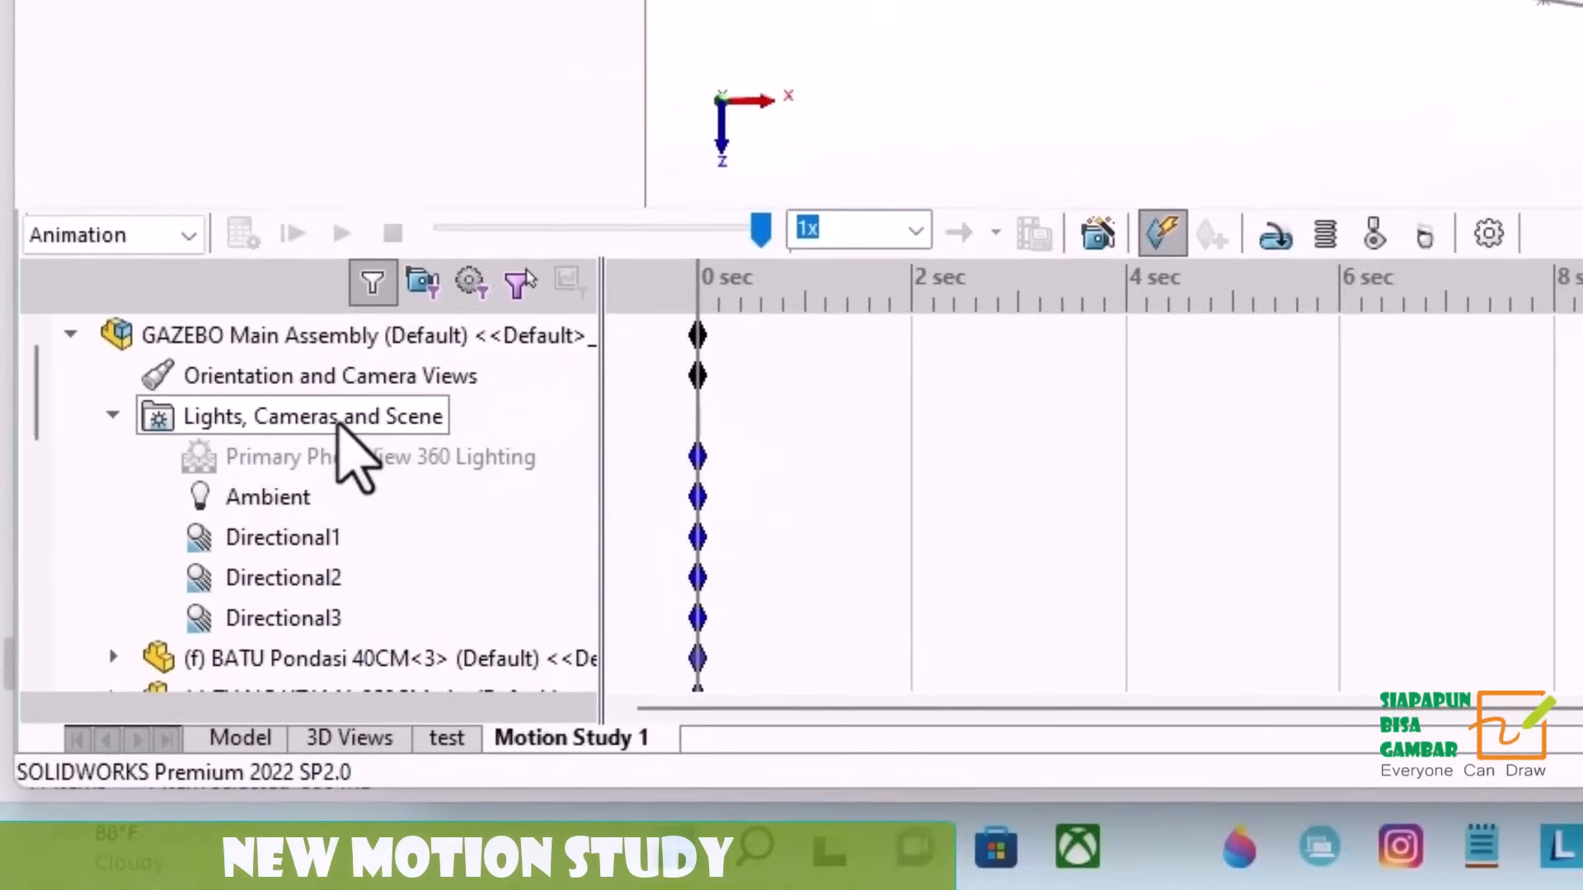
Add a camera to the motion study and aim it at the floor face of the PAPAN KAYU 300CM part.
right_click(464, 242)
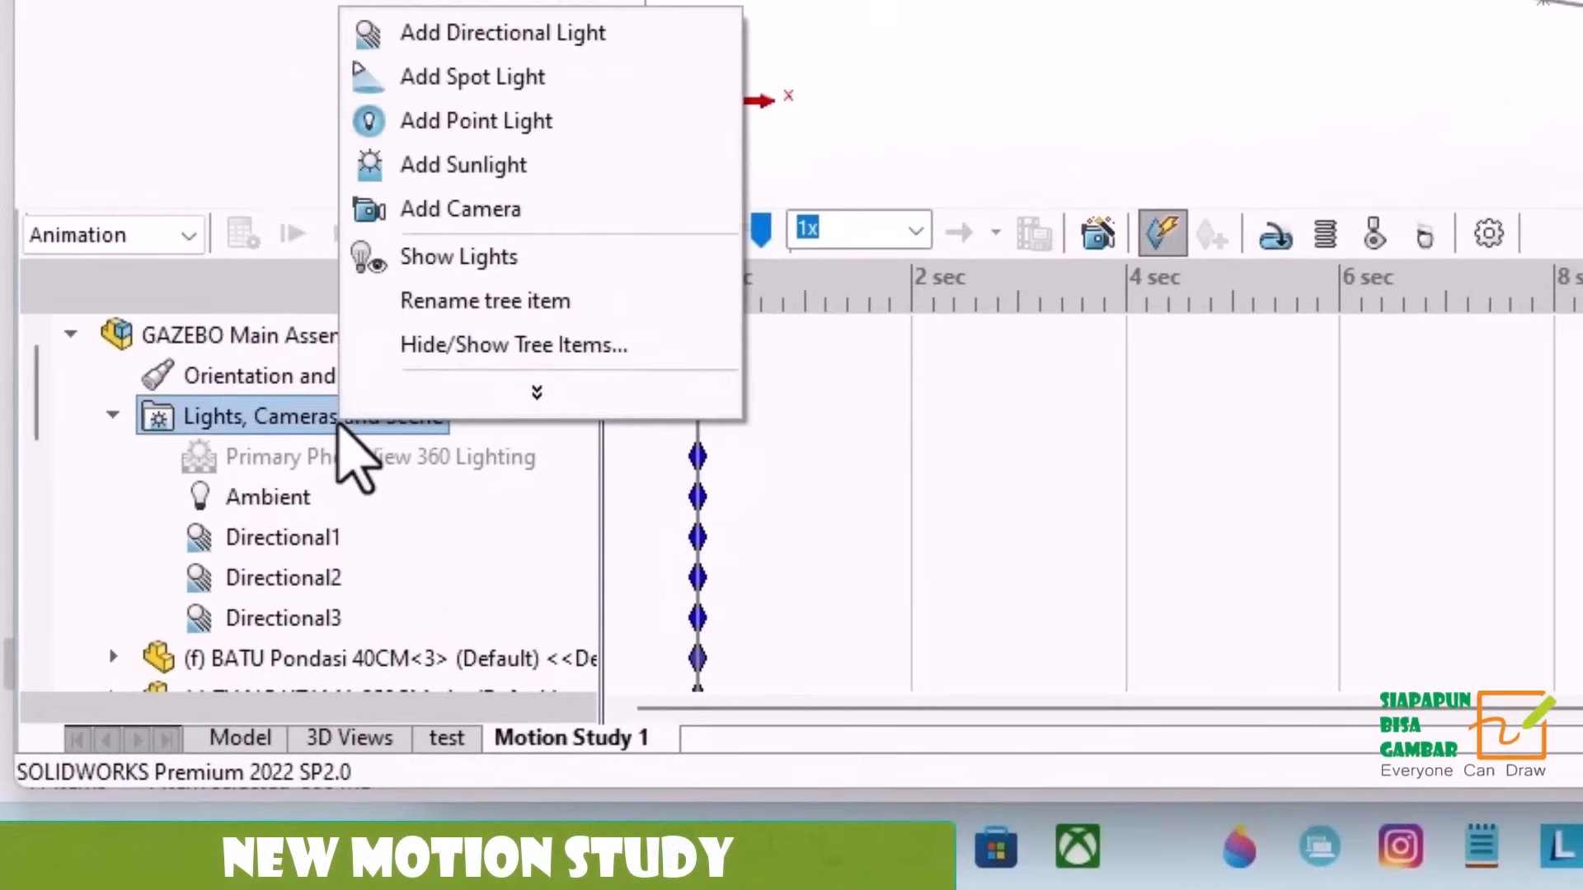
left_click(459, 213)
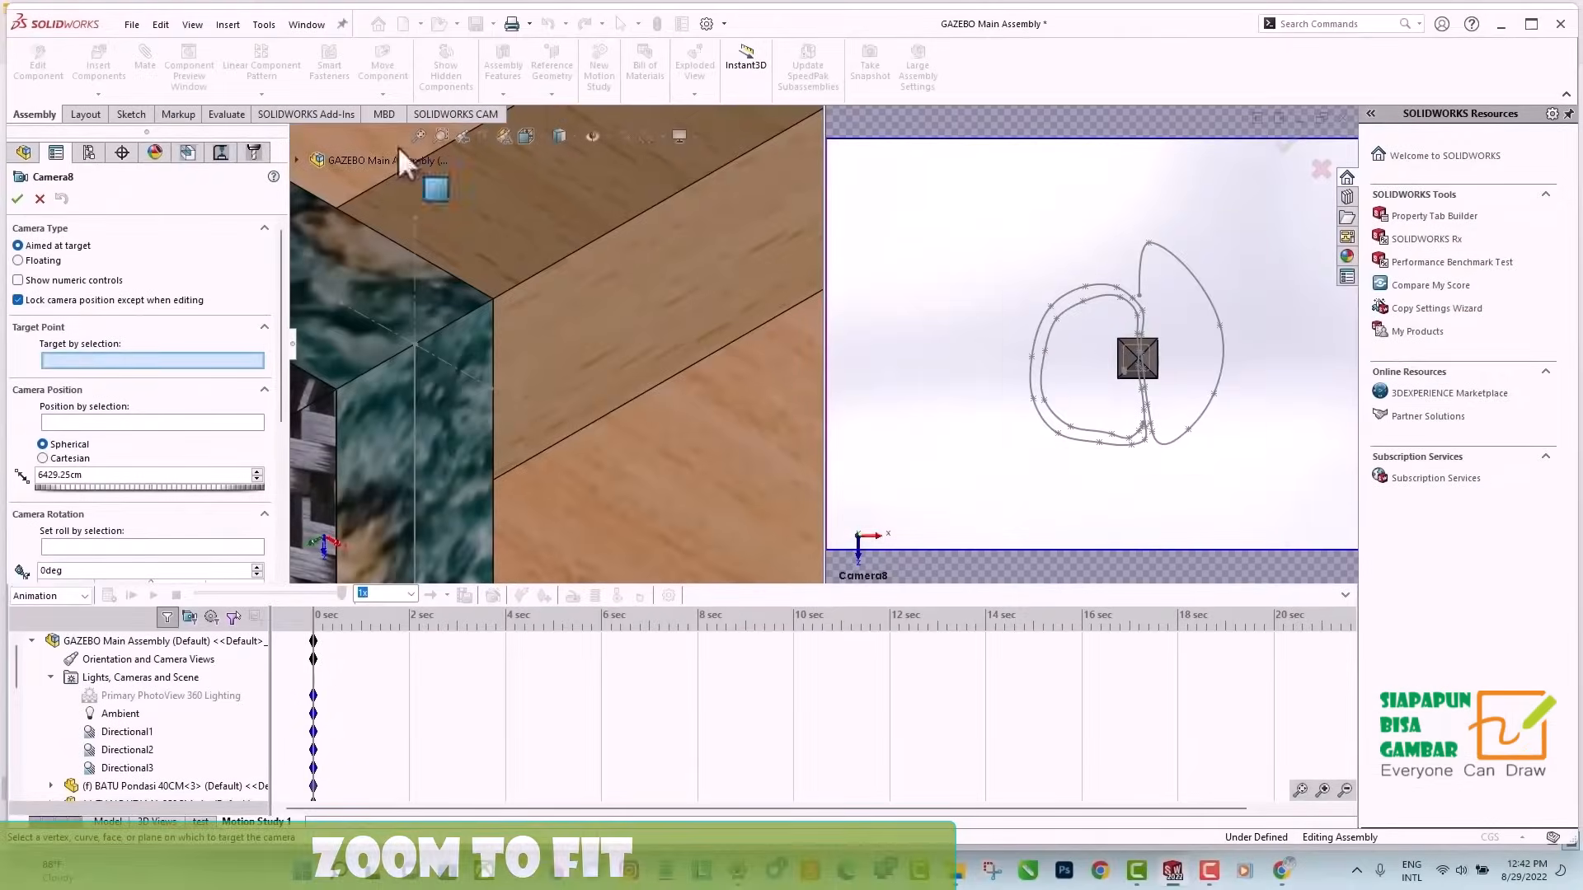
left_click(418, 132)
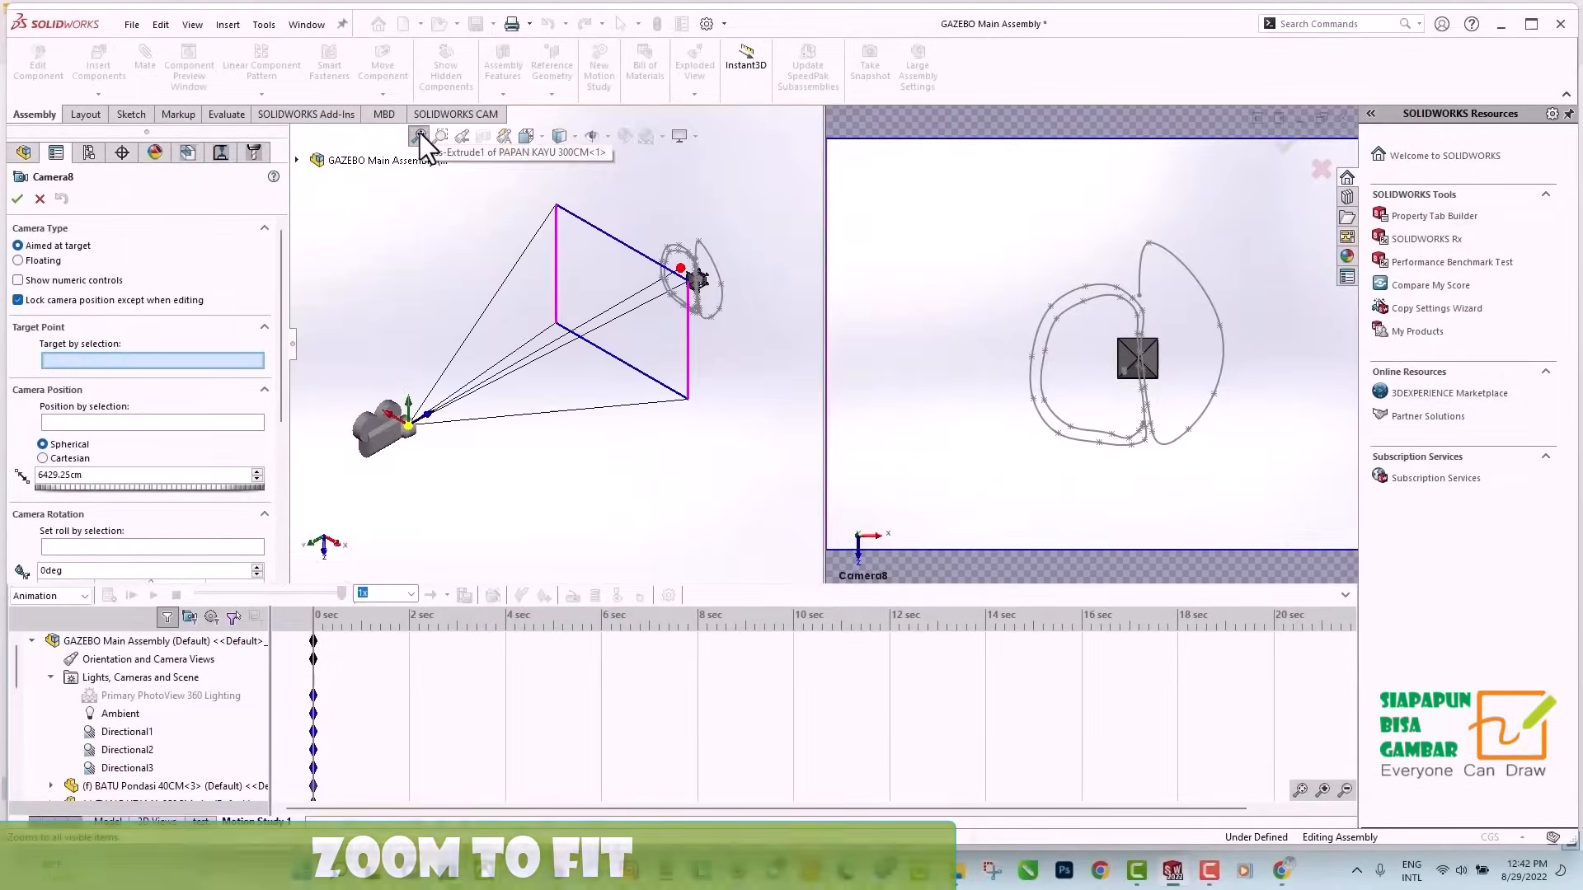
scroll(642, 313, "down", 6)
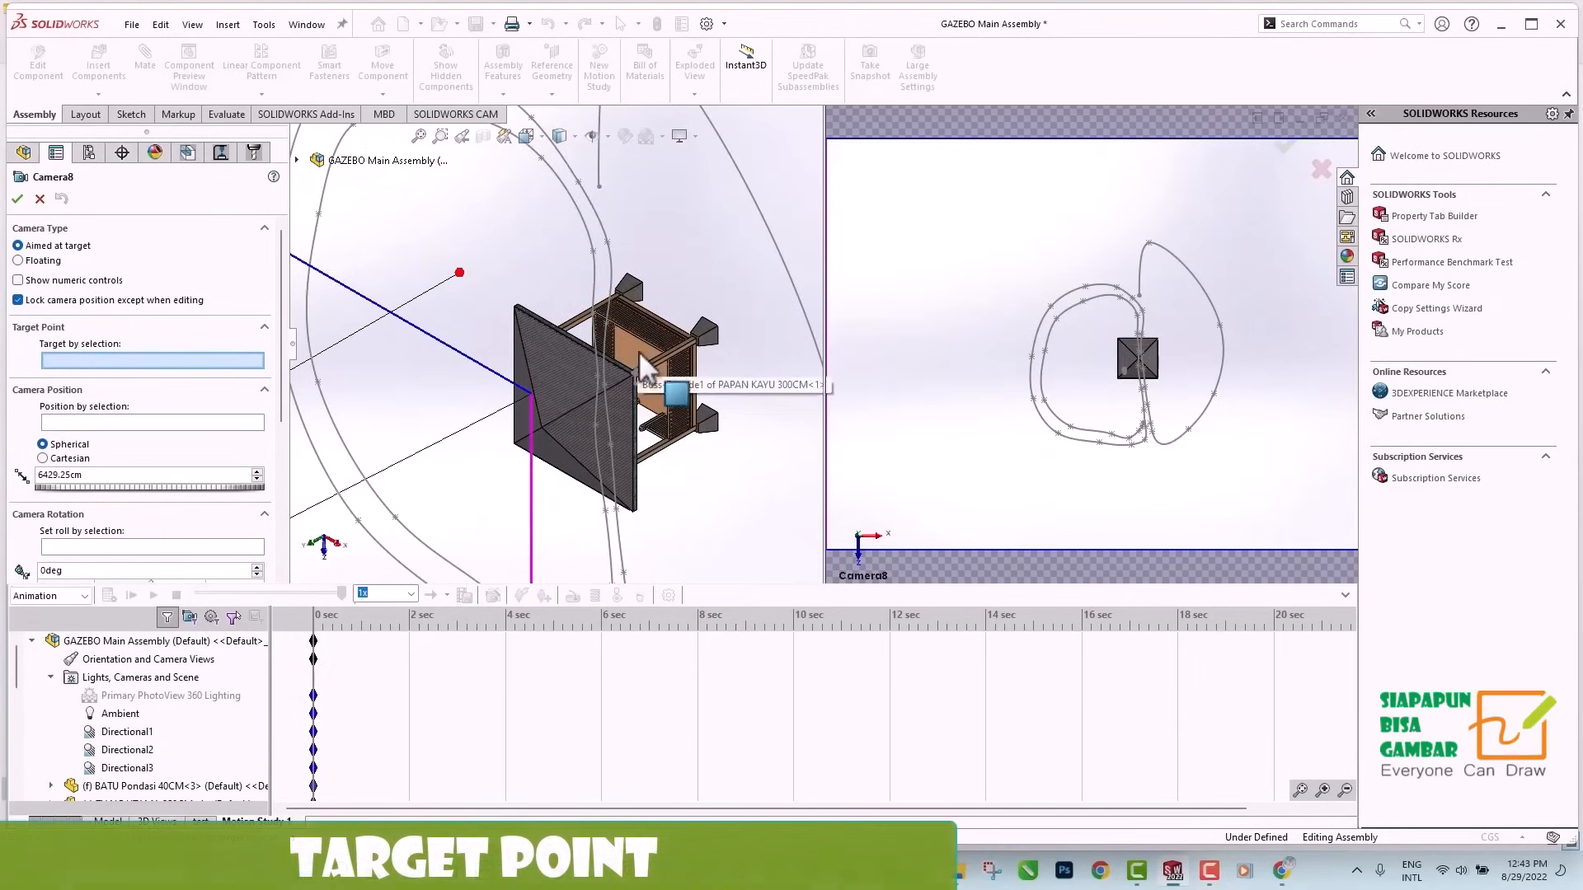
left_click(638, 349)
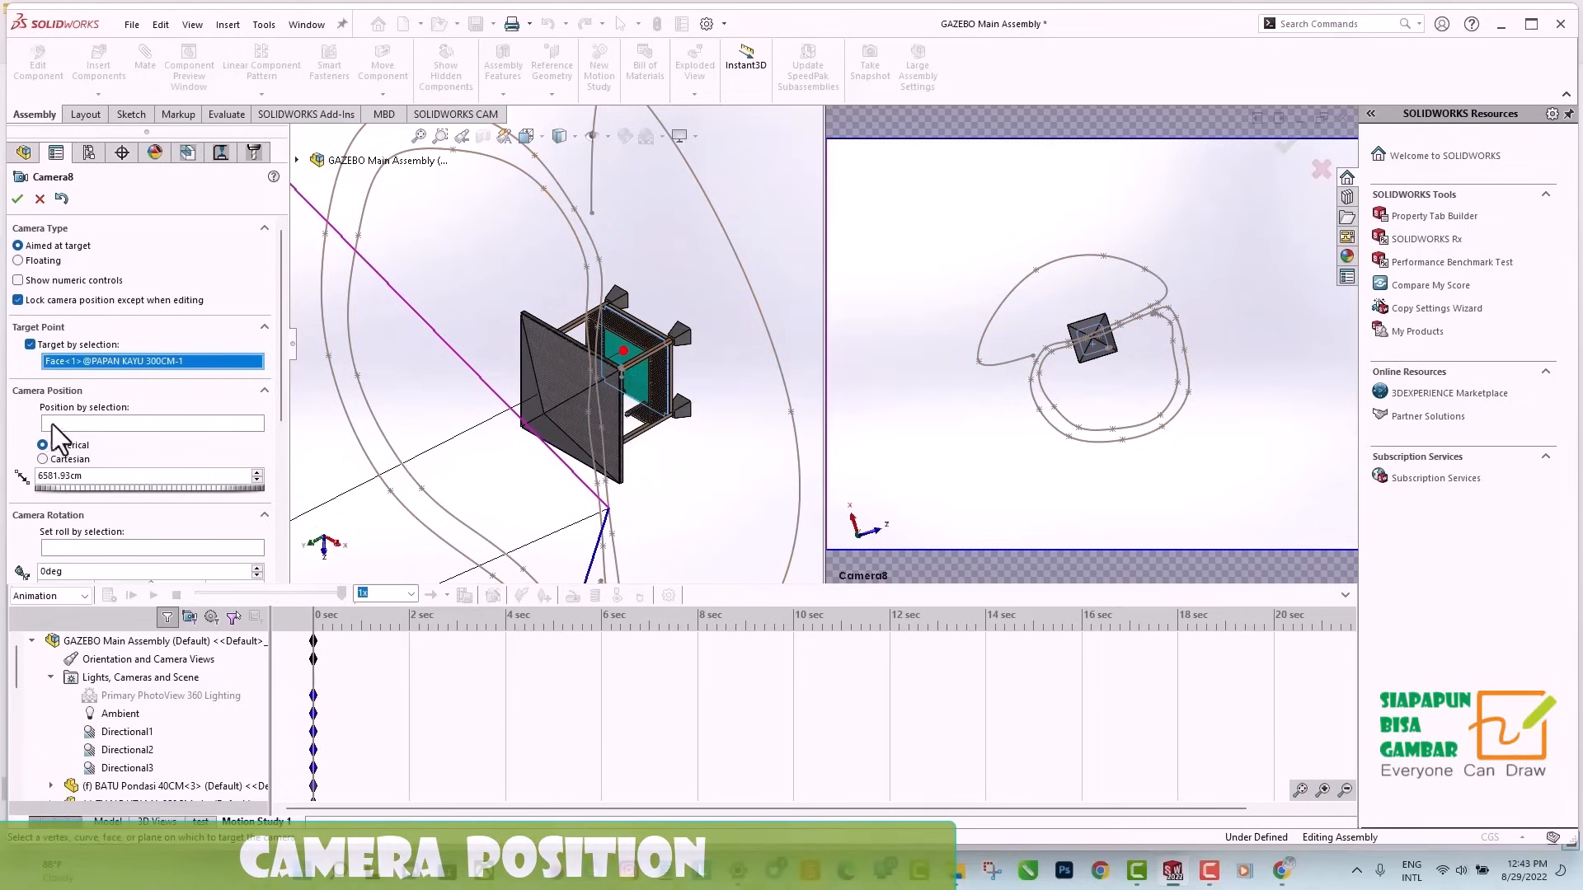
Position the camera on the spline near its start and widen its field of view to frame the whole gazebo.
left_click(74, 423)
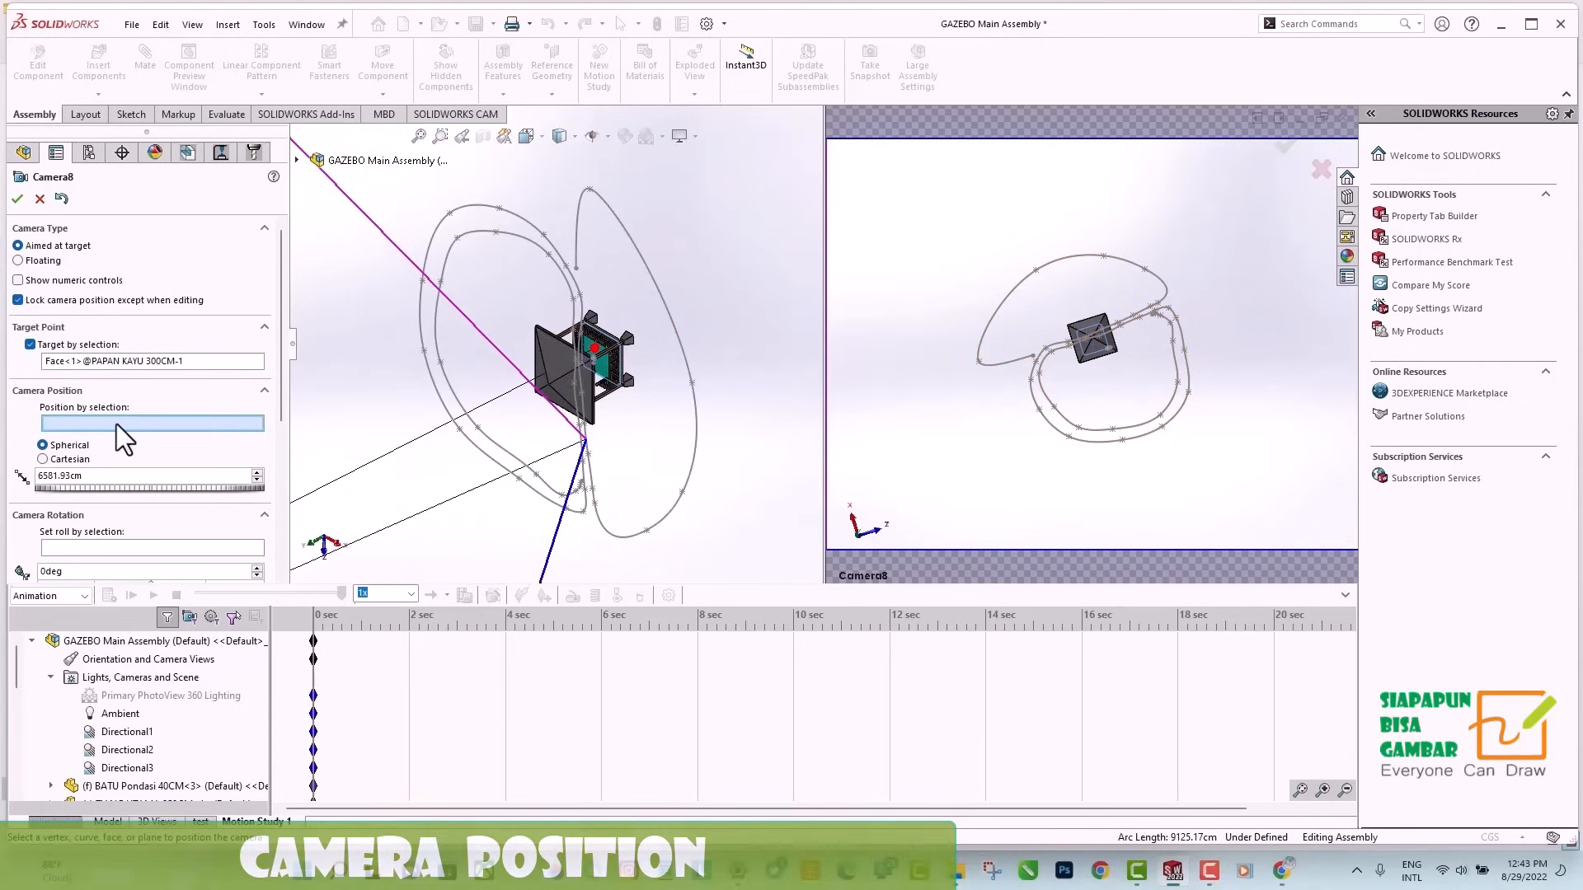
left_click(578, 221)
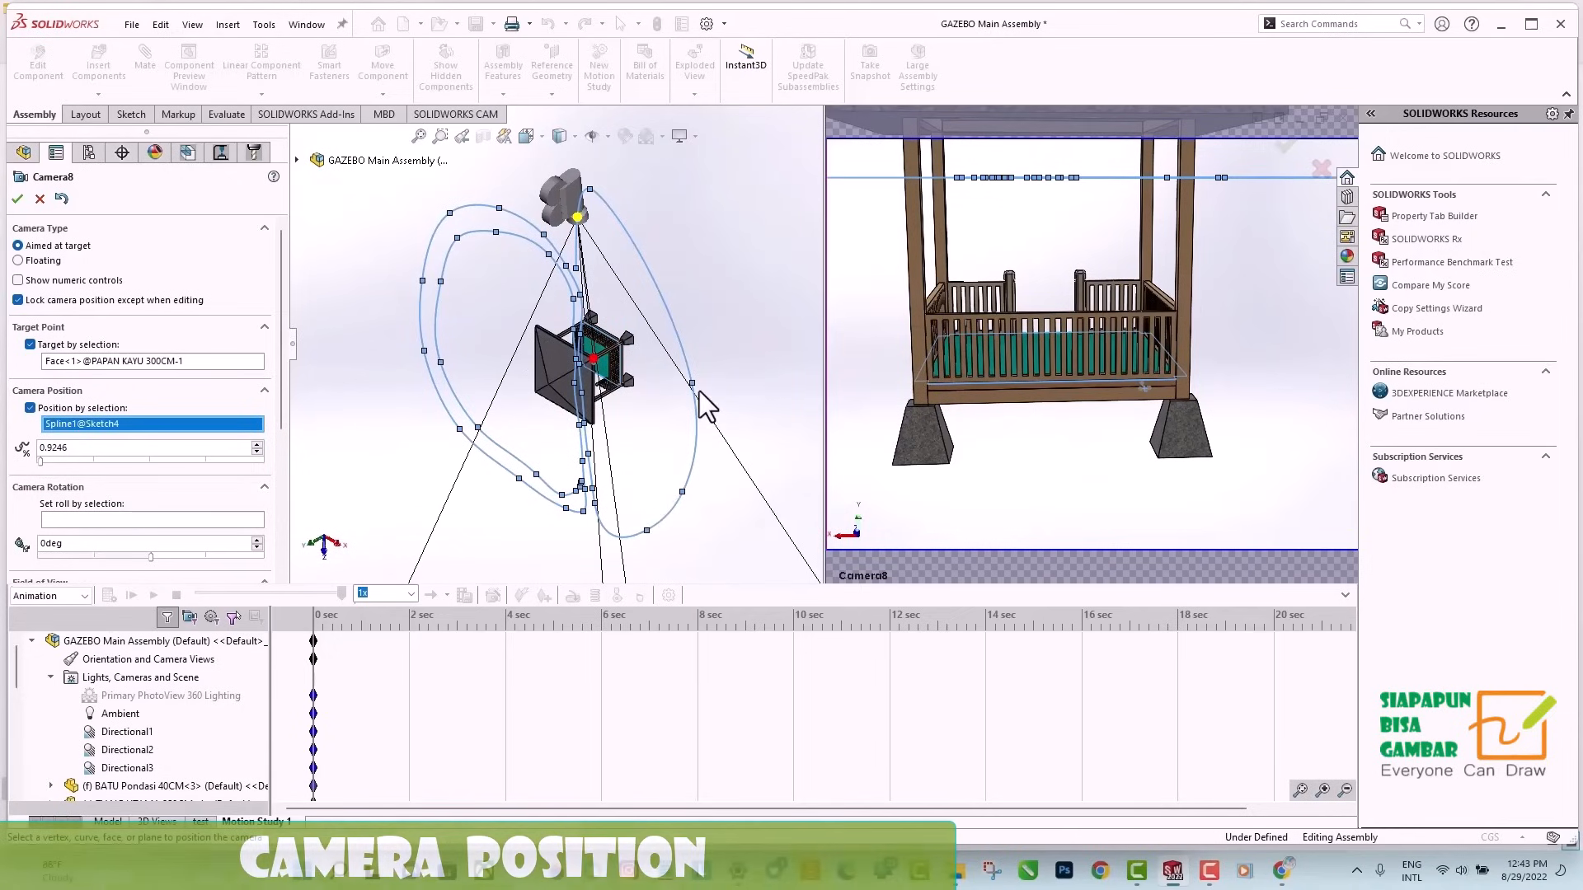
scroll(699, 394, "up", 9)
left_click_drag(627, 460, 569, 348)
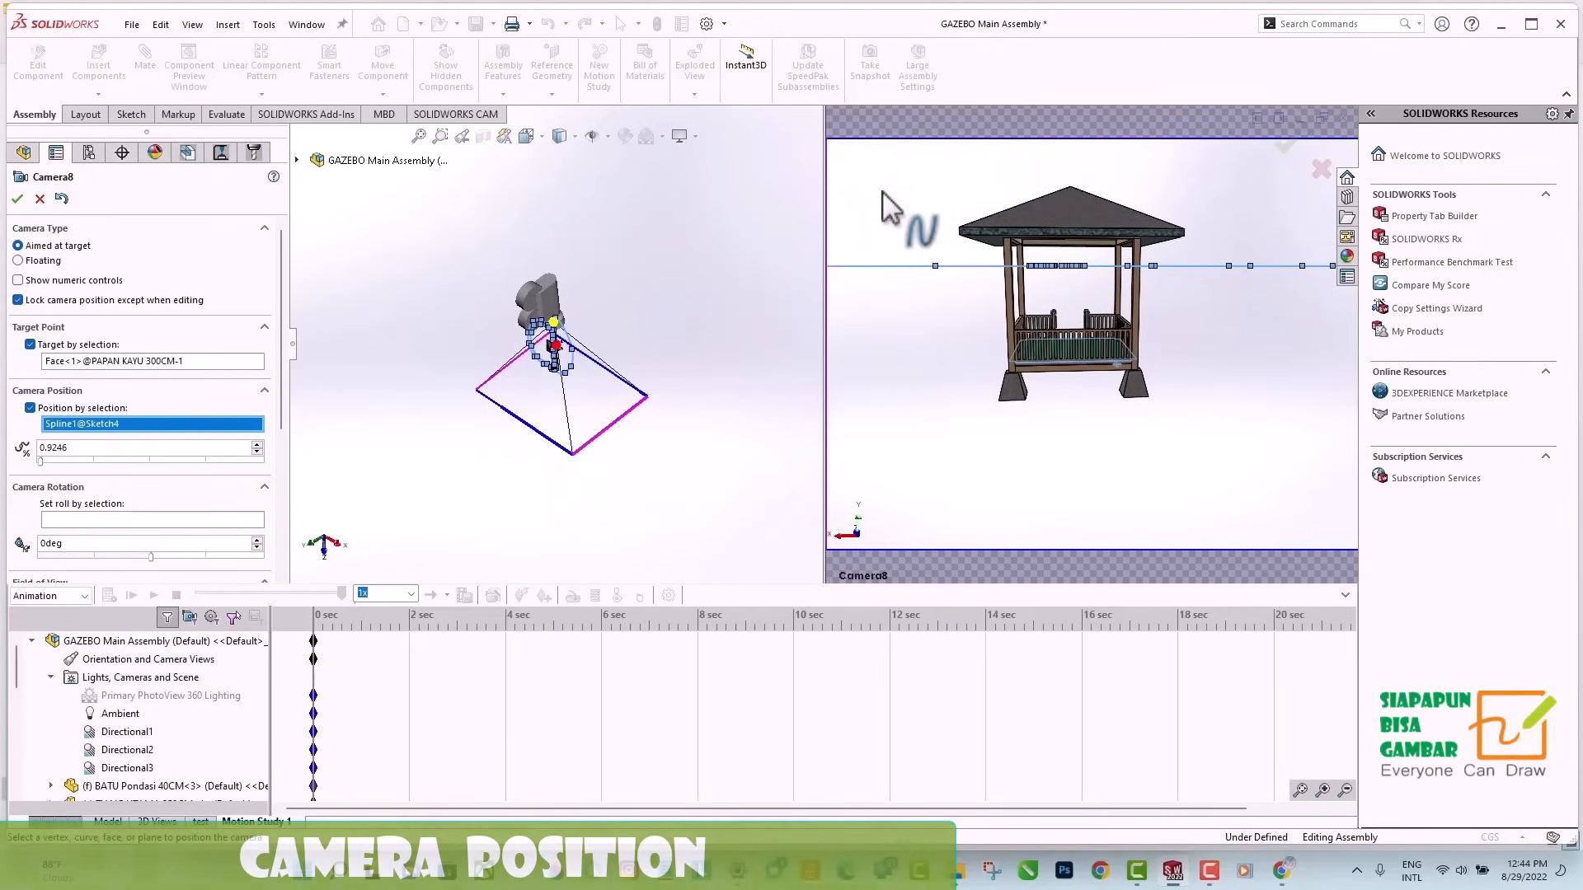
left_click(17, 199)
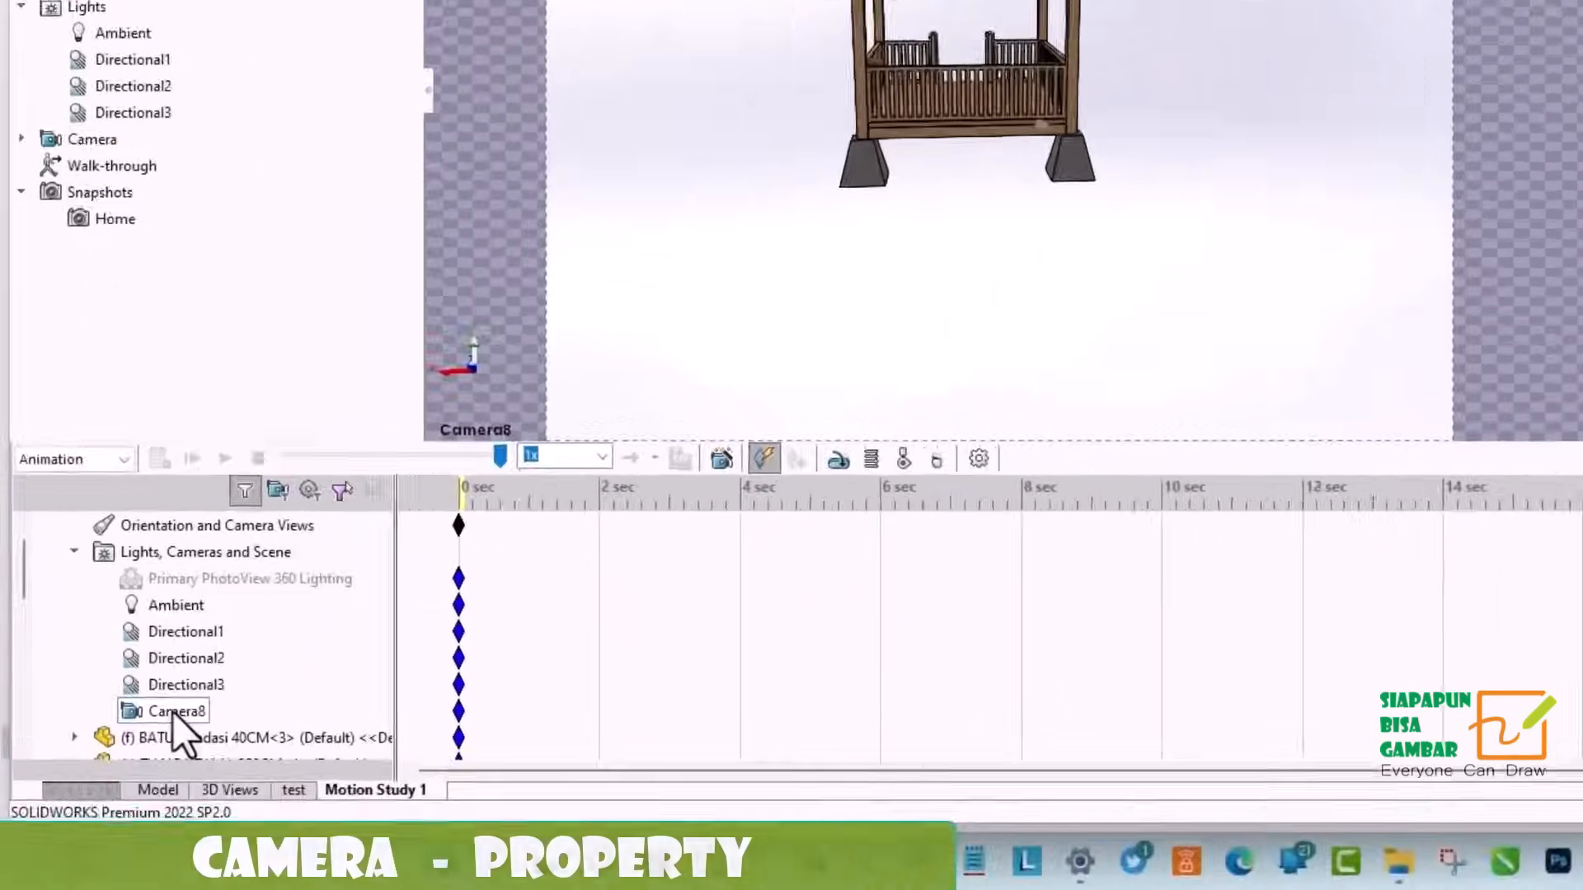
Edit the camera's properties at the 16-second mark and remove the spline from its position selection.
right_click(118, 769)
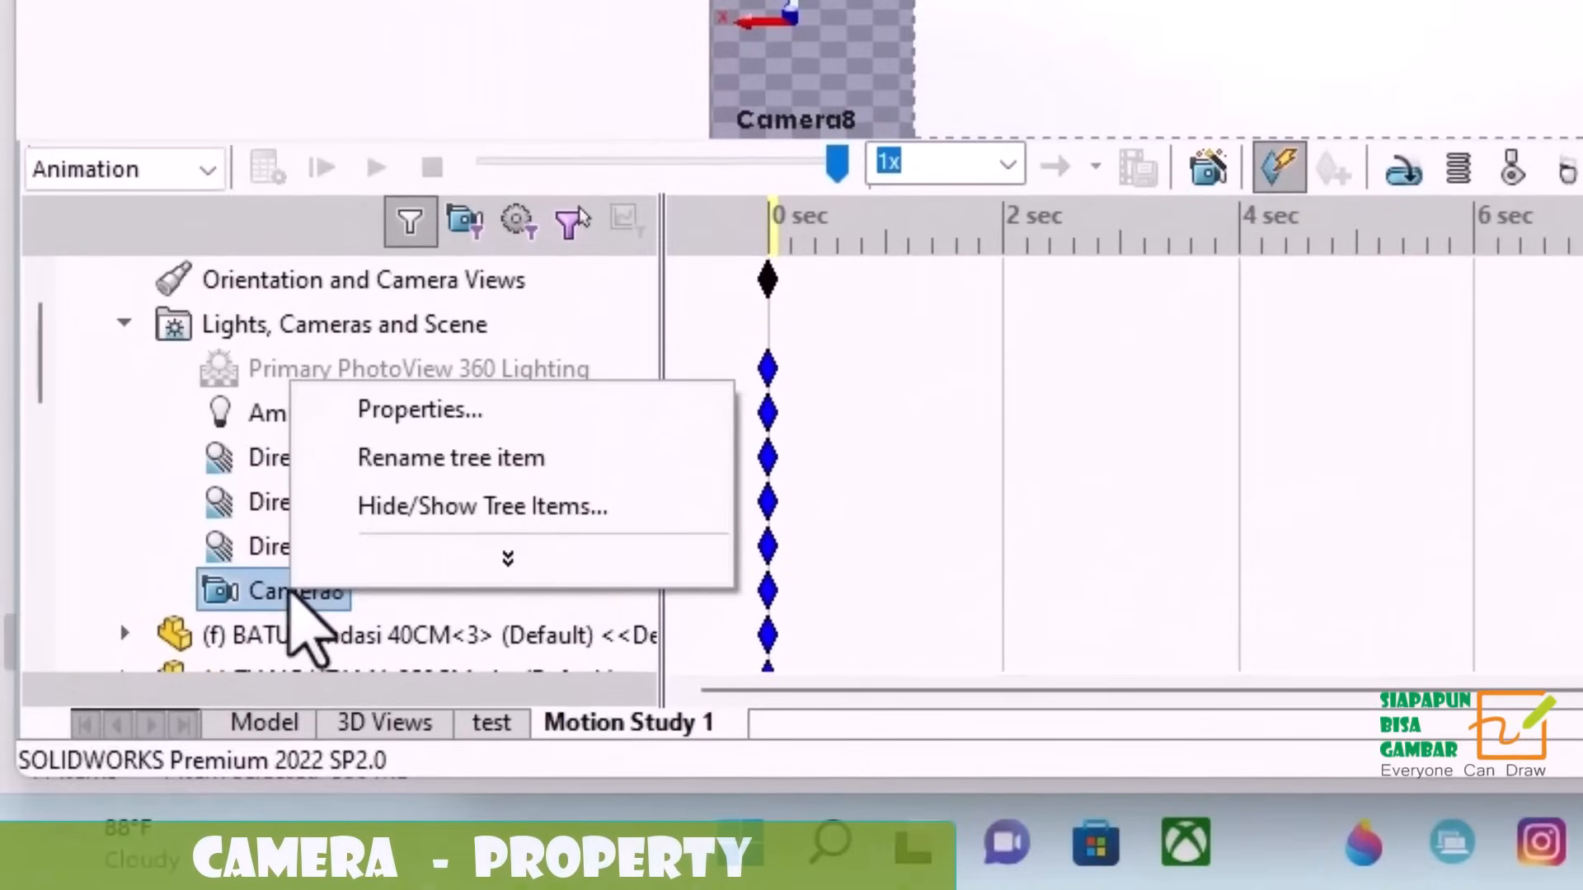
left_click(418, 412)
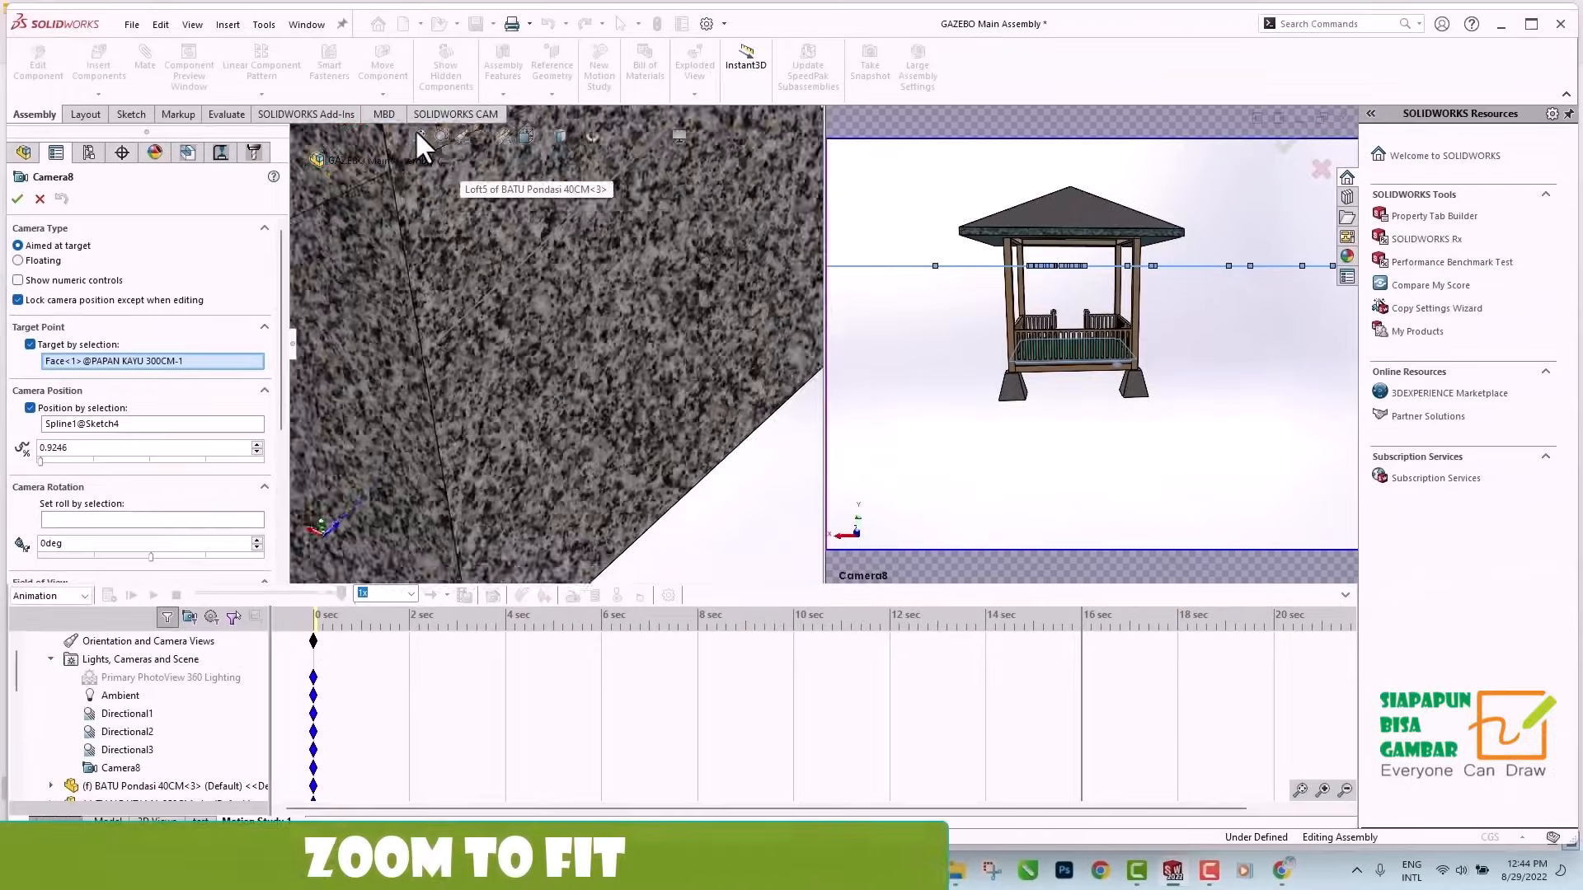
left_click(416, 133)
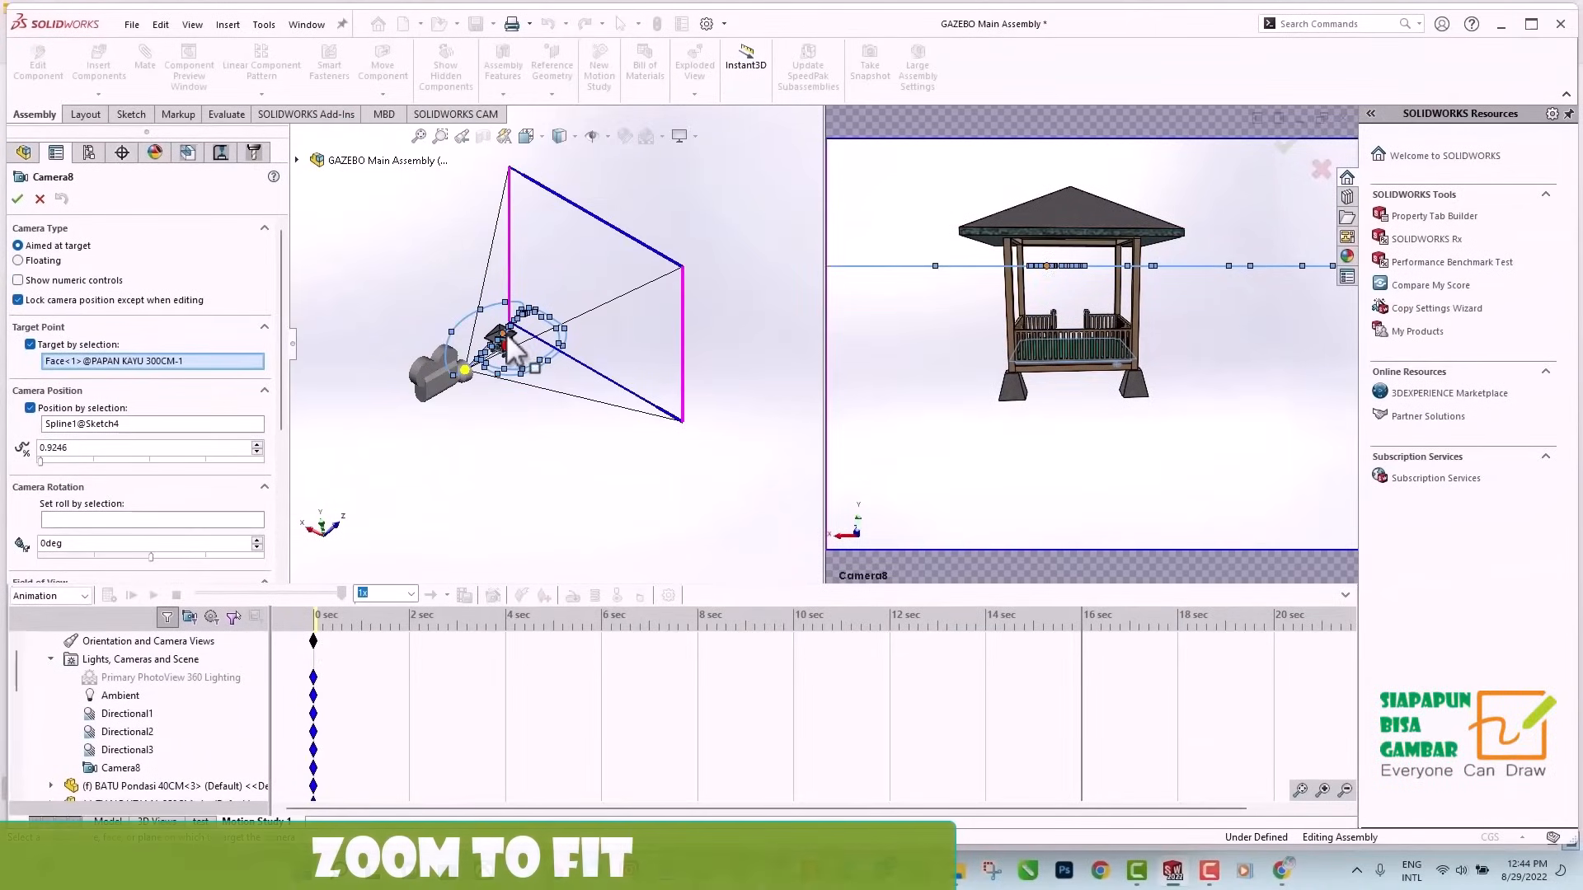
left_click(109, 424)
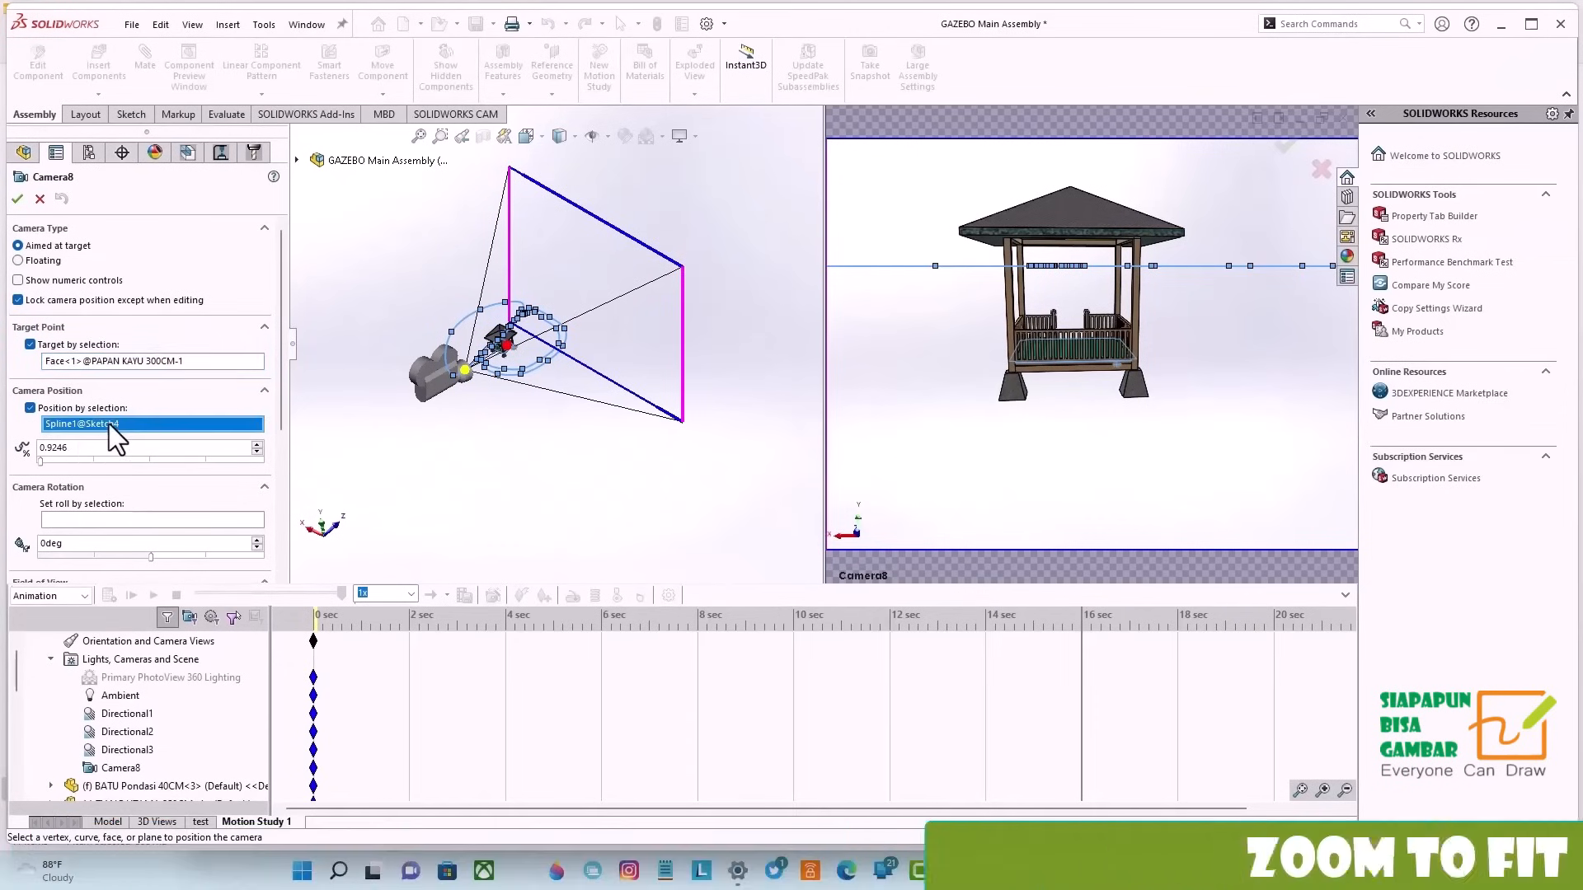
key("Delete")
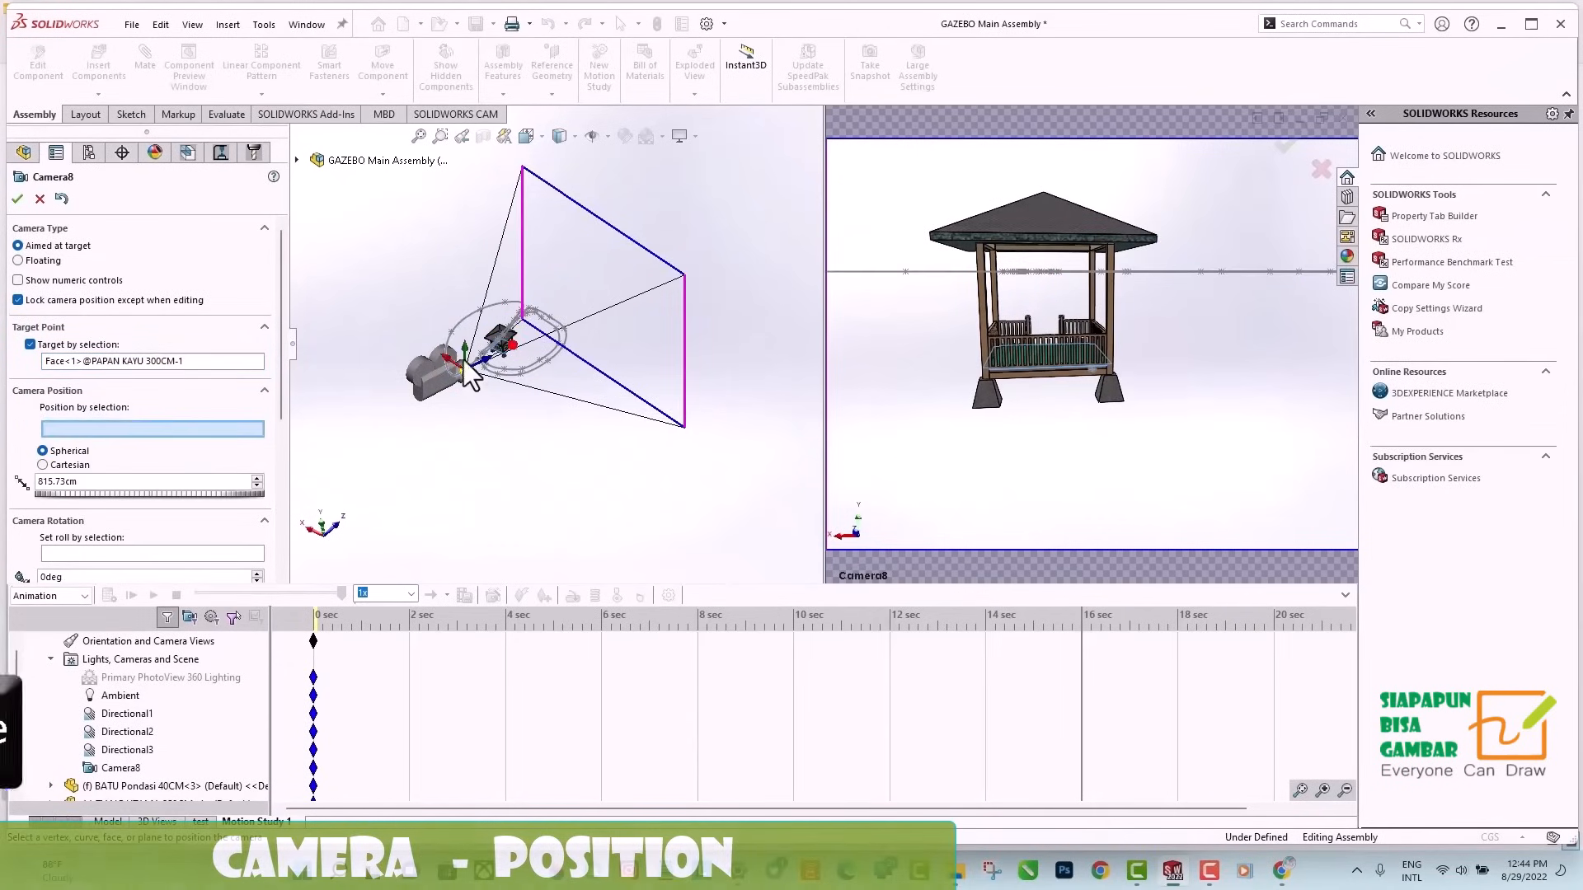
Attach the camera to the spline near its far end, at about 94.87 along the path, and widen its field of view.
scroll(571, 338, "down", 8)
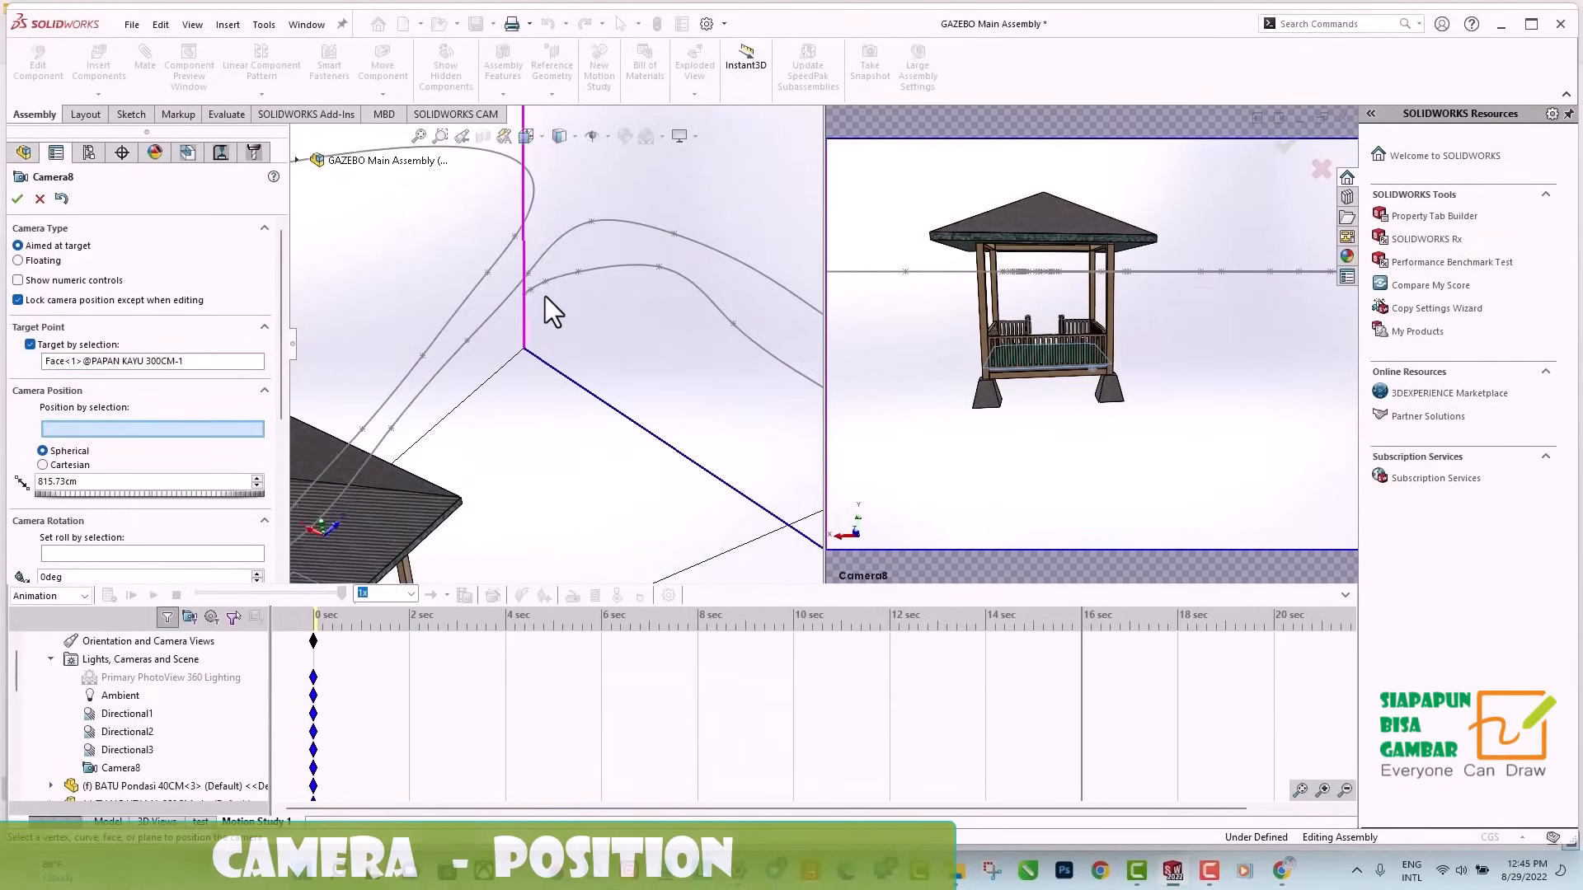
scroll(546, 295, "down", 2)
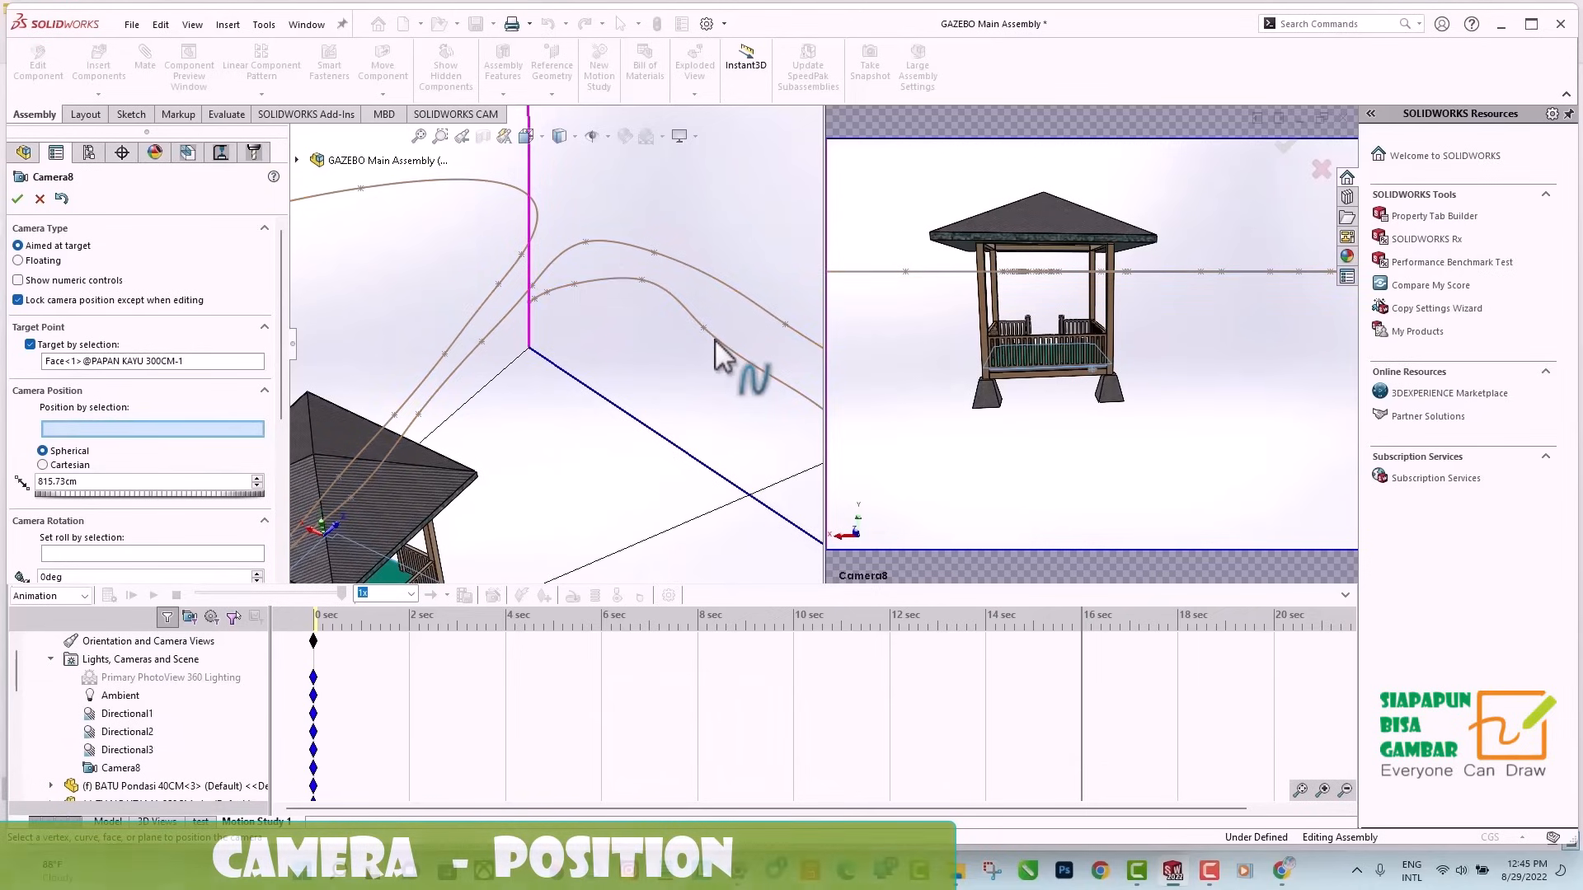
left_click(589, 282)
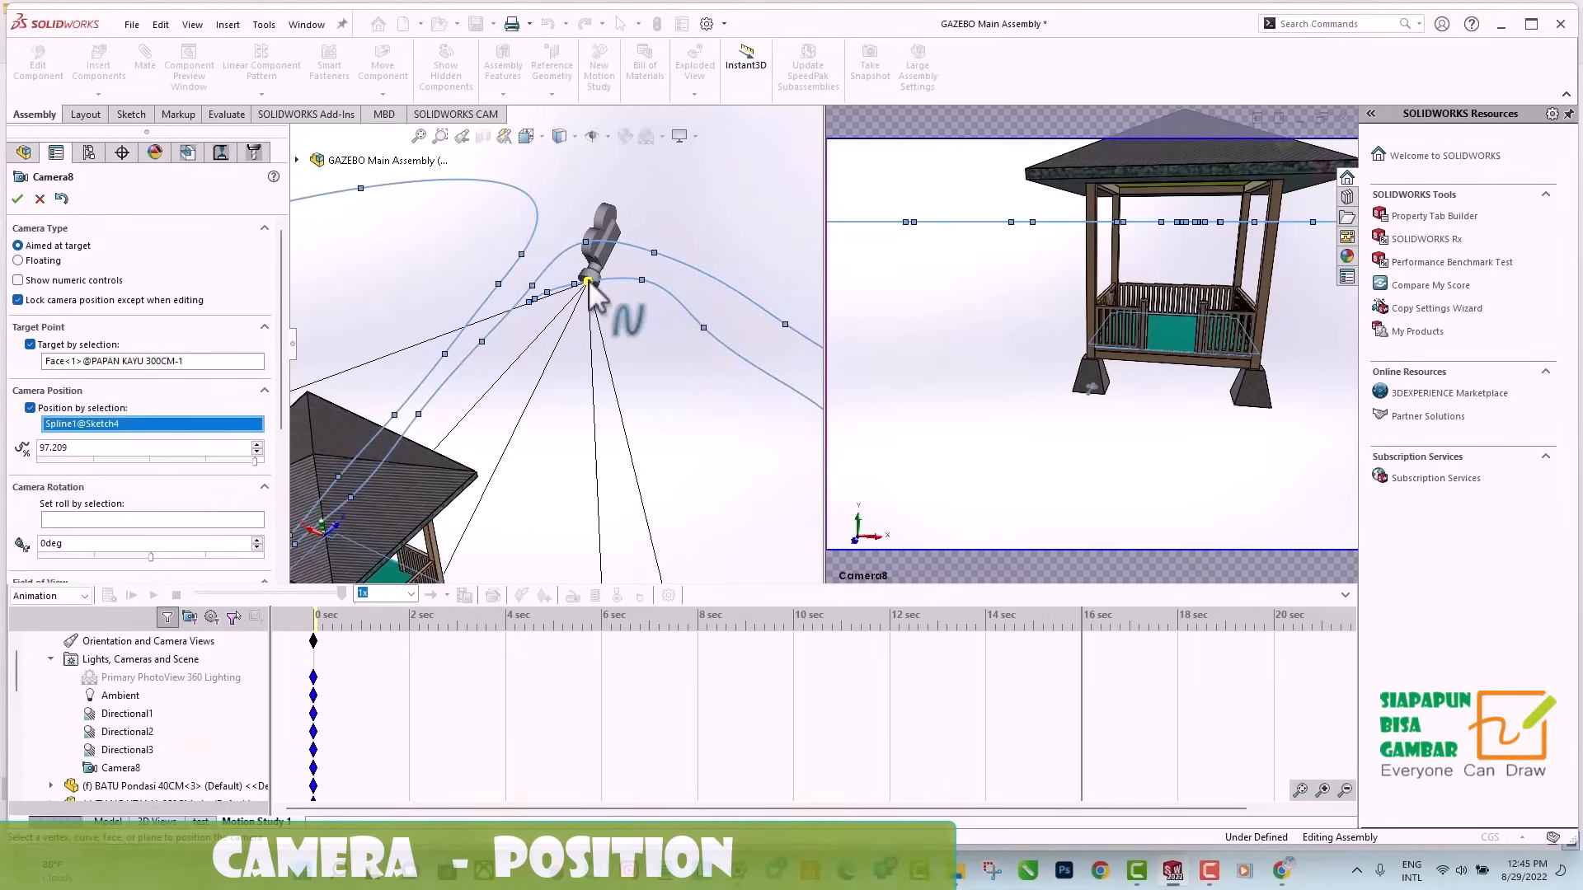
left_click_drag(588, 282, 720, 344)
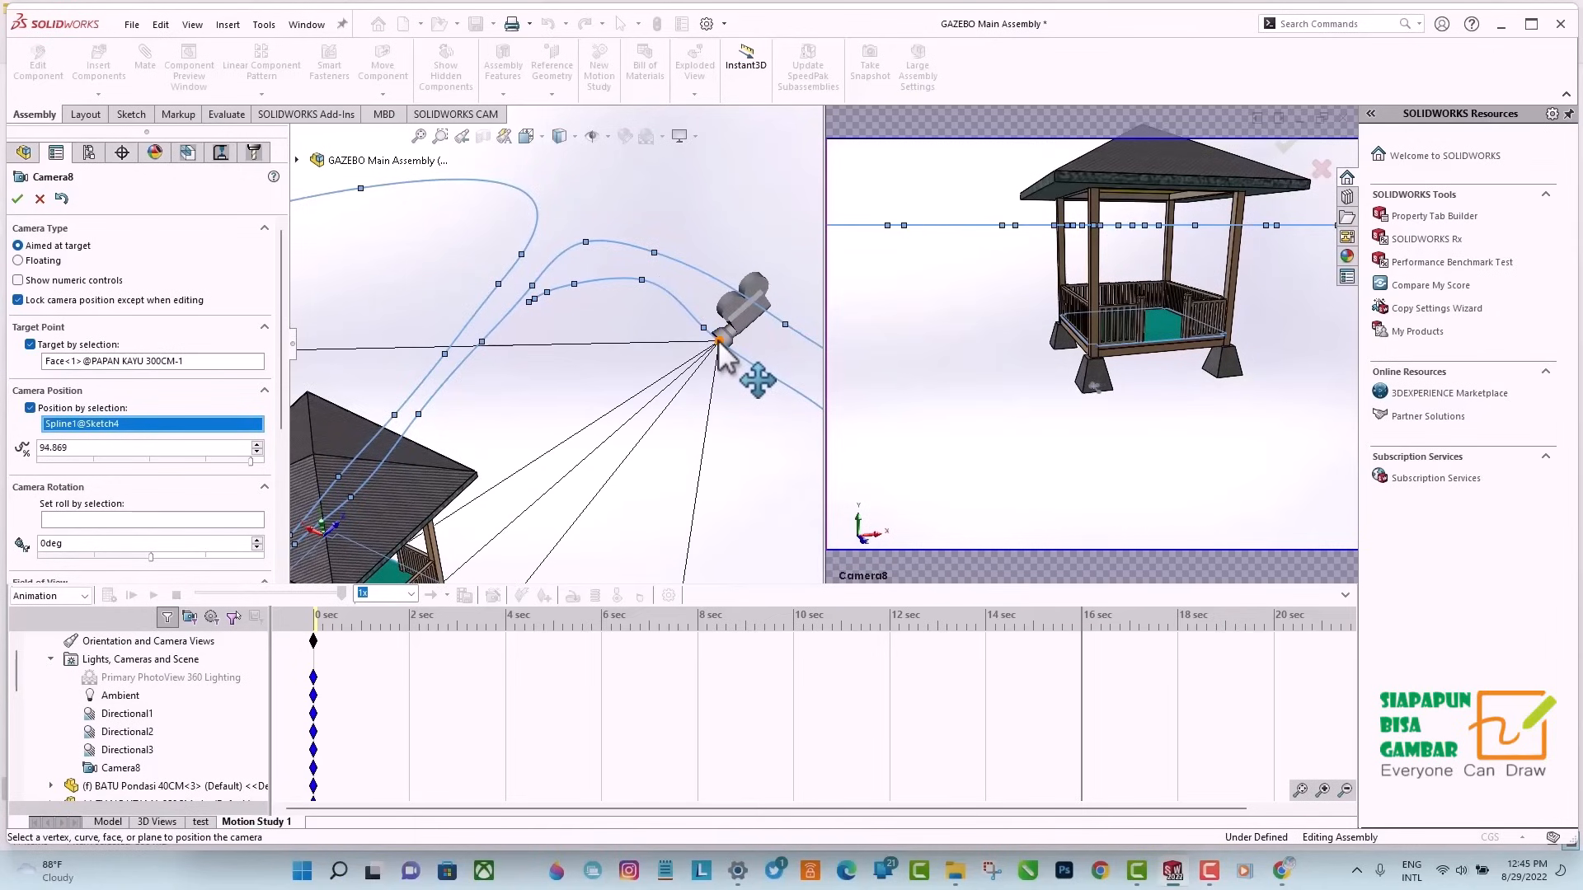
scroll(519, 470, "up", 10)
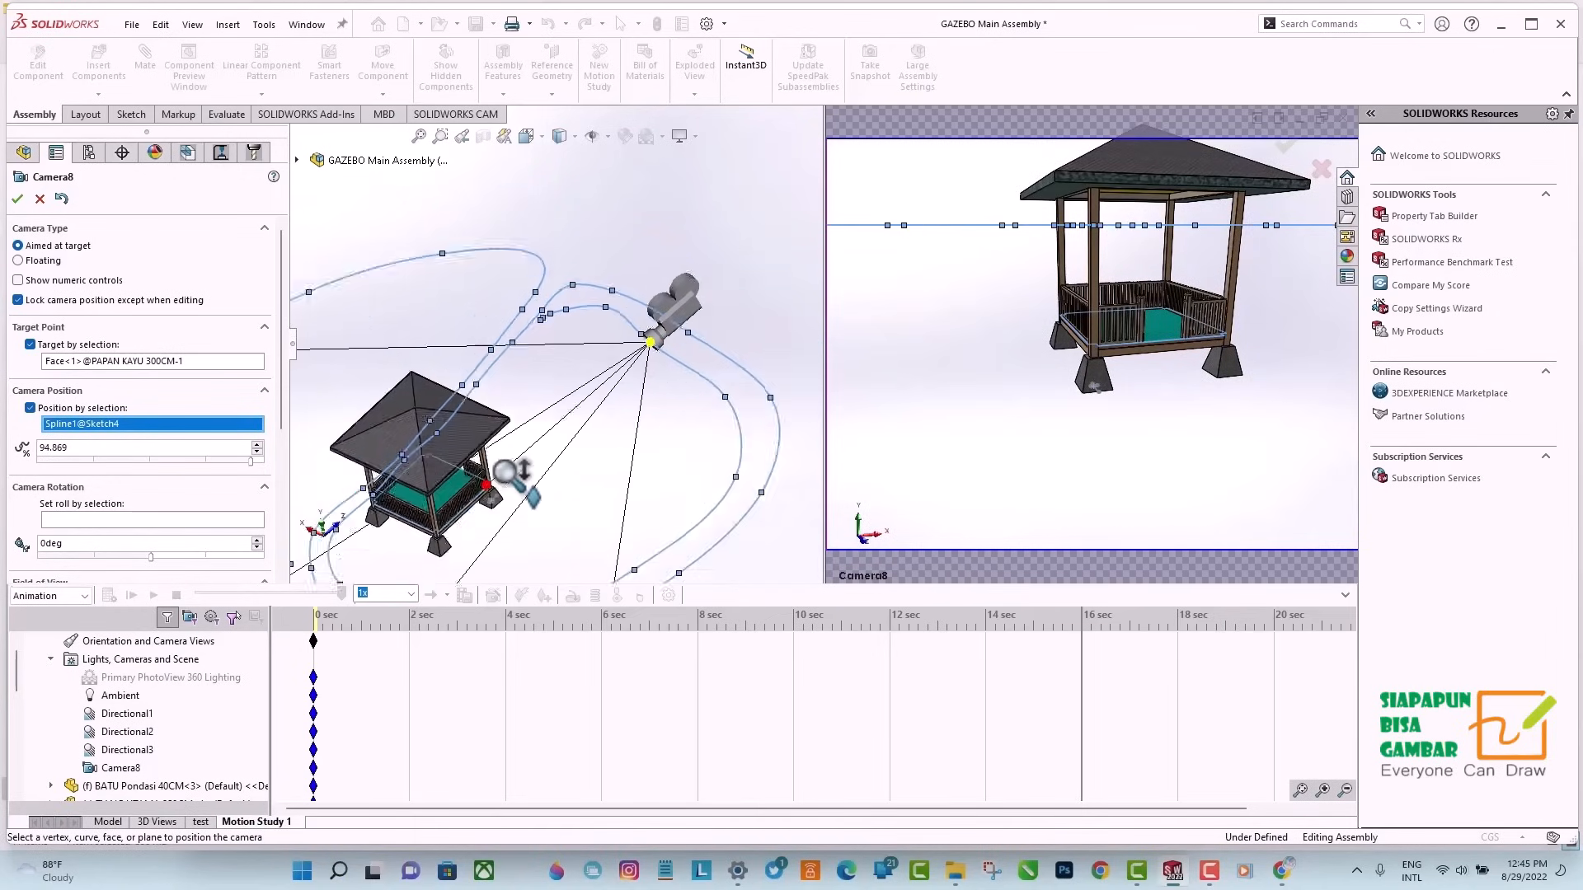
left_click_drag(488, 459, 491, 462)
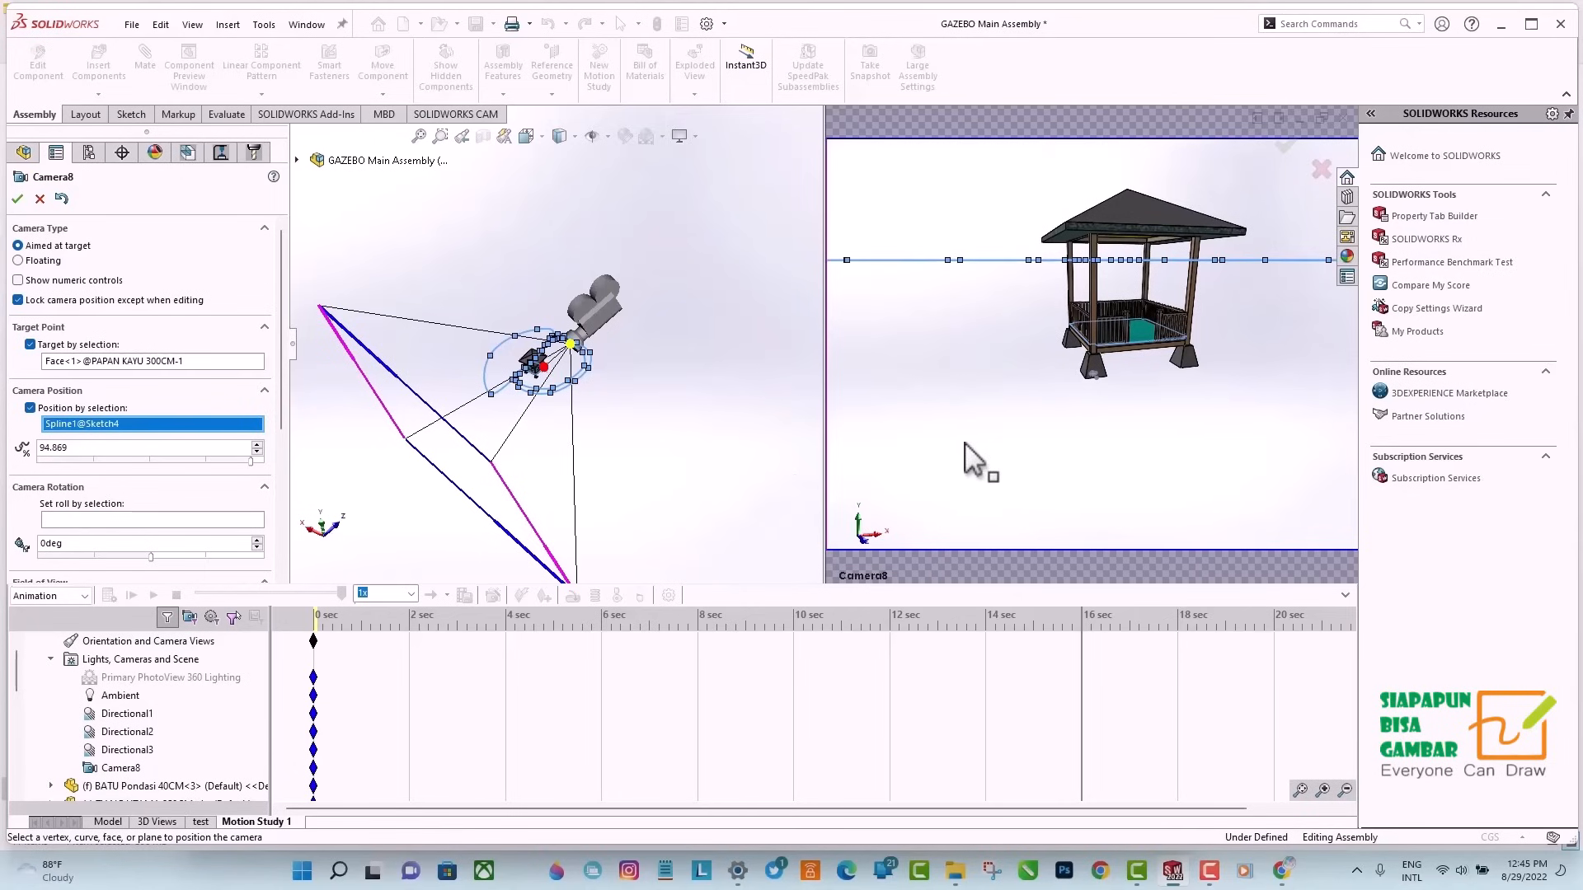
left_click(16, 200)
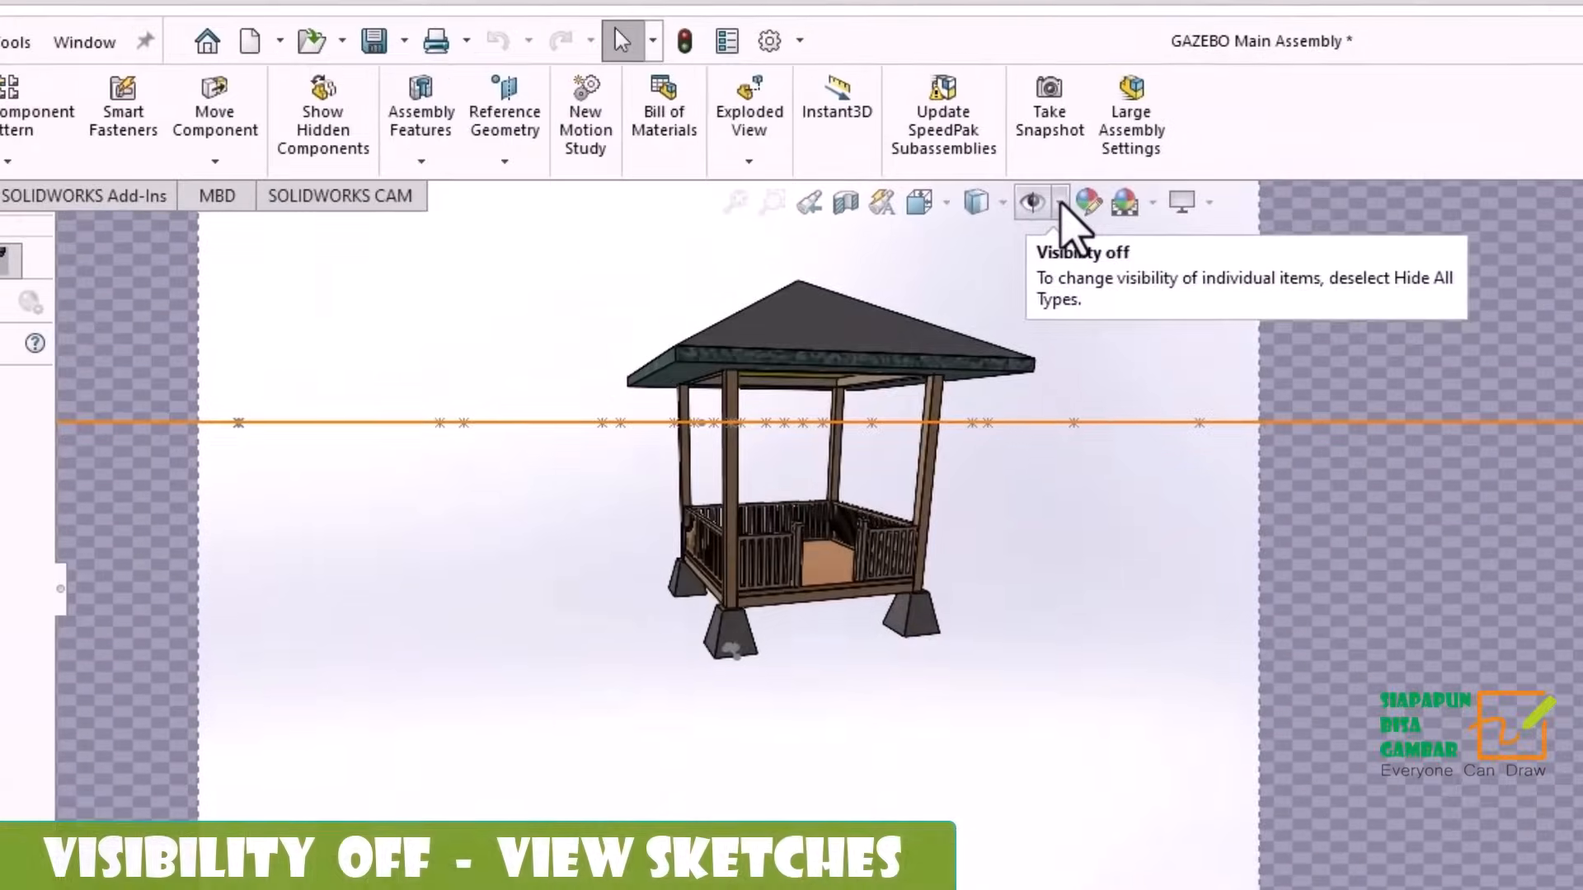
Hide the sketches in the view and play the 16-second camera animation.
left_click(875, 118)
left_click(887, 280)
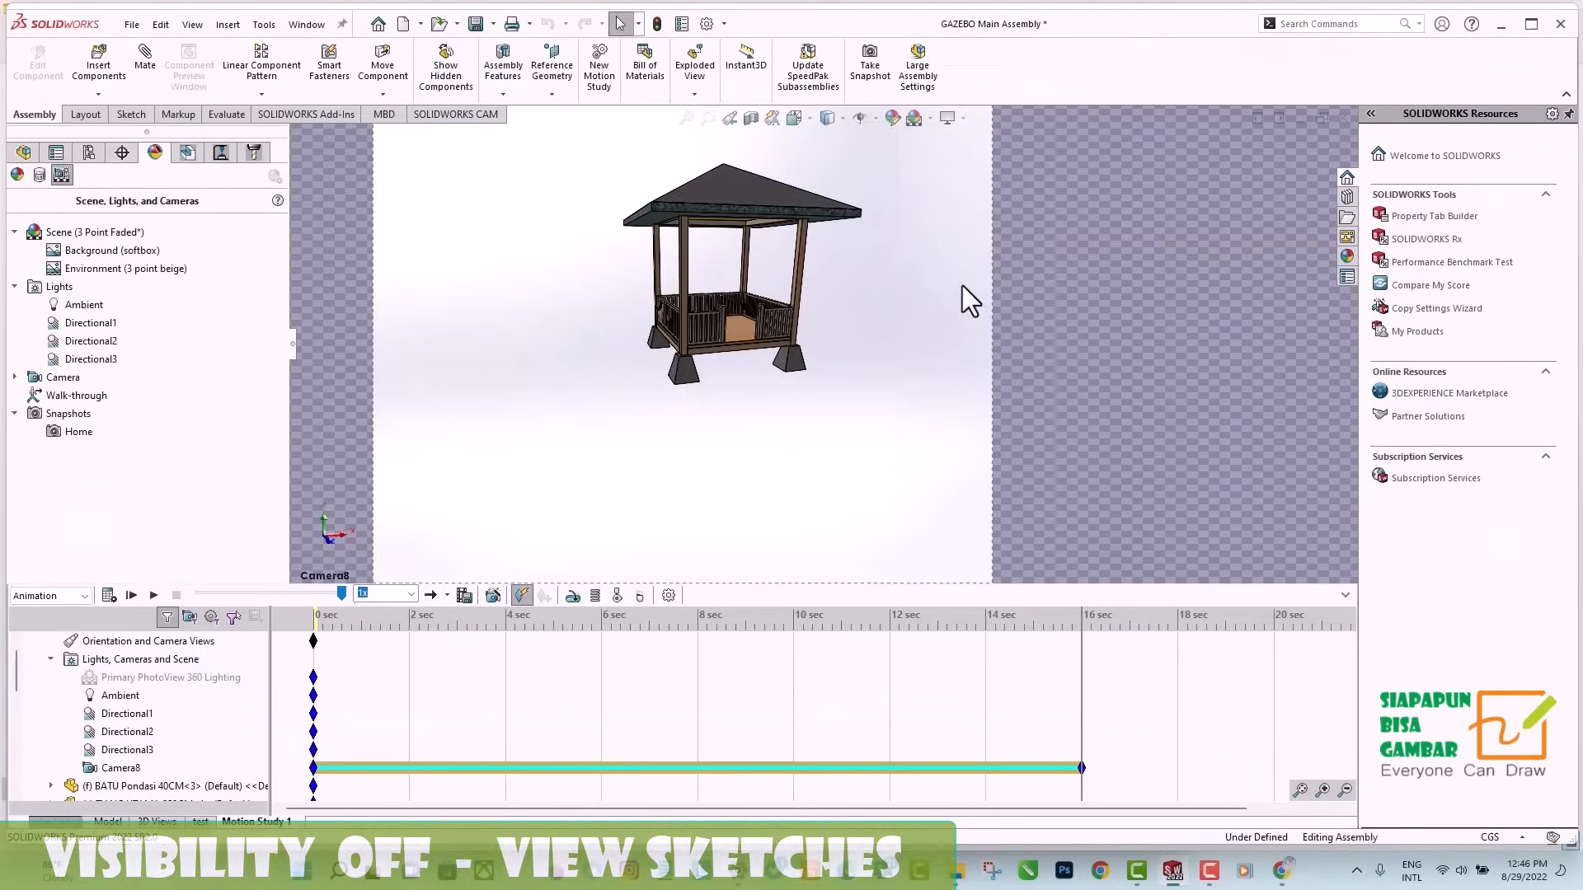
left_click(154, 597)
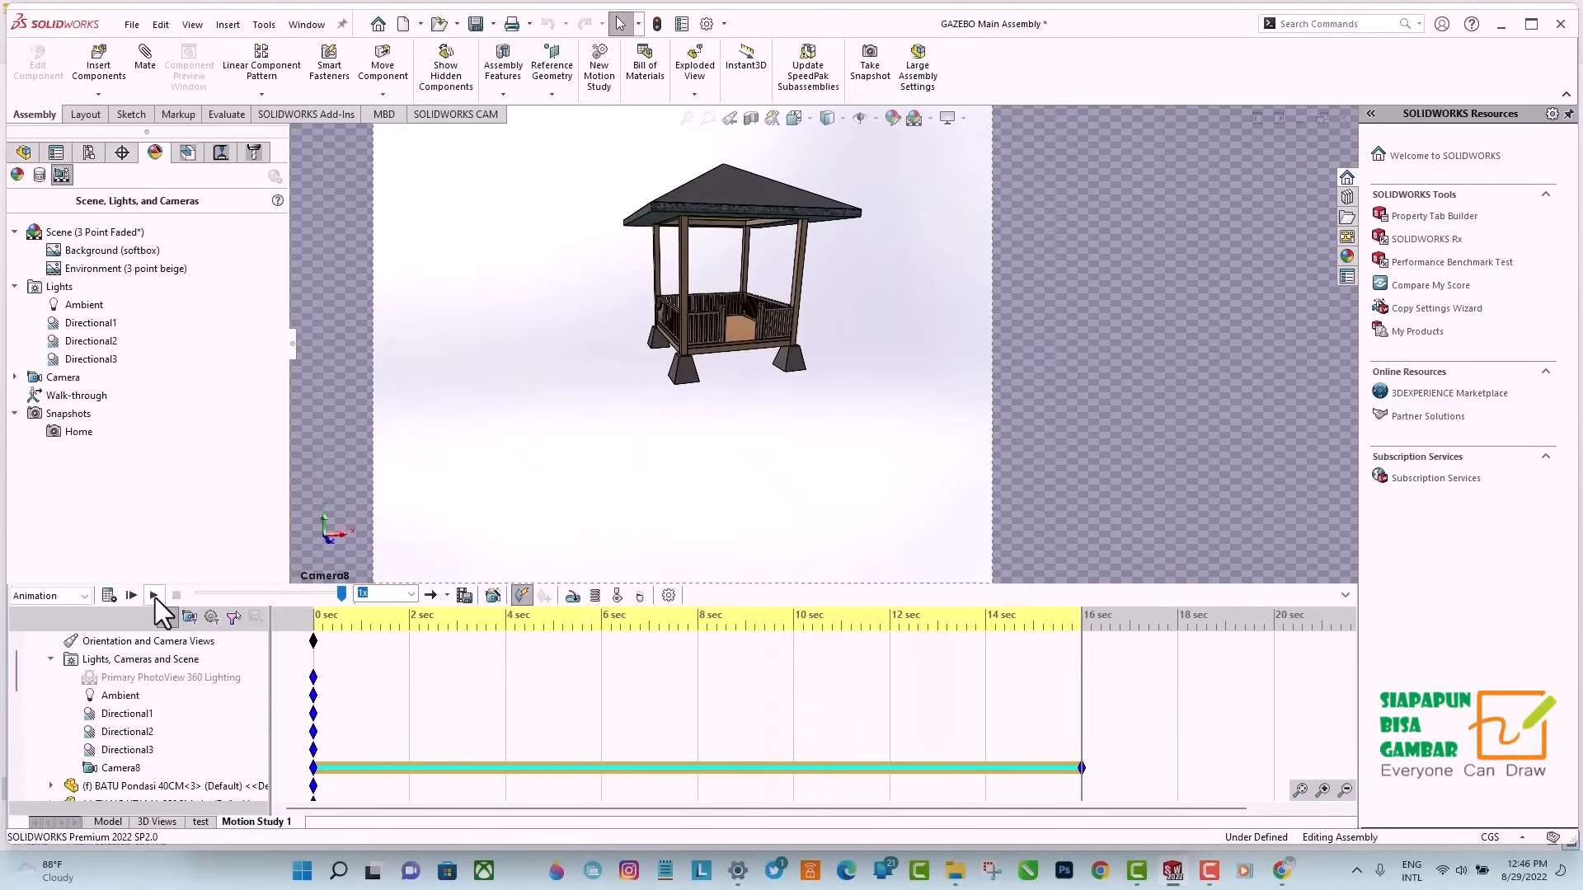
Save the entire animation as an AVI file named Gazebo Animation, recalculating the motion study results first.
left_click(465, 596)
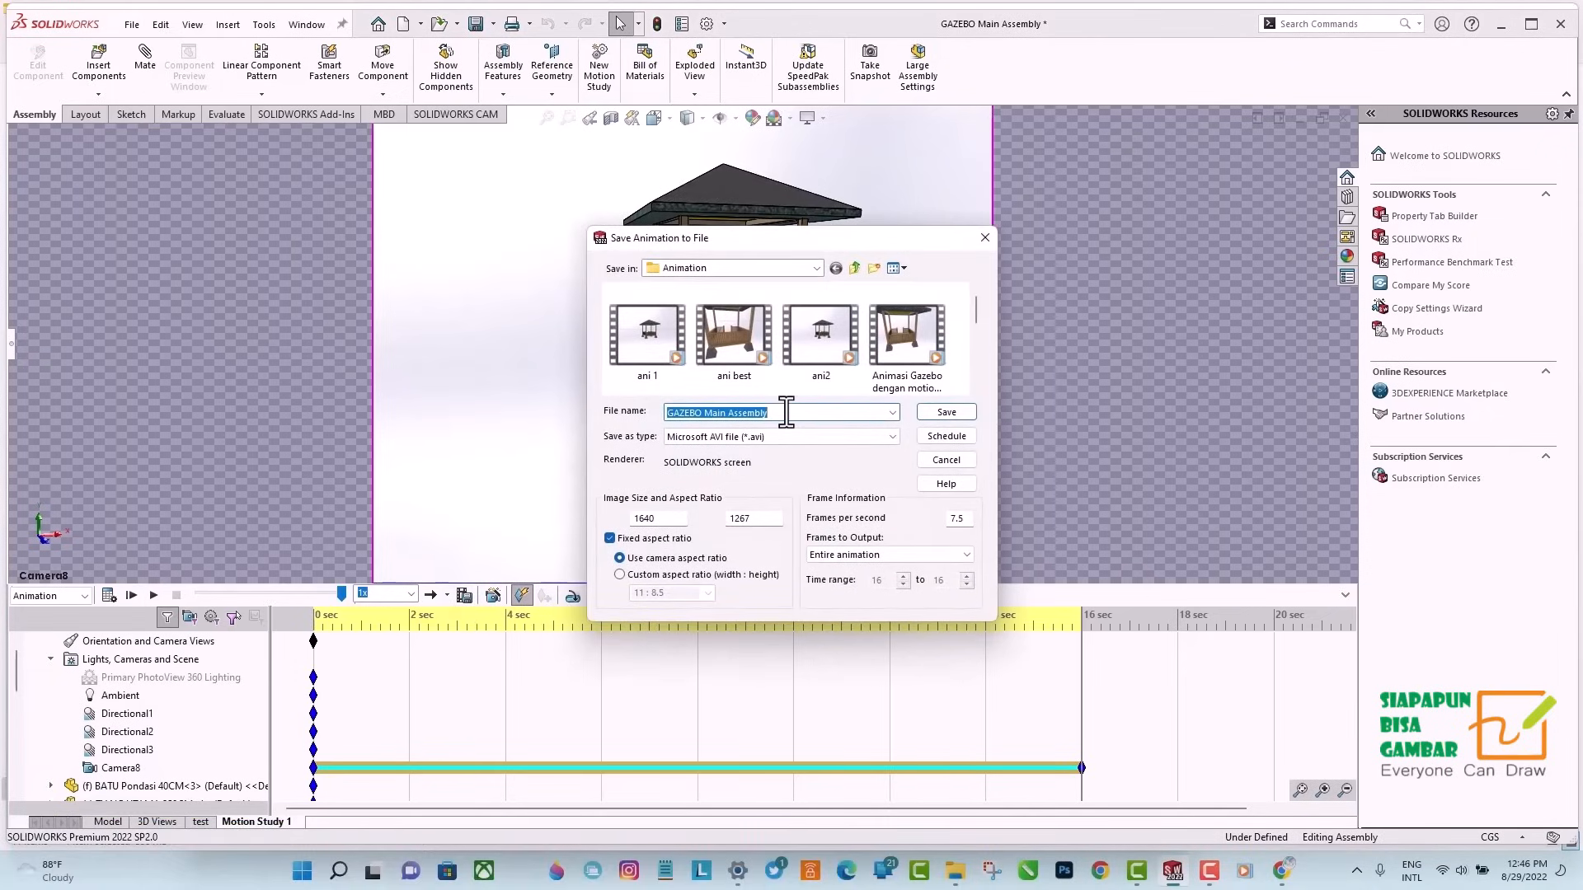
type("Gazebo Animation")
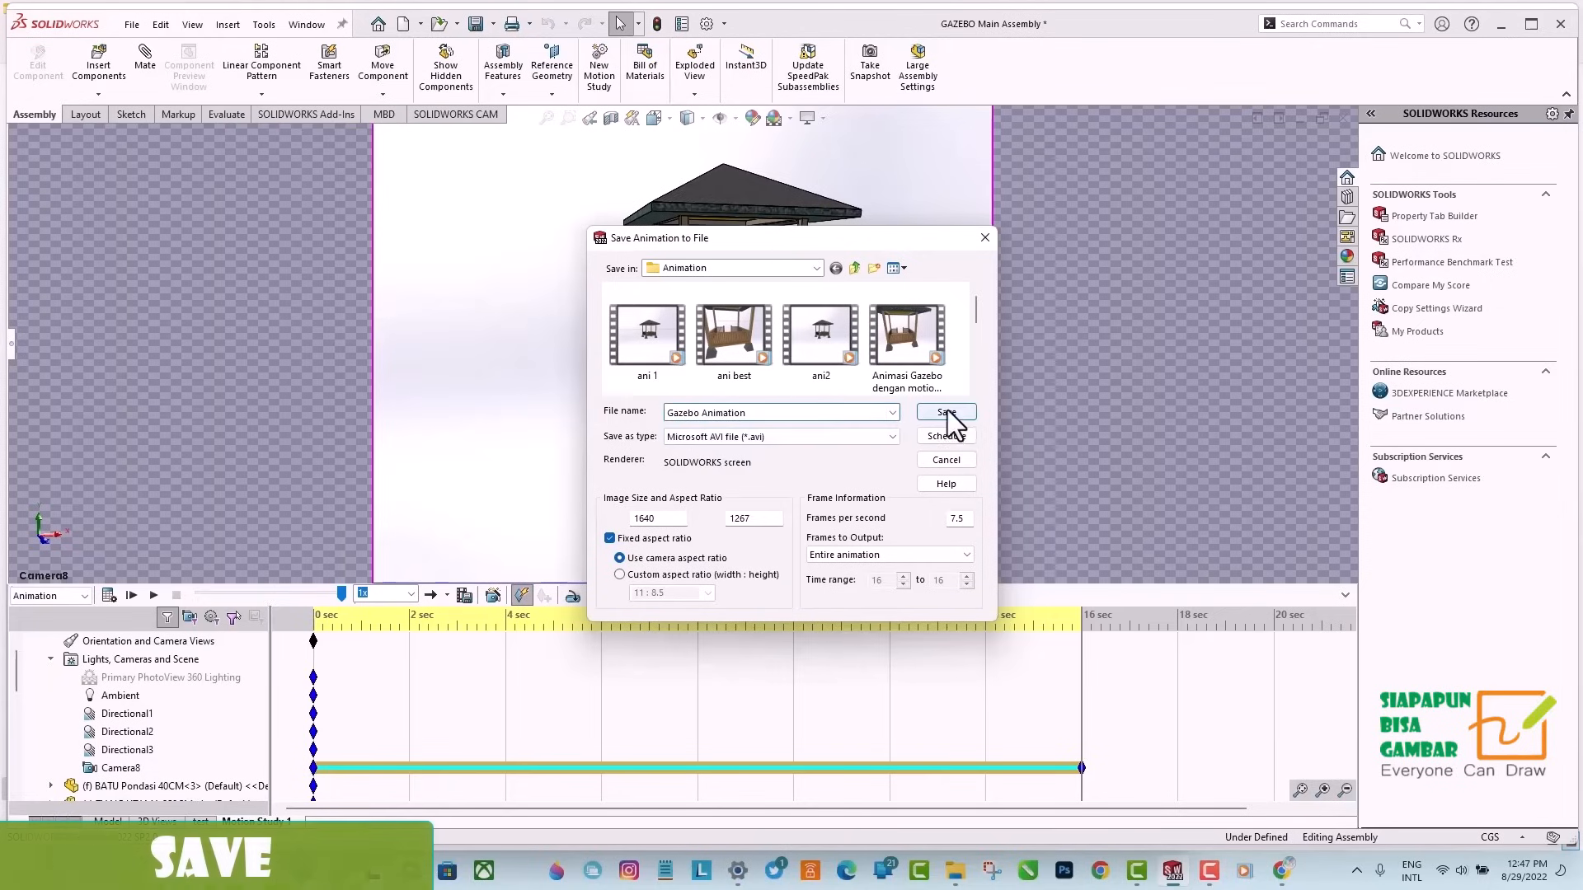
left_click(948, 410)
left_click(884, 401)
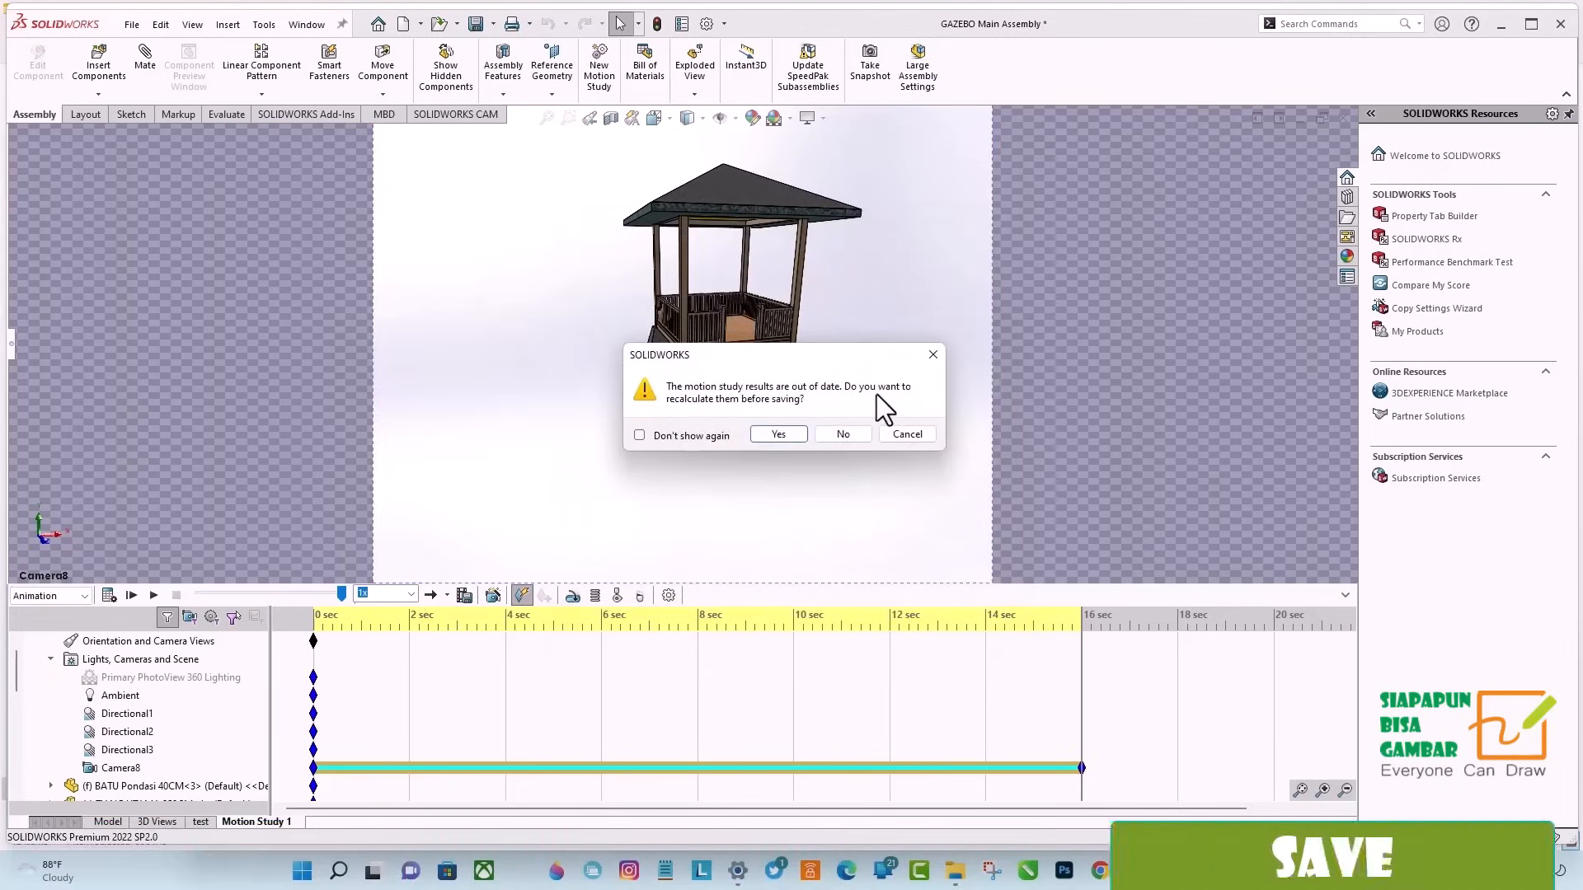
left_click(779, 434)
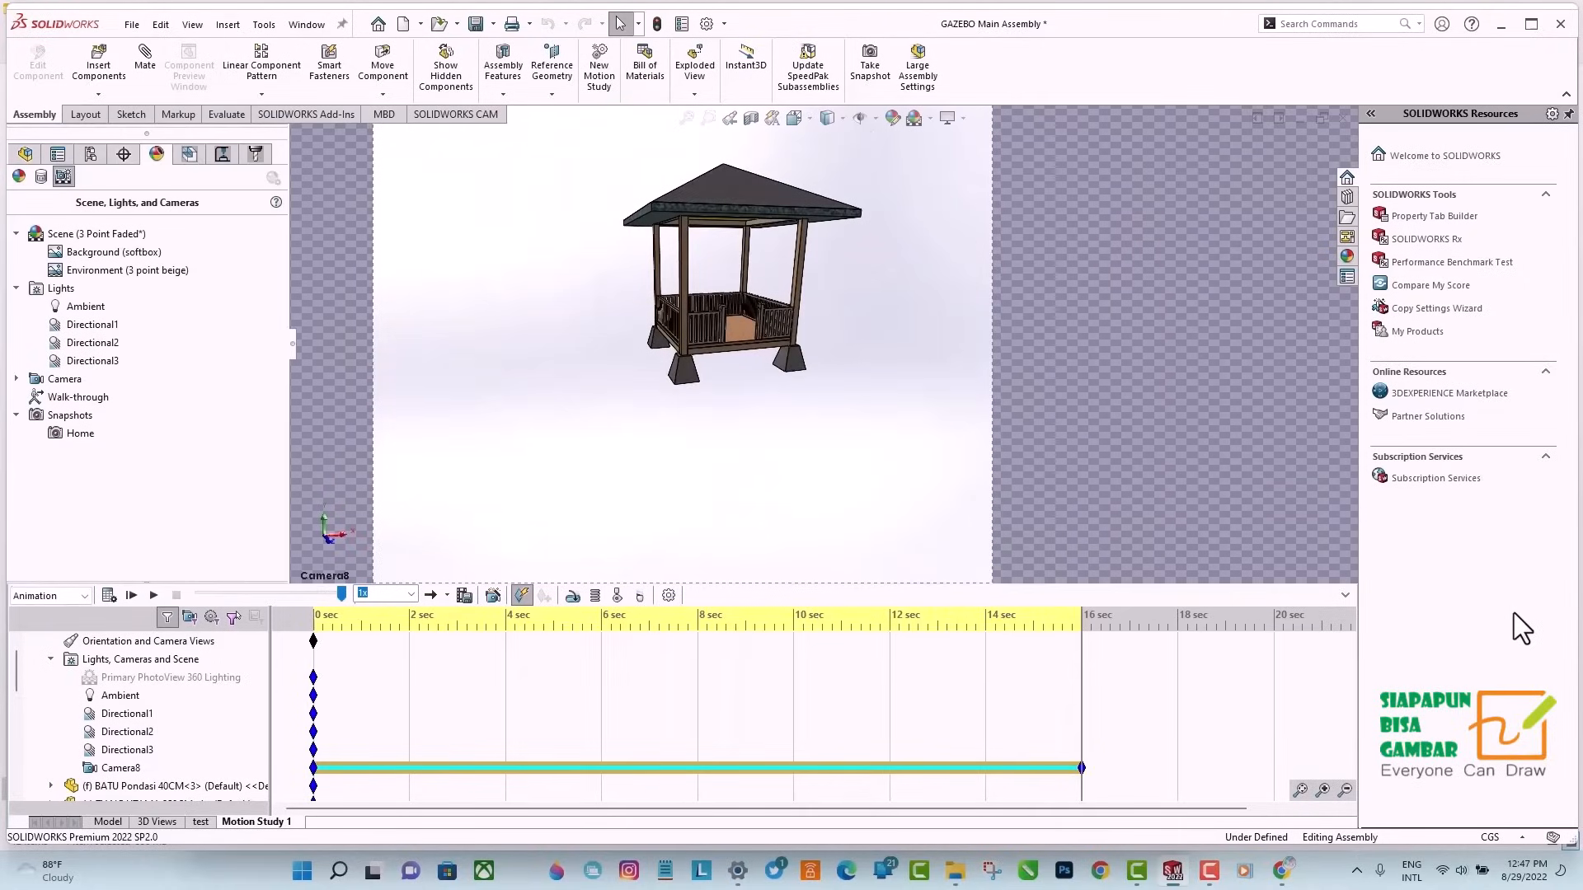
Switch to File Explorer and play the Gazebo Animation video from the Animation folder.
left_click(954, 871)
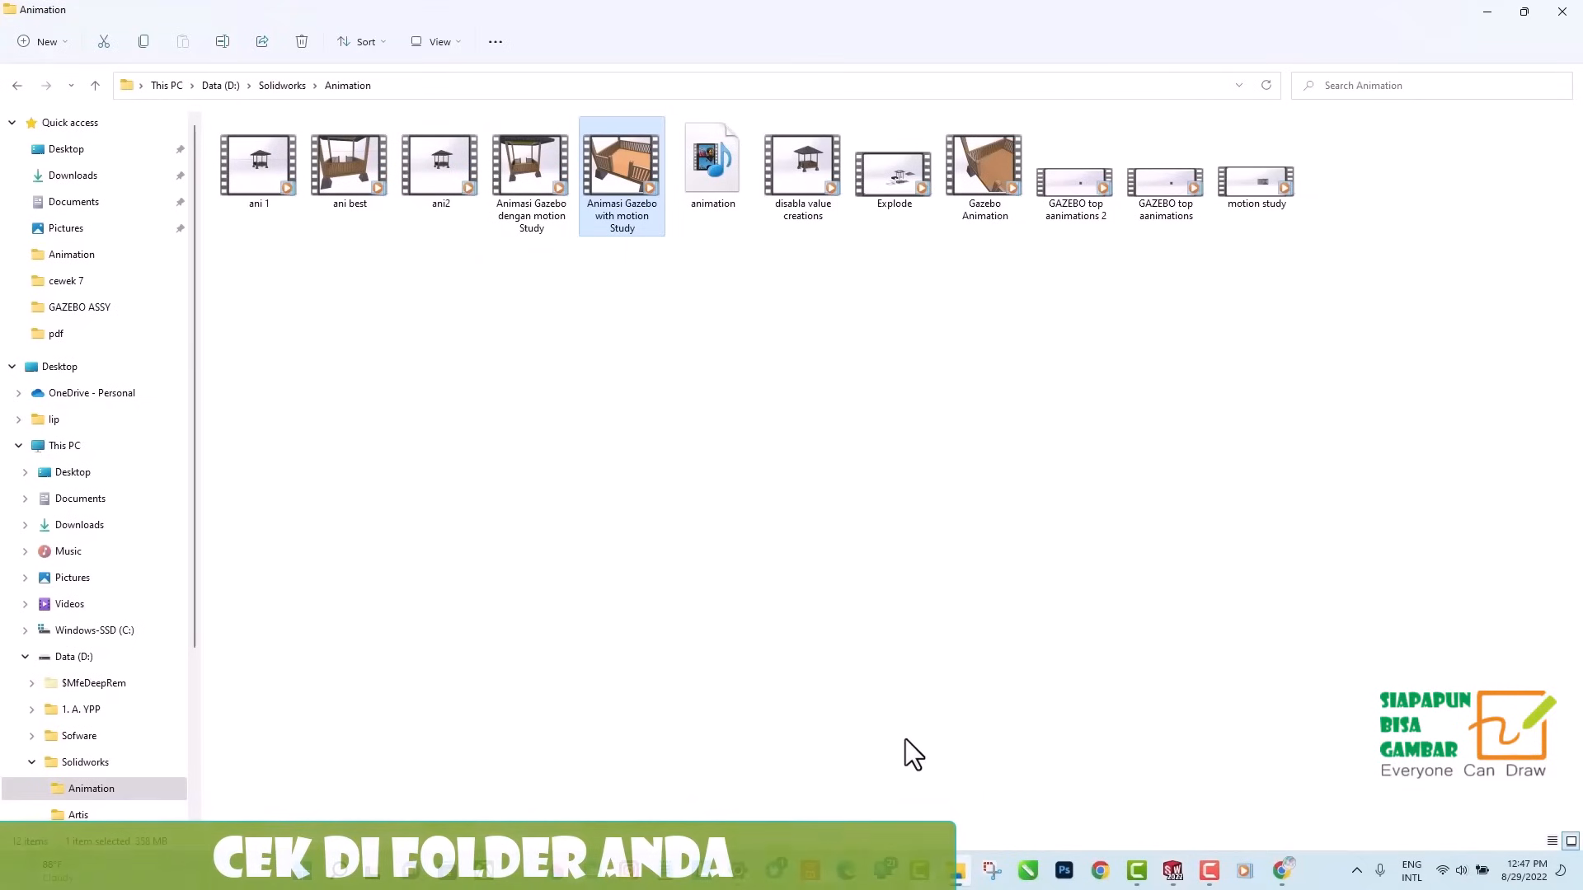
left_click(984, 223)
double_click(977, 214)
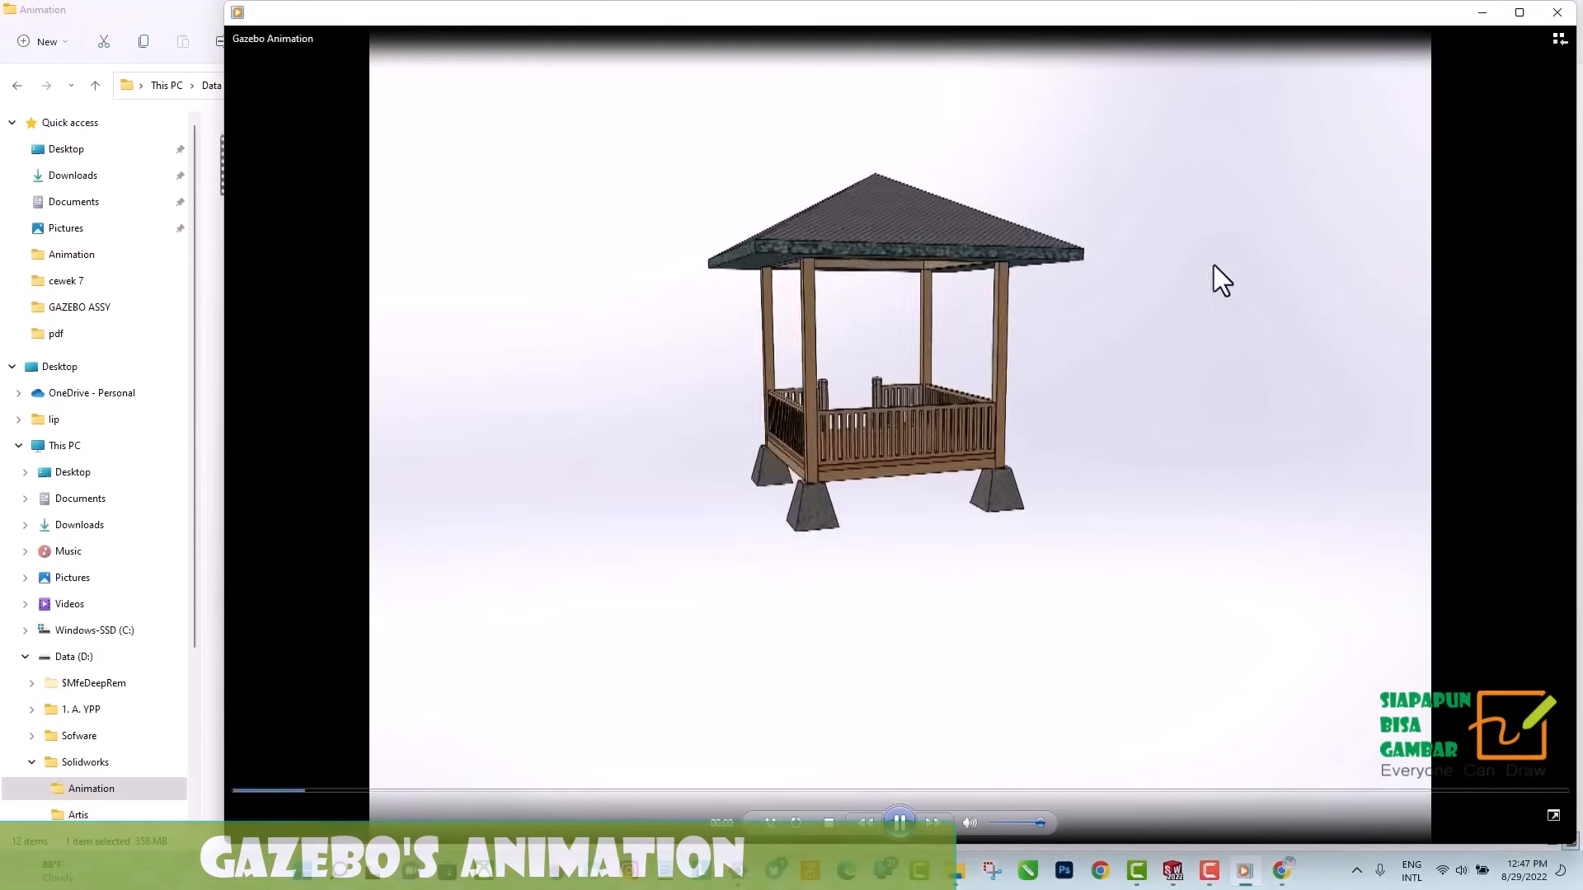